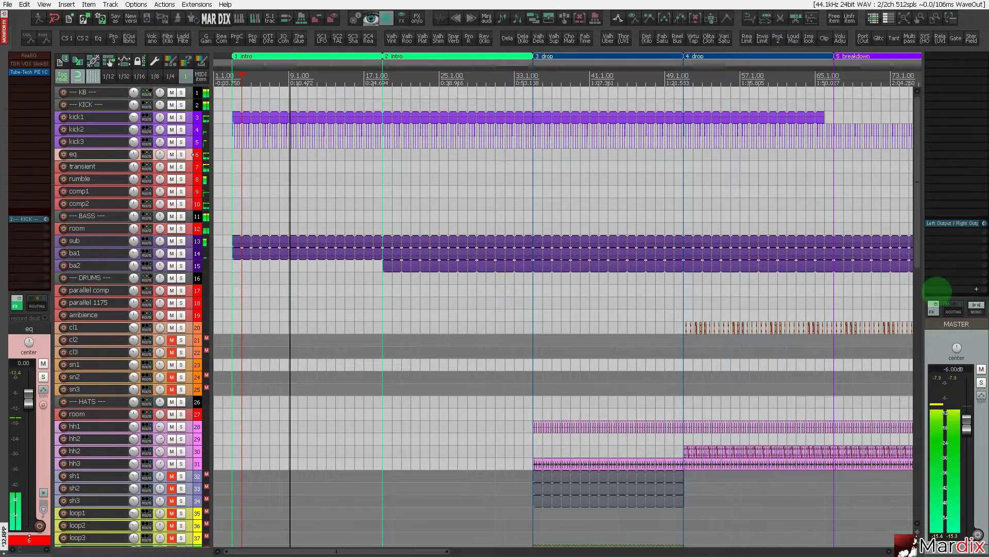
# Enlarge the FX insert area of the mixer strips by moving the fader and send dividers lower.
pyautogui.moveTo(958, 298); pyautogui.dragTo(956, 351)
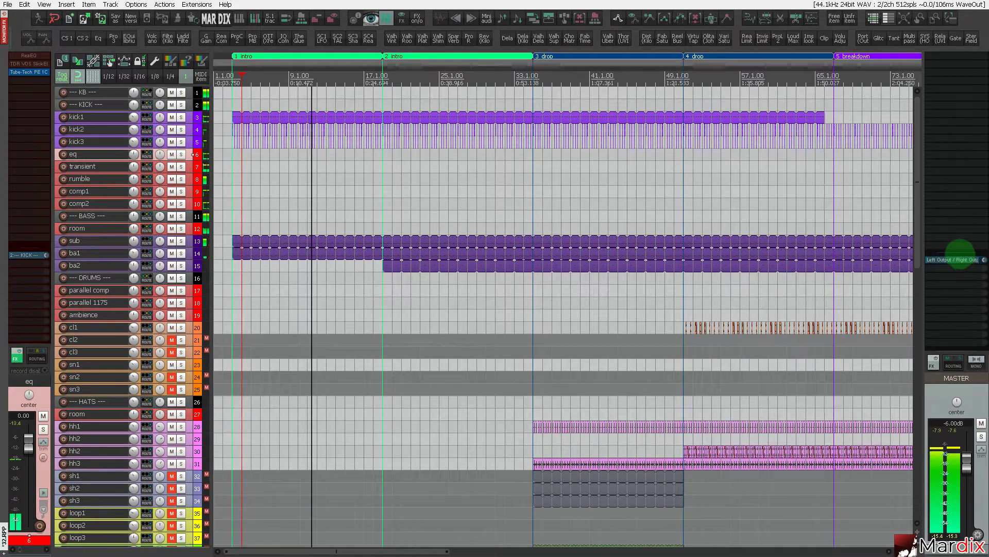
pyautogui.moveTo(960, 249); pyautogui.dragTo(959, 298)
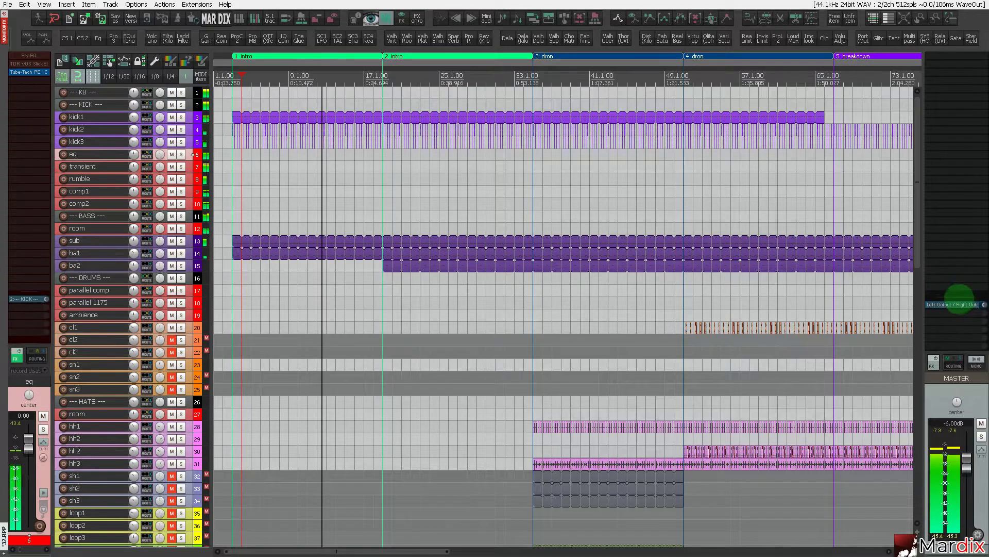
# Play the arrangement from just before the second intro section.
pyautogui.scroll(5, 364, 210)
pyautogui.click(382, 203)
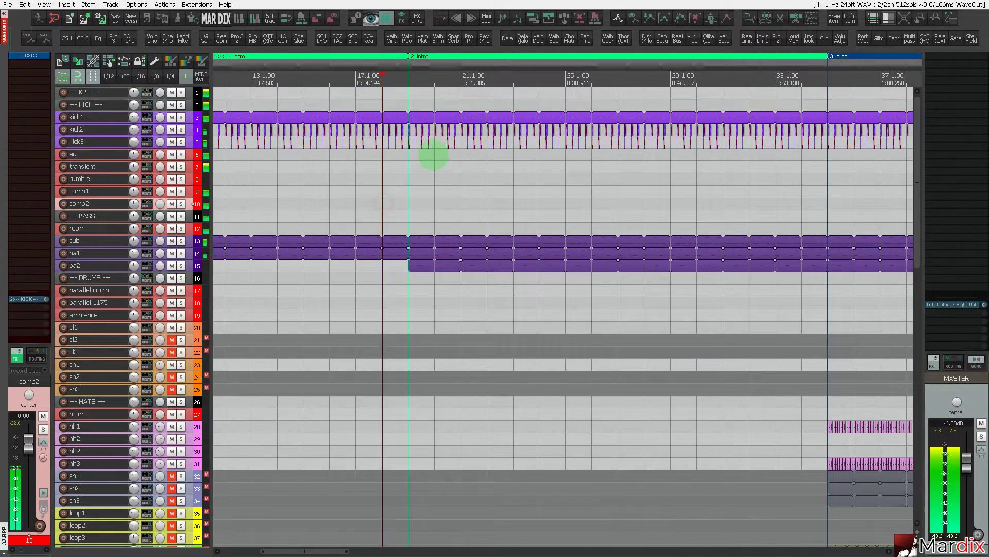
pyautogui.scroll(-4, 411, 150)
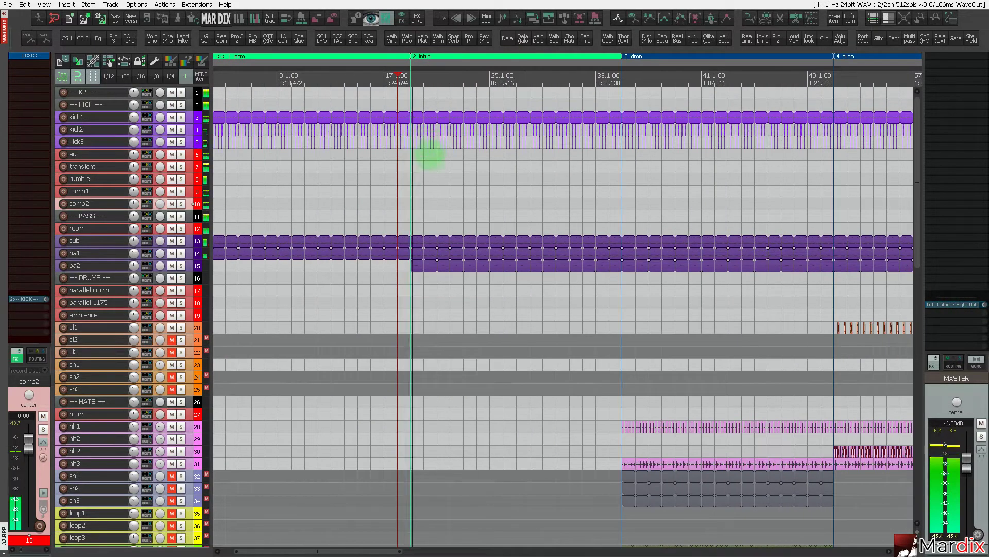
pyautogui.scroll(-2, 500, 82)
pyautogui.moveTo(498, 65); pyautogui.dragTo(474, 68)
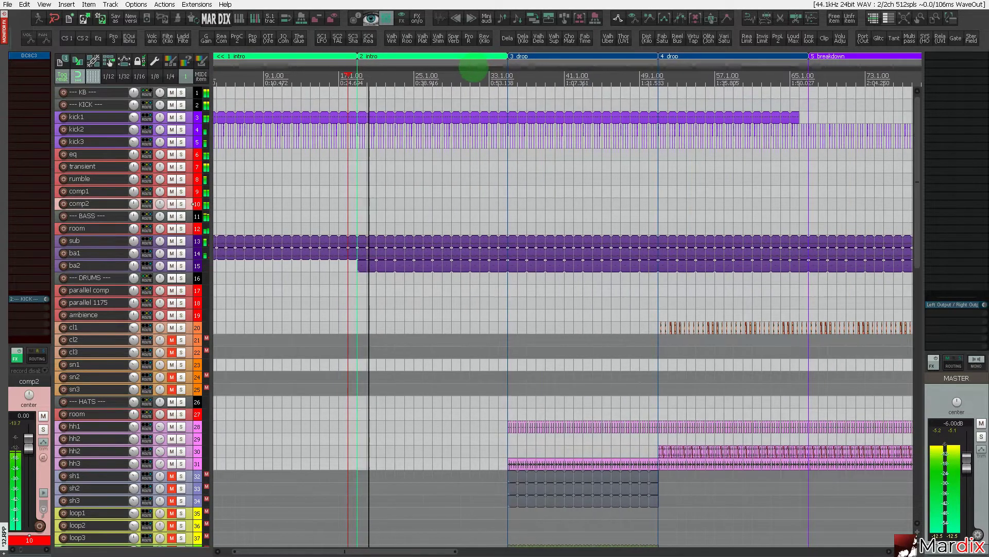
# Select the ba2 bass items, enlarge their track and display a volume envelope for ba2.
pyautogui.click(372, 264)
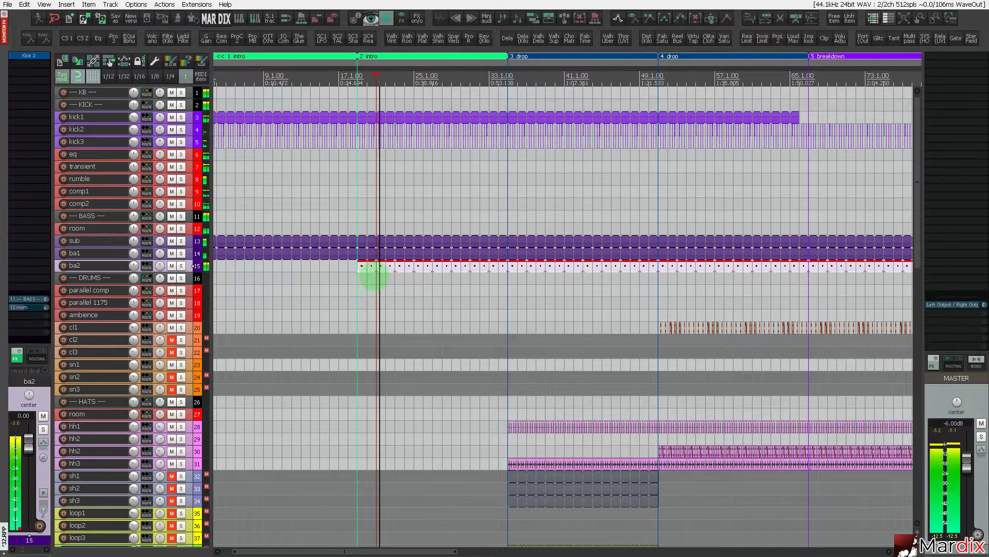
pyautogui.scroll(3, 374, 278)
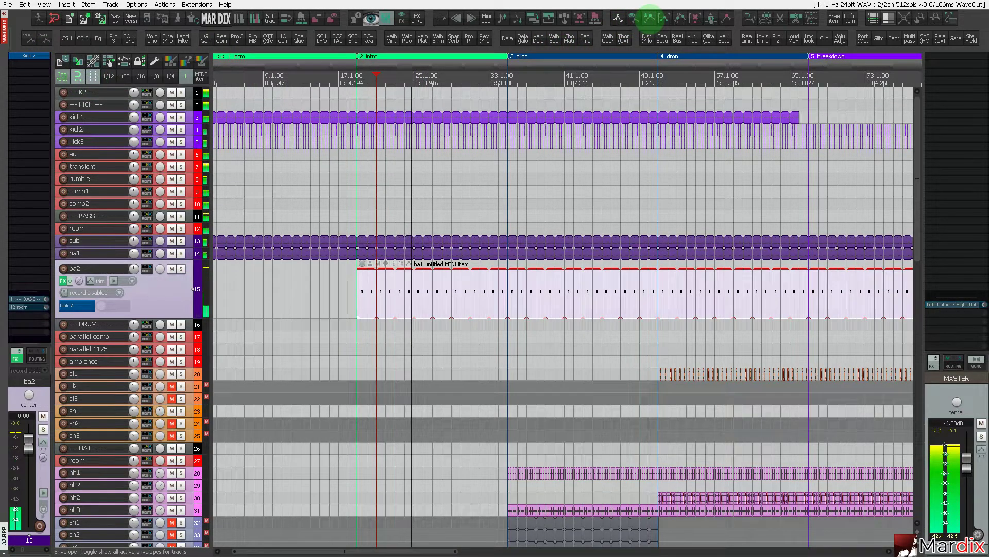
pyautogui.click(633, 18)
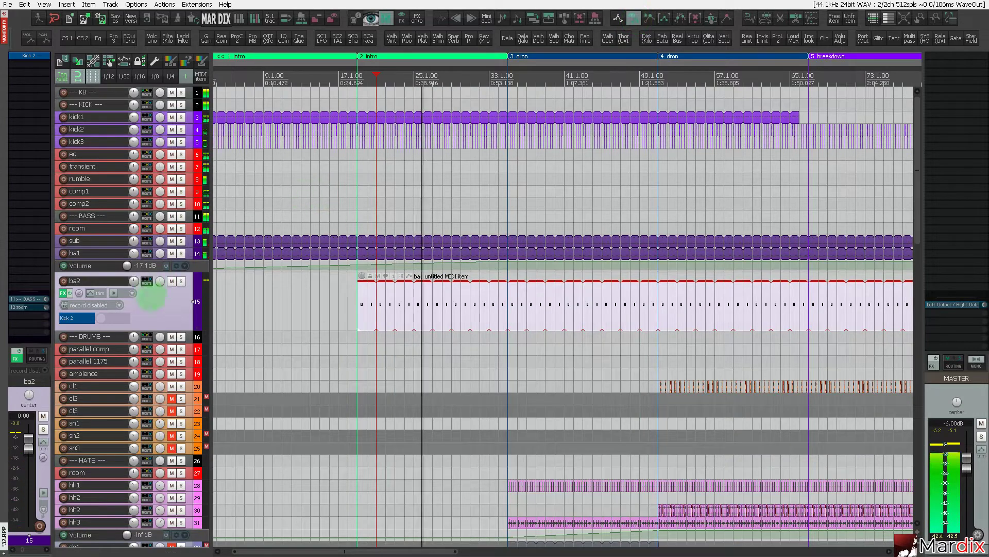
pyautogui.click(31, 39)
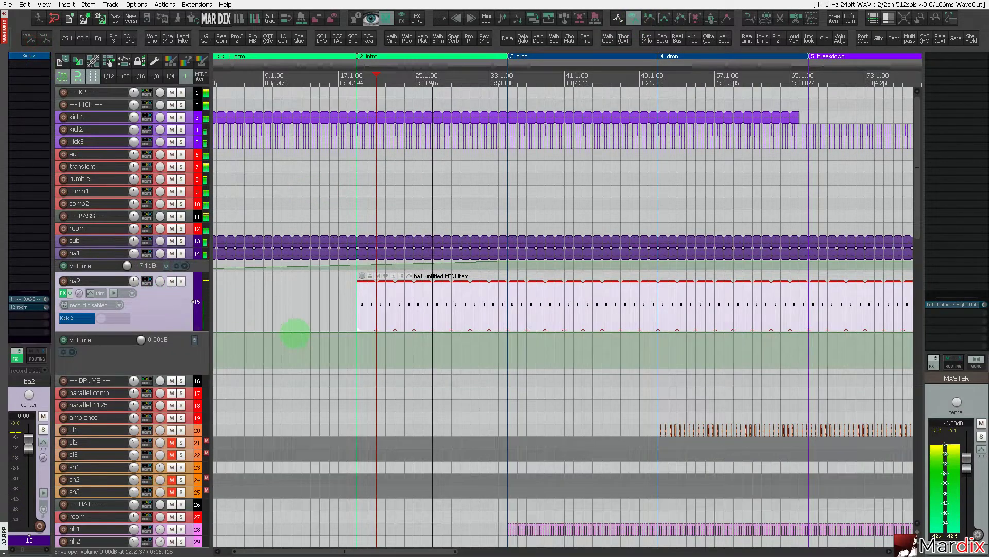
# Draw a ba2 volume rise from about -74.9 dB at the second intro marker to full level at drop marker 4, deleting the initial envelope point.
pyautogui.scroll(2, 340, 338)
pyautogui.scroll(2, 339, 338)
pyautogui.click(375, 354)
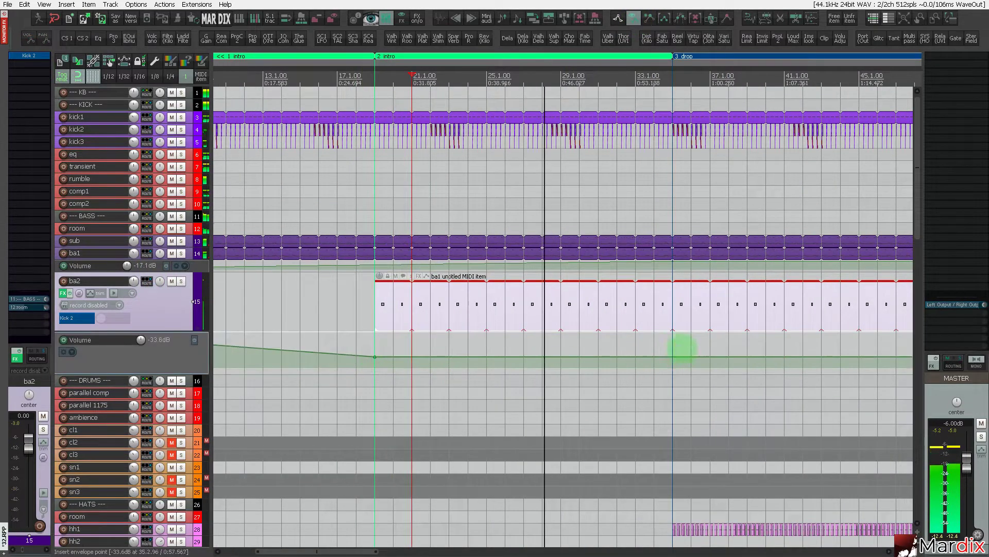
pyautogui.click(674, 349)
pyautogui.scroll(-3, 671, 349)
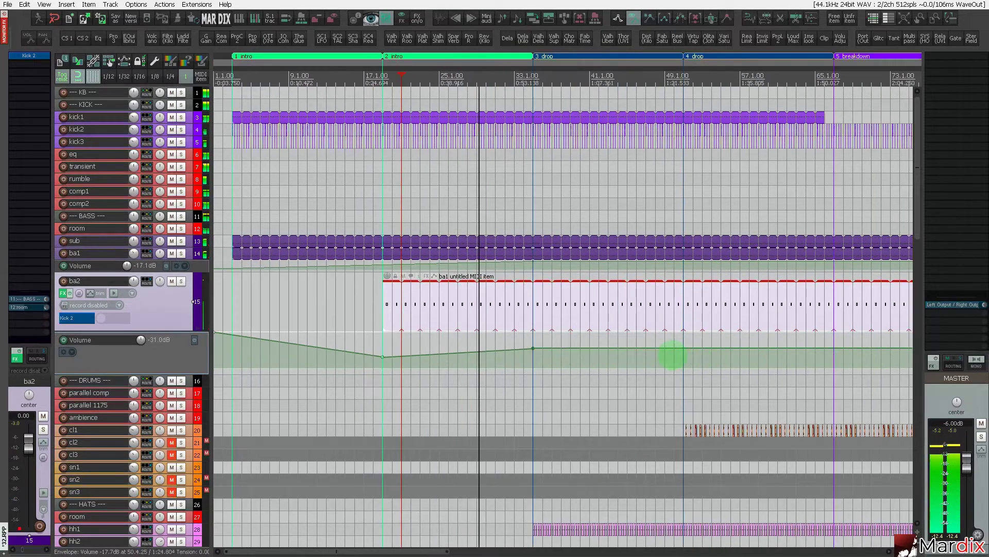
pyautogui.moveTo(533, 348); pyautogui.dragTo(684, 336)
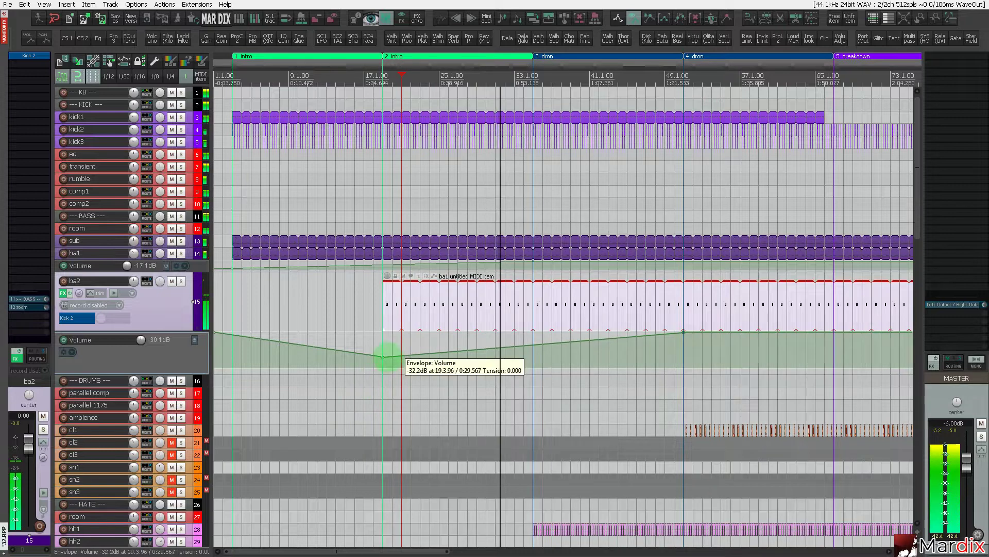
pyautogui.moveTo(382, 356); pyautogui.dragTo(383, 389)
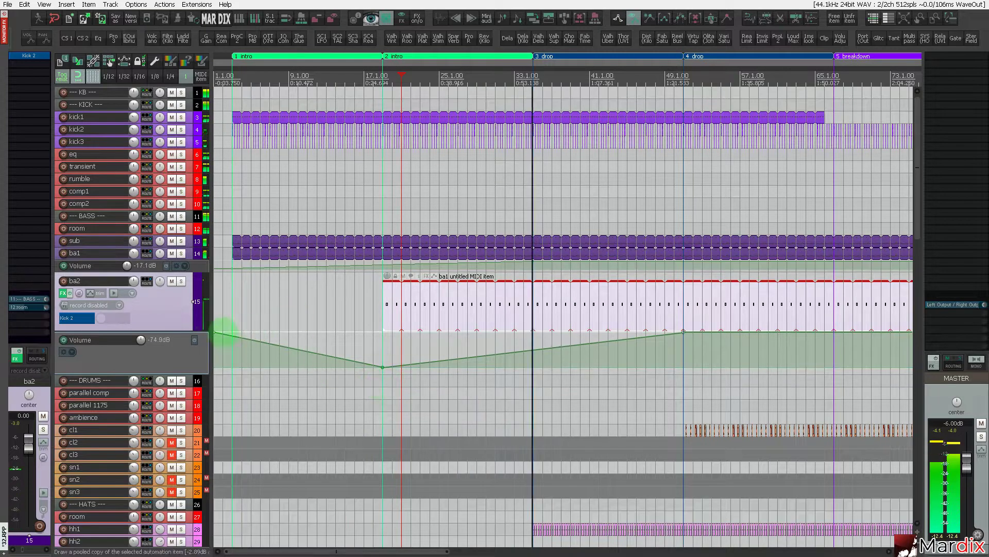
pyautogui.keyDown('alt'); pyautogui.click(215, 333); pyautogui.keyUp('alt')
# Select the vox2 track in the VOX group within the first drop section.
pyautogui.scroll(2, 427, 336)
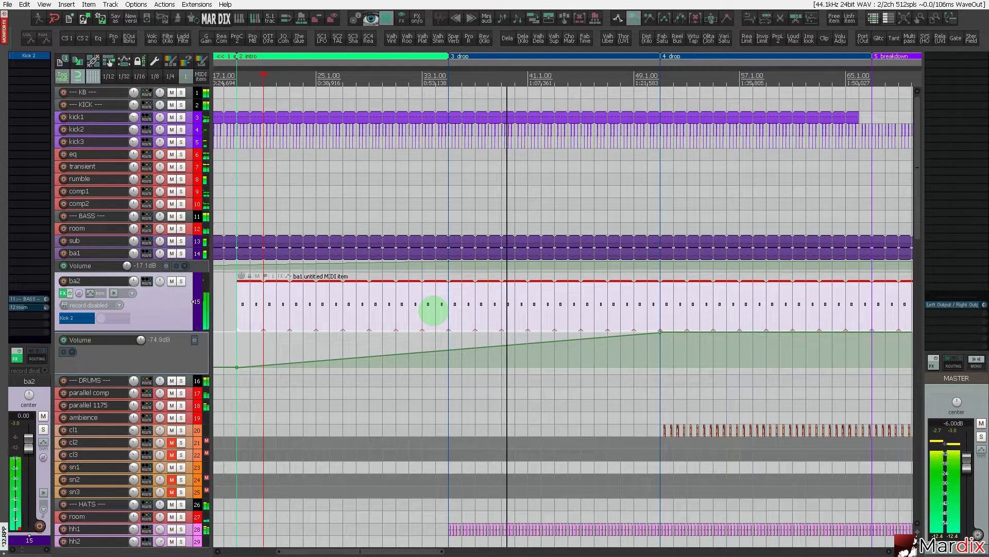
pyautogui.scroll(-1, 434, 310)
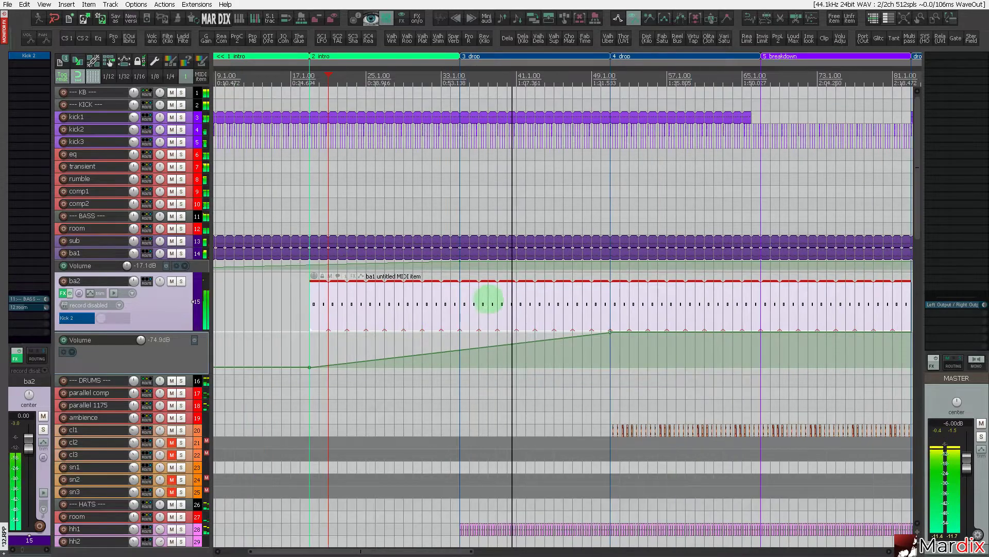
pyautogui.moveTo(566, 74); pyautogui.dragTo(451, 69)
pyautogui.scroll(1, 433, 175)
pyautogui.scroll(-4, 121, 258)
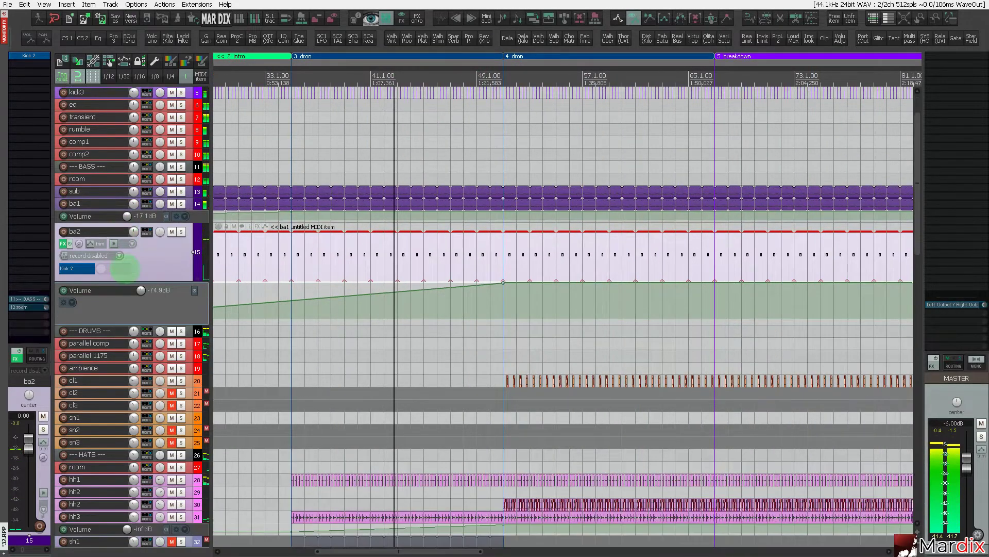
pyautogui.scroll(-7, 123, 261)
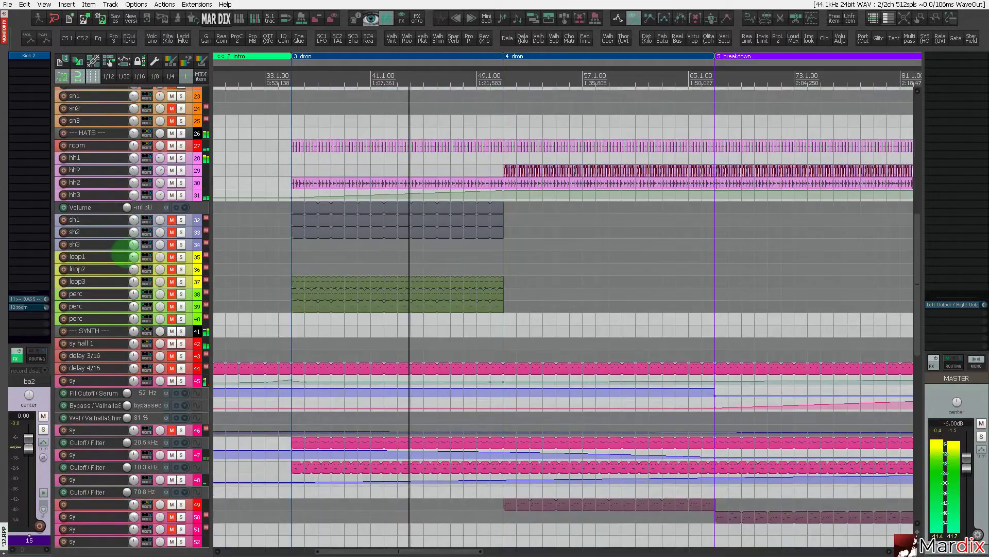
pyautogui.scroll(-6, 126, 248)
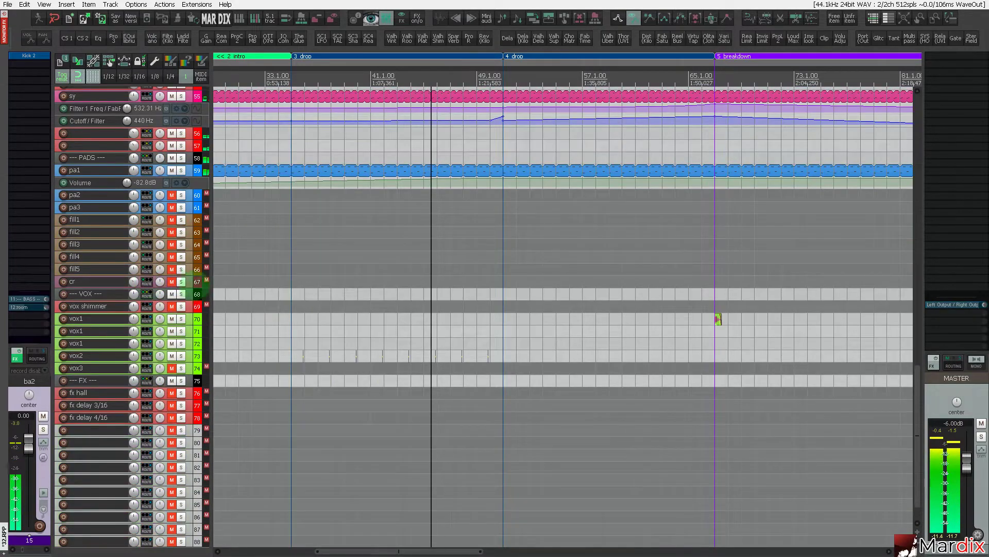
pyautogui.click(241, 356)
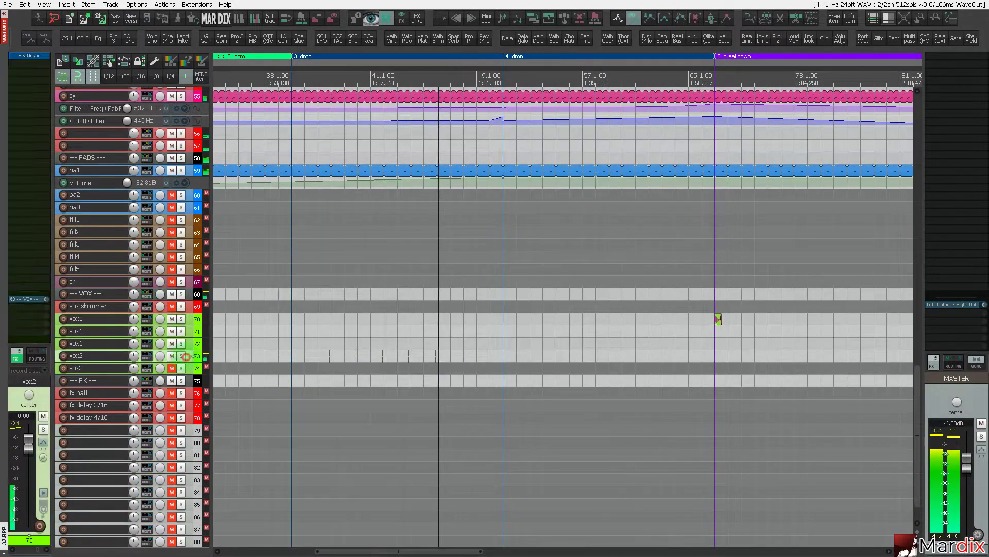
# Enlarge the vox2 track, set the grid to 1/16 and copy the vocal chop at the end of bar 37 to 38.1.00.
pyautogui.scroll(5, 241, 361)
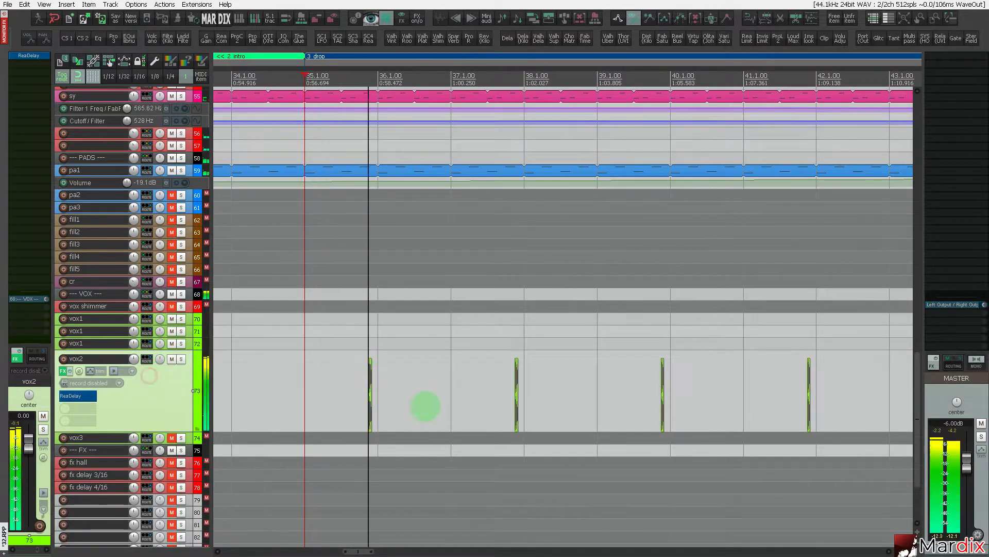
pyautogui.scroll(2, 495, 397)
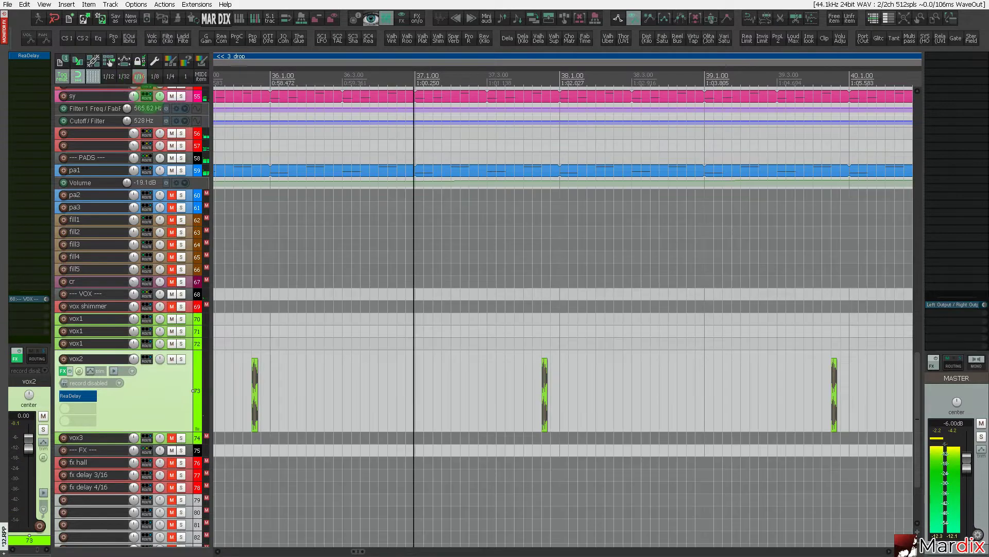
pyautogui.scroll(2, 600, 370)
pyautogui.click(475, 372)
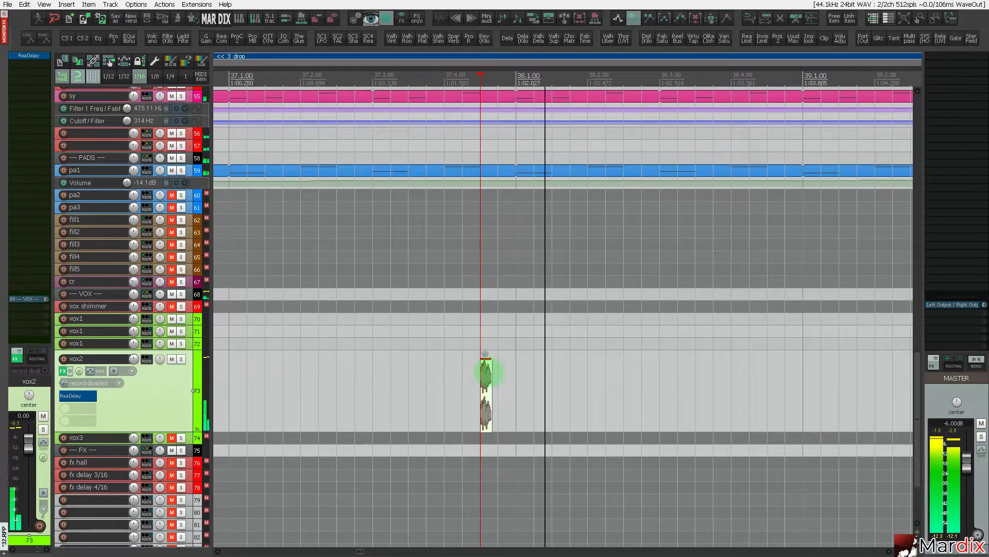
pyautogui.moveTo(486, 373); pyautogui.dragTo(522, 373)
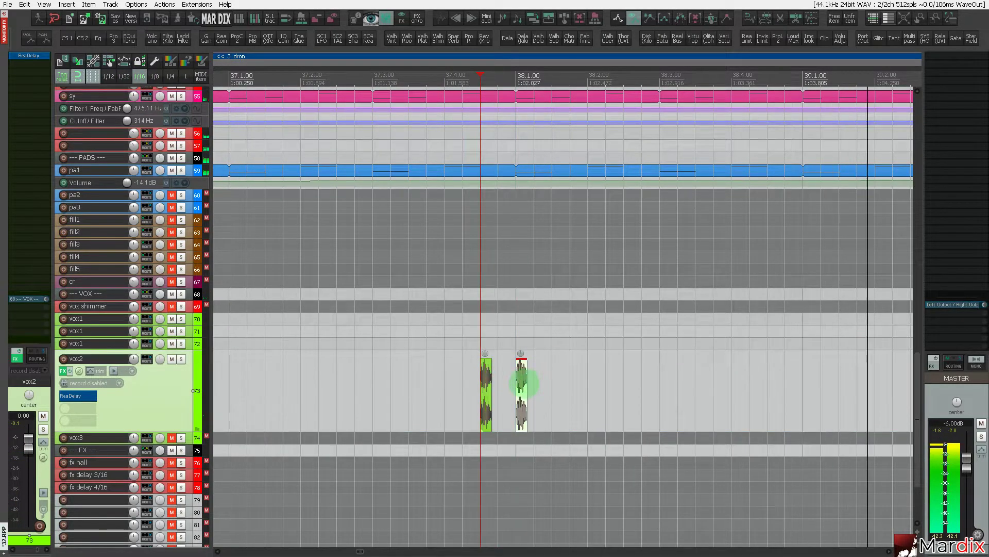
# Set the time-stretch mode of the copied vocal chop at 38.1.00 to Rrreeeaaa with analysis offset 1/4.
pyautogui.doubleClick(522, 382)
pyautogui.click(245, 282)
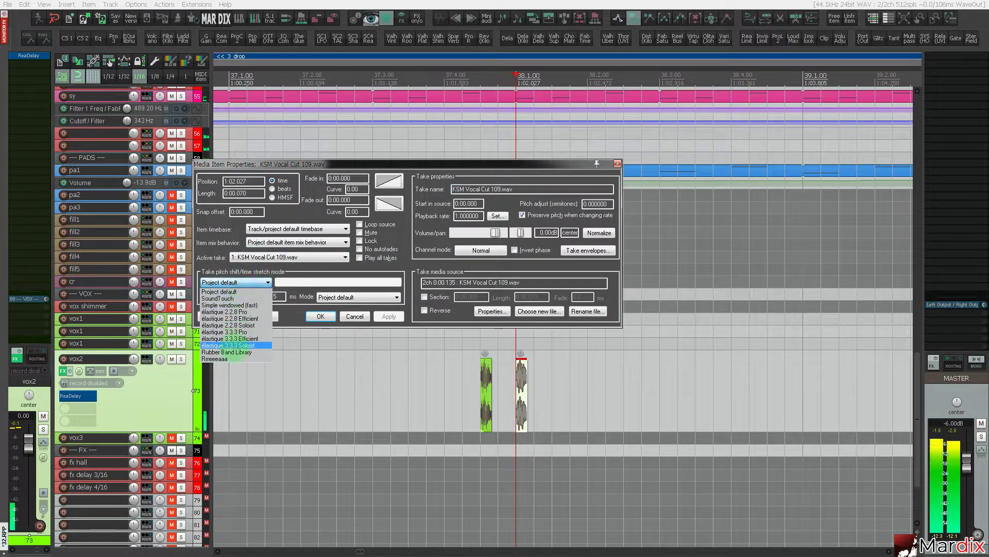
pyautogui.click(231, 358)
pyautogui.click(298, 281)
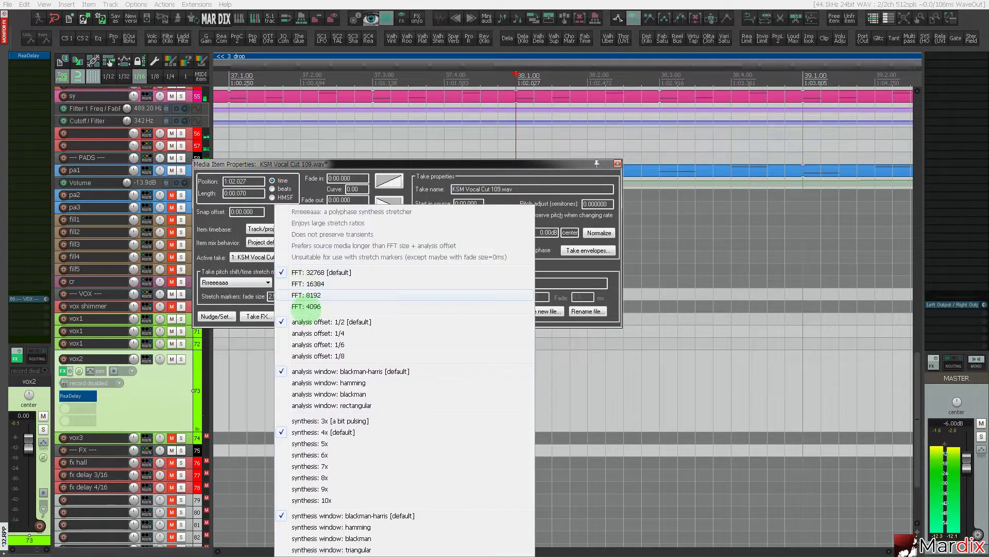
pyautogui.click(319, 330)
pyautogui.click(321, 316)
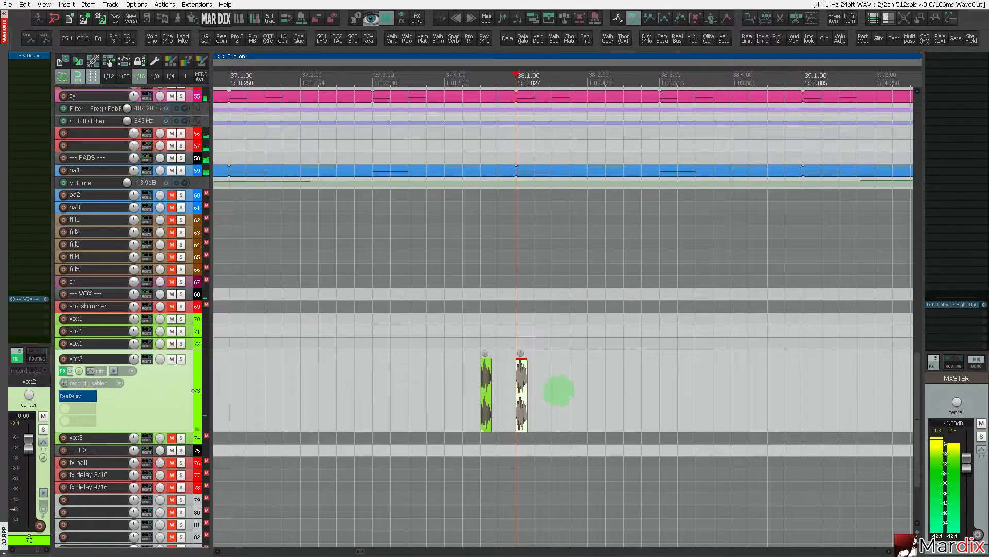
# Time-stretch the copied chop to end at 38.2.00, play it back and try a short fade-out on its end.
pyautogui.moveTo(527, 392); pyautogui.dragTo(587, 391)
pyautogui.click(436, 388)
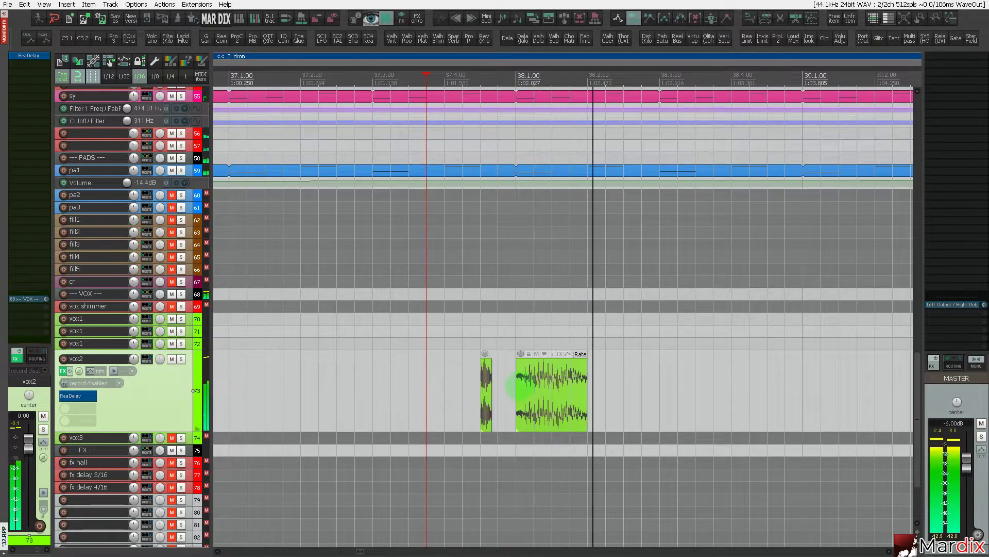
pyautogui.click(404, 381)
pyautogui.click(552, 389)
pyautogui.scroll(3, 570, 371)
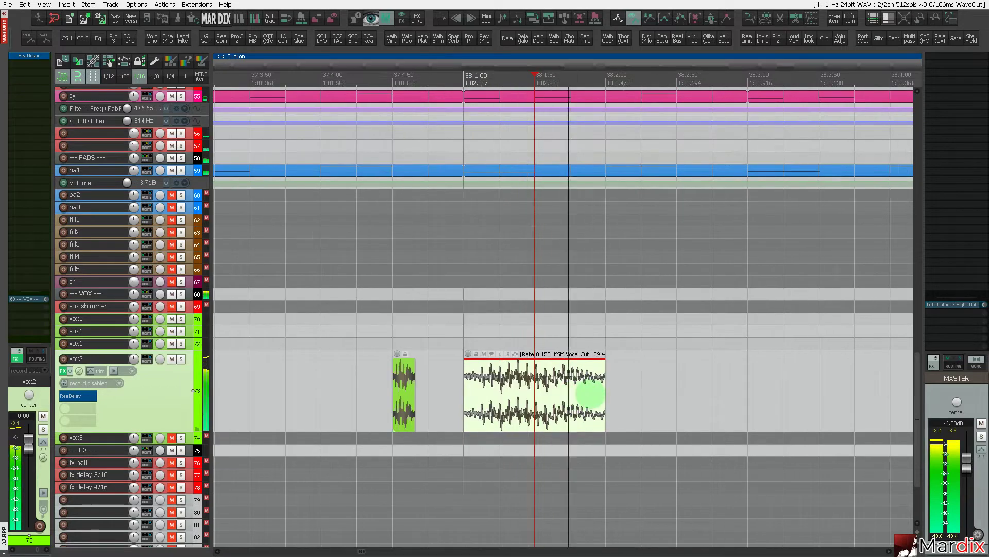
pyautogui.moveTo(603, 368); pyautogui.dragTo(547, 392)
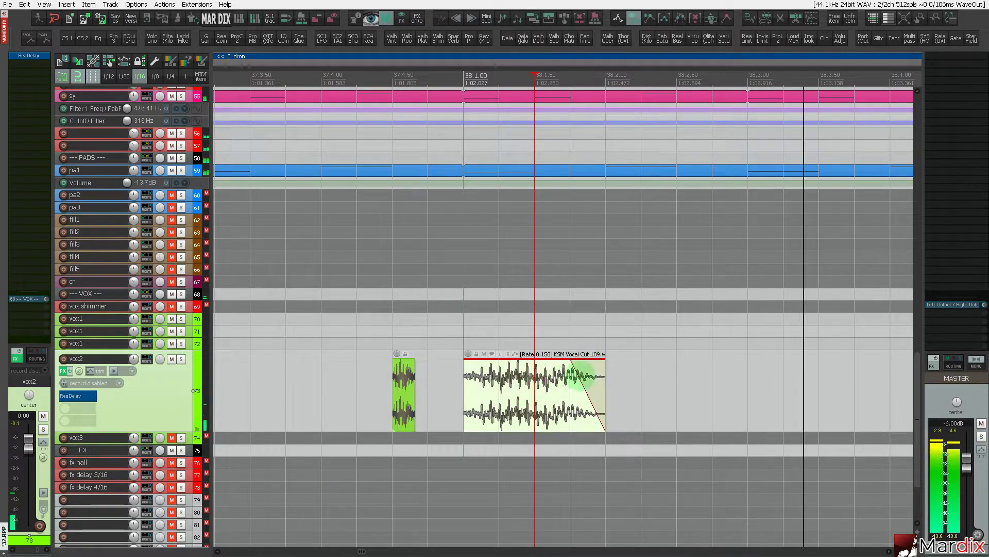
# Time-stretch the copied chop to end at 38.3.00 and play it back together with the surrounding vox2 chops.
pyautogui.moveTo(601, 377); pyautogui.dragTo(748, 395)
pyautogui.click(502, 385)
pyautogui.click(332, 389)
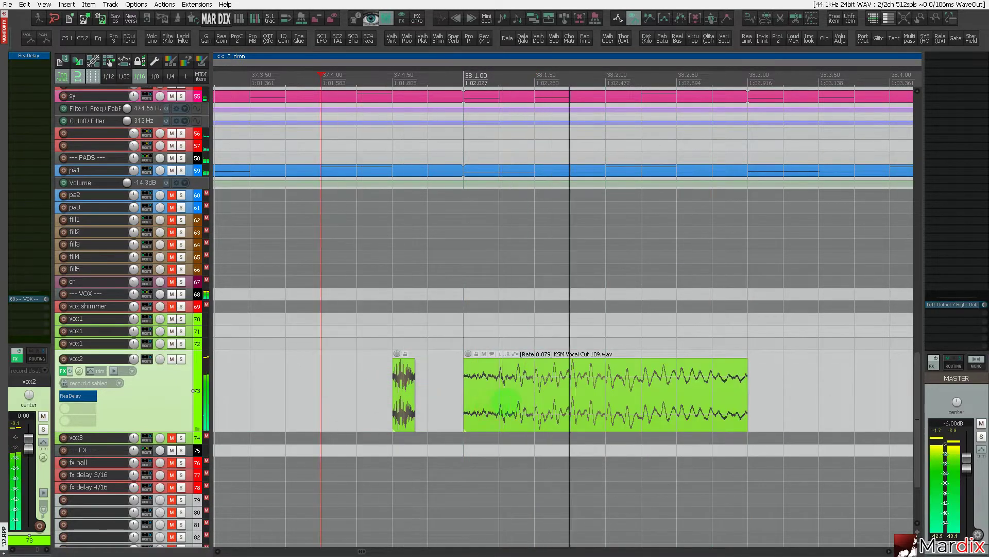
pyautogui.click(504, 400)
pyautogui.scroll(-4, 585, 412)
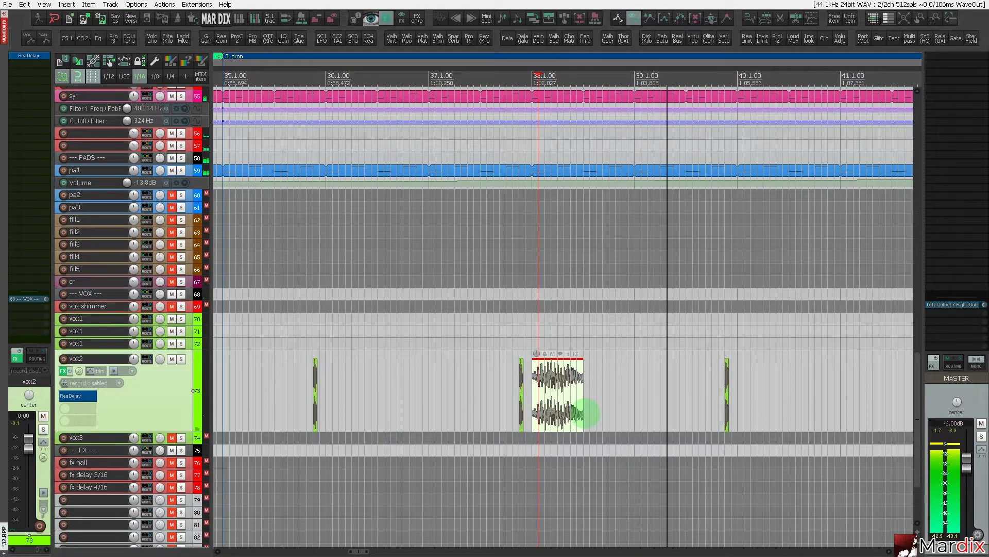
pyautogui.scroll(-3, 585, 412)
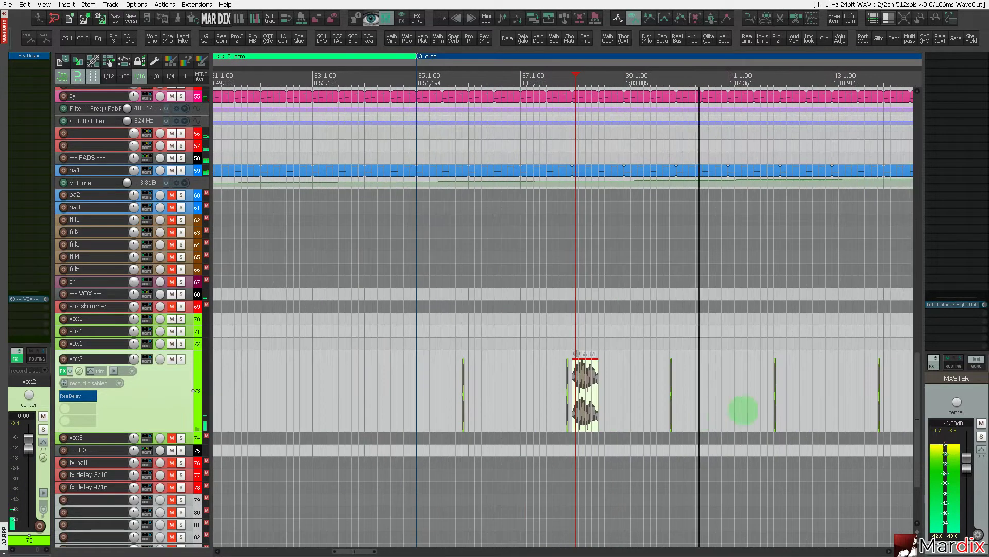
pyautogui.moveTo(687, 68); pyautogui.dragTo(542, 62)
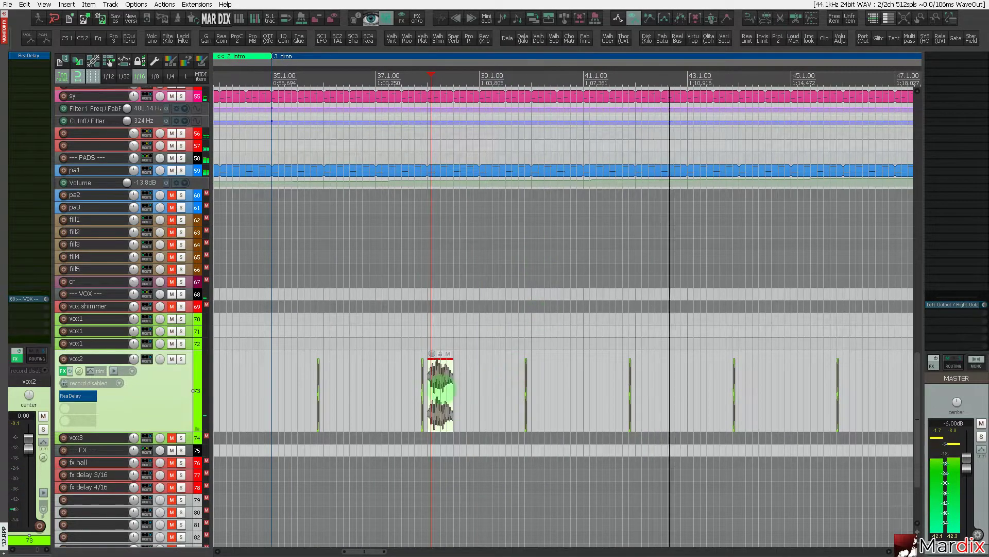
pyautogui.click(279, 381)
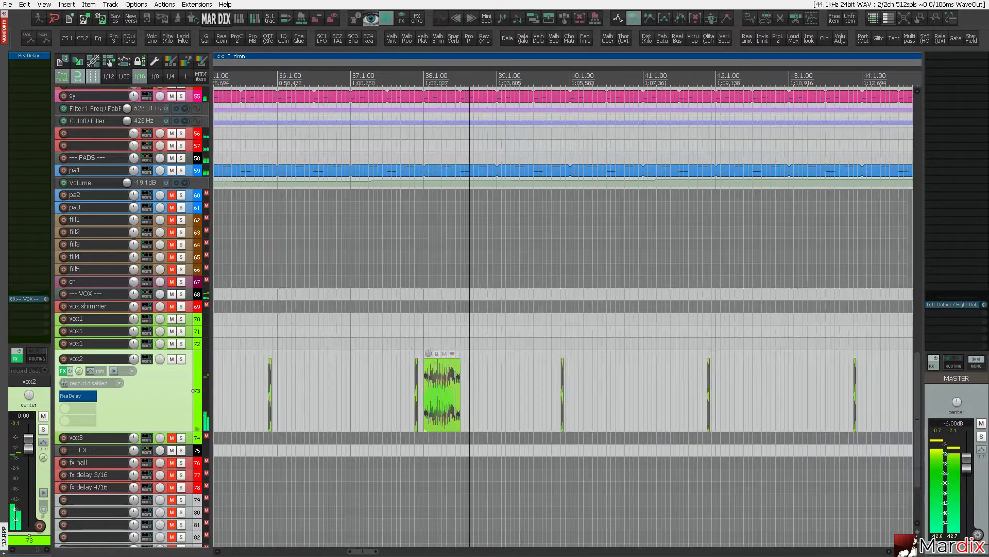
# Copy the stretched vocal chop on vox2 to 42.1.00.
pyautogui.moveTo(441, 383); pyautogui.dragTo(653, 395)
pyautogui.scroll(8, 652, 393)
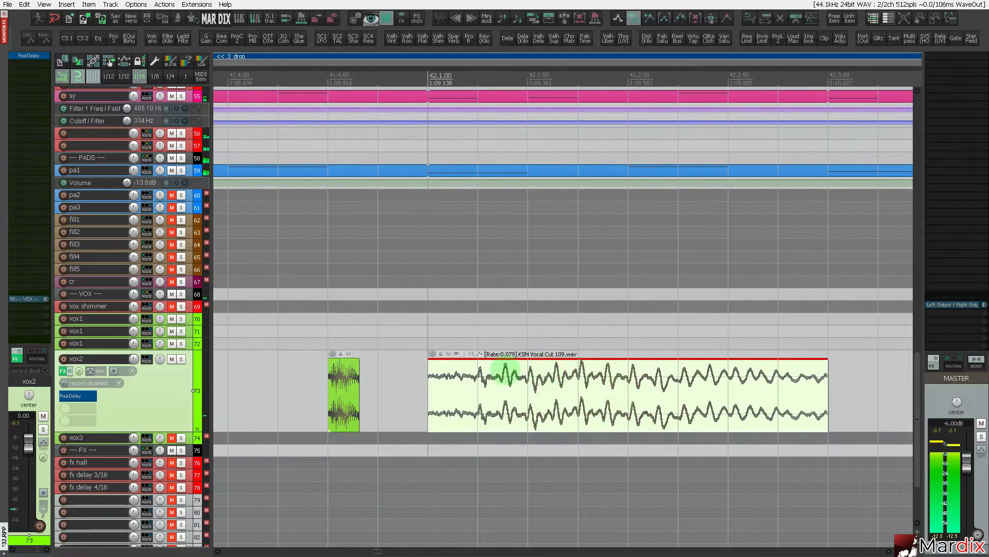
# Add a pan envelope to the vox2 chop at 42.1.00, sweeping from 100%L at its start to 100%R at 42.2.00, and play it back.
pyautogui.click(482, 357)
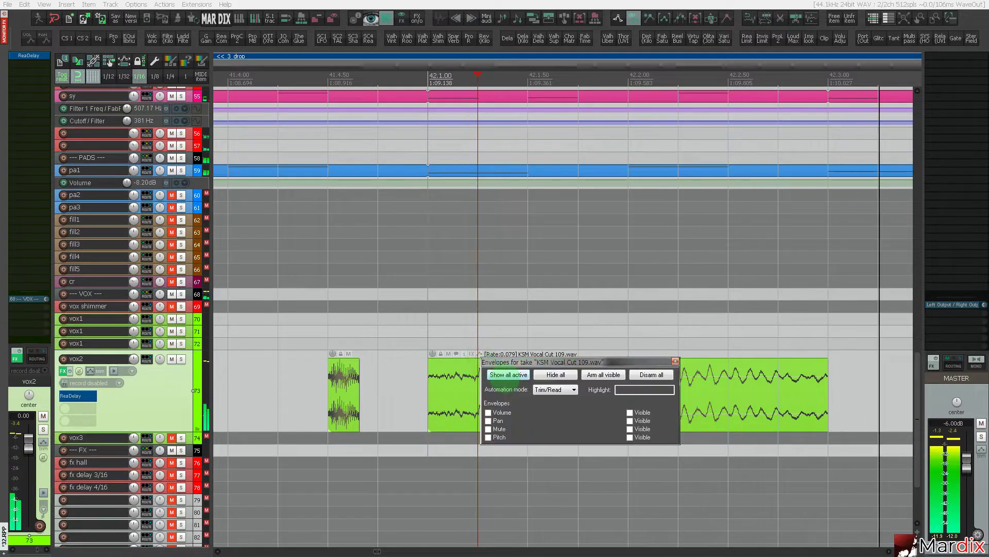
pyautogui.click(451, 401)
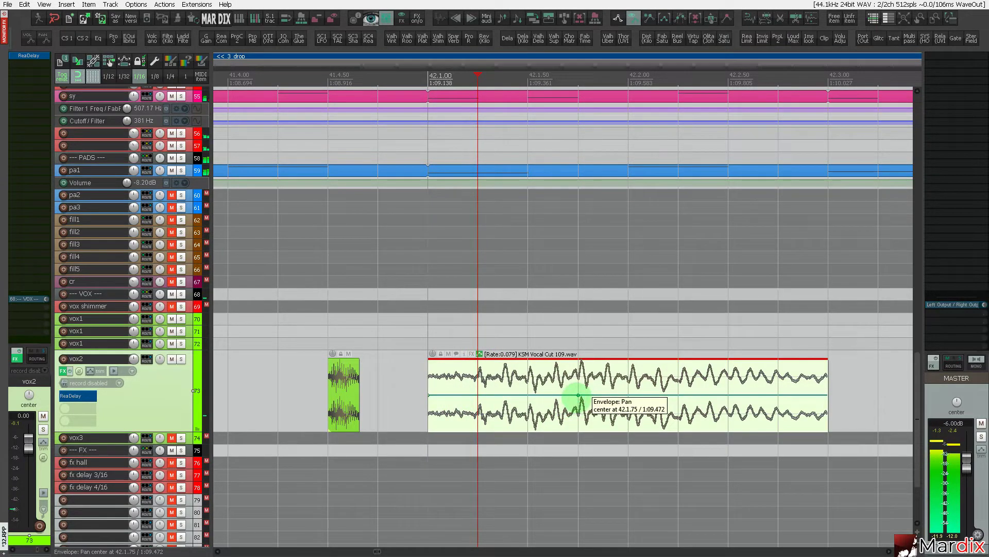
pyautogui.moveTo(578, 396); pyautogui.dragTo(621, 486)
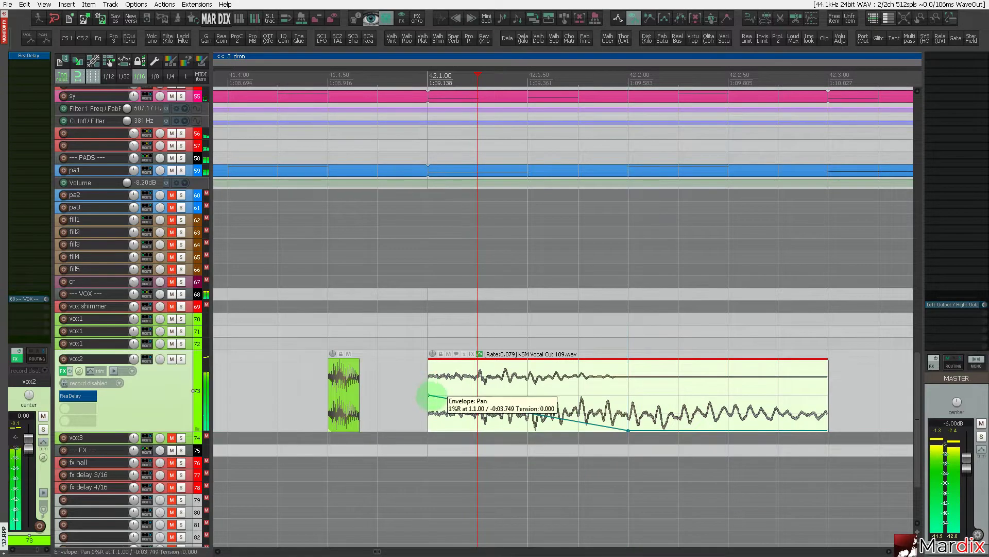
pyautogui.moveTo(429, 396); pyautogui.dragTo(426, 338)
pyautogui.click(287, 377)
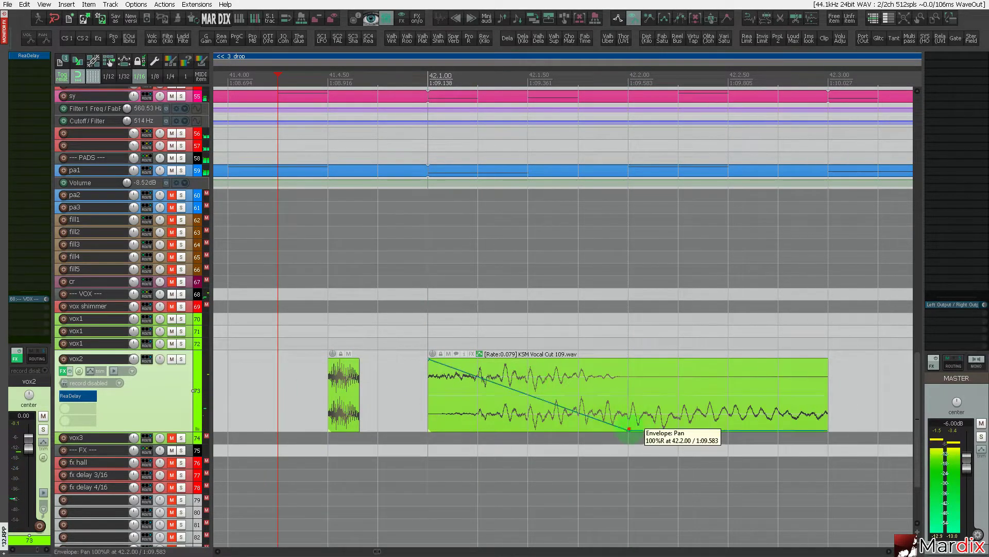
# Extend the chop's pan sweep to reach 100%R at 42.3.00, curve it to a tension of -0.474, and play it back.
pyautogui.moveTo(629, 428); pyautogui.dragTo(827, 484)
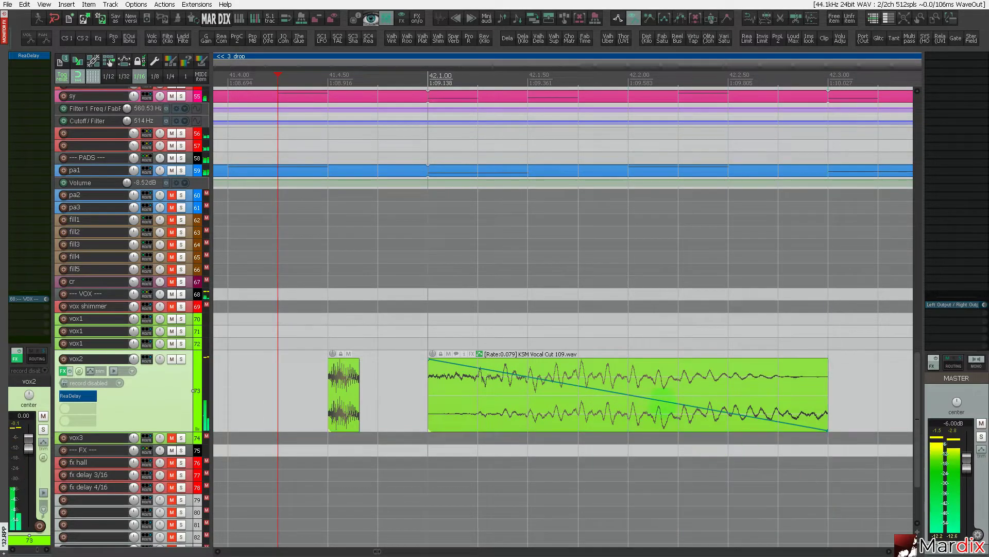
pyautogui.moveTo(651, 399); pyautogui.dragTo(558, 396)
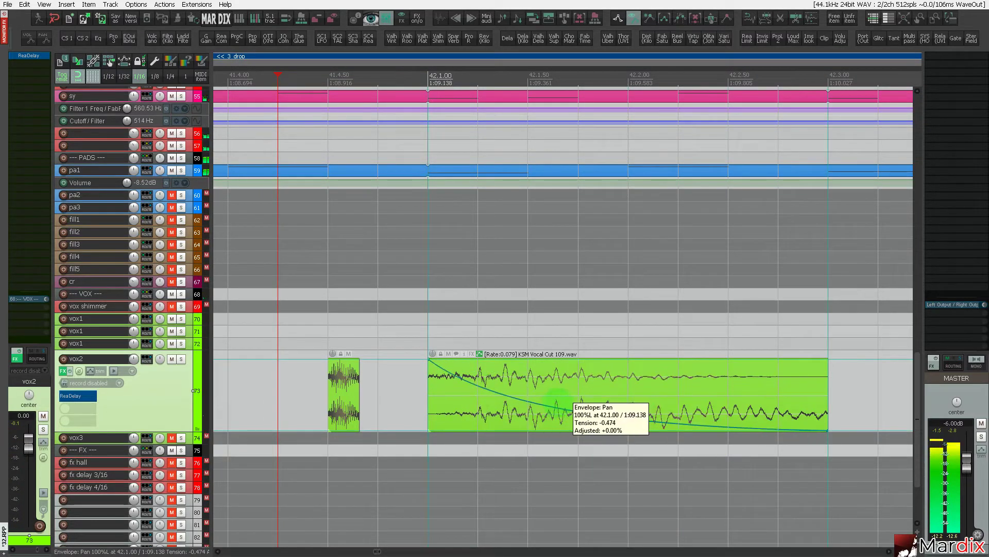
pyautogui.click(280, 394)
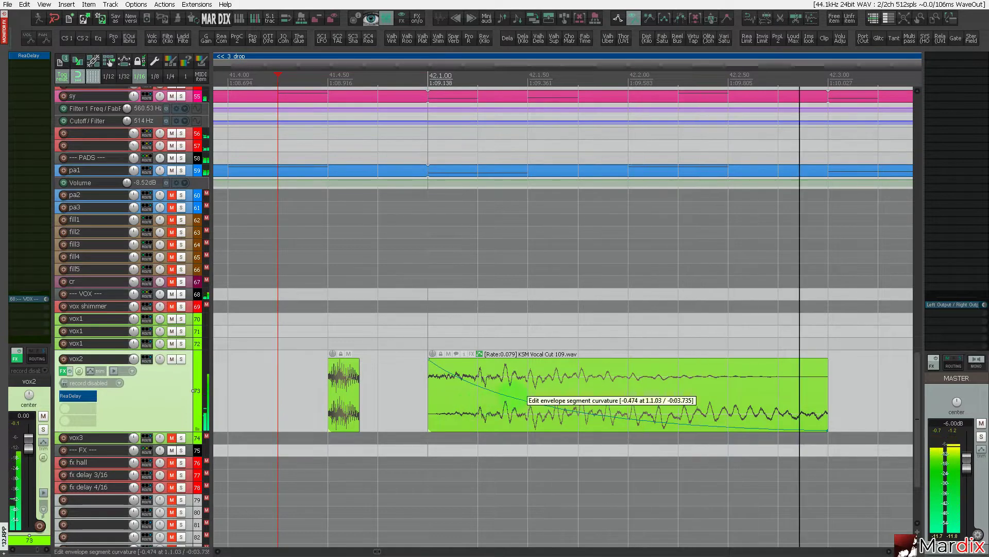
pyautogui.click(515, 397)
pyautogui.click(322, 394)
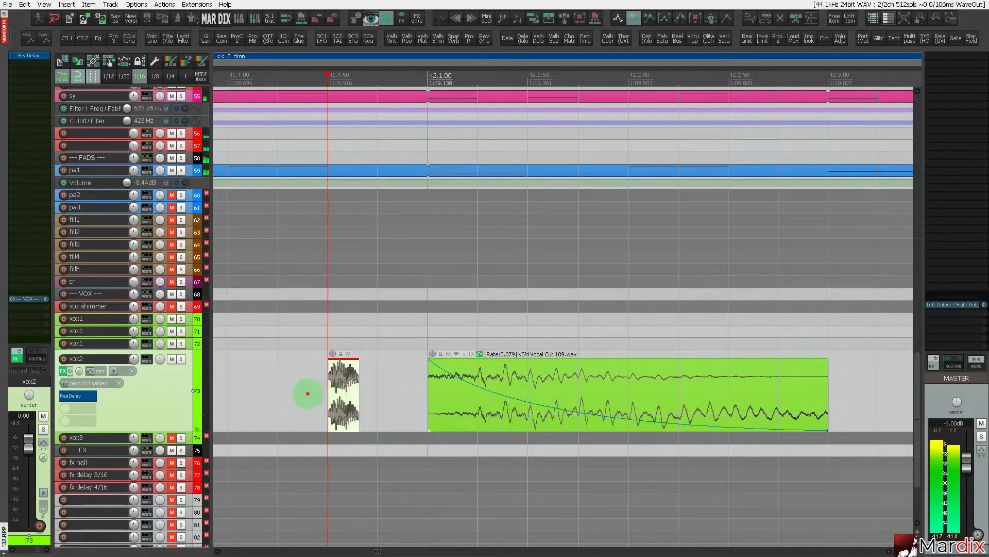
# Add a pitch envelope to the chop, falling from its start to a low point at 42.2.75, and play it back.
pyautogui.click(479, 353)
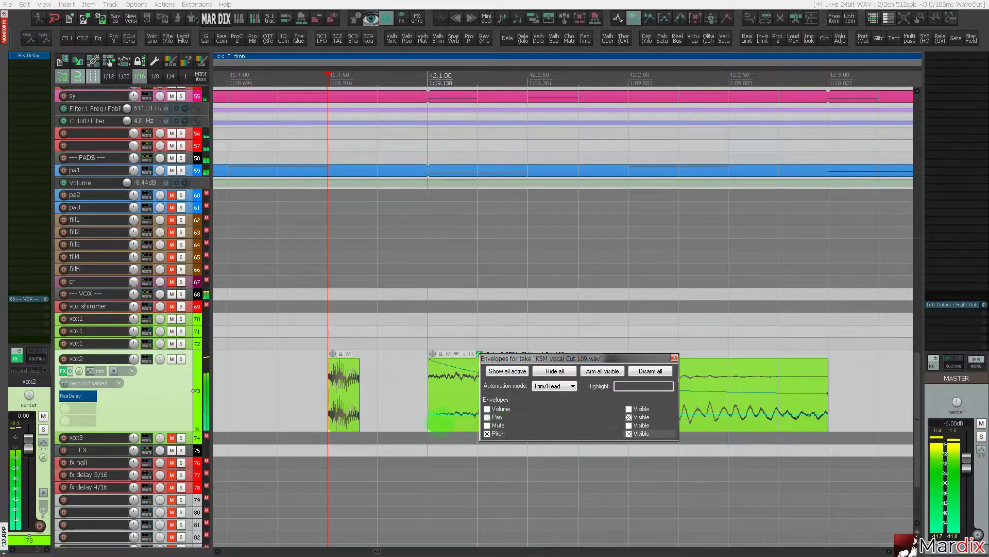
pyautogui.click(448, 398)
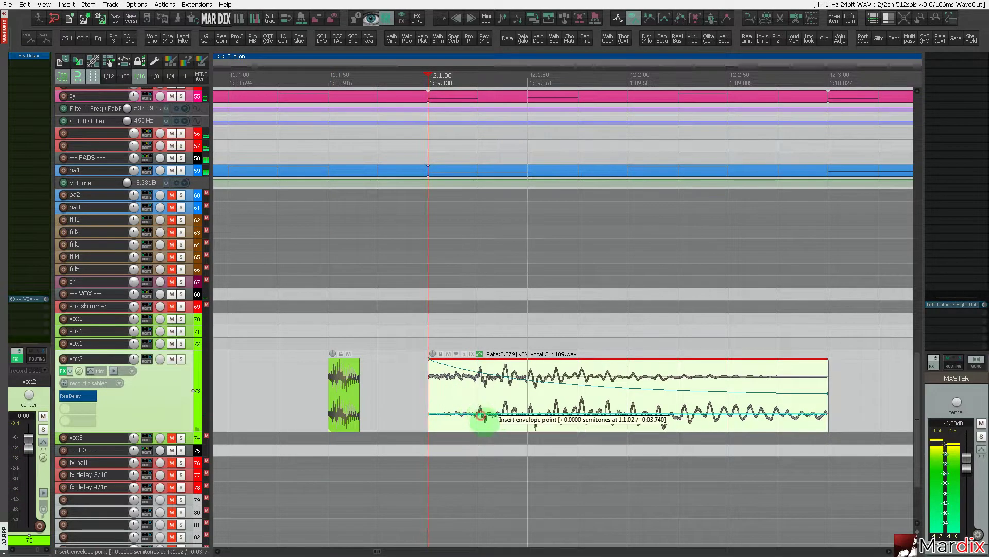
pyautogui.moveTo(480, 413); pyautogui.dragTo(776, 464)
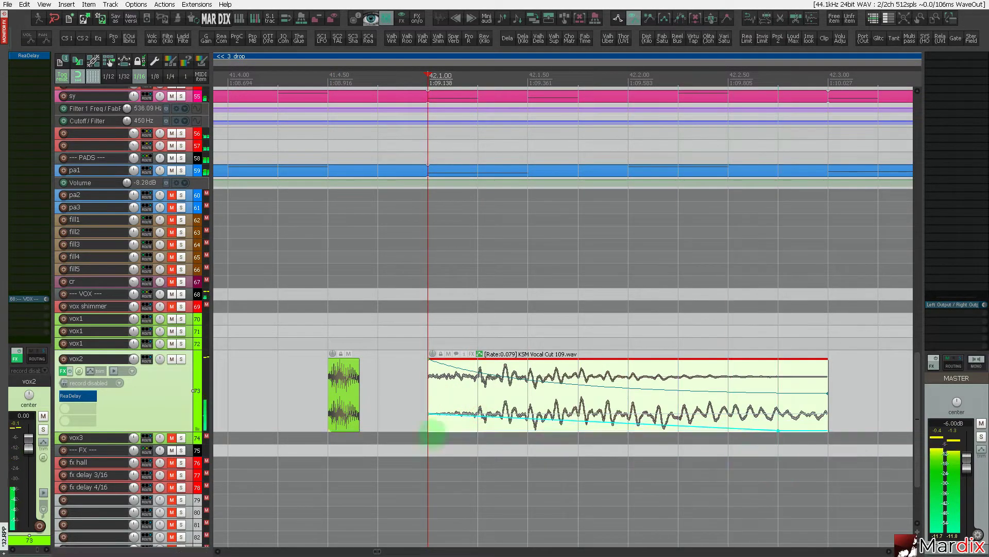
pyautogui.click(269, 417)
pyautogui.press('space')
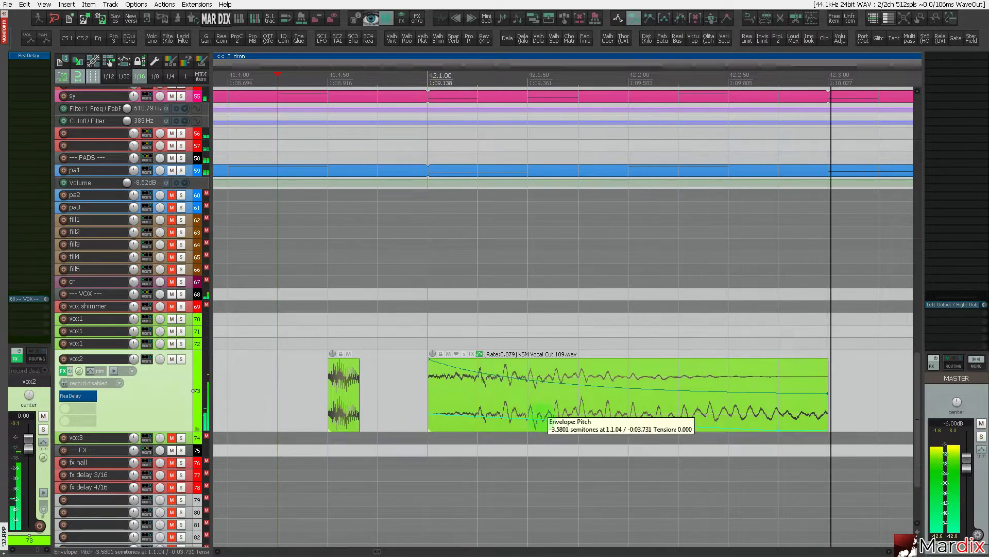
# Undo the chop's accidental shift ahead of 42.1.00 and play it back.
pyautogui.moveTo(778, 430); pyautogui.dragTo(745, 412)
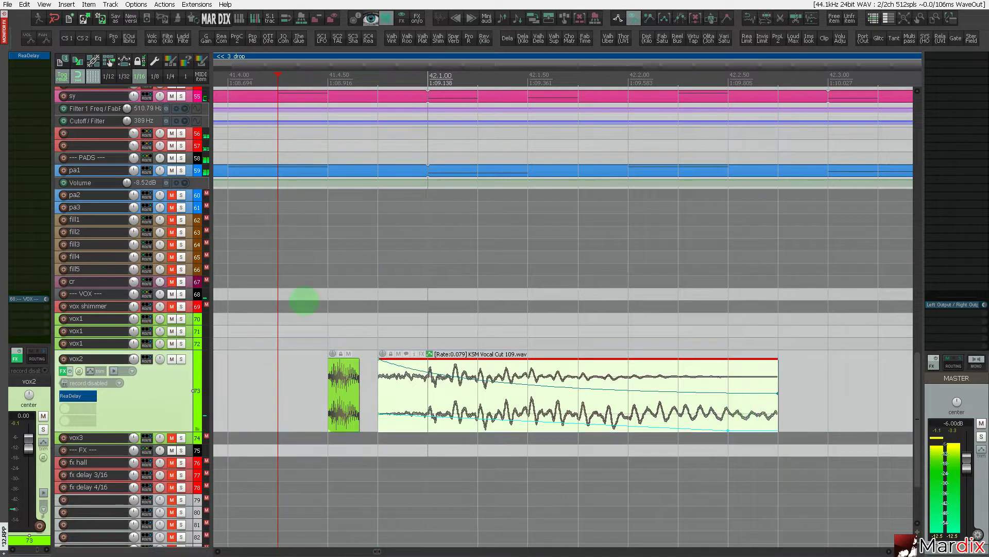
pyautogui.click(54, 21)
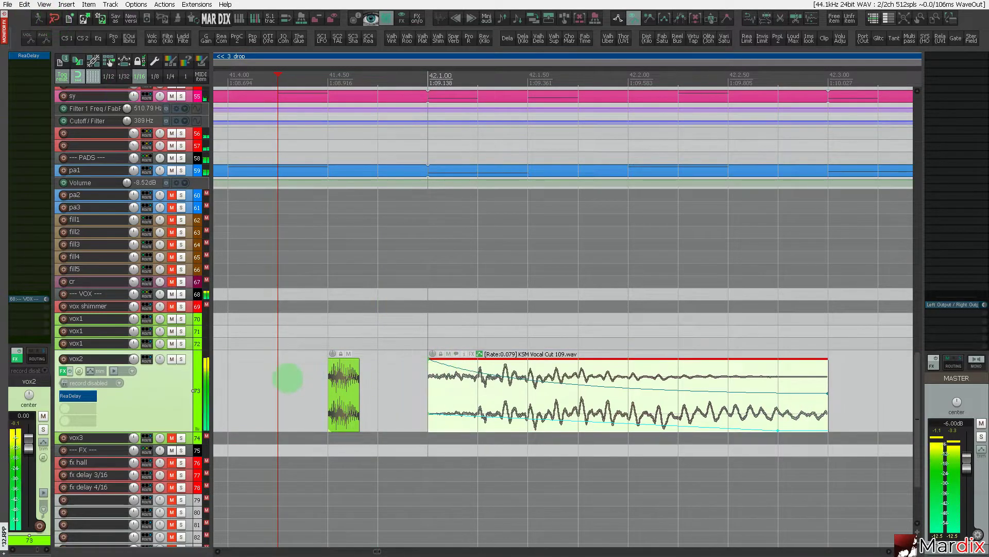
pyautogui.click(289, 378)
pyautogui.click(622, 414)
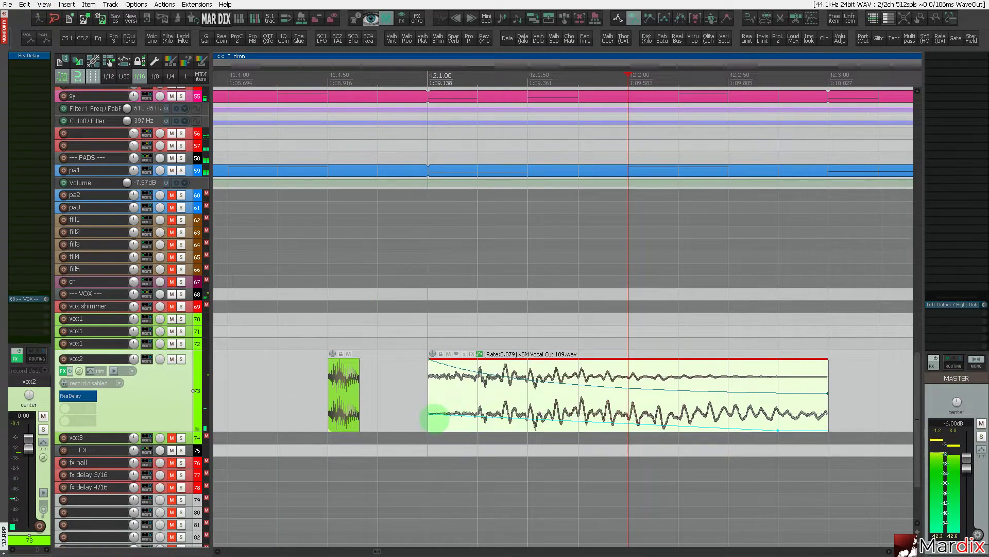
# Try a higher starting pitch on the chop's pitch envelope and play it back.
pyautogui.moveTo(431, 412); pyautogui.dragTo(434, 389)
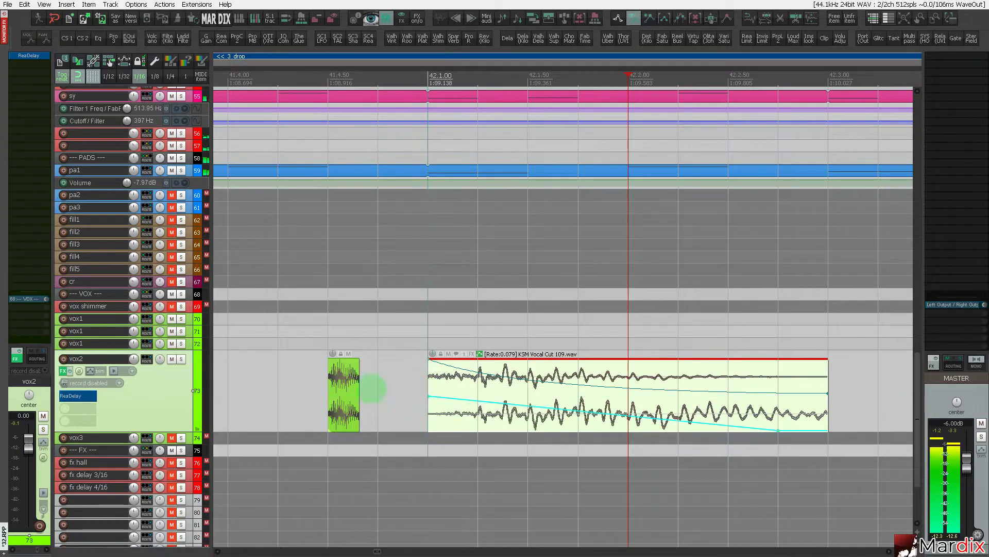
pyautogui.click(281, 388)
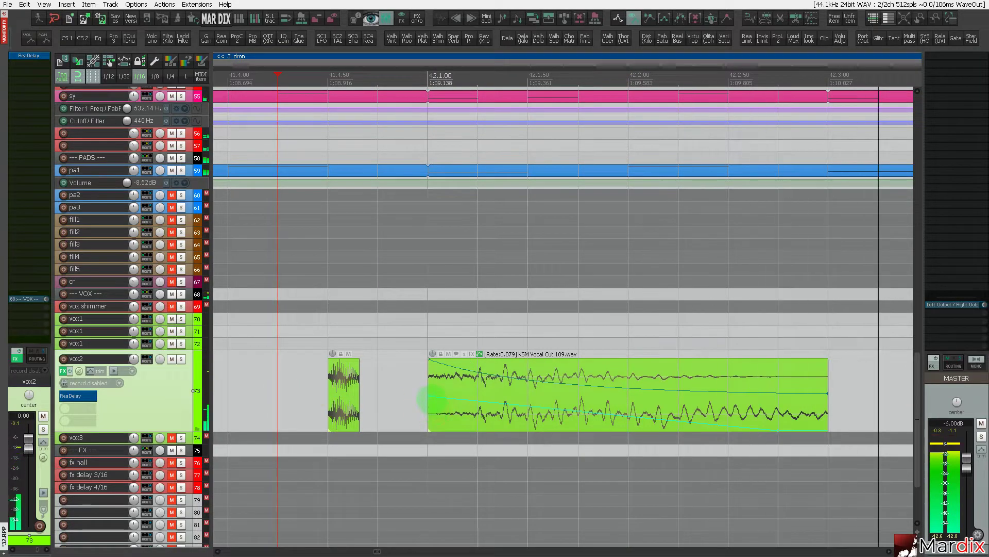
pyautogui.click(293, 402)
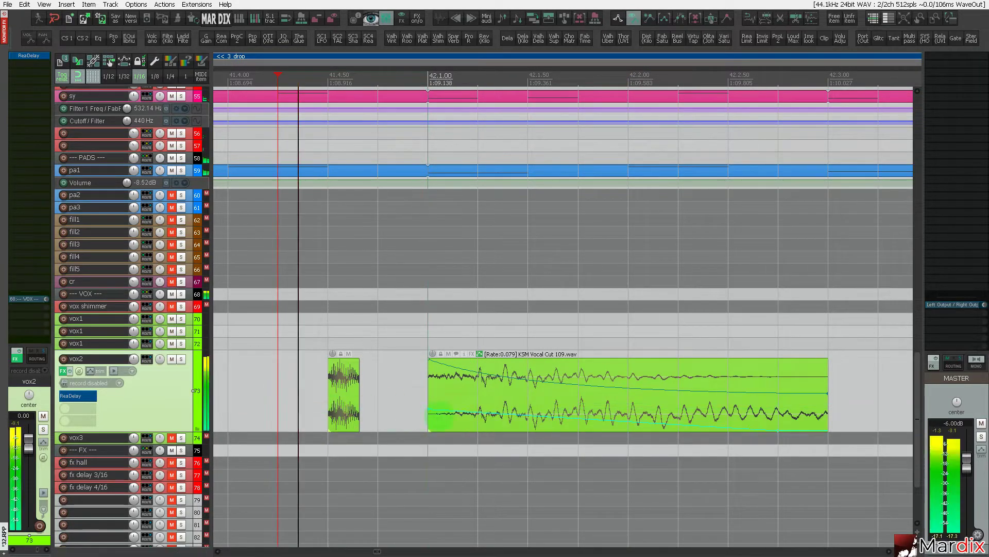
# Set the pitch envelope's start to 0 semitones, bend the curve so pitch falls faster at first, and play it back.
pyautogui.moveTo(430, 410); pyautogui.dragTo(430, 414)
pyautogui.click(293, 403)
pyautogui.moveTo(568, 421); pyautogui.dragTo(553, 427)
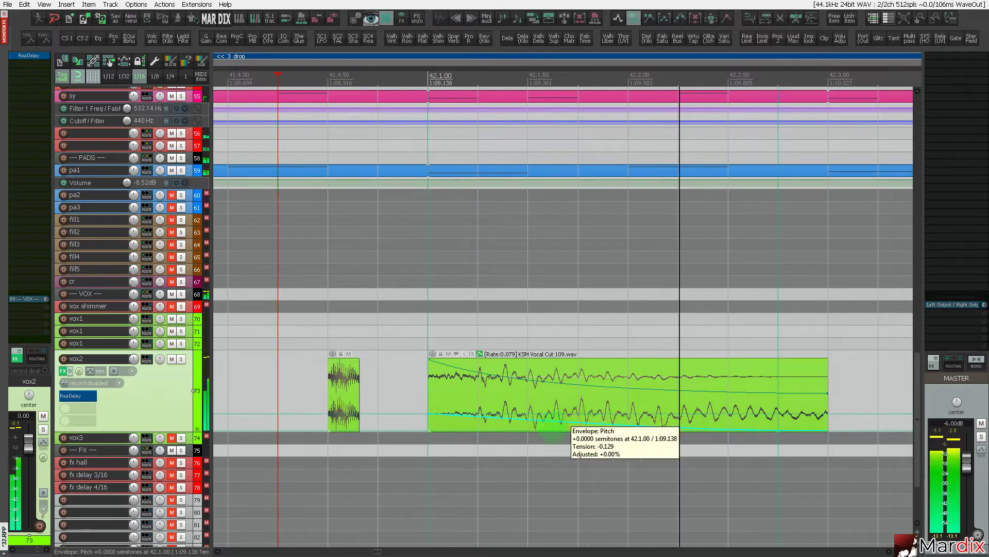
pyautogui.click(312, 409)
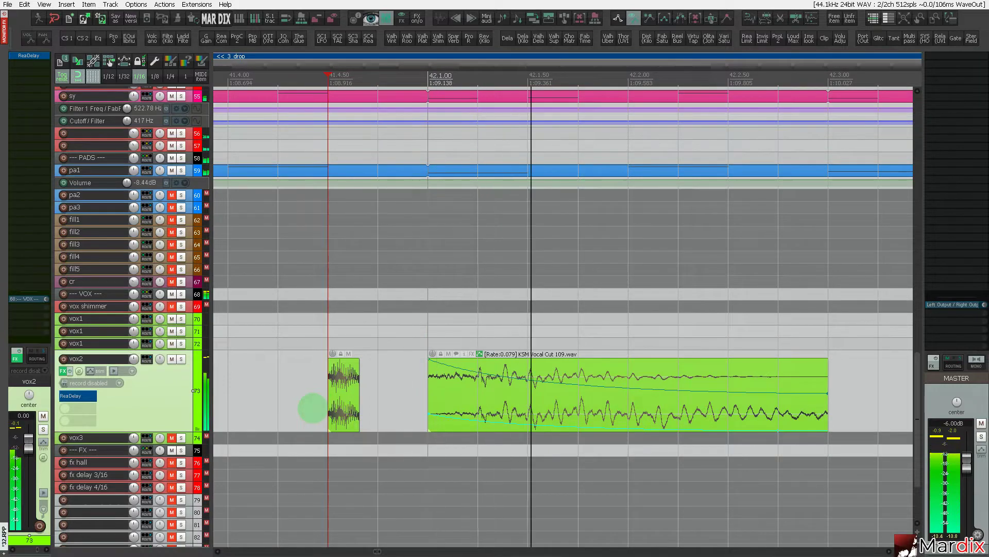
# Undo the trial purple colouring of the whole vox2 track and colour only the stretched chop at 42.1.00 pink.
pyautogui.scroll(-10, 445, 401)
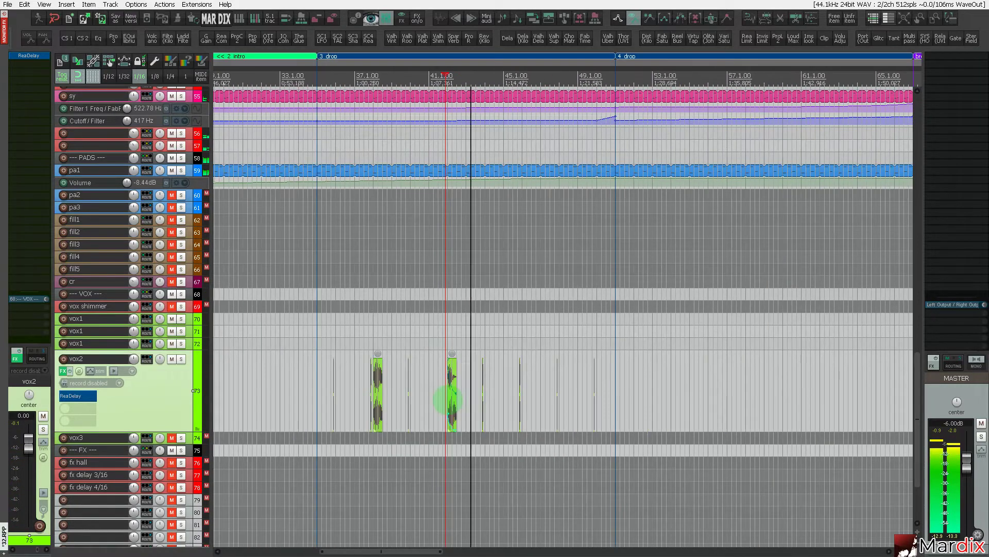
pyautogui.scroll(6, 446, 401)
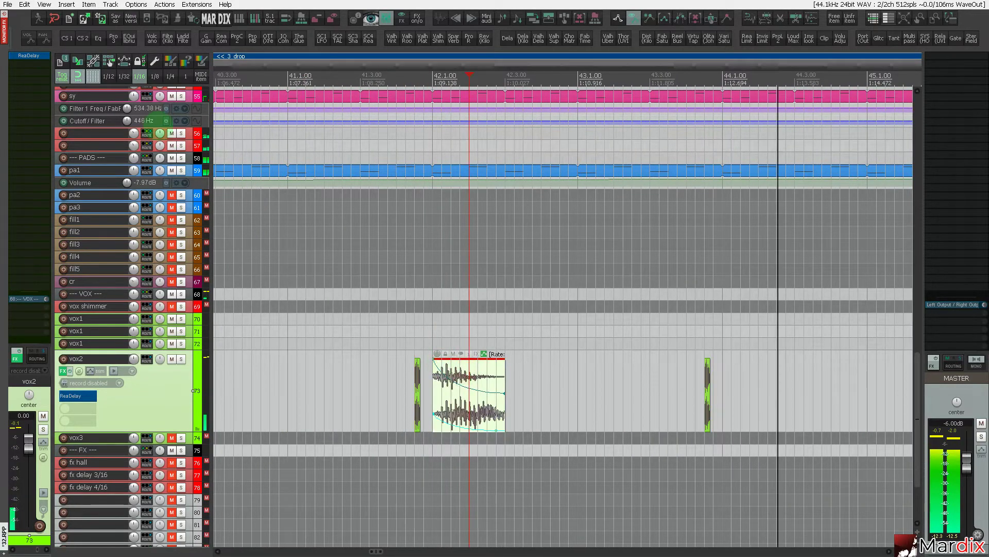
pyautogui.click(186, 61)
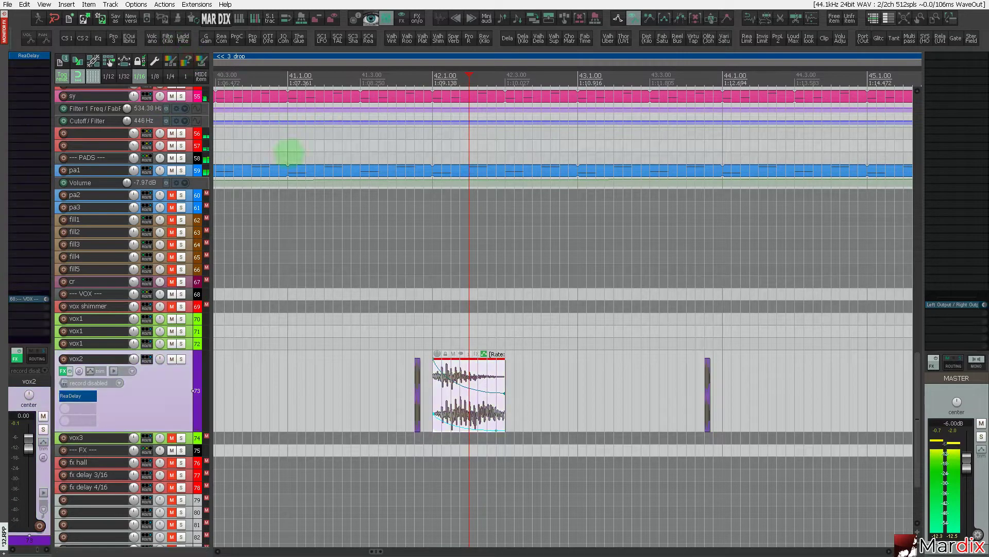
pyautogui.click(55, 19)
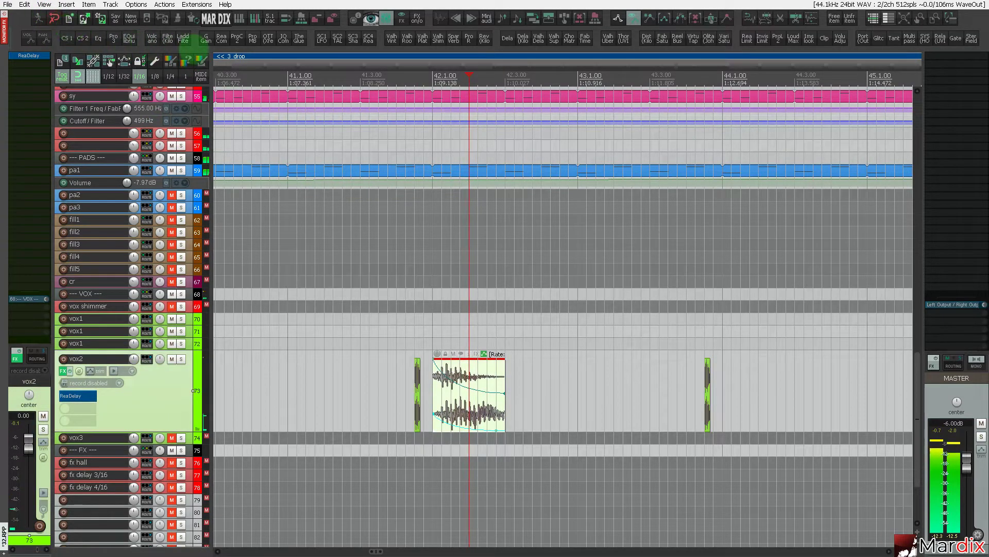
pyautogui.scroll(-8, 326, 187)
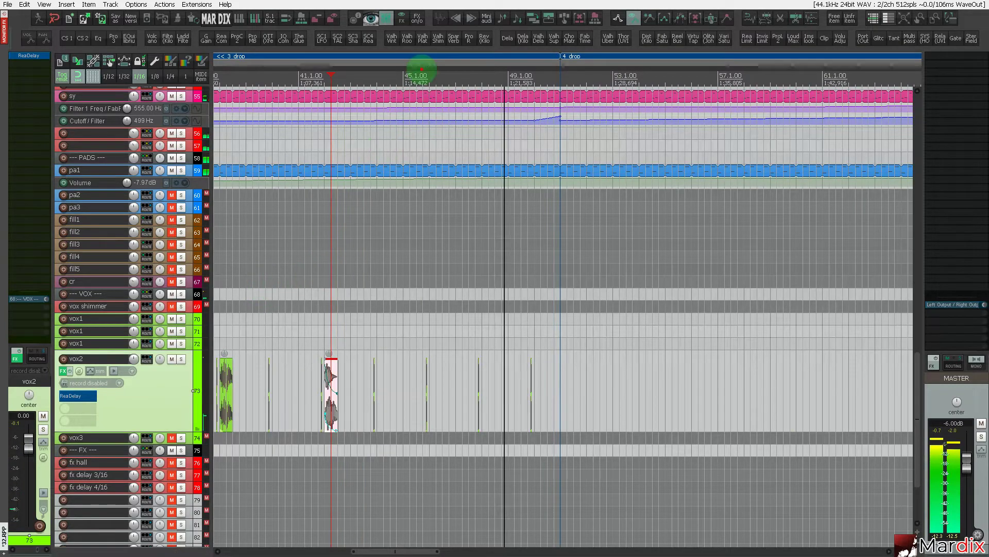
# Copy the stretched vox2 chop at 38.1.00 to 51.1.00, the start of the 4 drop region.
pyautogui.moveTo(419, 67); pyautogui.dragTo(513, 73)
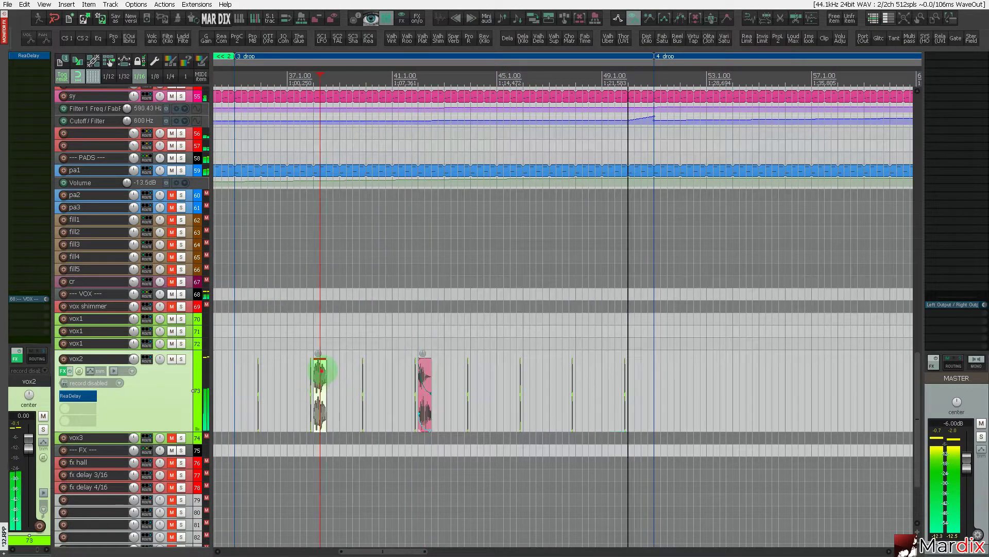
pyautogui.moveTo(322, 376); pyautogui.dragTo(658, 397)
pyautogui.scroll(8, 659, 394)
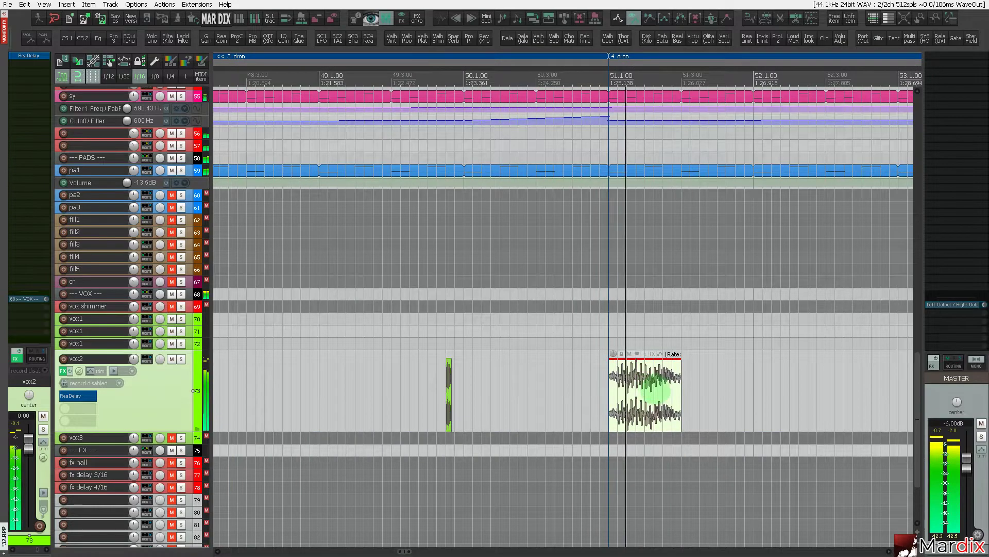
pyautogui.scroll(6, 634, 386)
# Try a take pitch of -12 semitones on the chop at 51.1.00 and play it back.
pyautogui.scroll(4, 601, 386)
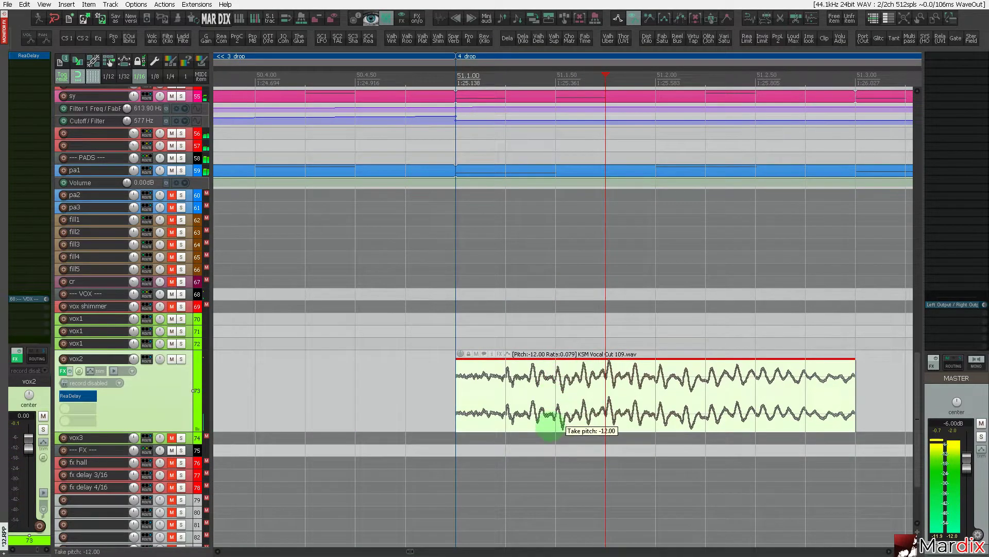
pyautogui.scroll(-3, 547, 424)
pyautogui.click(446, 387)
pyautogui.click(544, 398)
pyautogui.scroll(-1, 544, 399)
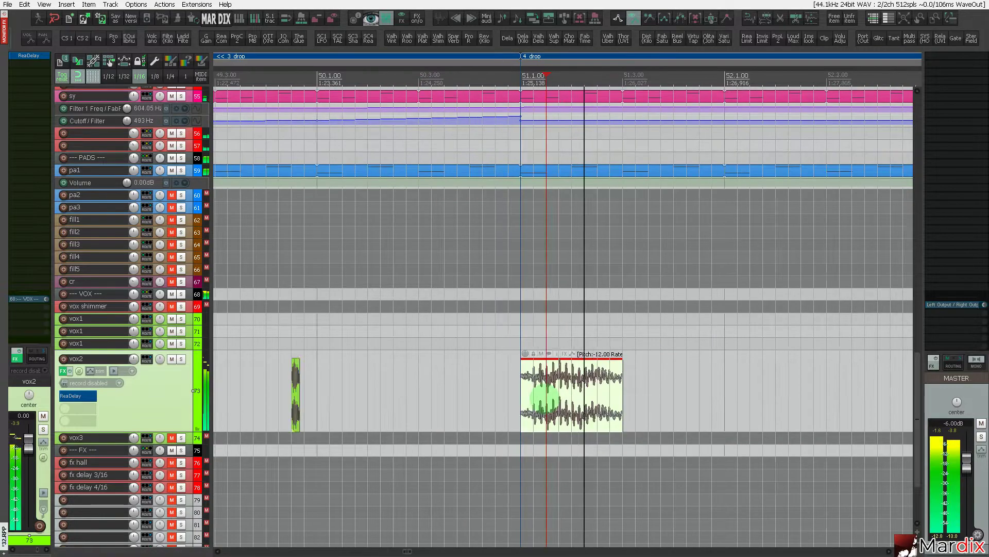
pyautogui.scroll(-2, 546, 397)
pyautogui.scroll(4, 549, 394)
pyautogui.scroll(3, 554, 392)
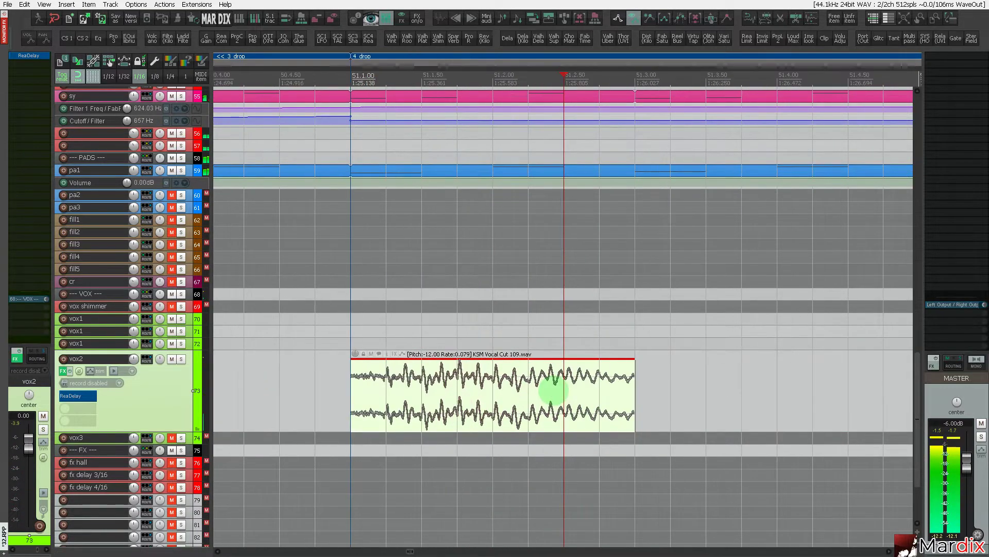
# Add a fade-out to the chop at 51.1.00, running from 51.2.75 to its end at 51.3.00, and play it back.
pyautogui.click(255, 374)
pyautogui.click(378, 392)
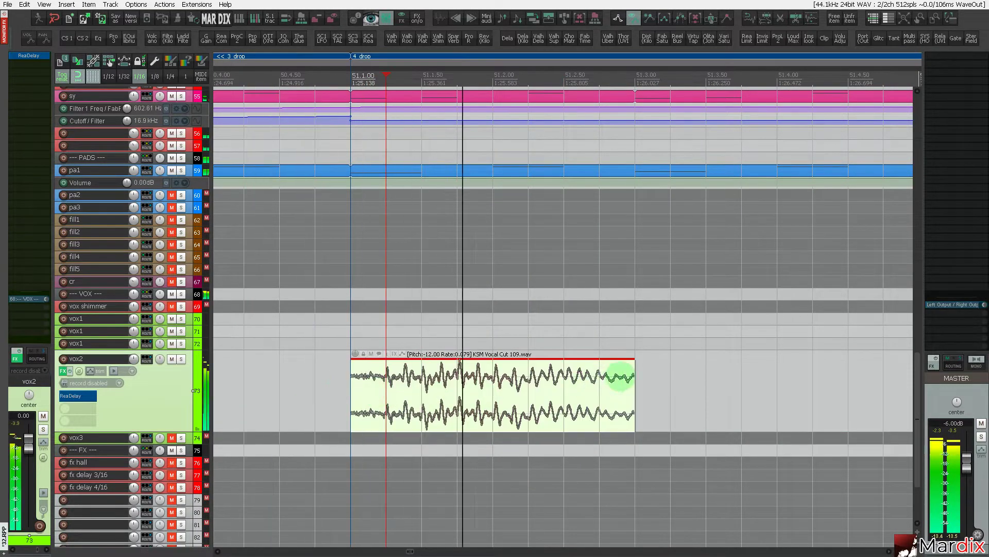
pyautogui.moveTo(633, 371); pyautogui.dragTo(597, 372)
pyautogui.click(340, 382)
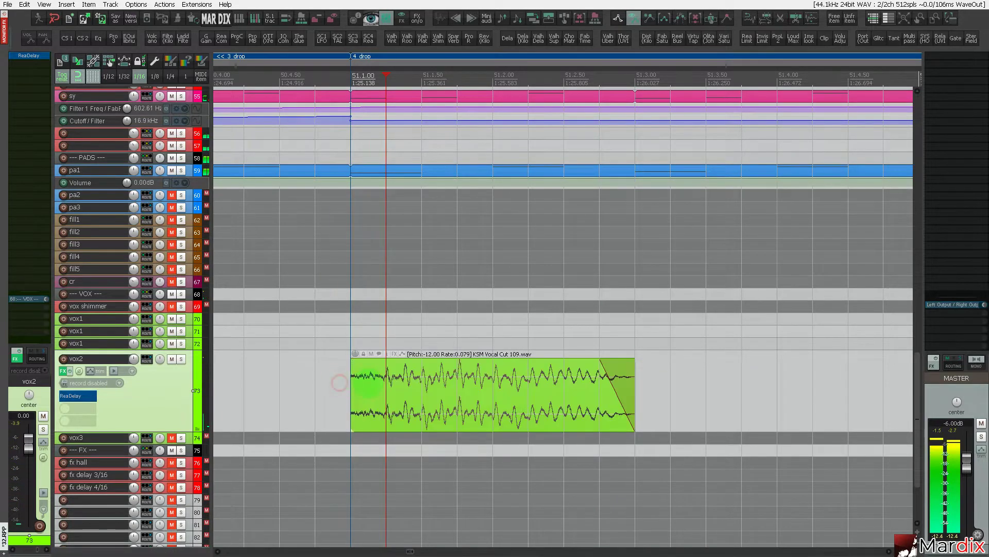
pyautogui.click(371, 382)
# Set the take pitch of the chop at 51.1.00 to -18 semitones and play it back.
pyautogui.scroll(-4, 358, 371)
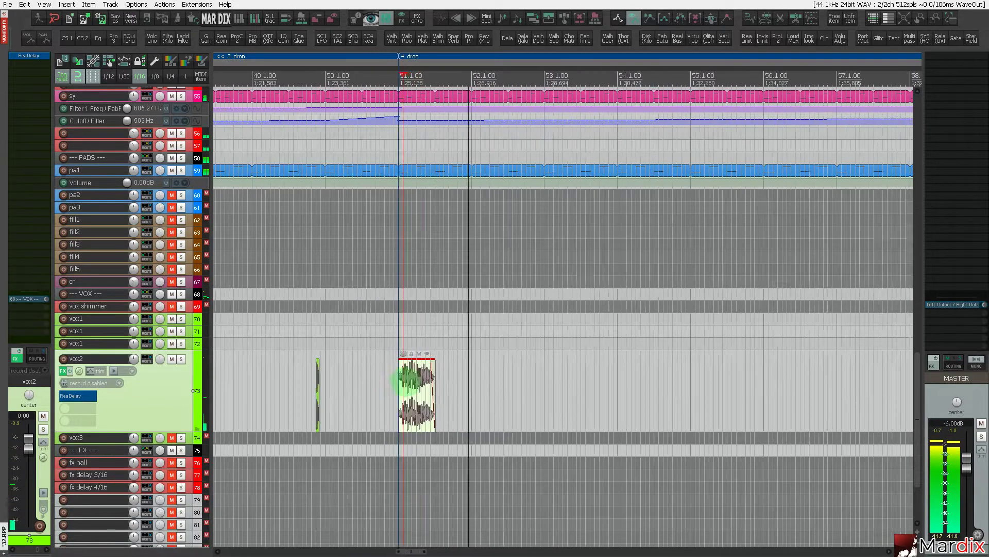
pyautogui.scroll(4, 402, 384)
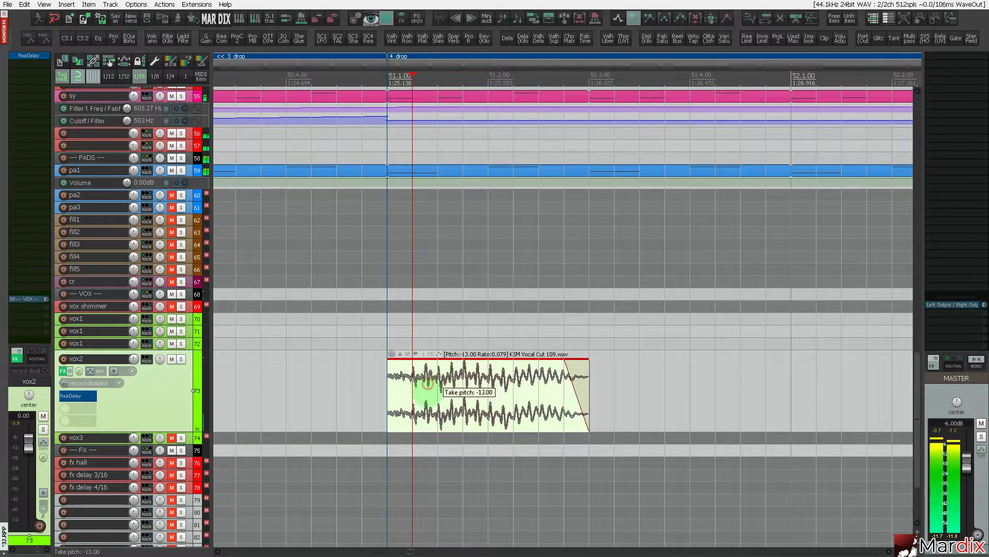
pyautogui.click(327, 398)
pyautogui.click(412, 394)
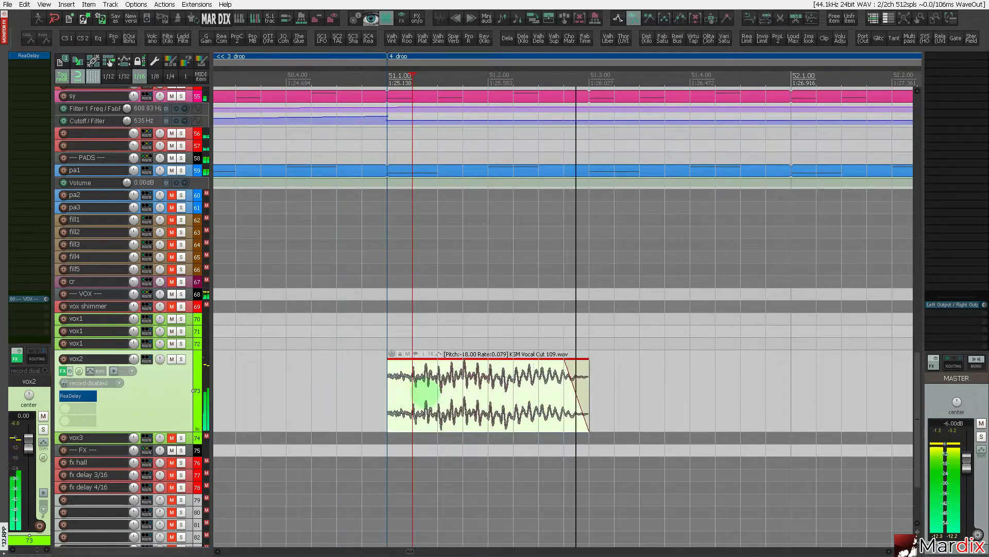
# Try the chop at 51.1.00 with its take pitch reset to 0 semitones and play it back.
pyautogui.doubleClick(425, 392)
pyautogui.click(324, 400)
pyautogui.click(423, 384)
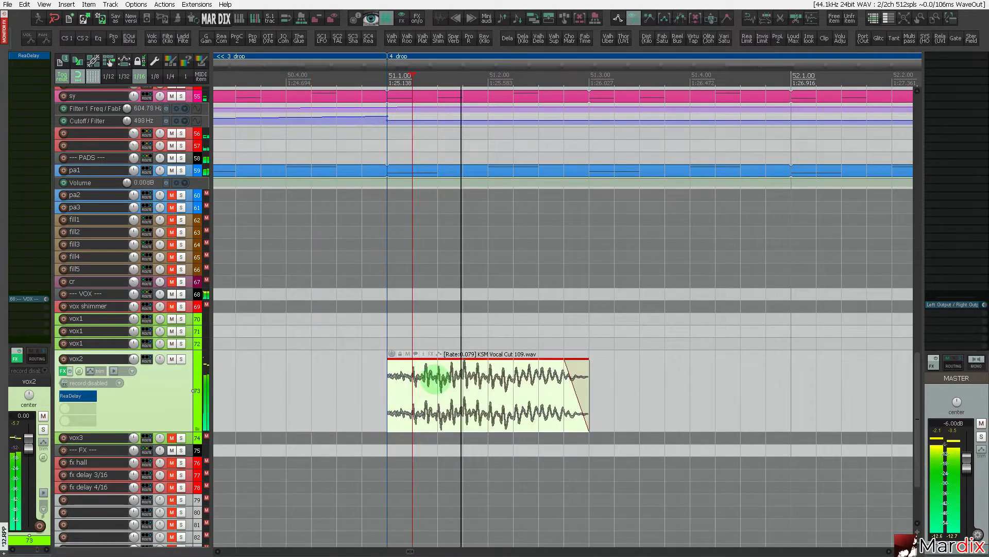
# Try a take pitch of -7 semitones on the chop at 51.1.00 and play it back.
pyautogui.moveTo(435, 380); pyautogui.dragTo(431, 407)
pyautogui.click(354, 403)
pyautogui.click(446, 396)
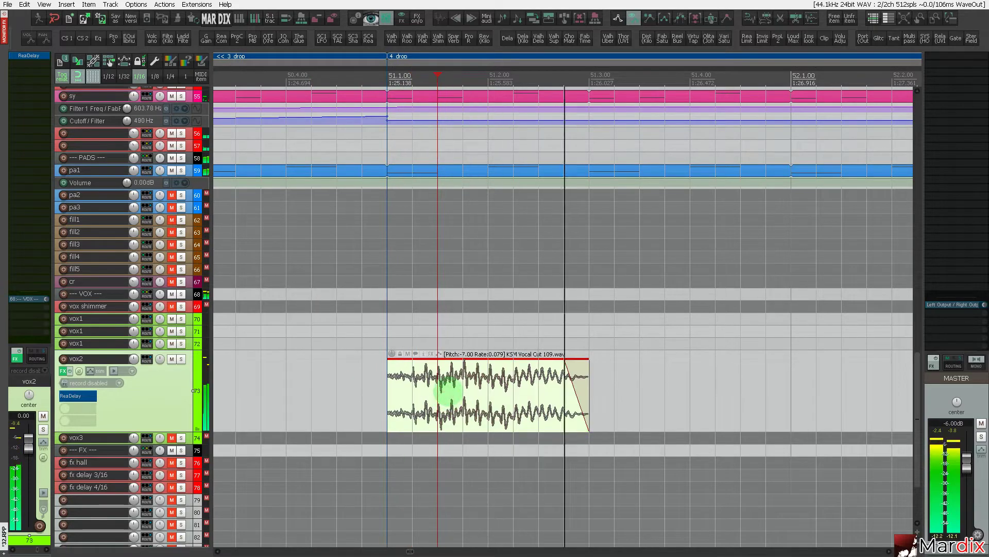
pyautogui.click(358, 388)
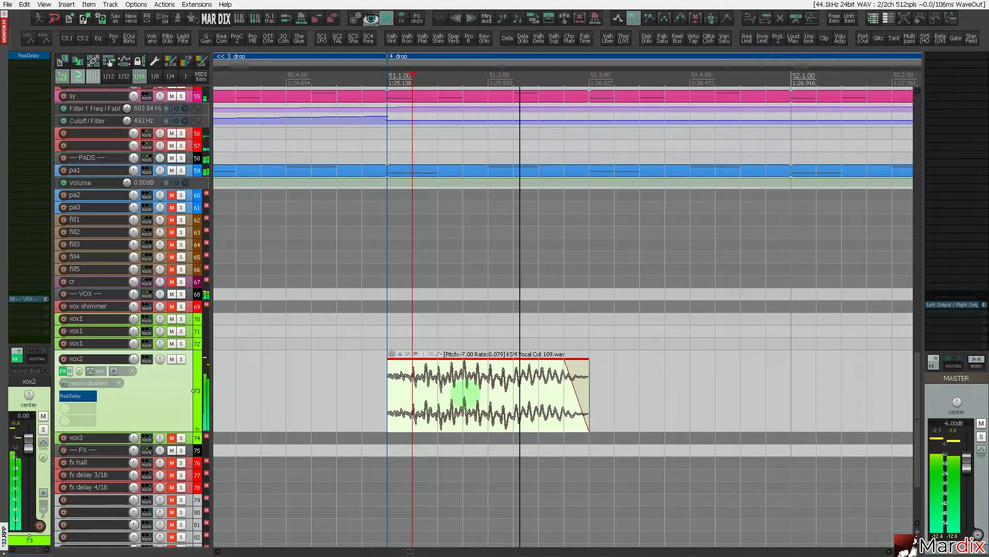
# Set the take pitch of the chop at 51.1.00 to -12 semitones and play it in context from bar 49.
pyautogui.moveTo(464, 393); pyautogui.dragTo(477, 409)
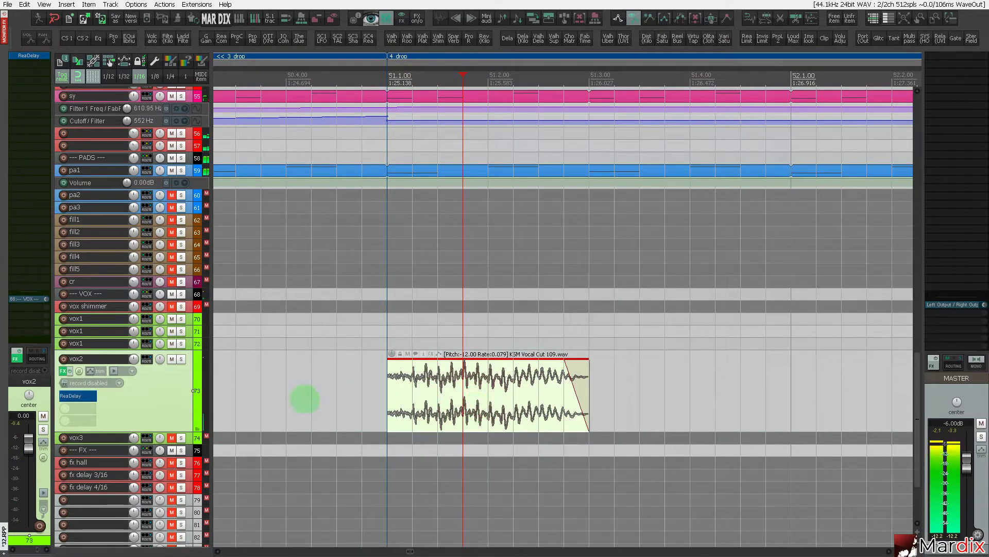
pyautogui.click(305, 399)
pyautogui.click(442, 398)
pyautogui.scroll(-8, 442, 396)
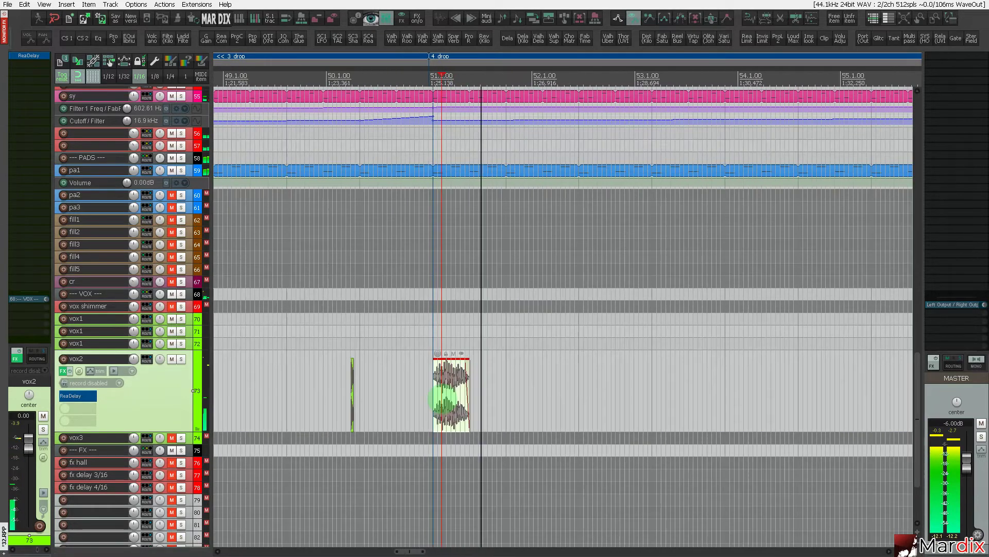
pyautogui.click(376, 388)
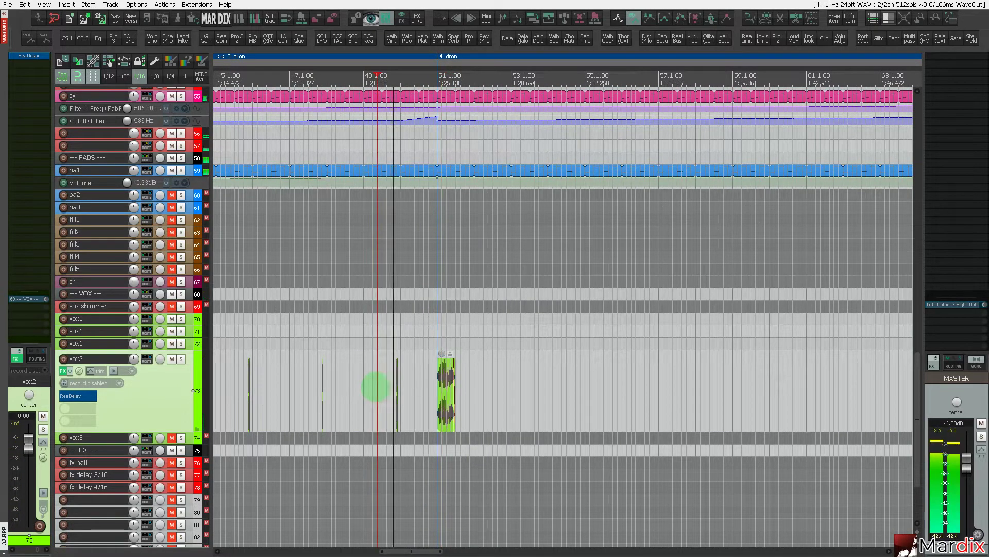
# Set the grid division to 1 and increase the height of the tracks.
pyautogui.click(186, 76)
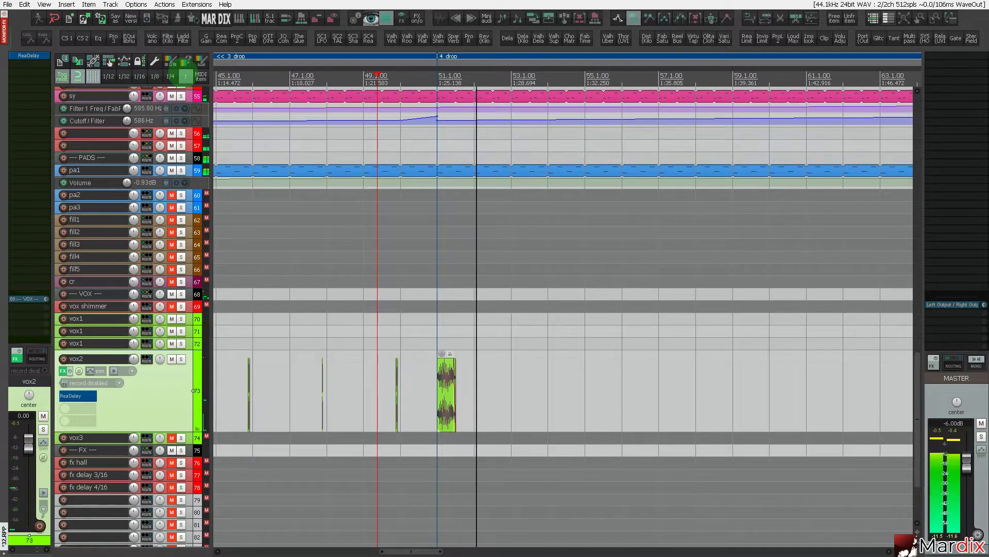
pyautogui.scroll(-2, 452, 315)
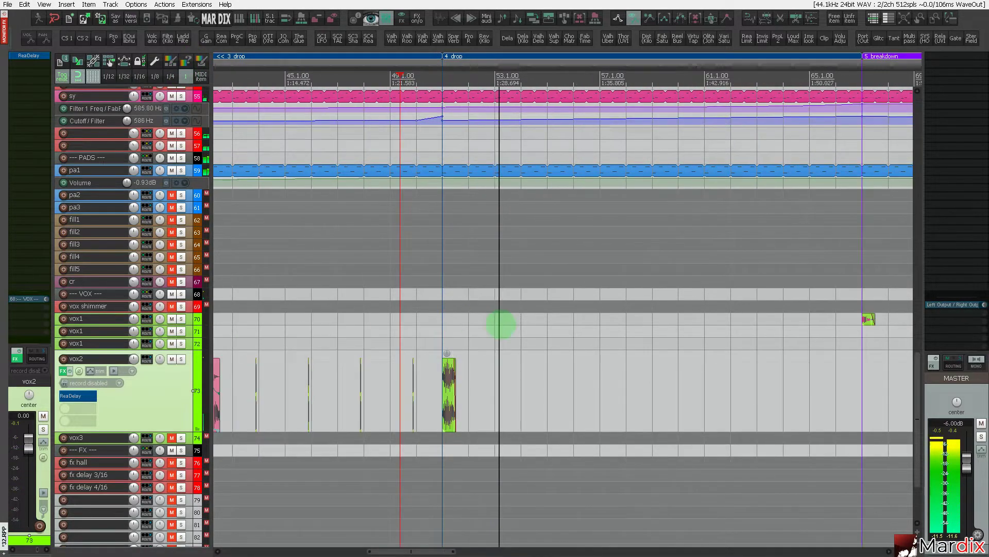
pyautogui.scroll(5, 147, 300)
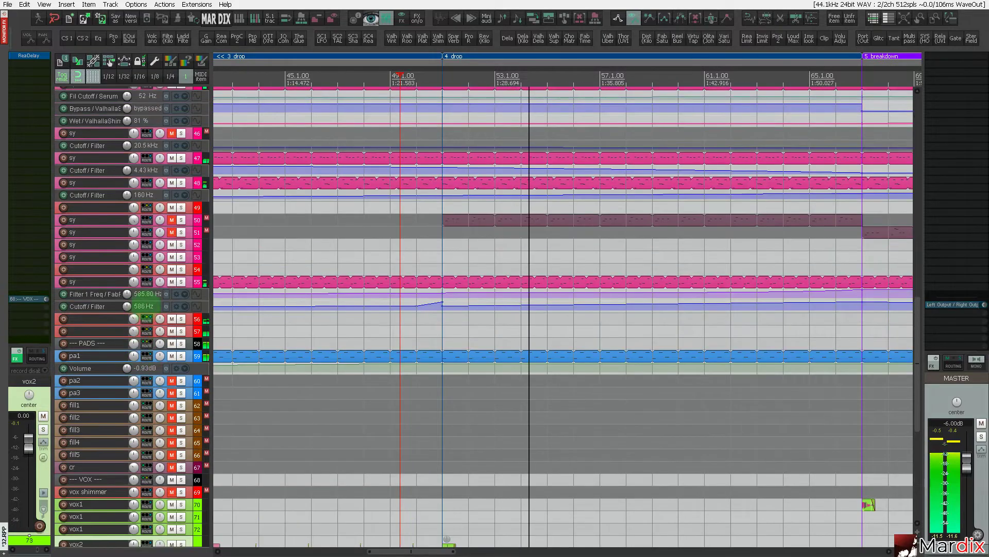
pyautogui.scroll(1, 145, 295)
pyautogui.scroll(-2, 644, 282)
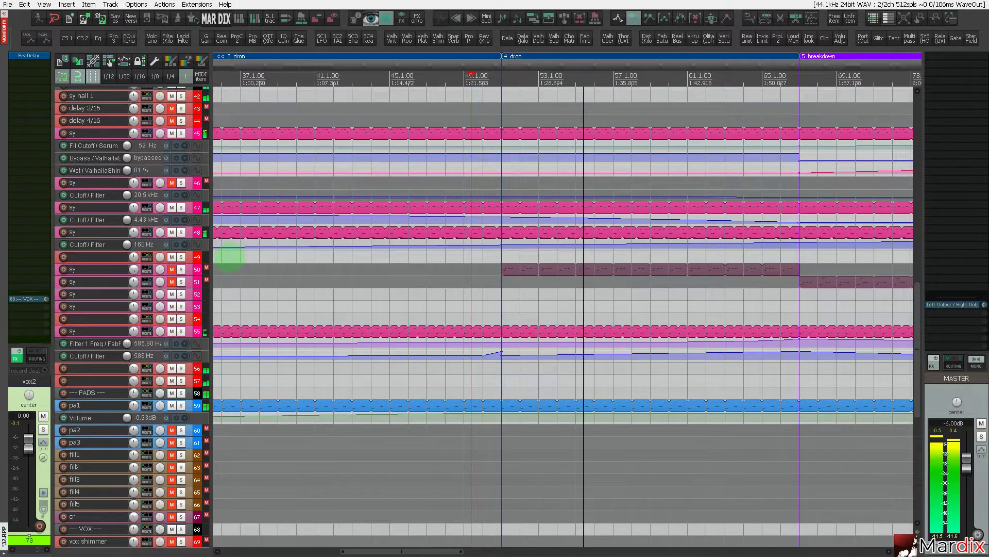
pyautogui.scroll(5, 181, 282)
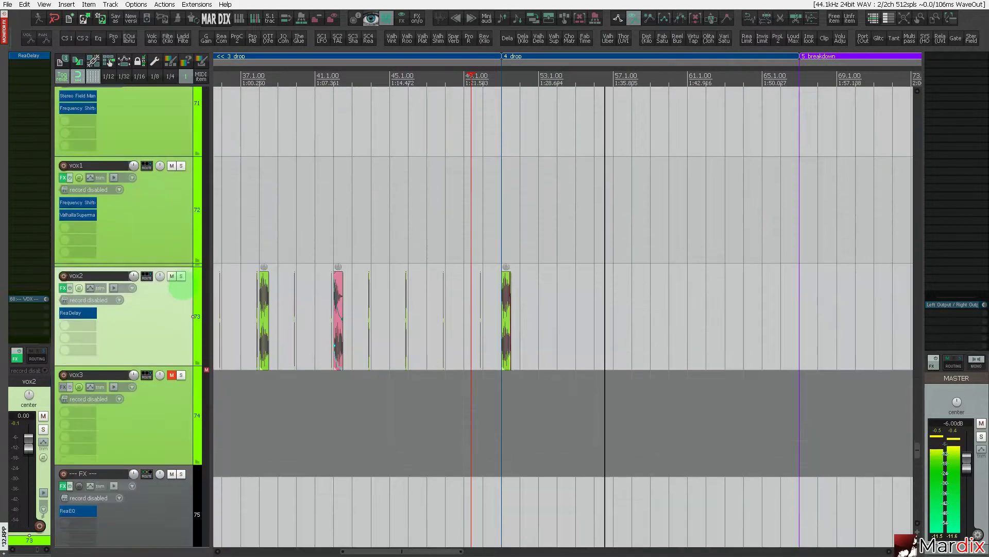
pyautogui.scroll(-4, 181, 283)
pyautogui.scroll(1, 183, 284)
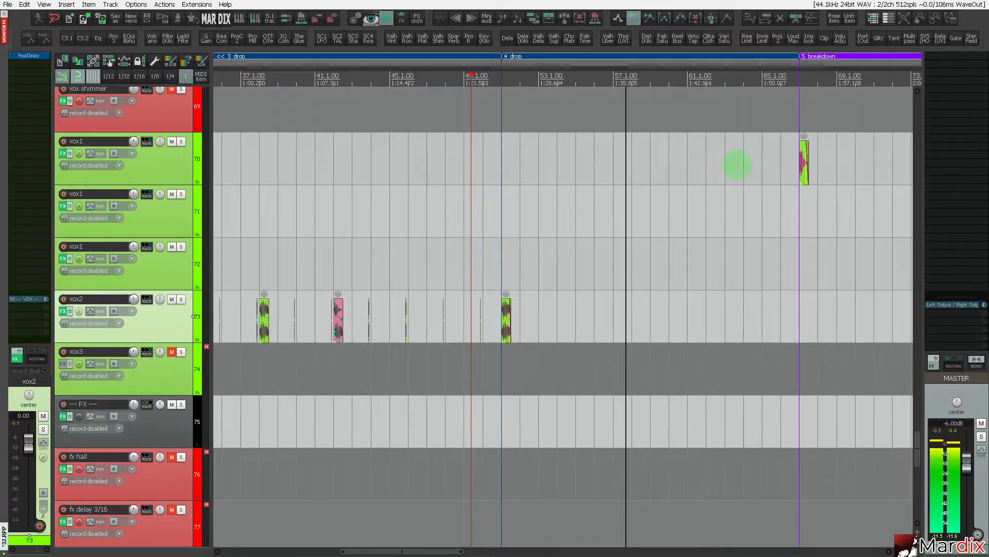
# Examine the synth and pad tracks through the 4 drop and 5 breakdown regions while playing from bar 66.
pyautogui.moveTo(726, 67); pyautogui.dragTo(510, 68)
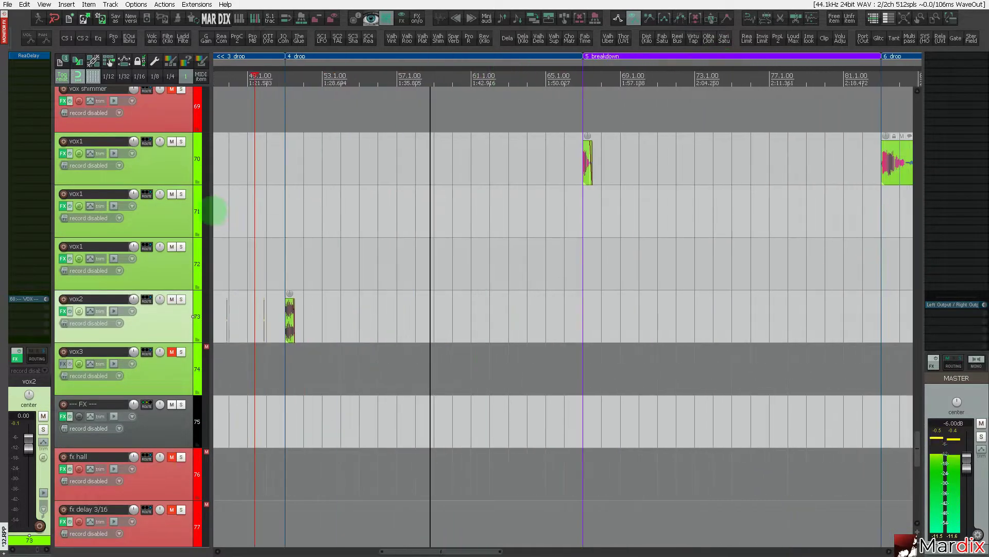
pyautogui.scroll(10, 172, 207)
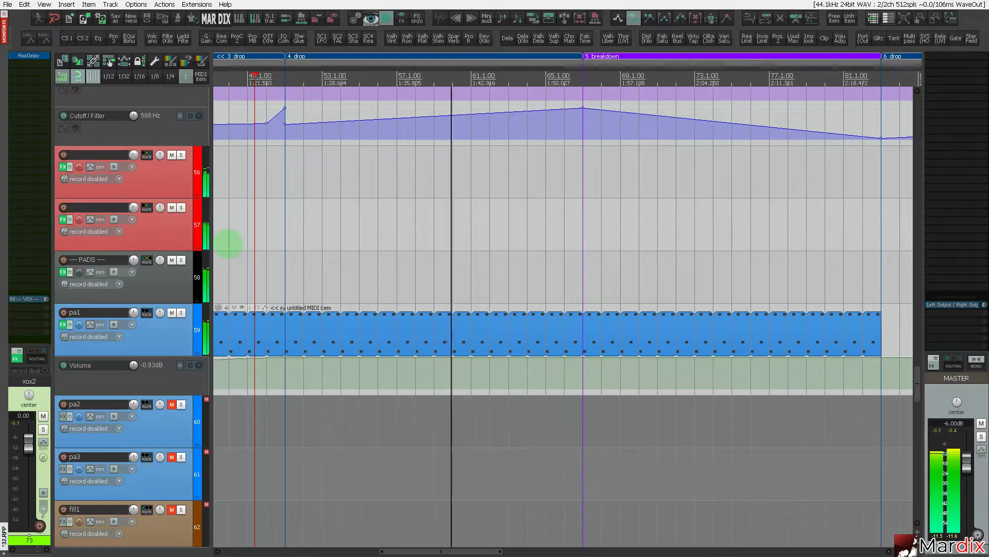
pyautogui.click(183, 309)
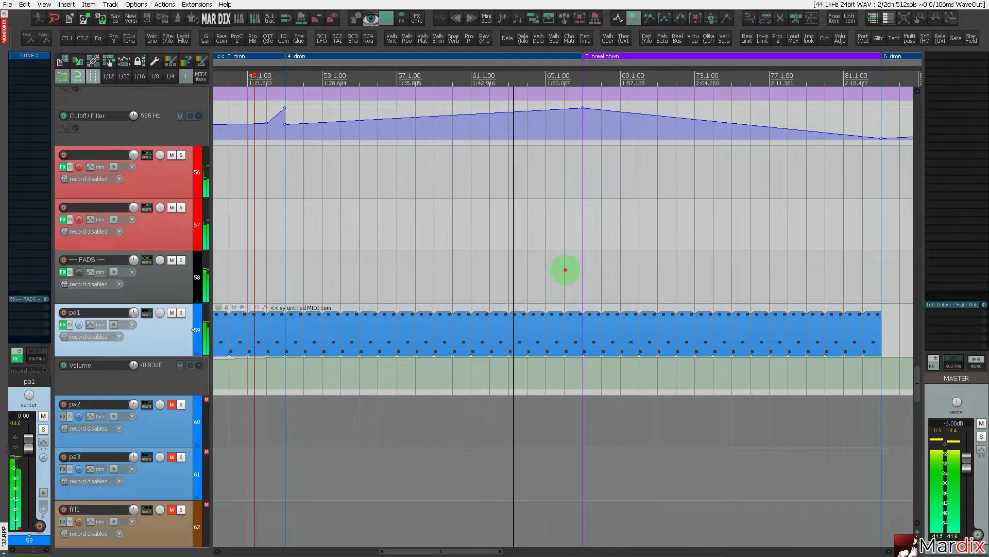
pyautogui.click(564, 270)
pyautogui.scroll(4, 563, 271)
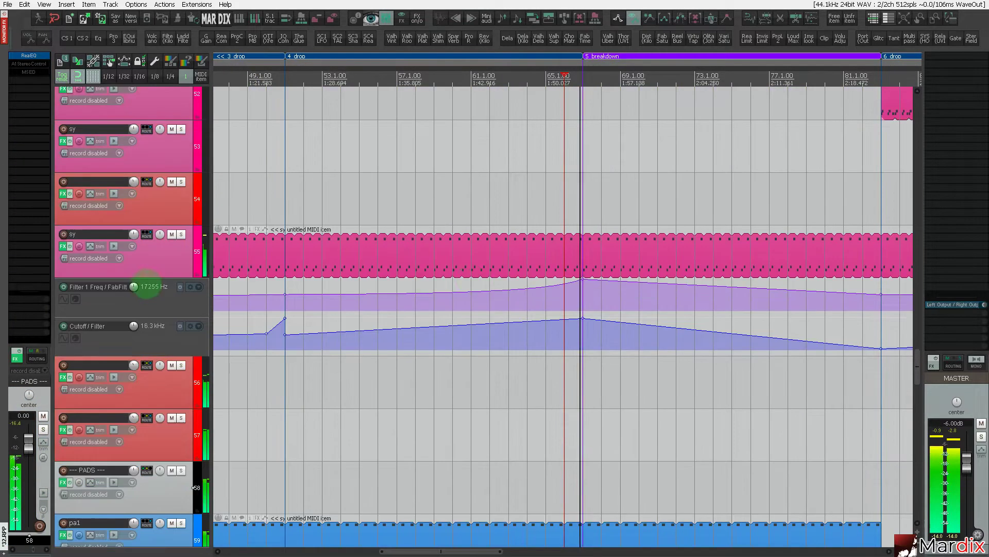
pyautogui.scroll(-3, 470, 280)
pyautogui.scroll(3, 613, 68)
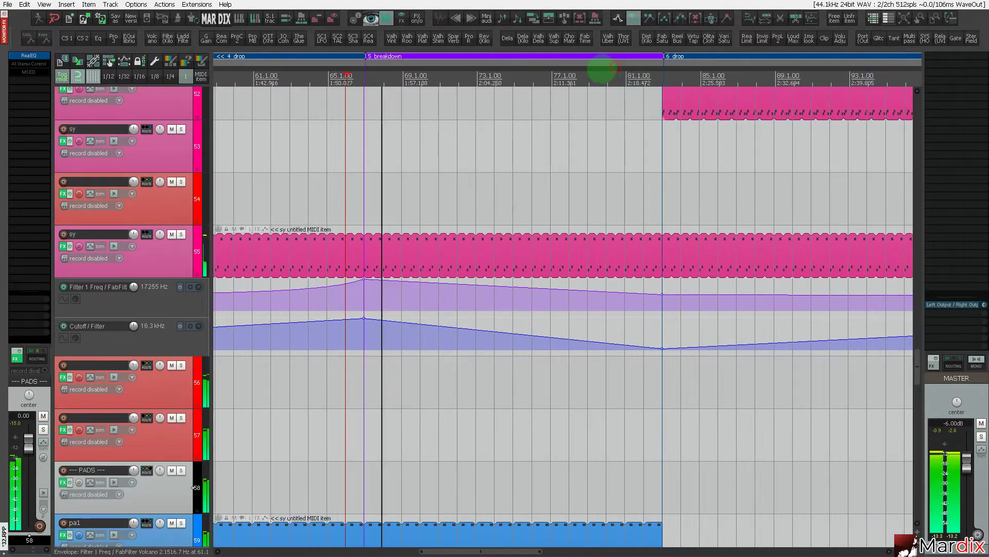
pyautogui.scroll(-5, 163, 298)
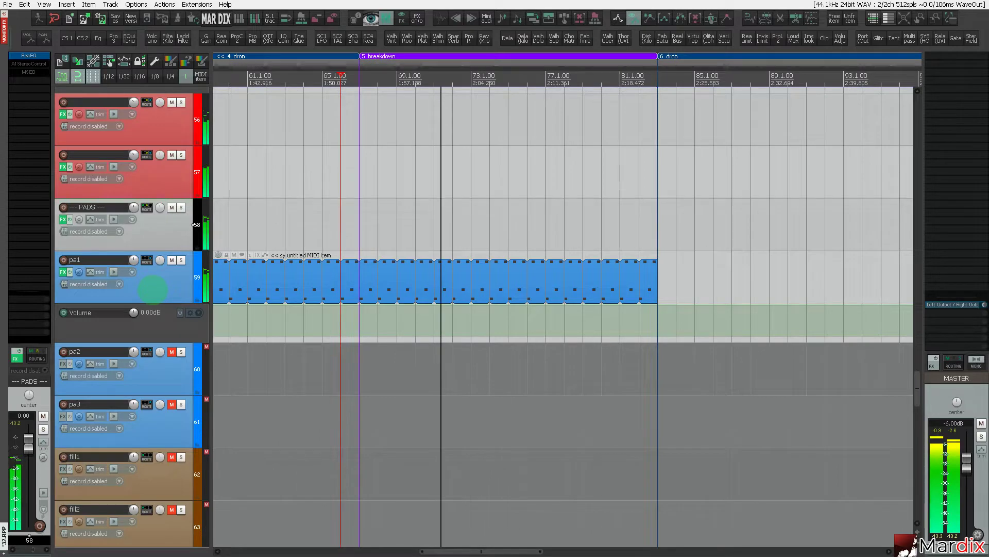
# Delete the unused muted pad tracks pa2 and pa3.
pyautogui.click(157, 379)
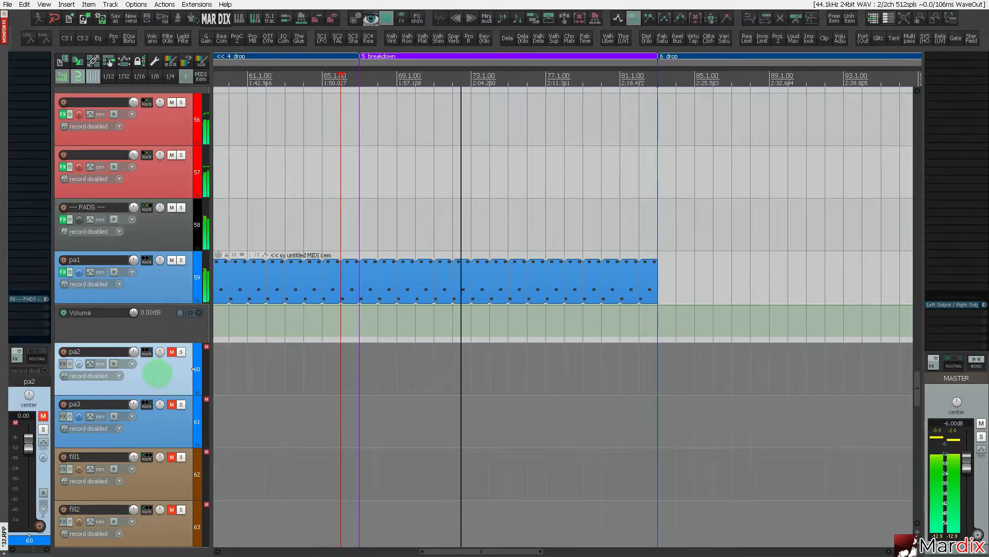
pyautogui.press('Delete')
pyautogui.press('Return')
pyautogui.press('Delete')
pyautogui.press('Return')
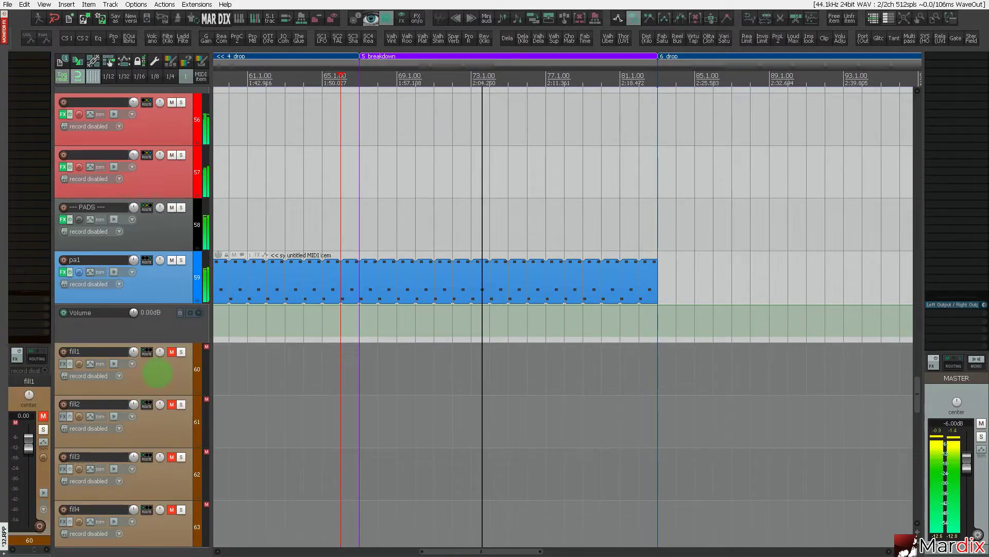
# Look over the fill, vox and synth tracks across the 5 breakdown and 6 drop regions.
pyautogui.scroll(-1, 157, 376)
pyautogui.scroll(3, 163, 363)
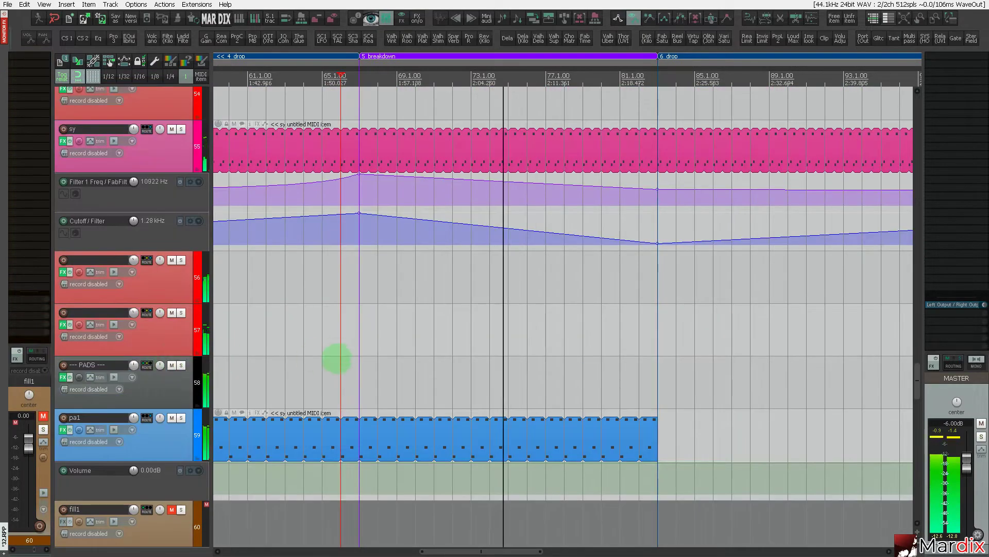
pyautogui.scroll(-2, 336, 360)
pyautogui.scroll(1, 335, 360)
pyautogui.scroll(-5, 148, 370)
pyautogui.scroll(-3, 149, 370)
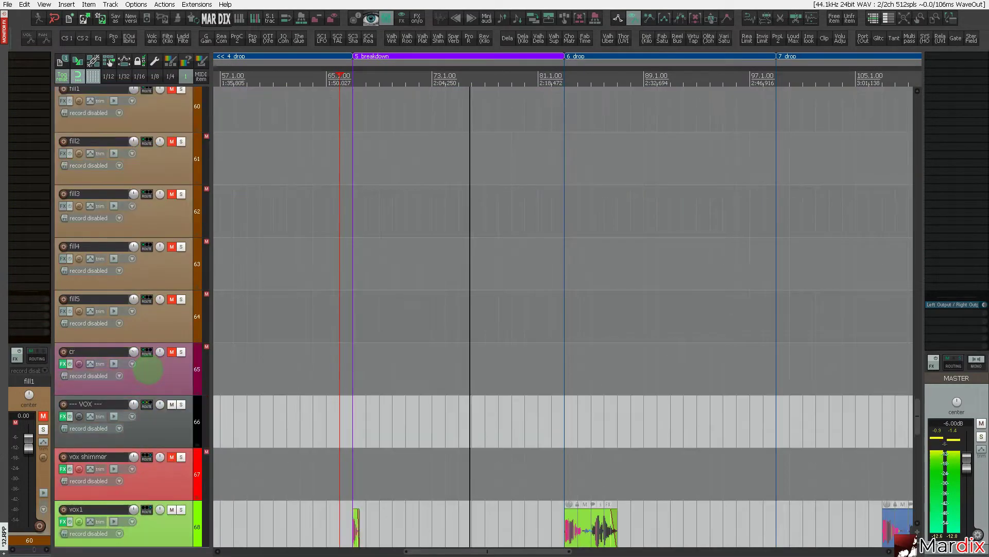
pyautogui.scroll(8, 149, 370)
pyautogui.scroll(3, 149, 370)
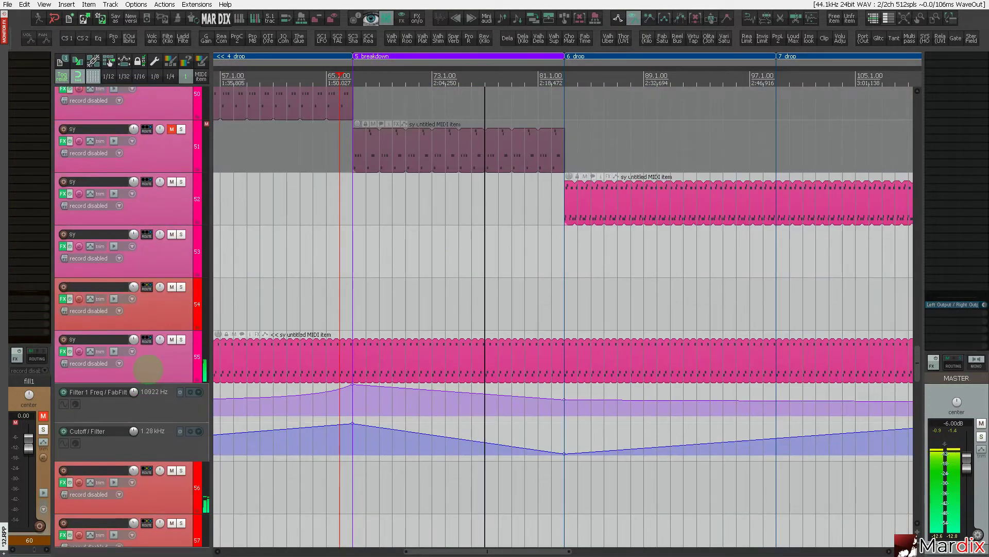
pyautogui.scroll(-7, 149, 370)
# Open the Media Explorer and browse the sample folders to Goldbaby > Vinyl Drum Machines > Record_Hitz.
pyautogui.click(440, 21)
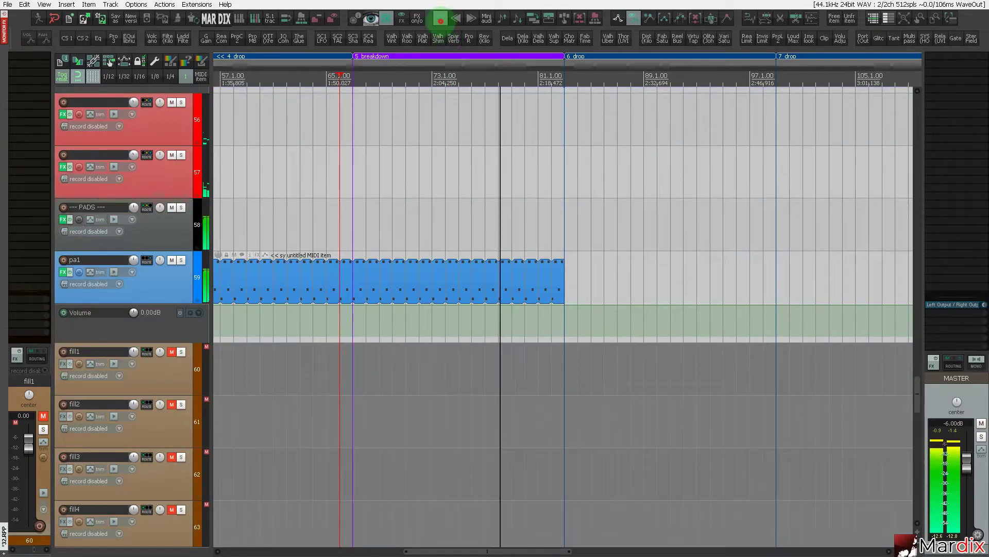
pyautogui.hotkey('ctrl', 'alt', 'x')
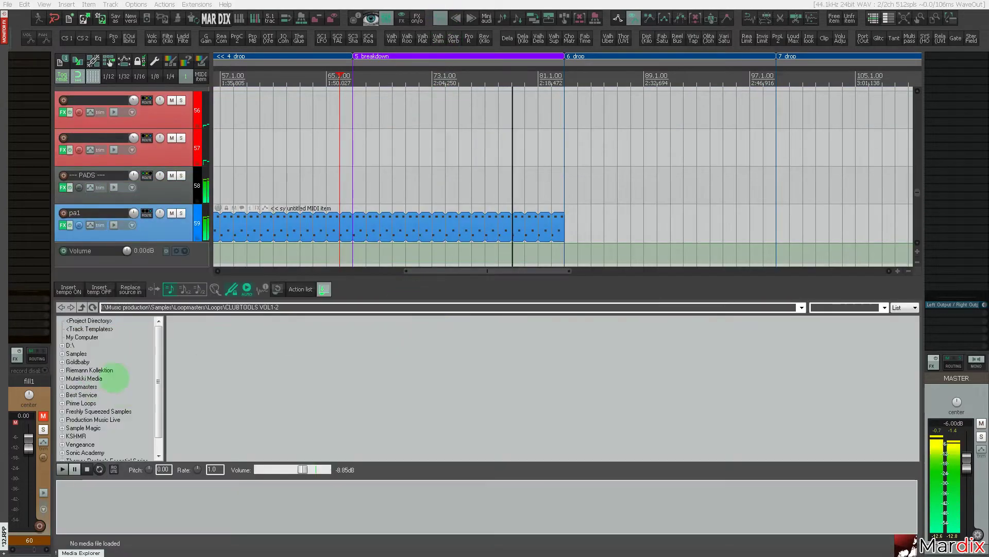
pyautogui.click(90, 370)
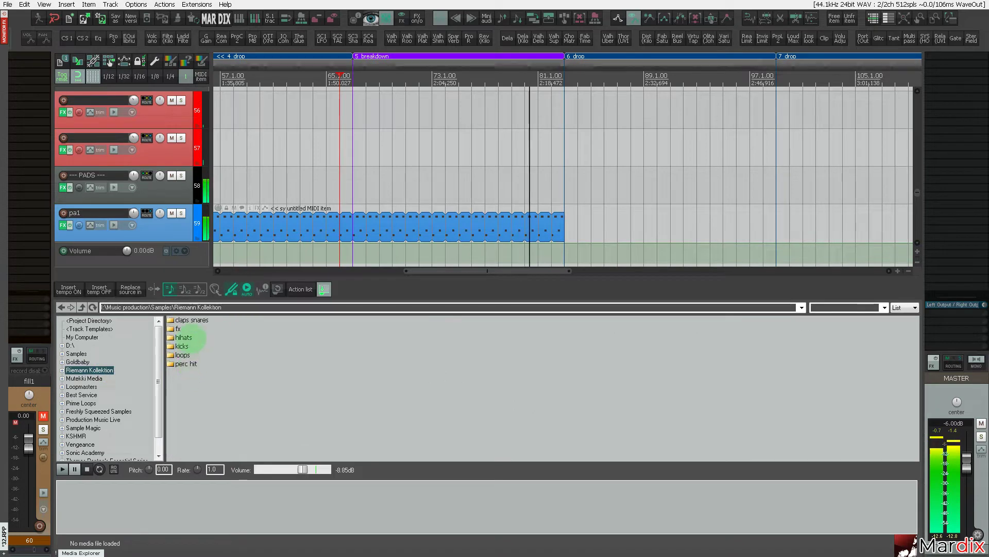
pyautogui.click(86, 362)
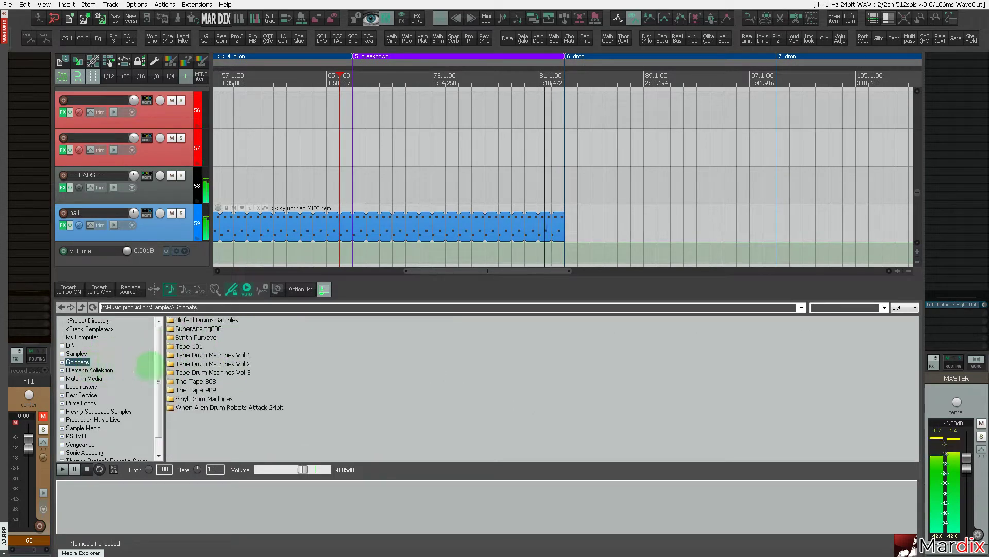
pyautogui.doubleClick(208, 408)
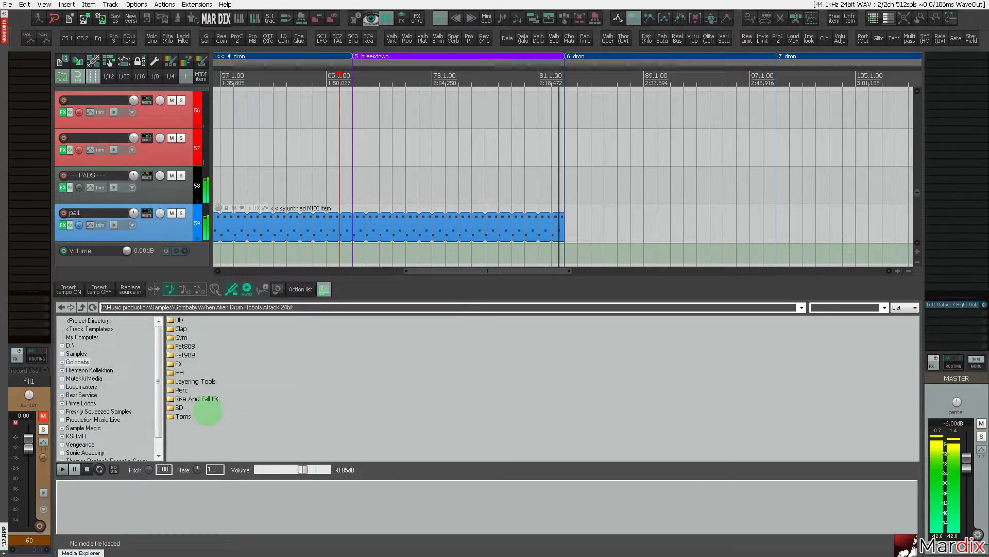
pyautogui.press('BackSpace')
pyautogui.doubleClick(208, 407)
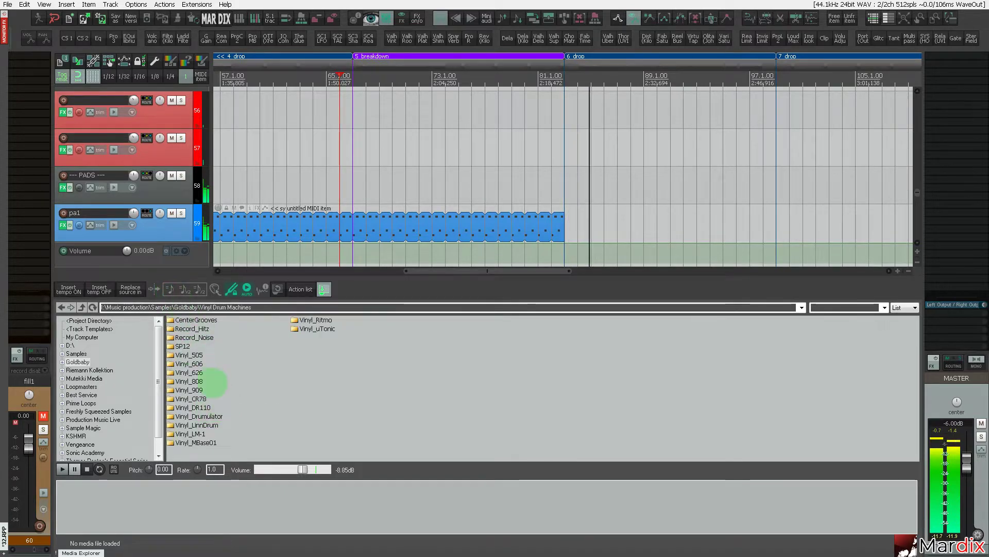
pyautogui.press('BackSpace')
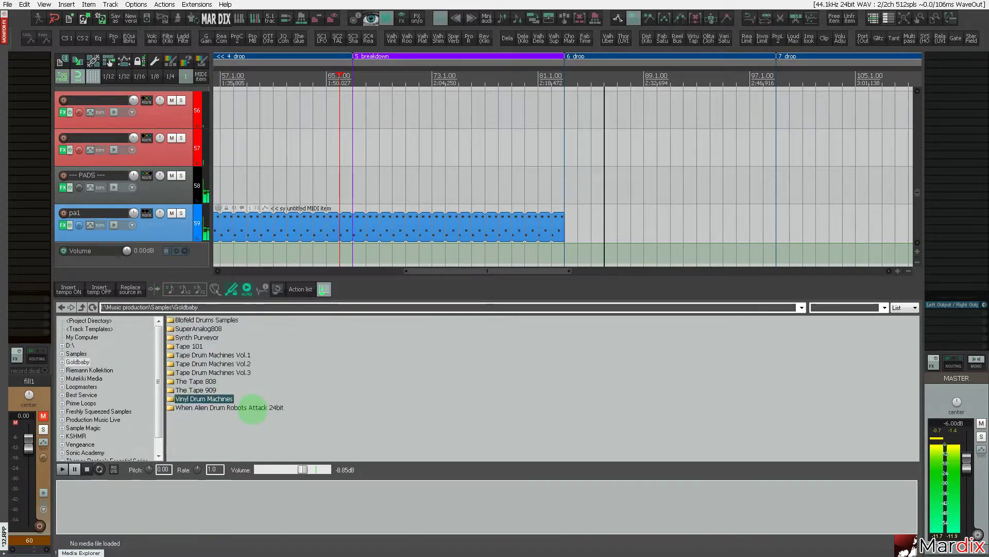
pyautogui.press('Return')
pyautogui.press('Return')
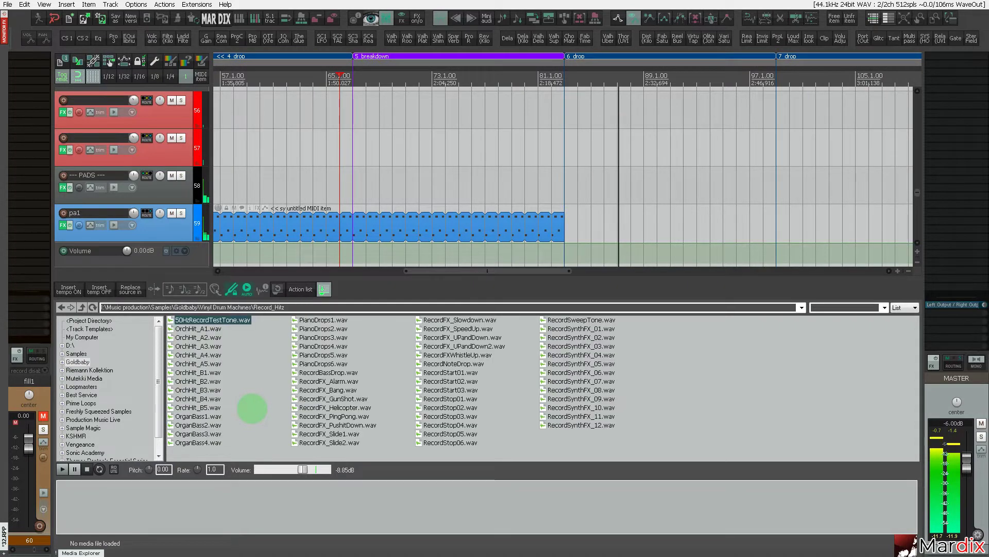
# Audition the OrchHit samples and the RecordFX samples around RecordFX_Alarm.wav and RecordFX_Bang.wav in the Record_Hitz folder.
pyautogui.press('Down')
pyautogui.press('Down')
pyautogui.press('Down')
pyautogui.press('Down')
pyautogui.press('Down')
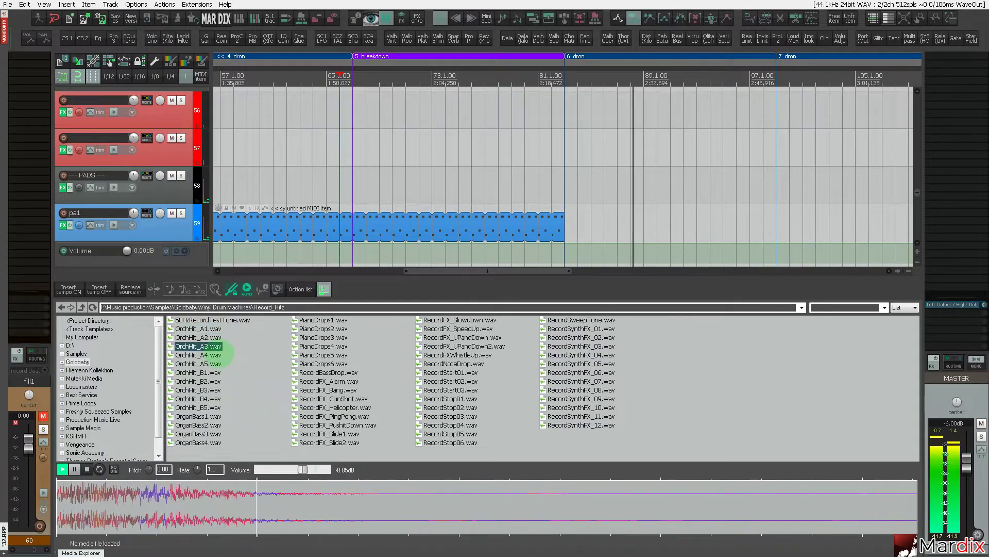
pyautogui.click(324, 372)
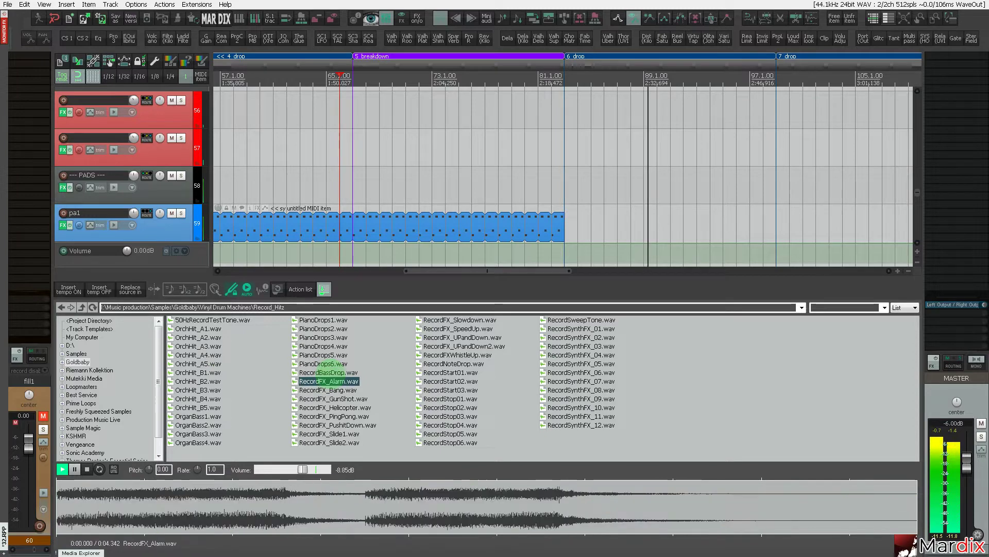
pyautogui.press('Down')
pyautogui.press('Down')
pyautogui.press('Down')
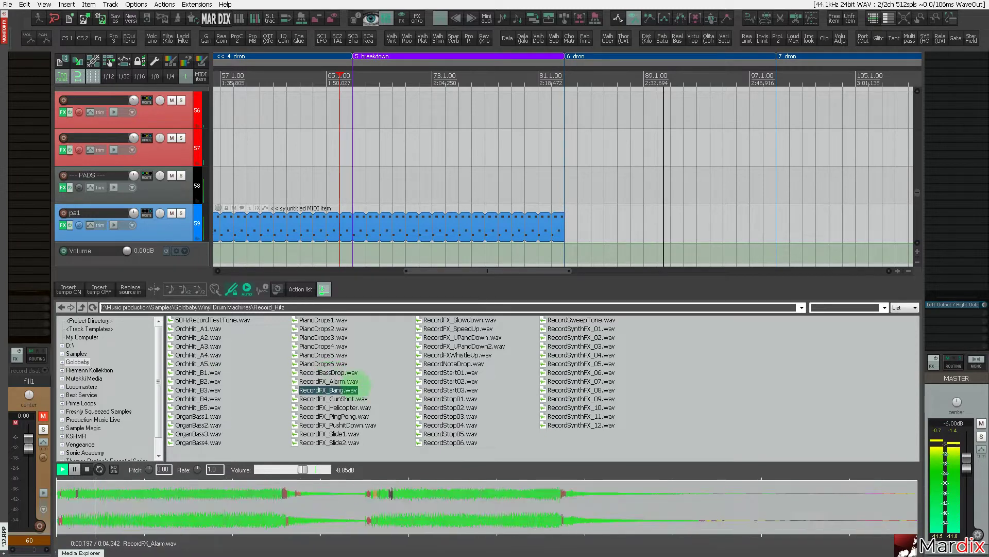
pyautogui.press('Up')
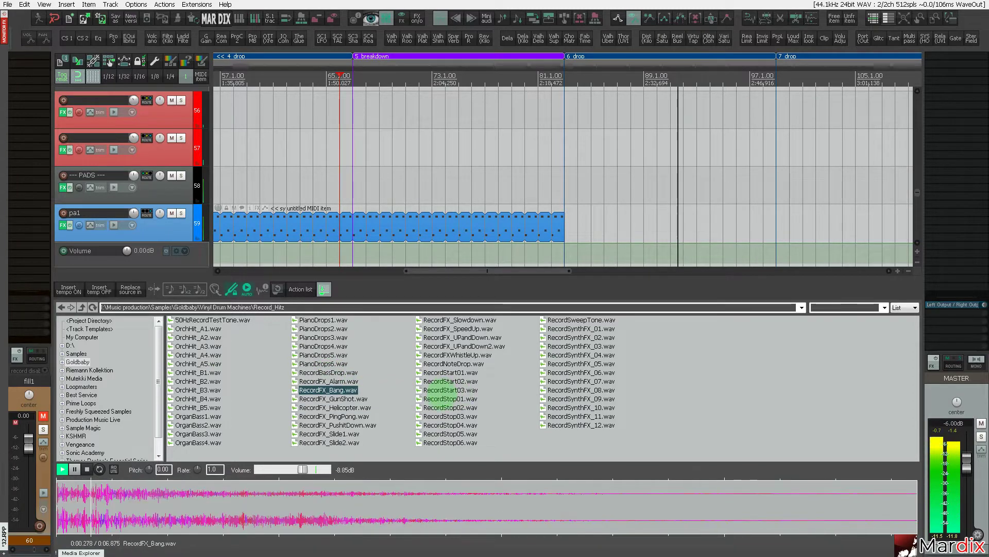
pyautogui.press('Down')
pyautogui.press('Up')
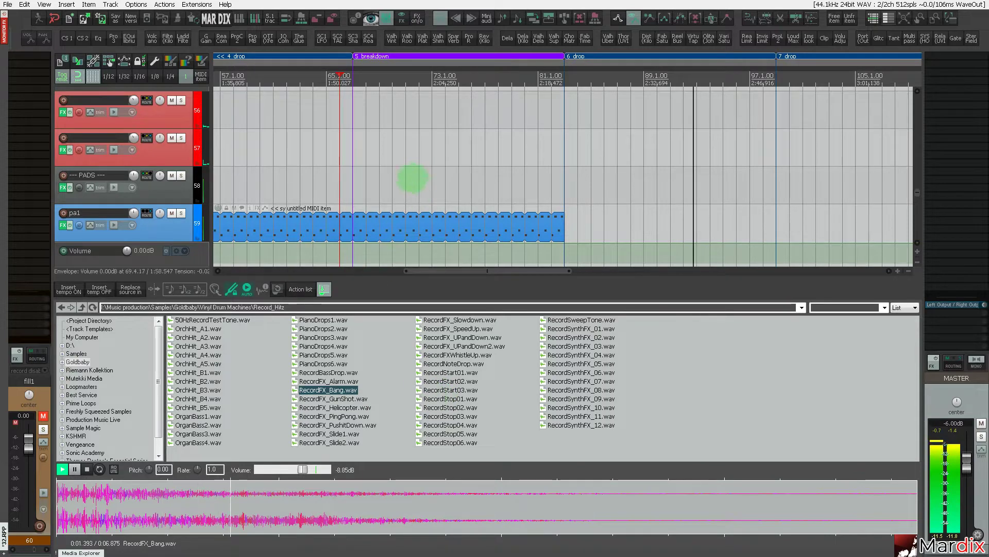
# Look over the fill, vox and FX tracks down to the empty muted tracks while playing into the 6 drop region.
pyautogui.hscroll(3, 412, 178)
pyautogui.scroll(-4, 149, 177)
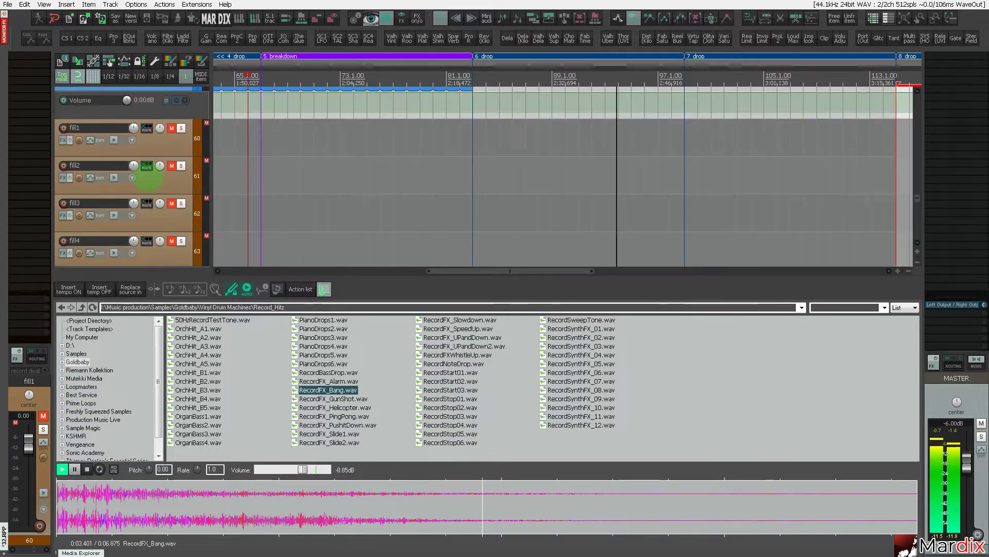
pyautogui.scroll(-5, 148, 178)
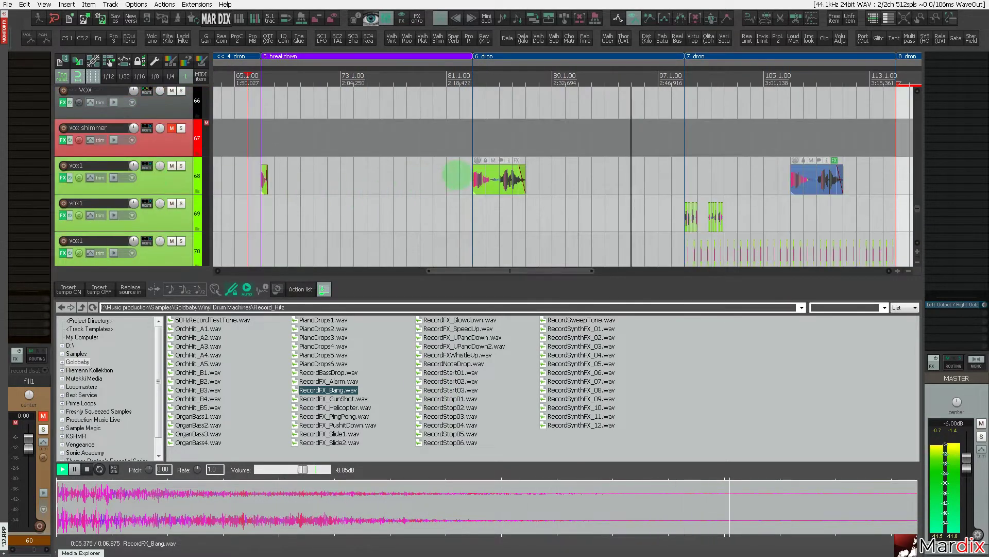
pyautogui.click(457, 175)
pyautogui.scroll(-3, 131, 185)
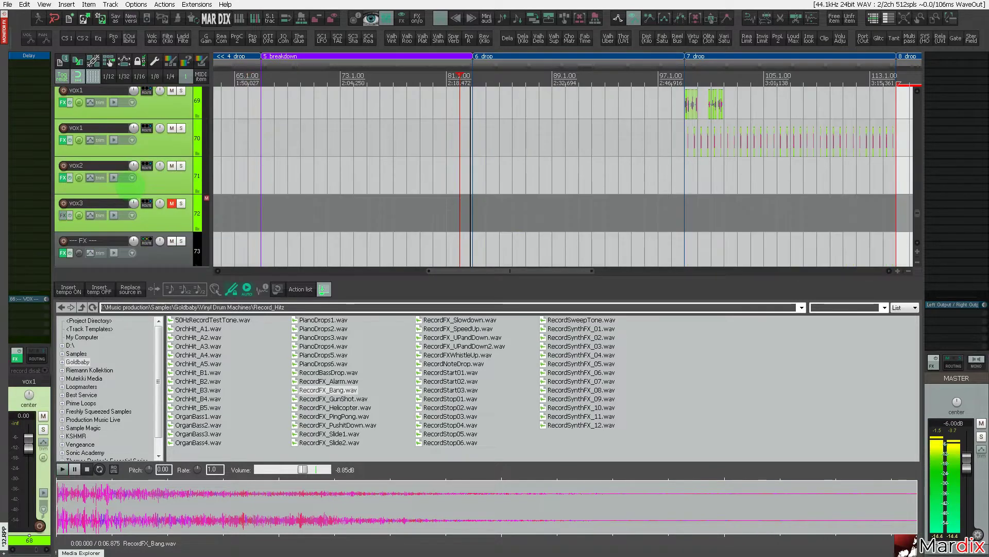
pyautogui.scroll(-3, 131, 186)
pyautogui.scroll(4, 132, 186)
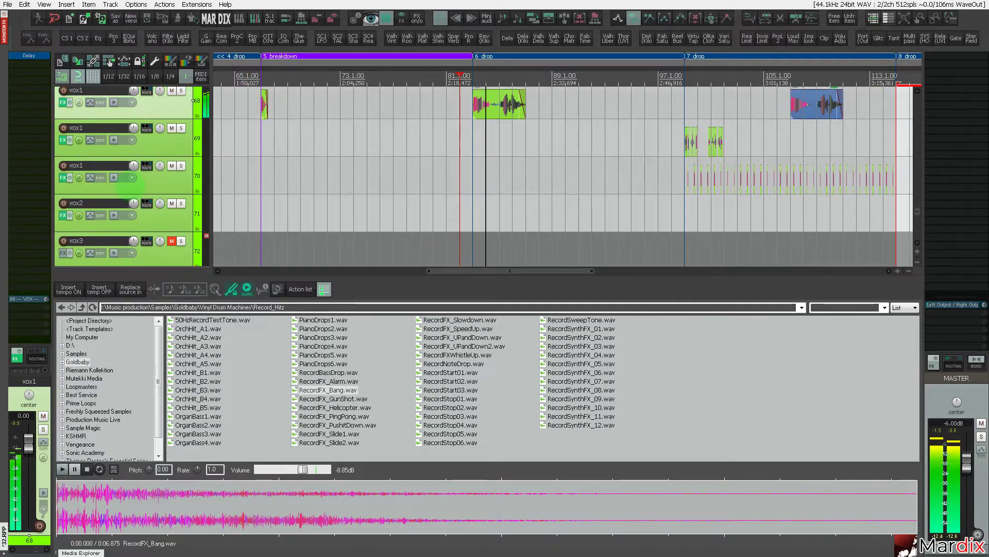
pyautogui.scroll(2, 132, 185)
pyautogui.scroll(-13, 172, 180)
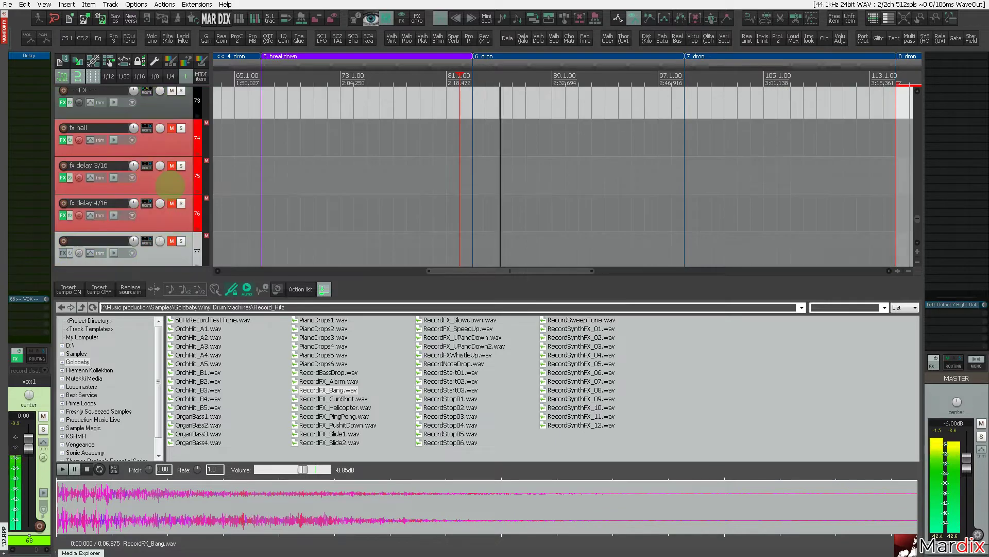
pyautogui.scroll(5, 170, 184)
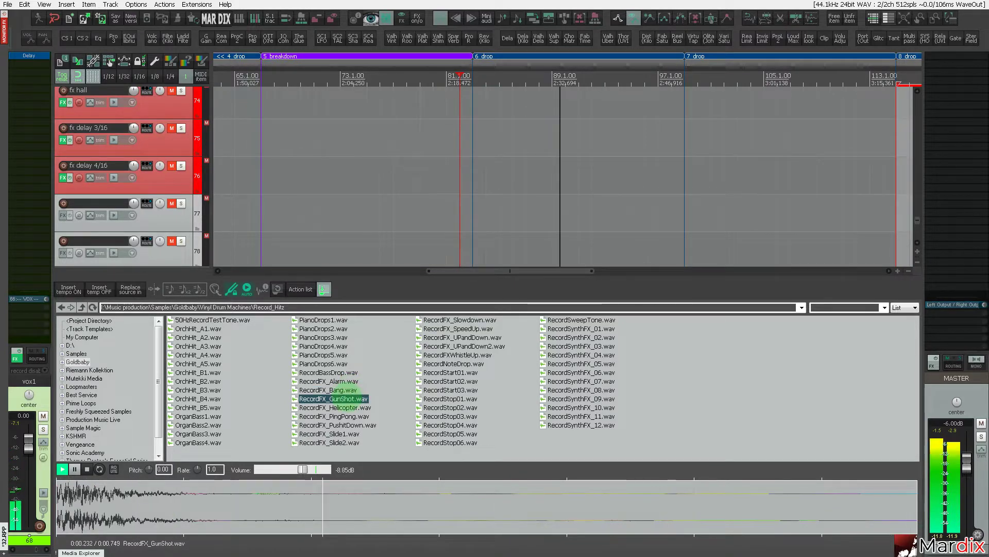
# Audition the RecordFX samples down to RecordFX_PushitDown.wav and set its preview pitch to -12.
pyautogui.press('Down')
pyautogui.press('Down')
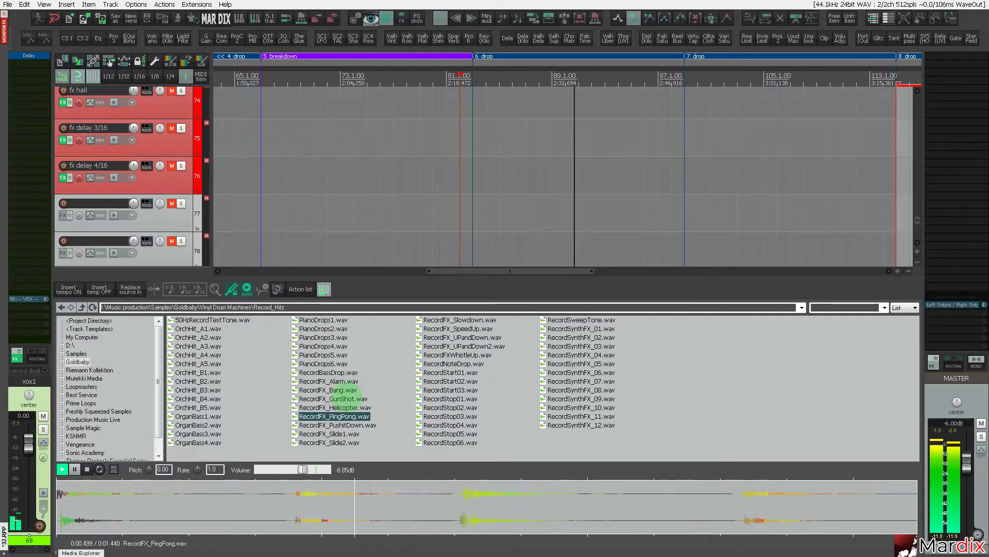
pyautogui.press('Down')
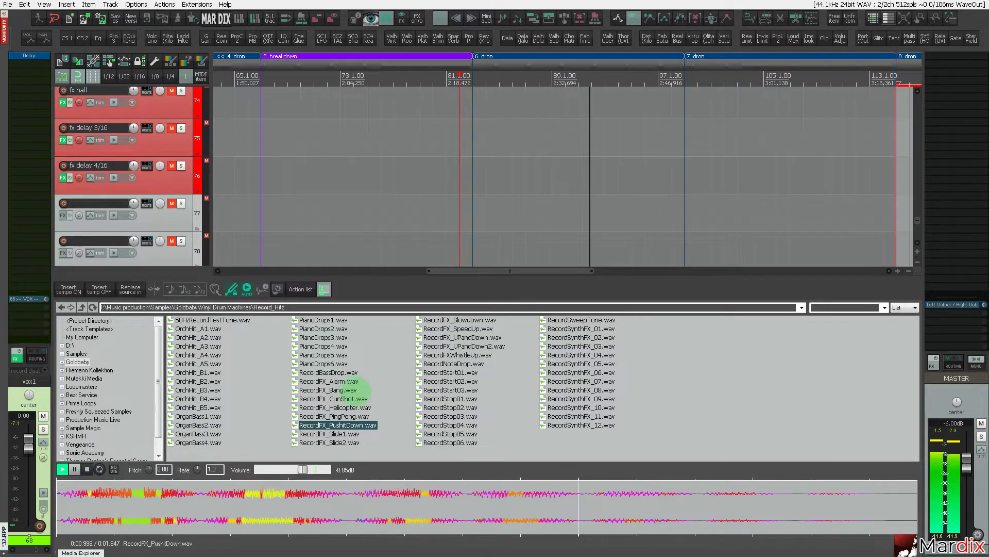
pyautogui.press('Down')
pyautogui.press('Up')
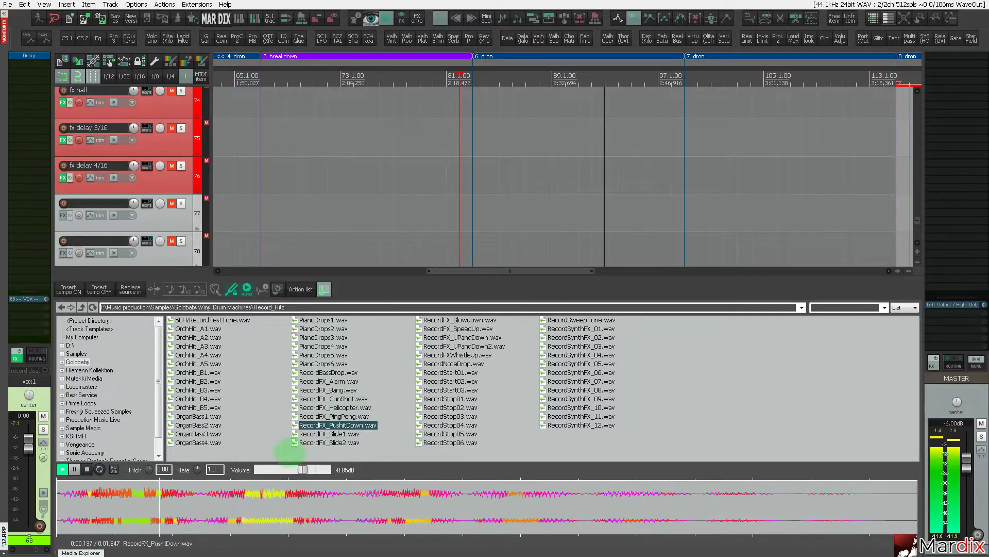
pyautogui.moveTo(149, 469); pyautogui.dragTo(149, 500)
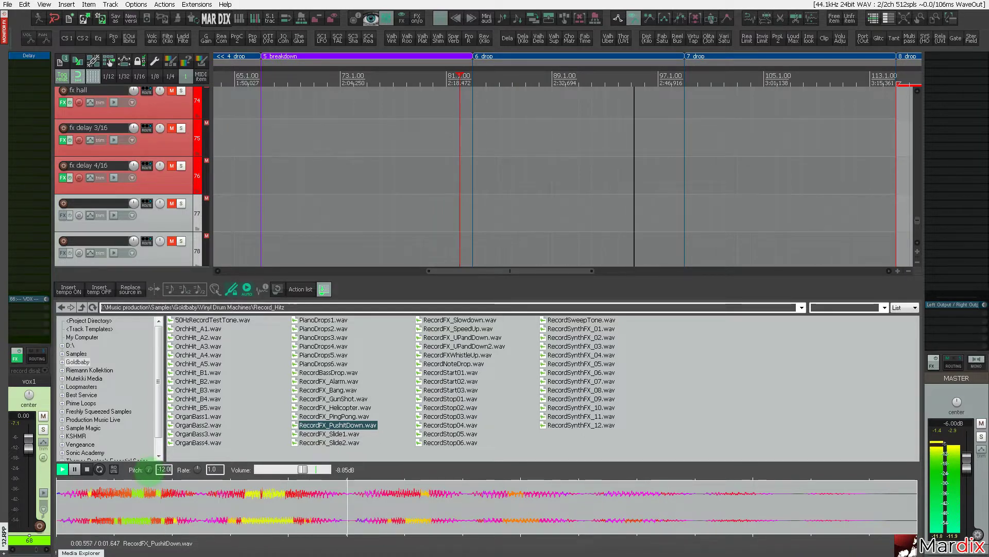
# Unmute empty track 77, place RecordFX_PushitDown.wav on it at bar 83 where the 6 drop starts, and close the Media Explorer.
pyautogui.click(172, 203)
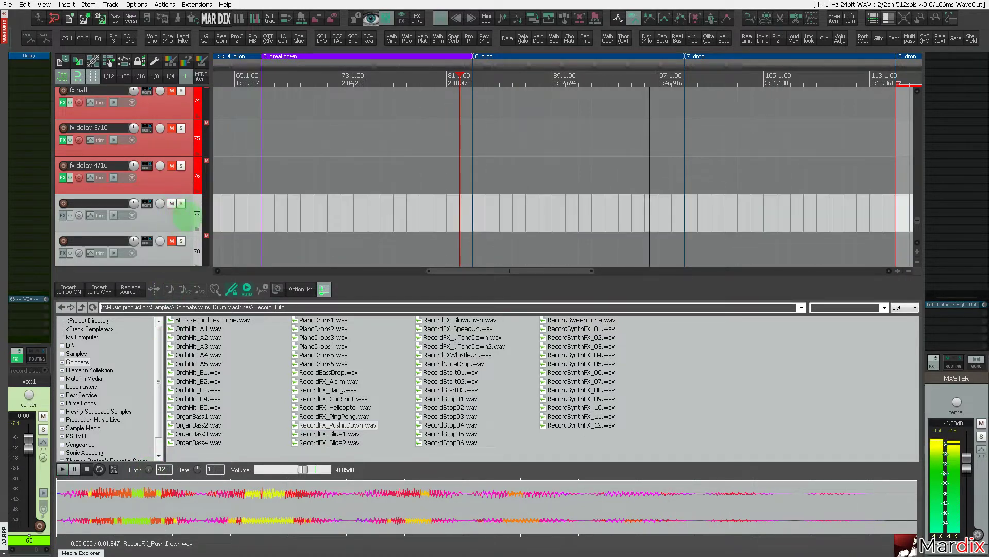
pyautogui.click(179, 217)
pyautogui.scroll(3, 524, 224)
pyautogui.scroll(1, 521, 223)
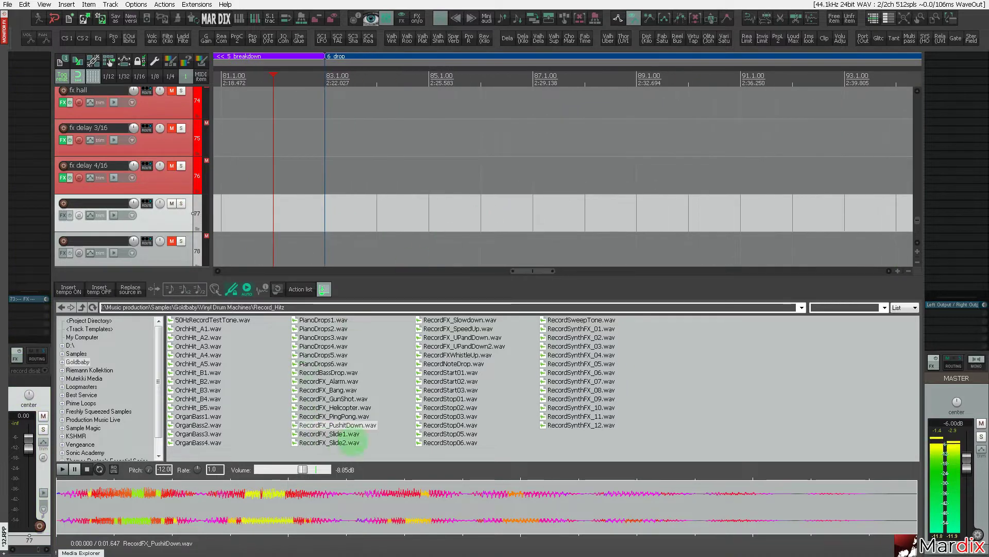
pyautogui.moveTo(371, 424); pyautogui.dragTo(338, 226)
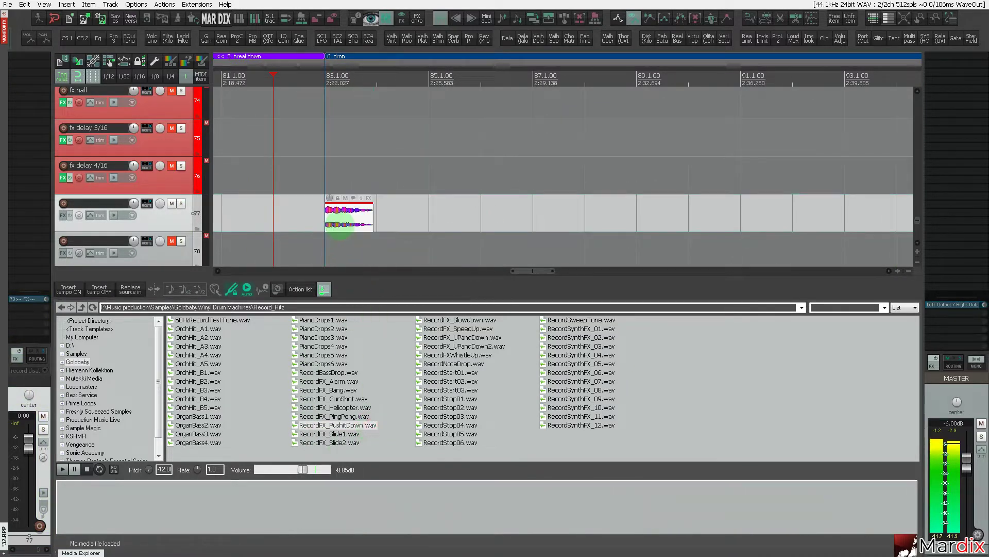
pyautogui.hotkey('ctrl', 'alt', 'x')
pyautogui.scroll(1, 344, 264)
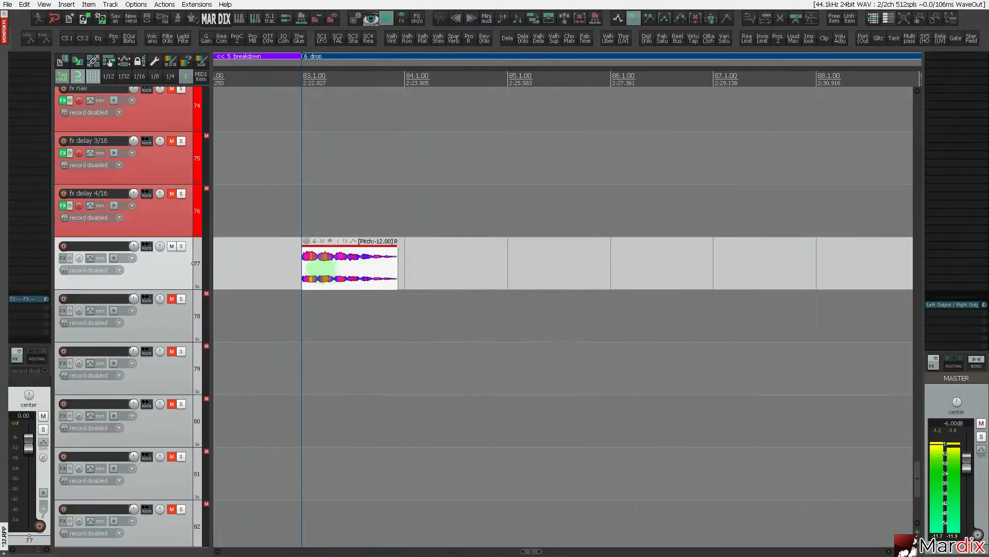
# Set the grid to 1/16 and trim the RecordFX_PushitDown clip to half a beat from its start at 83.1.
pyautogui.click(140, 76)
pyautogui.scroll(1, 313, 243)
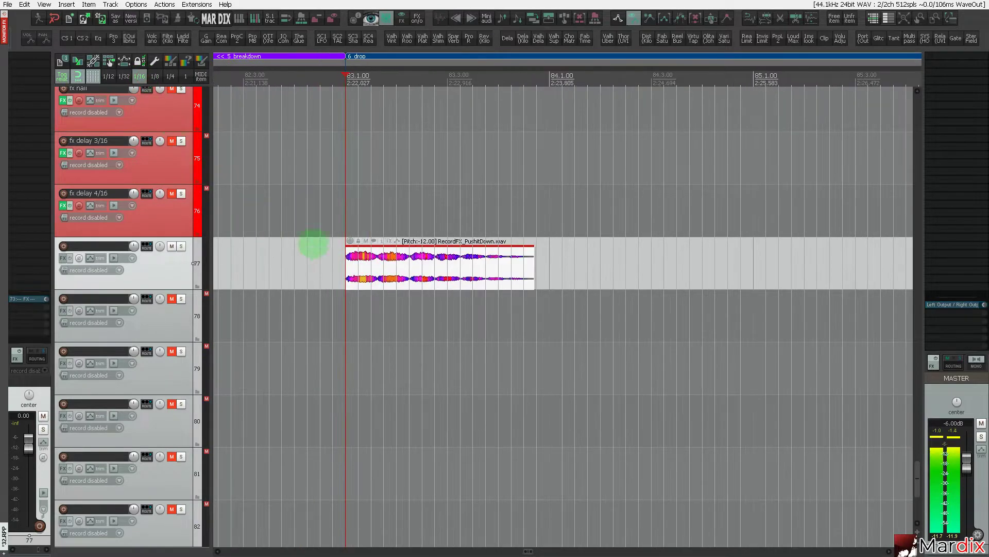
pyautogui.click(376, 256)
pyautogui.scroll(5, 375, 260)
pyautogui.scroll(1, 375, 268)
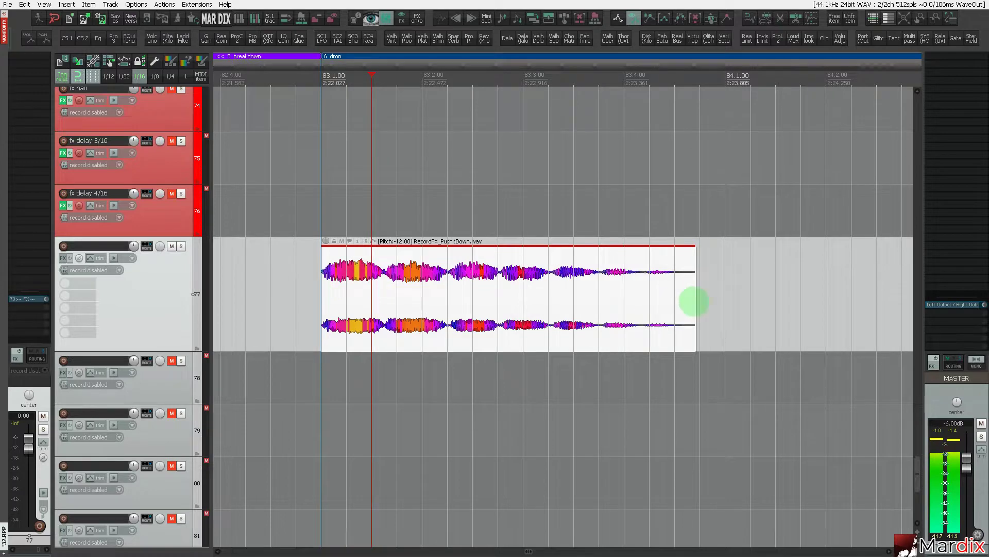
pyautogui.moveTo(694, 302); pyautogui.dragTo(374, 299)
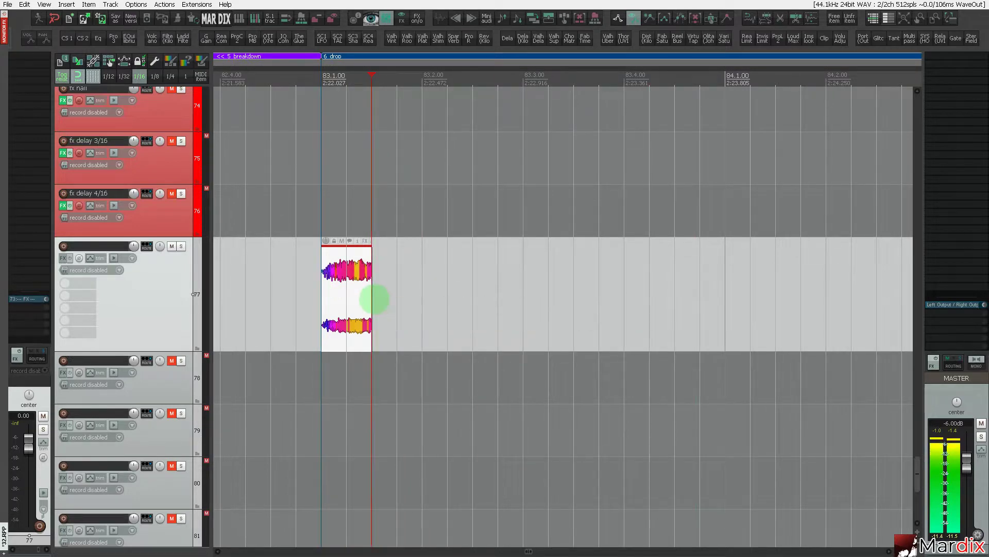
# Duplicate the half-beat clip back to back along track 77 until the repeats fill bars 83 through 86.
pyautogui.hotkey('ctrl', 'd')
pyautogui.hotkey('ctrl', 'd')
pyautogui.hotkey('ctrl', 'd')
pyautogui.hotkey('ctrl', 'd')
pyautogui.hotkey('ctrl', 'd')
pyautogui.hotkey('ctrl', 'd')
pyautogui.hotkey('ctrl', 'd')
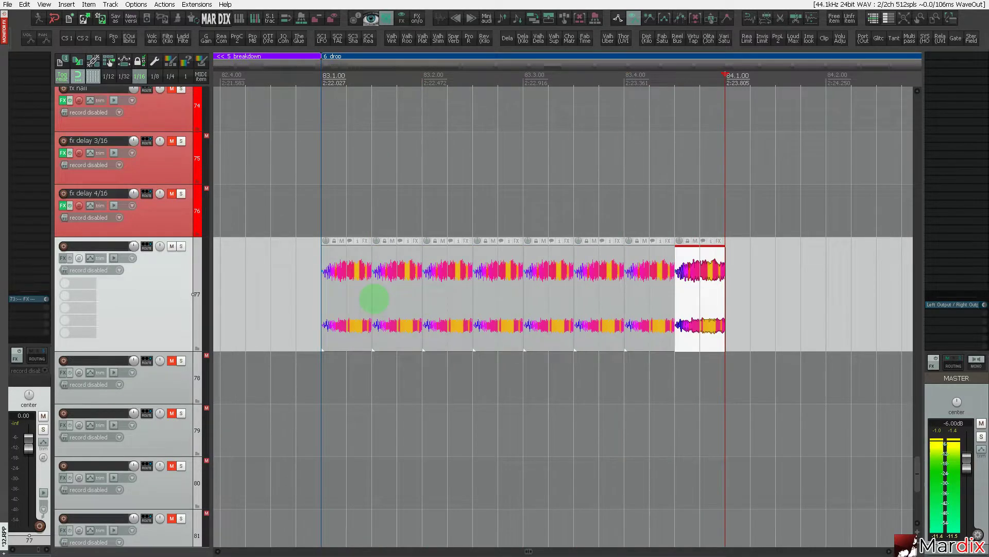
pyautogui.scroll(-3, 374, 299)
pyautogui.hotkey('ctrl', 'd')
pyautogui.hotkey('ctrl', 'd')
pyautogui.hotkey('ctrl', 'd')
pyautogui.hotkey('ctrl', 'd')
pyautogui.hotkey('ctrl', 'd')
pyautogui.hotkey('ctrl', 'd')
pyautogui.hotkey('ctrl', 'd')
pyautogui.scroll(-3, 373, 299)
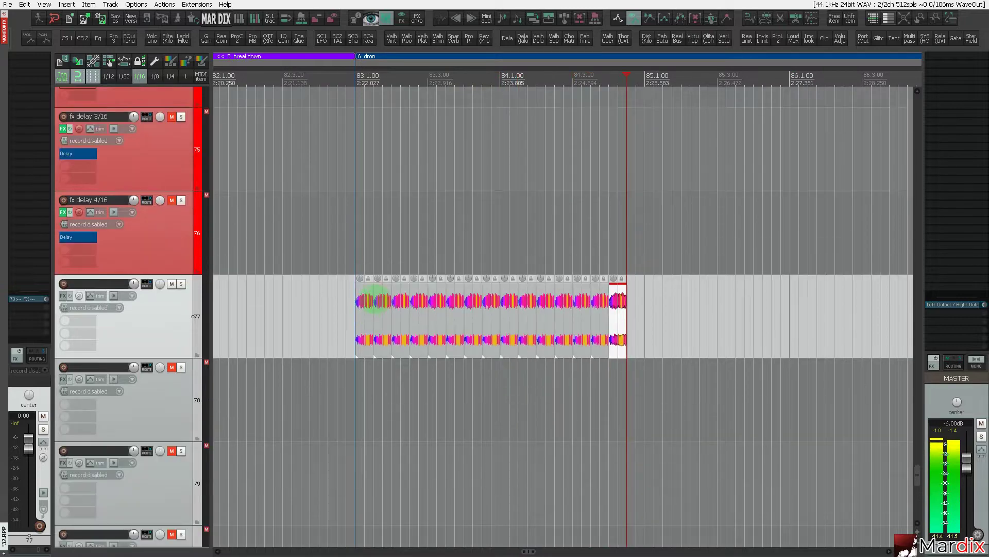
pyautogui.hotkey('ctrl', 'd')
pyautogui.hotkey('ctrl', 'd')
pyautogui.hotkey('ctrl', 'd')
pyautogui.hotkey('ctrl', 'd')
pyautogui.scroll(3, 540, 313)
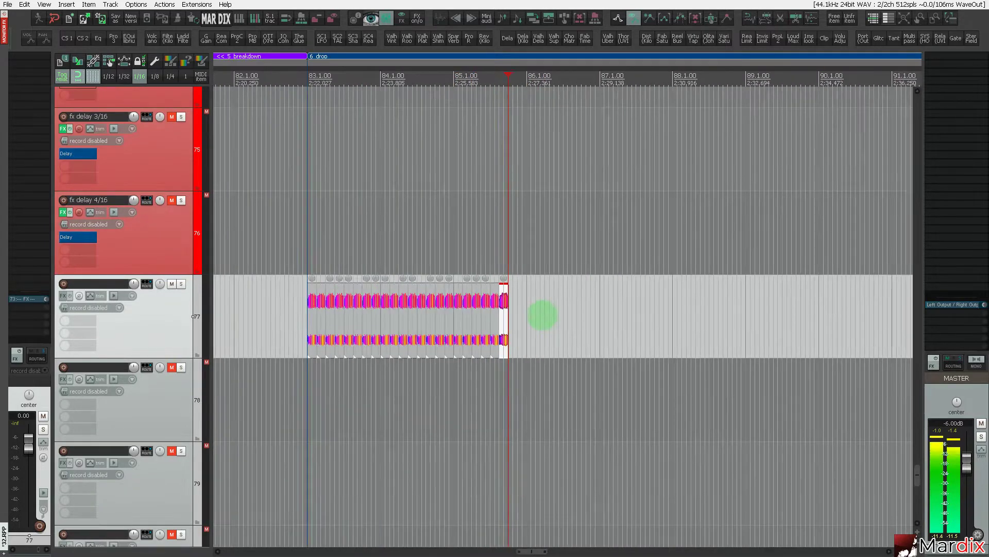
pyautogui.hotkey('ctrl', 'd')
pyautogui.hotkey('ctrl', 'd')
pyautogui.hotkey('ctrl', 'd')
pyautogui.scroll(-2, 476, 315)
pyautogui.scroll(2, 321, 302)
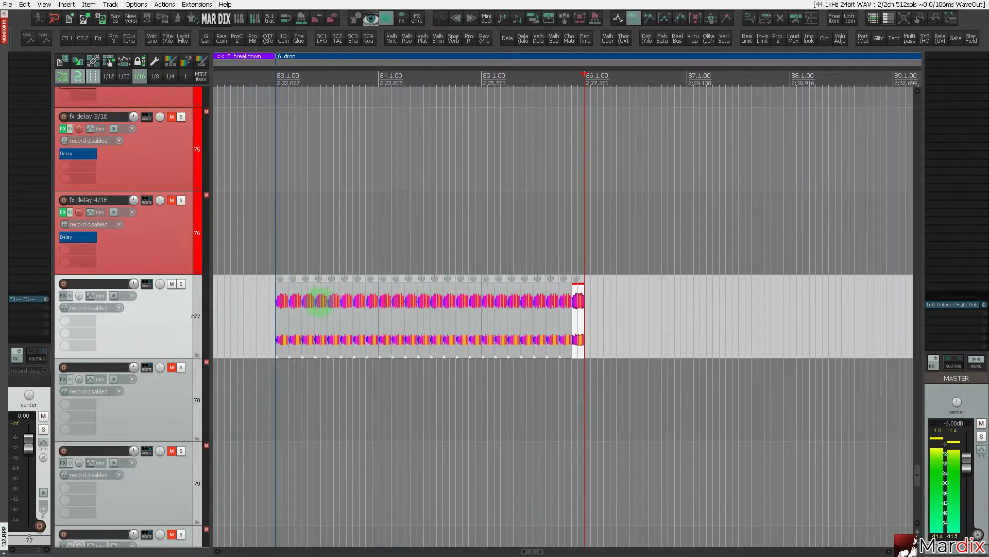
pyautogui.hotkey('ctrl', 'd')
pyautogui.hotkey('ctrl', 'd')
pyautogui.hotkey('ctrl', 'd')
pyautogui.hotkey('ctrl', 'd')
pyautogui.hotkey('ctrl', 'd')
pyautogui.hotkey('ctrl', 'd')
pyautogui.hotkey('ctrl', 'd')
pyautogui.hotkey('ctrl', 'd')
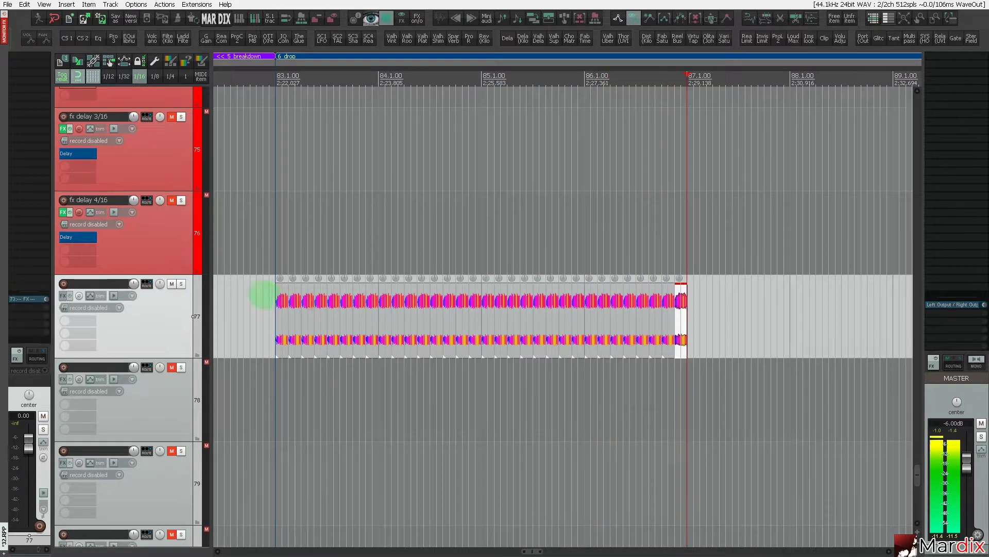
# Play from just before the 6 drop, select all the repeated clips on track 77 and slip their audio content slightly earlier.
pyautogui.click(257, 290)
pyautogui.press('space')
pyautogui.hotkey('ctrl', 'a')
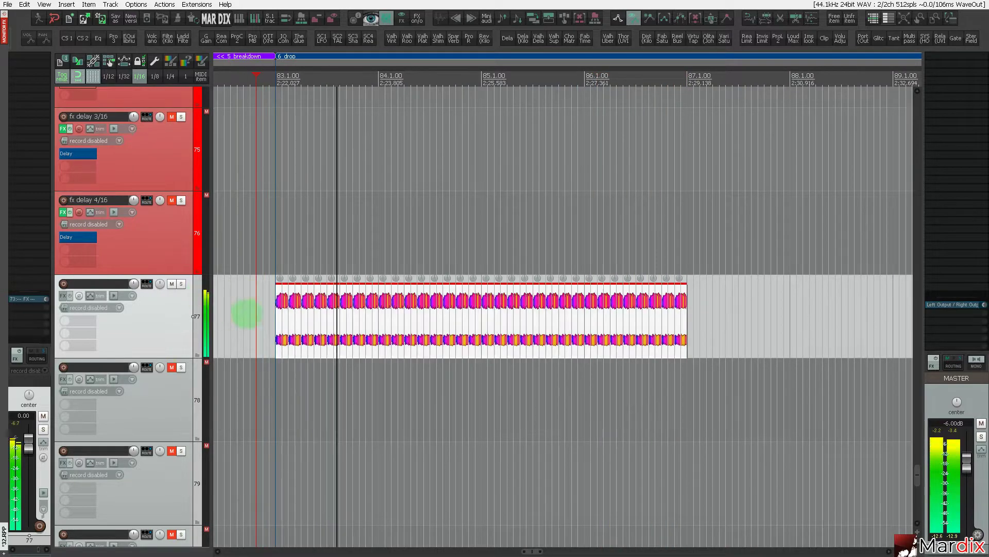
pyautogui.scroll(2, 433, 324)
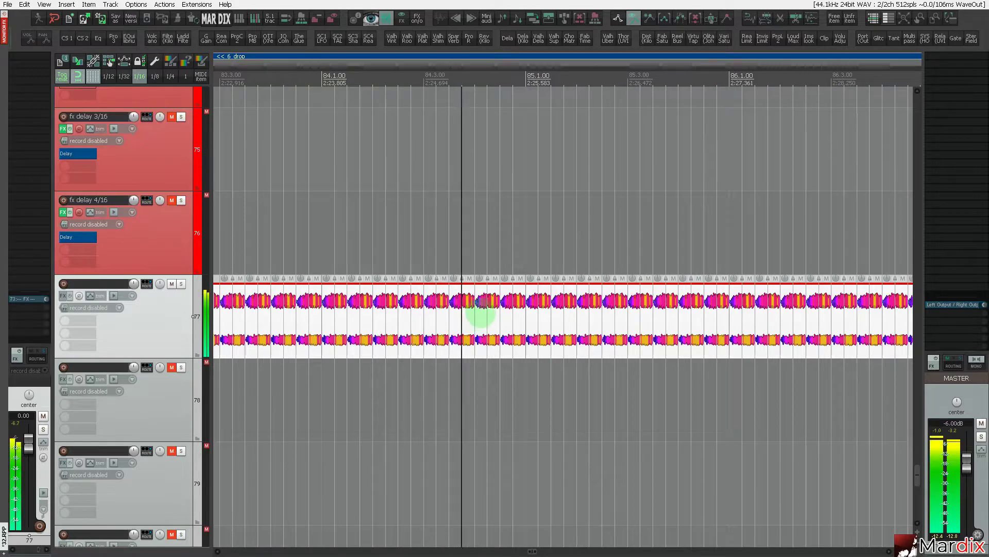
pyautogui.moveTo(481, 313)
pyautogui.mouseDown()
pyautogui.moveTo(448, 316)
pyautogui.moveTo(474, 301)
pyautogui.mouseUp()
# Set the grid to 1/32 and adjust the slip of the selected clips' content, undoing one attempt before shifting it earlier again.
pyautogui.click(123, 76)
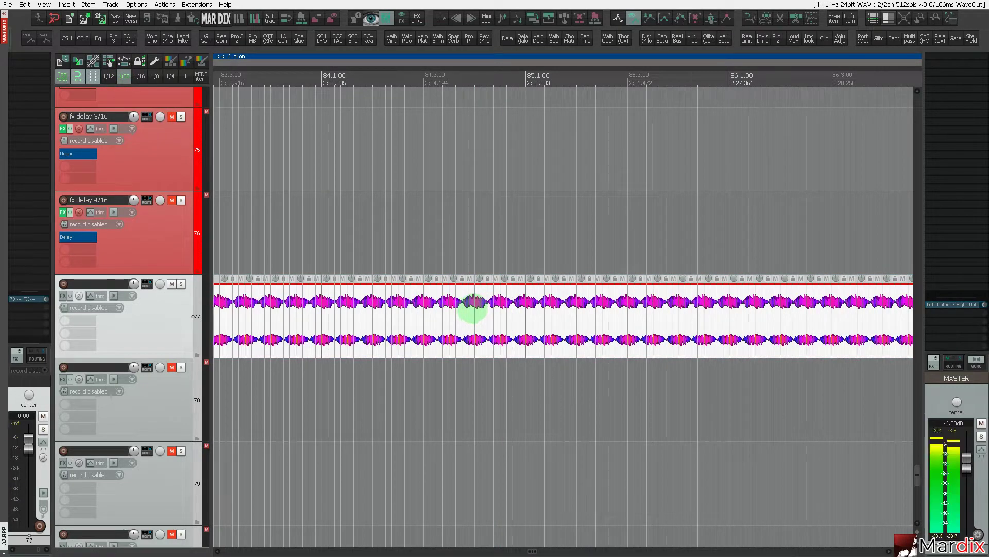
pyautogui.moveTo(484, 302); pyautogui.dragTo(463, 304)
pyautogui.hotkey('ctrl', 'z')
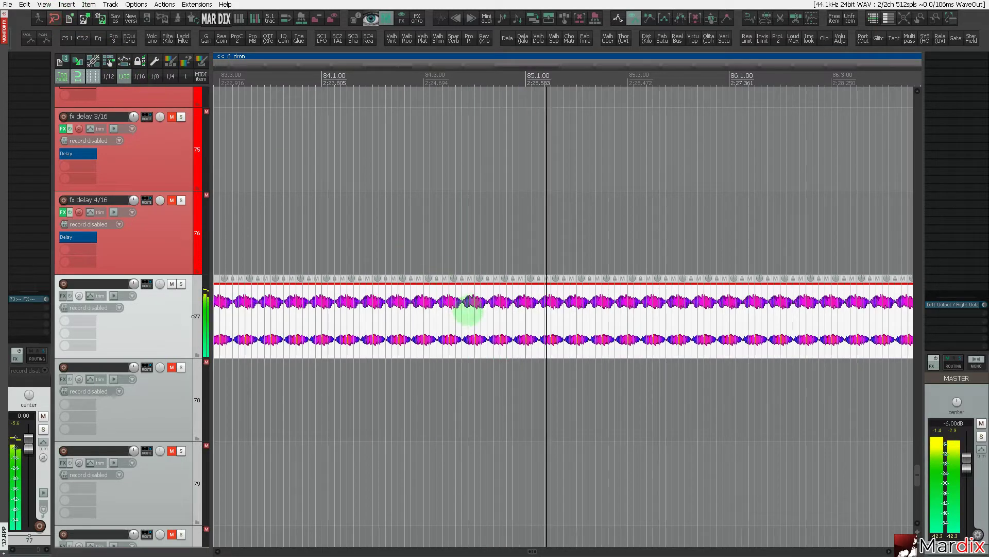
pyautogui.moveTo(465, 303); pyautogui.dragTo(453, 315)
pyautogui.scroll(-4, 450, 308)
pyautogui.scroll(-3, 449, 305)
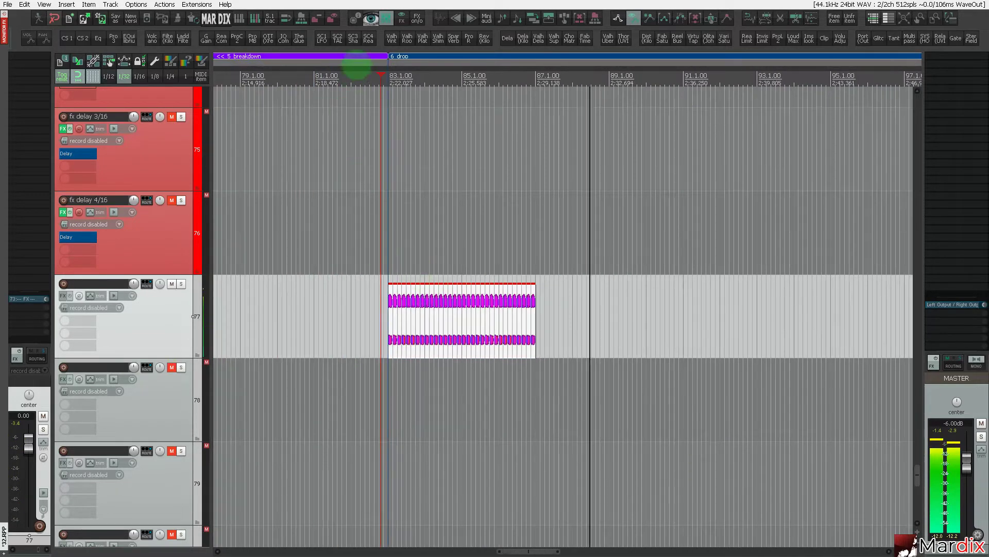
# Replay the start of the 6 drop and slip the content of all the repeated clips further within their unchanged edges.
pyautogui.click(369, 78)
pyautogui.scroll(5, 431, 317)
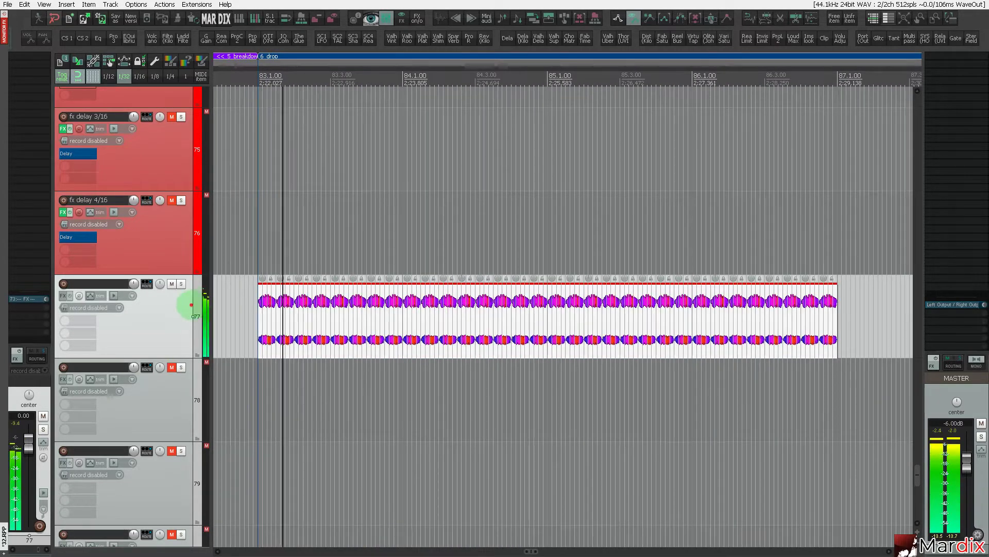
pyautogui.moveTo(499, 303); pyautogui.dragTo(483, 315)
pyautogui.click(245, 94)
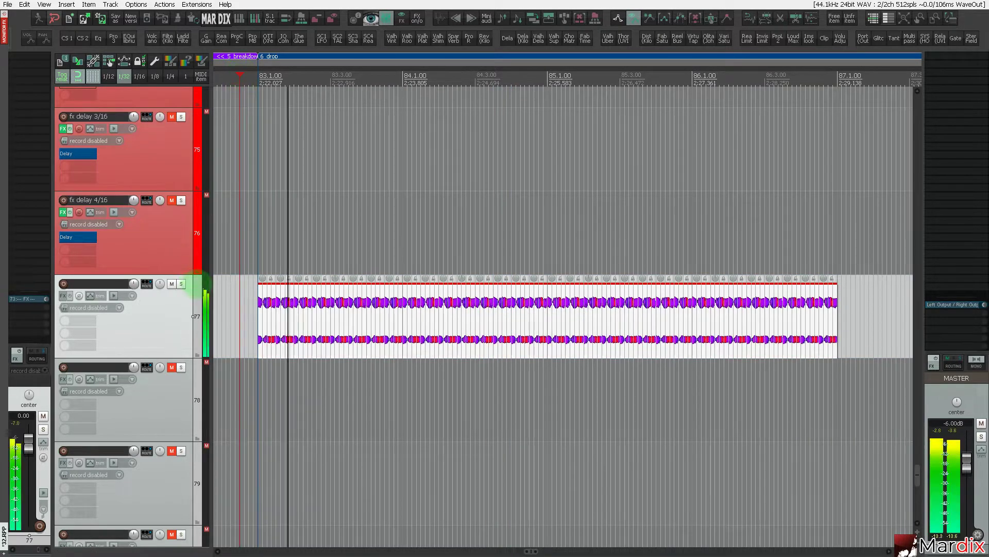
pyautogui.scroll(5, 493, 317)
pyautogui.moveTo(494, 307); pyautogui.dragTo(464, 322)
pyautogui.scroll(-4, 464, 322)
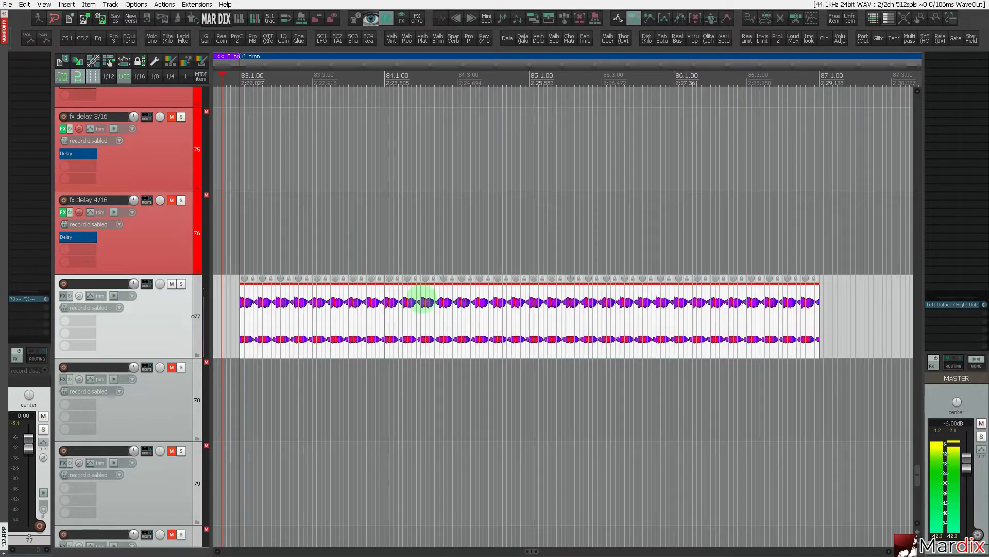
# Replay the start of the 6 drop and slip the content of all the repeated track 77 clips slightly earlier.
pyautogui.click(234, 83)
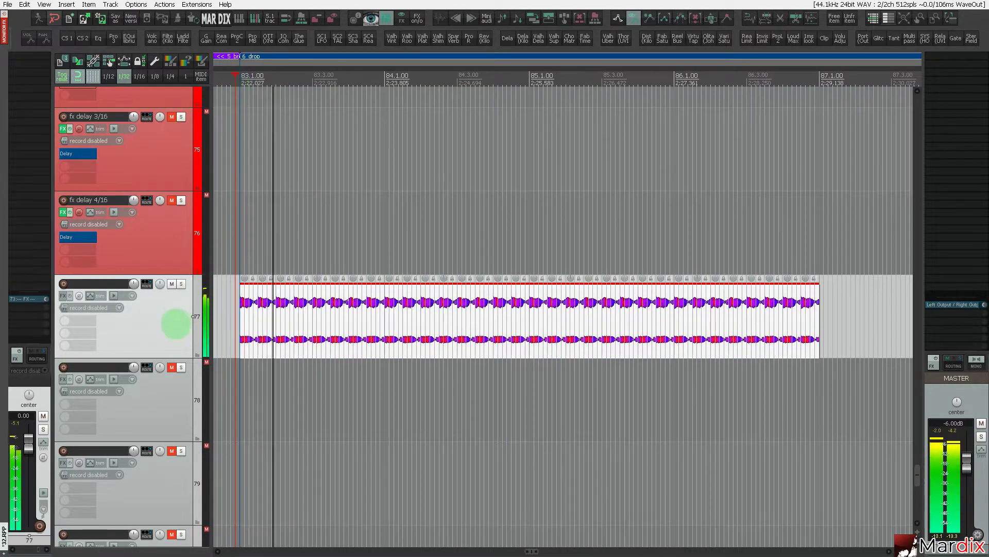
pyautogui.scroll(4, 489, 307)
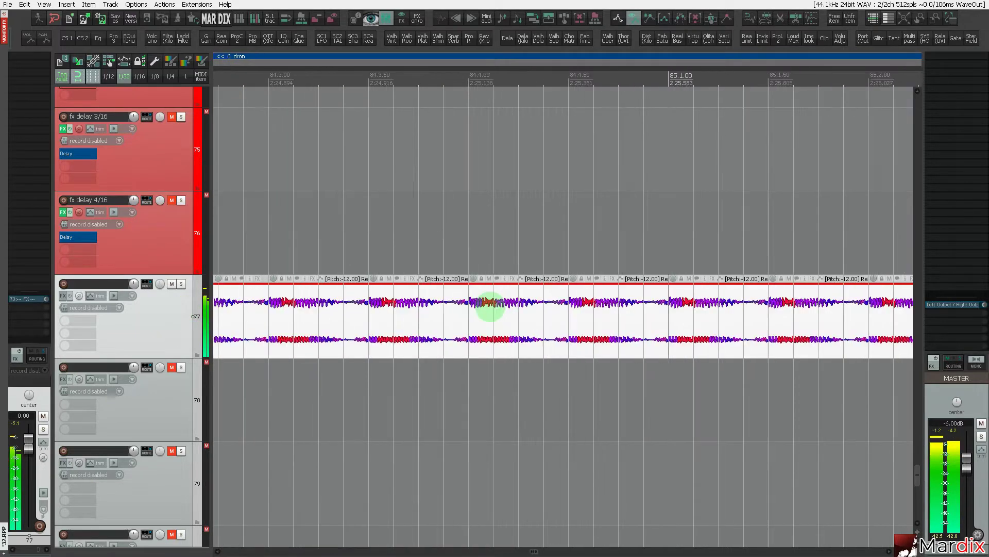
pyautogui.moveTo(490, 305); pyautogui.dragTo(471, 314)
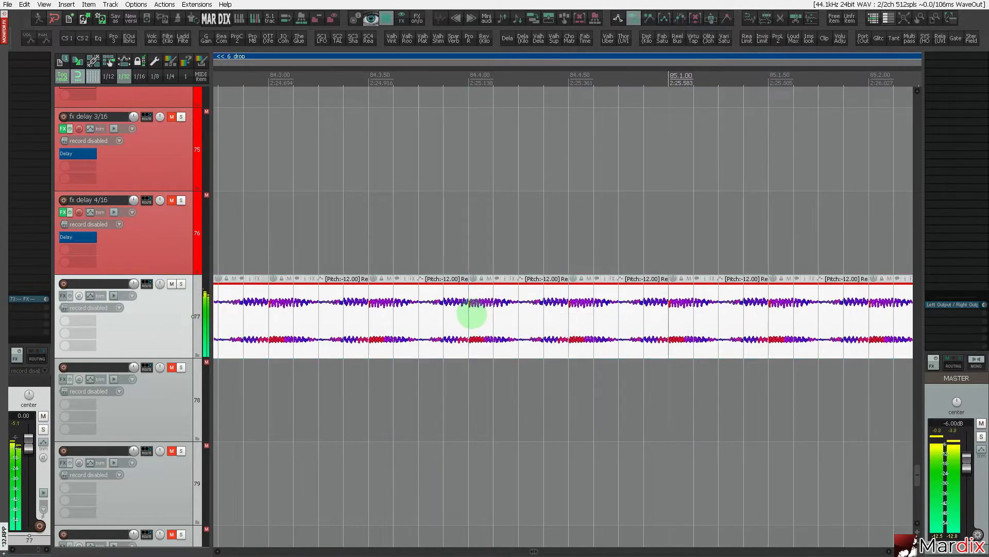
pyautogui.scroll(-4, 495, 312)
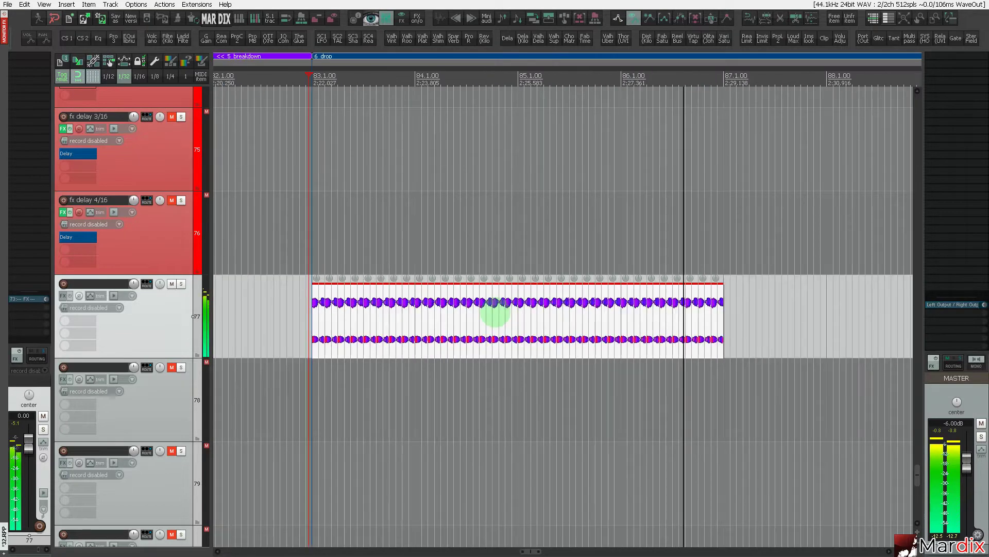
pyautogui.scroll(2, 466, 318)
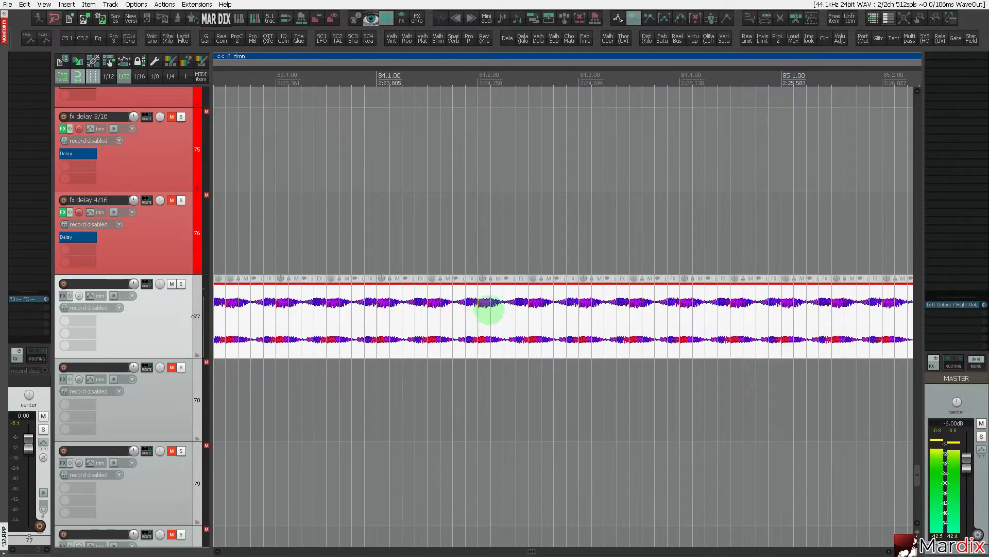
# Lower the pitch of all the repeated clips on track 77 to -15 semitones and audition the track soloed.
pyautogui.scroll(-4, 487, 312)
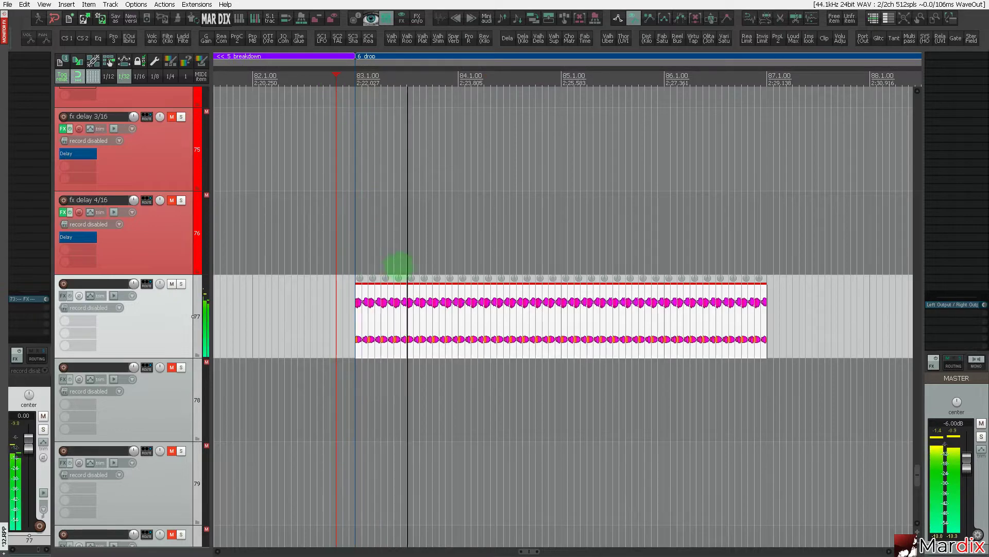
pyautogui.scroll(5, 471, 331)
pyautogui.moveTo(511, 305); pyautogui.dragTo(513, 367)
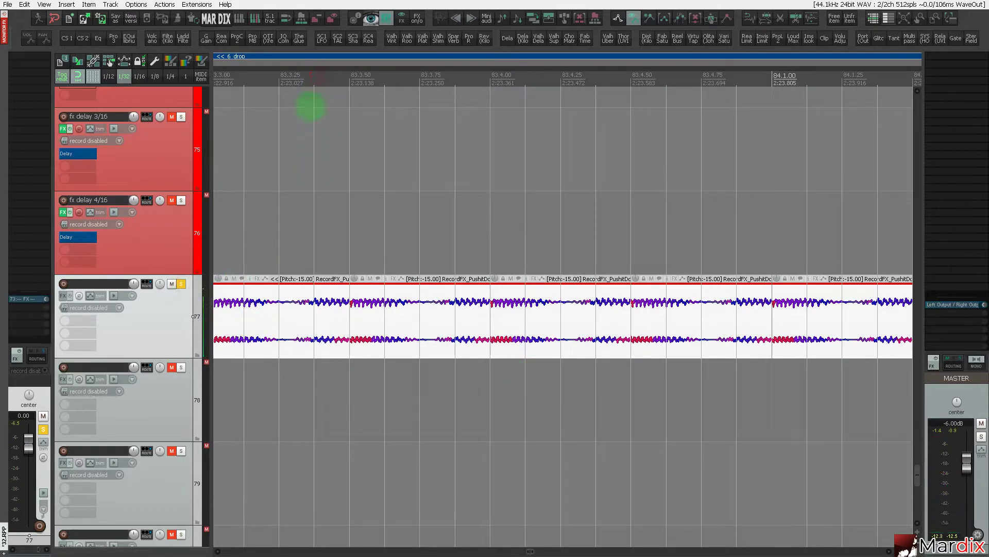
pyautogui.press('space')
# Duplicate the four-bar block of clips on track 77 three times to fill the 6 drop up to the 7 drop.
pyautogui.scroll(-10, 371, 303)
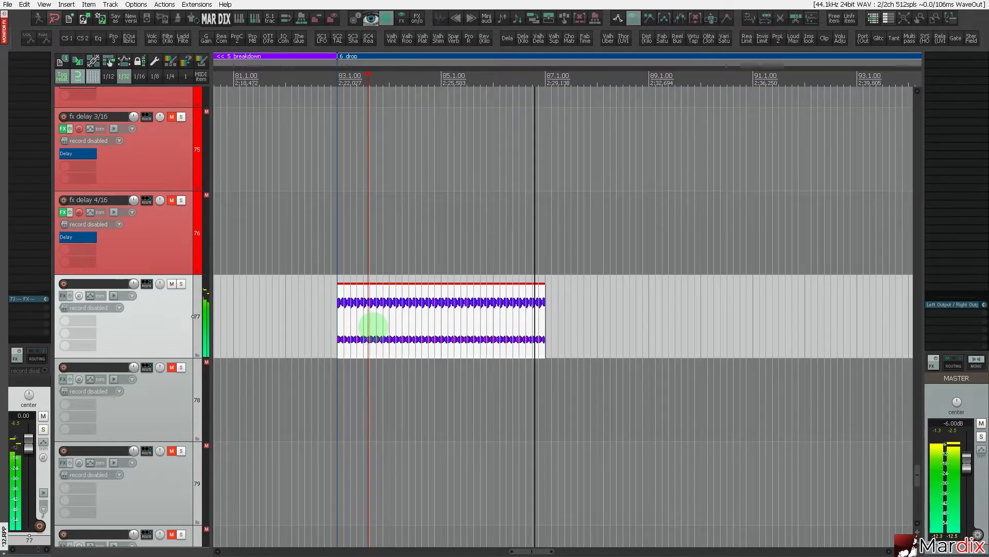
pyautogui.hotkey('ctrl', 'd')
pyautogui.scroll(-4, 377, 327)
pyautogui.hotkey('ctrl', 'd')
pyautogui.hotkey('ctrl', 'd')
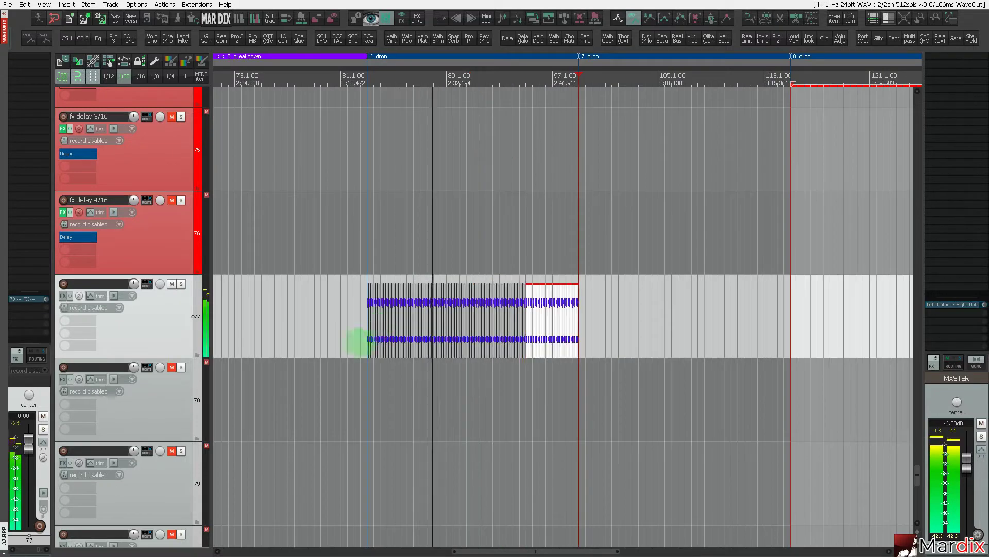
# Select every clip on track 77, duplicate them across the 7 drop, and reselect all clips on the track.
pyautogui.click(210, 309)
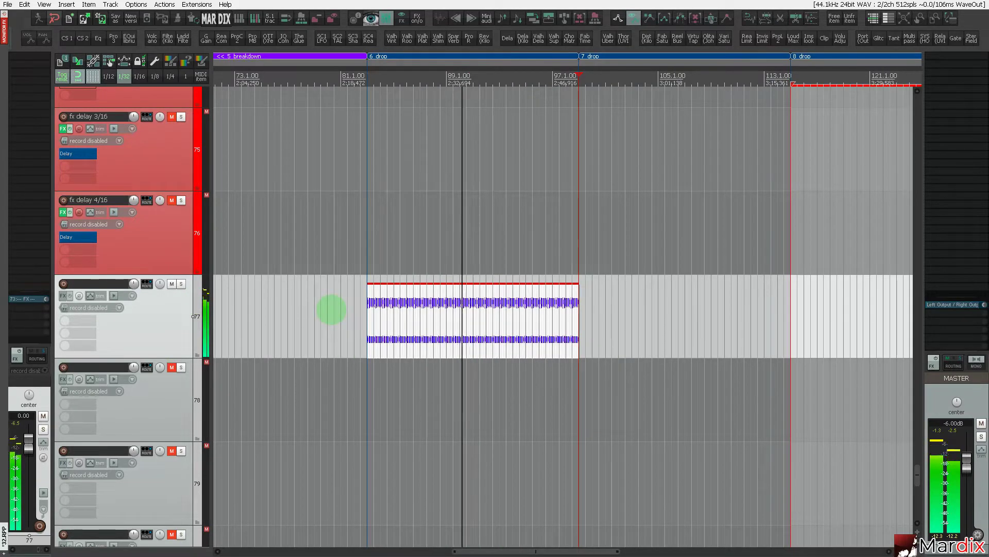
pyautogui.hotkey('ctrl', 'd')
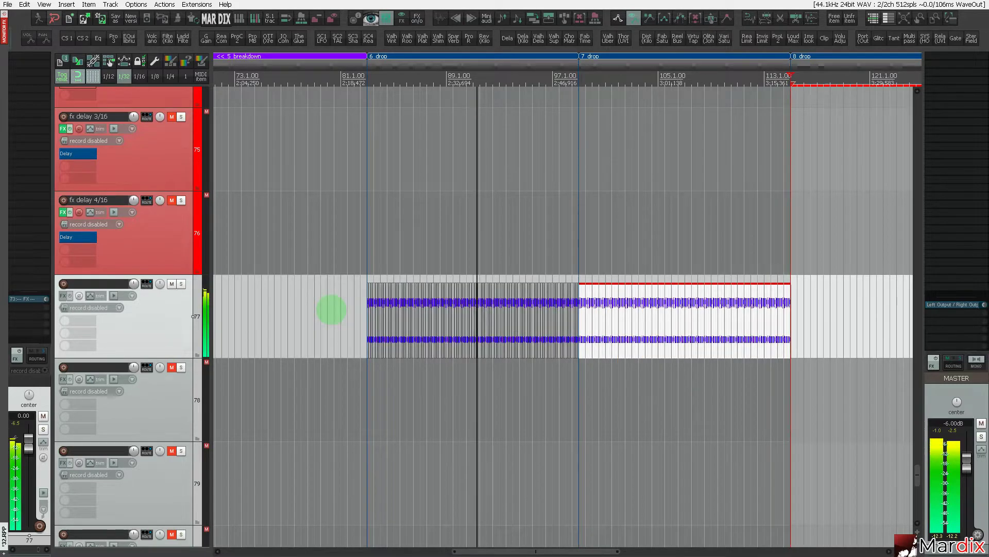
pyautogui.click(195, 316)
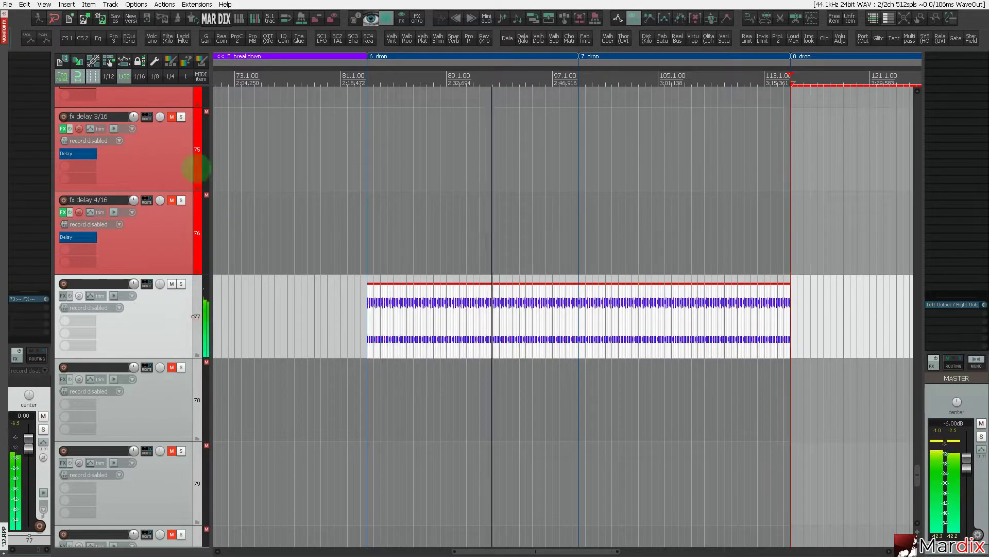
# Set the grid to 1/12, slip the content of all track 77 clips to a start offset of about 0.916 s, and audition it soloed.
pyautogui.scroll(6, 442, 302)
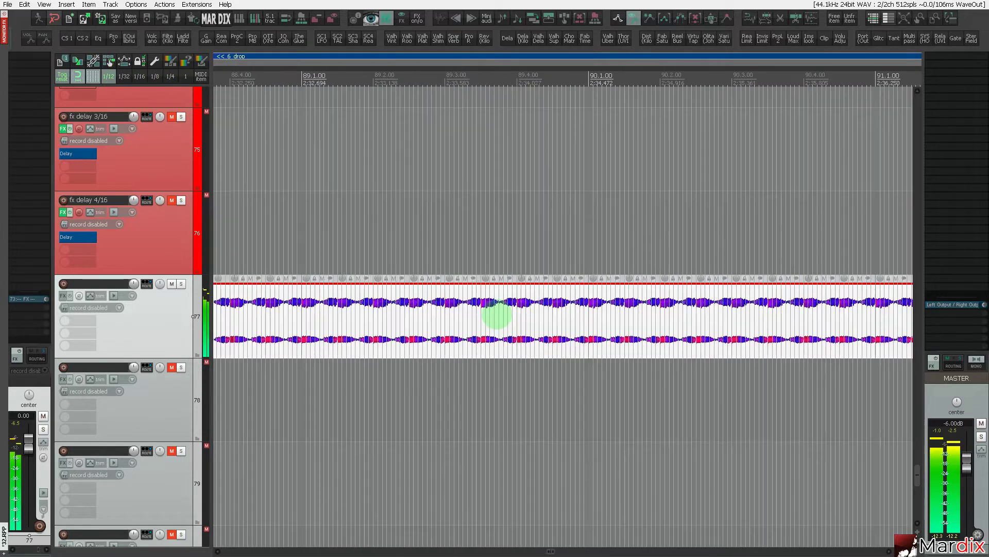
pyautogui.moveTo(539, 314); pyautogui.dragTo(526, 318)
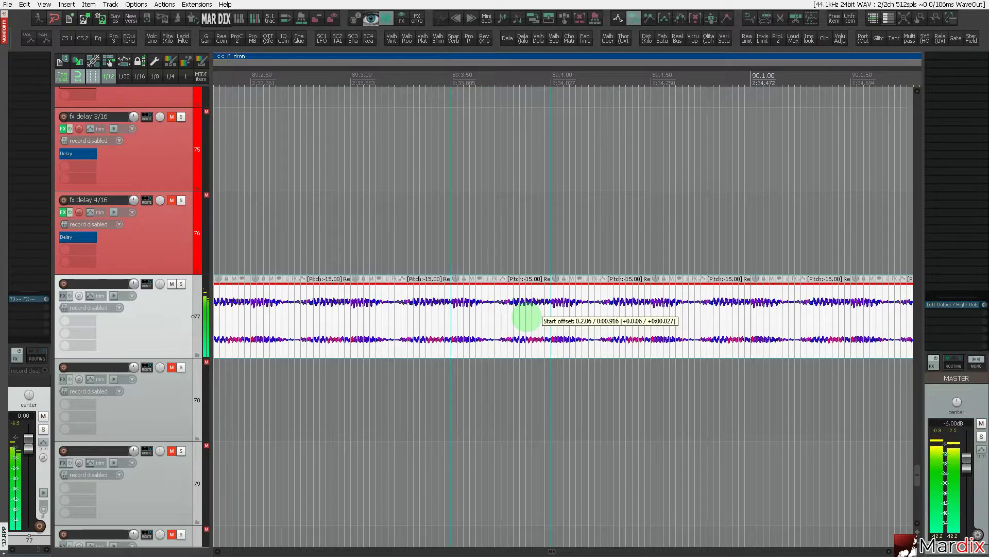
pyautogui.moveTo(526, 318); pyautogui.dragTo(526, 318)
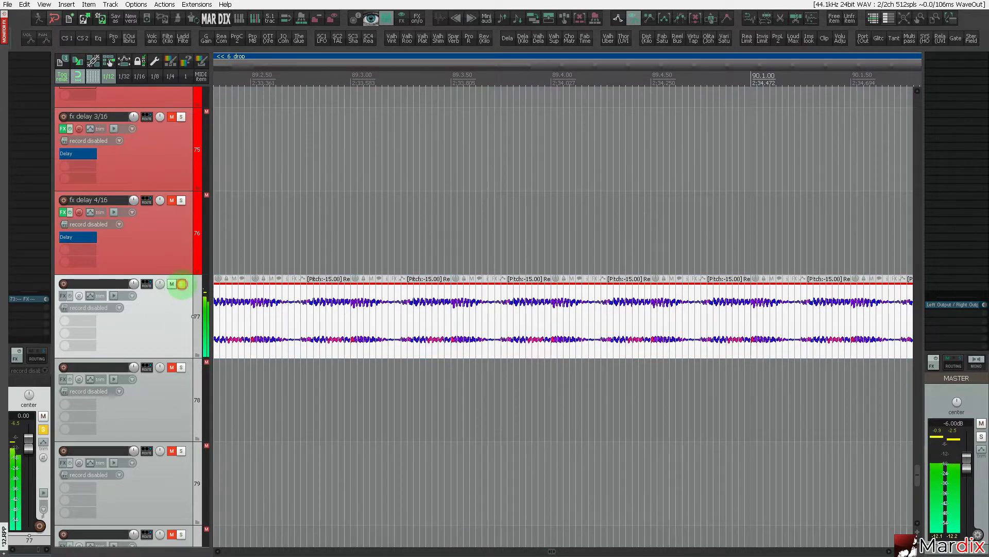
pyautogui.scroll(-10, 462, 303)
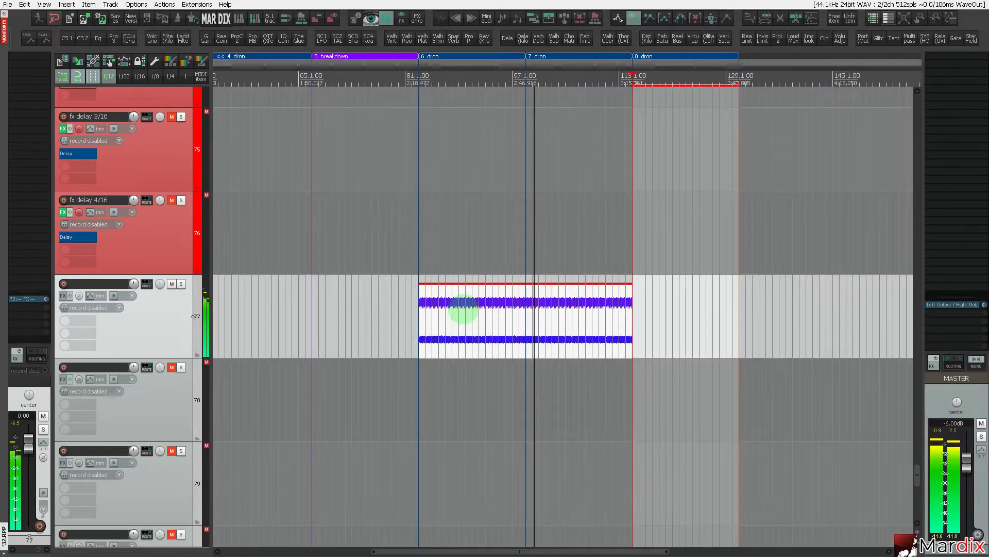
# Review the vocal, pad and synth tracks during playback, briefly soloing the sy track 55.
pyautogui.scroll(5, 145, 317)
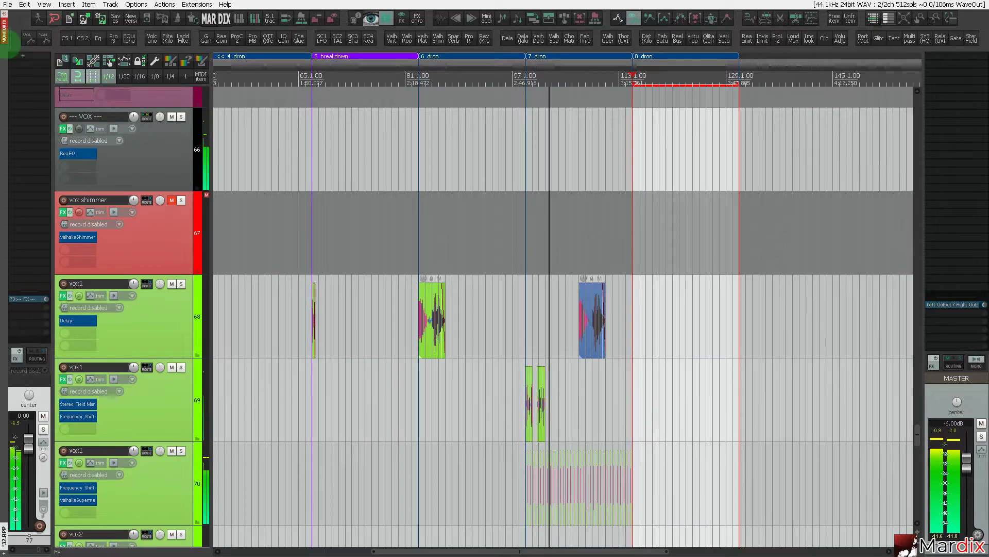
pyautogui.click(8, 4)
pyautogui.click(148, 201)
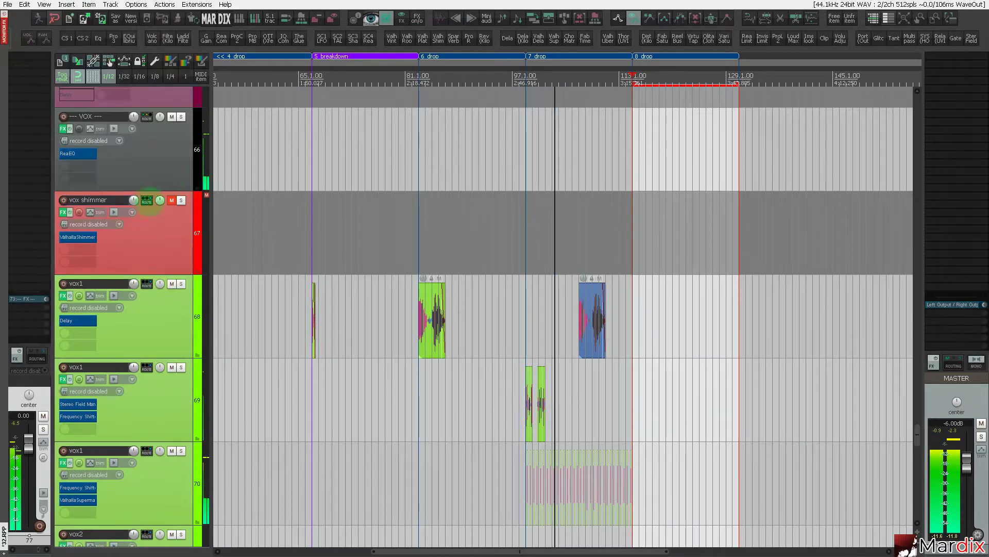
pyautogui.scroll(8, 150, 214)
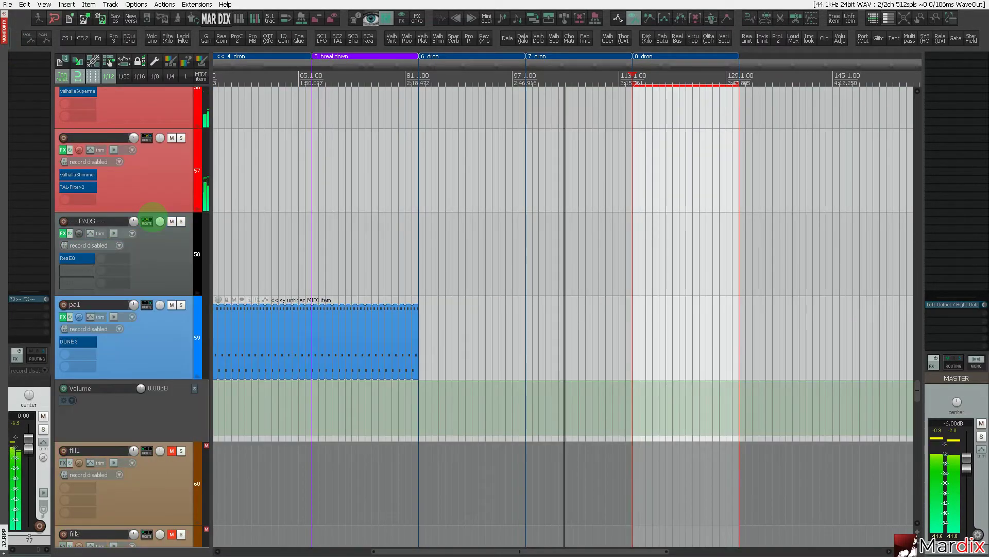
pyautogui.scroll(4, 137, 247)
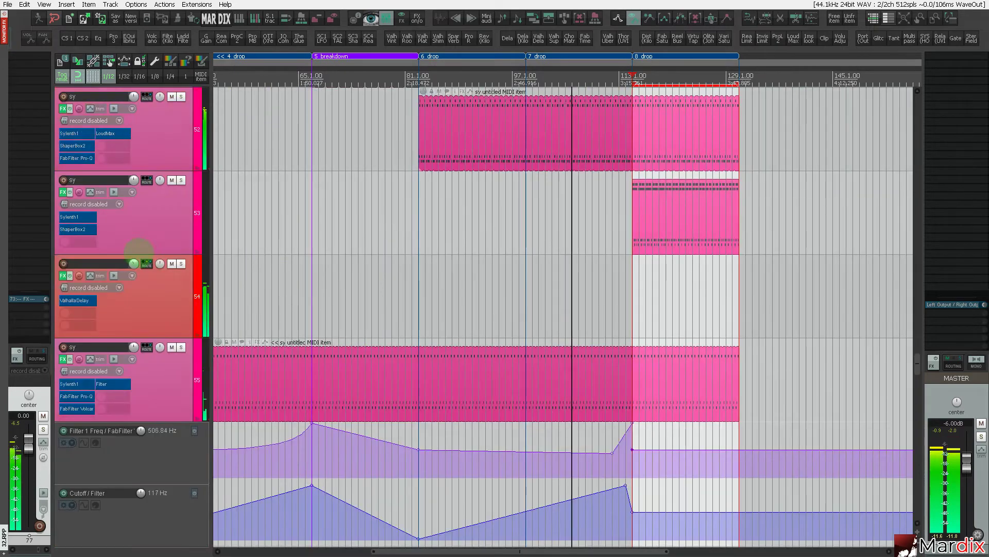
pyautogui.click(180, 347)
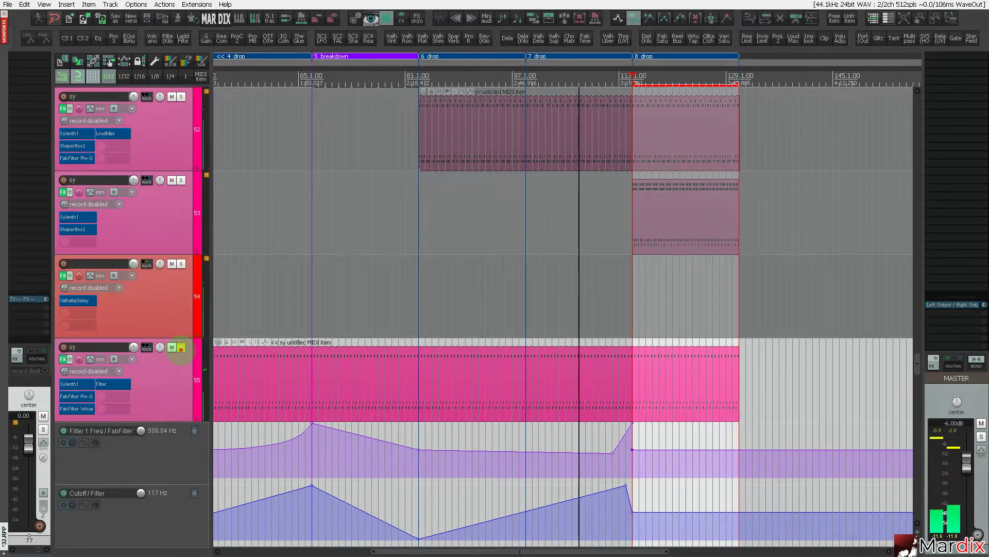
pyautogui.click(181, 347)
pyautogui.scroll(-3, 175, 330)
pyautogui.scroll(1, 173, 311)
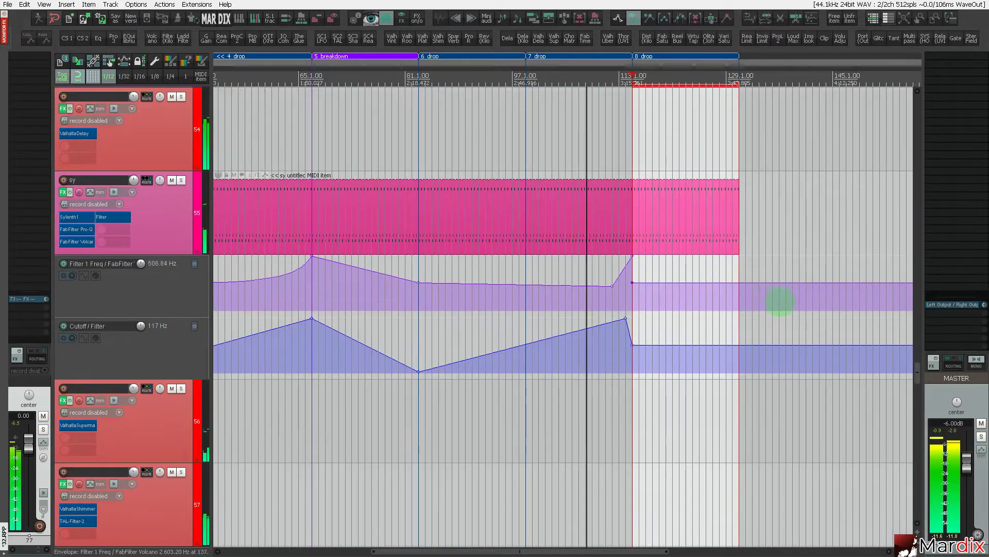
pyautogui.scroll(2, 780, 301)
pyautogui.scroll(3, 171, 220)
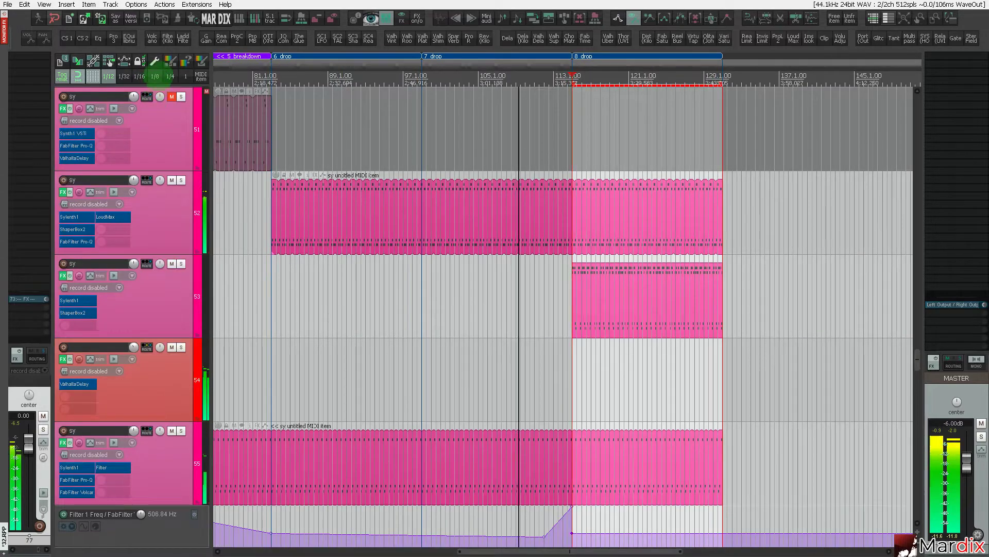
# Set the grid to 1/16 and place the vocal cut from the start of the 4 drop on vox2 at the start of the 7 drop.
pyautogui.click(139, 77)
pyautogui.scroll(4, 149, 203)
pyautogui.scroll(-15, 149, 203)
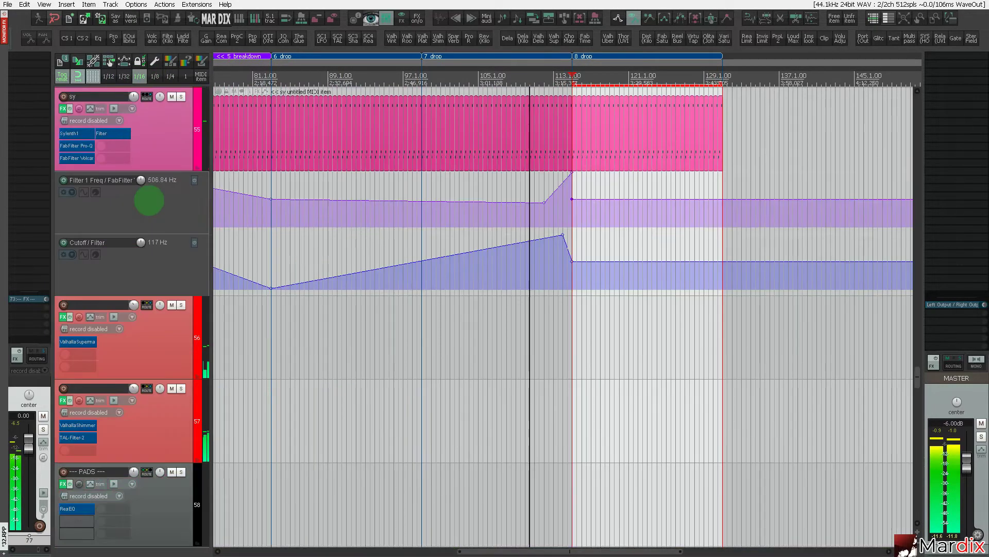
pyautogui.scroll(-4, 130, 235)
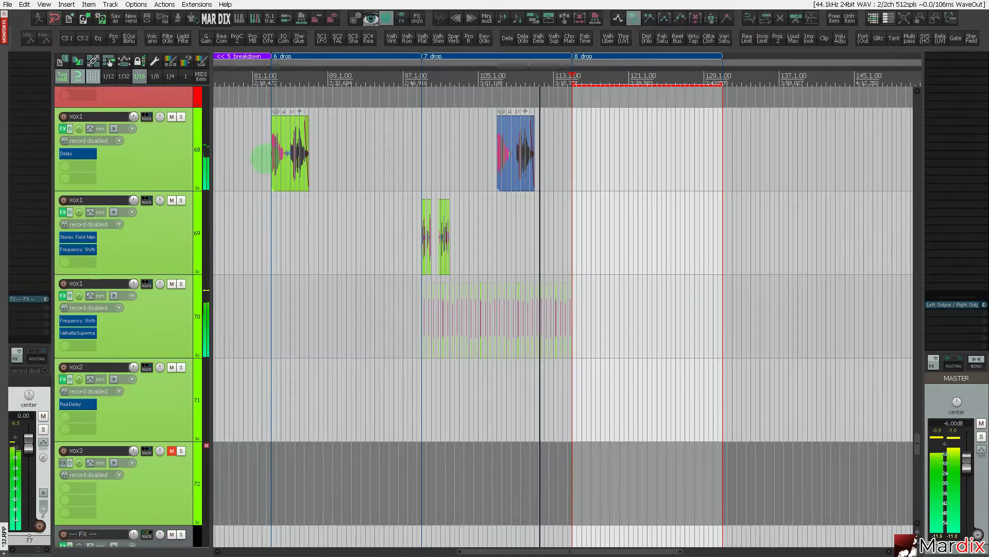
pyautogui.moveTo(358, 70); pyautogui.dragTo(669, 90)
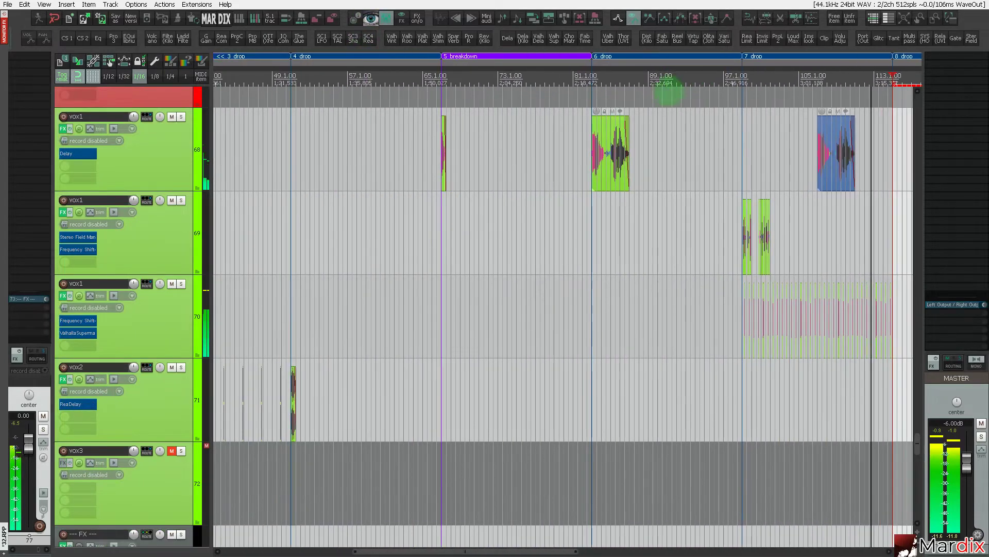
pyautogui.scroll(2, 362, 331)
pyautogui.click(226, 390)
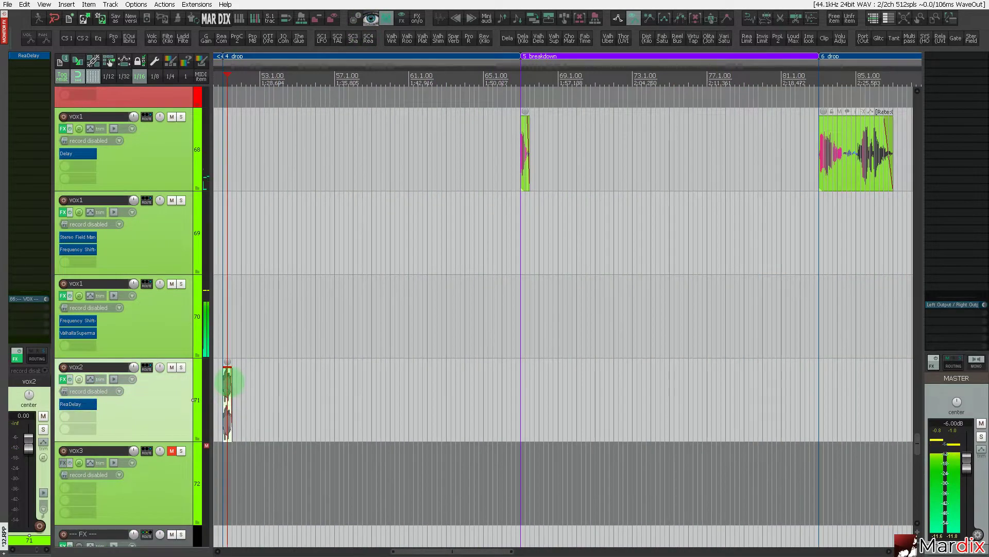
pyautogui.moveTo(227, 383)
pyautogui.mouseDown()
pyautogui.moveTo(680, 402)
pyautogui.moveTo(895, 400)
pyautogui.moveTo(636, 407)
pyautogui.moveTo(687, 415)
pyautogui.moveTo(453, 402)
pyautogui.moveTo(597, 415)
pyautogui.moveTo(663, 412)
pyautogui.moveTo(667, 403)
pyautogui.mouseUp()
# Shift the vox2 vocal cut one beat earlier so it starts at 98.4, and replay the transition into the 7 drop.
pyautogui.scroll(6, 732, 413)
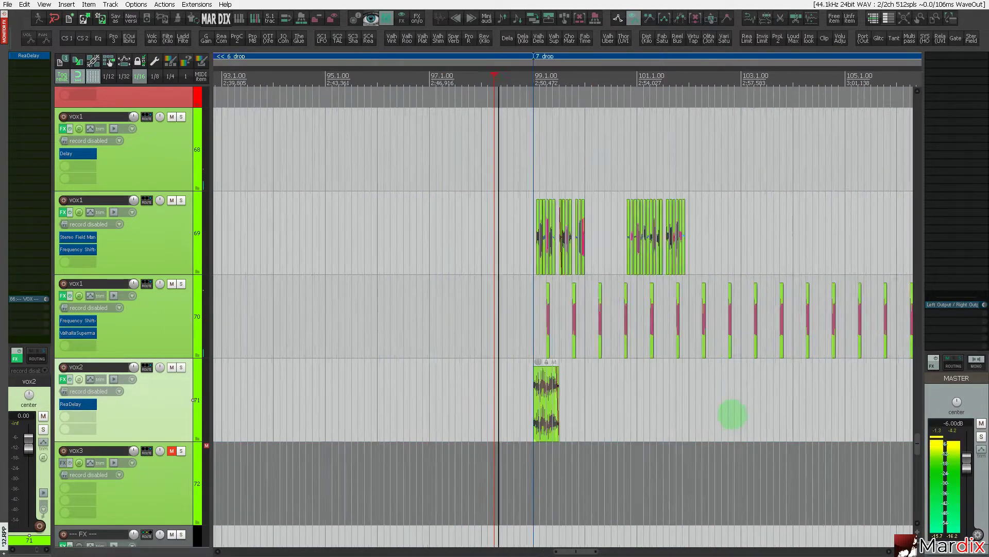
pyautogui.scroll(3, 495, 400)
pyautogui.scroll(-1, 438, 394)
pyautogui.click(415, 390)
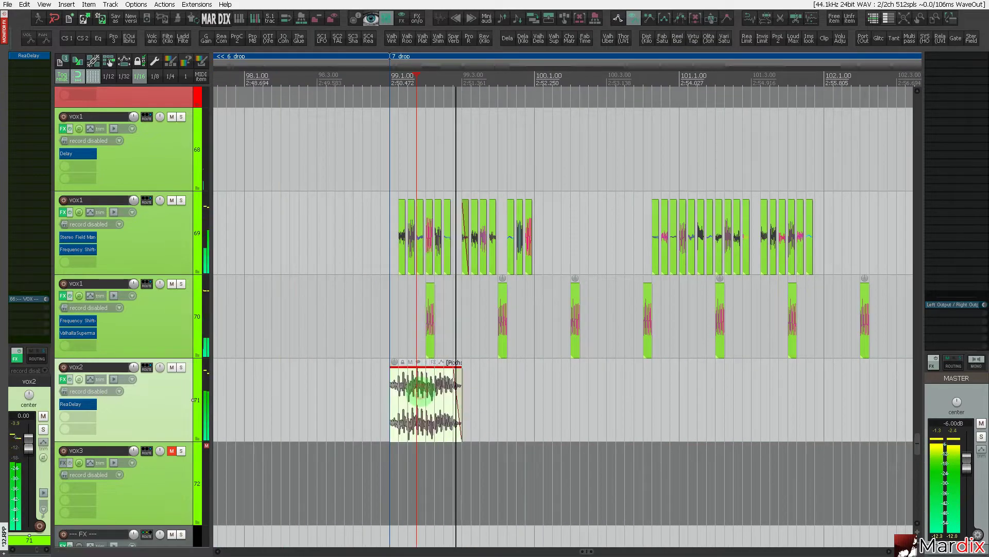
pyautogui.moveTo(415, 390); pyautogui.dragTo(378, 388)
pyautogui.click(276, 382)
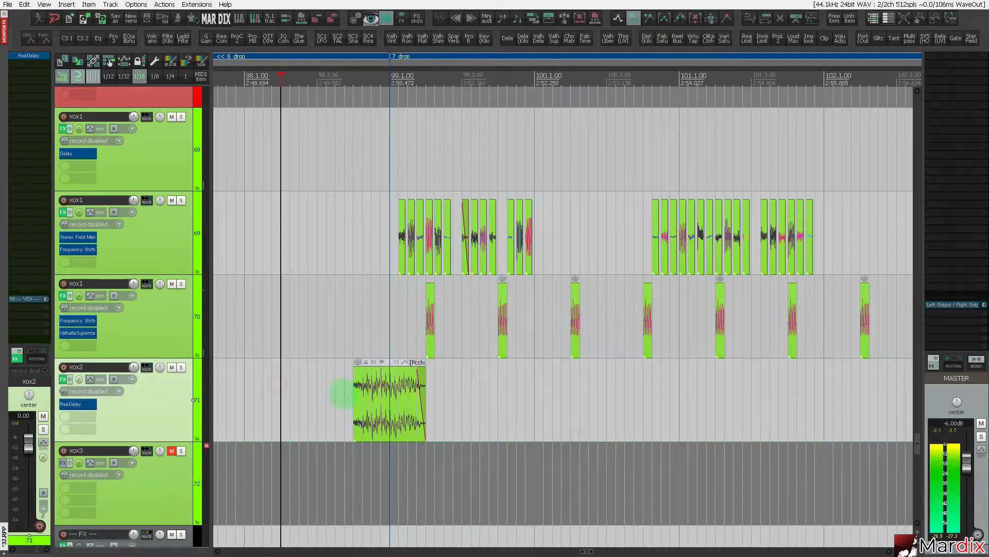
# Trim the vox2 vocal cut to end at the start of the 7 drop, extend its fade-out over the whole clip, and replay the transition.
pyautogui.scroll(4, 338, 394)
pyautogui.click(423, 401)
pyautogui.scroll(-1, 427, 400)
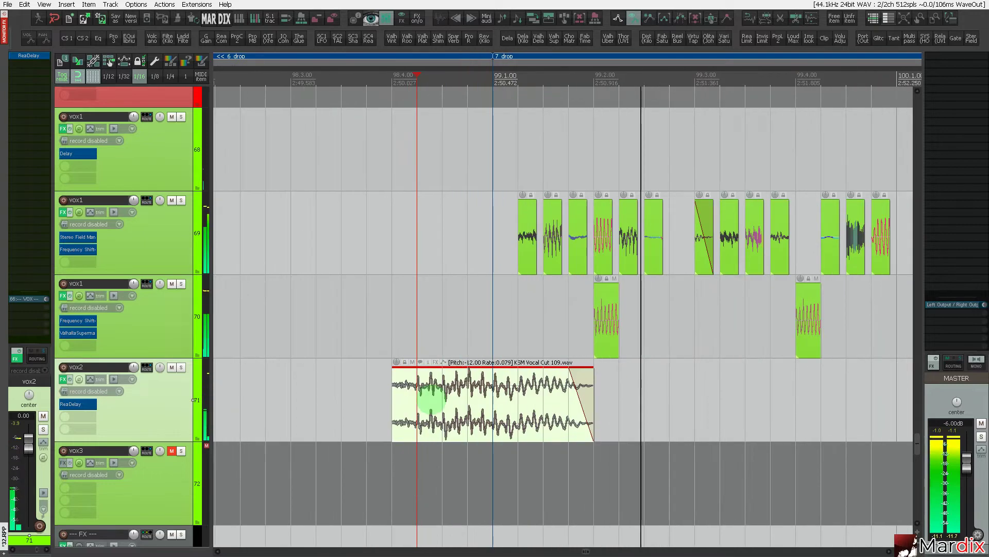
pyautogui.scroll(1, 429, 397)
pyautogui.moveTo(546, 391)
pyautogui.mouseDown()
pyautogui.moveTo(522, 398)
pyautogui.moveTo(547, 400)
pyautogui.mouseUp()
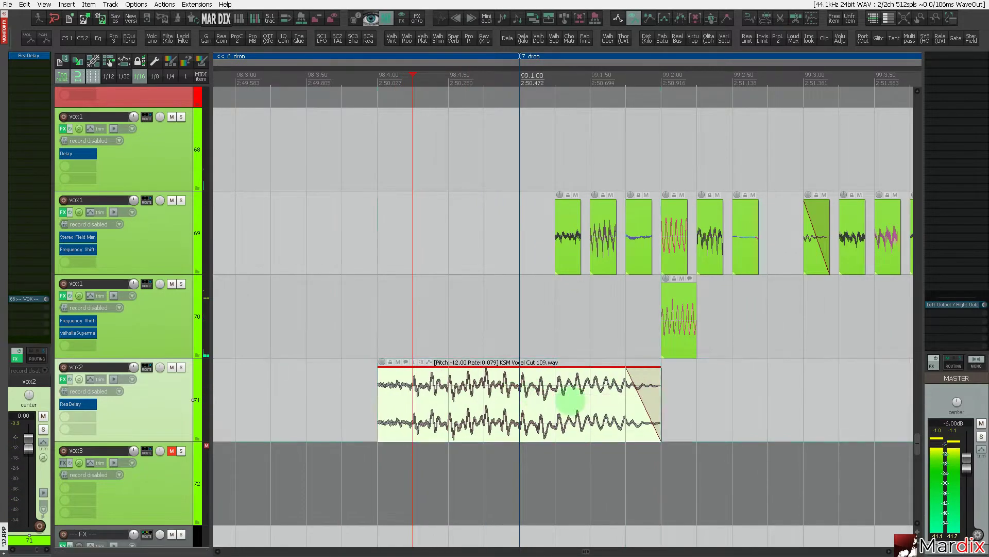
pyautogui.moveTo(659, 399); pyautogui.dragTo(382, 399)
pyautogui.click(297, 397)
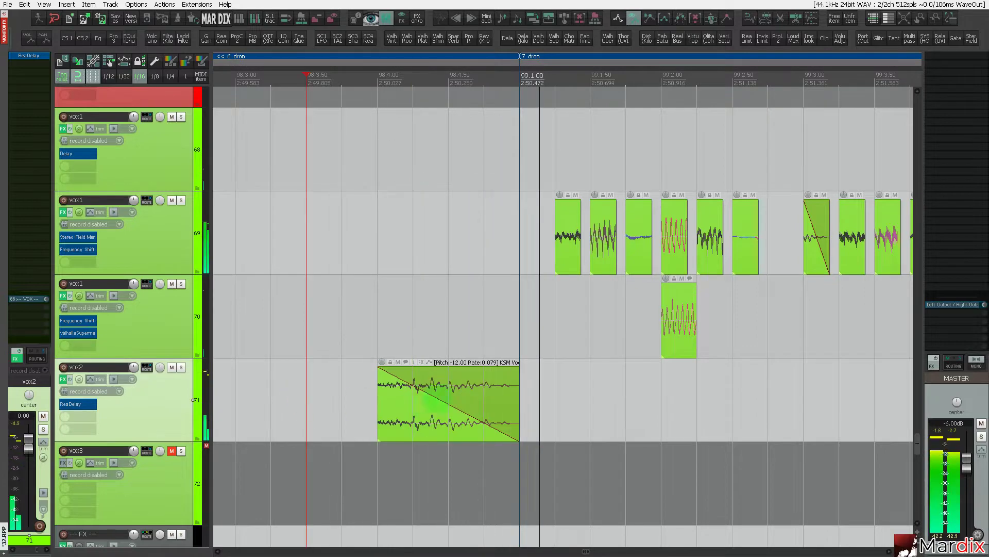
pyautogui.scroll(-4, 443, 400)
pyautogui.scroll(-3, 445, 399)
pyautogui.scroll(-2, 445, 399)
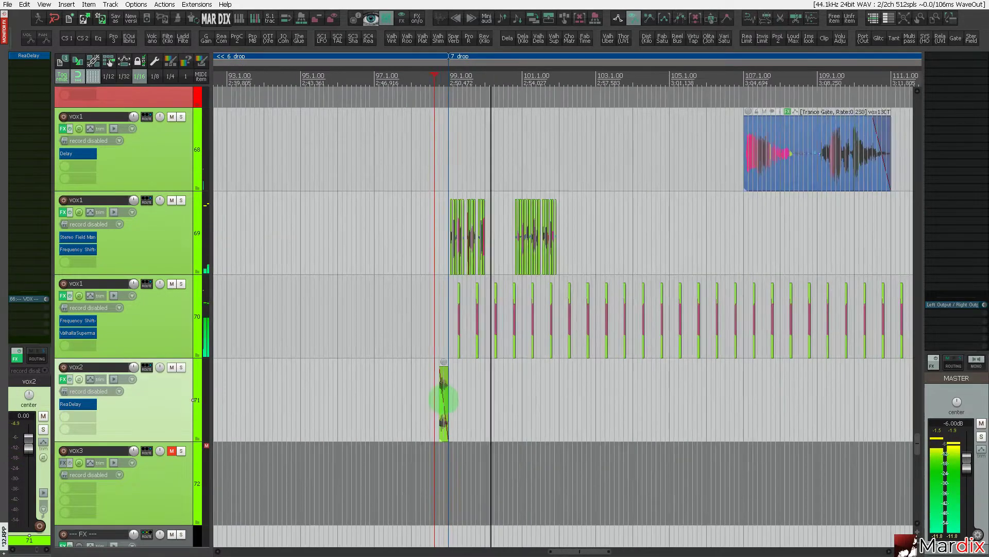
pyautogui.scroll(-1, 445, 399)
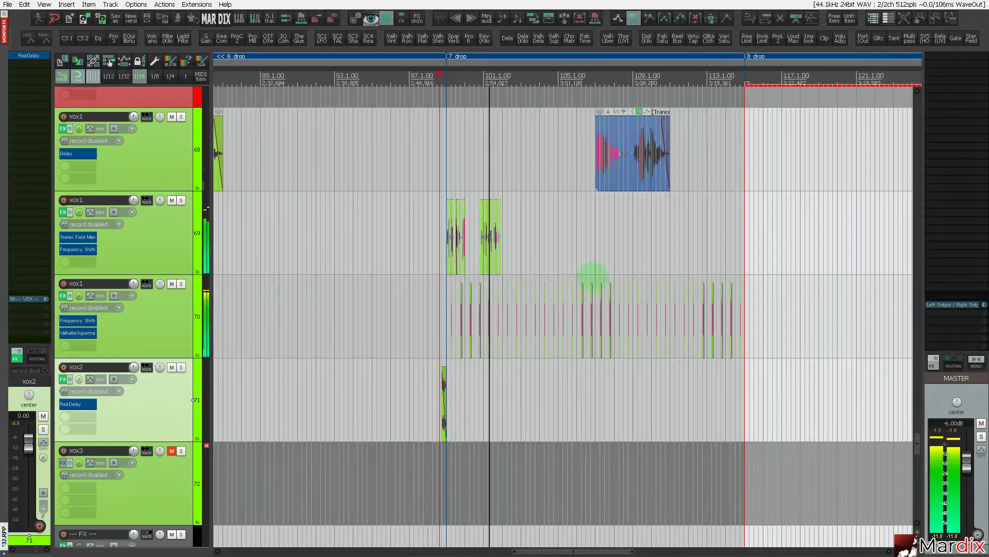
# Copy the group of vocal chops on vox1 track 69 from the start of the 7 drop to the start of the 8 drop.
pyautogui.moveTo(611, 62); pyautogui.dragTo(573, 64)
pyautogui.scroll(8, 304, 216)
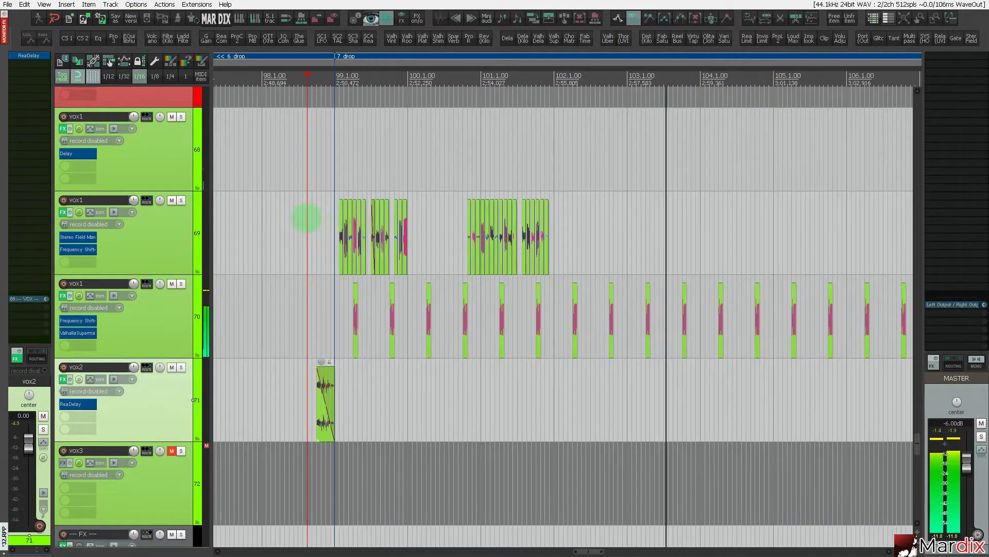
pyautogui.click(408, 220)
pyautogui.scroll(-5, 409, 221)
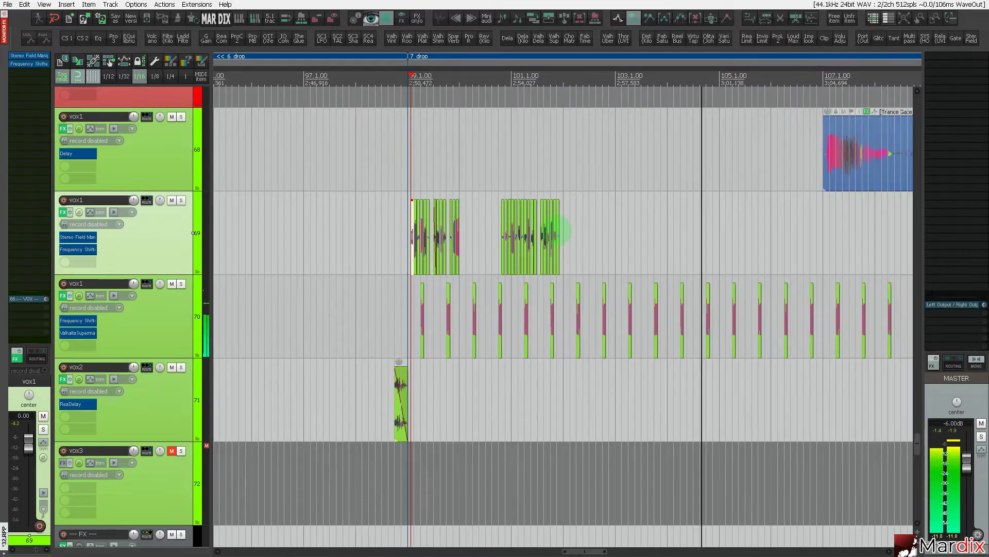
pyautogui.scroll(5, 568, 226)
pyautogui.keyDown('shift'); pyautogui.click(568, 222); pyautogui.keyUp('shift')
pyautogui.scroll(-5, 569, 223)
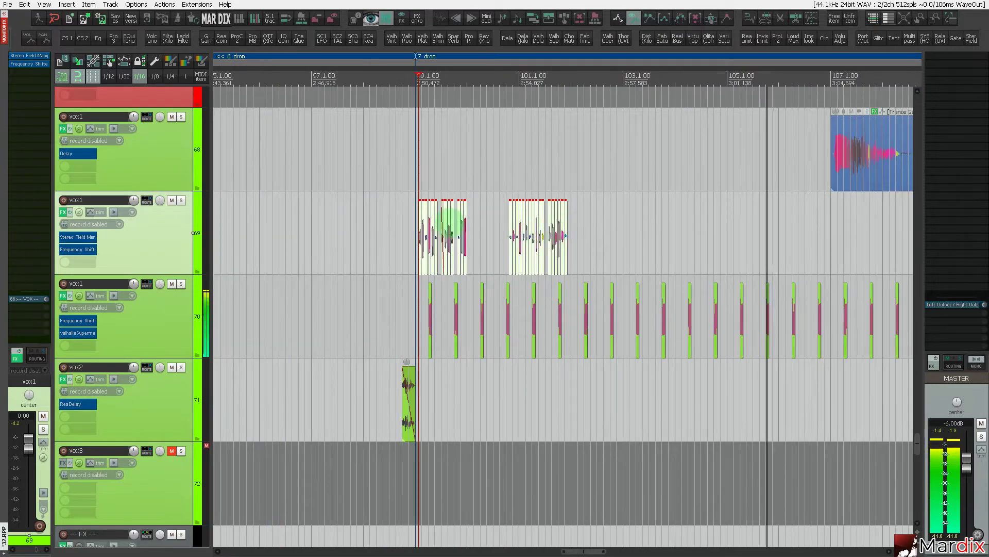
pyautogui.moveTo(452, 223); pyautogui.dragTo(629, 236)
pyautogui.scroll(-3, 628, 237)
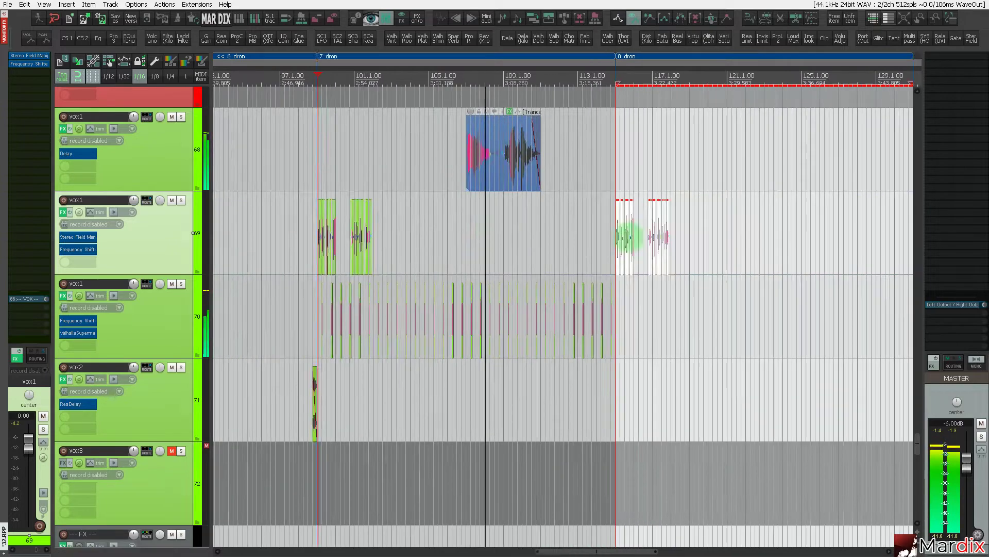
# Replay from the start of the 7 drop and review the vocal chops and vox tracks up to the 8 drop.
pyautogui.scroll(4, 322, 223)
pyautogui.scroll(3, 264, 214)
pyautogui.scroll(-3, 263, 214)
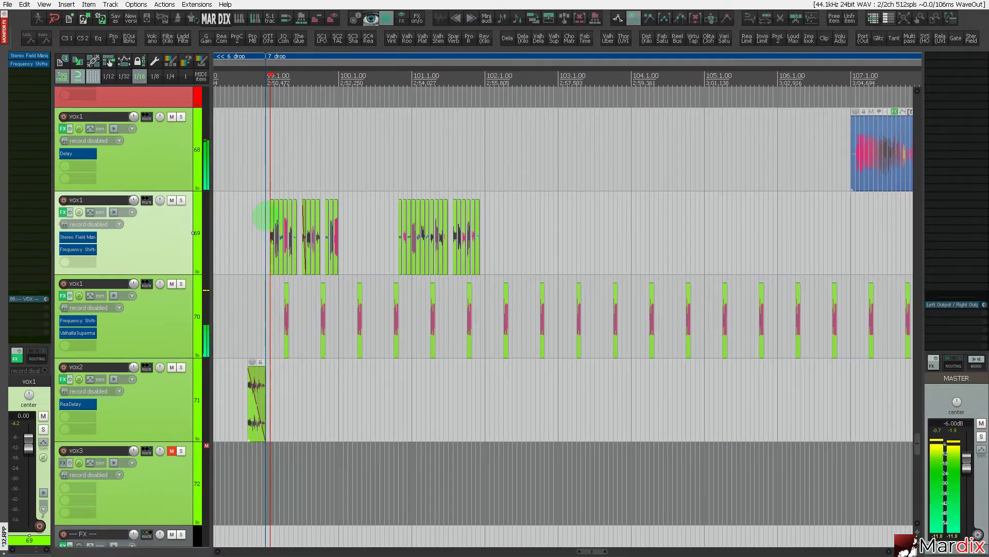
pyautogui.scroll(3, 264, 214)
pyautogui.press('space')
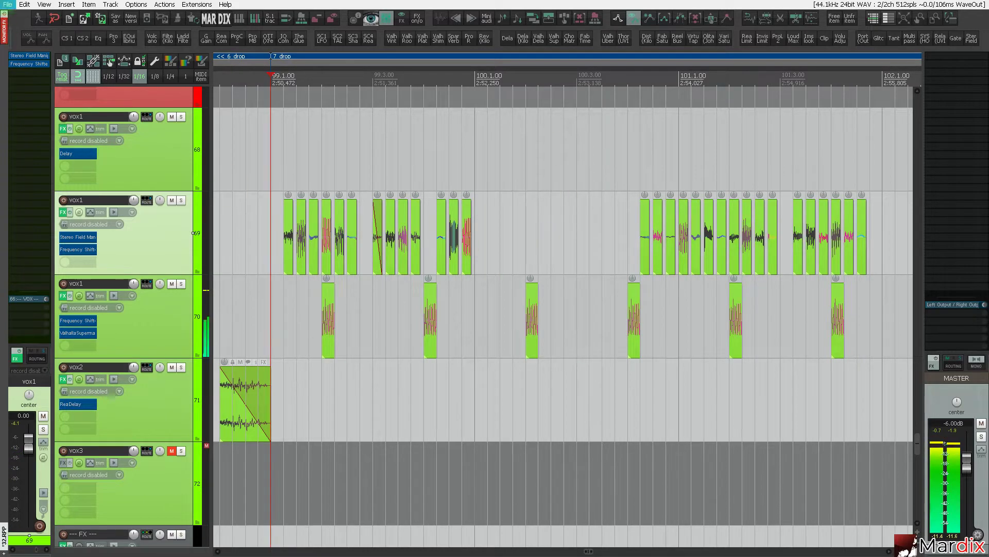
pyautogui.scroll(-4, 249, 269)
pyautogui.scroll(3, 150, 265)
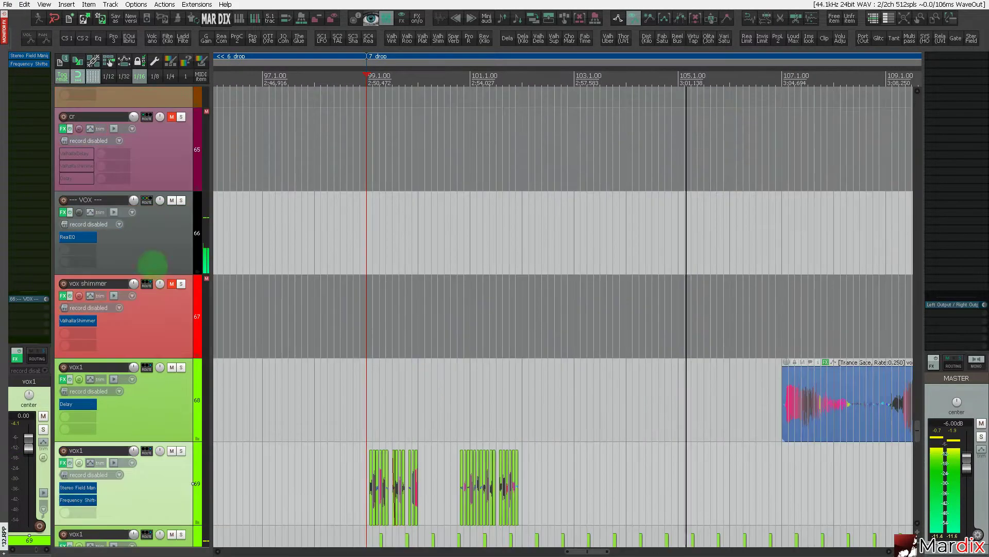
pyautogui.scroll(-2, 497, 223)
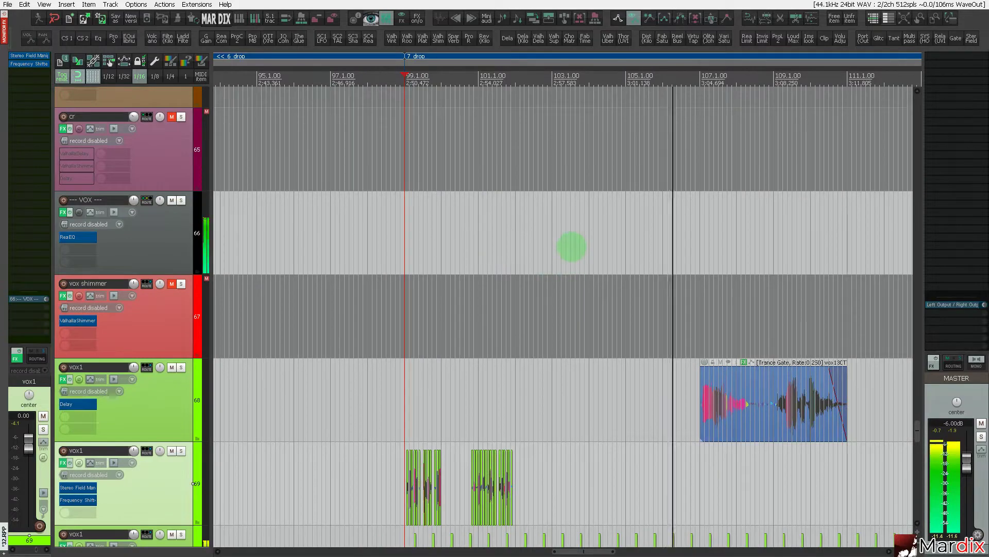
pyautogui.scroll(-3, 556, 256)
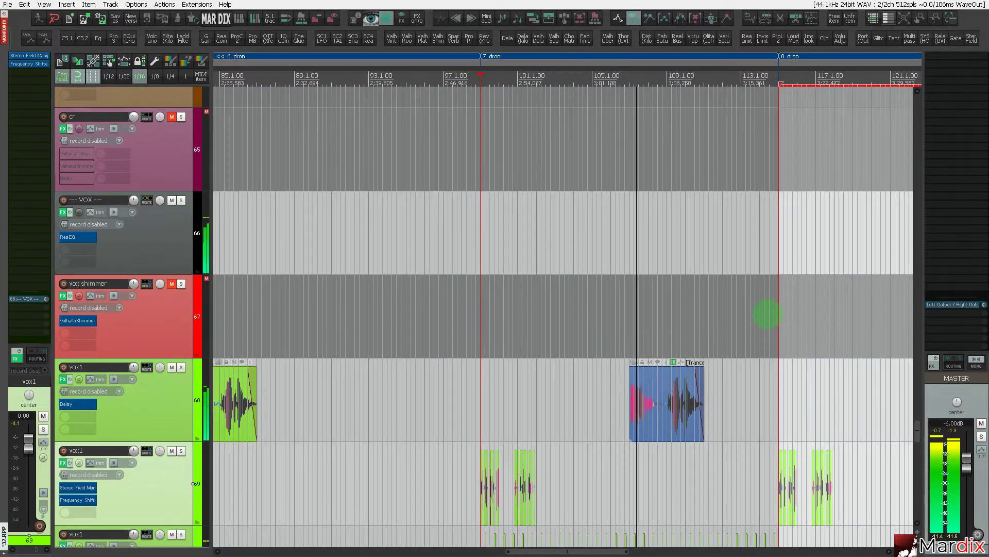
pyautogui.scroll(-3, 767, 314)
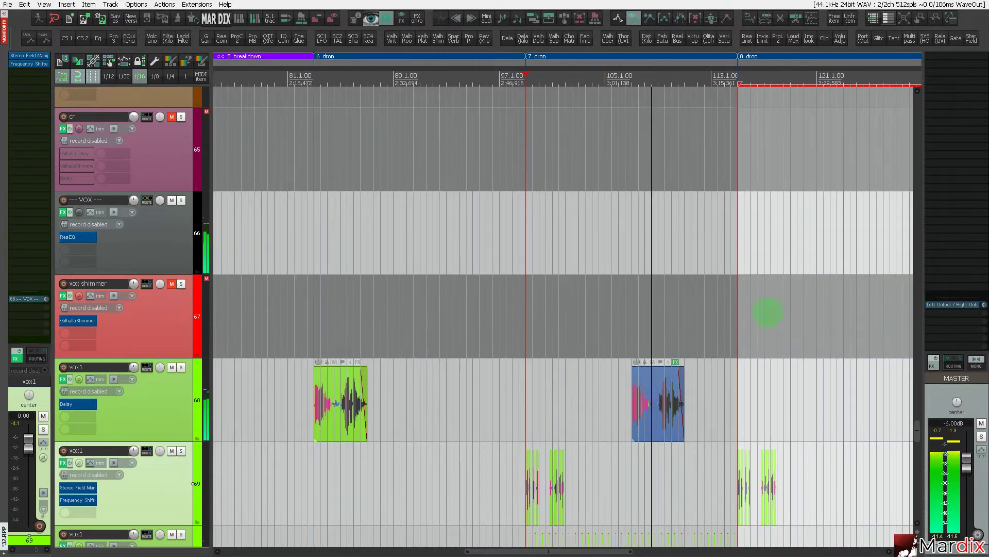
# Find the synth tracks around the 8 drop and briefly solo sy track 55 and sy track 52 in turn.
pyautogui.moveTo(835, 71); pyautogui.dragTo(585, 68)
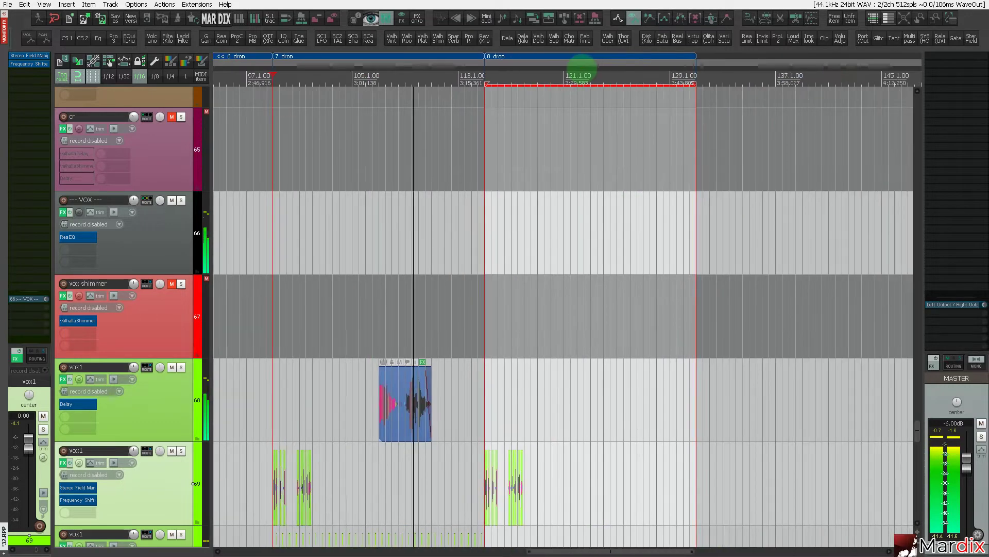
pyautogui.scroll(10, 172, 314)
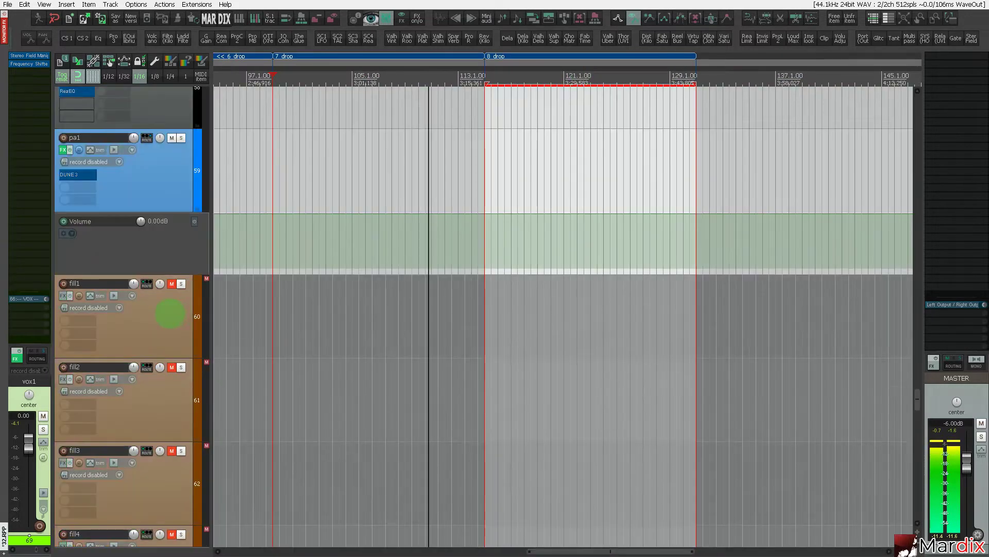
pyautogui.scroll(3, 170, 314)
pyautogui.scroll(5, 170, 314)
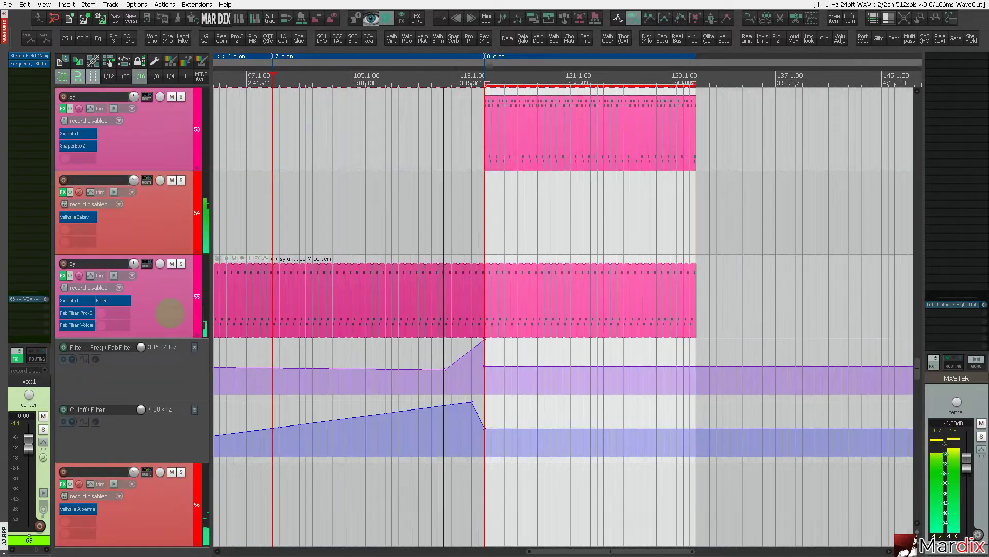
pyautogui.click(181, 264)
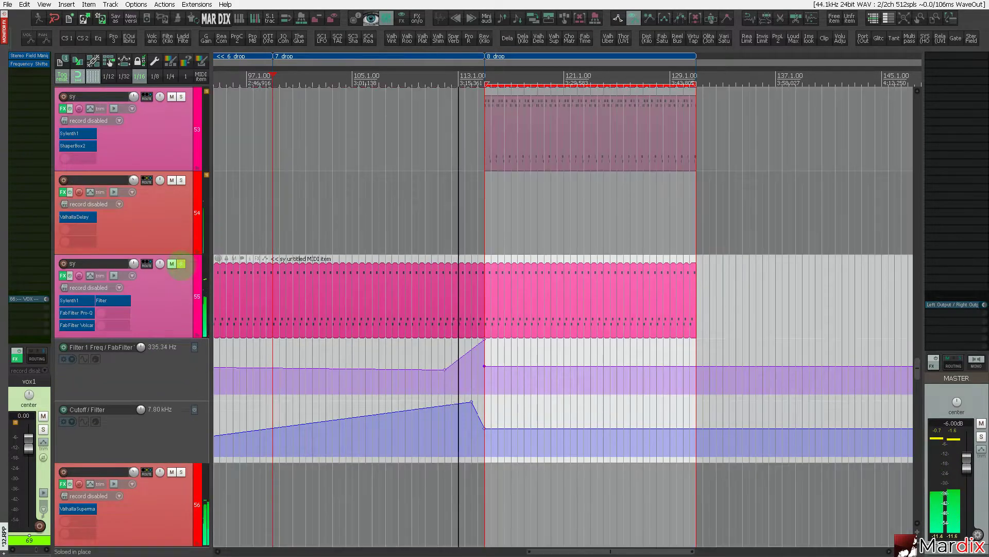
pyautogui.click(181, 264)
pyautogui.scroll(5, 146, 344)
pyautogui.click(181, 347)
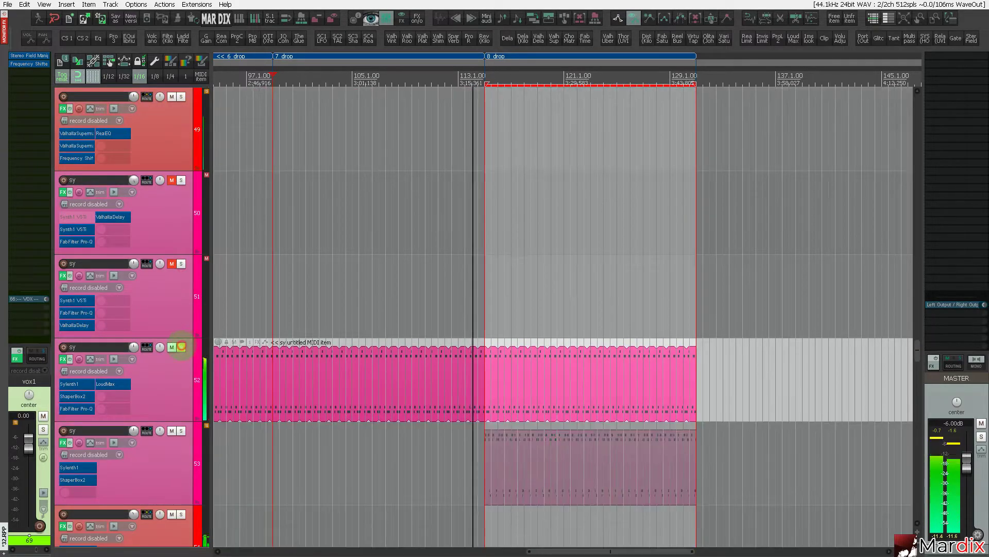
pyautogui.click(181, 347)
# Create an automation envelope for Sylenth1's FilterCtl Cutoff on sy track 52 by adjusting that cutoff, and close the plug-in.
pyautogui.click(173, 378)
pyautogui.scroll(-3, 177, 377)
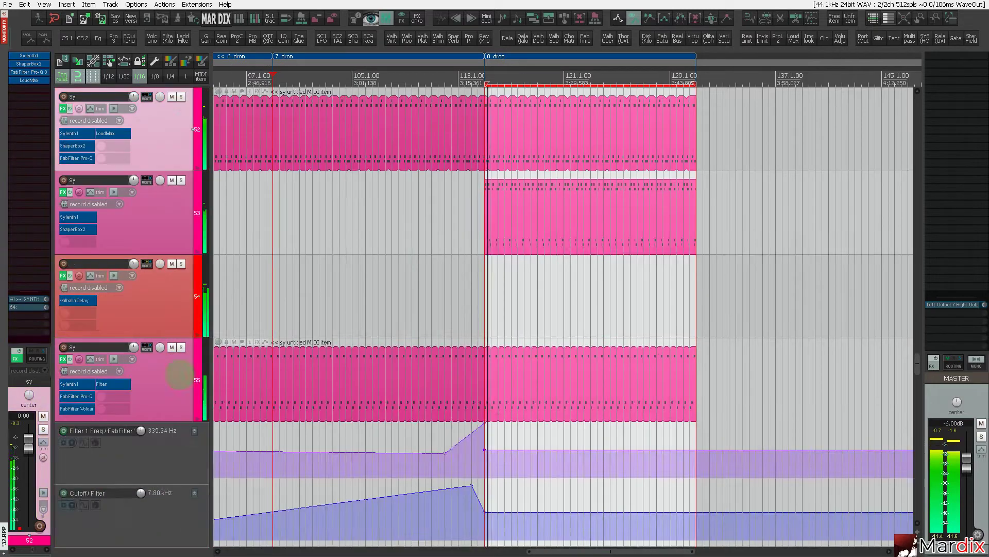
pyautogui.scroll(2, 179, 375)
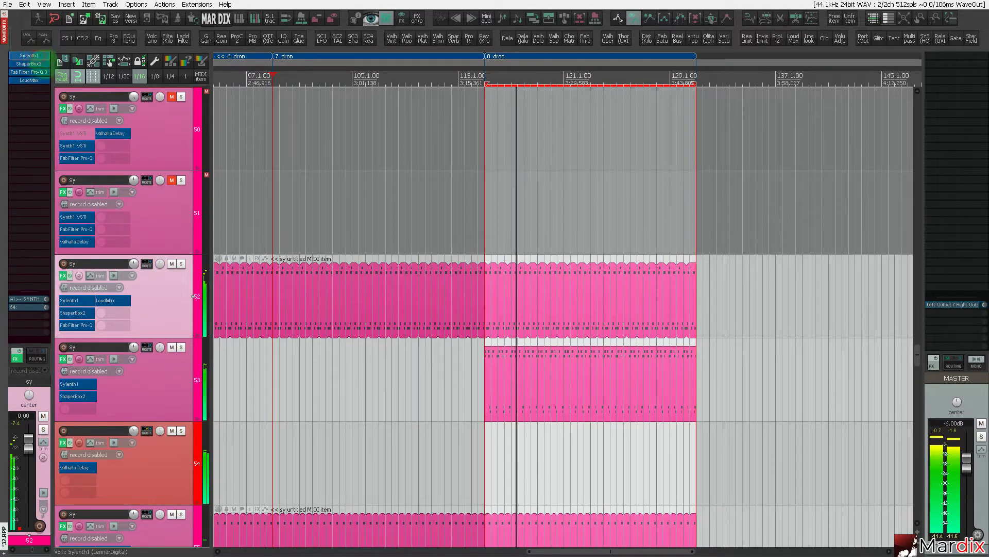
pyautogui.click(30, 55)
pyautogui.moveTo(419, 237); pyautogui.dragTo(439, 161)
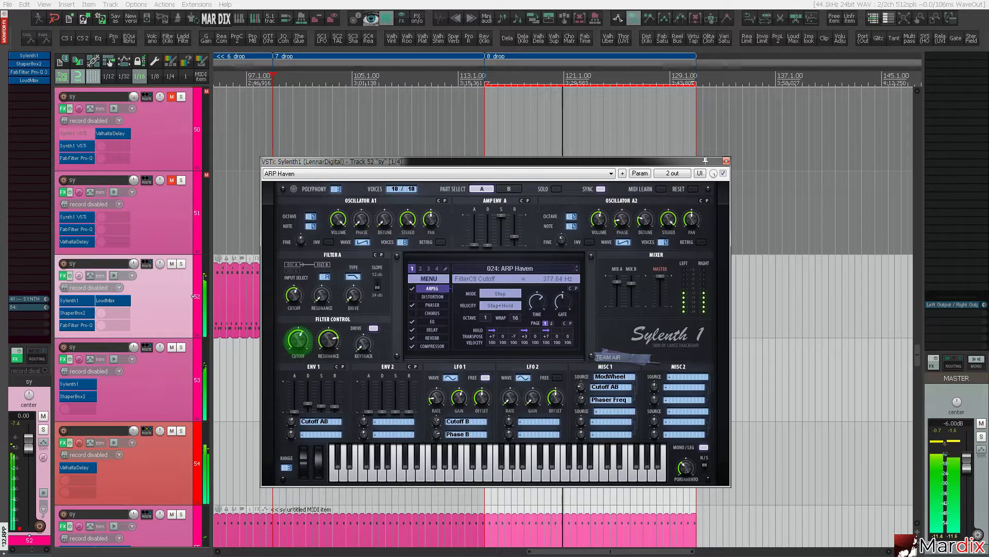
pyautogui.click(298, 340)
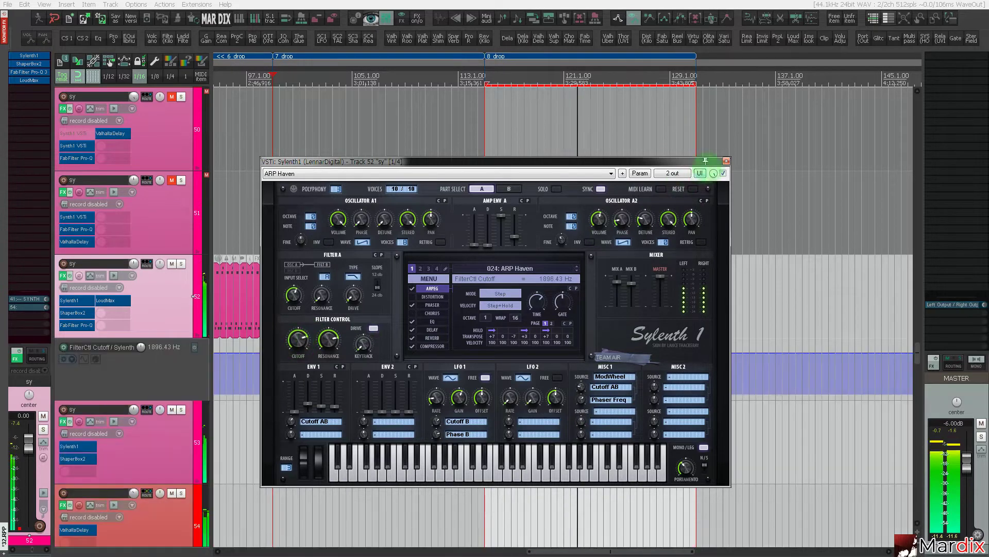
pyautogui.click(726, 160)
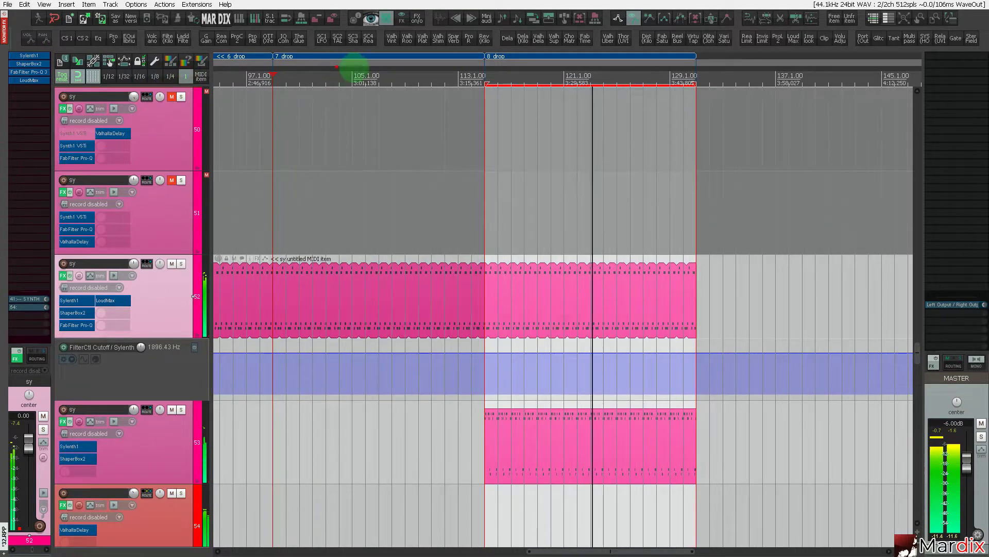
# Set the grid to 1 and add a FilterCtl Cutoff point of about 21 Hz at the start of the 6 drop, 83.1.00.
pyautogui.hscroll(-3, 455, 157)
pyautogui.hscroll(-2, 455, 158)
pyautogui.scroll(2, 394, 375)
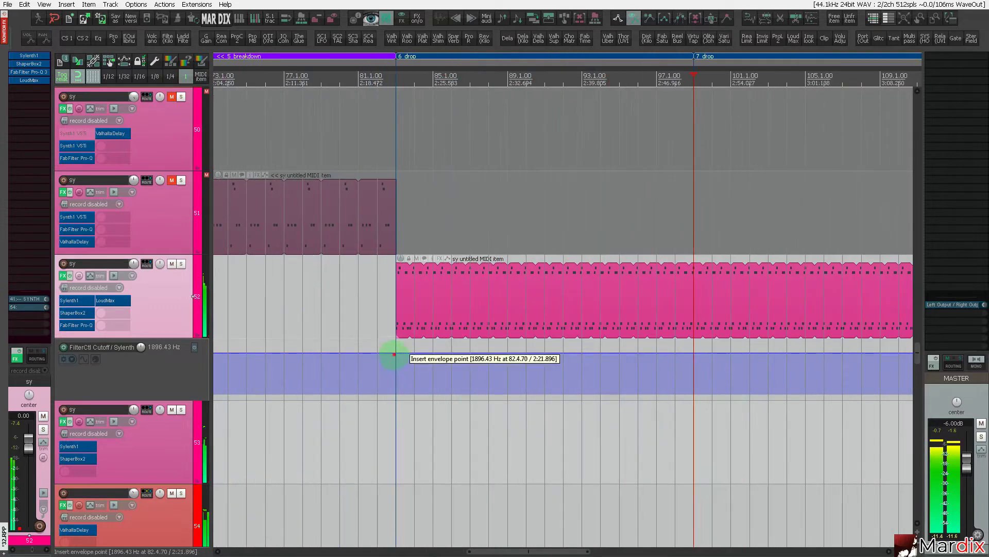
pyautogui.moveTo(394, 354); pyautogui.dragTo(396, 377)
pyautogui.click(393, 369)
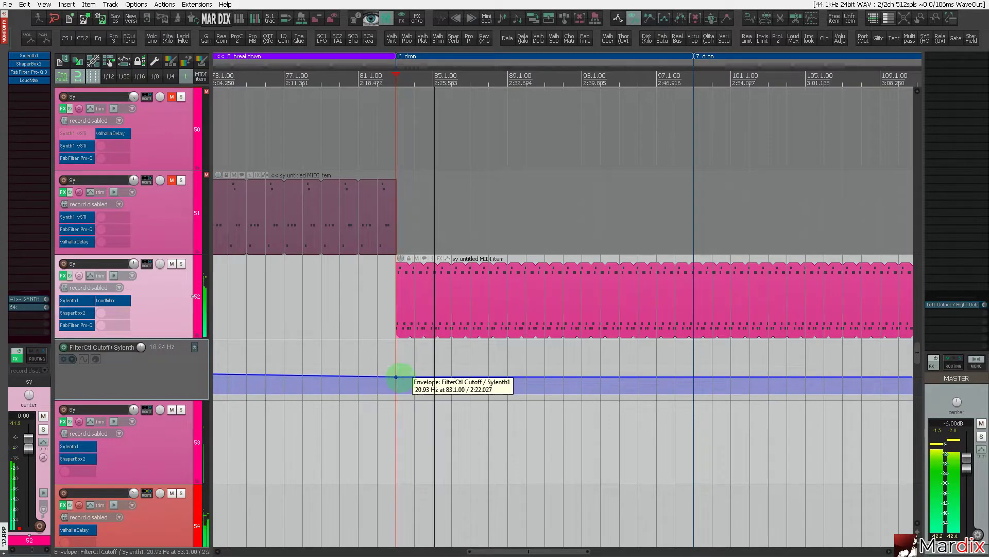
# Ramp sy track 52's filter cutoff up to its maximum one bar before the 7 drop and down to about 146 Hz at the 7 drop's start.
pyautogui.moveTo(702, 392); pyautogui.dragTo(694, 371)
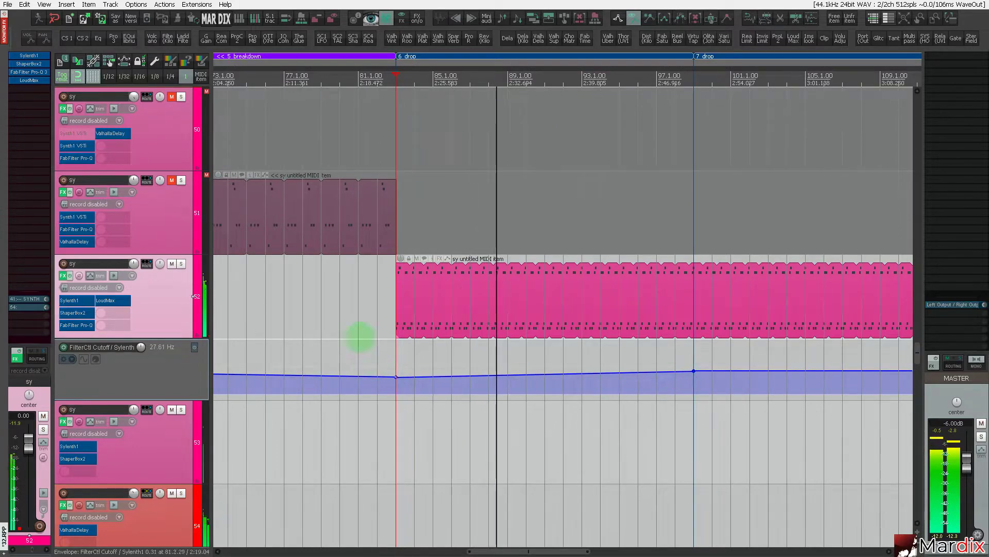
pyautogui.moveTo(693, 371)
pyautogui.mouseDown()
pyautogui.moveTo(696, 287)
pyautogui.moveTo(693, 352)
pyautogui.mouseUp()
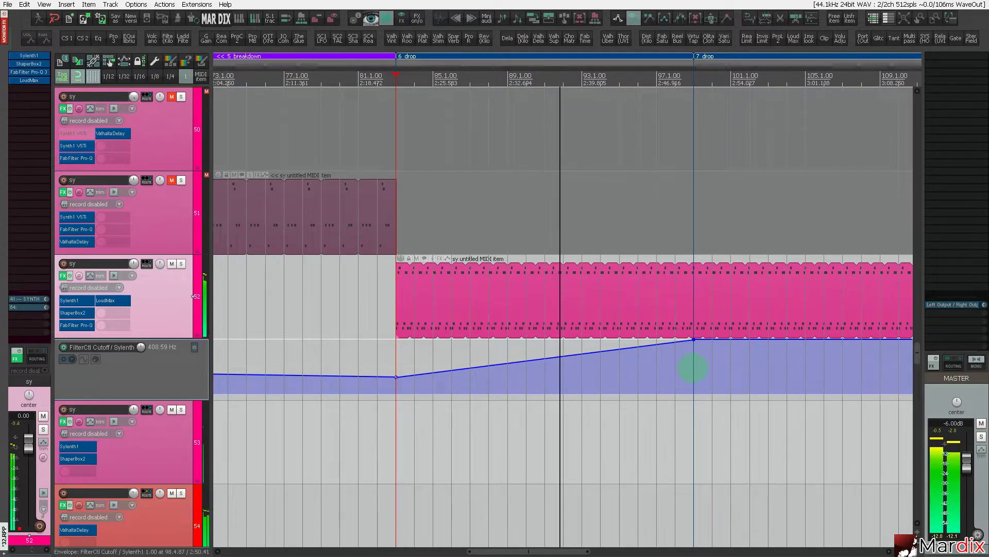
pyautogui.scroll(2, 691, 366)
pyautogui.moveTo(693, 341); pyautogui.dragTo(670, 323)
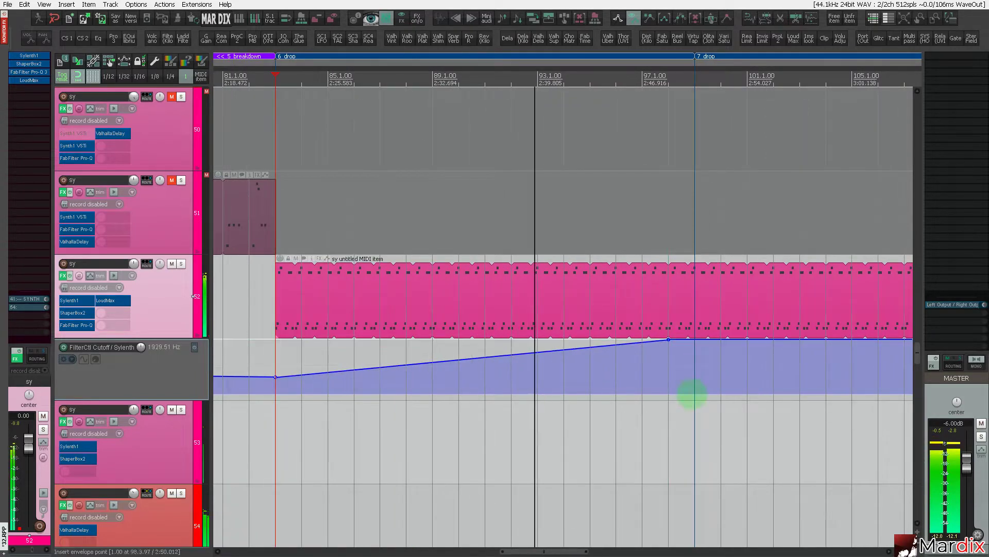
pyautogui.keyDown('shift'); pyautogui.click(694, 392); pyautogui.keyUp('shift')
pyautogui.doubleClick(695, 391)
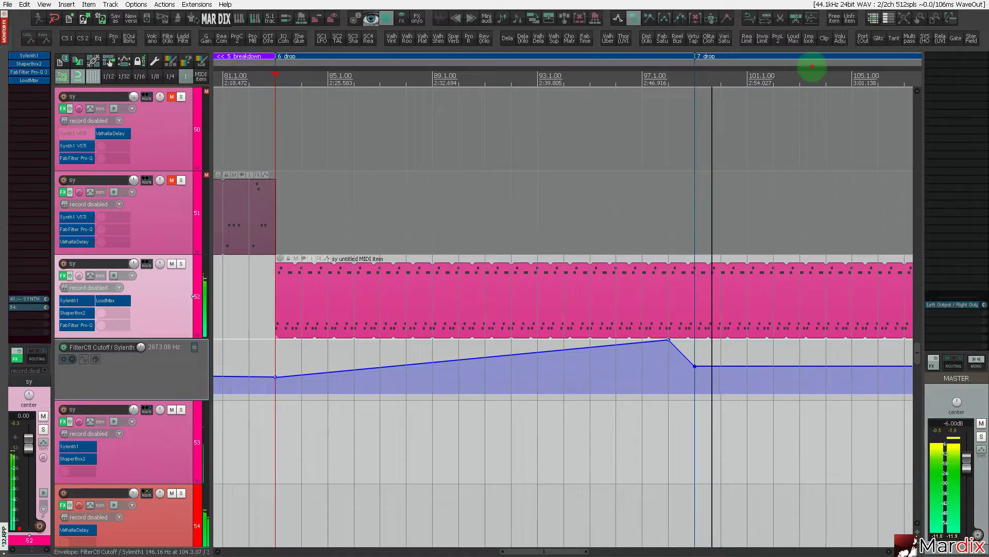
# Shape a rising cutoff curve across the 7 drop with points at 103.1.00 (293.65 Hz), 107.1.00 and 111.1.00 (1.00).
pyautogui.moveTo(812, 66); pyautogui.dragTo(550, 54)
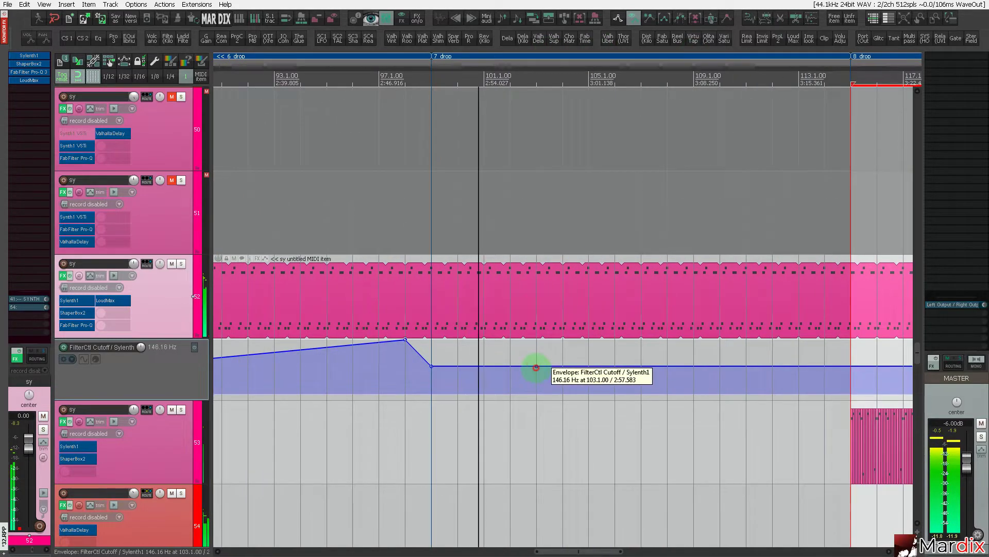
pyautogui.moveTo(536, 366); pyautogui.dragTo(537, 363)
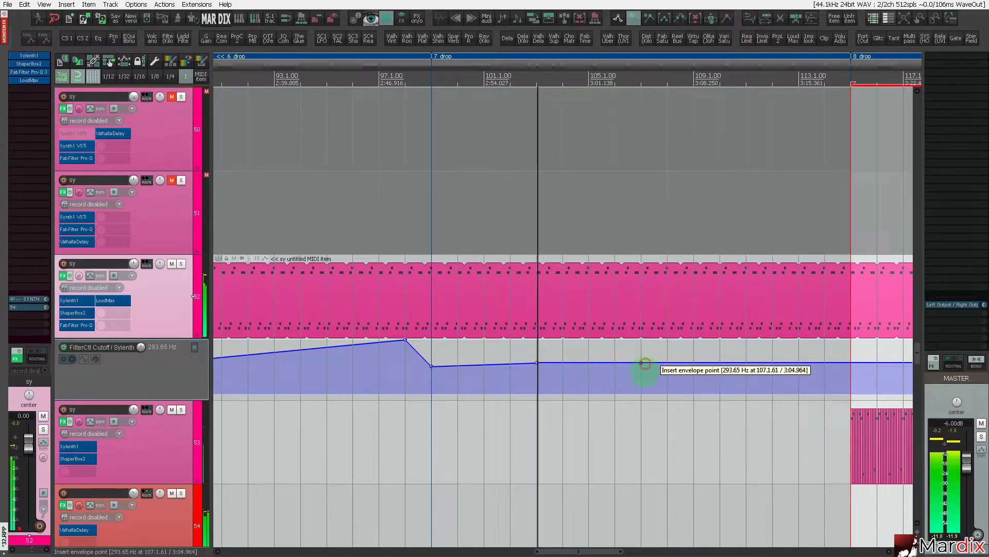
pyautogui.moveTo(642, 363); pyautogui.dragTo(641, 351)
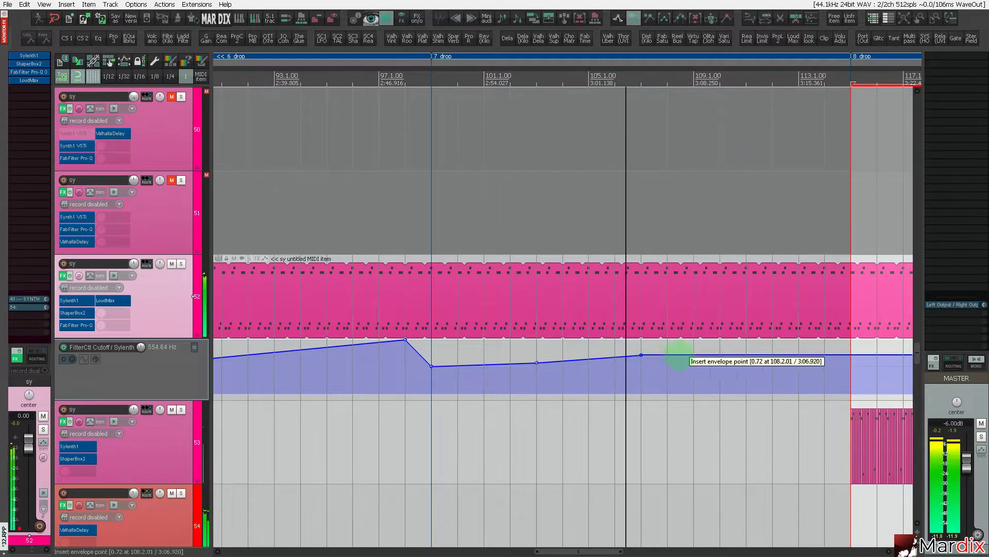
pyautogui.click(746, 355)
pyautogui.moveTo(747, 354)
pyautogui.mouseDown()
pyautogui.moveTo(746, 325)
pyautogui.moveTo(746, 339)
pyautogui.mouseUp()
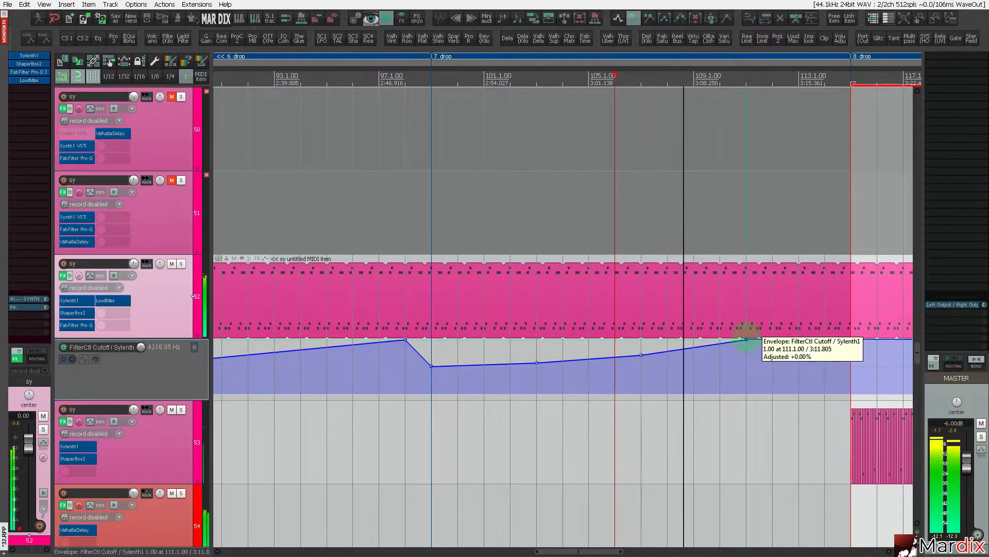
# Drop sy track 52's filter cutoff to its minimum at the start of the 8 drop and listen through the transition.
pyautogui.click(825, 379)
pyautogui.moveTo(824, 379); pyautogui.dragTo(845, 401)
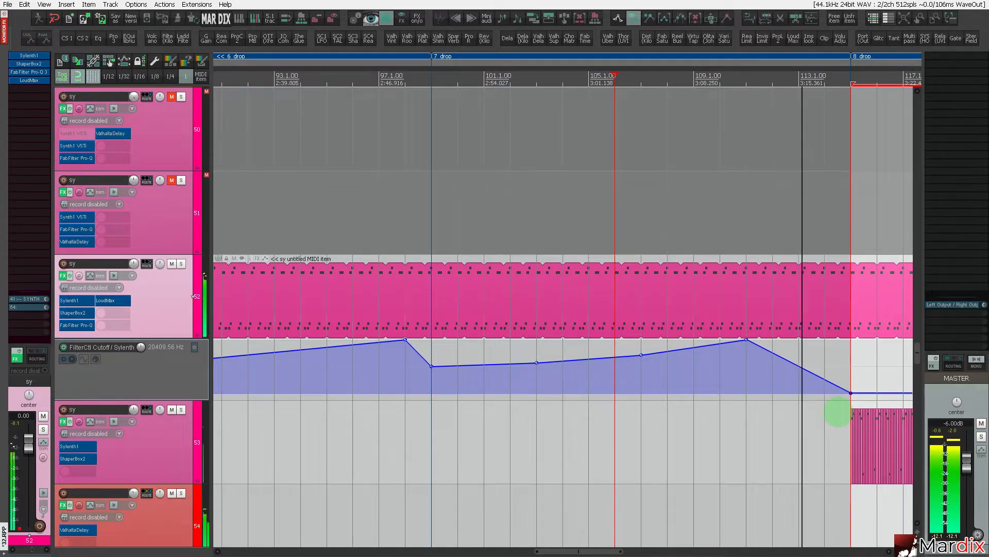
pyautogui.scroll(-3, 677, 217)
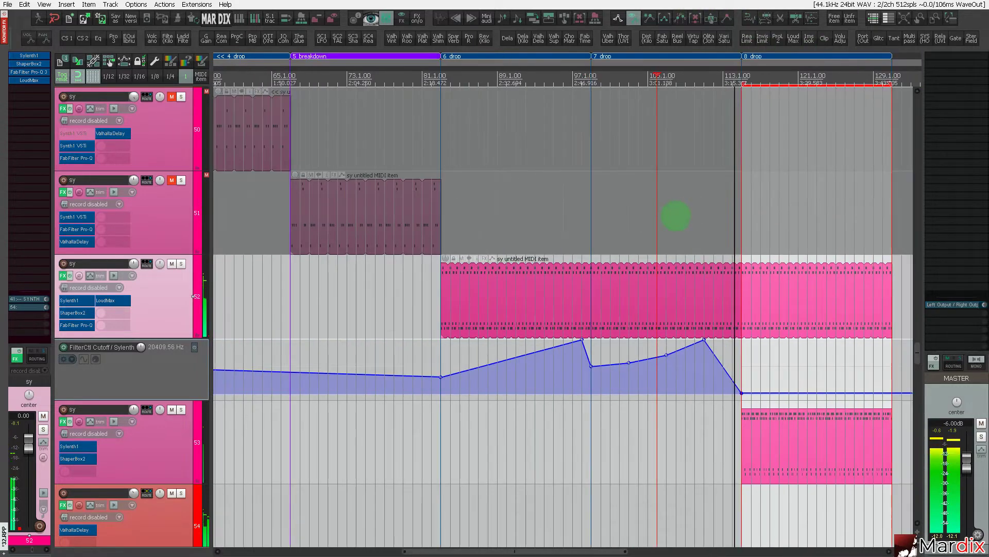
pyautogui.scroll(3, 724, 269)
pyautogui.scroll(-2, 751, 258)
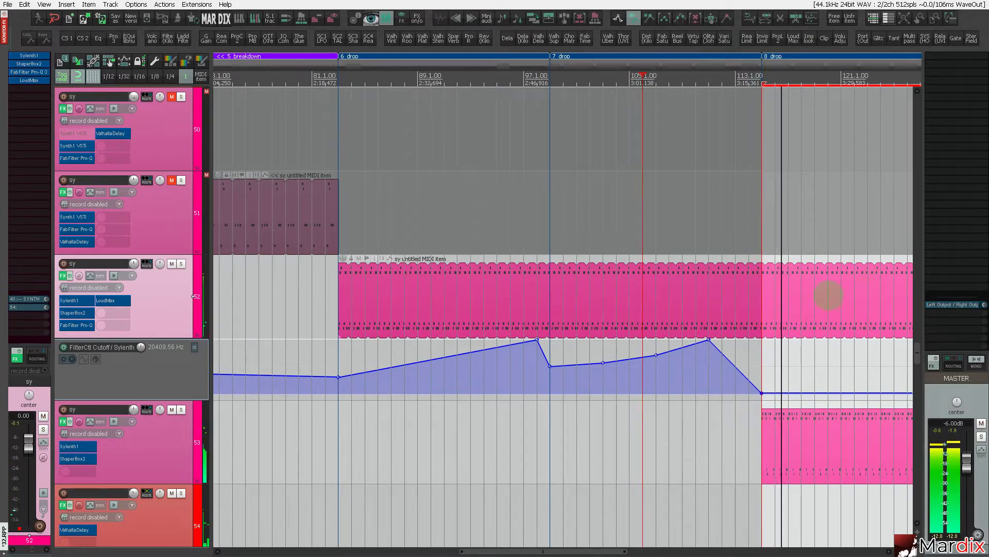
pyautogui.scroll(2, 849, 268)
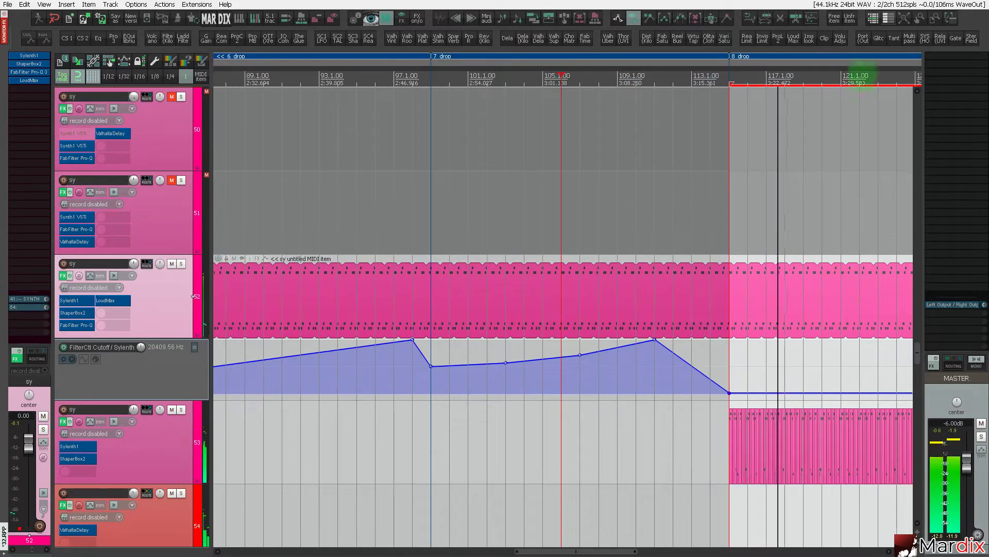
pyautogui.moveTo(863, 69); pyautogui.dragTo(644, 69)
pyautogui.scroll(2, 506, 394)
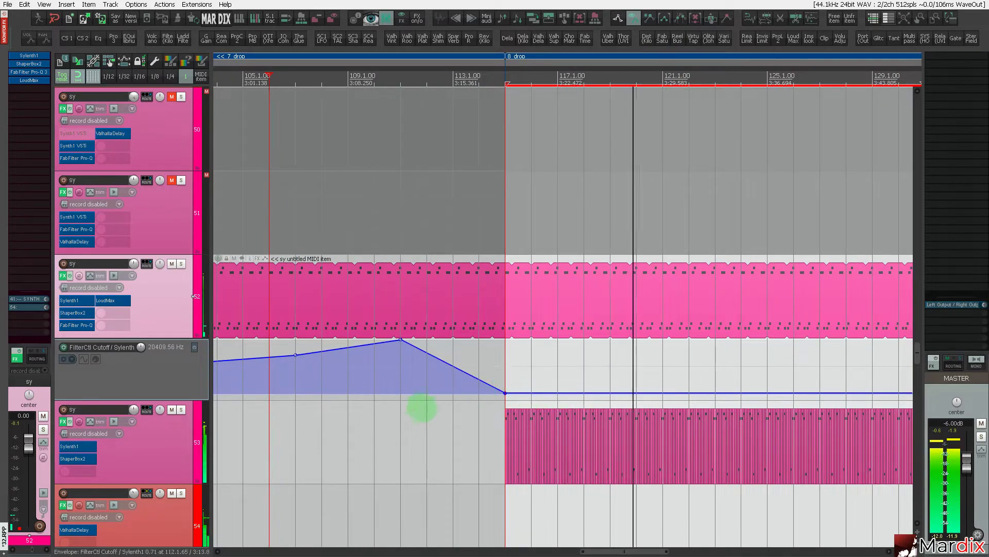
# Raise sy track 52's FilterCtl Cutoff point at the start of the 8 drop, 115.1.00, to about 15.52 Hz while auditioning the transition.
pyautogui.click(408, 410)
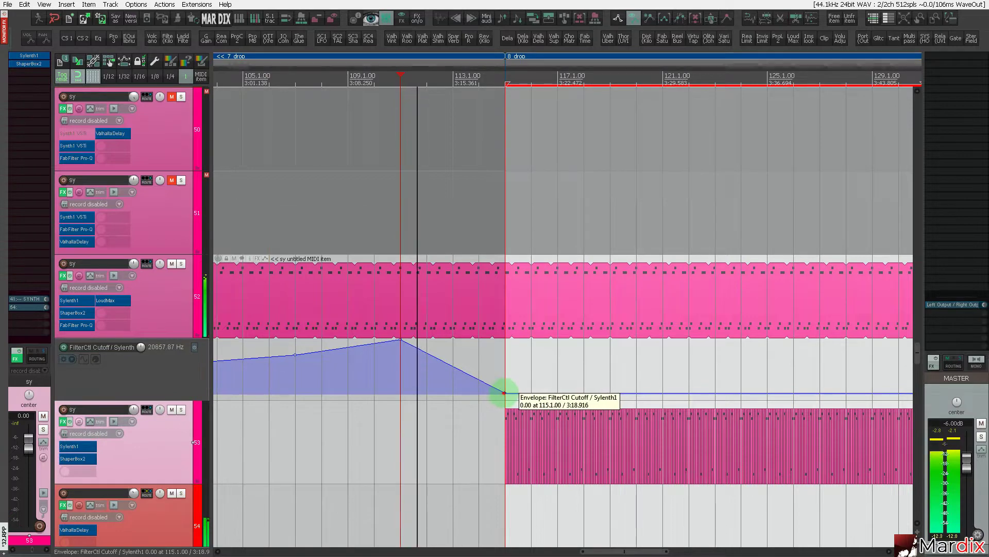
pyautogui.moveTo(505, 393); pyautogui.dragTo(505, 387)
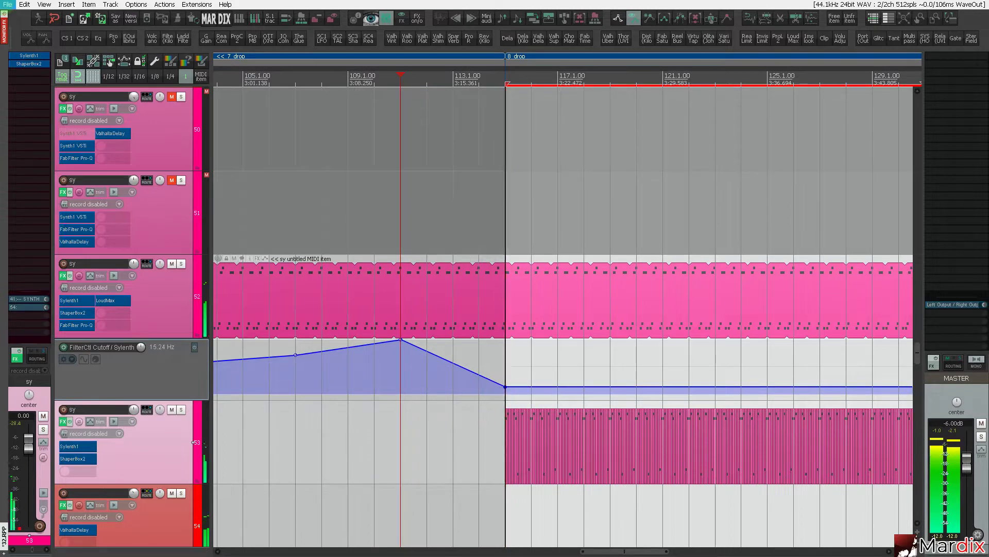
pyautogui.click(8, 4)
pyautogui.click(12, 47)
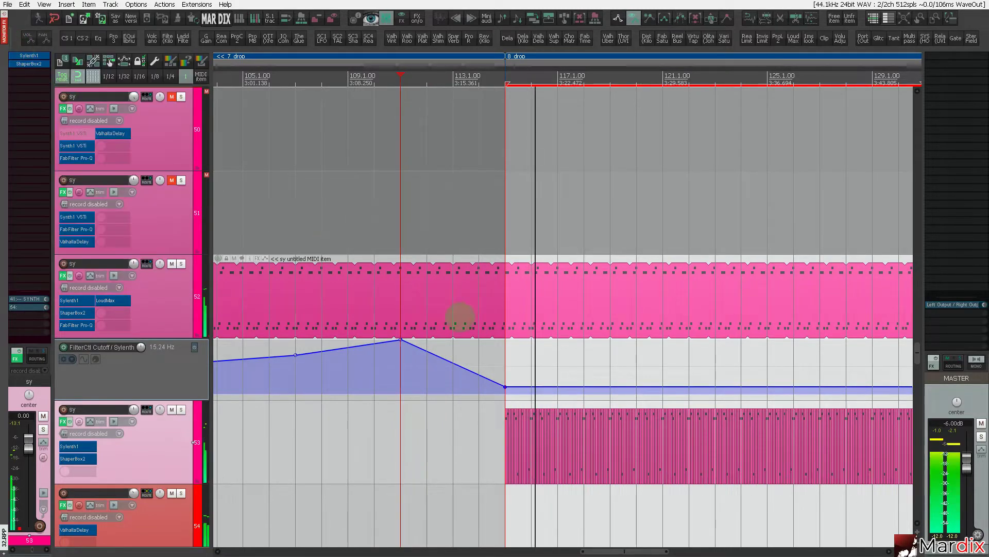
pyautogui.moveTo(505, 387); pyautogui.dragTo(505, 378)
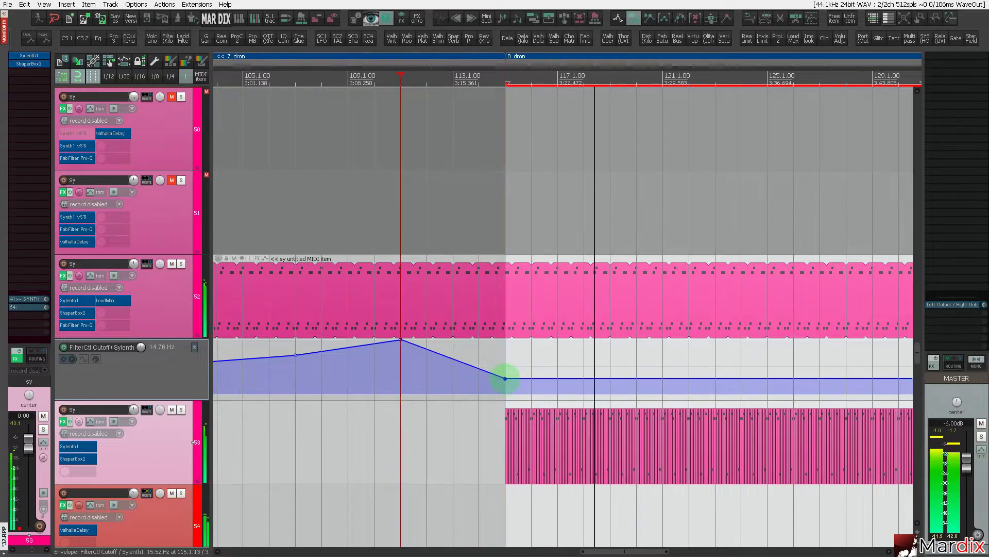
# Unmute sy track 46 and play the last bars of the 7 drop into the 8 drop.
pyautogui.scroll(-3, 505, 378)
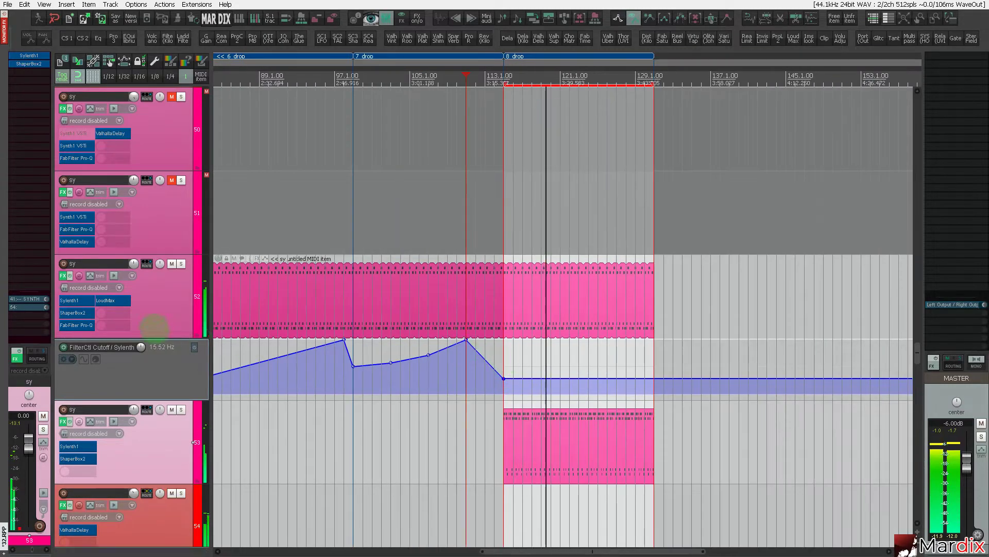
pyautogui.scroll(-7, 150, 320)
pyautogui.scroll(8, 149, 317)
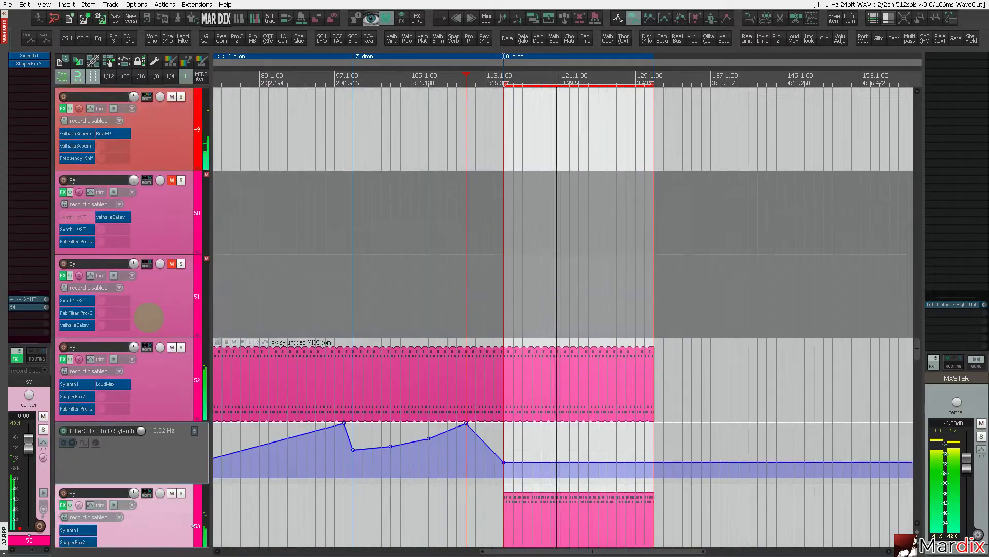
pyautogui.scroll(8, 148, 318)
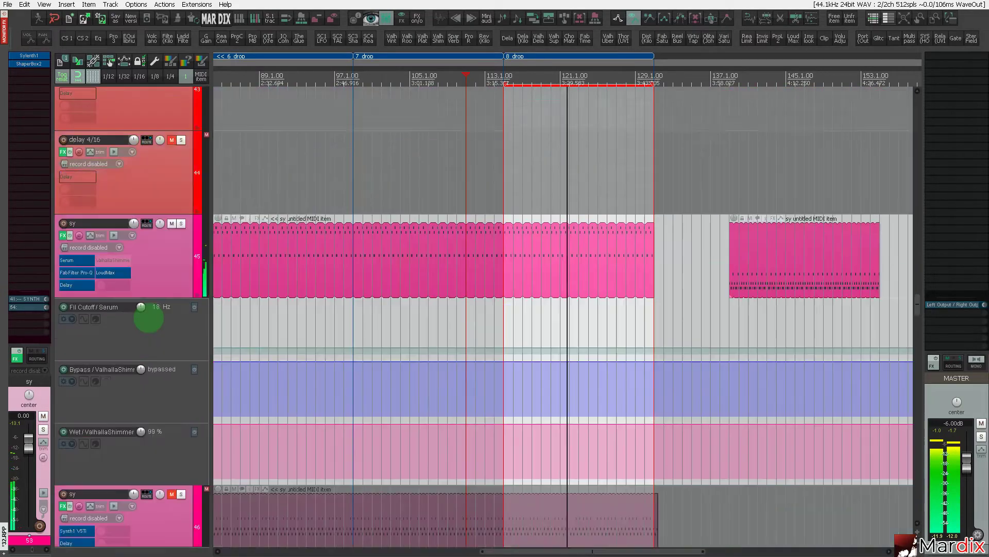
pyautogui.scroll(-3, 148, 318)
pyautogui.click(171, 327)
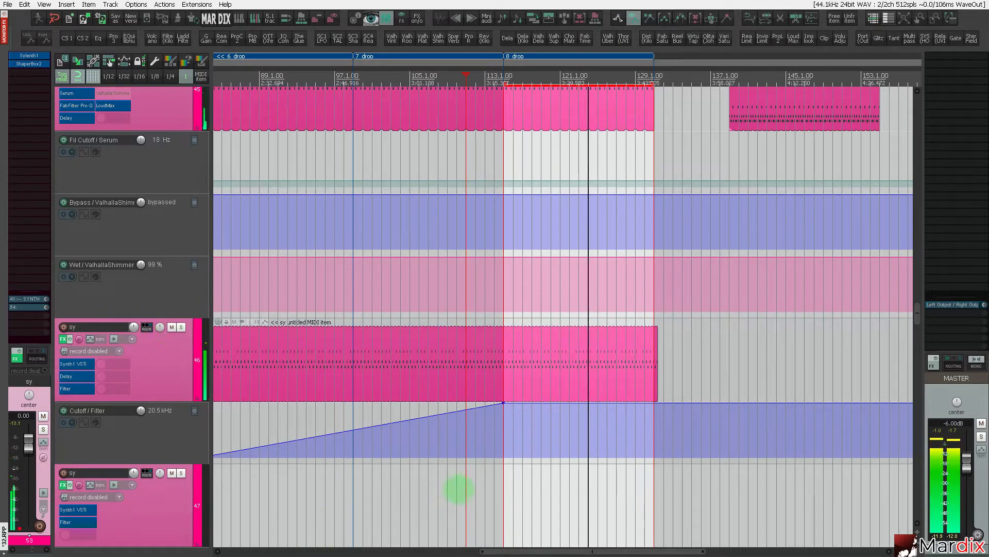
pyautogui.click(458, 488)
pyautogui.scroll(-2, 139, 428)
pyautogui.scroll(1, 141, 432)
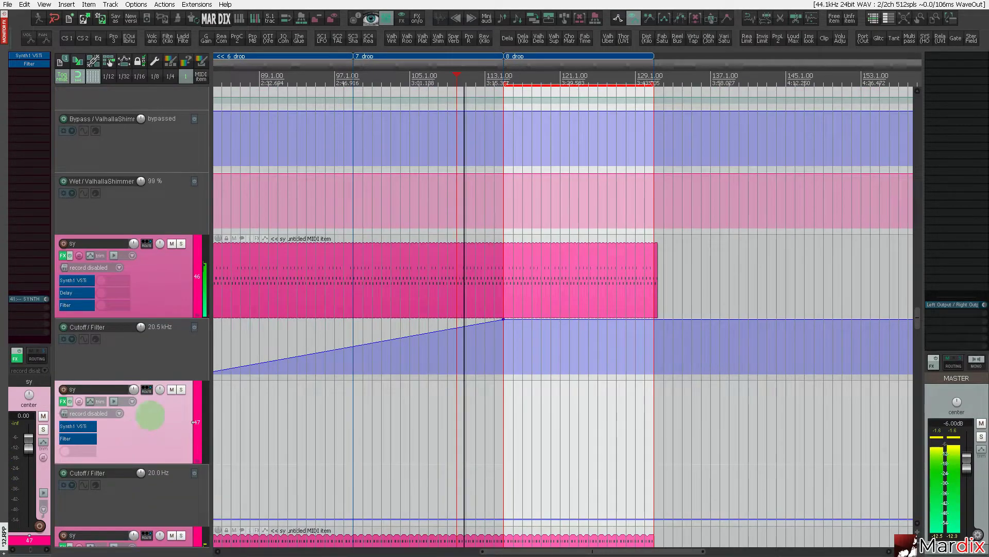
# Show sy track 46's volume envelope and ramp it from -inf dB at the 6 drop's start to 0 dB at 115.1.00.
pyautogui.click(171, 292)
pyautogui.click(29, 38)
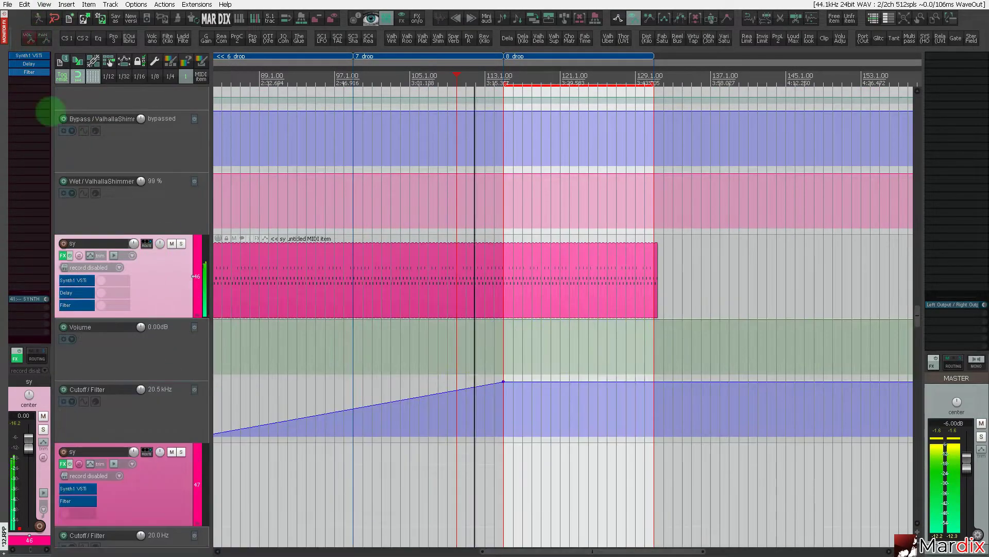
pyautogui.moveTo(420, 68); pyautogui.dragTo(570, 69)
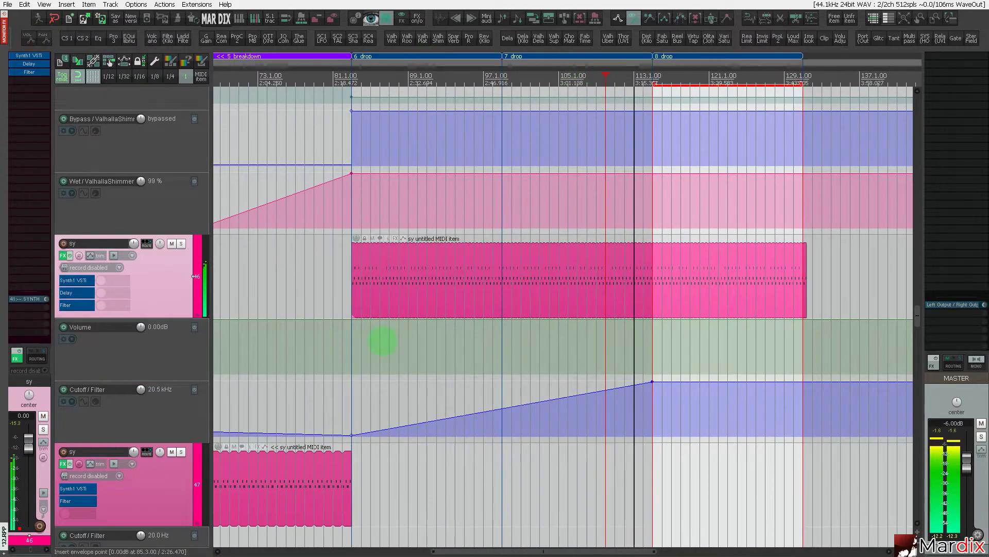
pyautogui.click(354, 349)
pyautogui.click(651, 336)
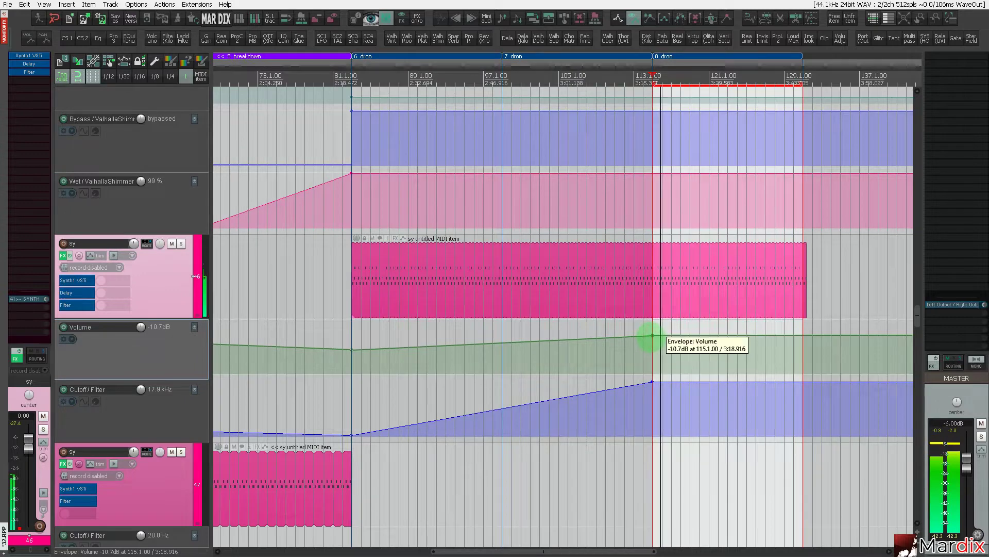
pyautogui.doubleClick(652, 337)
pyautogui.moveTo(351, 349); pyautogui.dragTo(352, 403)
pyautogui.scroll(-3, 351, 194)
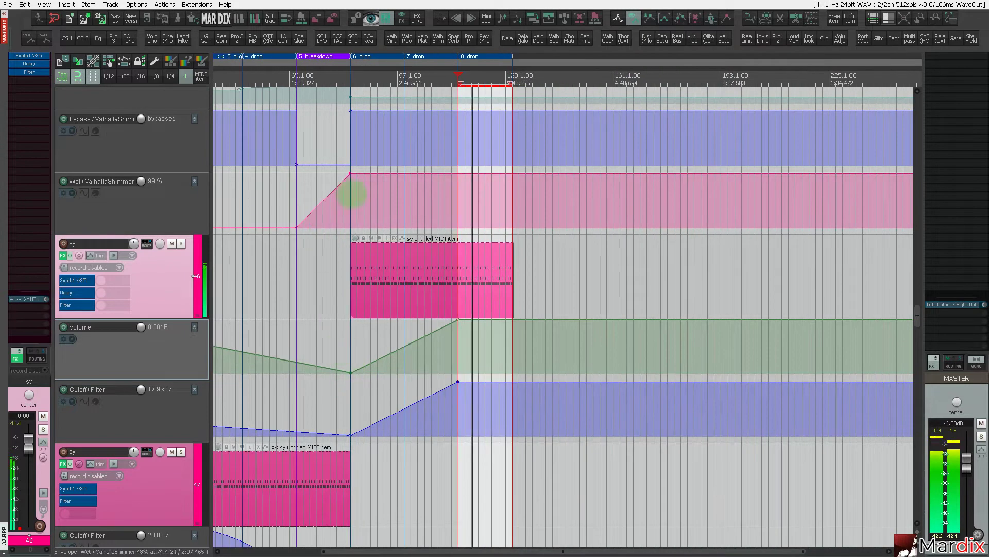
pyautogui.moveTo(400, 69); pyautogui.dragTo(571, 72)
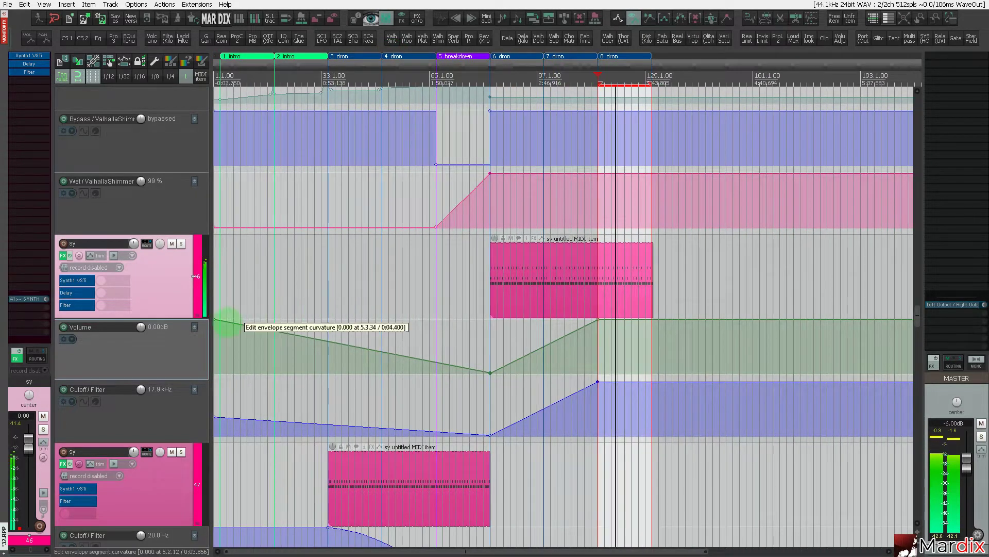
pyautogui.click(216, 294)
pyautogui.hotkey('ctrl', 'v')
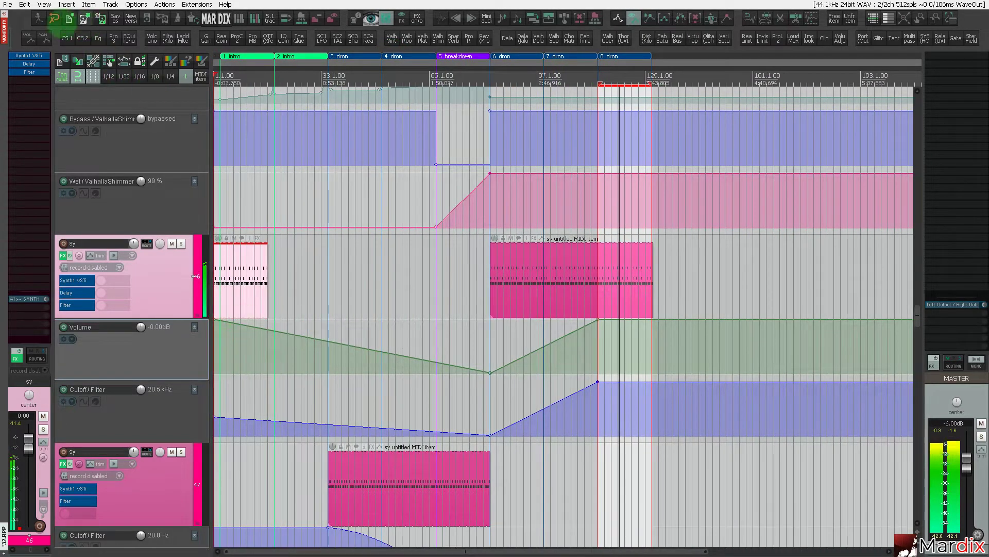
pyautogui.click(54, 19)
# Delete the project-start points from sy track 46's Volume and Cutoff / Filter envelopes.
pyautogui.keyDown('alt'); pyautogui.click(215, 319); pyautogui.keyUp('alt')
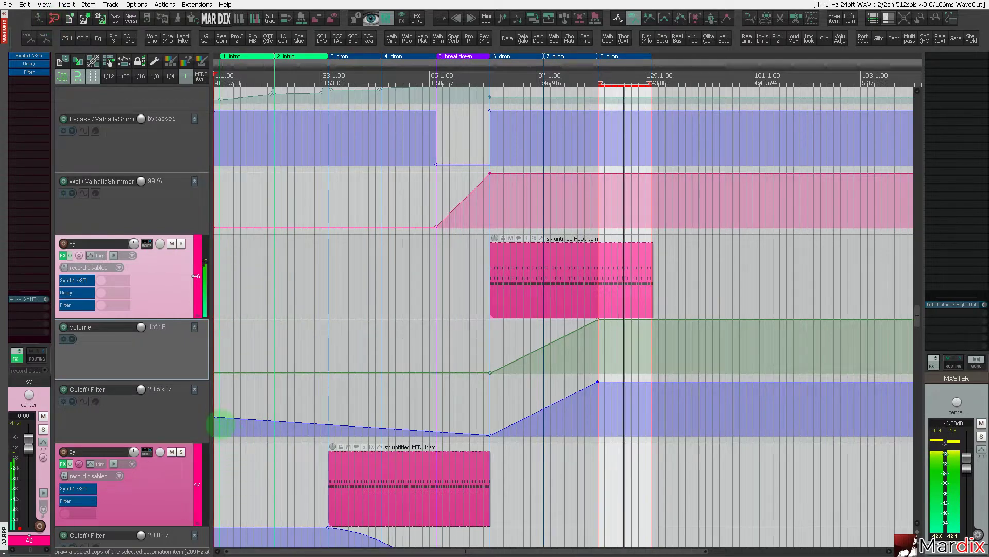
pyautogui.keyDown('alt'); pyautogui.click(216, 415); pyautogui.keyUp('alt')
pyautogui.scroll(3, 530, 364)
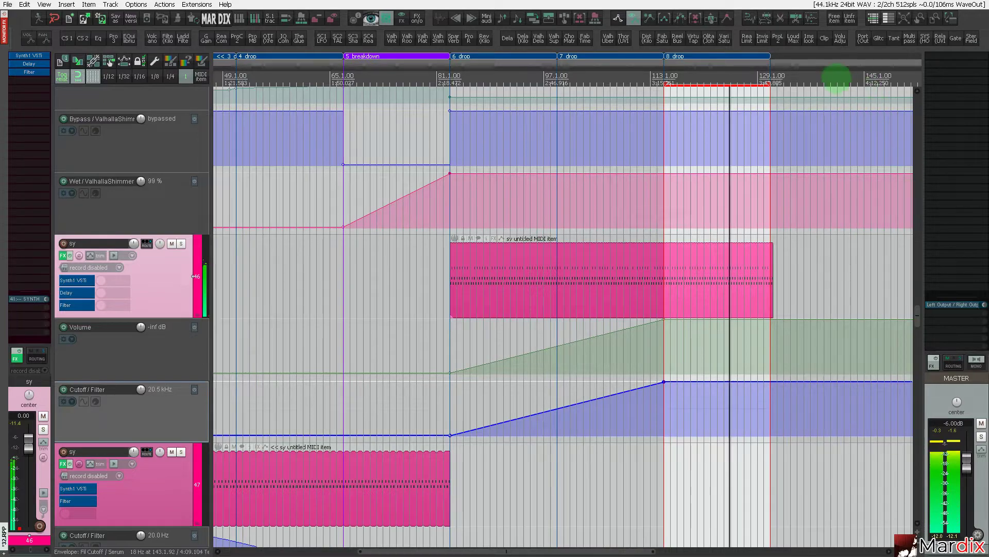
# Duplicate the 8 drop region directly after itself as the 9 drop.
pyautogui.moveTo(748, 69); pyautogui.dragTo(547, 78)
pyautogui.scroll(3, 572, 158)
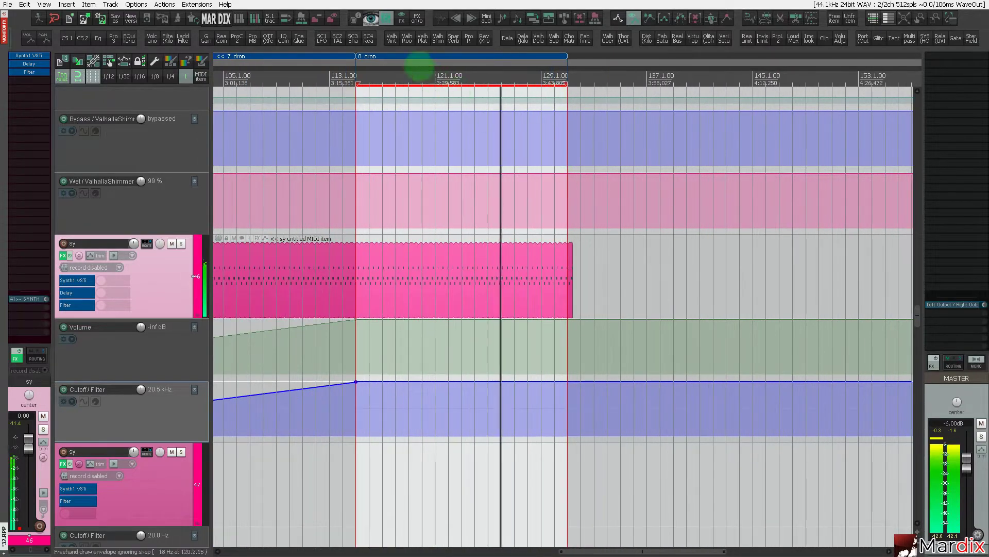
pyautogui.moveTo(419, 67); pyautogui.dragTo(629, 65)
pyautogui.scroll(-4, 627, 75)
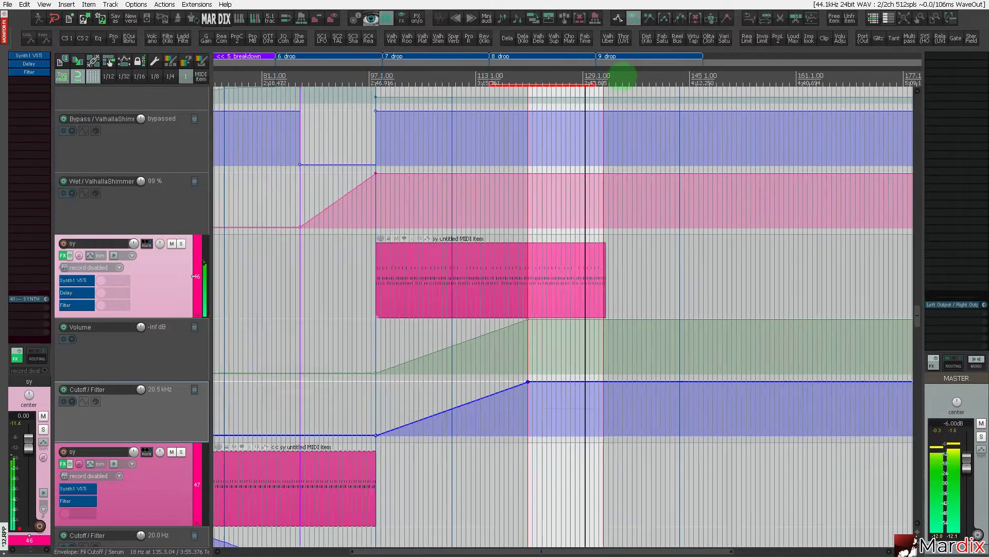
# Play the transition from the breakdown into the 6 drop and briefly solo sy track 45.
pyautogui.click(385, 261)
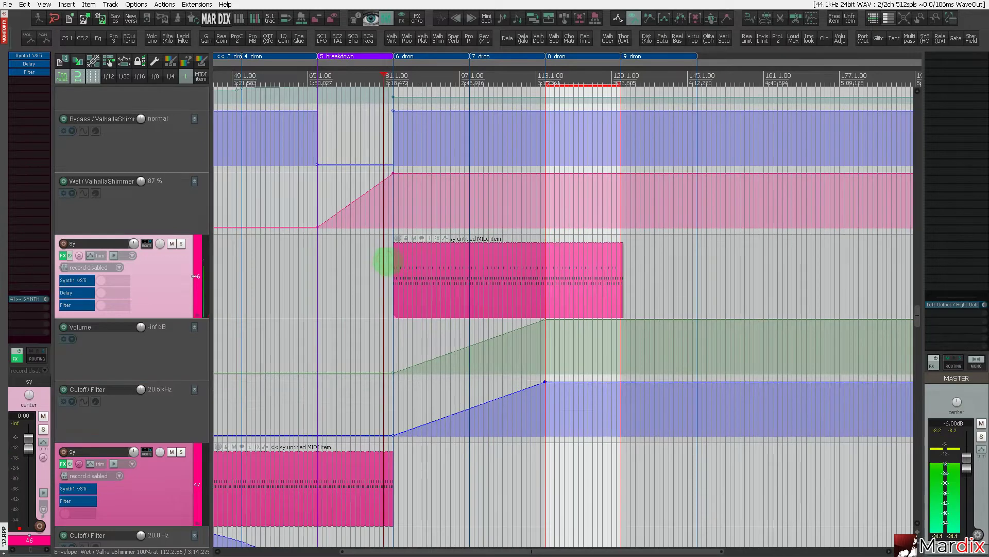
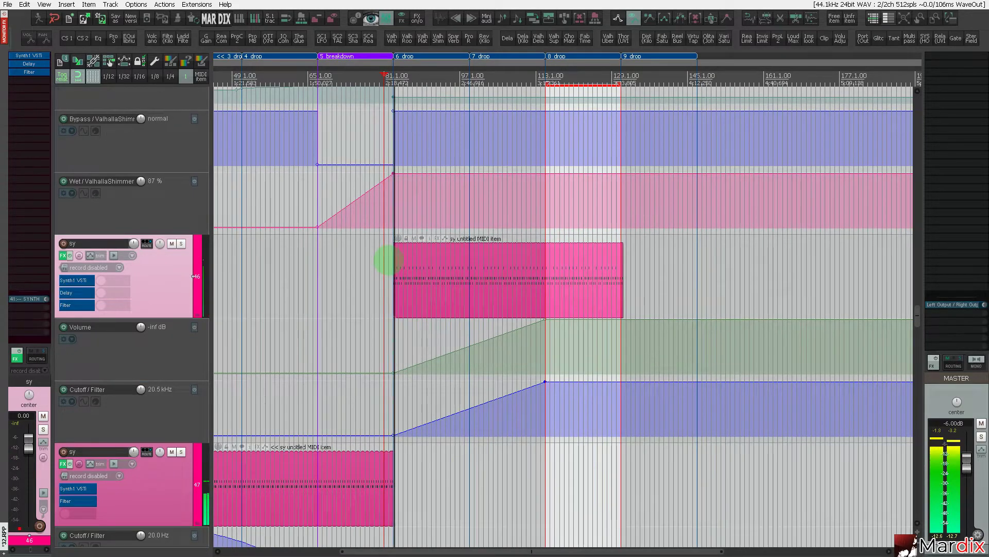
pyautogui.scroll(8, 152, 285)
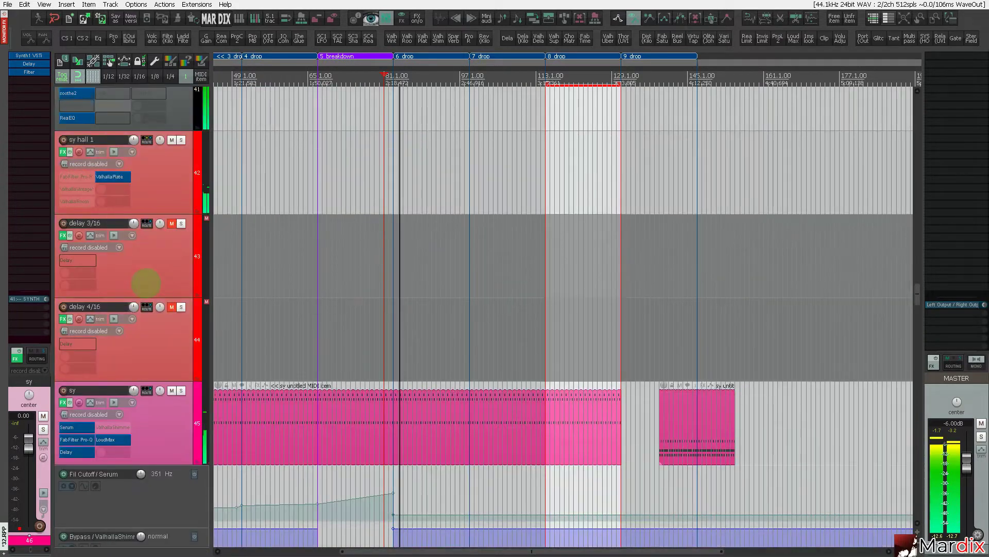
pyautogui.scroll(-3, 152, 285)
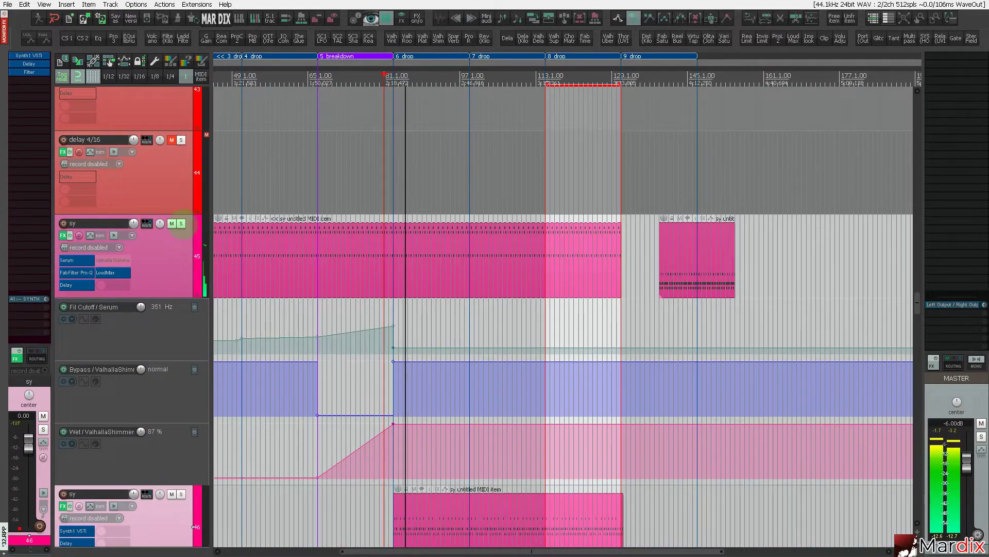
pyautogui.click(181, 223)
pyautogui.click(182, 223)
# On sy track 45, ramp Serum's filter cutoff up from 111.1.00 to the 8 drop's start and drop it to 57 Hz at 115.1.00.
pyautogui.scroll(2, 505, 318)
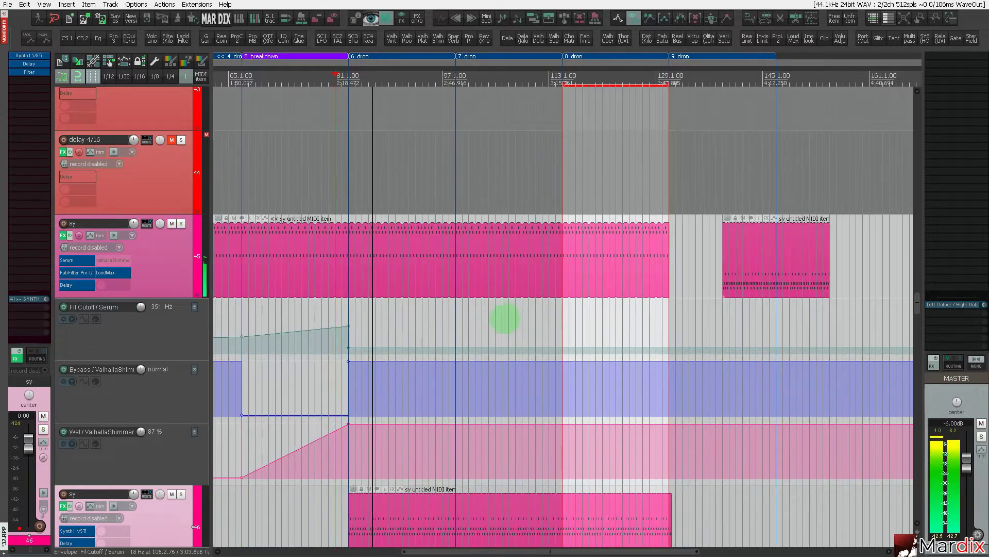
pyautogui.scroll(2, 541, 353)
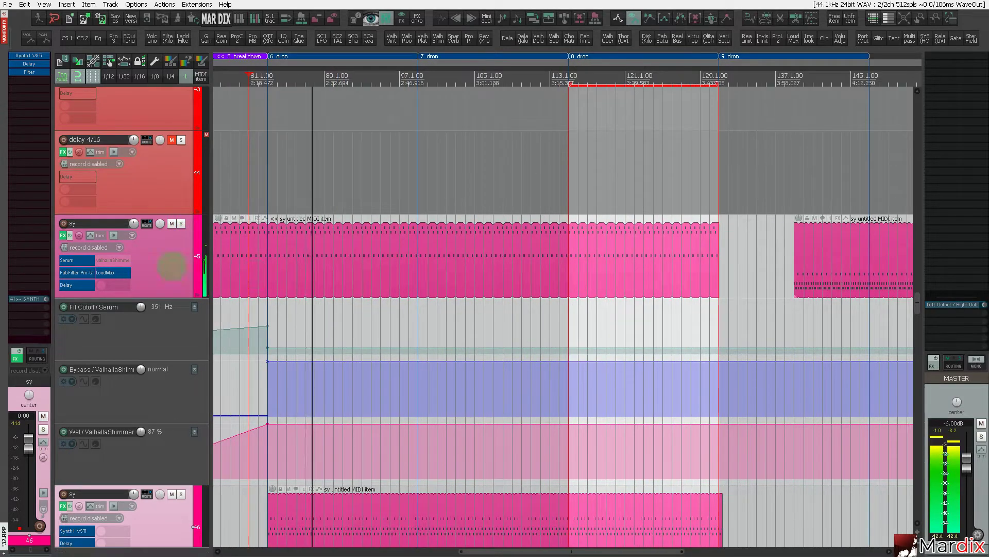
pyautogui.click(172, 265)
pyautogui.scroll(2, 545, 353)
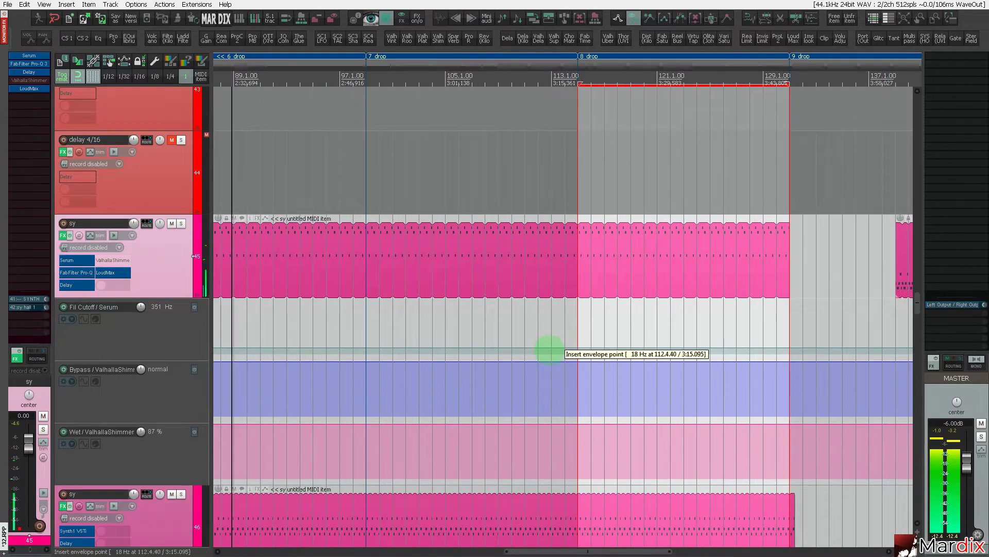
pyautogui.click(525, 348)
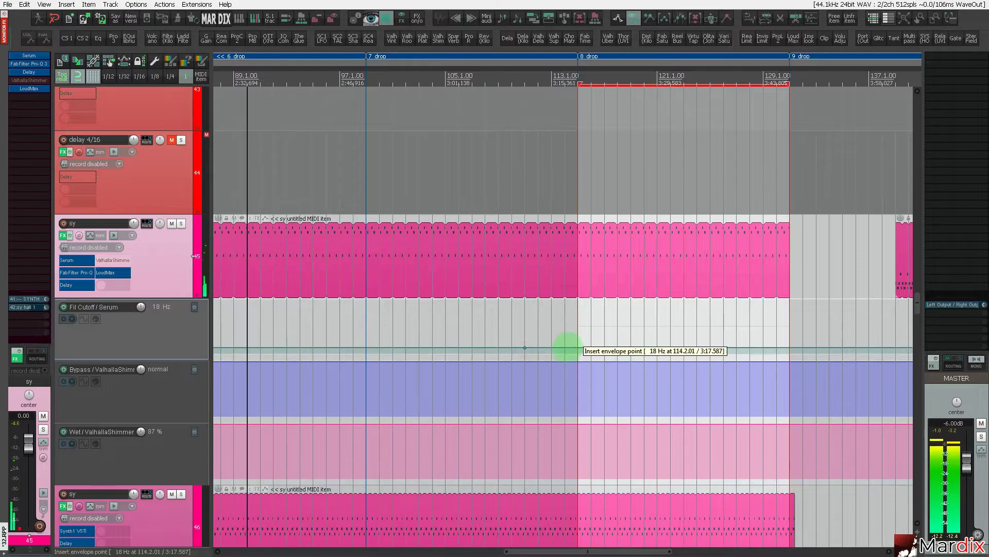
pyautogui.click(565, 348)
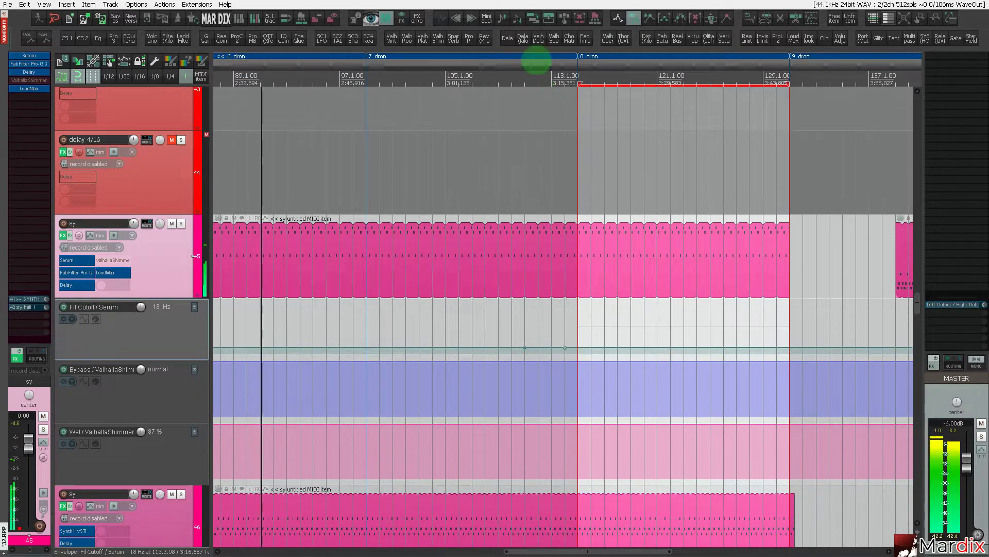
pyautogui.moveTo(524, 348); pyautogui.dragTo(574, 327)
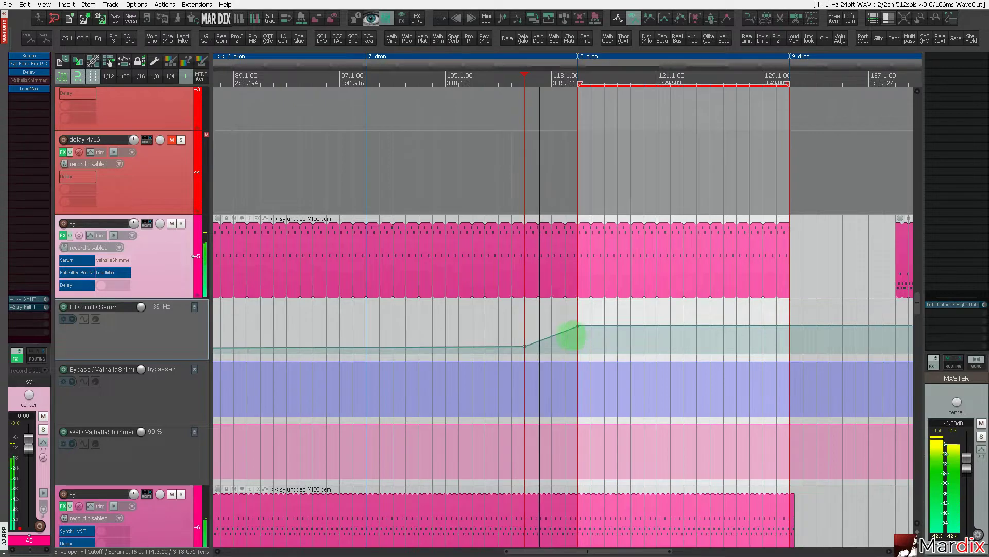
pyautogui.click(181, 223)
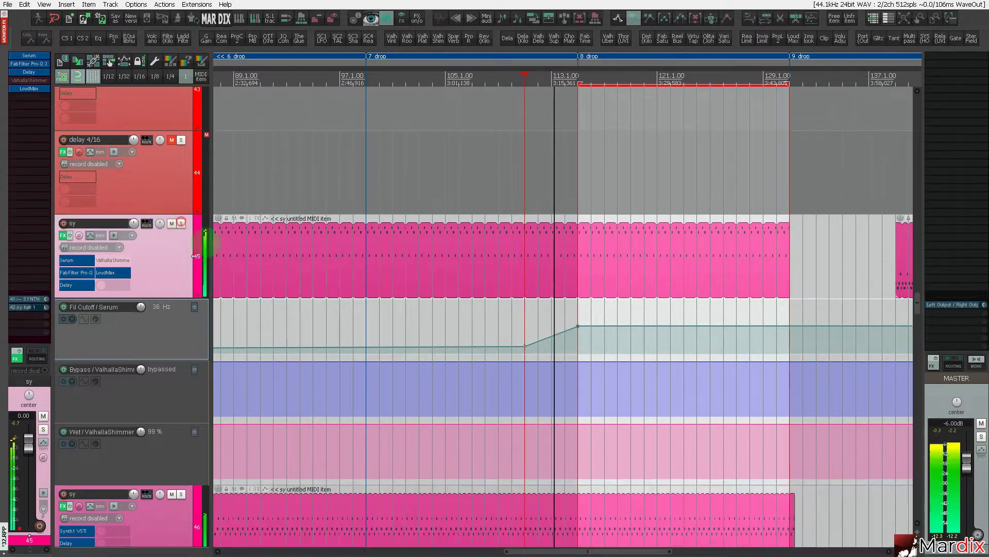
pyautogui.moveTo(592, 329); pyautogui.dragTo(582, 353)
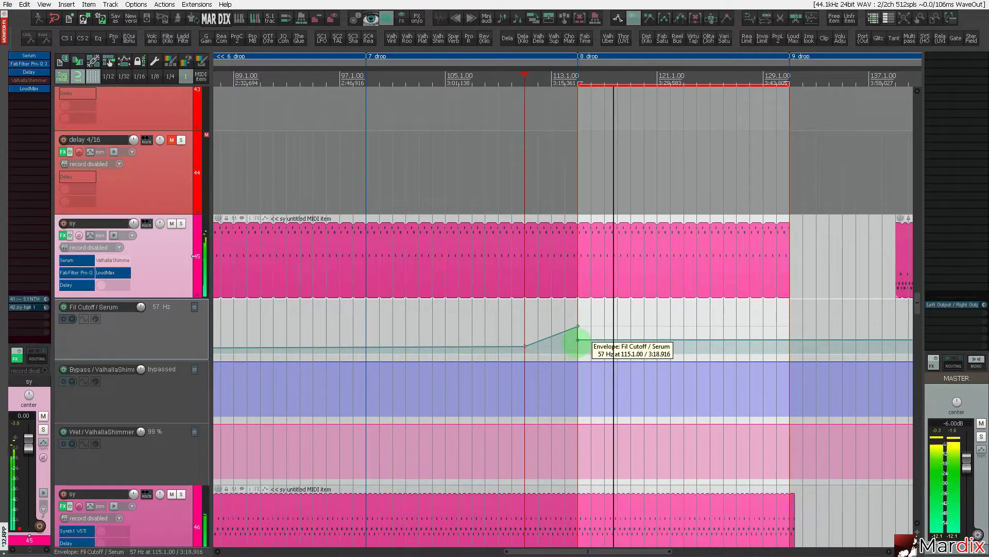
# Lower sy track 52's FilterCtl Cutoff point at the 8 drop's start to about 11 Hz.
pyautogui.scroll(-6, 154, 338)
pyautogui.scroll(-12, 143, 332)
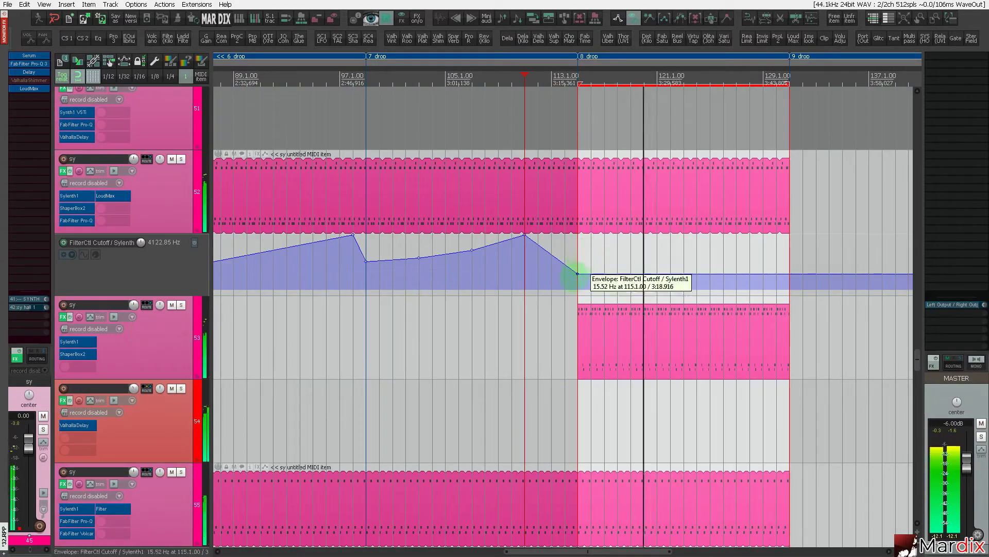
pyautogui.moveTo(578, 274); pyautogui.dragTo(578, 276)
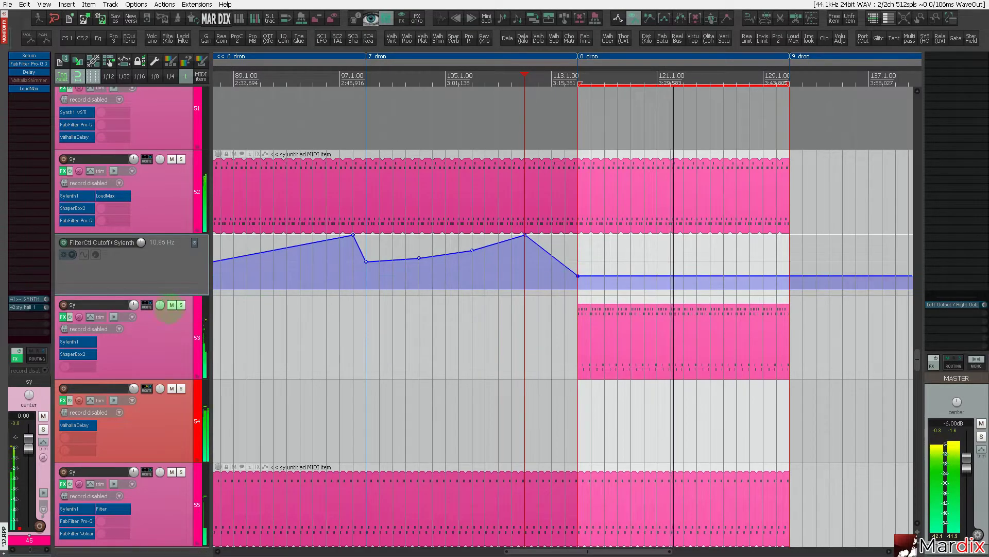
# Place a copy of the vox130TTE82023franca4-A.wav vocal on vox1 track 68 at the 8 drop's start and play into it.
pyautogui.scroll(10, 167, 308)
pyautogui.scroll(-6, 167, 307)
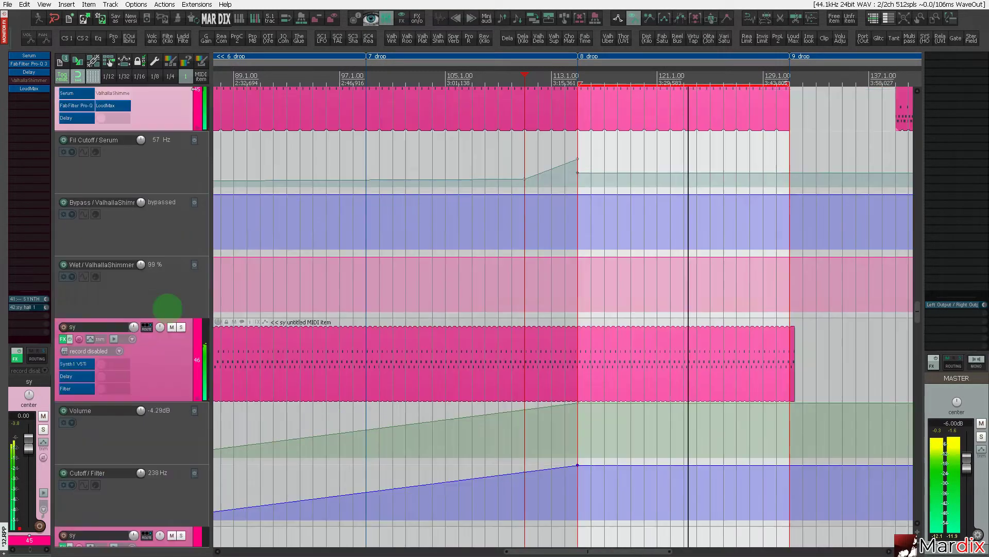
pyautogui.scroll(-15, 168, 307)
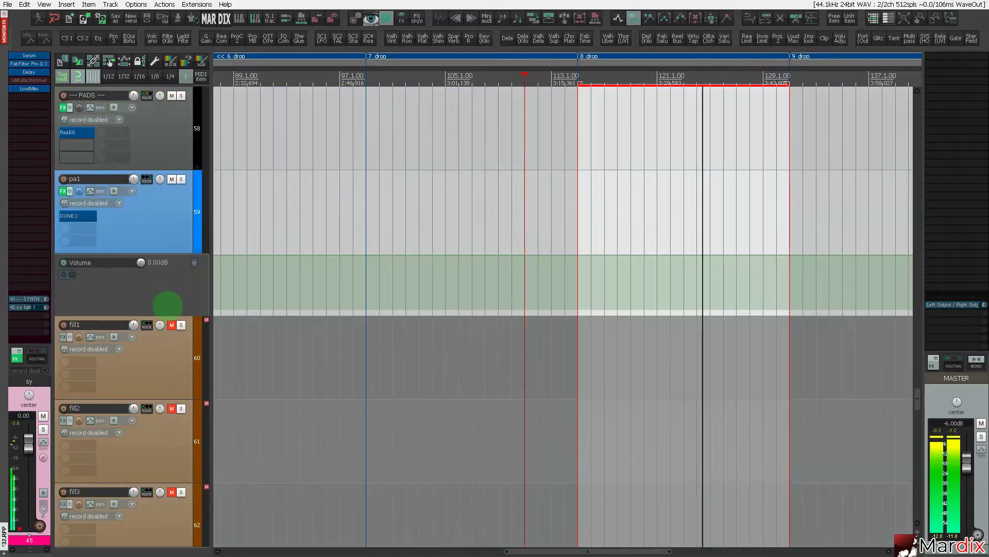
pyautogui.scroll(1, 167, 304)
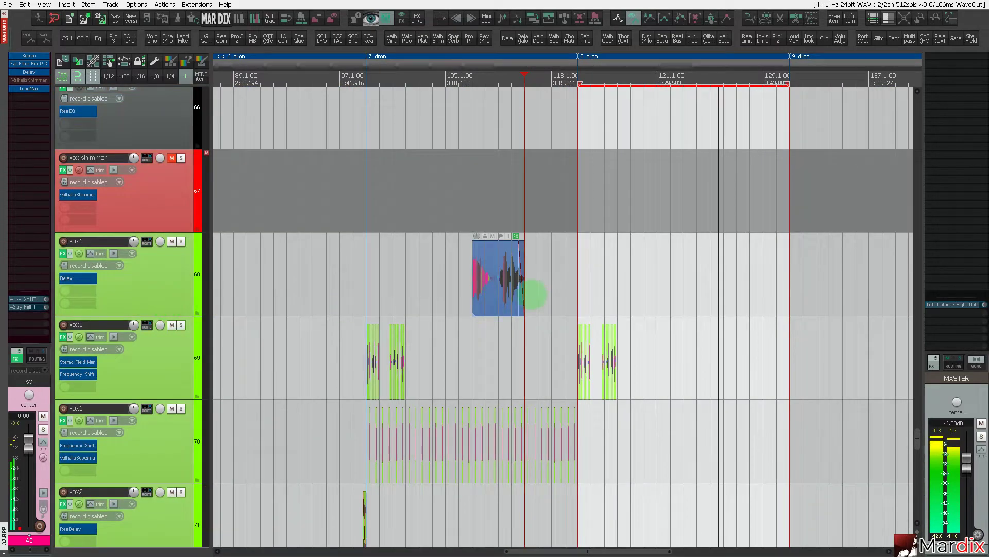
pyautogui.scroll(-2, 486, 304)
pyautogui.moveTo(268, 278); pyautogui.dragTo(531, 277)
pyautogui.scroll(3, 600, 279)
pyautogui.click(448, 271)
pyautogui.scroll(3, 447, 271)
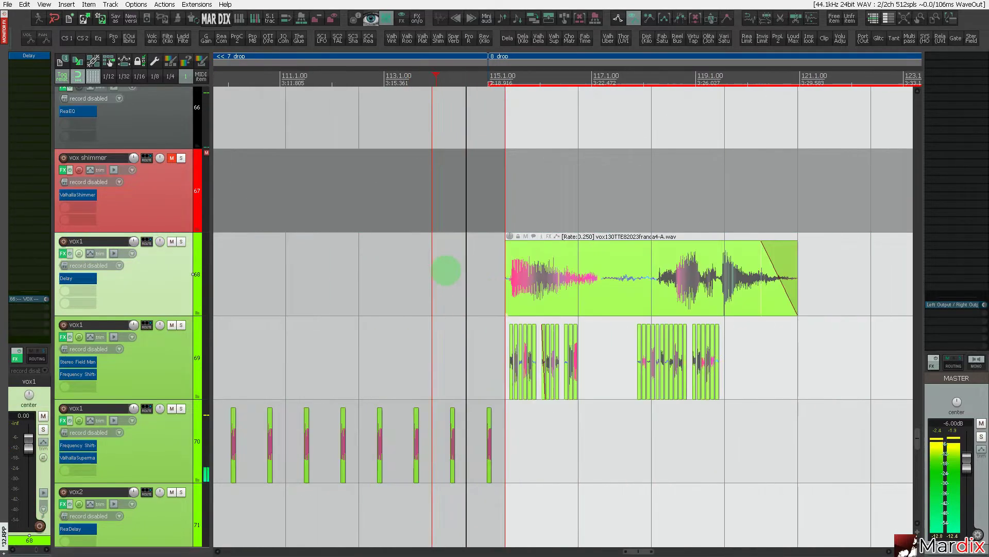
# Move the copied vocal on vox1 track 68 to start at 118.1.00, after the chopped vocals on track 69.
pyautogui.scroll(-3, 539, 276)
pyautogui.click(540, 275)
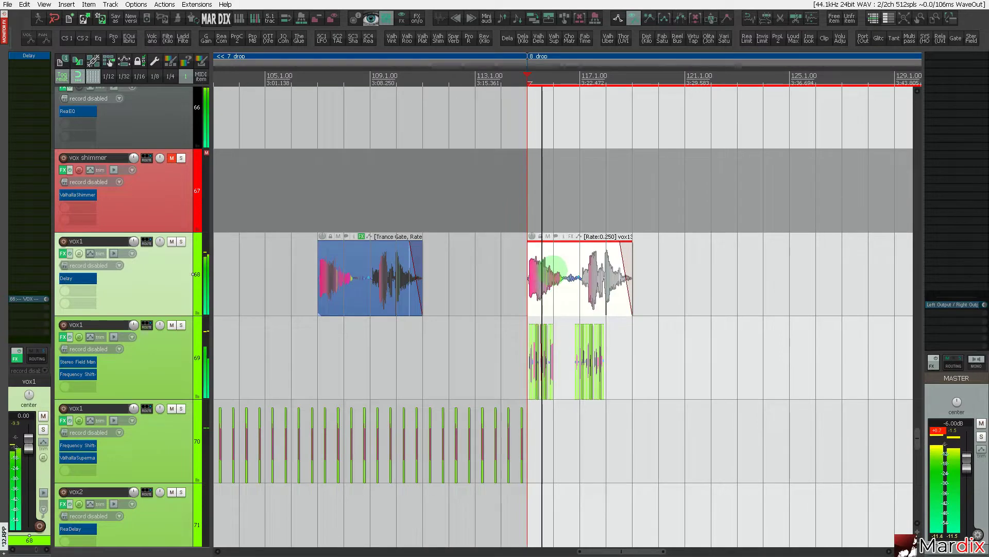
pyautogui.moveTo(540, 275); pyautogui.dragTo(619, 276)
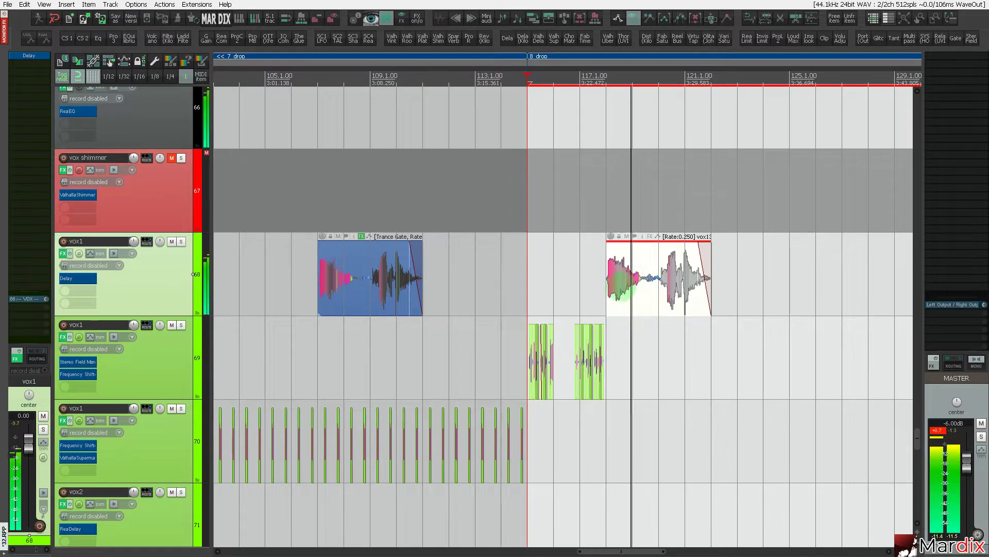
pyautogui.scroll(-2, 625, 284)
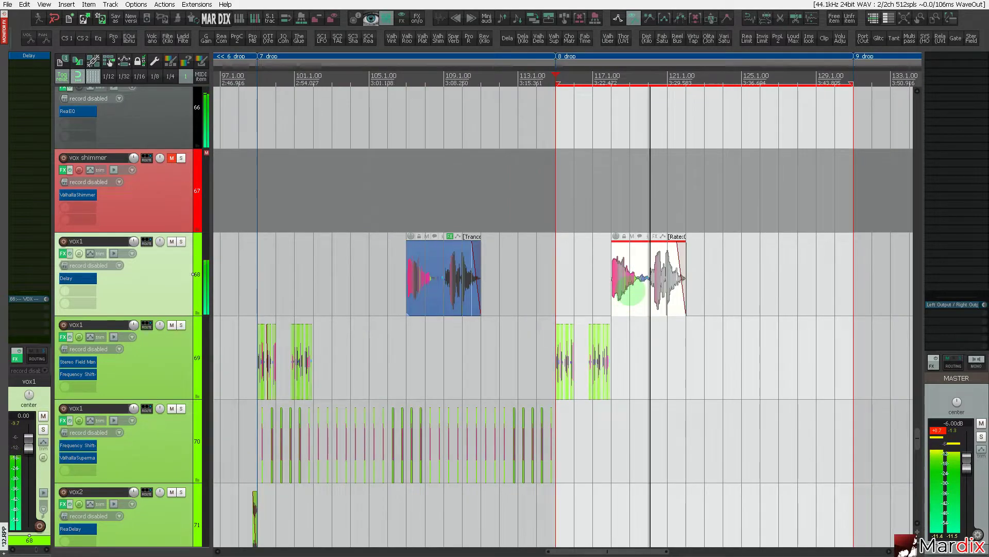
# Enable the copied vocal's pan envelope and sweep it from 100% left at 118.1.00 to fully right at 121.1.00, then play it.
pyautogui.scroll(4, 649, 288)
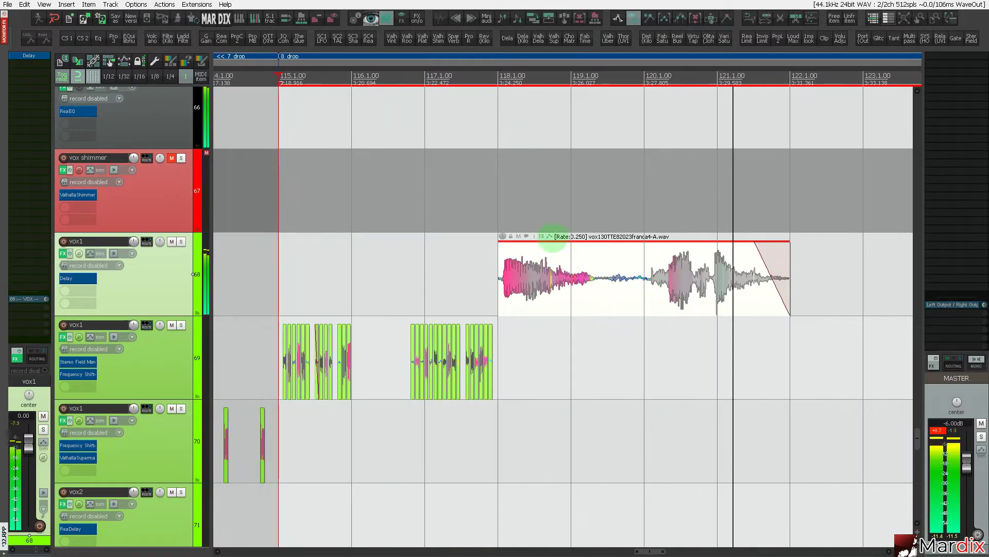
pyautogui.click(549, 236)
pyautogui.click(561, 301)
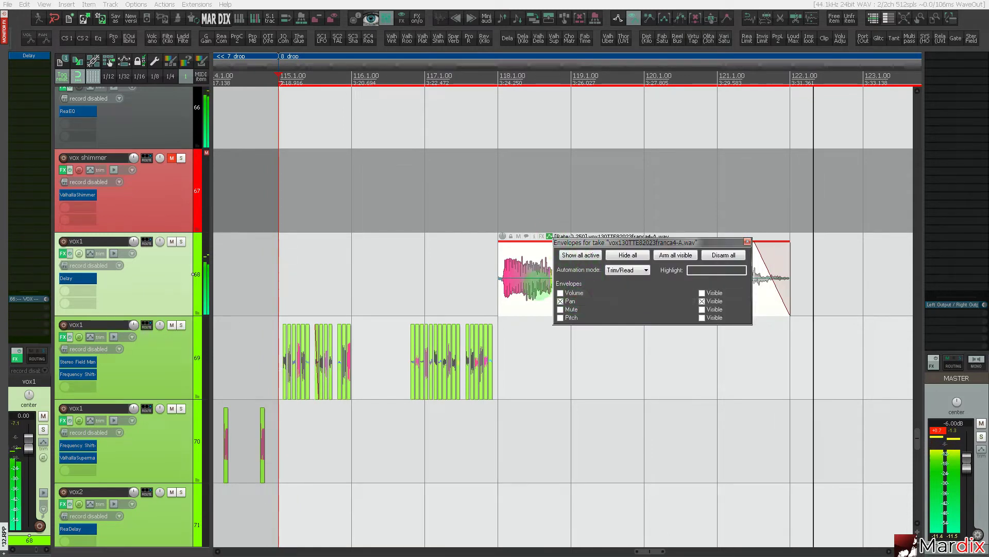
pyautogui.moveTo(503, 278); pyautogui.dragTo(499, 214)
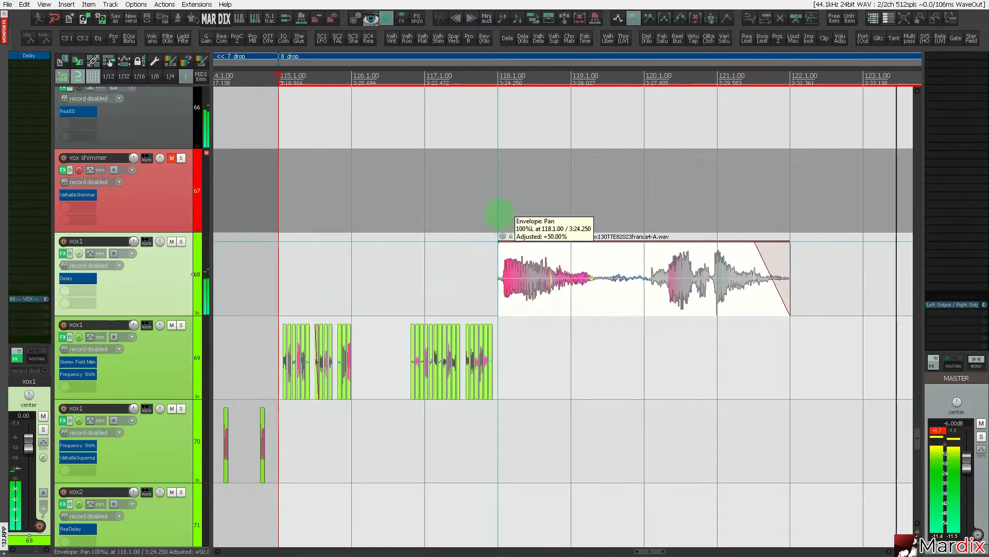
pyautogui.click(469, 261)
pyautogui.click(643, 241)
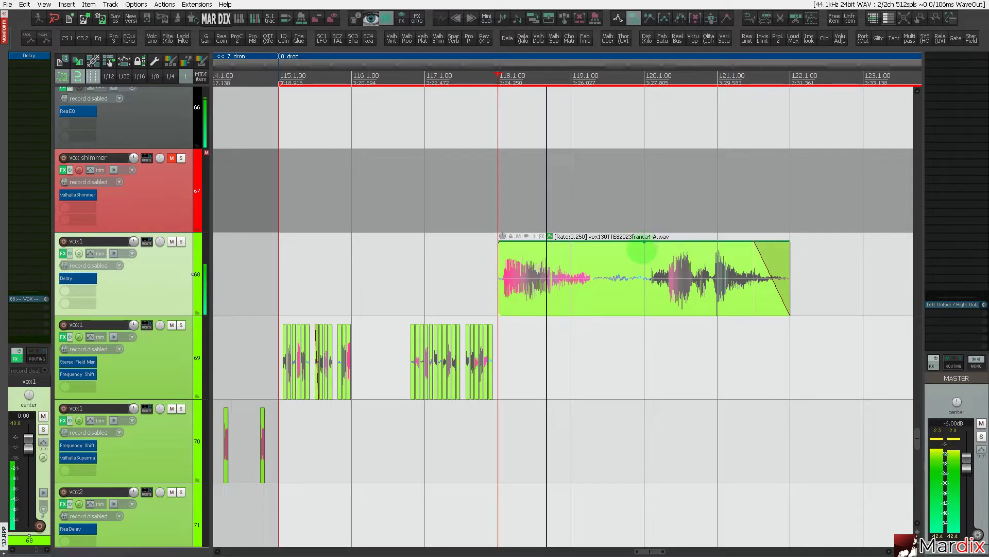
pyautogui.moveTo(643, 251); pyautogui.dragTo(670, 326)
pyautogui.click(453, 282)
pyautogui.scroll(-4, 454, 282)
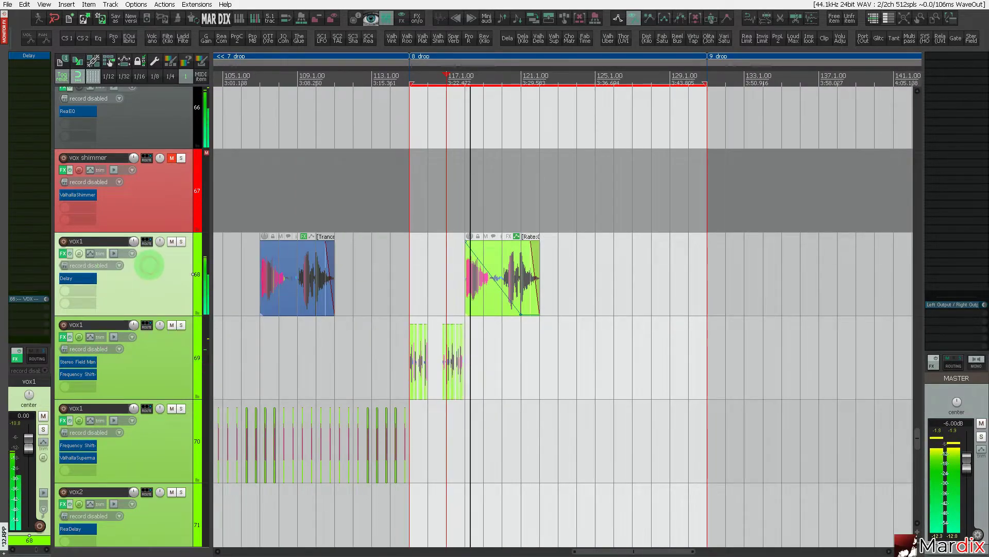
# Move sy track 45's later MIDI pattern to start at the 9 drop's end and extend the main pattern up to it.
pyautogui.scroll(7, 149, 265)
pyautogui.scroll(10, 149, 266)
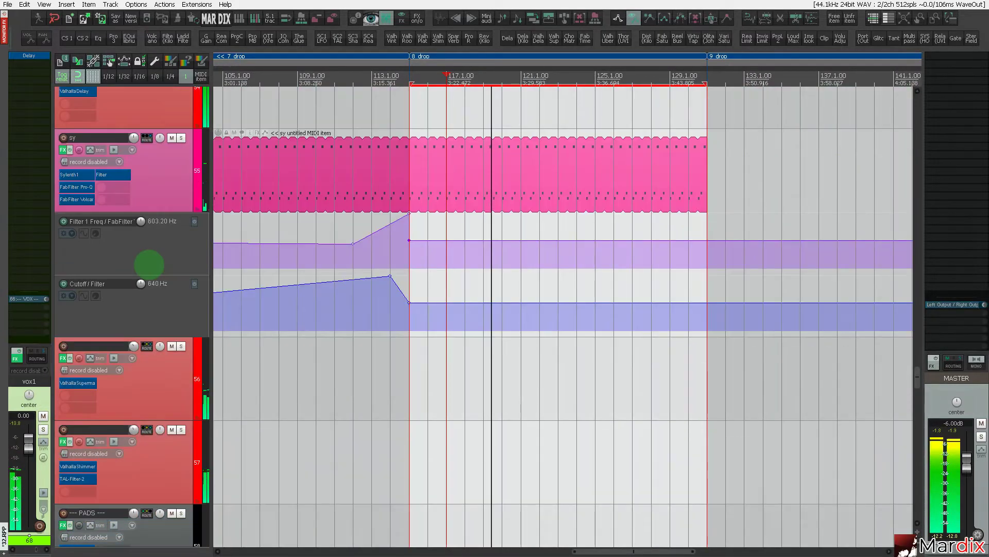
pyautogui.scroll(8, 149, 265)
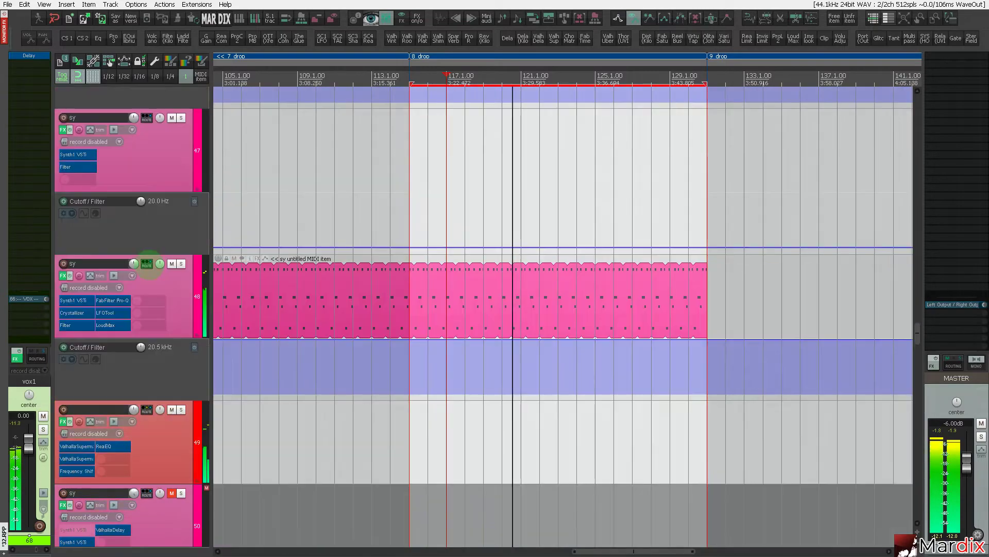
pyautogui.scroll(4, 149, 265)
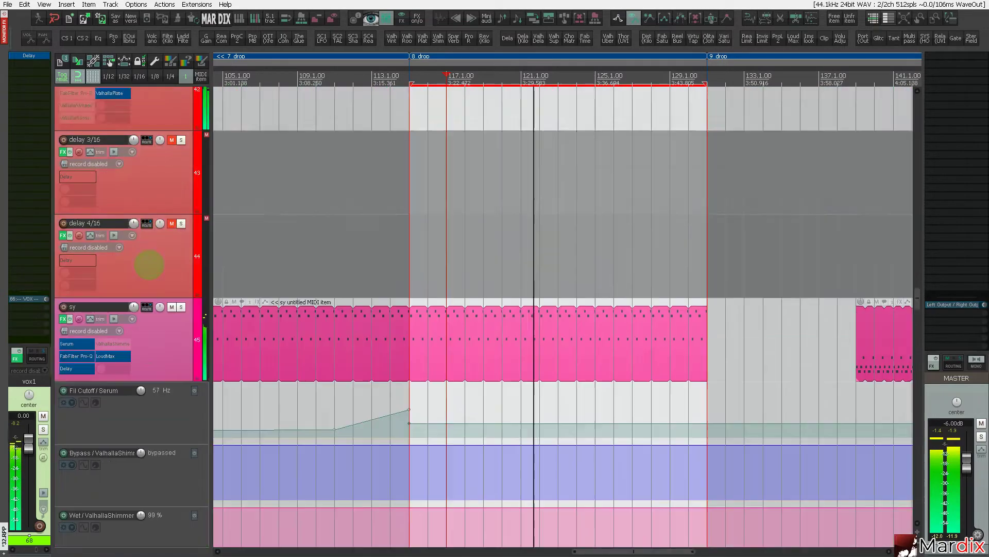
pyautogui.scroll(-5, 374, 249)
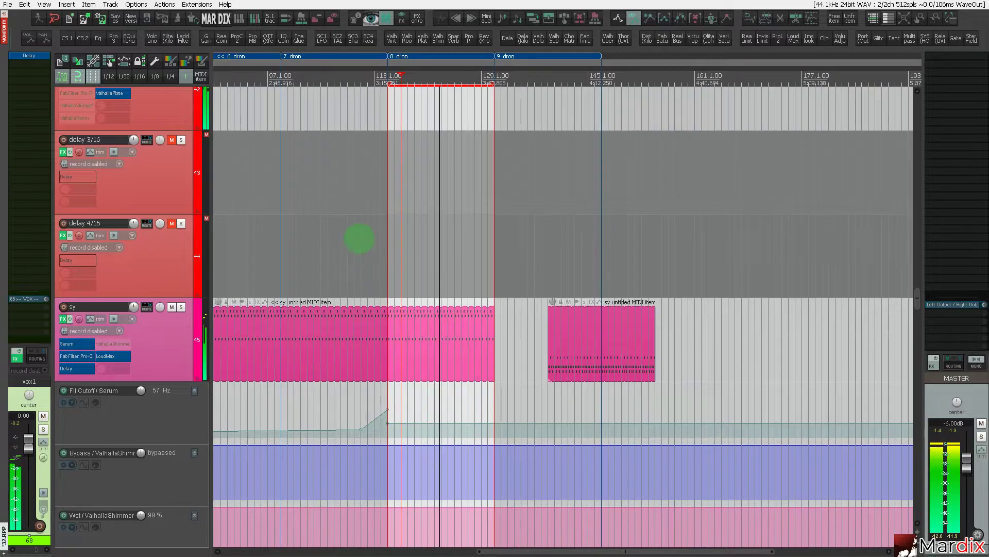
pyautogui.scroll(3, 360, 238)
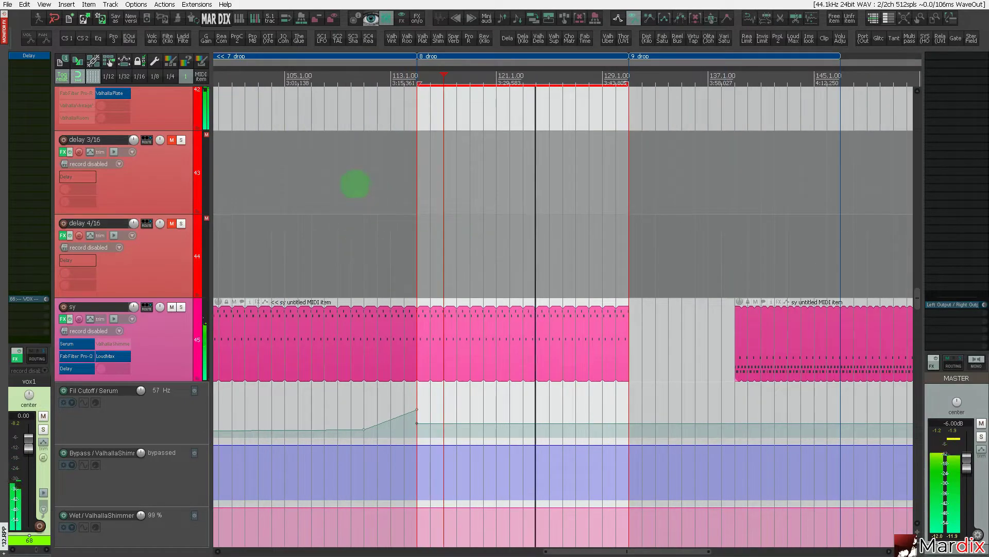
pyautogui.click(495, 347)
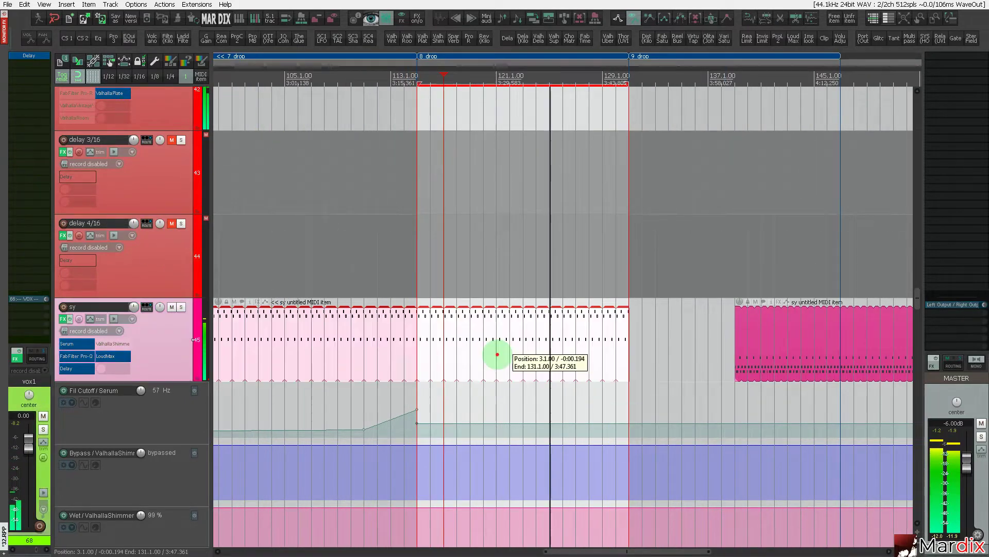
pyautogui.click(748, 341)
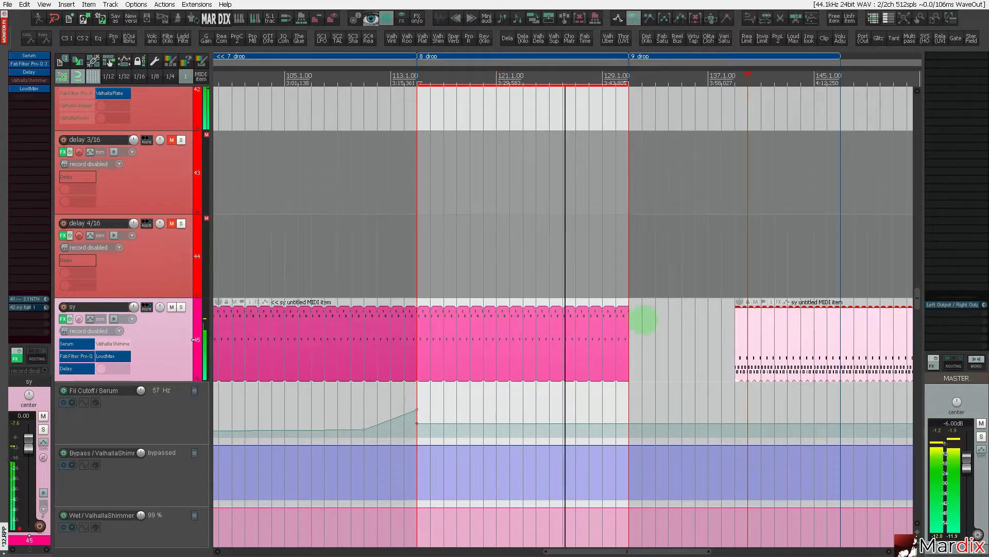
pyautogui.scroll(-8, 644, 319)
pyautogui.scroll(10, 519, 316)
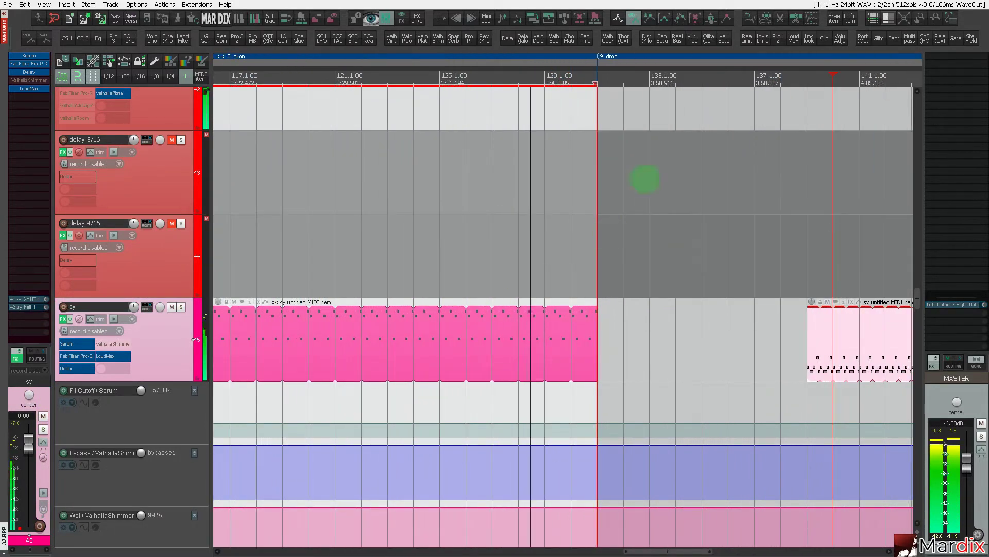
pyautogui.scroll(-3, 660, 203)
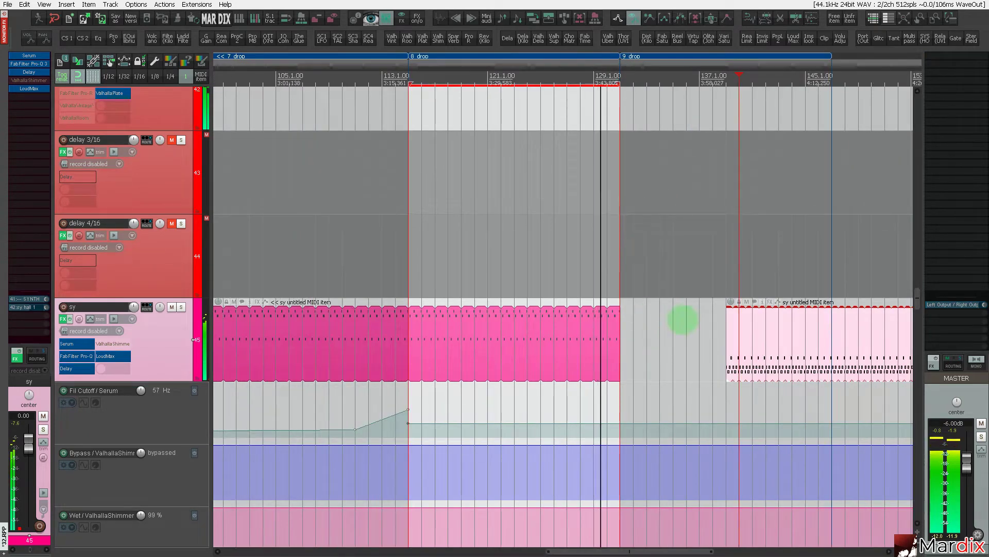
pyautogui.click(600, 335)
pyautogui.click(756, 338)
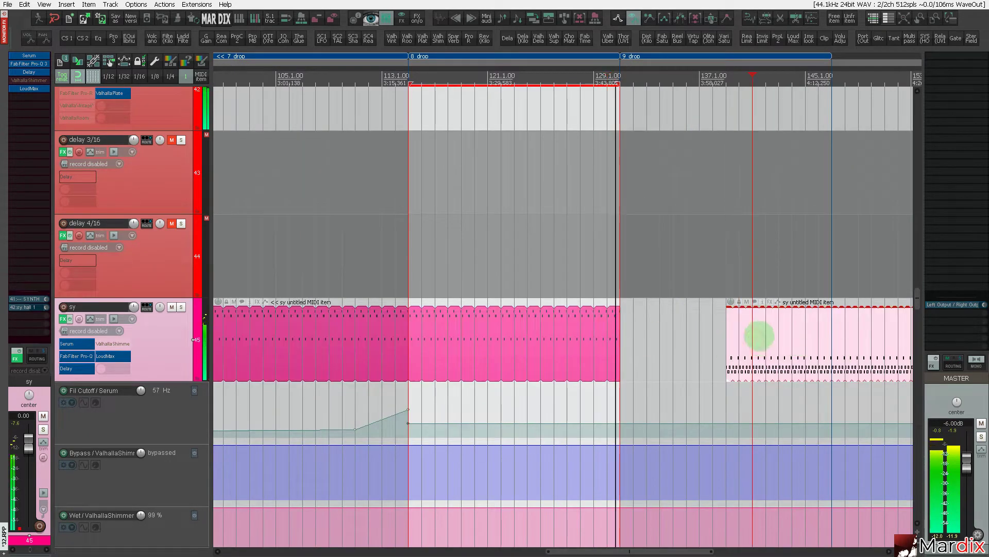
pyautogui.moveTo(758, 336); pyautogui.dragTo(862, 334)
pyautogui.click(584, 327)
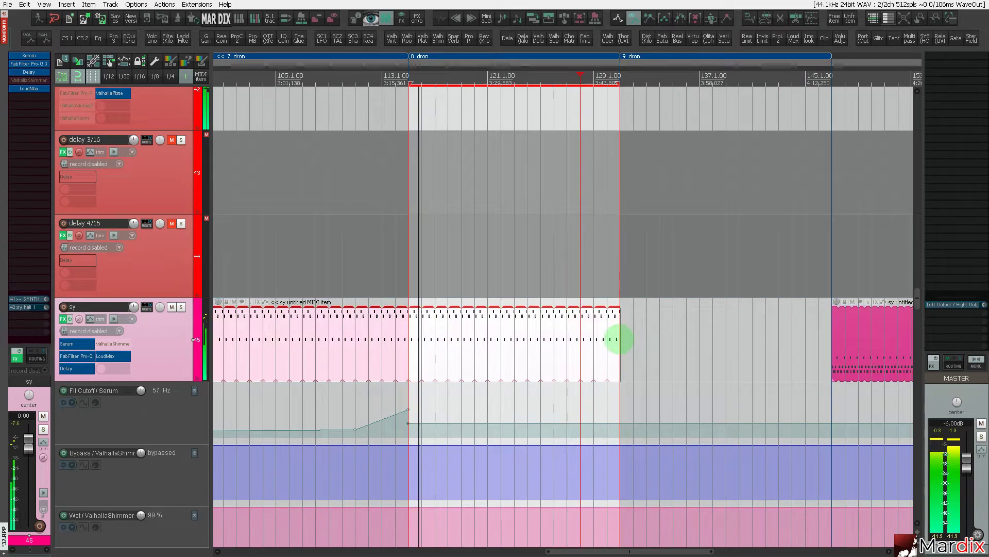
pyautogui.moveTo(618, 338); pyautogui.dragTo(806, 341)
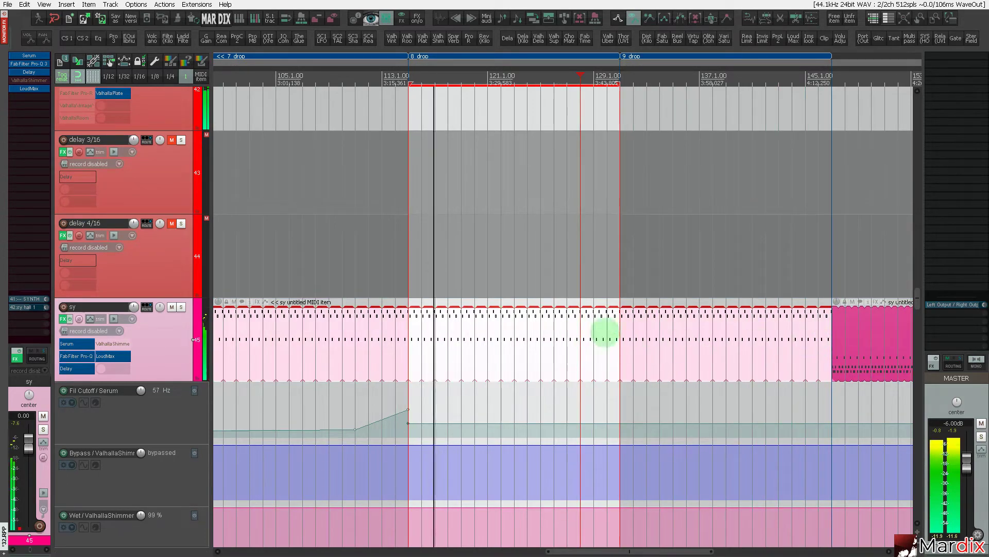
# Extend the MIDI patterns on the sub and ba1 tracks together to the 9 drop's end.
pyautogui.scroll(10, 650, 345)
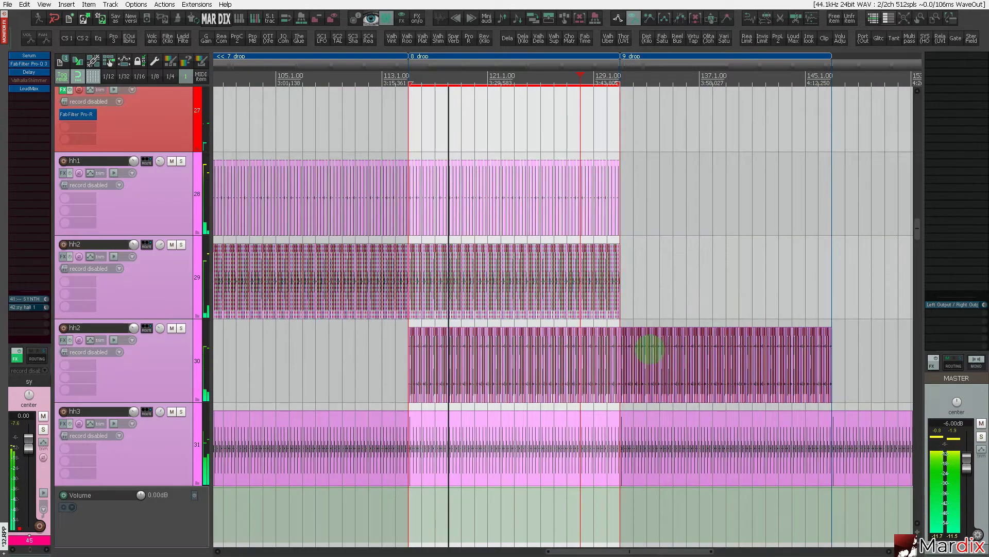
pyautogui.scroll(10, 649, 349)
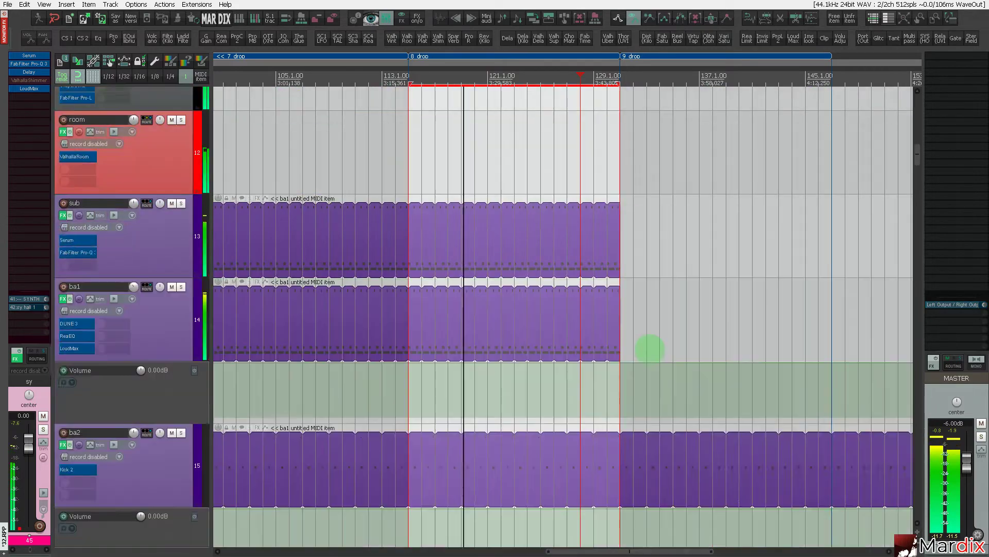
pyautogui.scroll(3, 650, 349)
pyautogui.scroll(-5, 631, 349)
pyautogui.click(591, 253)
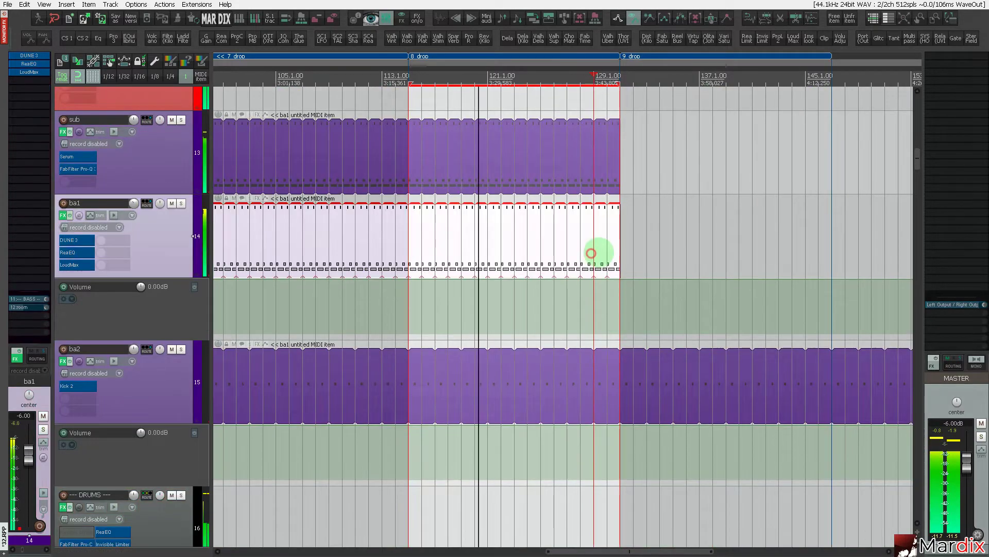
pyautogui.keyDown('ctrl'); pyautogui.click(614, 170); pyautogui.keyUp('ctrl')
pyautogui.moveTo(614, 170); pyautogui.dragTo(828, 177)
# Shorten the kick1 MIDI pattern to end at the 9 drop's start and play from just before that point.
pyautogui.scroll(6, 161, 260)
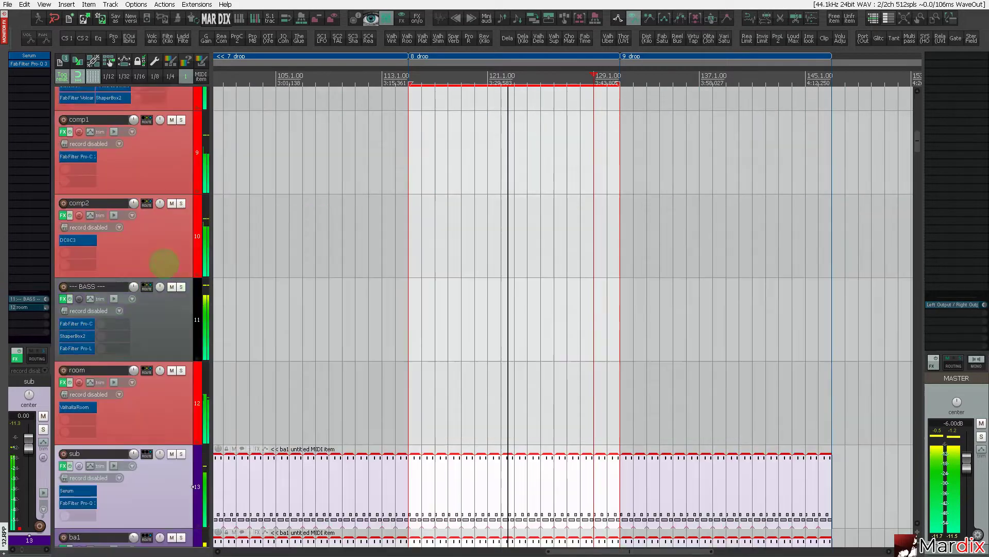
pyautogui.scroll(4, 164, 264)
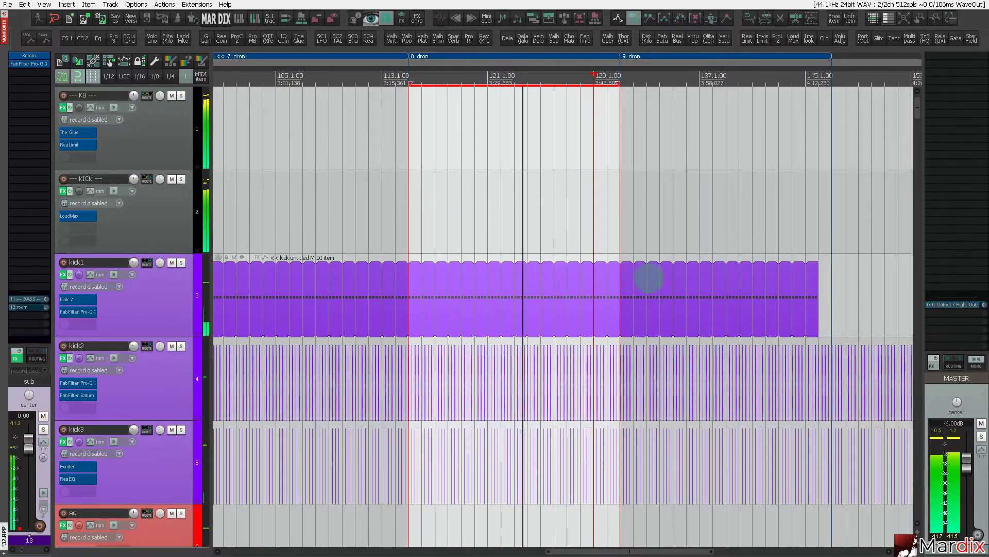
pyautogui.click(777, 285)
pyautogui.moveTo(815, 292); pyautogui.dragTo(622, 288)
pyautogui.click(596, 225)
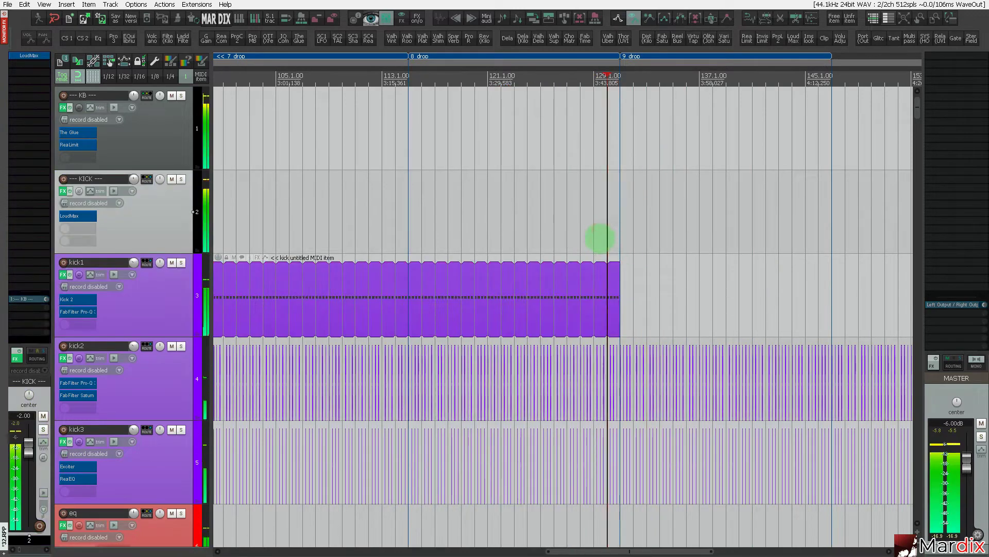
# Extend the MIDI pattern on sy track 46 to the end of the 9 drop at 147.1.00.
pyautogui.scroll(-4, 600, 243)
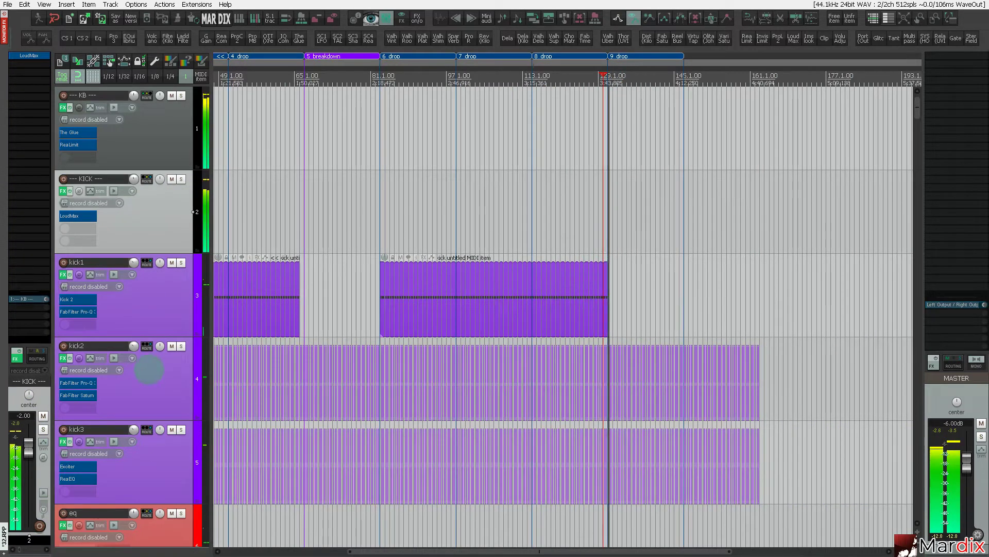
pyautogui.scroll(-12, 149, 369)
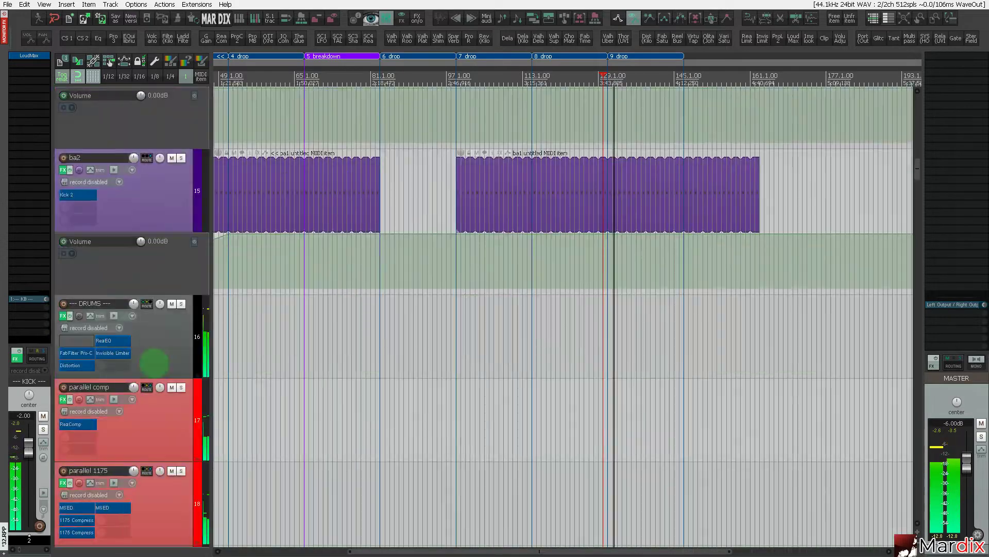
pyautogui.scroll(-12, 154, 363)
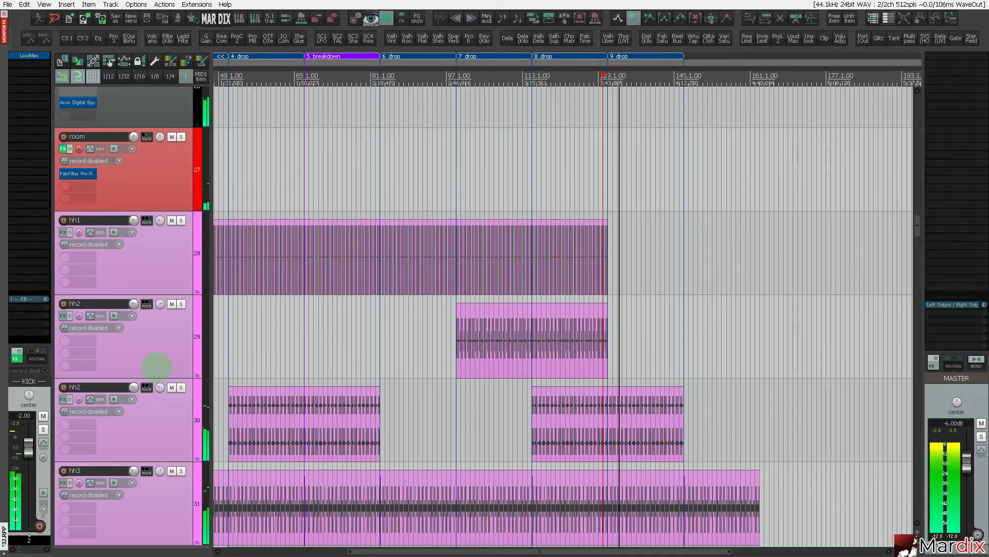
pyautogui.scroll(-12, 157, 368)
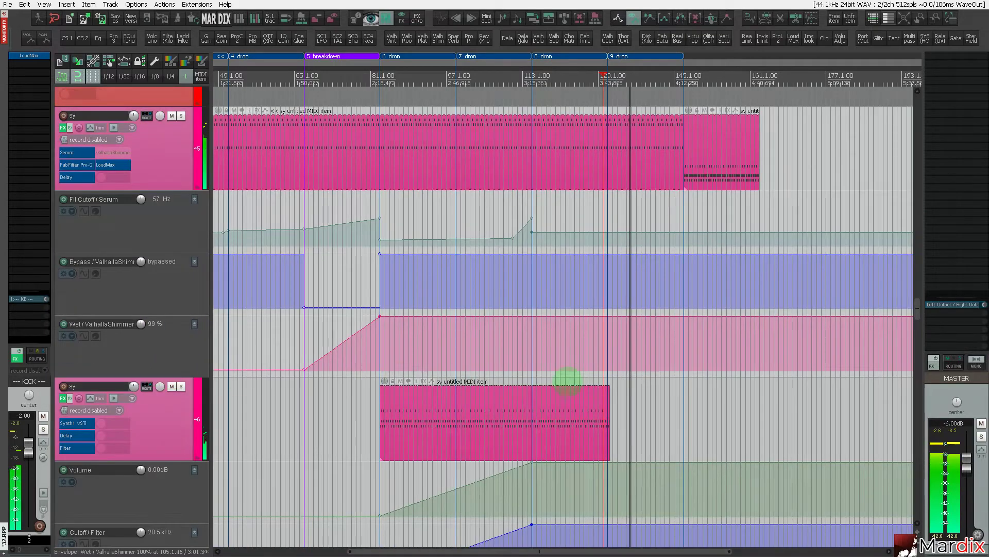
pyautogui.scroll(3, 641, 409)
pyautogui.click(550, 424)
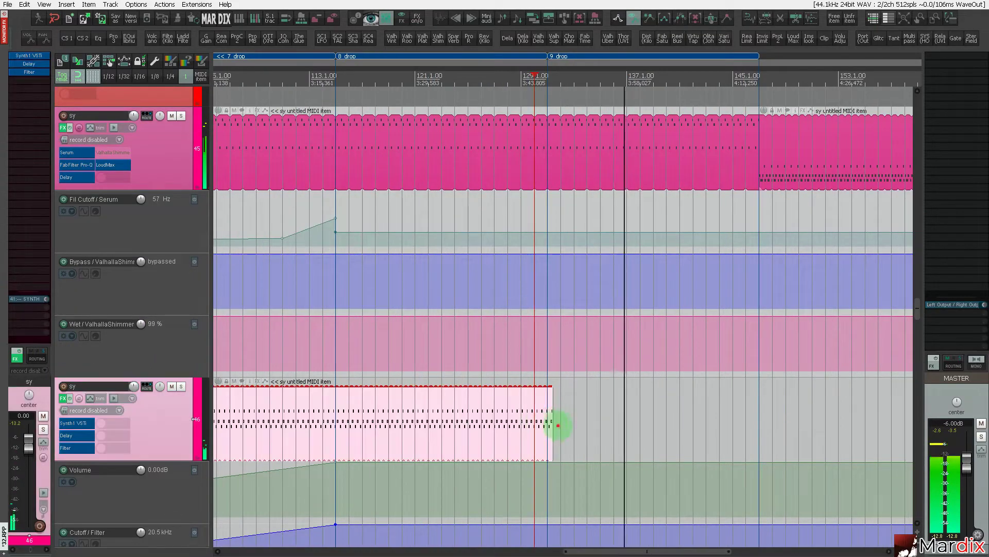
pyautogui.moveTo(558, 425); pyautogui.dragTo(586, 423)
pyautogui.moveTo(757, 437)
pyautogui.mouseDown()
pyautogui.moveTo(761, 431)
pyautogui.moveTo(742, 423)
pyautogui.mouseUp()
pyautogui.scroll(5, 762, 429)
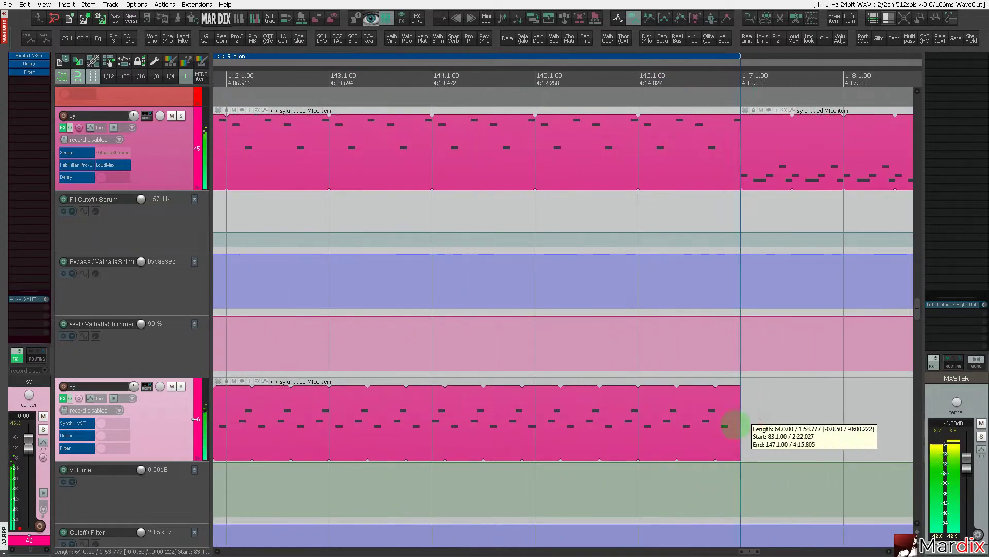
# Extend sy track 48's MIDI pattern from the 9 drop's start to its end.
pyautogui.scroll(-6, 742, 424)
pyautogui.scroll(-5, 147, 393)
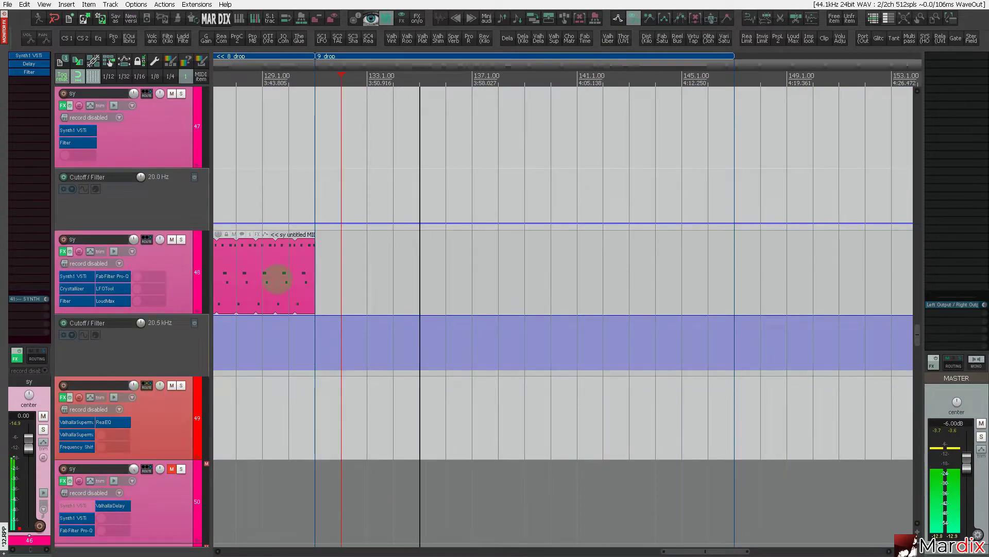
pyautogui.moveTo(315, 280); pyautogui.dragTo(732, 289)
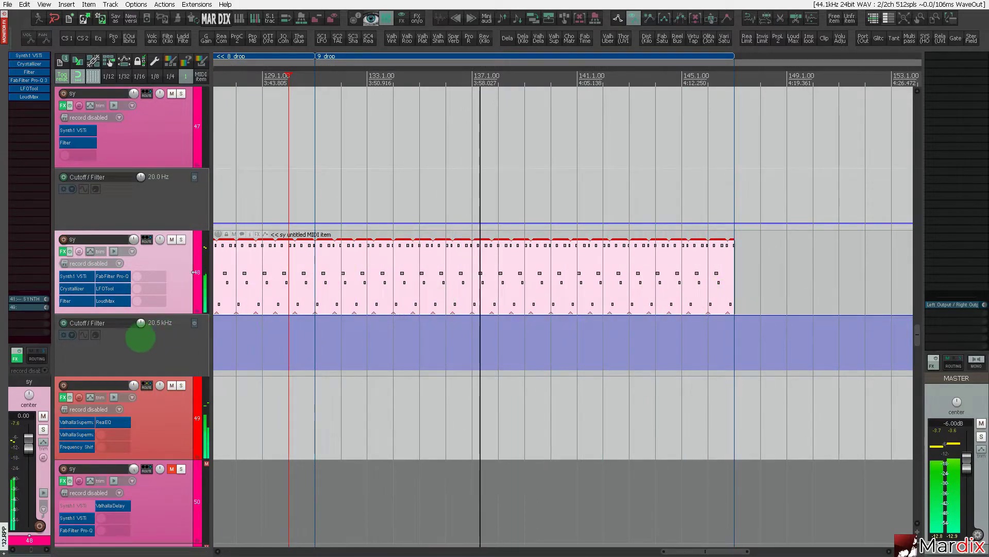
# On sy track 48's Cutoff / Filter envelope, ramp down from 20.5 kHz at 127.1.00 to the lowest value at the 9 drop's end.
pyautogui.scroll(-4, 140, 337)
pyautogui.scroll(3, 140, 338)
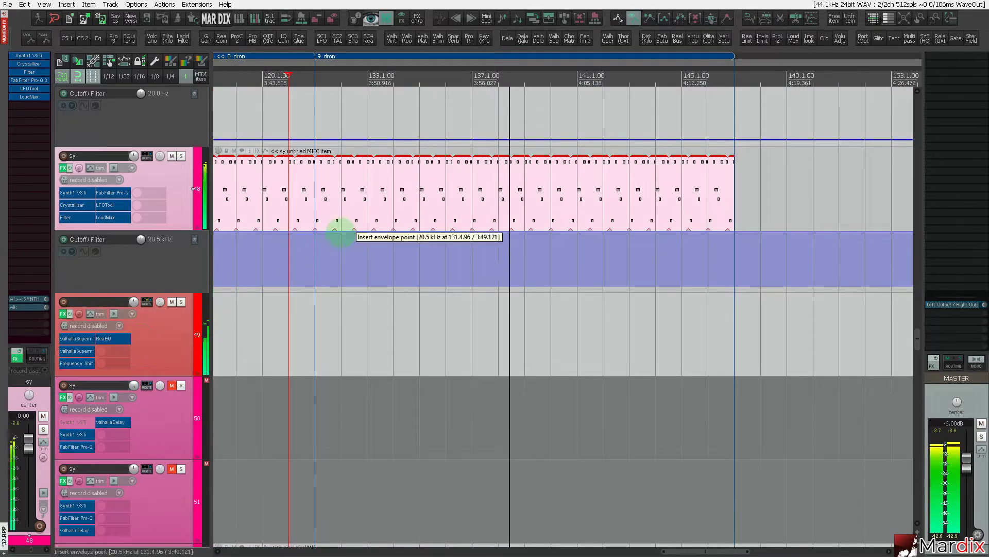
pyautogui.moveTo(340, 232); pyautogui.dragTo(263, 187)
pyautogui.hscroll(-2, 342, 61)
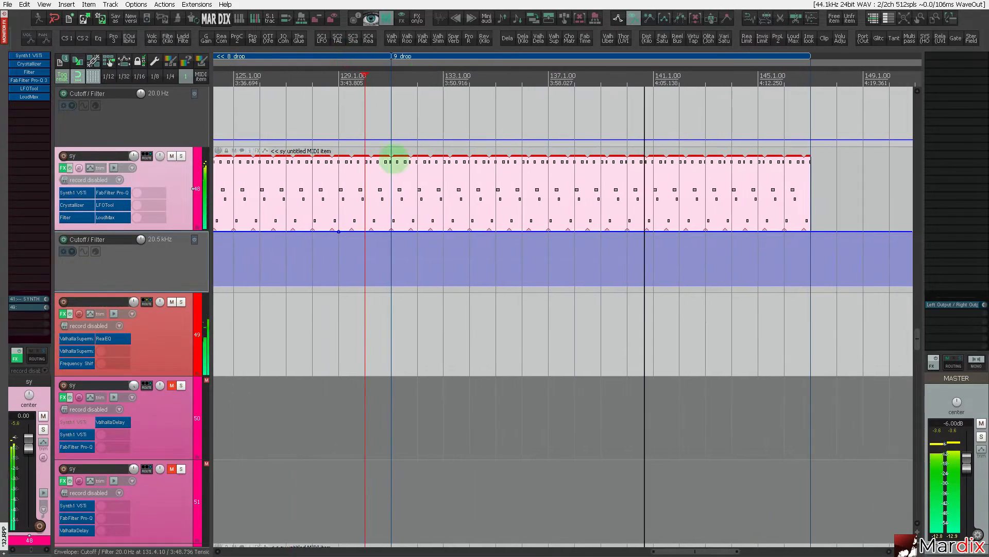
pyautogui.moveTo(341, 232); pyautogui.dragTo(286, 206)
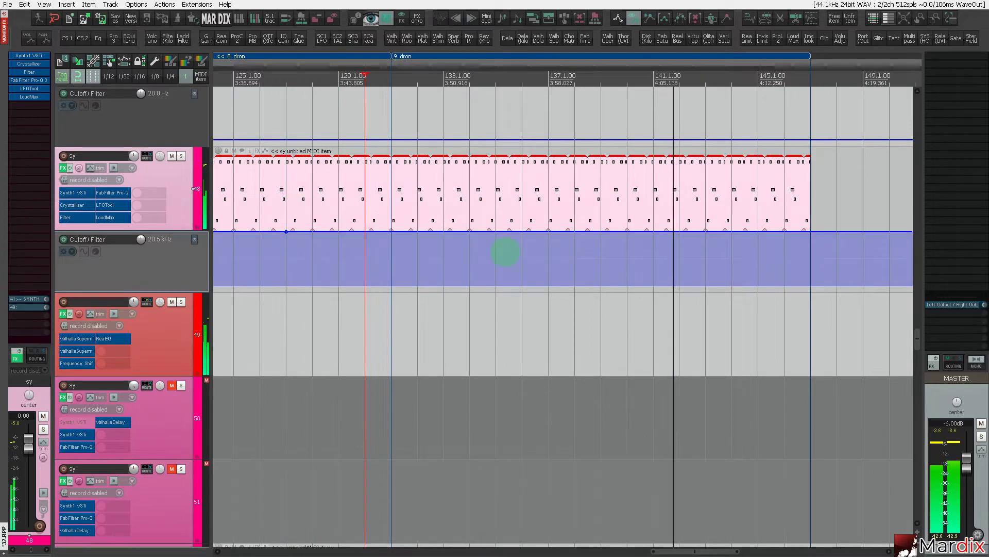
pyautogui.click(810, 274)
pyautogui.moveTo(810, 274); pyautogui.dragTo(812, 309)
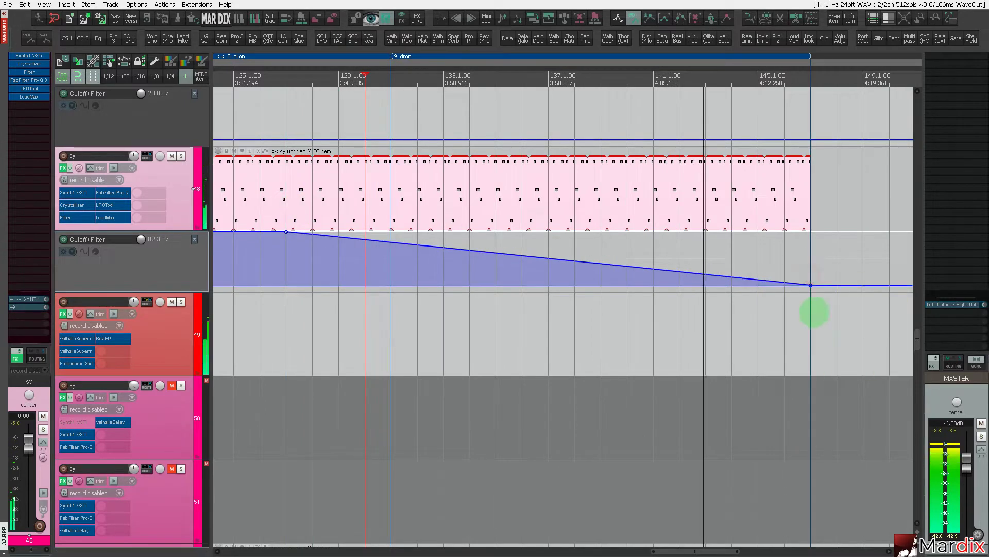
# Extend the MIDI pattern on sy track 52 to the 9 drop's end.
pyautogui.scroll(-5, 166, 265)
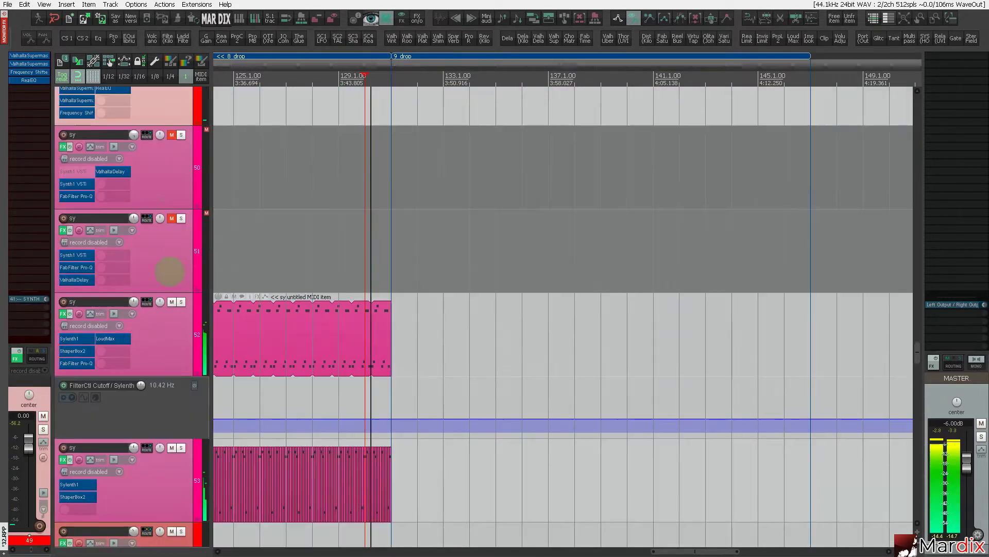
pyautogui.click(350, 327)
pyautogui.moveTo(391, 341); pyautogui.dragTo(810, 341)
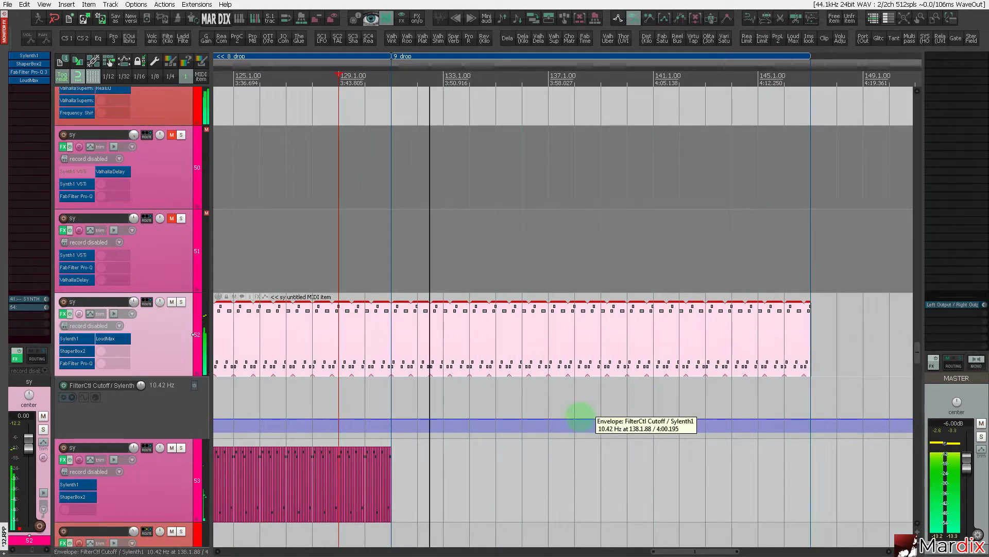
# Add FilterCtl Cutoff points on sy track 52 at the 9 drop's start and end, and raise the end point for a gentle rise.
pyautogui.scroll(-3, 348, 366)
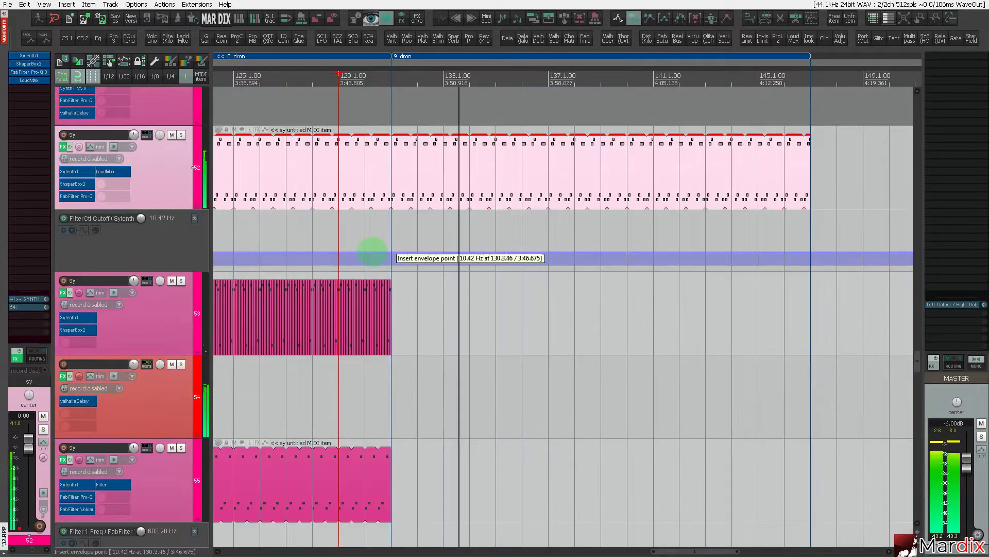
pyautogui.click(389, 254)
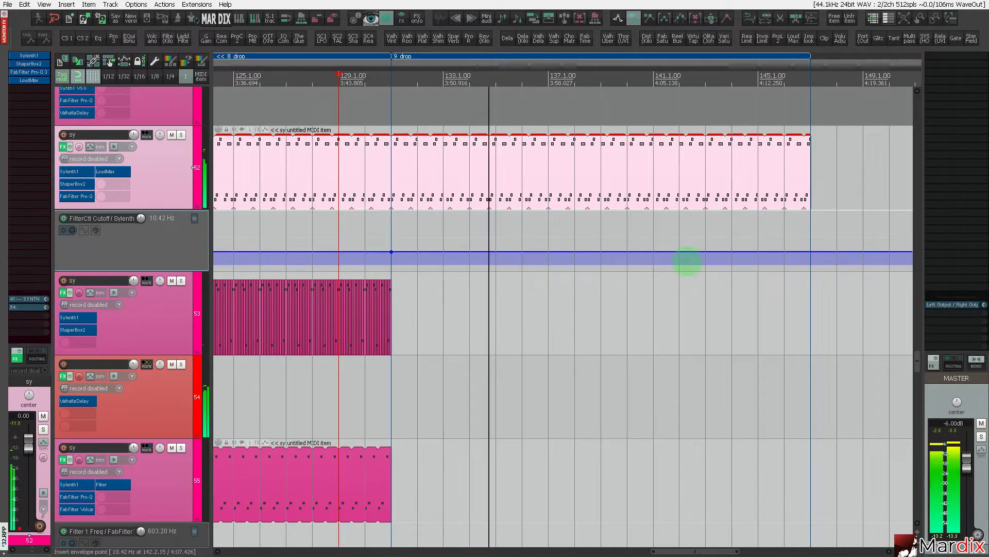
pyautogui.click(813, 253)
pyautogui.moveTo(811, 252); pyautogui.dragTo(811, 237)
# Check where the patterns on sy tracks 53 and 55 end at the 9 drop's start, and play the passage leading into it.
pyautogui.scroll(-2, 391, 343)
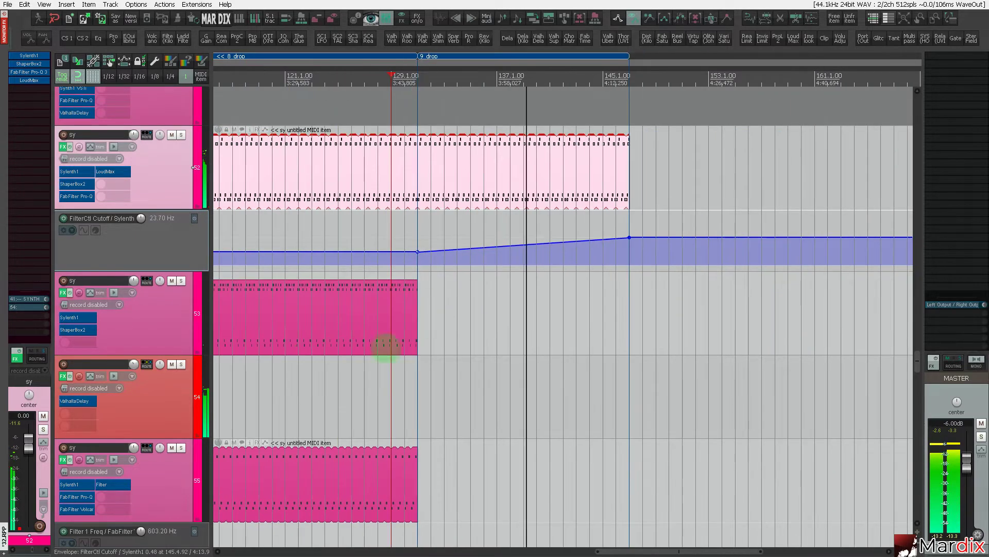
pyautogui.scroll(-4, 146, 348)
pyautogui.scroll(3, 147, 347)
pyautogui.scroll(3, 146, 347)
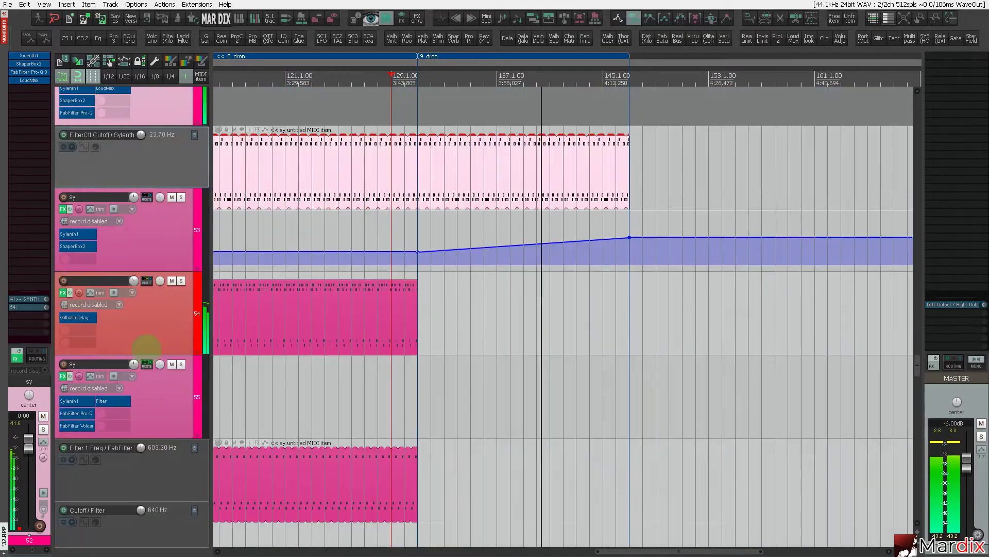
pyautogui.click(415, 315)
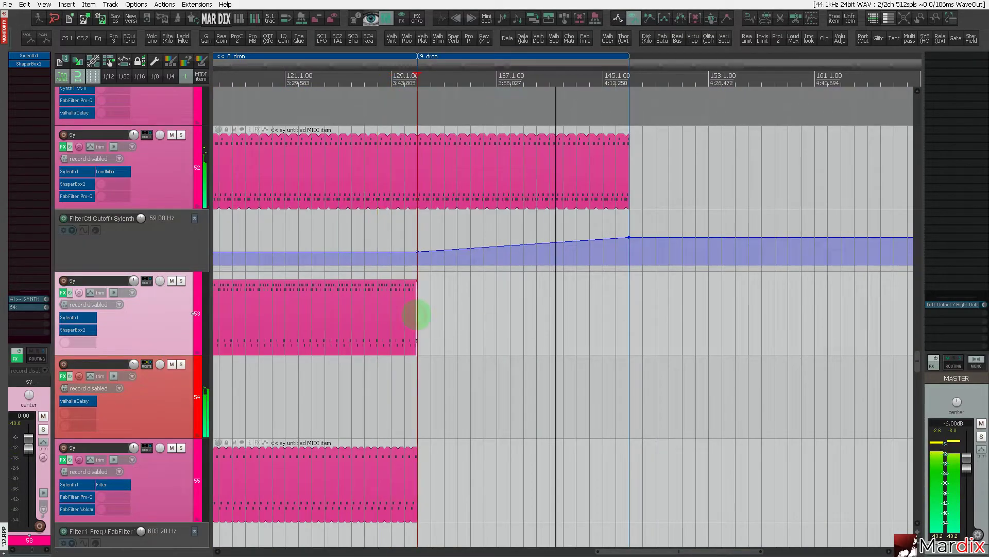
pyautogui.scroll(8, 415, 316)
pyautogui.scroll(-8, 412, 318)
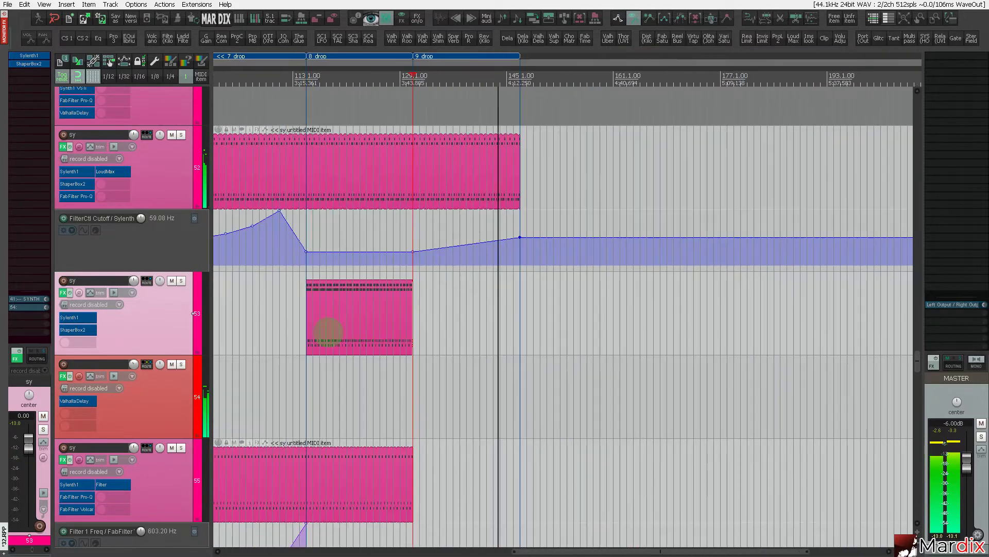
pyautogui.scroll(-5, 154, 375)
pyautogui.click(401, 165)
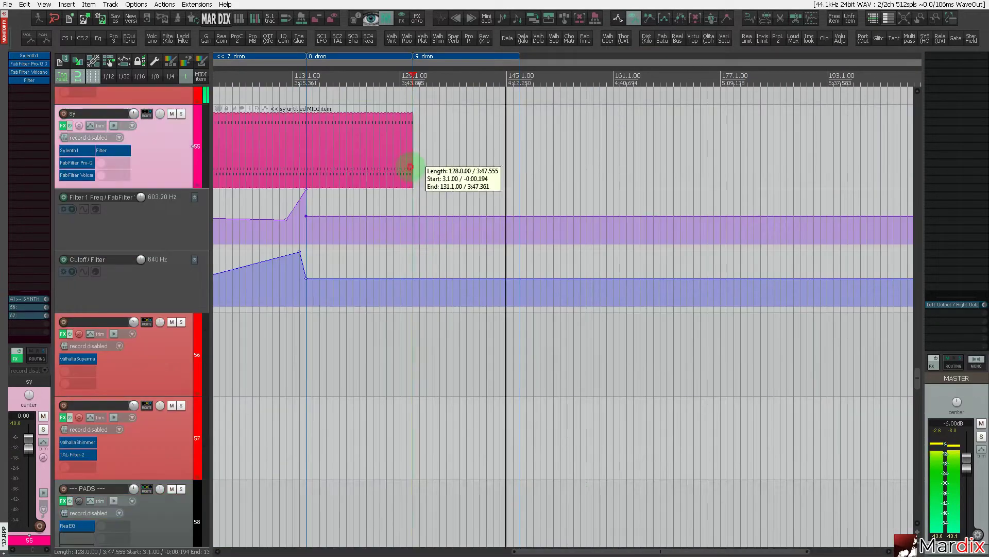
pyautogui.scroll(3, 409, 169)
pyautogui.moveTo(421, 166)
pyautogui.mouseDown()
pyautogui.moveTo(817, 181)
pyautogui.moveTo(839, 154)
pyautogui.moveTo(422, 149)
pyautogui.mouseUp()
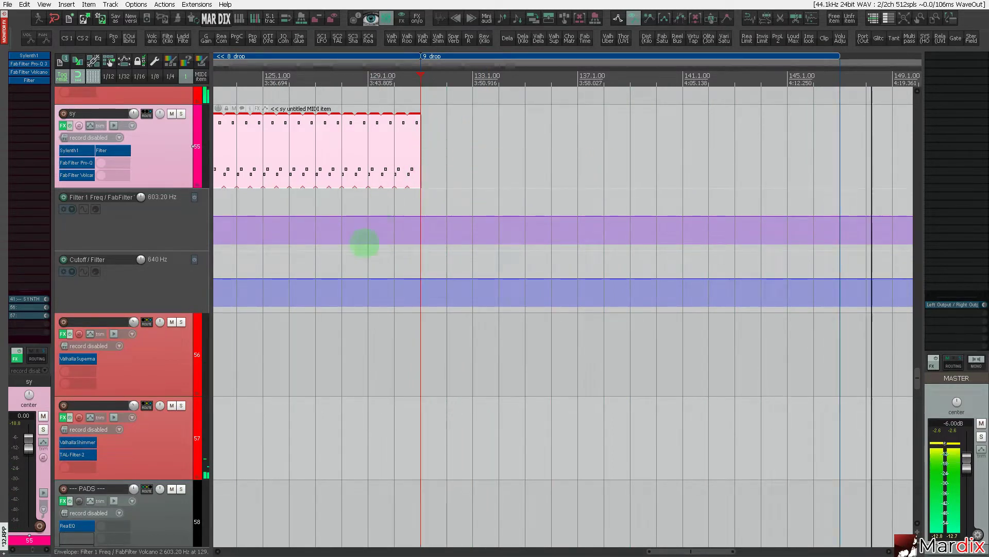
pyautogui.click(341, 330)
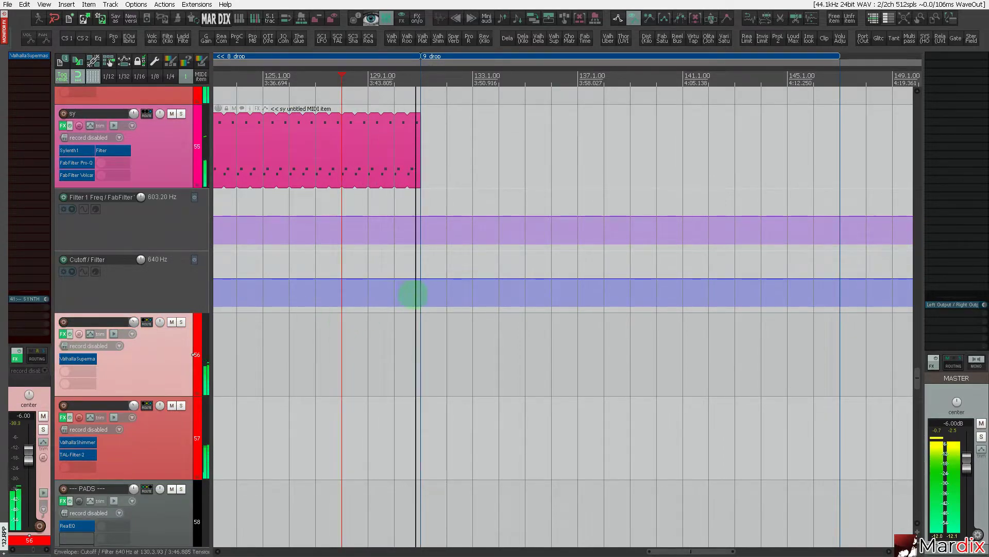
# Rename the 9 drop region to "breakdown".
pyautogui.scroll(-3, 413, 292)
pyautogui.scroll(-8, 142, 313)
pyautogui.scroll(-10, 141, 311)
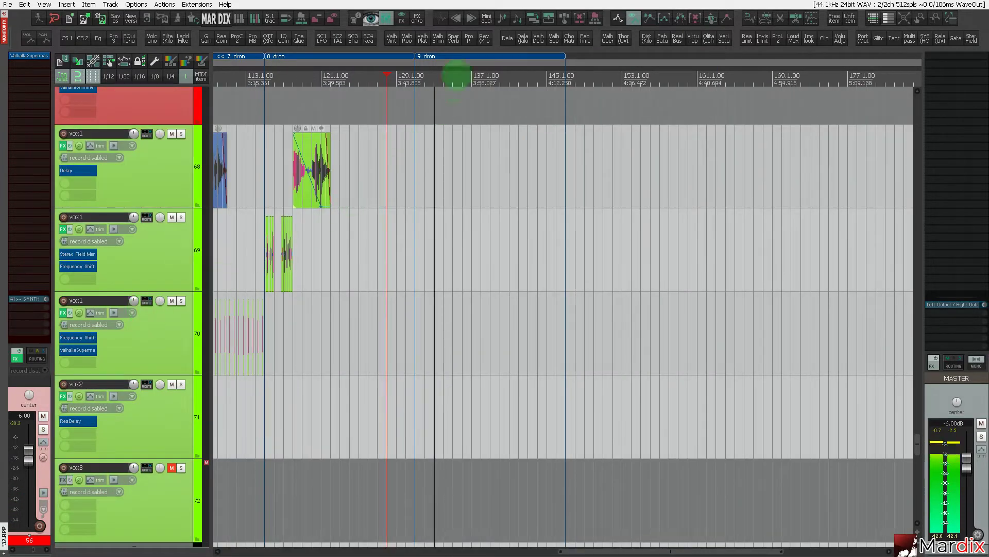
pyautogui.moveTo(461, 67); pyautogui.dragTo(657, 73)
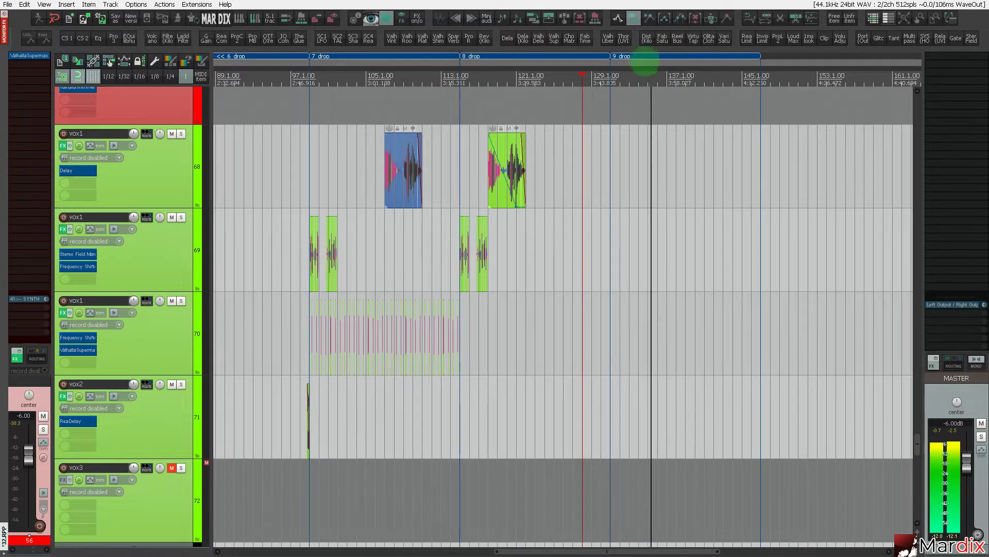
pyautogui.doubleClick(646, 57)
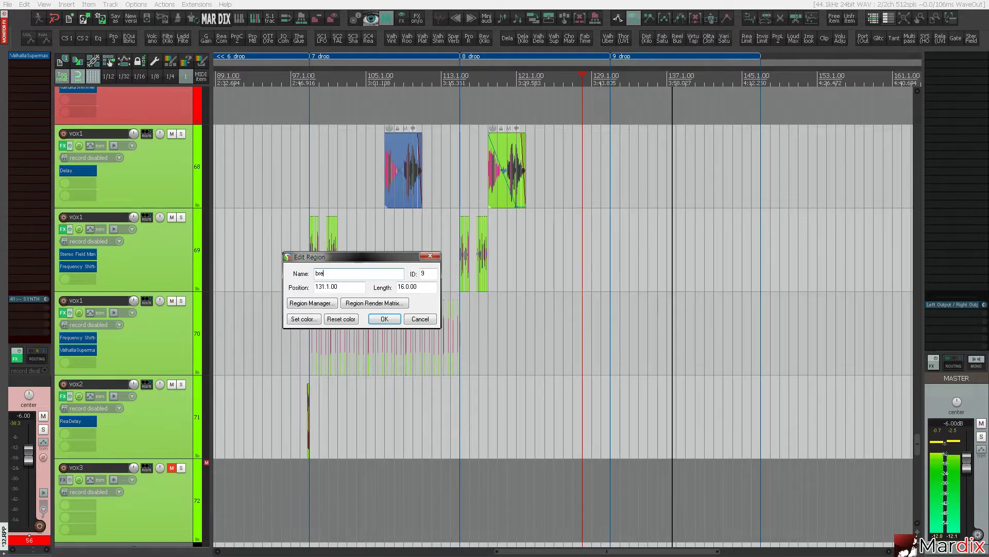
pyautogui.write('breakd')
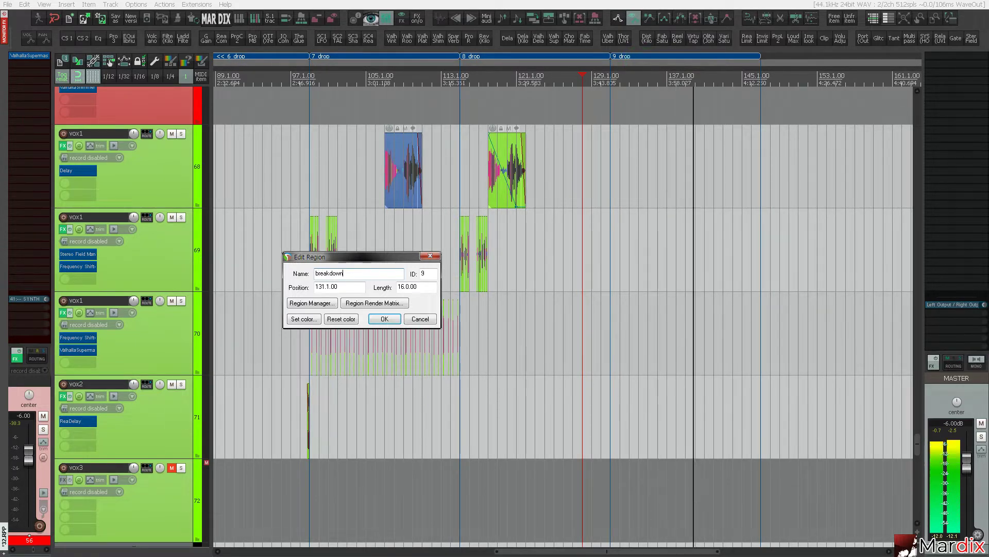
pyautogui.write('own')
pyautogui.press('Return')
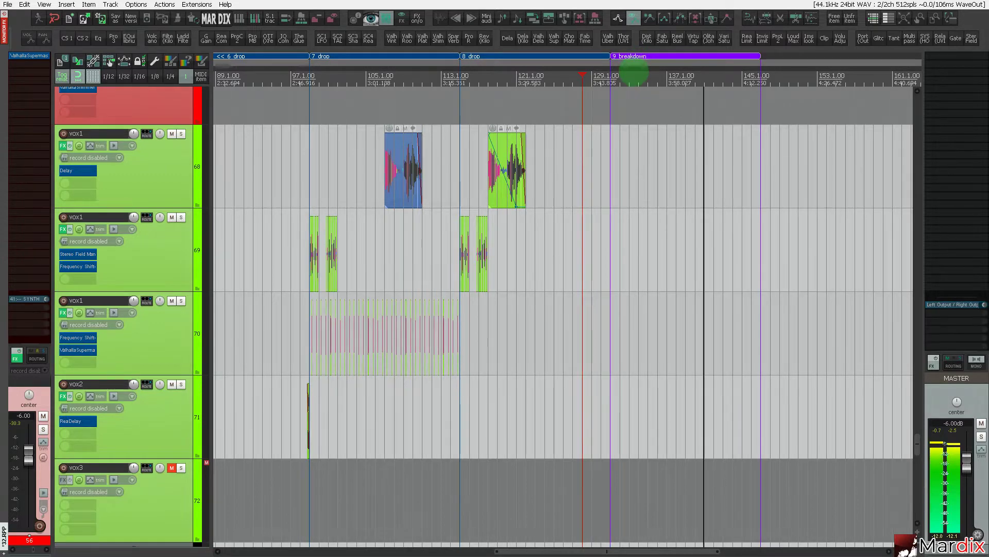
# Copy the short vox2 clip before the 7 drop so it ends at the 9 breakdown's start, and play it from 130.1.00.
pyautogui.scroll(-2, 634, 74)
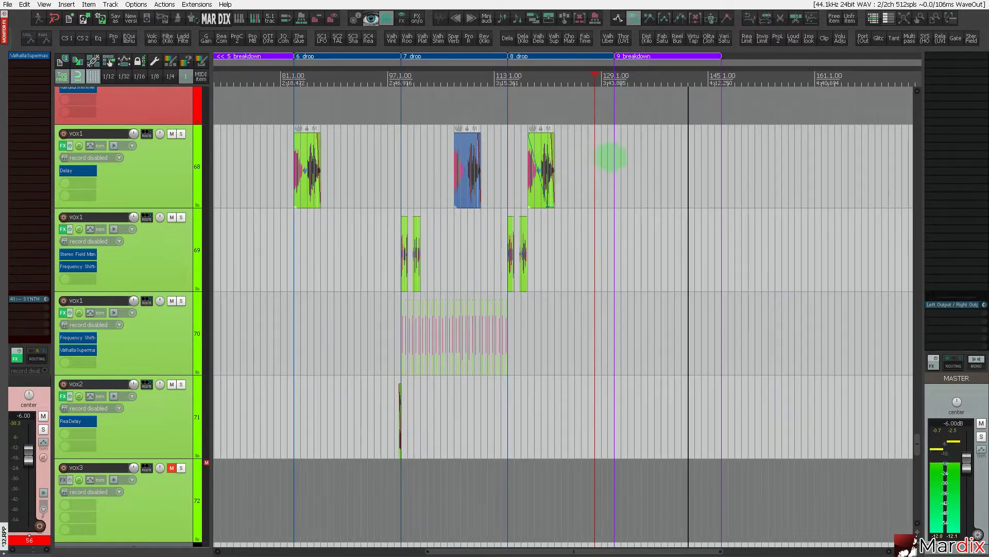
pyautogui.scroll(1, 163, 234)
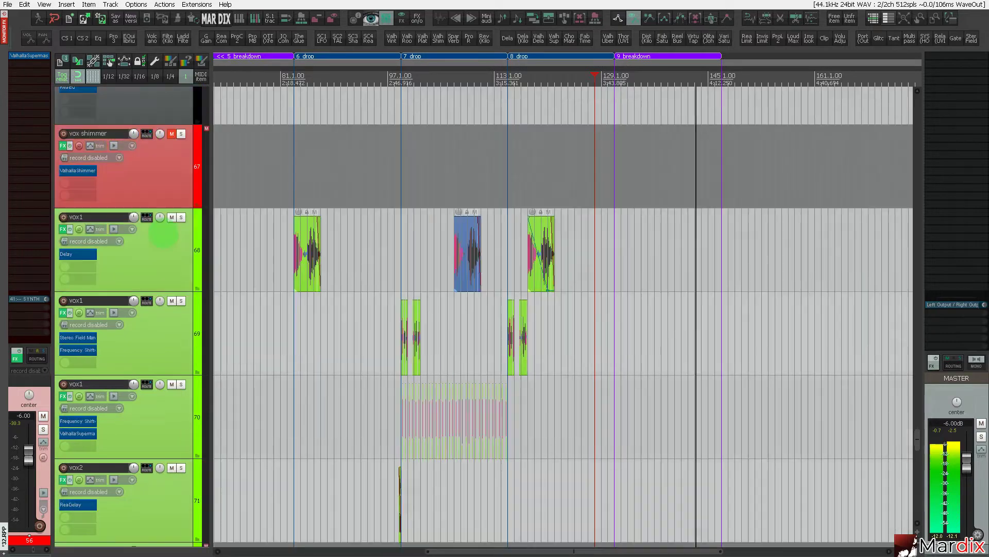
pyautogui.scroll(-1, 163, 234)
pyautogui.scroll(1, 163, 234)
pyautogui.scroll(-3, 163, 235)
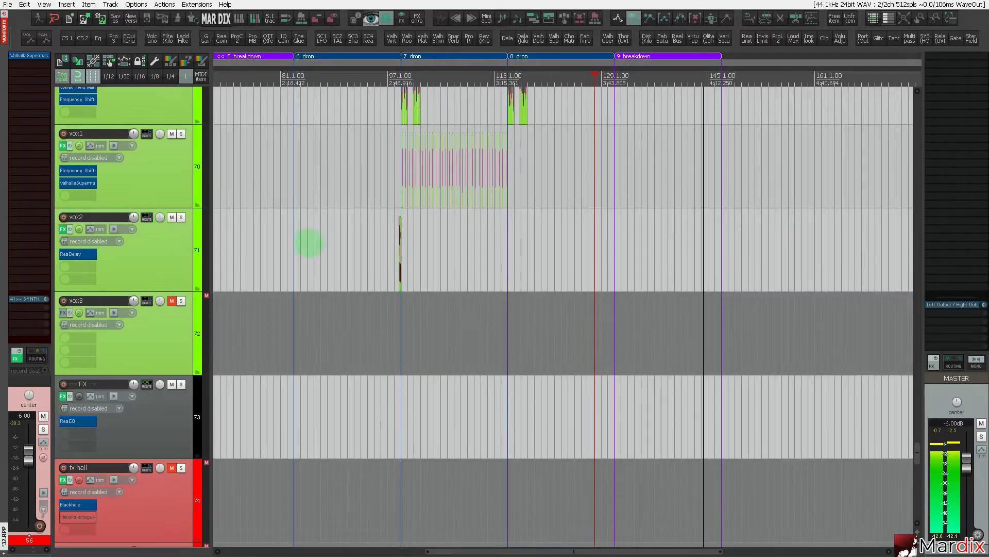
pyautogui.scroll(5, 405, 232)
pyautogui.click(401, 227)
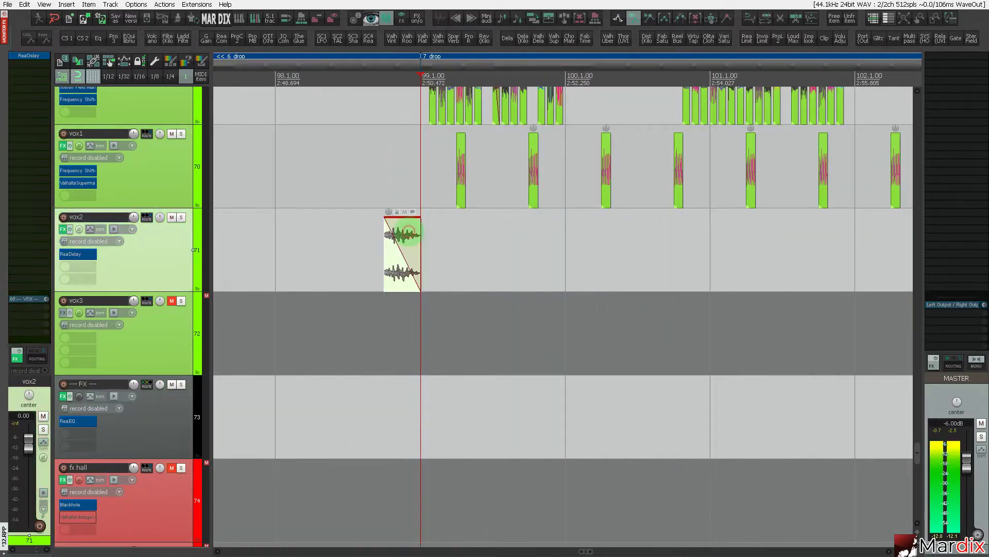
pyautogui.moveTo(409, 226)
pyautogui.mouseDown()
pyautogui.moveTo(983, 244)
pyautogui.moveTo(828, 254)
pyautogui.moveTo(334, 236)
pyautogui.mouseUp()
pyautogui.press('space')
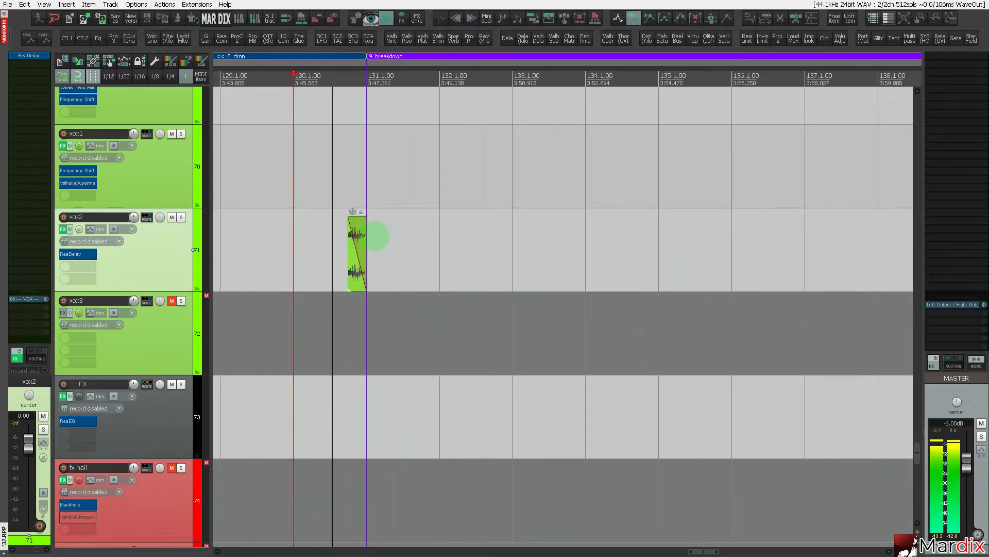
# Move the copied vox2 clip so that it ends at the 9 breakdown's end.
pyautogui.scroll(2, 371, 233)
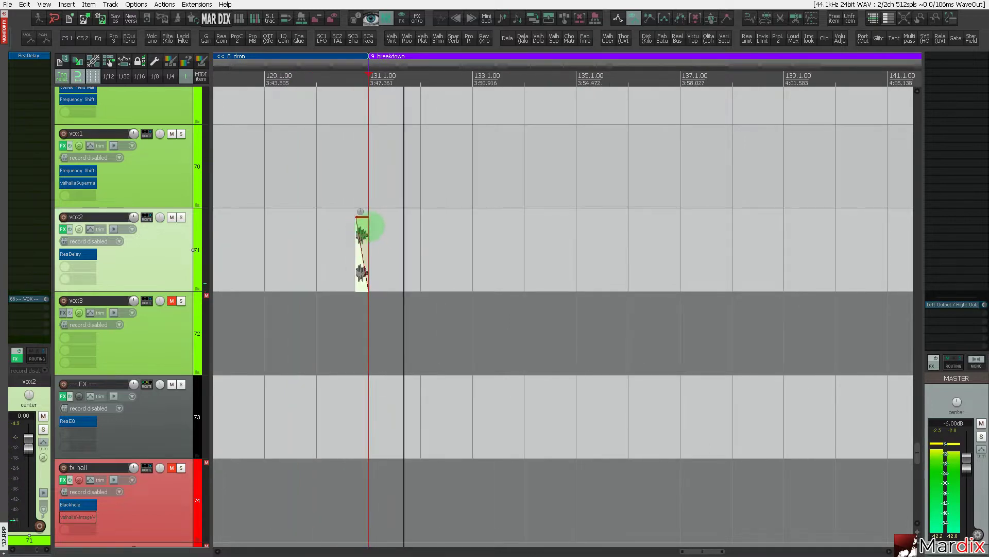
pyautogui.moveTo(368, 227); pyautogui.dragTo(656, 241)
pyautogui.scroll(-4, 652, 240)
pyautogui.scroll(-2, 653, 240)
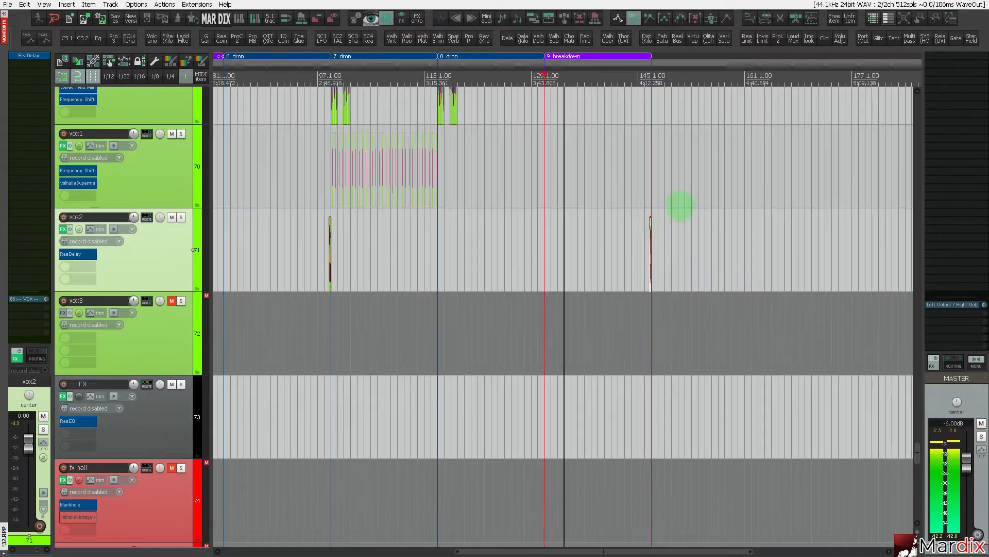
# Add another drop region directly after the 9 breakdown, with the same length as the breakdown.
pyautogui.scroll(2, 690, 194)
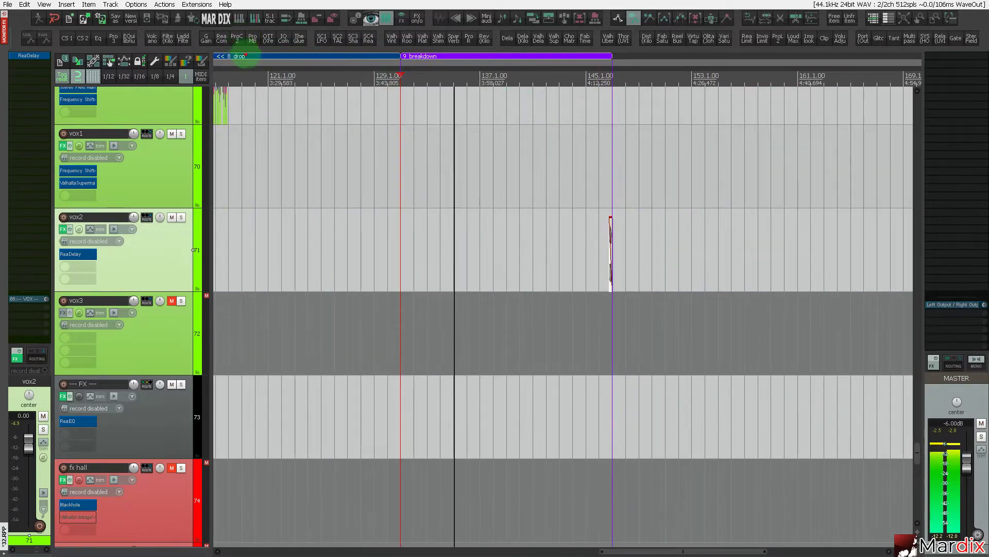
pyautogui.scroll(-2, 644, 85)
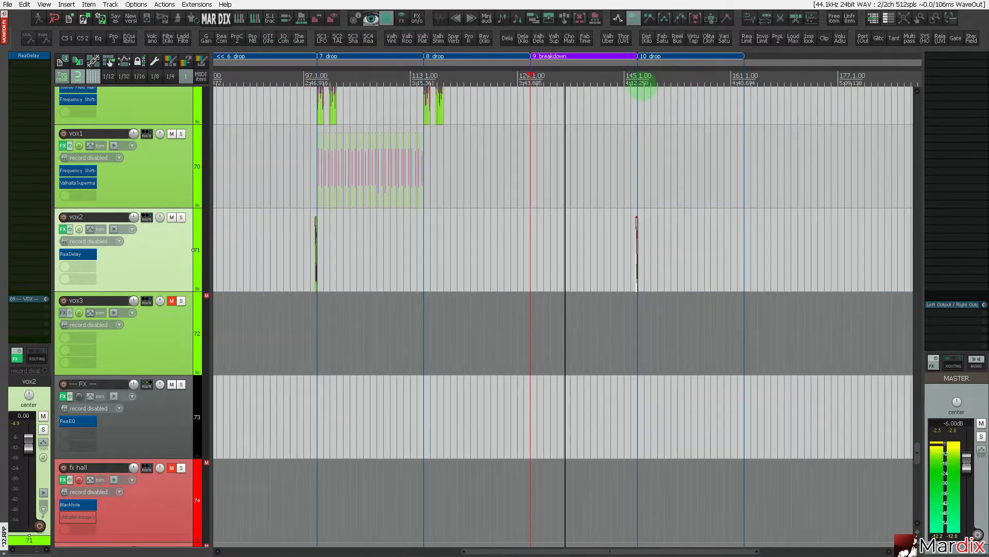
# Copy the kick1 item so that the copy starts at the 9 breakdown's end, leaving the breakdown without kick1.
pyautogui.scroll(15, 157, 148)
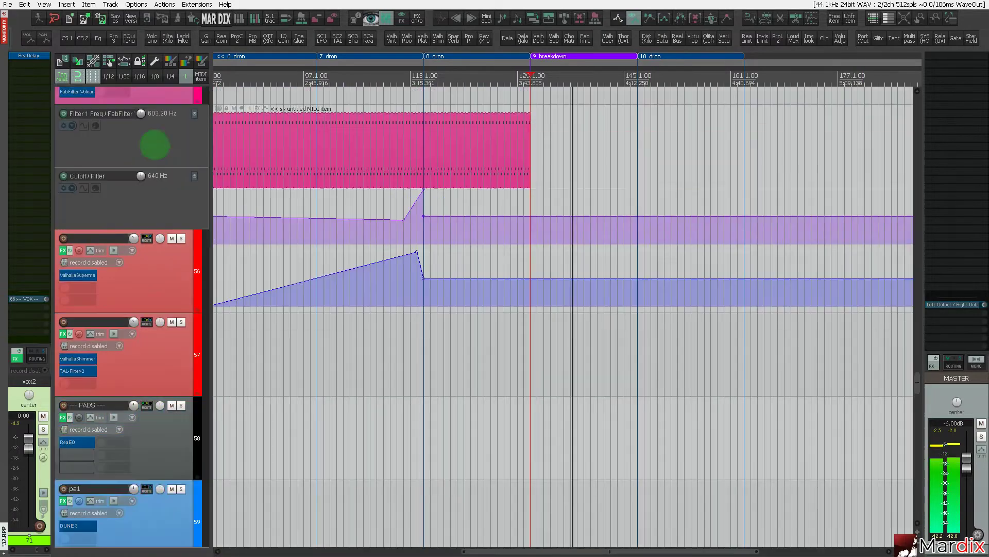
pyautogui.scroll(4, 154, 145)
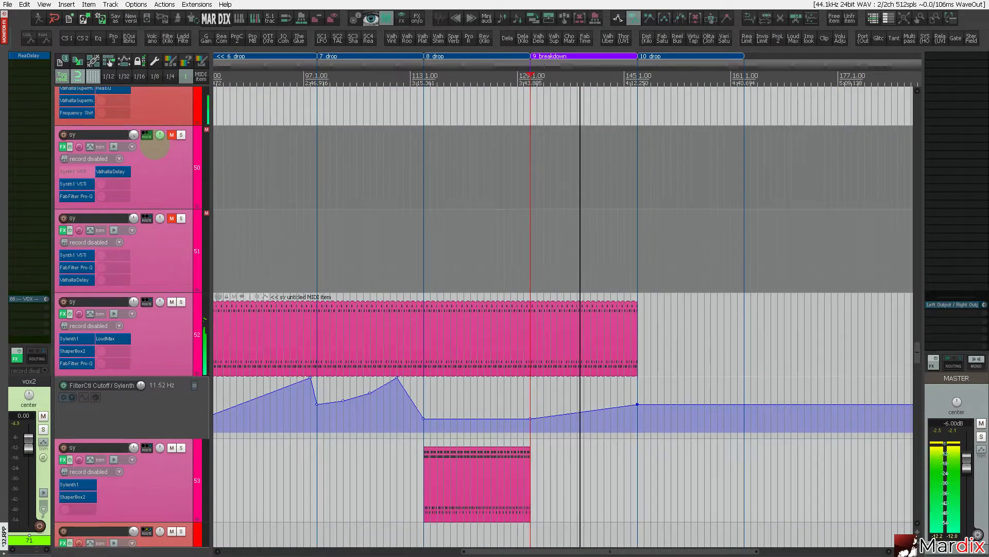
pyautogui.scroll(15, 155, 146)
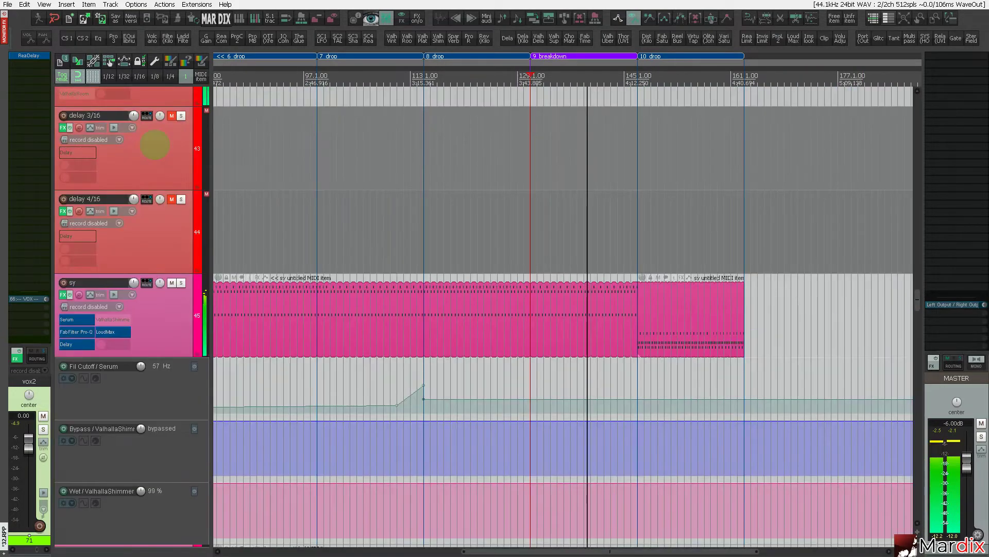
pyautogui.scroll(20, 155, 145)
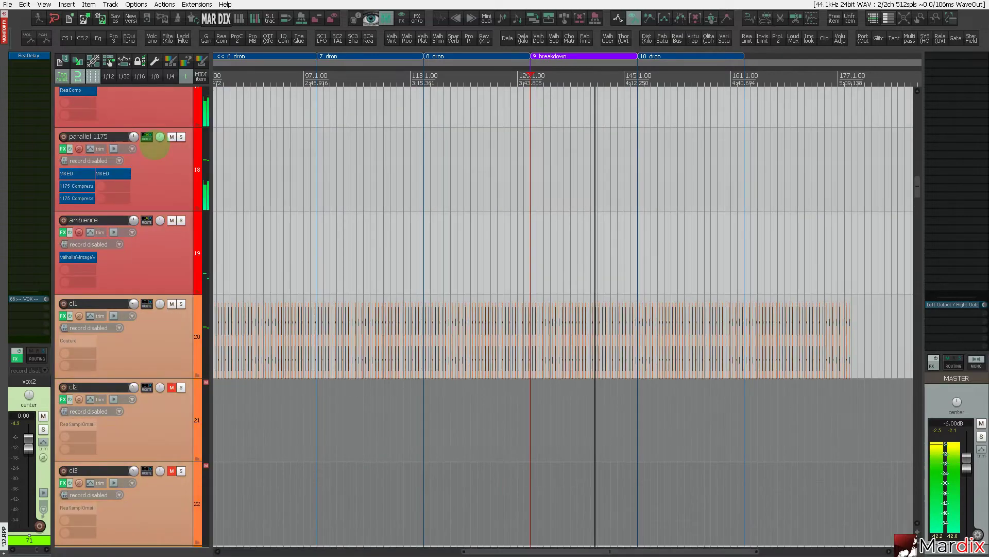
pyautogui.scroll(9, 154, 145)
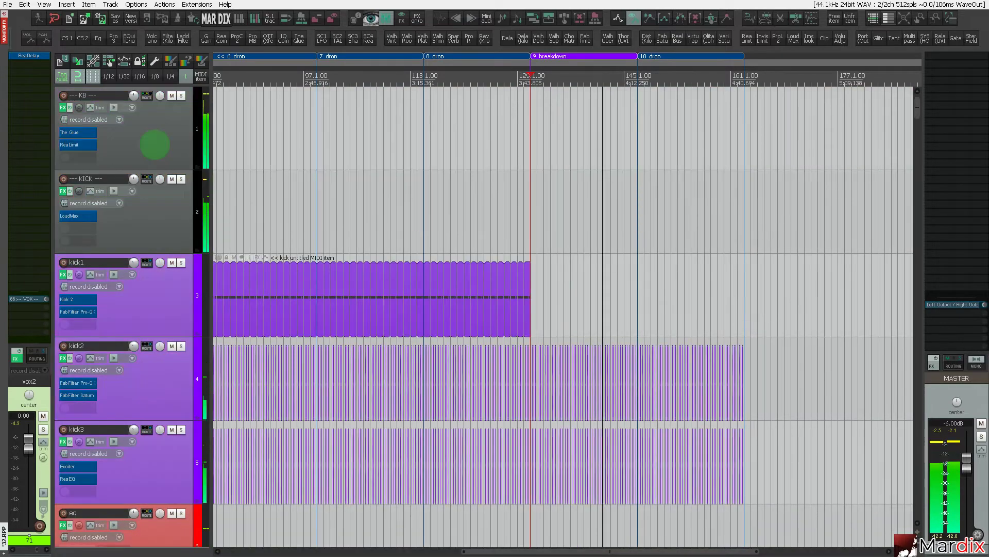
pyautogui.moveTo(293, 270); pyautogui.dragTo(684, 316)
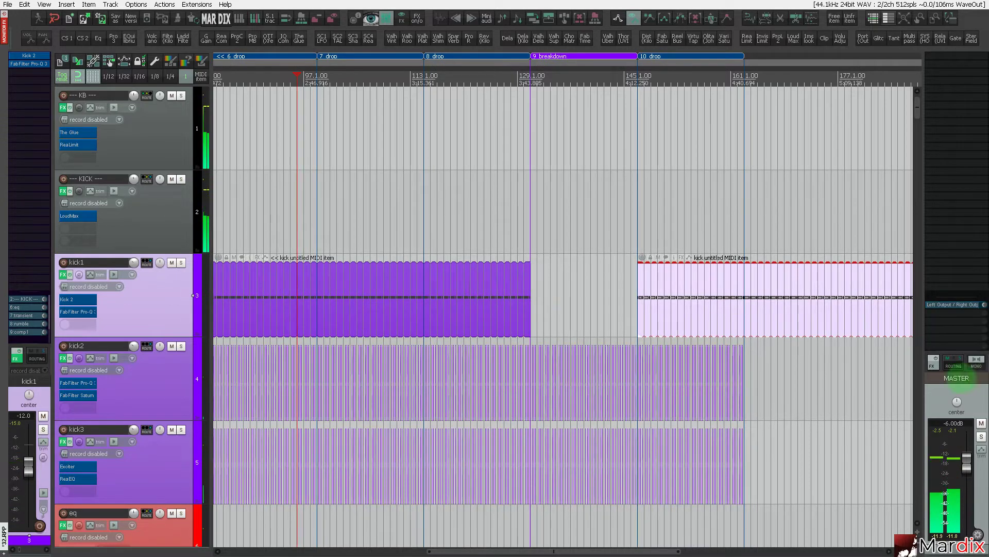
# Leave full screen, bring REAPER back into focus, return to full screen and restart playback.
pyautogui.press('F11')
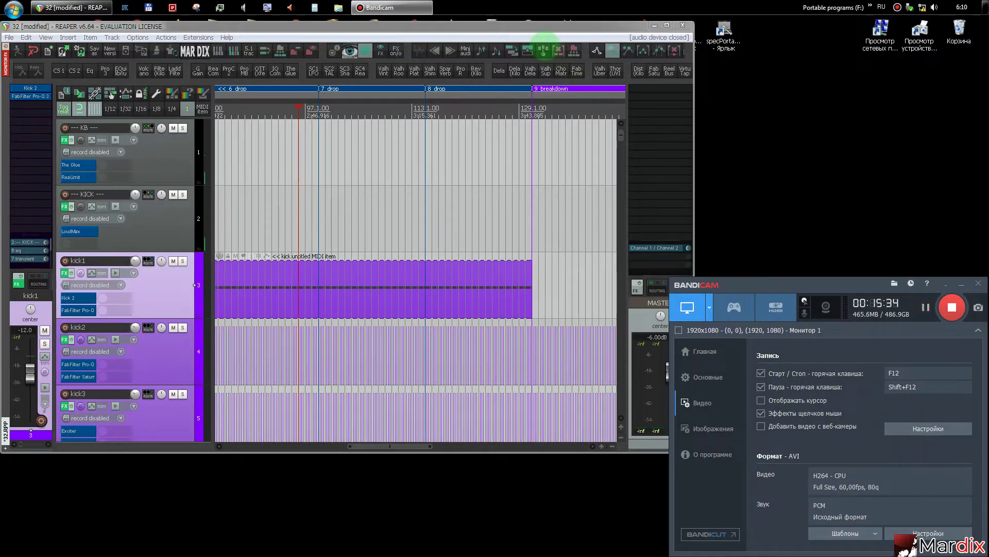
pyautogui.click(546, 25)
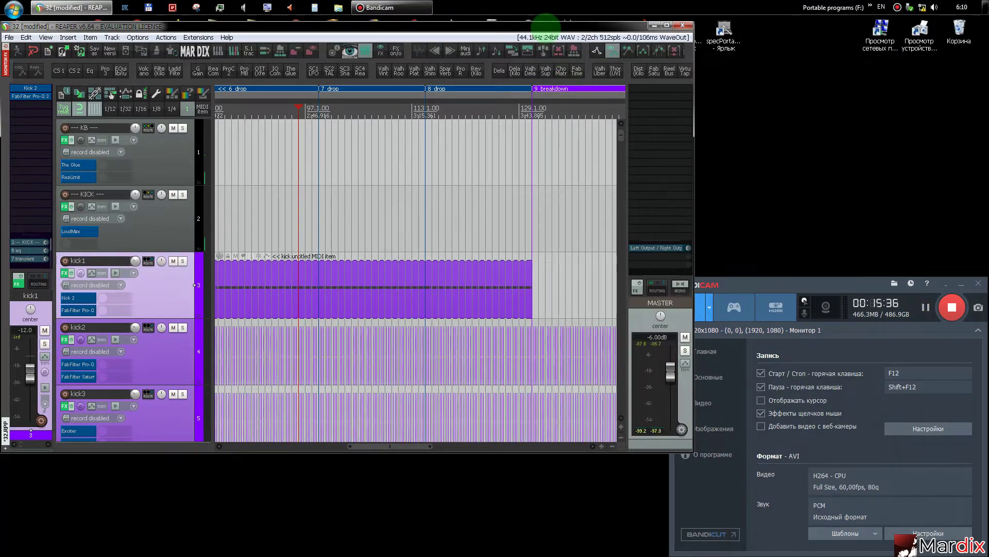
pyautogui.press('F11')
pyautogui.press('space')
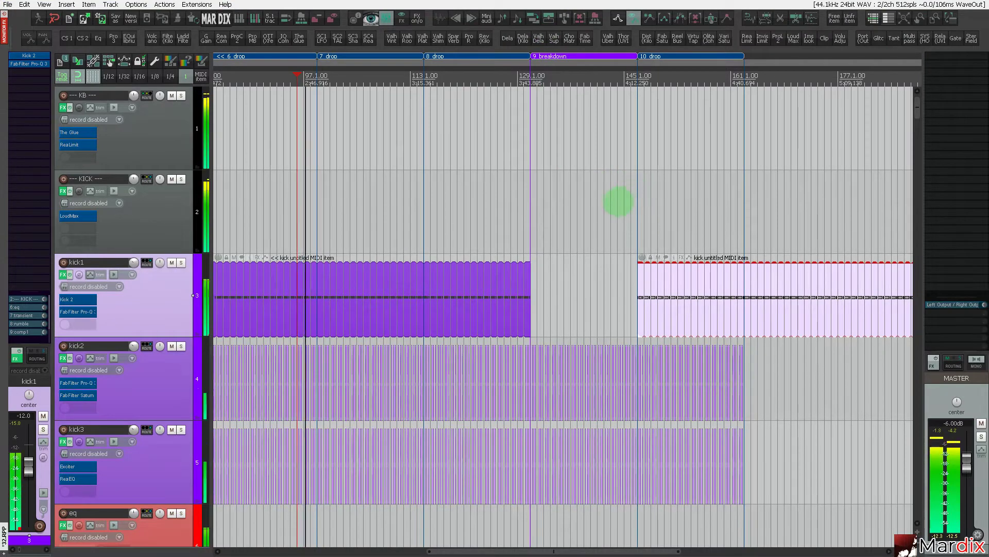
# Extend the sub and ba1 items to the 10 drop's end at 163.1.00.
pyautogui.click(618, 202)
pyautogui.scroll(2, 665, 206)
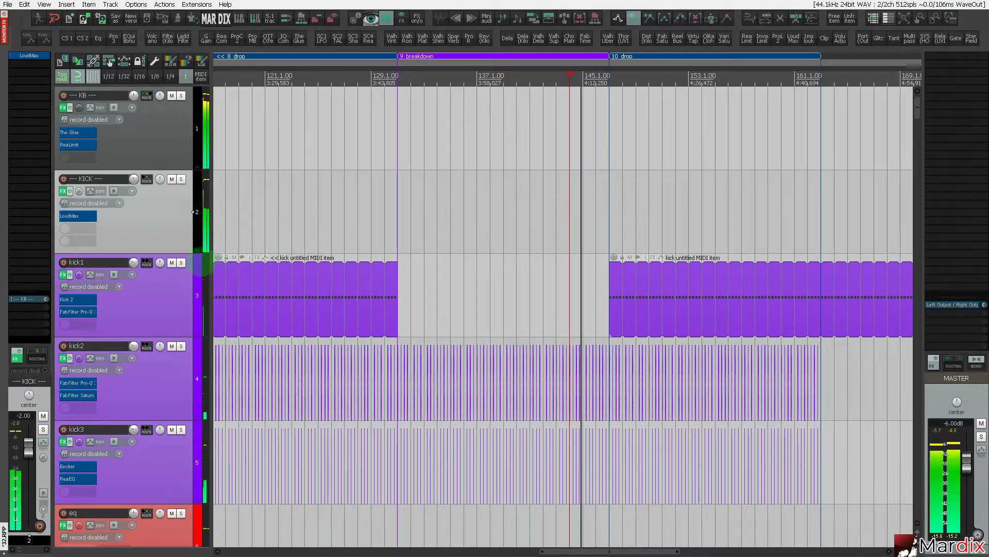
pyautogui.scroll(-10, 201, 264)
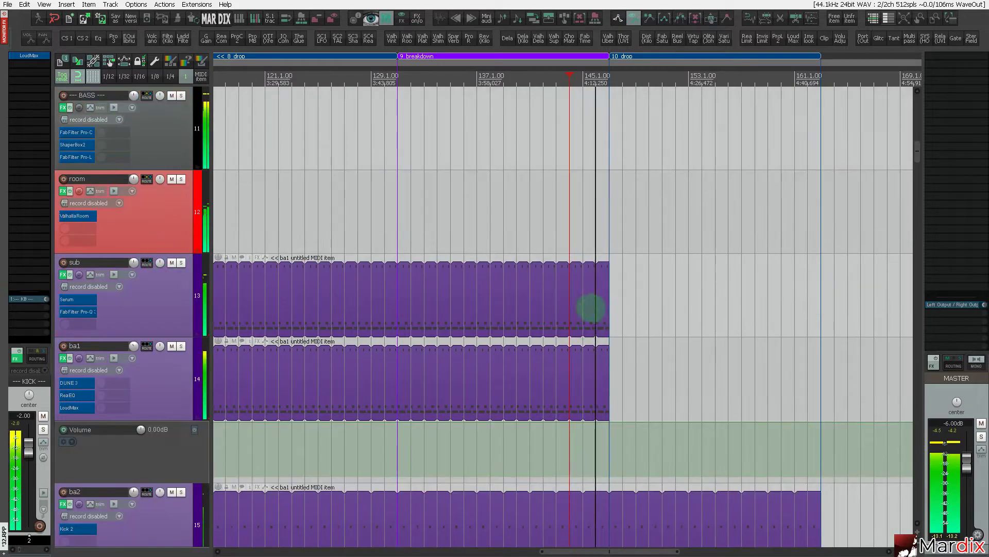
pyautogui.moveTo(598, 309); pyautogui.dragTo(821, 313)
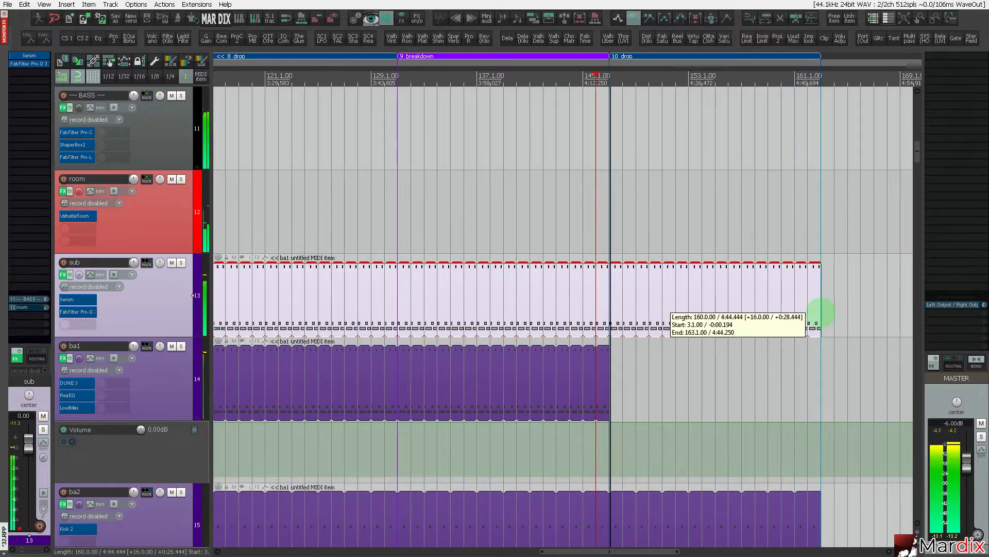
pyautogui.click(589, 391)
pyautogui.moveTo(608, 388); pyautogui.dragTo(821, 386)
# Move the 10 drop item on sy track 45 past the drop's end and extend the preceding sy item through the 10 drop.
pyautogui.scroll(-10, 144, 355)
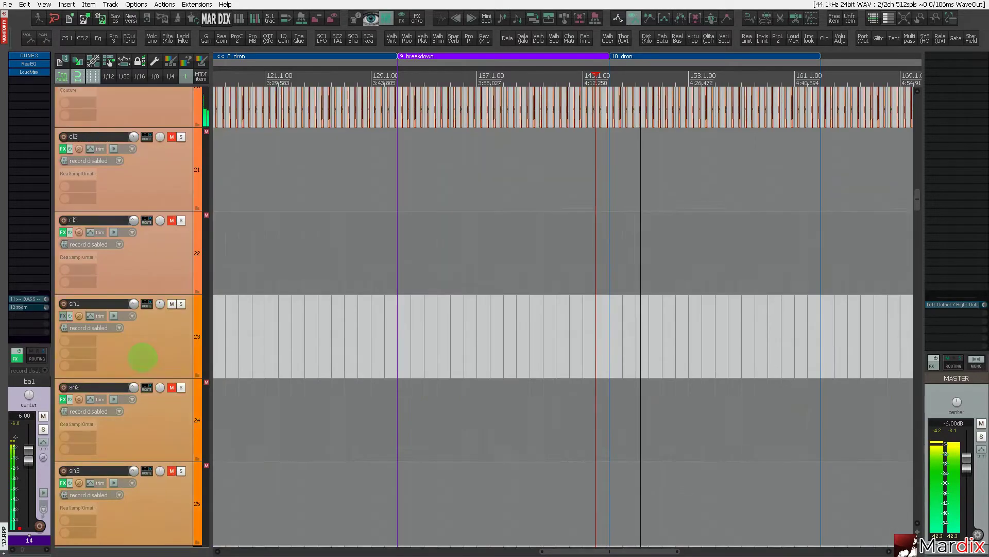
pyautogui.scroll(-15, 142, 357)
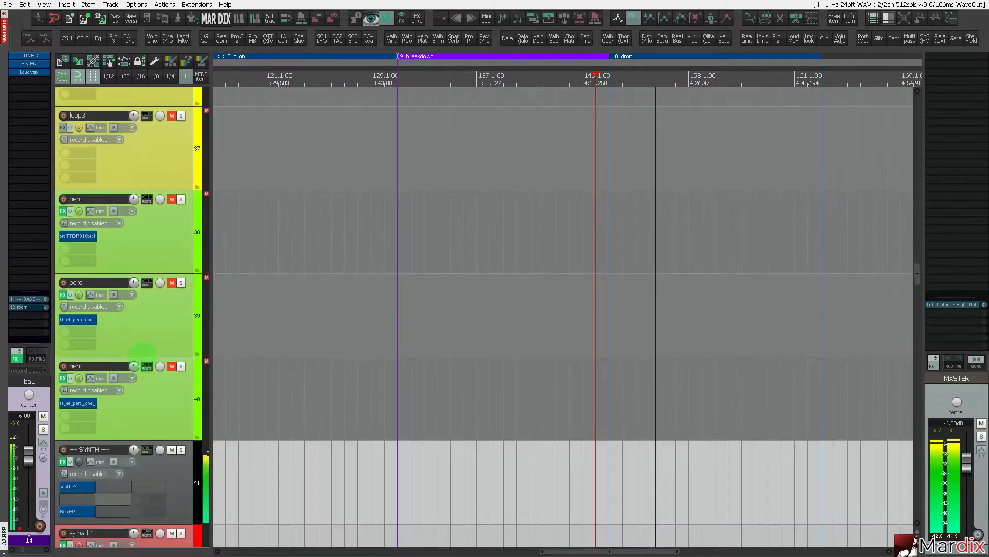
pyautogui.scroll(-10, 143, 352)
pyautogui.click(635, 340)
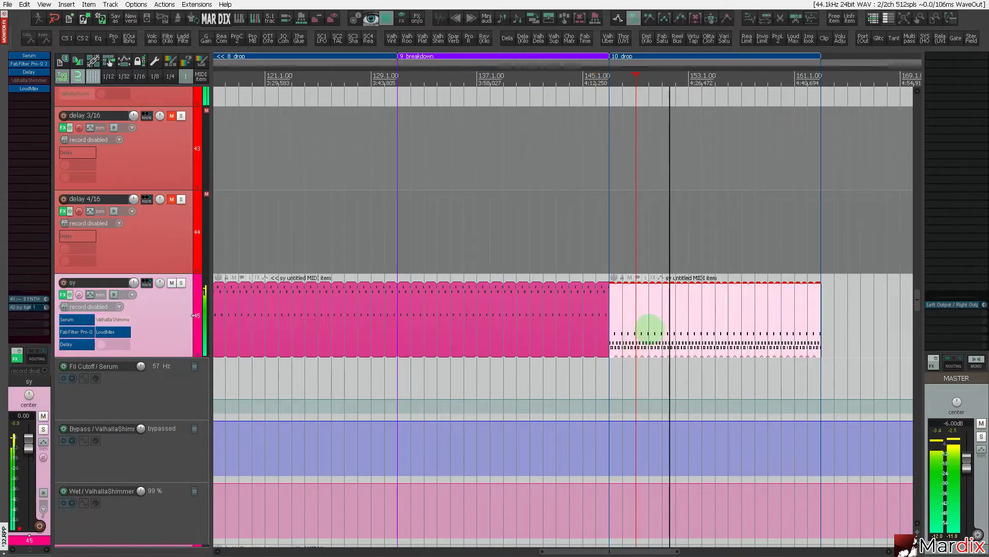
pyautogui.hotkey('shift', 'Up')
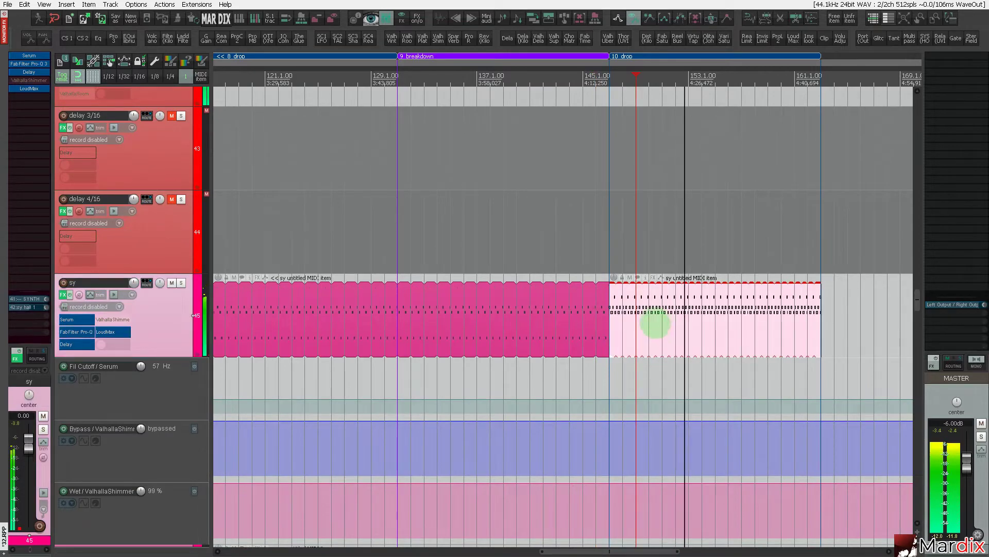
pyautogui.moveTo(655, 323); pyautogui.dragTo(859, 327)
pyautogui.moveTo(609, 327); pyautogui.dragTo(819, 328)
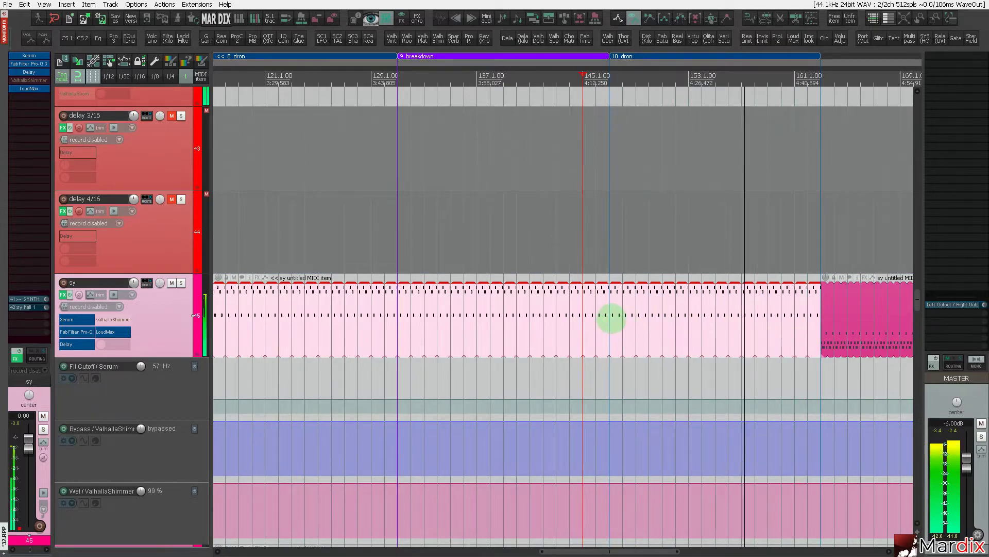
# Split the sy item on track 45 at the 9 breakdown's start and give the part after it its own cyan colour.
pyautogui.click(397, 315)
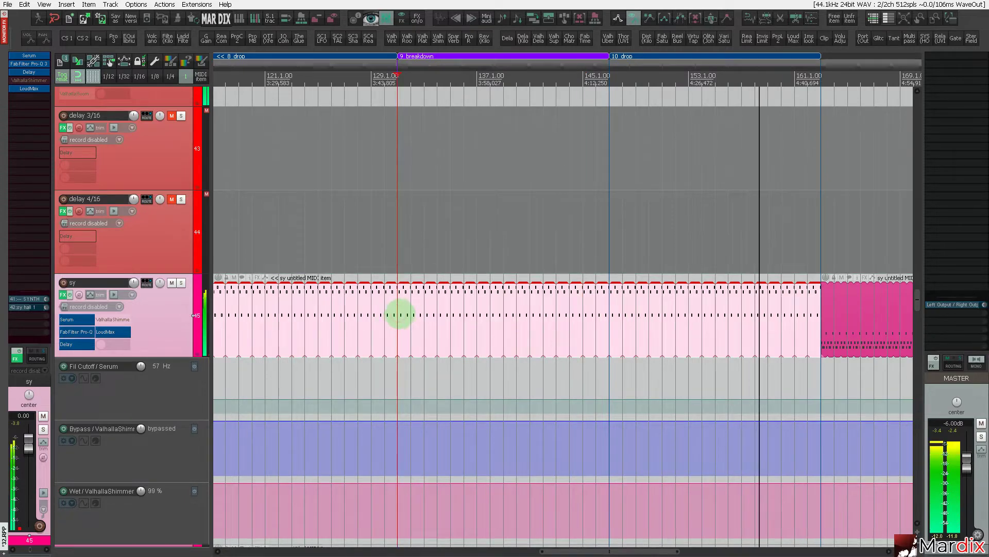
pyautogui.press('s')
pyautogui.click(435, 309)
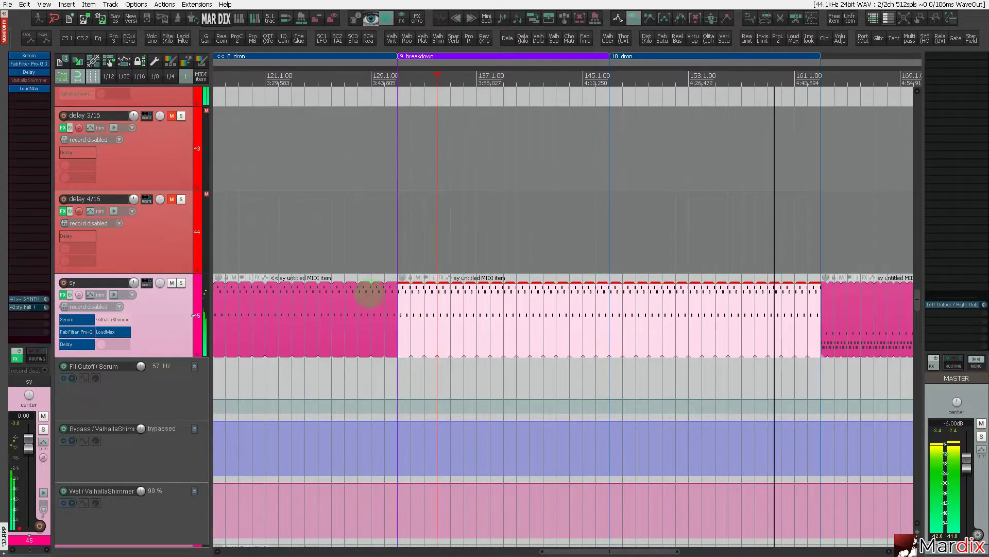
pyautogui.click(470, 269)
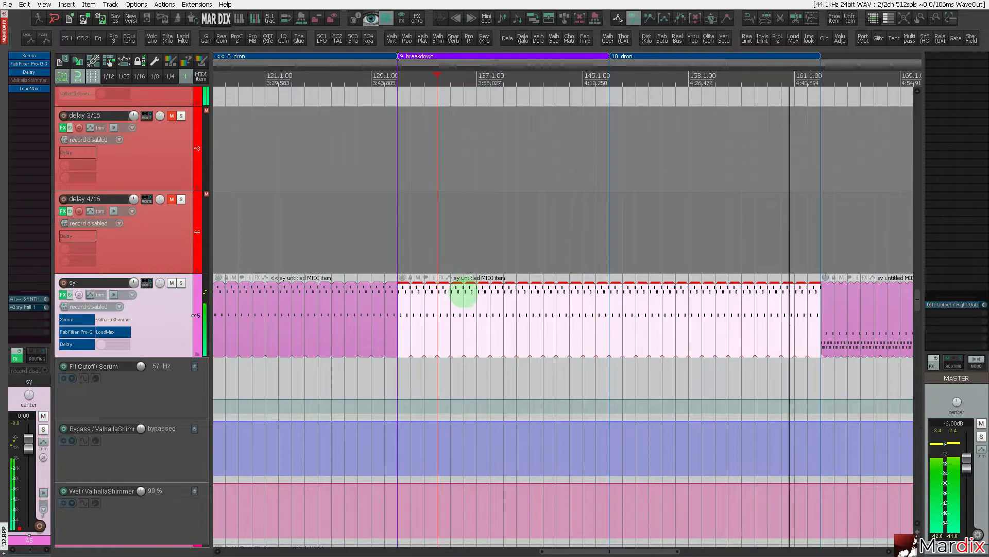
pyautogui.click(51, 19)
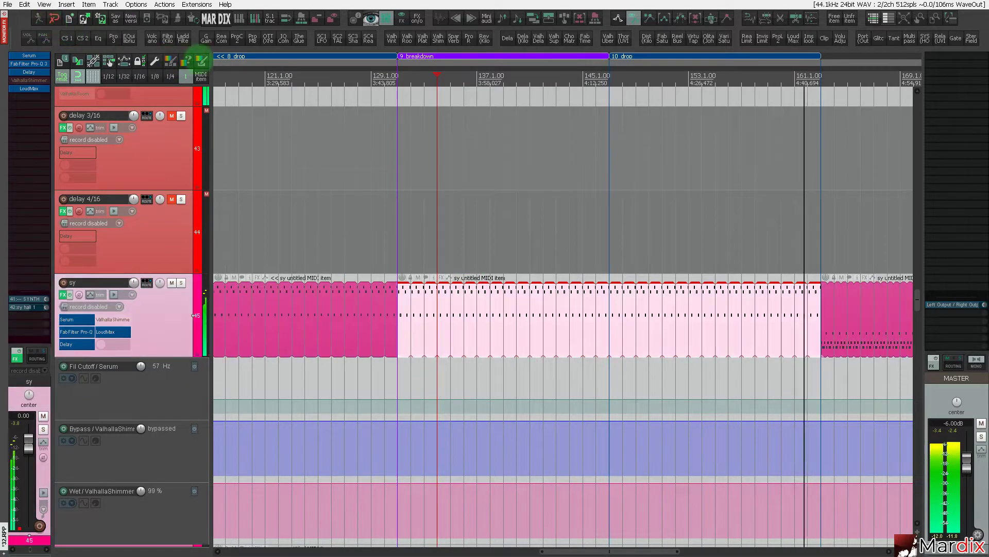
# Open the cyan sy item in the MIDI editor, play from the breakdown's start and turn on key snap to G Phrygian.
pyautogui.doubleClick(475, 314)
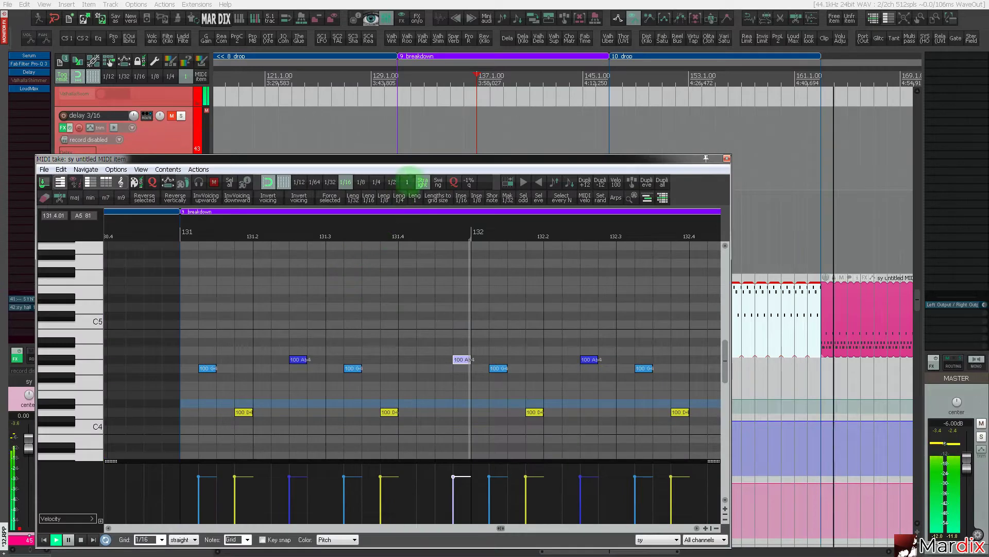
pyautogui.moveTo(422, 161); pyautogui.dragTo(482, 125)
pyautogui.click(222, 198)
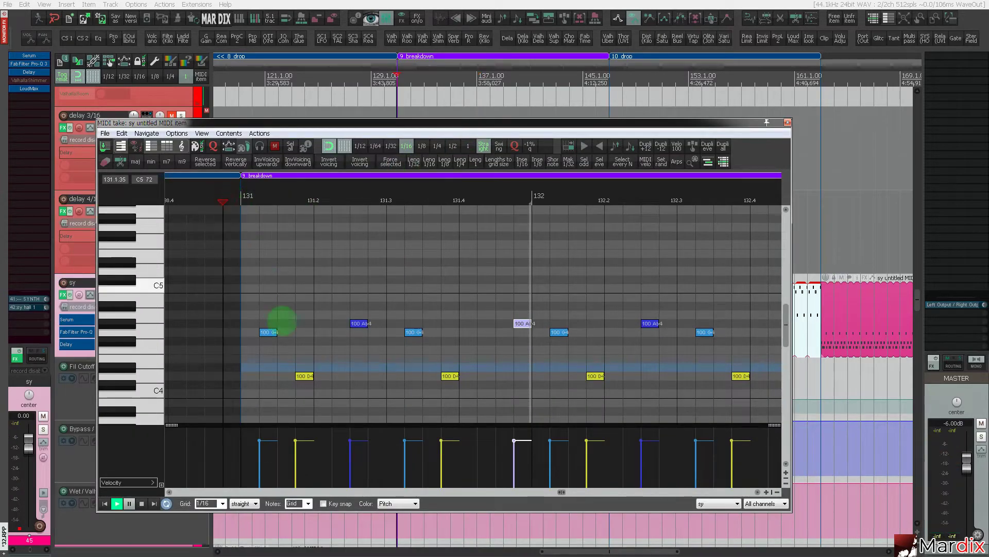
pyautogui.click(340, 503)
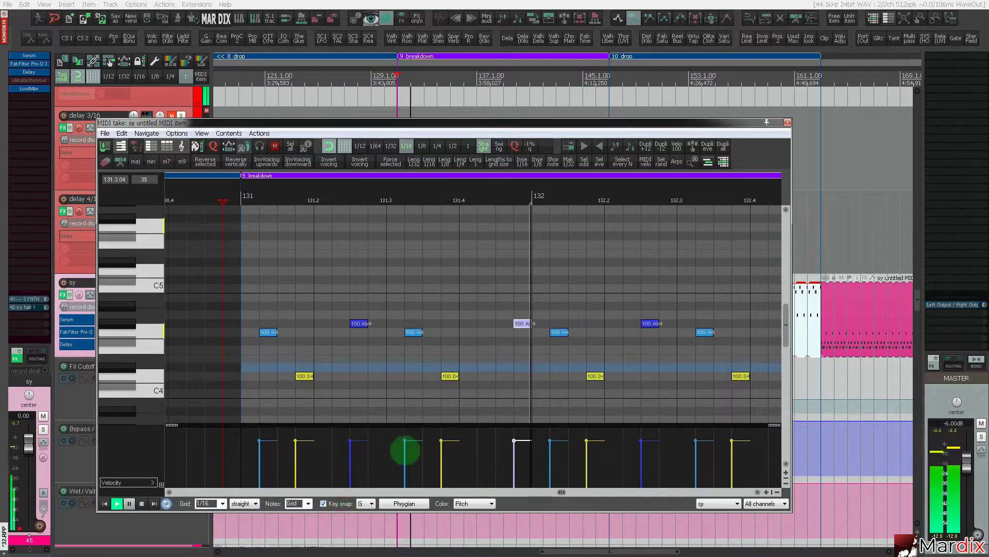
# Add a Bb4 note on the second sixteenth of beat 131.4.
pyautogui.scroll(-2, 456, 379)
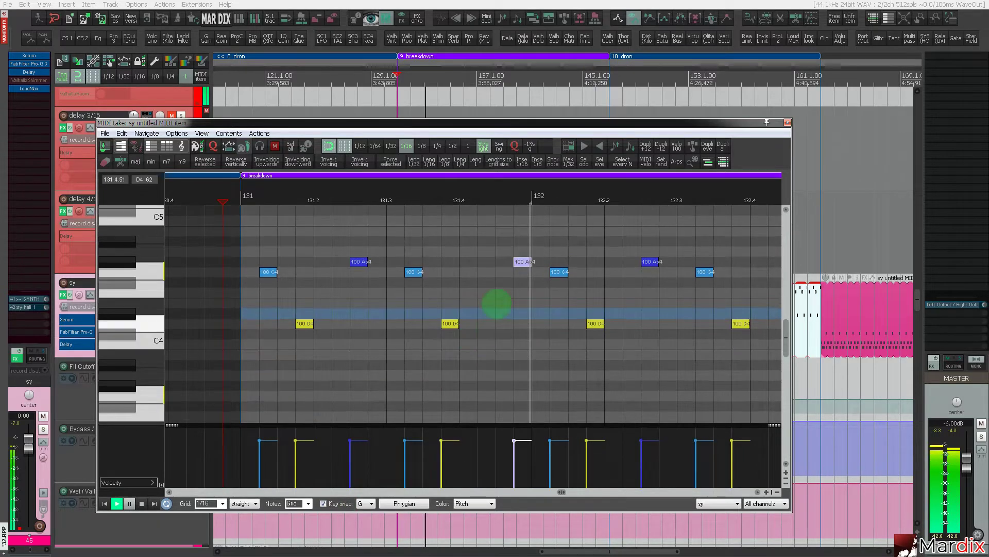
pyautogui.click(498, 261)
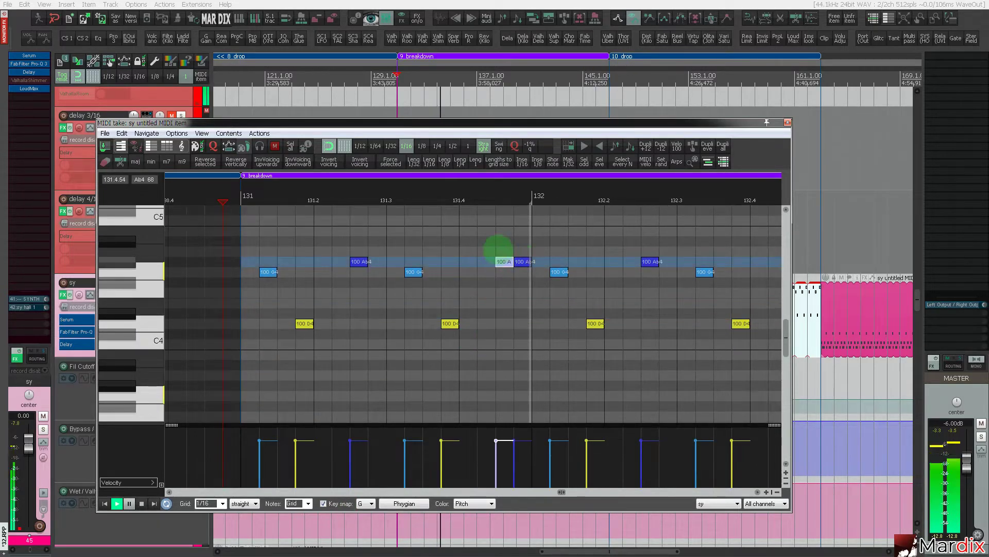
pyautogui.moveTo(505, 262); pyautogui.dragTo(487, 241)
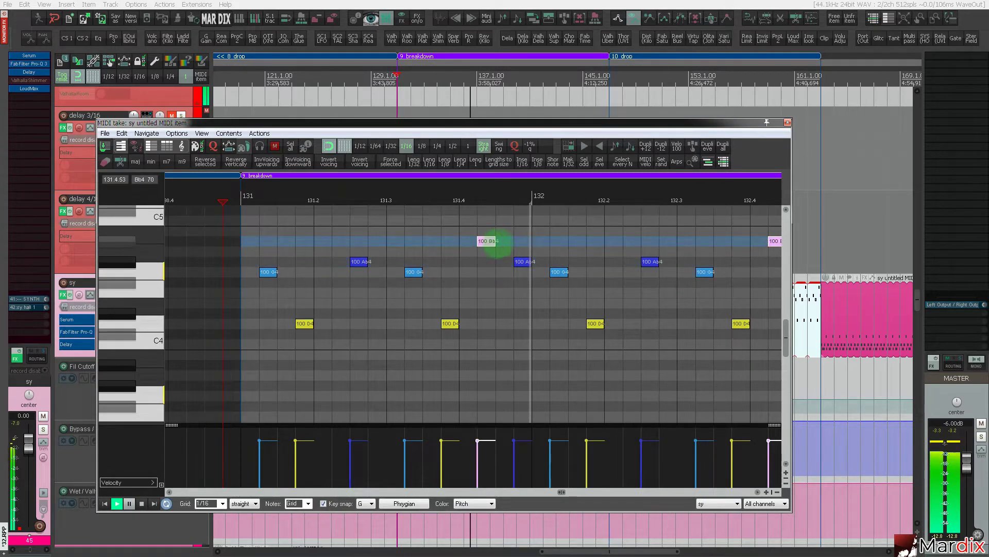
# Move the last Ab4 of beat 131.4 to C5 on the third sixteenth, add an Eb5 on the fourth, and close the MIDI editor.
pyautogui.scroll(-2, 497, 243)
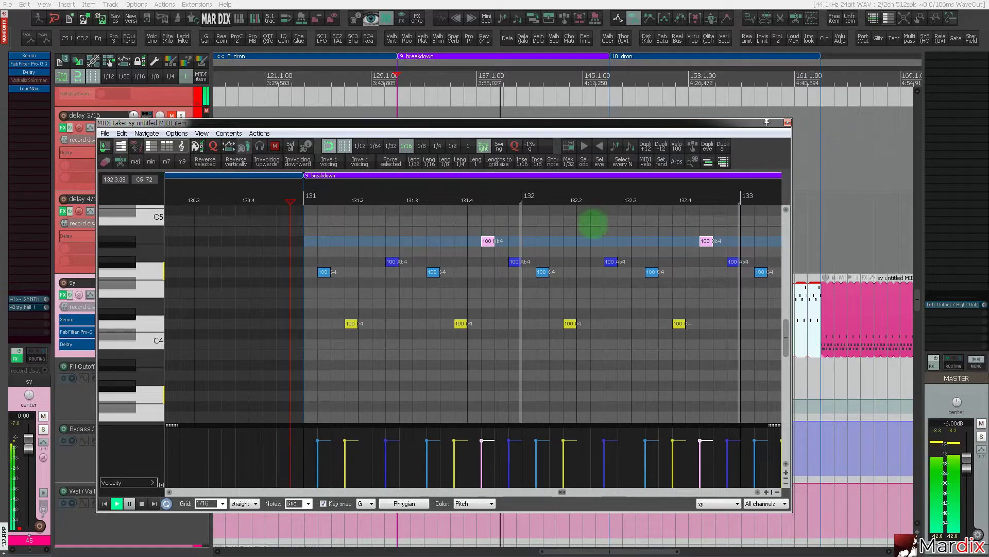
pyautogui.moveTo(507, 262); pyautogui.dragTo(515, 220)
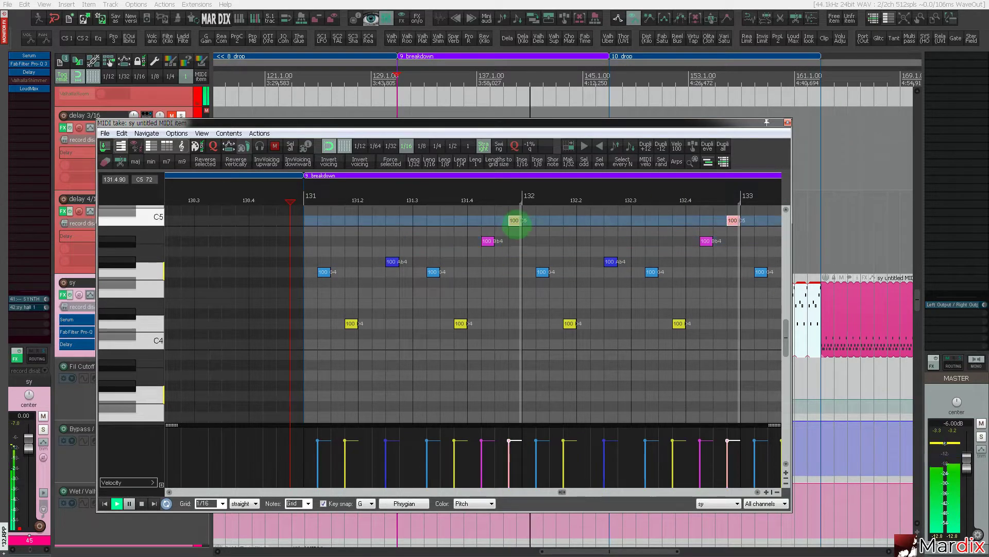
pyautogui.scroll(3, 170, 311)
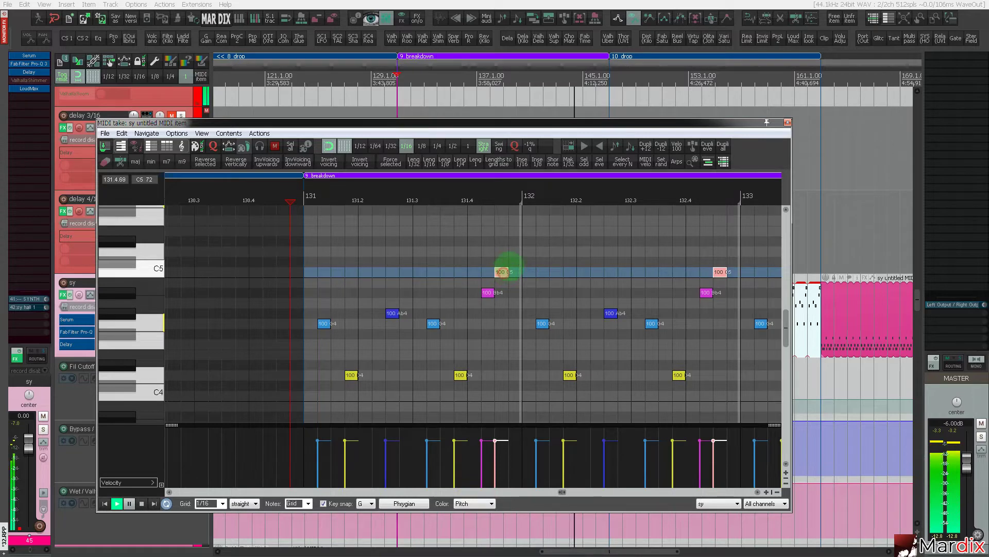
pyautogui.moveTo(509, 267); pyautogui.dragTo(517, 244)
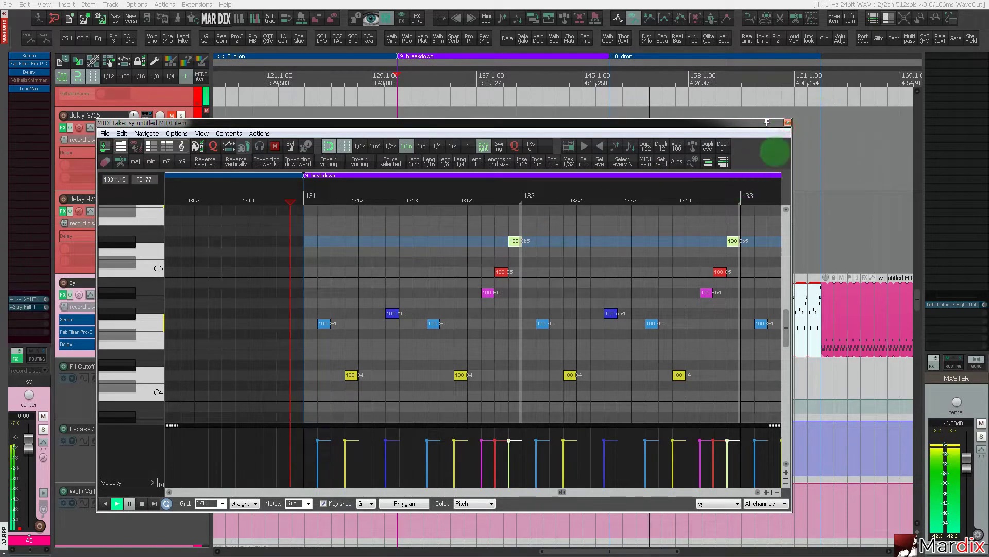
pyautogui.click(787, 122)
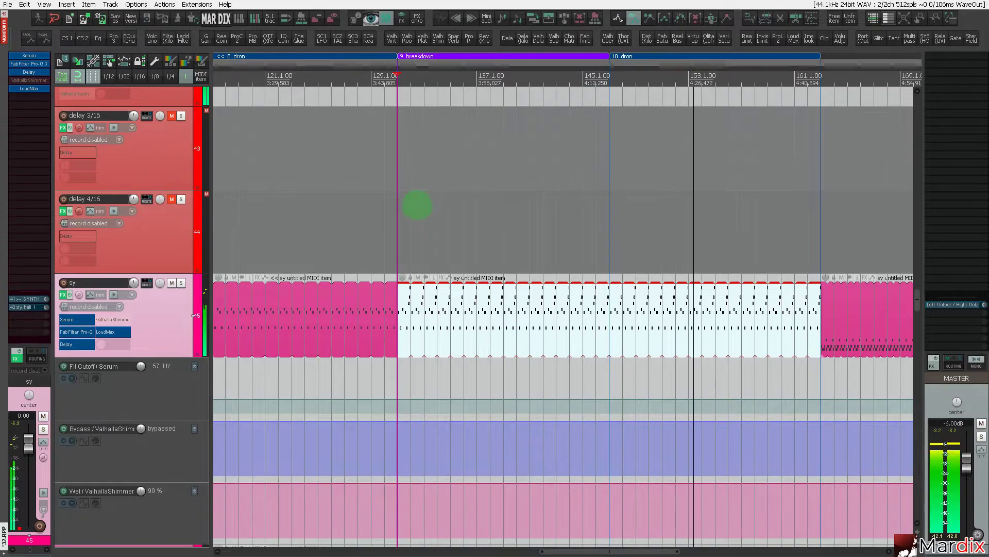
pyautogui.click(436, 205)
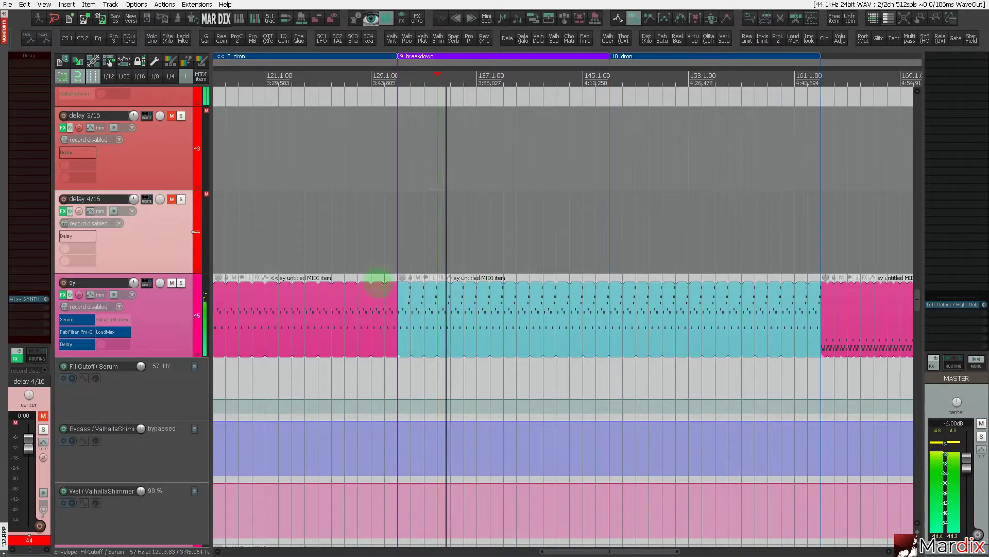
# Fade out the Volume envelope of sy track 46 across the 9 breakdown, with a curve that falls fastest near the end.
pyautogui.scroll(5, 137, 320)
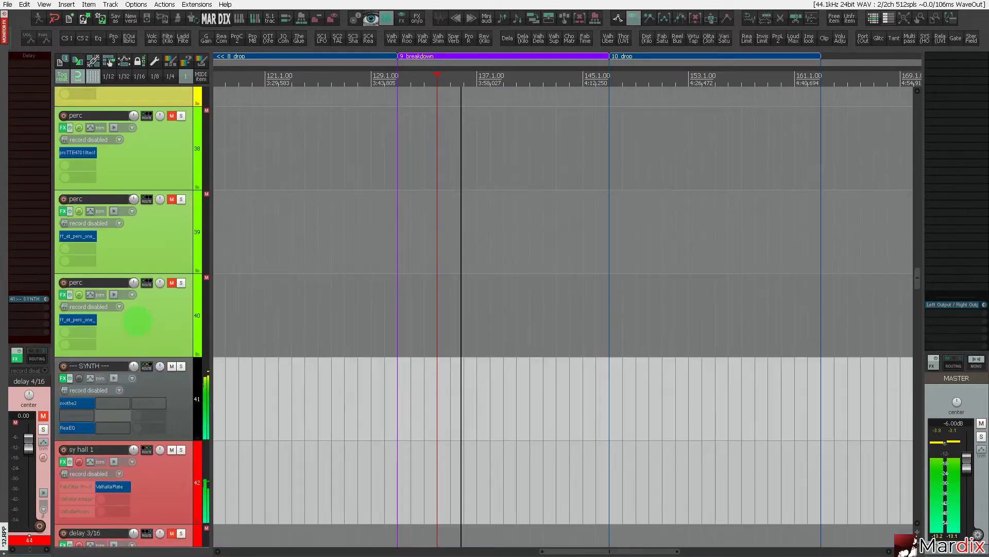
pyautogui.scroll(-8, 137, 321)
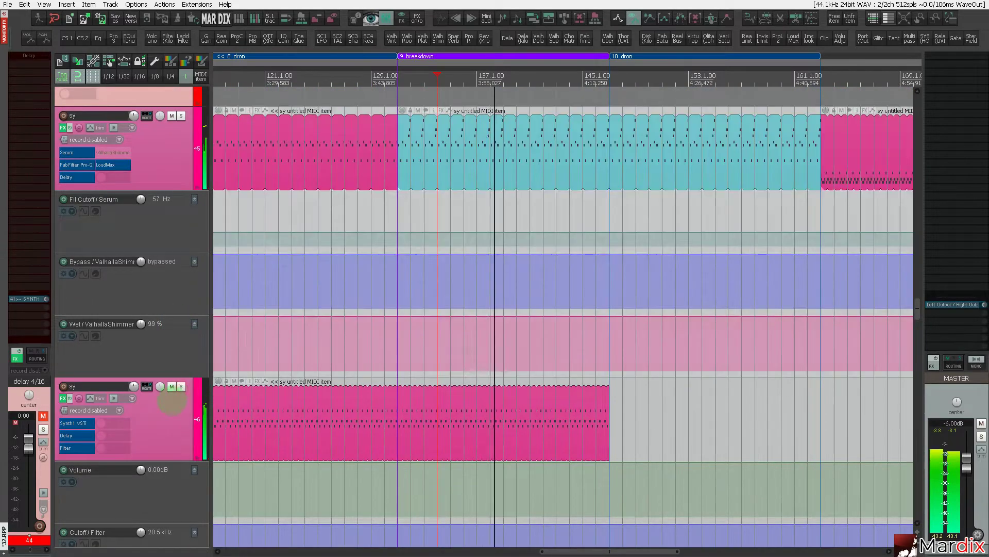
pyautogui.scroll(-3, 172, 371)
pyautogui.click(167, 270)
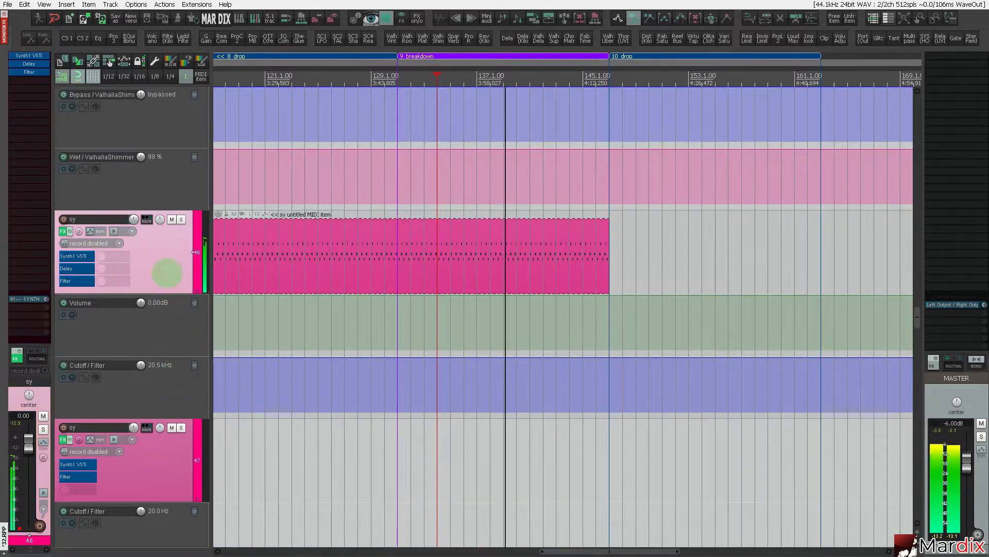
pyautogui.scroll(2, 417, 319)
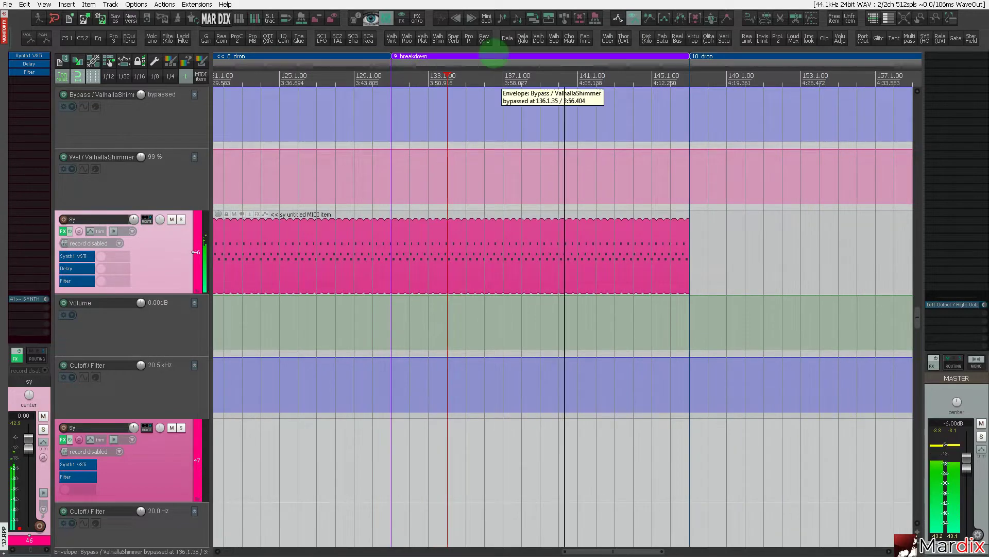
pyautogui.doubleClick(502, 55)
pyautogui.click(161, 343)
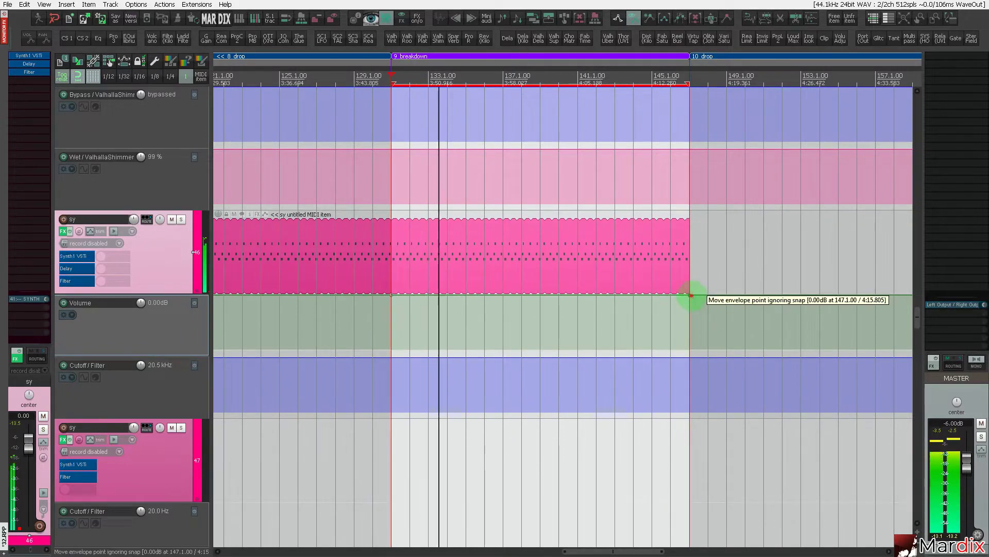
pyautogui.moveTo(690, 295); pyautogui.dragTo(689, 349)
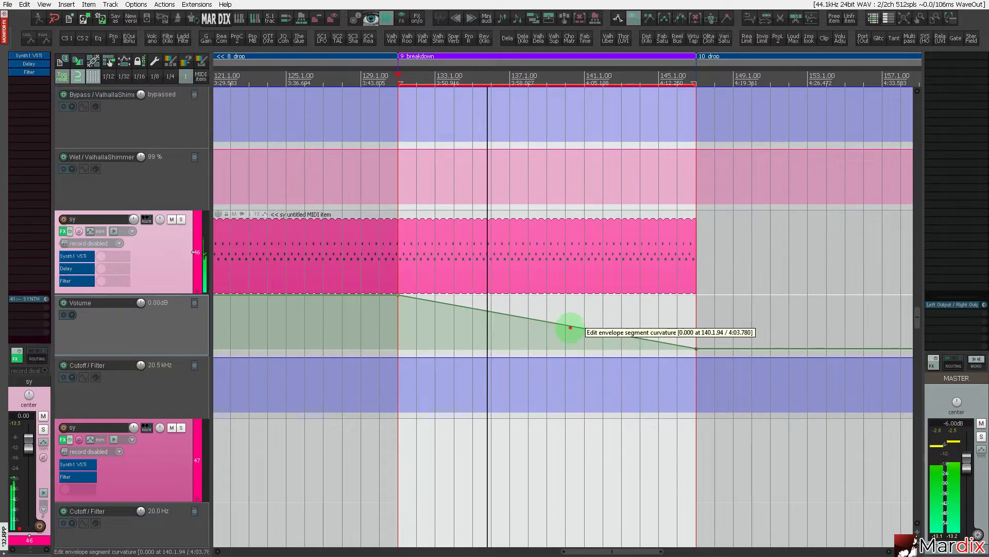
pyautogui.moveTo(570, 326); pyautogui.dragTo(624, 318)
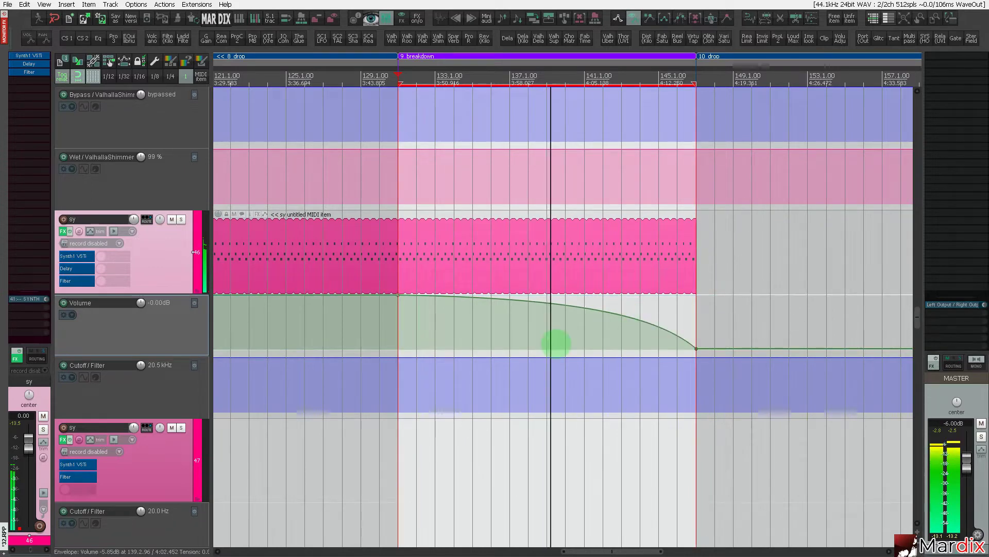
# Copy the 8 drop section of hh1 on track 28 and paste it at the start of the 10 drop.
pyautogui.press('z')
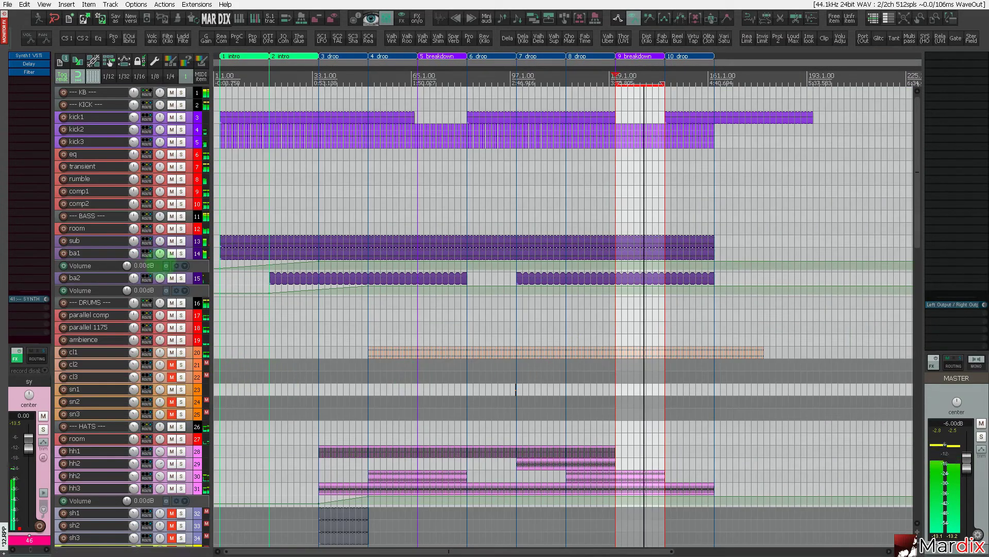
pyautogui.scroll(-6, 515, 309)
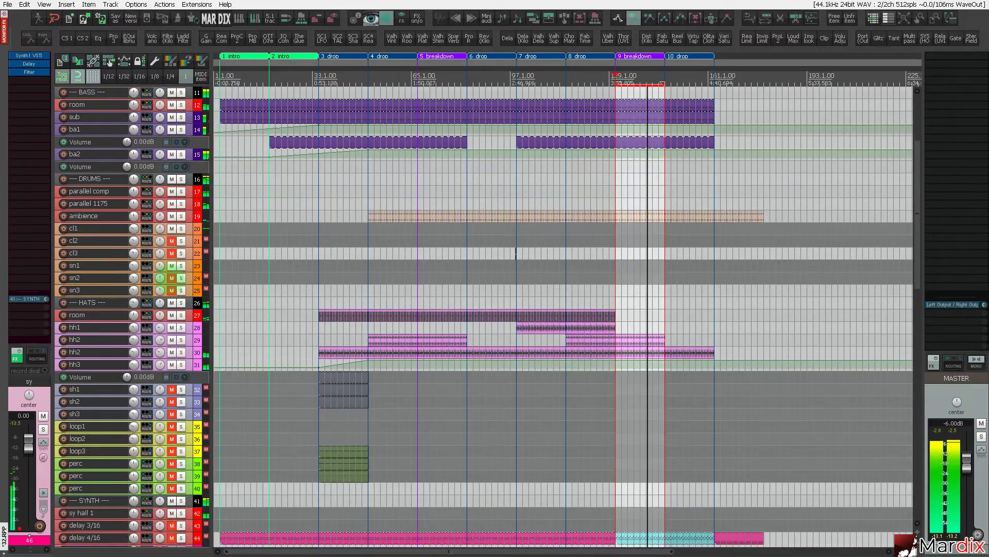
pyautogui.scroll(3, 516, 309)
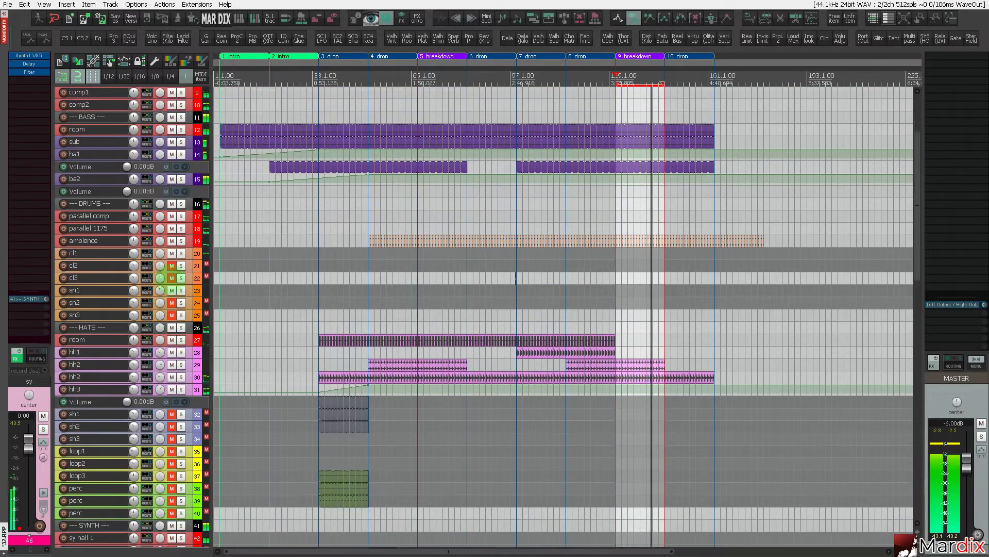
pyautogui.scroll(-4, 517, 296)
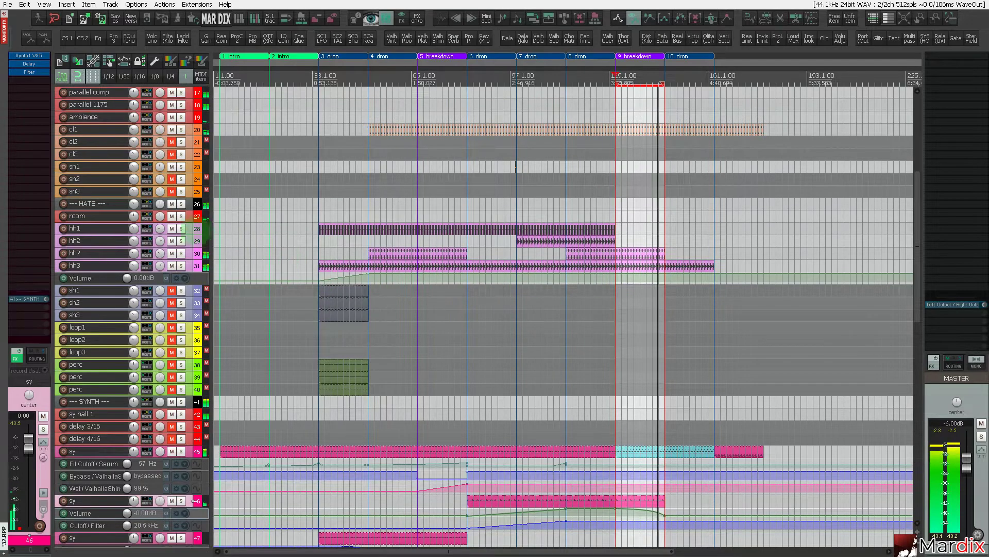
pyautogui.click(193, 231)
pyautogui.moveTo(189, 234); pyautogui.dragTo(188, 312)
pyautogui.scroll(4, 644, 291)
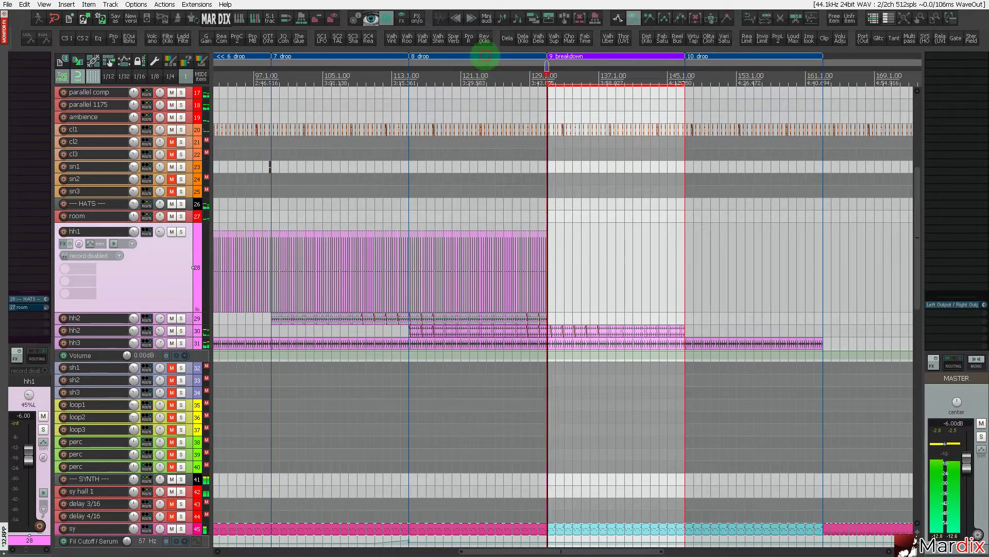
pyautogui.click(485, 56)
pyautogui.scroll(3, 644, 266)
pyautogui.click(617, 260)
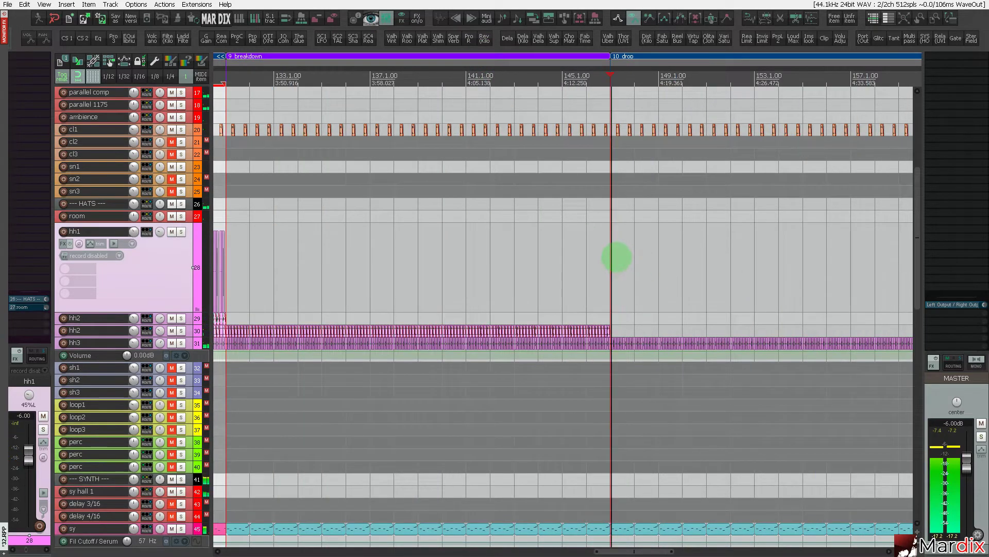
pyautogui.hotkey('ctrl', 'v')
pyautogui.scroll(-3, 616, 263)
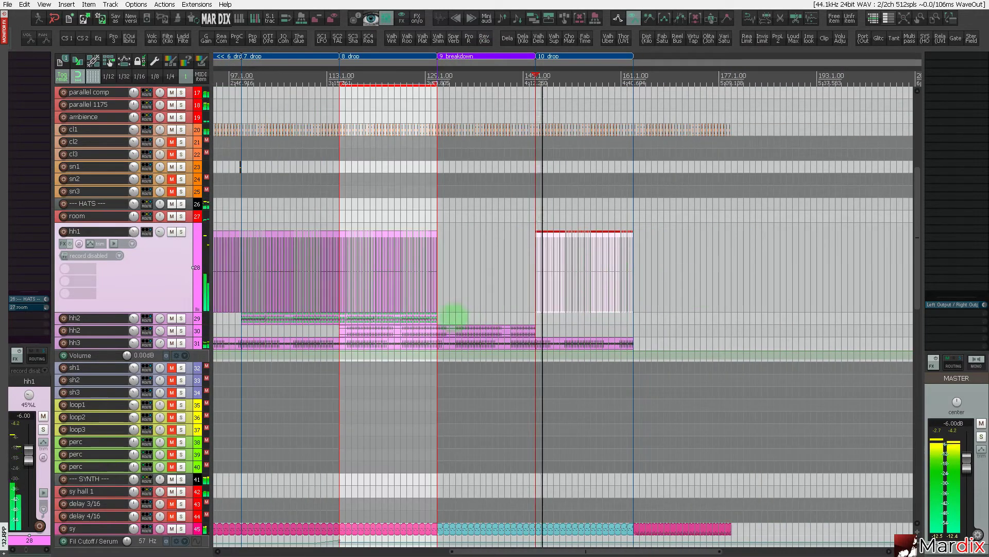
# Copy the 8 drop section of hh2 on track 29 to the start of the 10 drop.
pyautogui.click(186, 319)
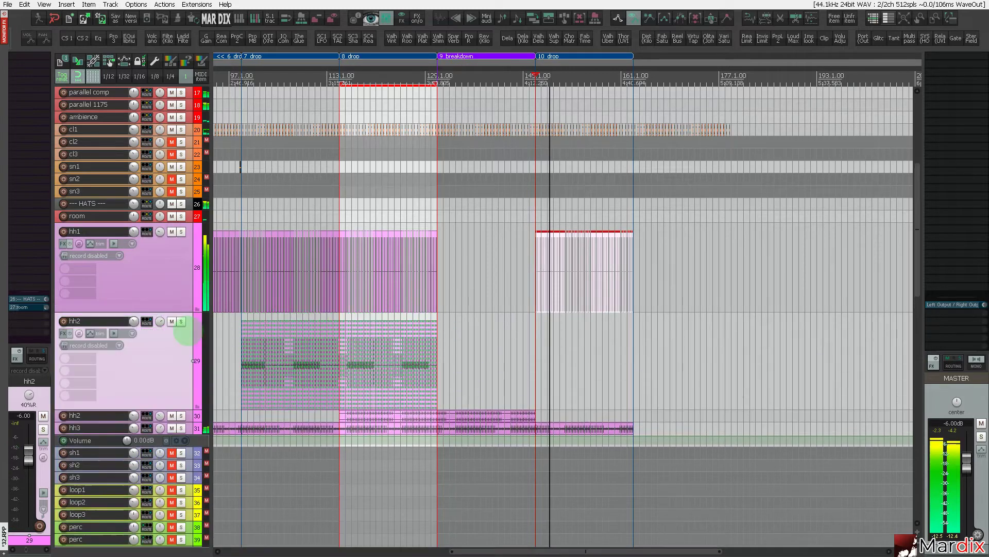
pyautogui.scroll(5, 511, 353)
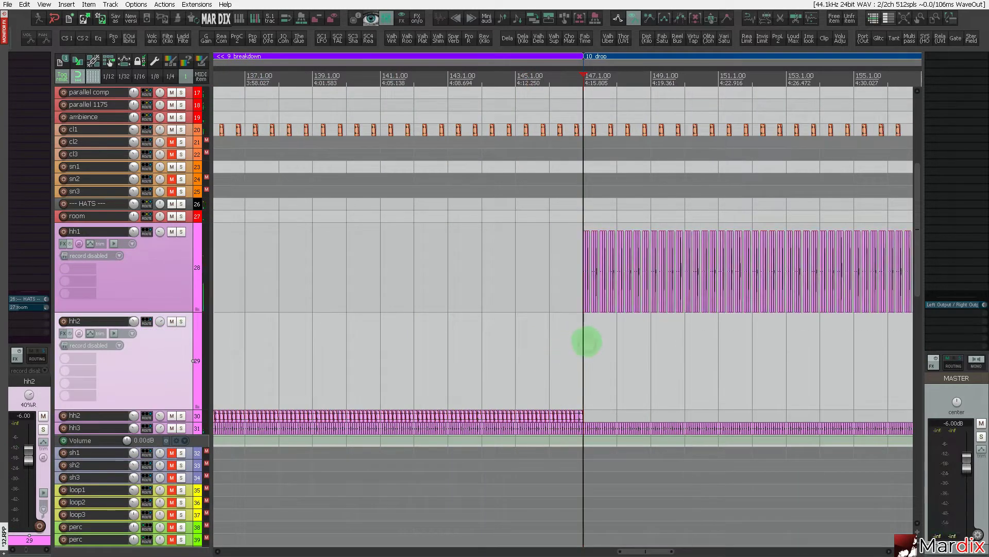
pyautogui.hotkey('ctrl', 'v')
pyautogui.scroll(-5, 588, 343)
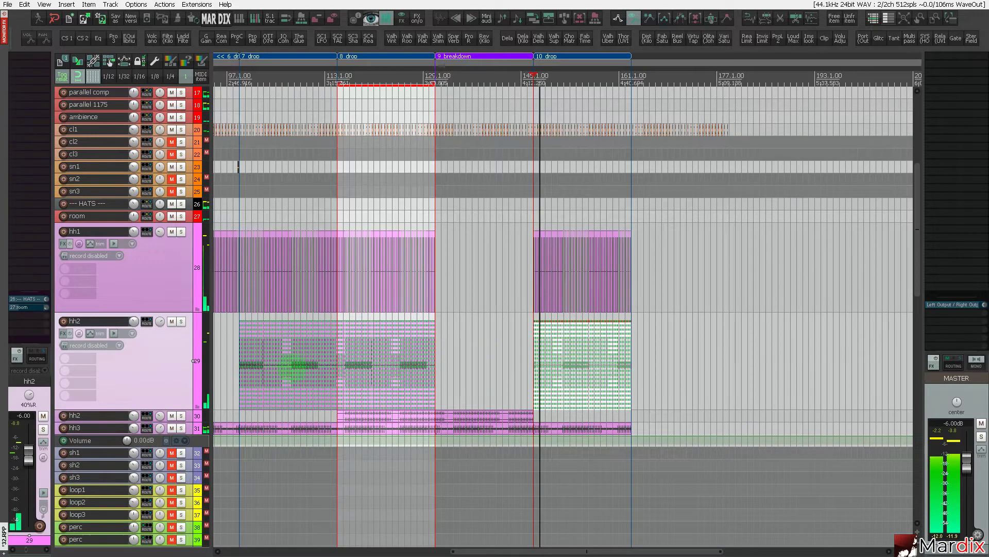
# Enlarge hh2 on track 30 and play the 9 breakdown from its start to check the hats.
pyautogui.scroll(-3, 170, 363)
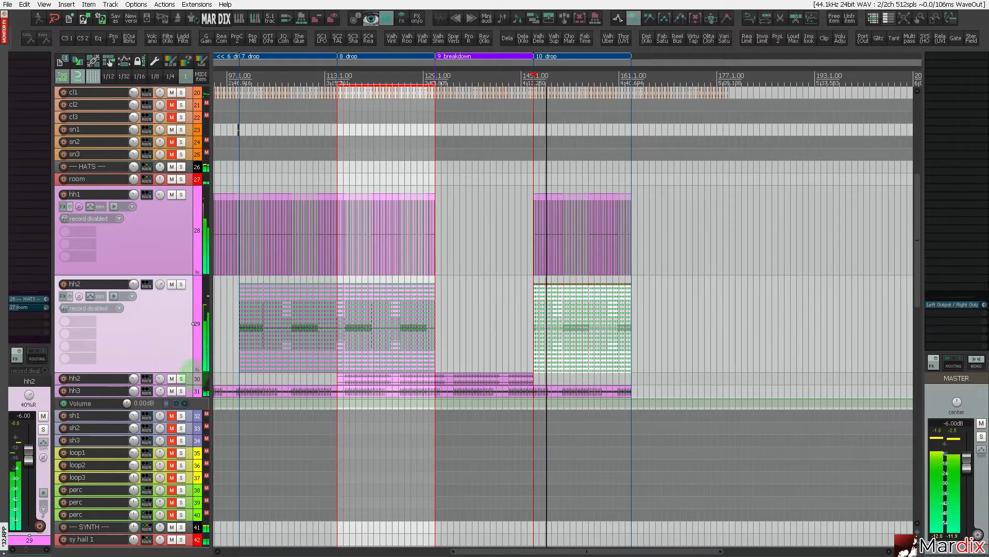
pyautogui.click(192, 377)
pyautogui.scroll(11, 192, 377)
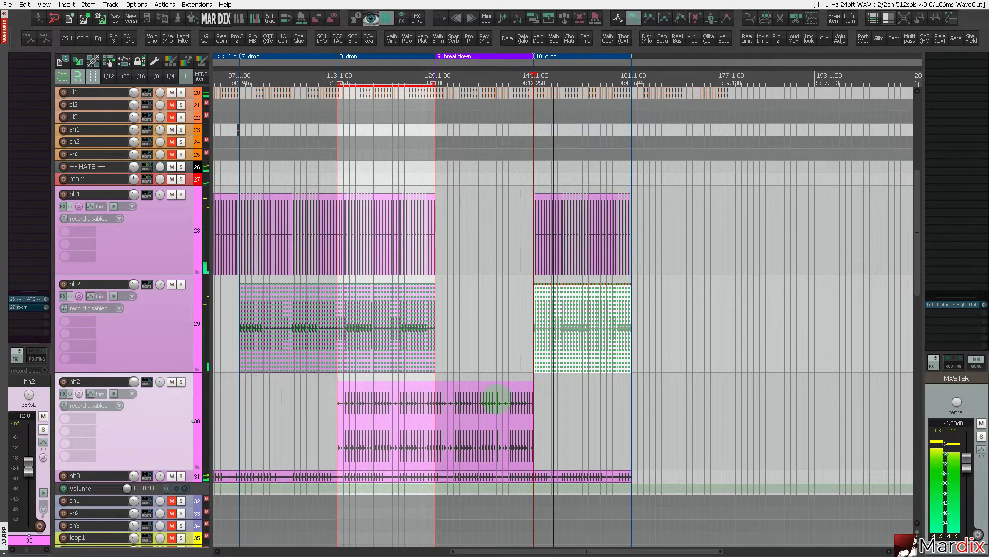
pyautogui.scroll(1, 496, 398)
pyautogui.scroll(-1, 498, 399)
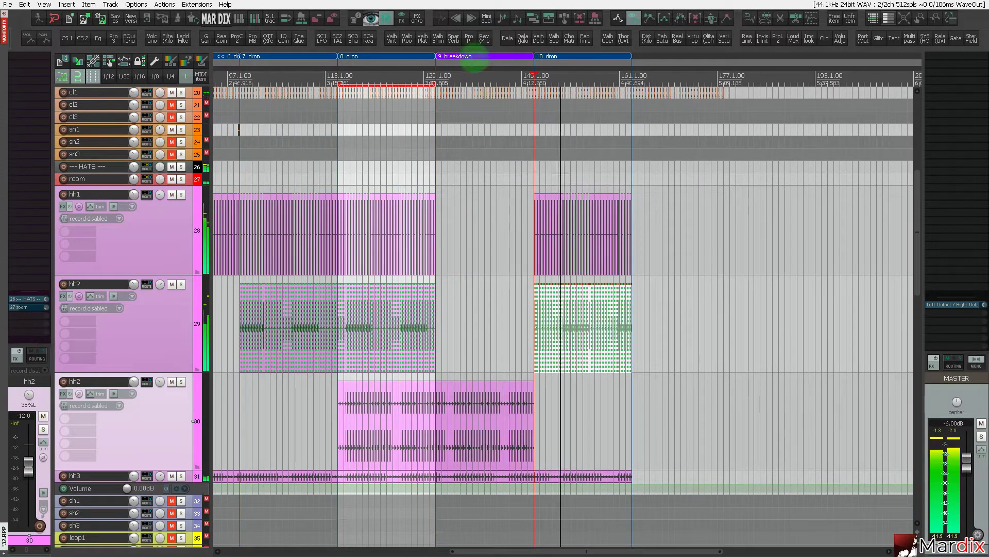
pyautogui.click(484, 56)
pyautogui.scroll(-3, 124, 328)
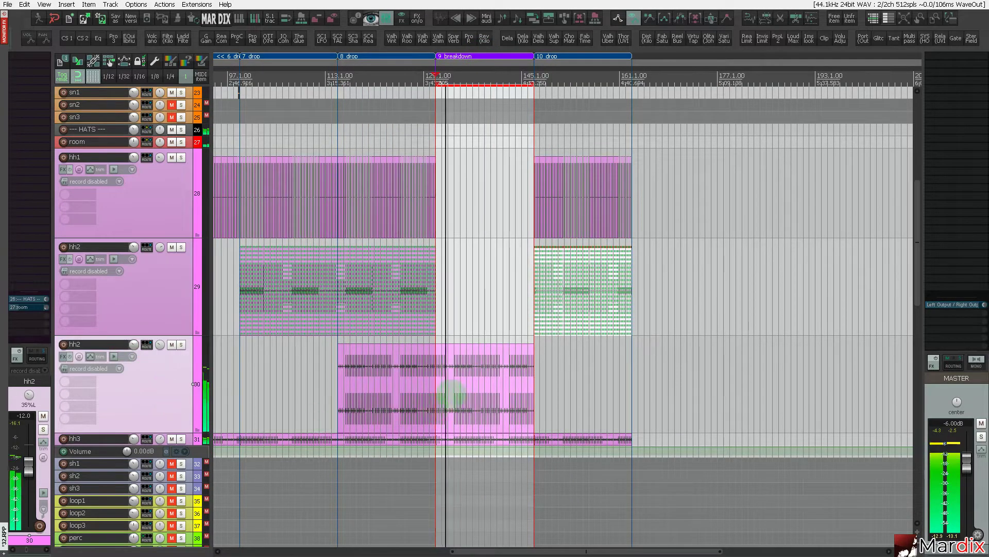
# Copy all hh2 items on track 30 so that the first copy starts at the 10 drop.
pyautogui.scroll(4, 464, 386)
pyautogui.scroll(-4, 310, 366)
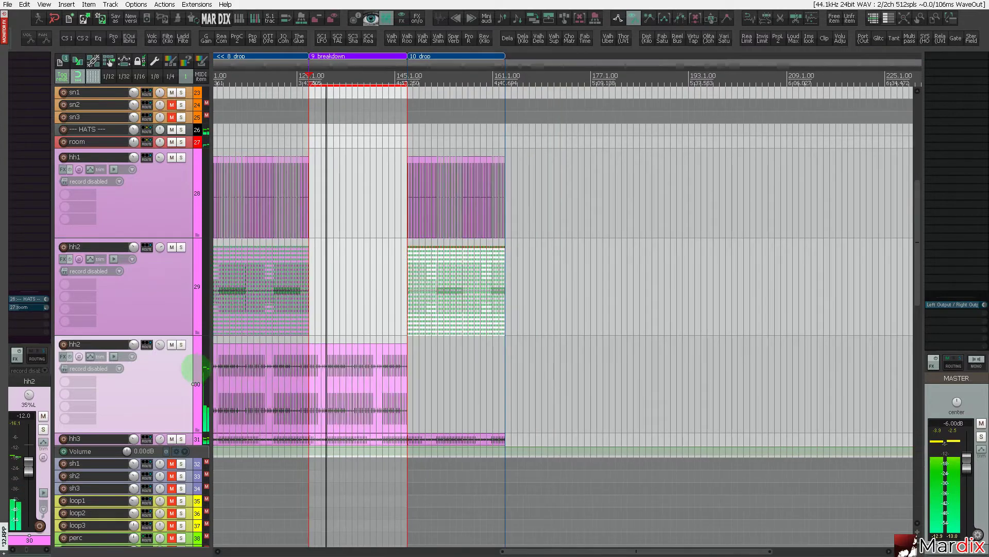
pyautogui.doubleClick(187, 368)
pyautogui.moveTo(227, 364); pyautogui.dragTo(478, 376)
pyautogui.scroll(2, 426, 365)
pyautogui.scroll(6, 368, 365)
pyautogui.scroll(3, 415, 369)
pyautogui.scroll(-5, 428, 369)
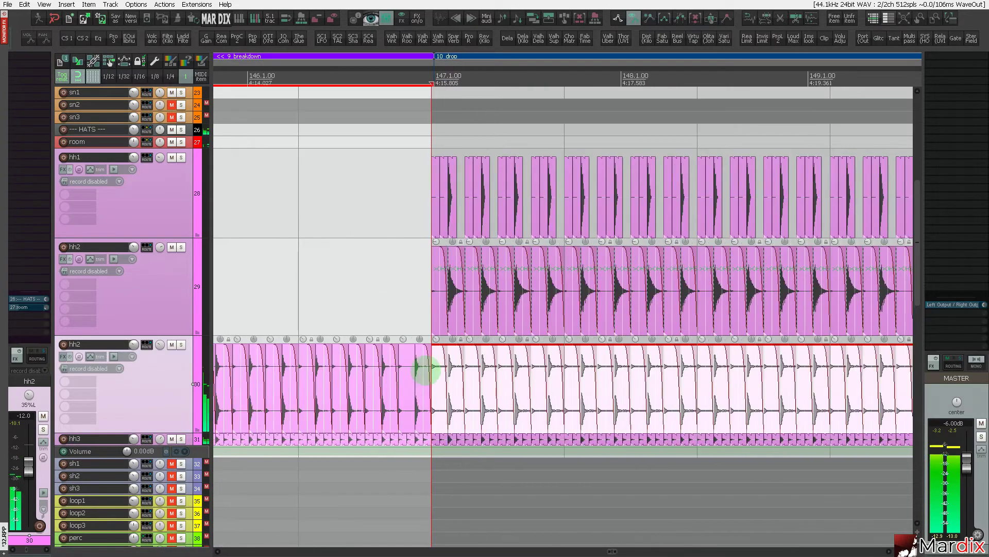
# Solo hh3 during the 9 breakdown to hear it alone, and unsolo it again.
pyautogui.hotkey('ctrl', 'pagedown')
pyautogui.scroll(-8, 144, 308)
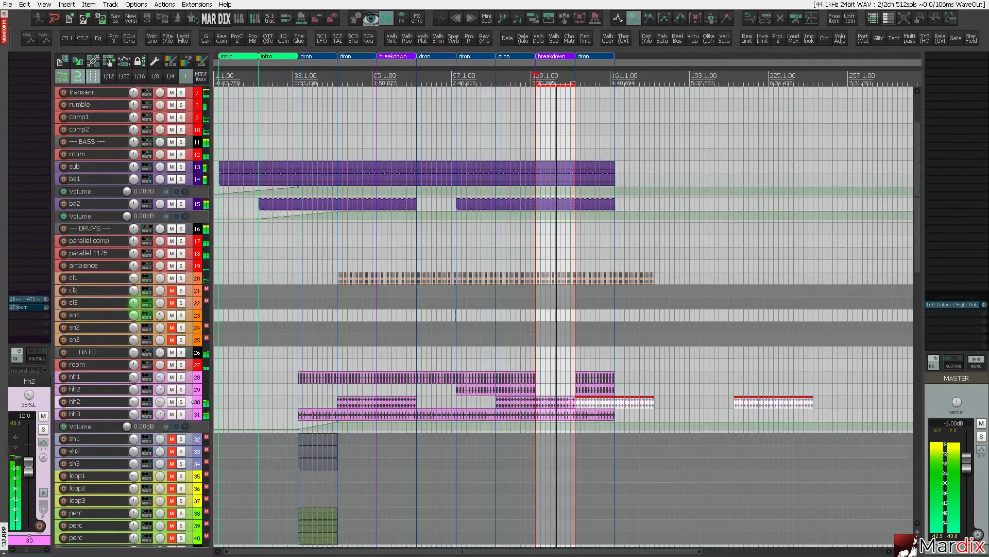
pyautogui.press('Down')
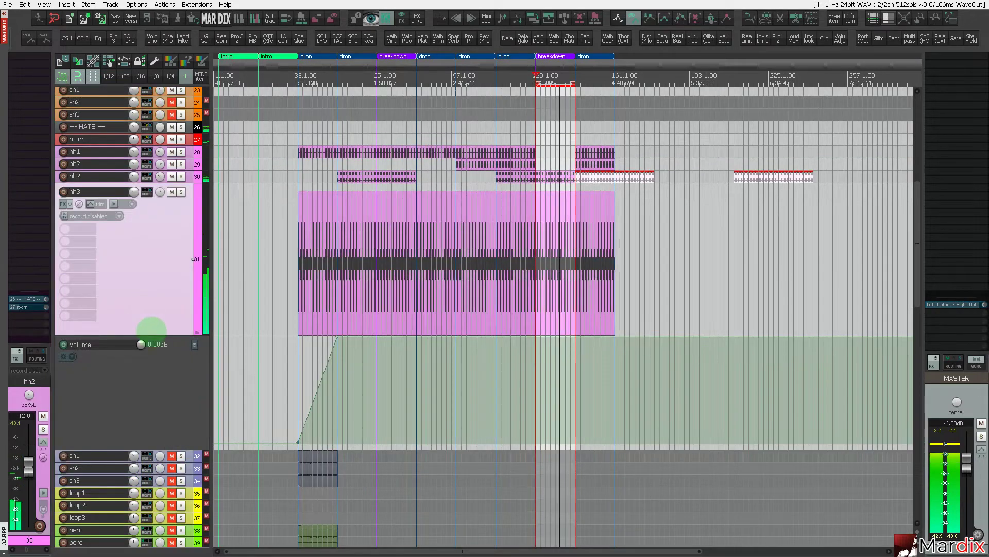
pyautogui.press('Up')
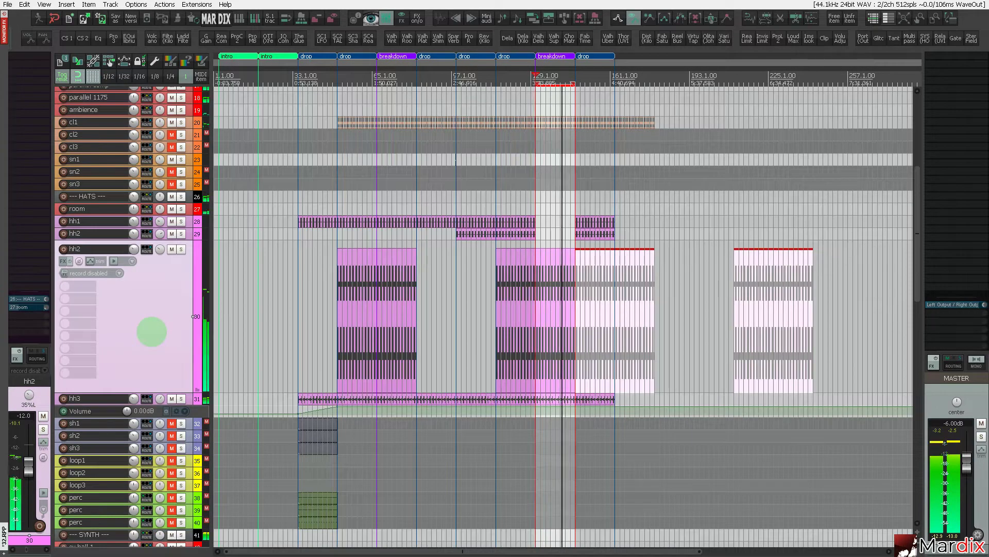
pyautogui.press('Down')
pyautogui.click(181, 192)
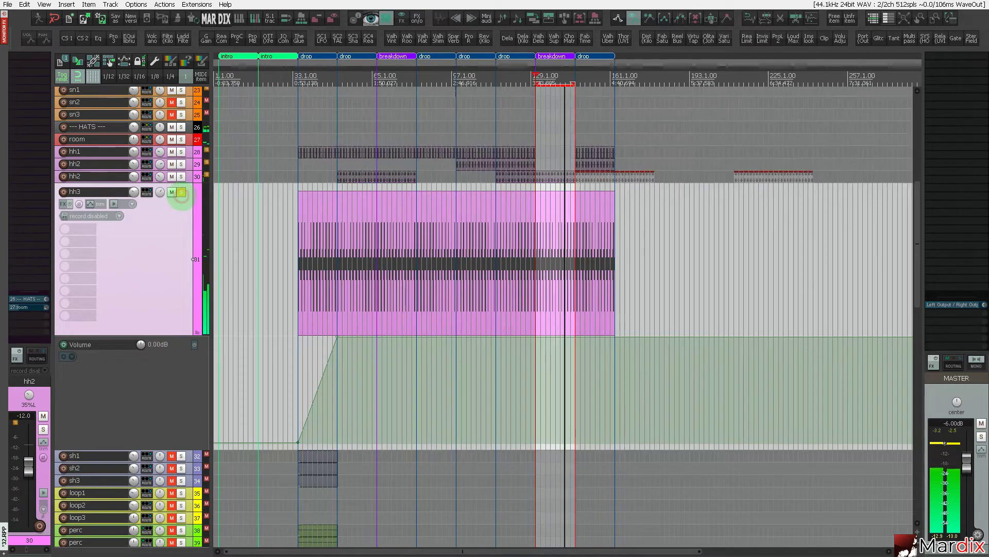
pyautogui.click(181, 191)
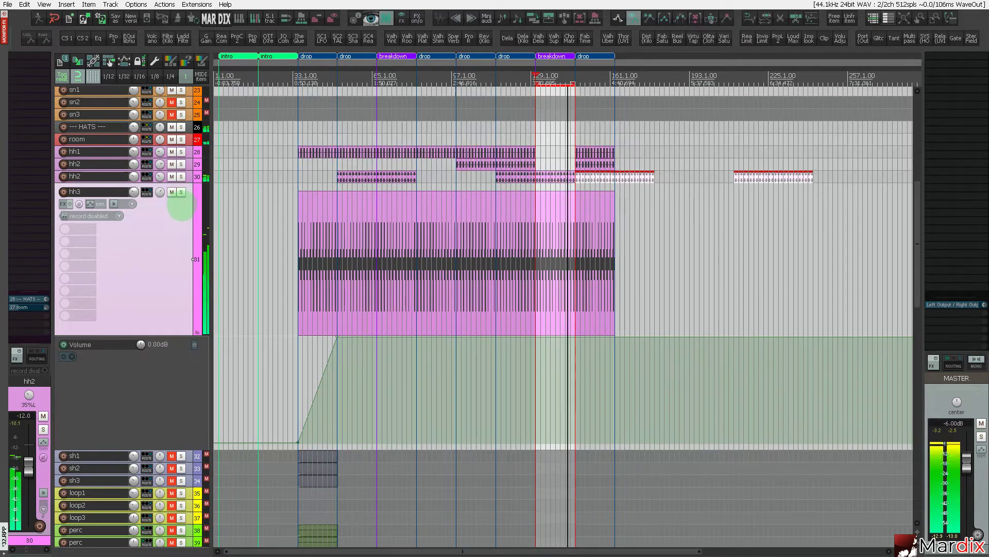
# Unmute sh1 briefly to audition it in the 9 breakdown, and mute it again.
pyautogui.press('`')
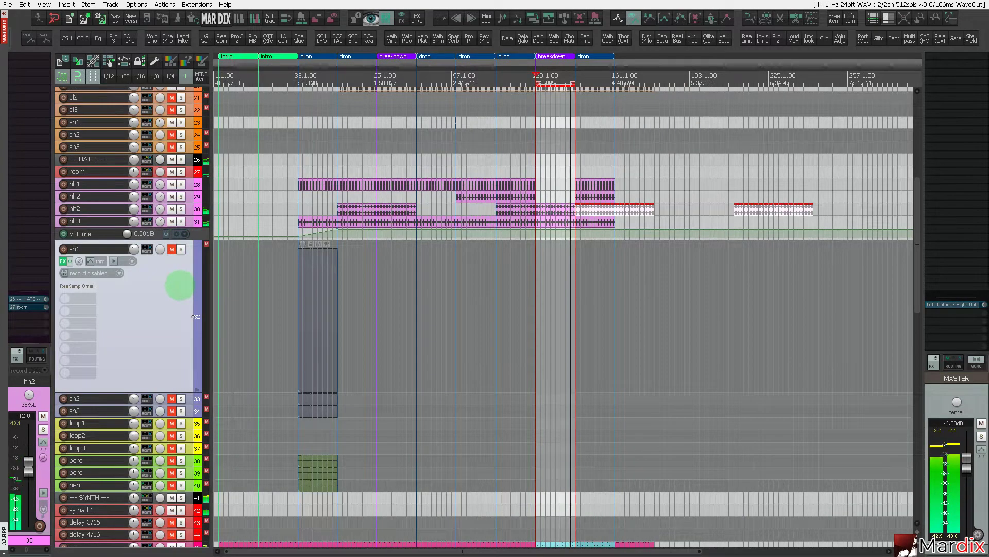
pyautogui.click(172, 249)
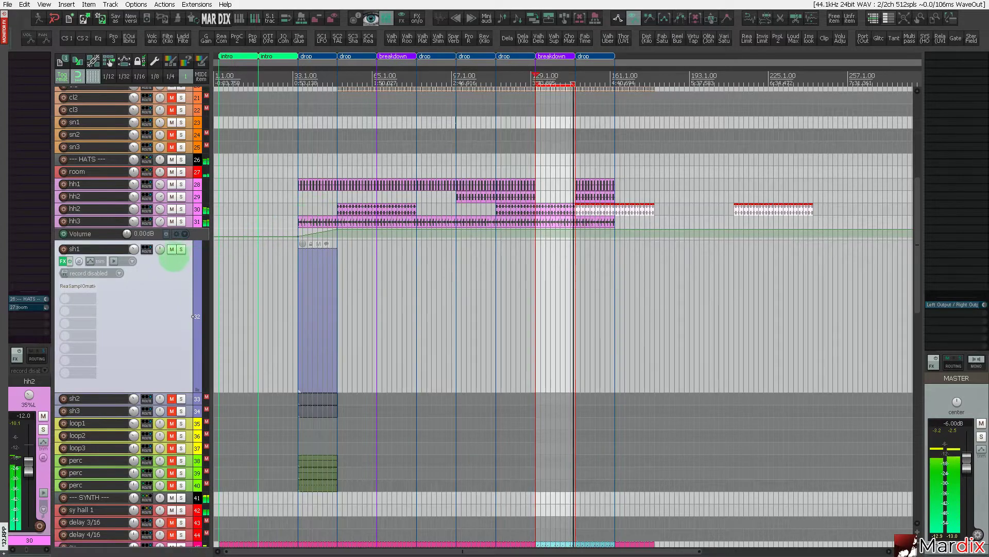
pyautogui.scroll(-4, 170, 268)
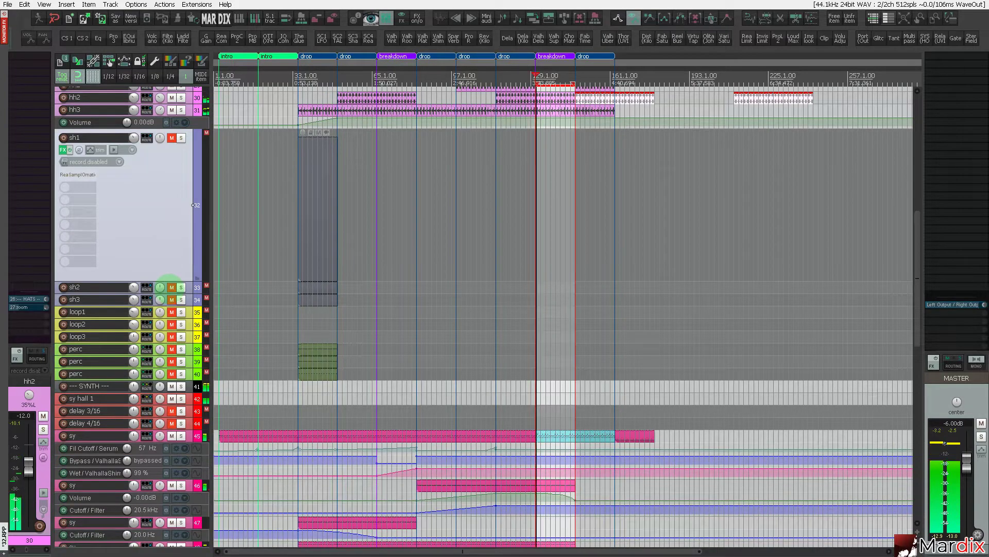
# Clear the time selection and copy the sy item on track 47 to the start of the 9 breakdown.
pyautogui.scroll(-8, 168, 281)
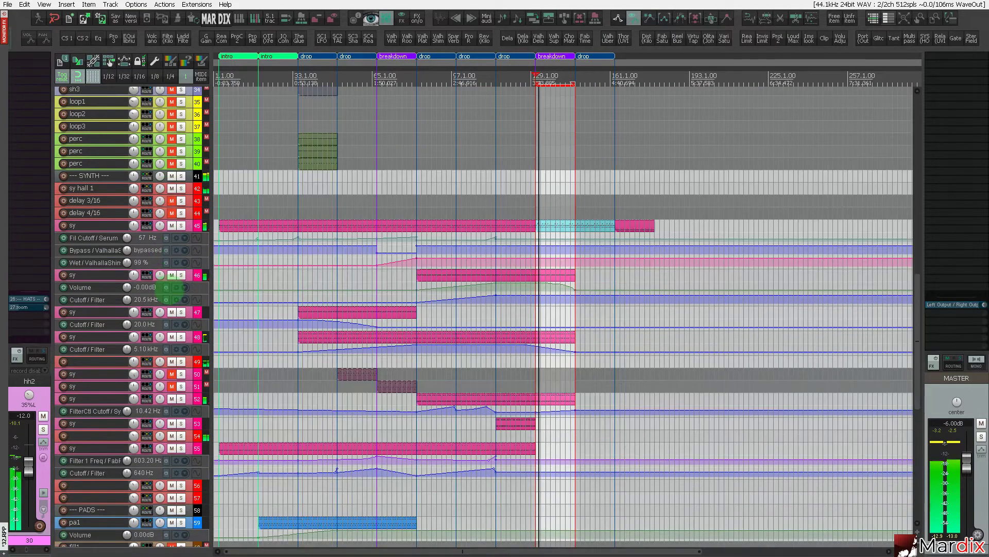
pyautogui.press('Escape')
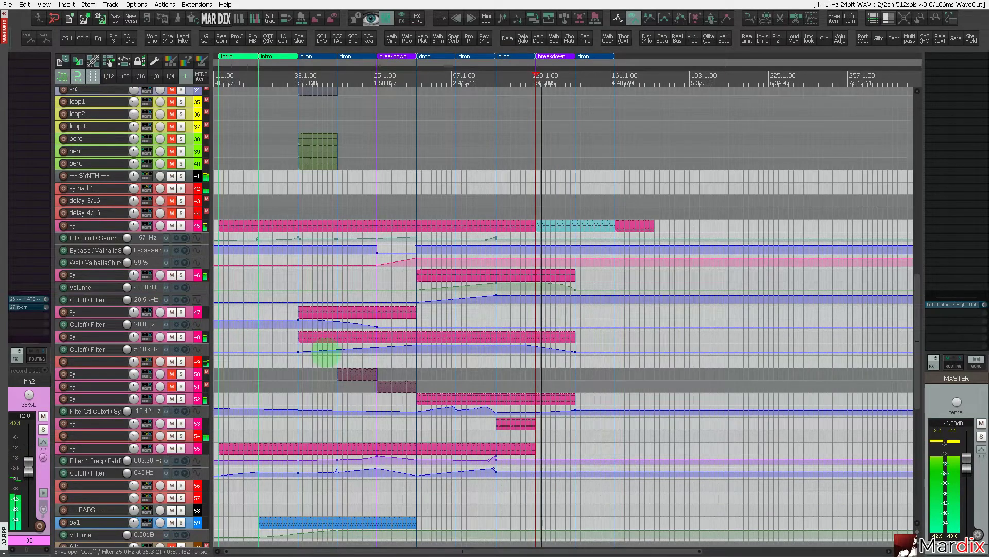
pyautogui.click(402, 311)
pyautogui.scroll(5, 404, 322)
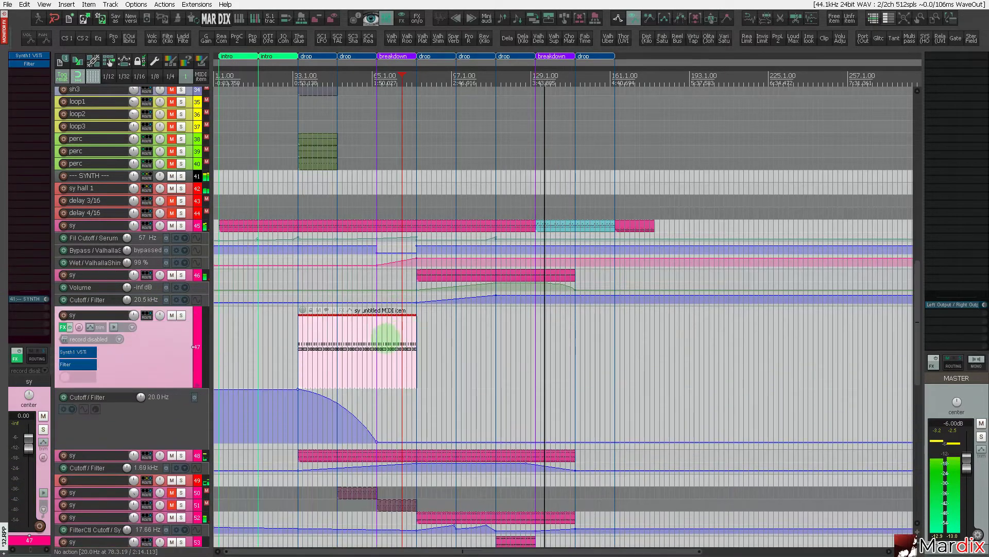
pyautogui.moveTo(350, 345); pyautogui.dragTo(550, 354)
pyautogui.scroll(6, 545, 399)
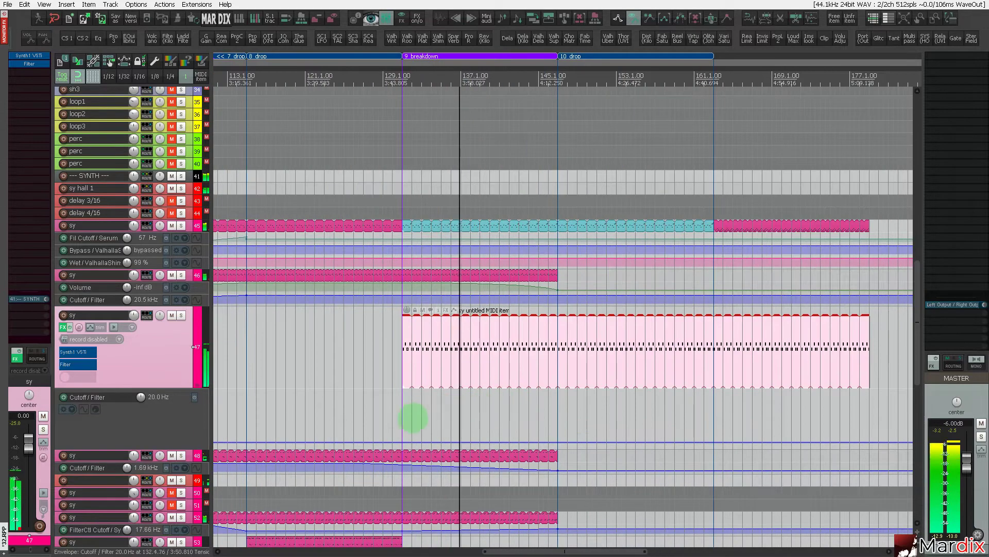
# Shape track 47's Cutoff / Filter envelope to rise from its minimum at the start of 9 breakdown to 20.5 kHz at bar 147.
pyautogui.click(401, 428)
pyautogui.moveTo(530, 405); pyautogui.dragTo(548, 347)
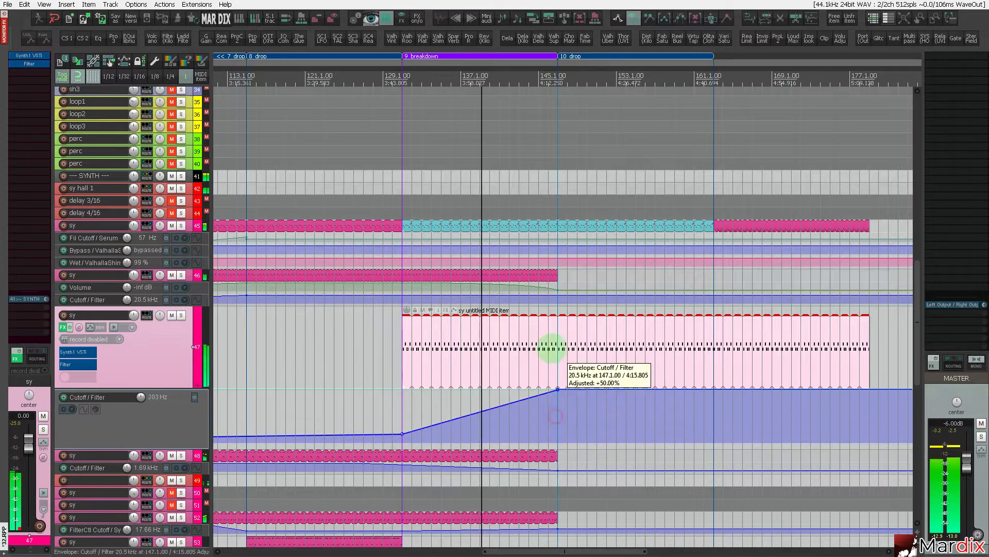
pyautogui.moveTo(402, 433)
pyautogui.mouseDown()
pyautogui.moveTo(398, 471)
pyautogui.moveTo(395, 435)
pyautogui.mouseUp()
# Audition track 47 in solo, then play the full mix from just before the end of 9 breakdown.
pyautogui.click(180, 315)
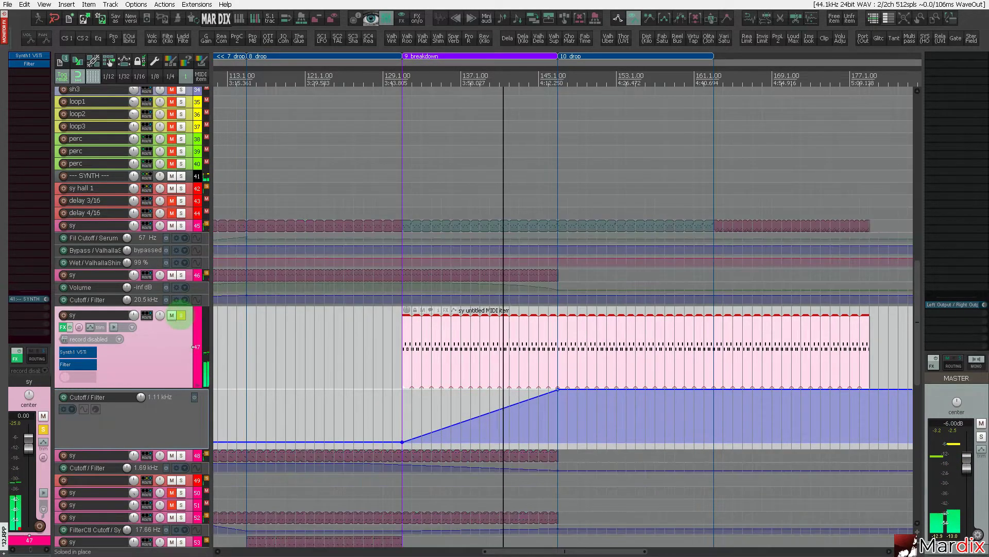
pyautogui.click(180, 314)
pyautogui.click(546, 177)
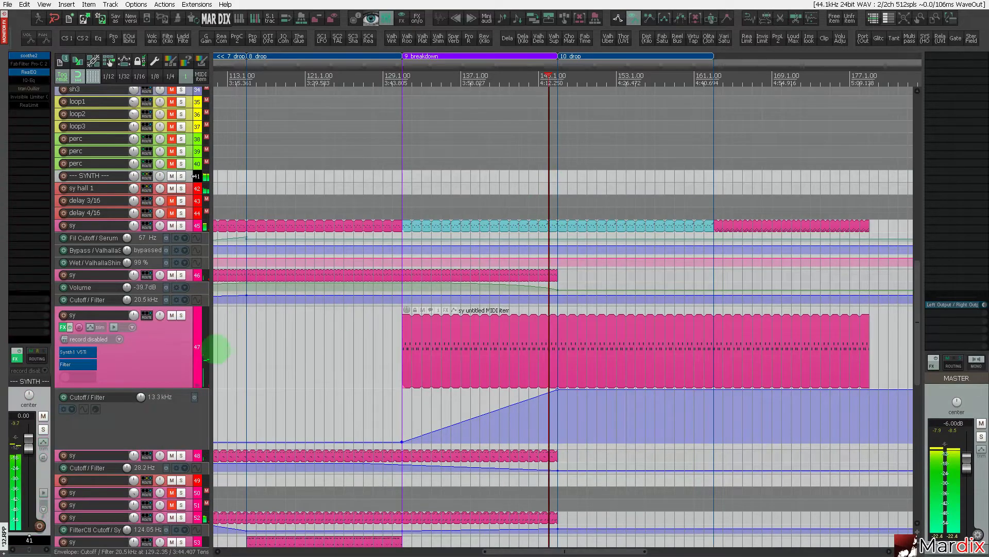
# Extend the sy MIDI item on track 52 to the end of the 10 drop region.
pyautogui.scroll(-3, 206, 344)
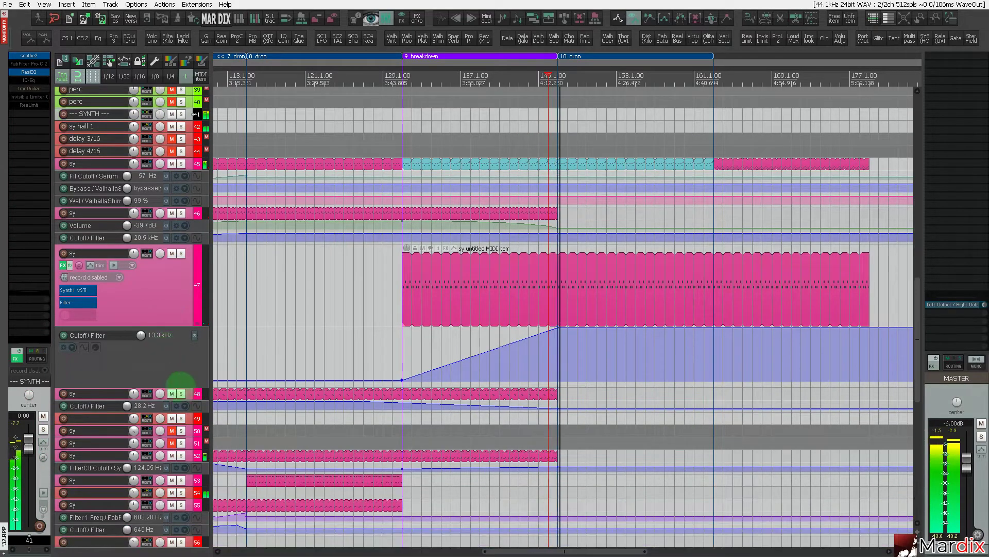
pyautogui.scroll(5, 523, 400)
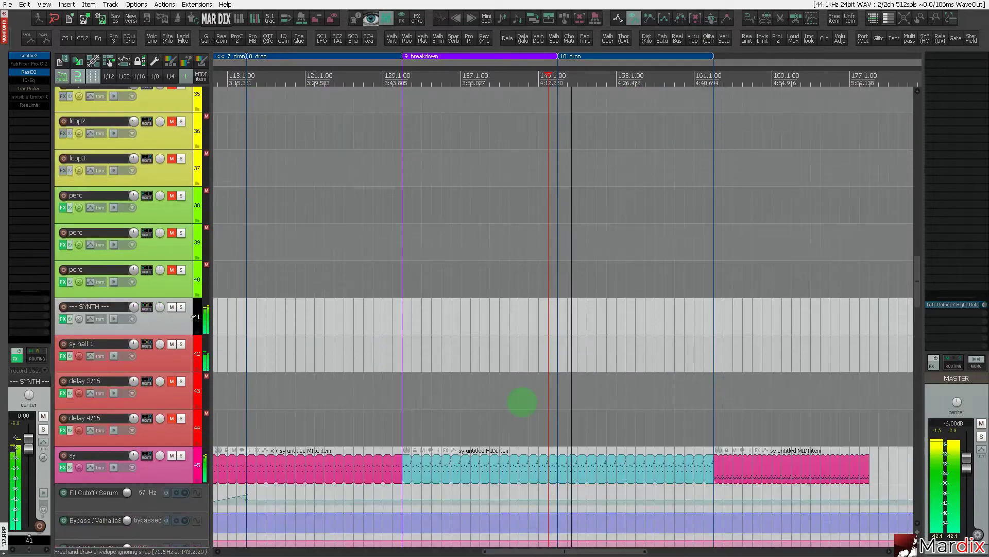
pyautogui.scroll(-3, 129, 400)
pyautogui.scroll(-8, 123, 403)
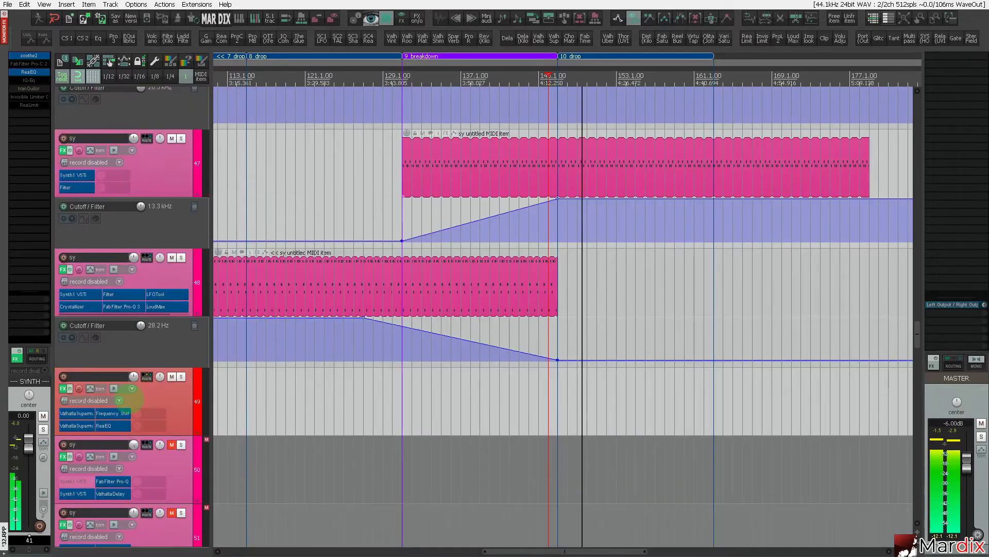
pyautogui.scroll(-3, 124, 413)
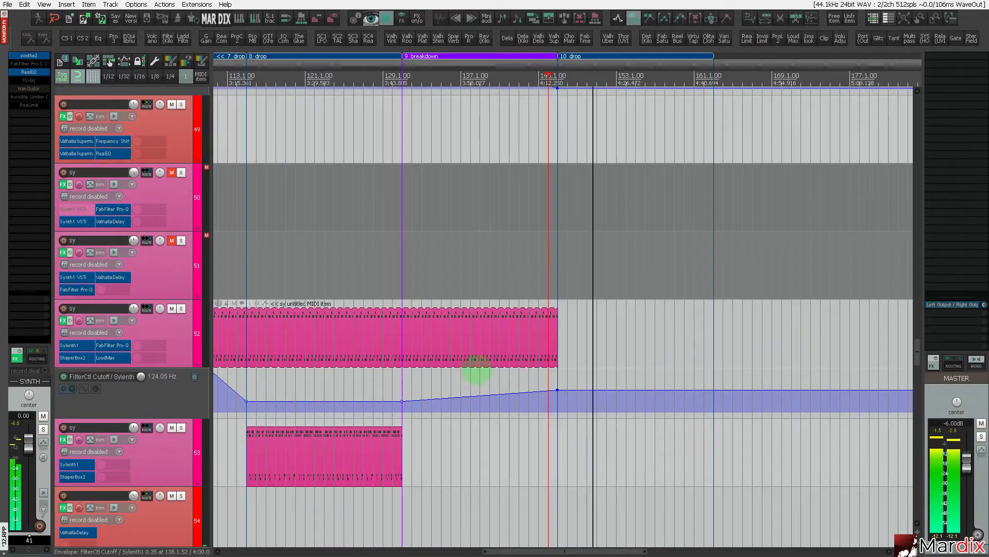
pyautogui.click(511, 336)
pyautogui.moveTo(559, 338); pyautogui.dragTo(714, 338)
# Reshape track 52's FilterCtl Cutoff envelope to peak at bar 146 and fall to a low level at the start of 10 drop.
pyautogui.scroll(3, 574, 400)
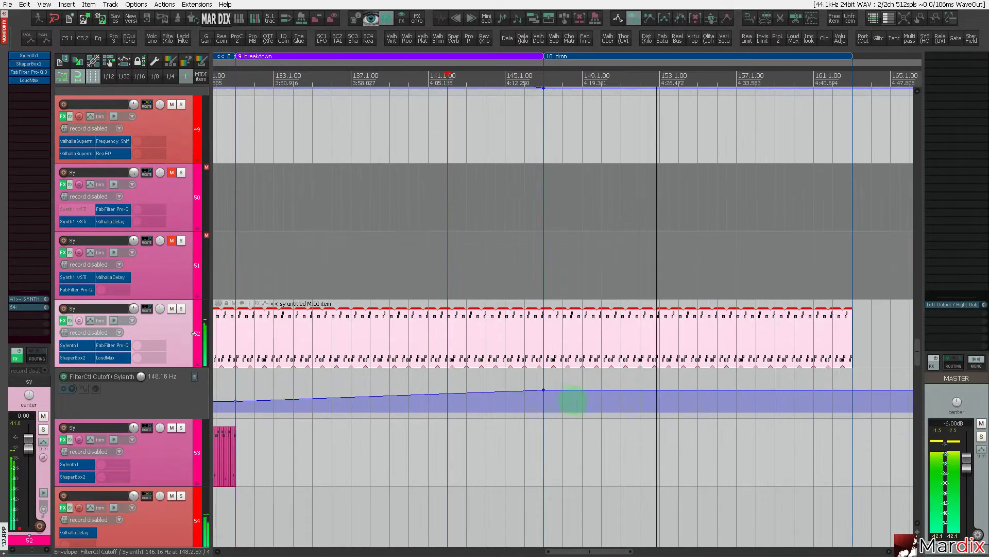
pyautogui.moveTo(544, 390)
pyautogui.click(414, 380)
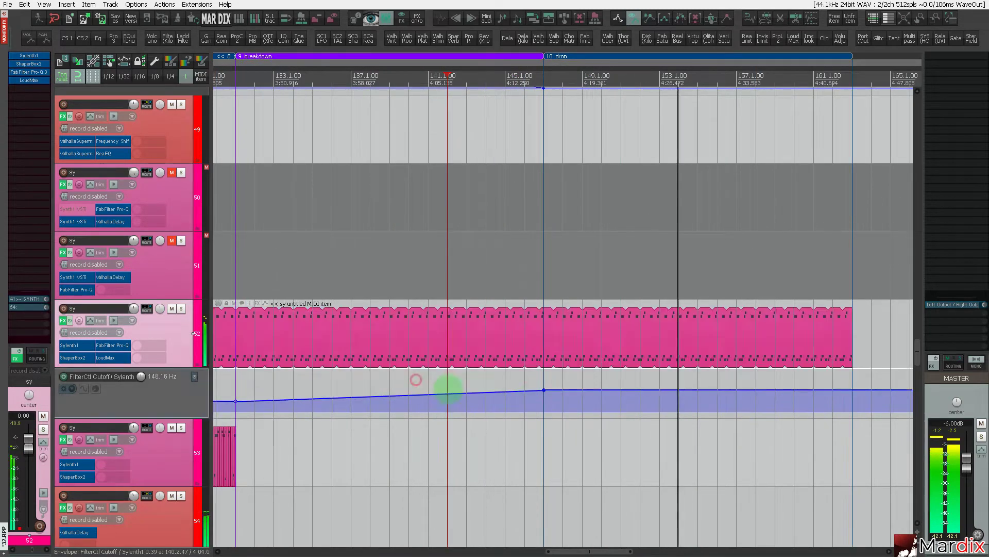
pyautogui.moveTo(543, 390); pyautogui.dragTo(525, 299)
pyautogui.keyDown('shift'); pyautogui.click(543, 404); pyautogui.keyUp('shift')
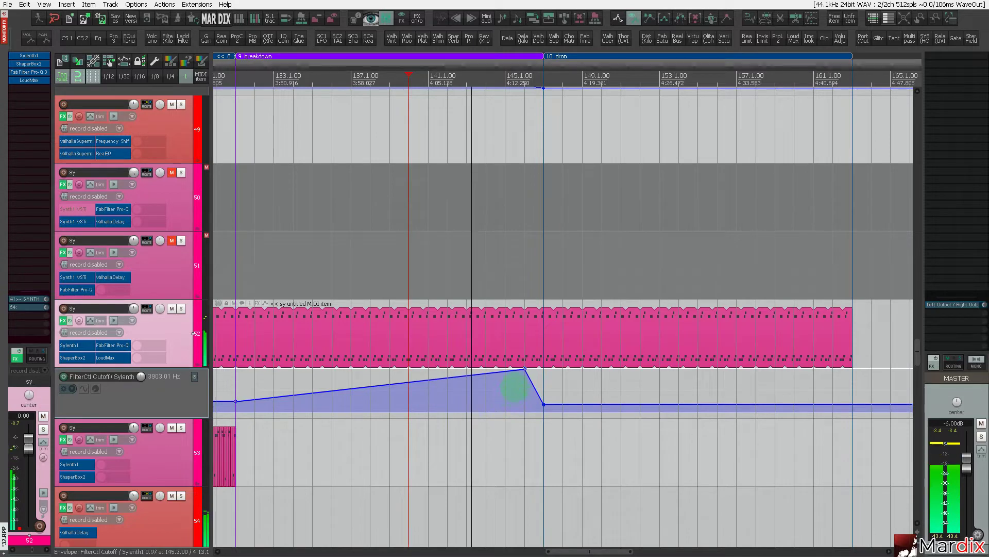
pyautogui.click(513, 391)
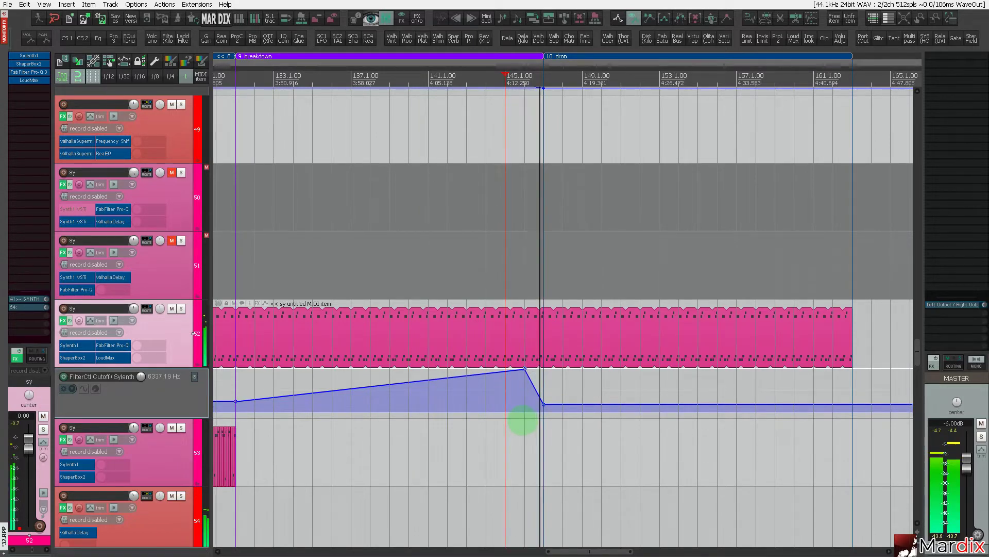
pyautogui.moveTo(544, 404); pyautogui.dragTo(545, 401)
# Copy the sy MIDI item on track 55 to the start of the 10 drop region.
pyautogui.scroll(-5, 200, 415)
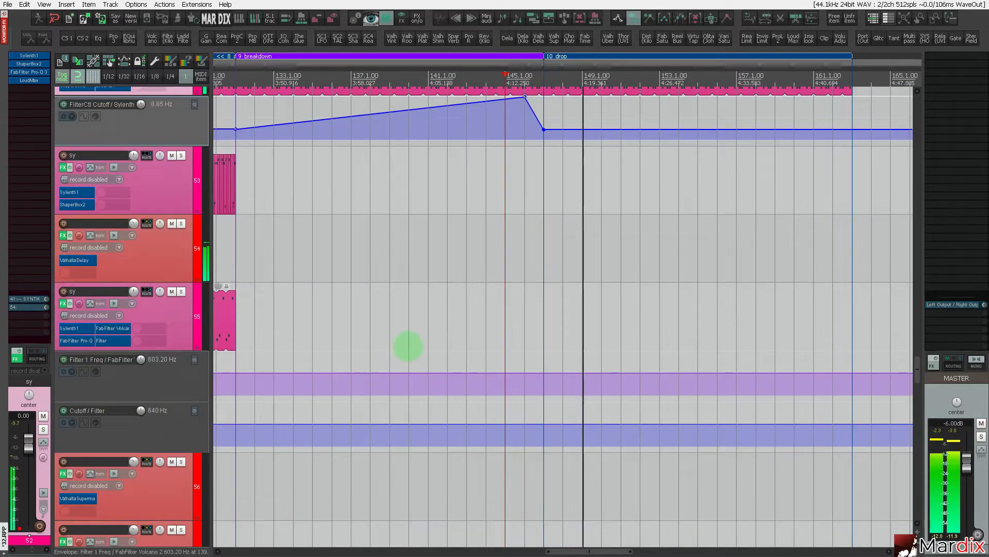
pyautogui.scroll(-3, 408, 347)
pyautogui.moveTo(276, 304); pyautogui.dragTo(689, 311)
pyautogui.moveTo(377, 334); pyautogui.dragTo(800, 334)
pyautogui.moveTo(257, 337); pyautogui.dragTo(811, 317)
pyautogui.scroll(-3, 534, 335)
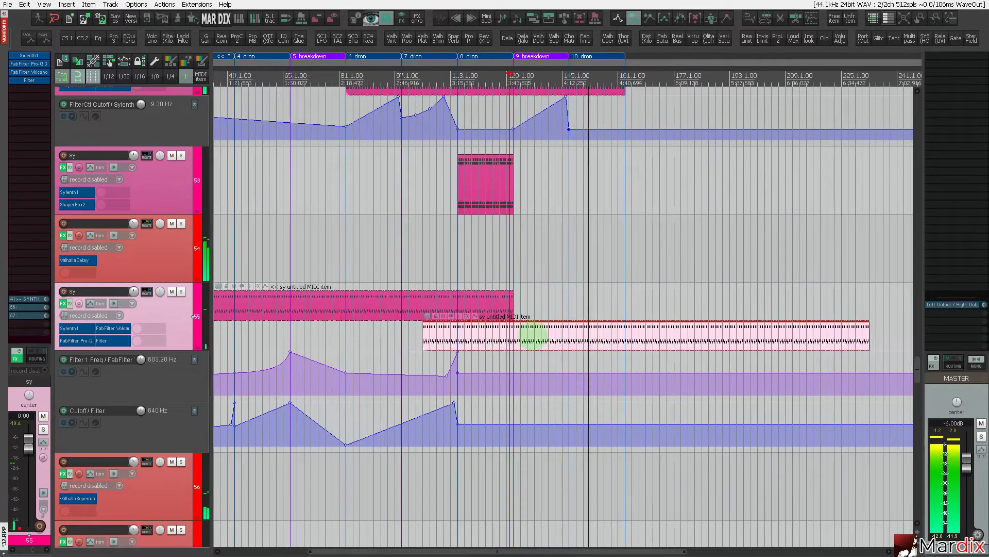
pyautogui.moveTo(453, 335); pyautogui.dragTo(583, 323)
pyautogui.scroll(3, 613, 320)
pyautogui.scroll(-3, 583, 318)
pyautogui.scroll(2, 583, 318)
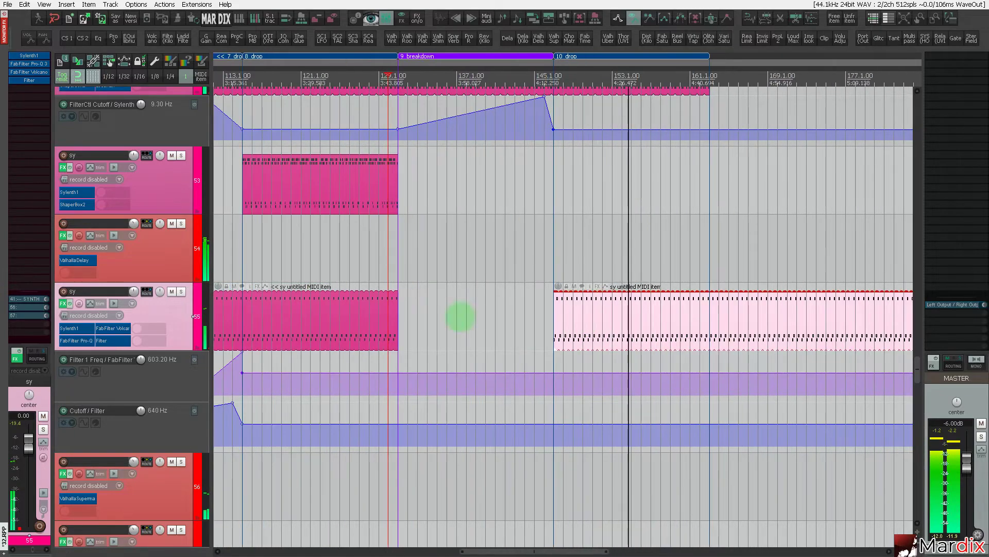
# Try extending track 48's MIDI item to the end of 10 drop with its Cutoff / Filter envelope rising to 3.26 kHz at bar 163.
pyautogui.scroll(-9, 123, 360)
pyautogui.scroll(15, 123, 361)
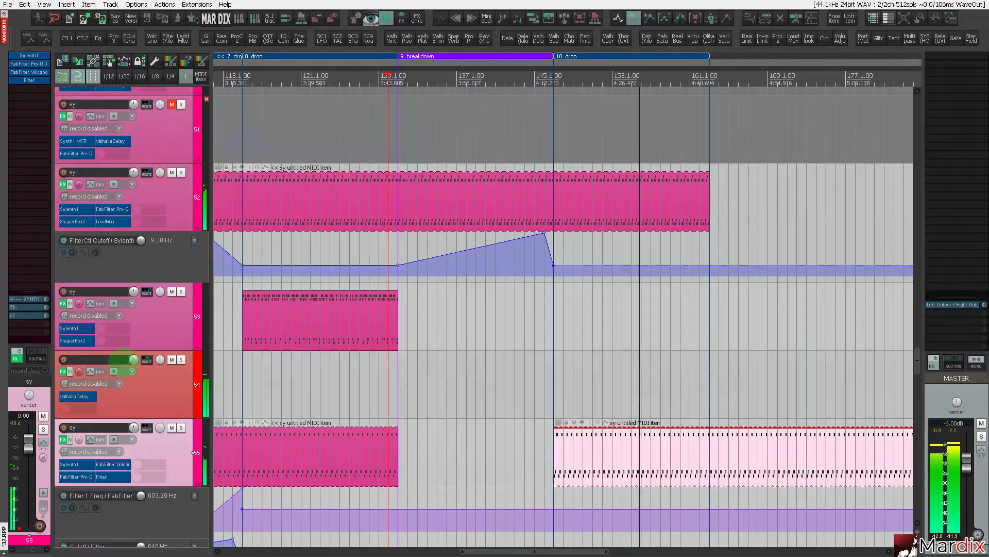
pyautogui.scroll(6, 123, 360)
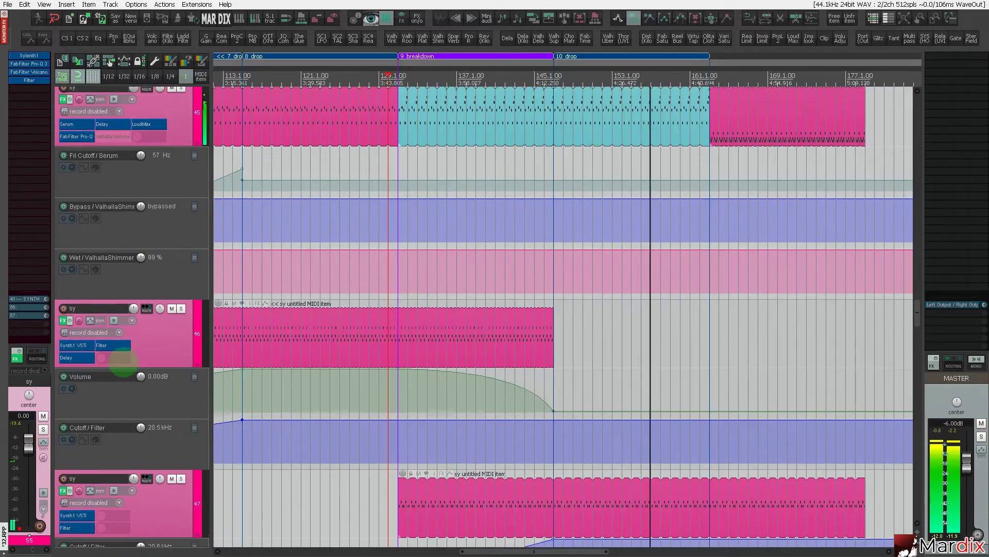
pyautogui.scroll(-5, 124, 363)
pyautogui.click(507, 302)
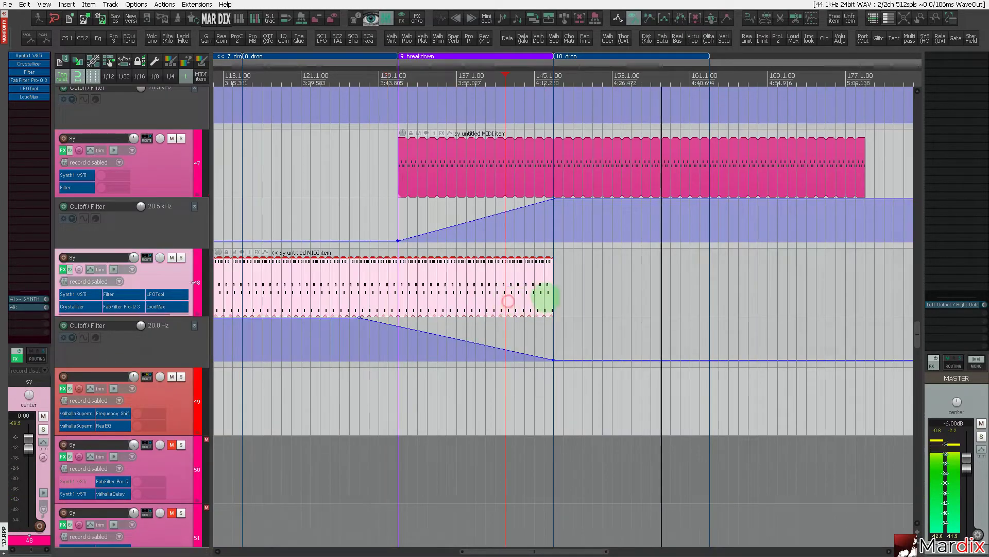
pyautogui.moveTo(550, 296); pyautogui.dragTo(710, 304)
pyautogui.click(708, 329)
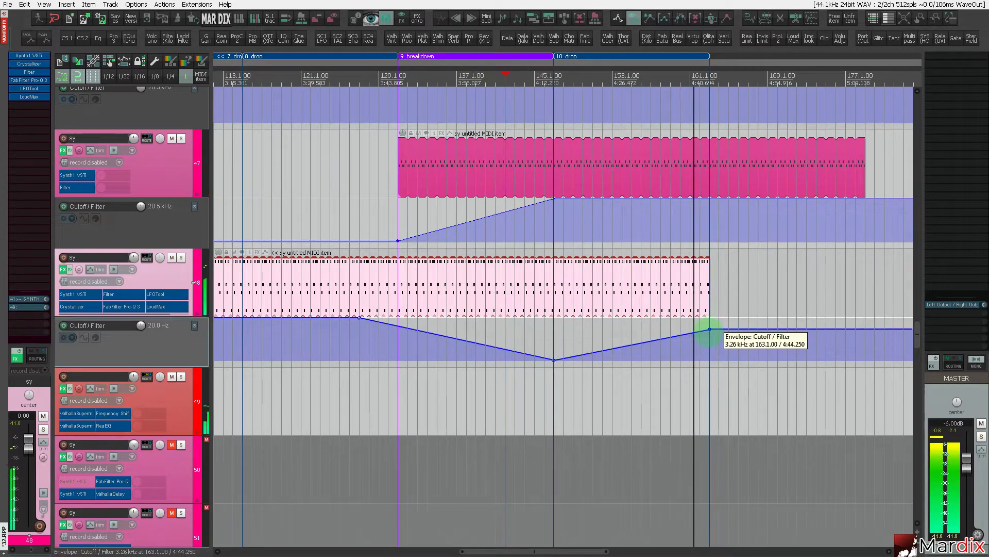
# Remove track 48's Cutoff / Filter point at bar 163 and shorten its MIDI item to the end of 9 breakdown.
pyautogui.keyDown('alt'); pyautogui.click(709, 328); pyautogui.keyUp('alt')
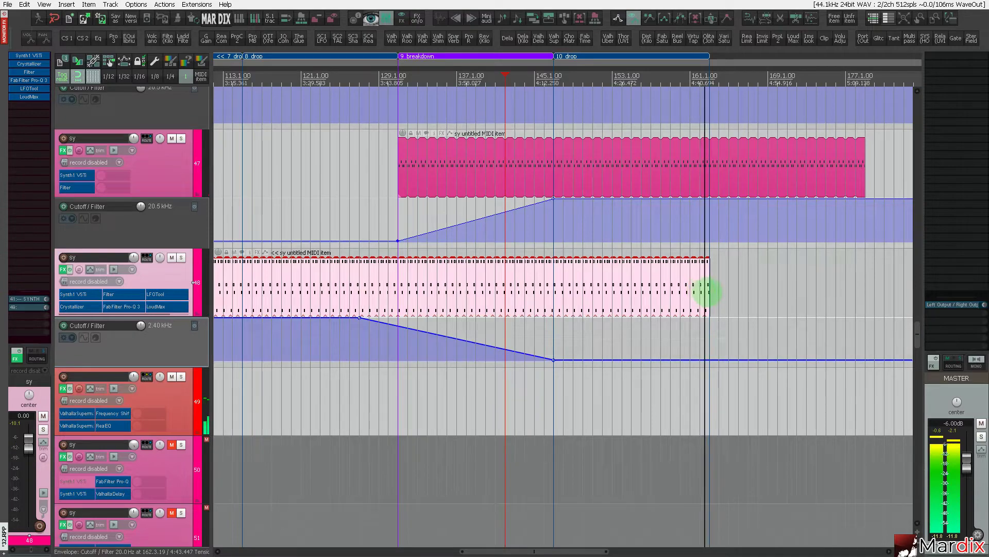
pyautogui.moveTo(706, 291); pyautogui.dragTo(552, 289)
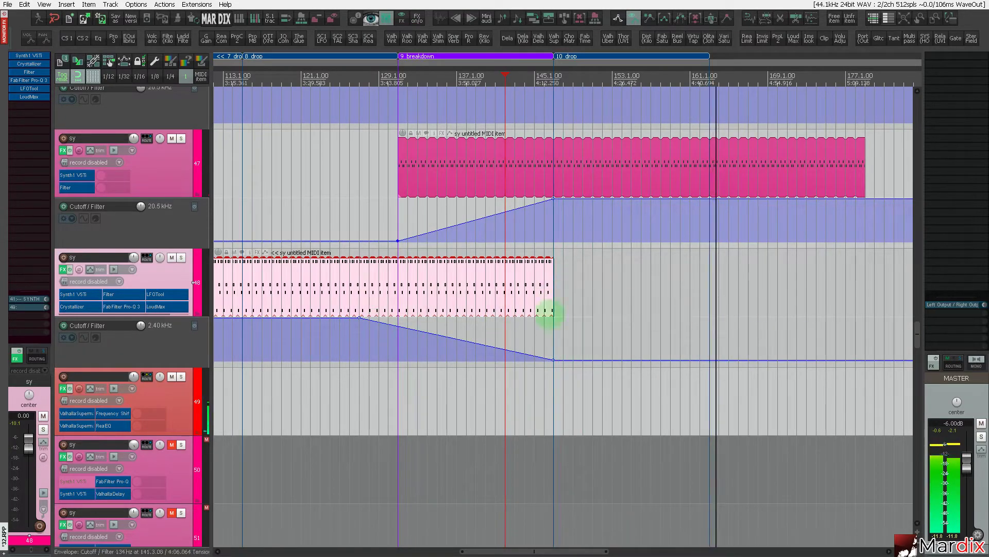
# Play the arrangement from just before the start of the 9 breakdown region.
pyautogui.scroll(-5, 582, 306)
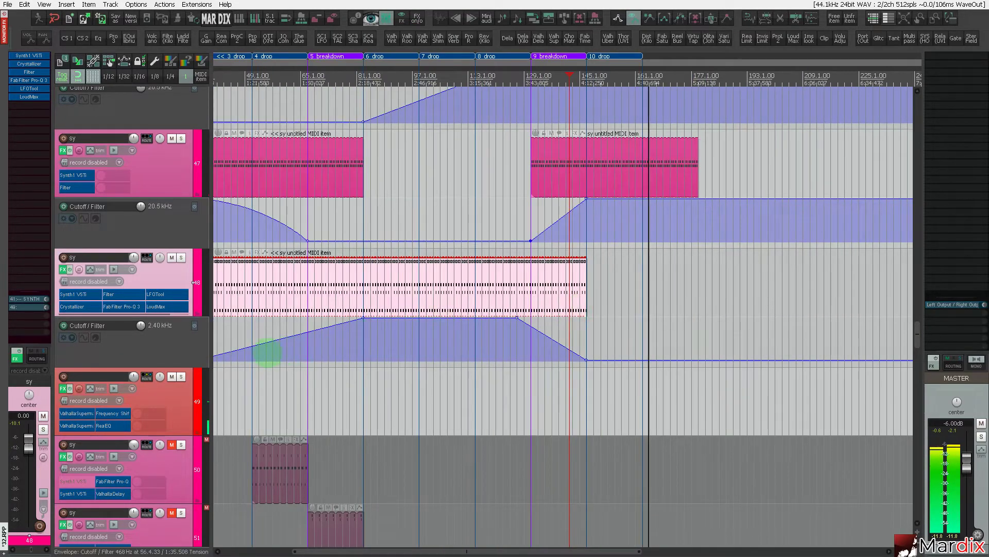
pyautogui.scroll(6, 150, 361)
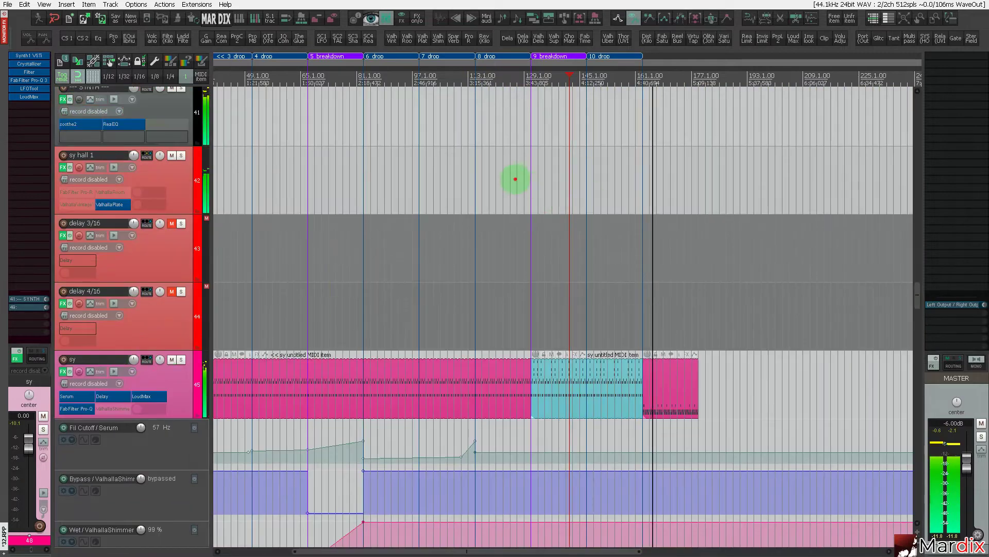
pyautogui.click(515, 179)
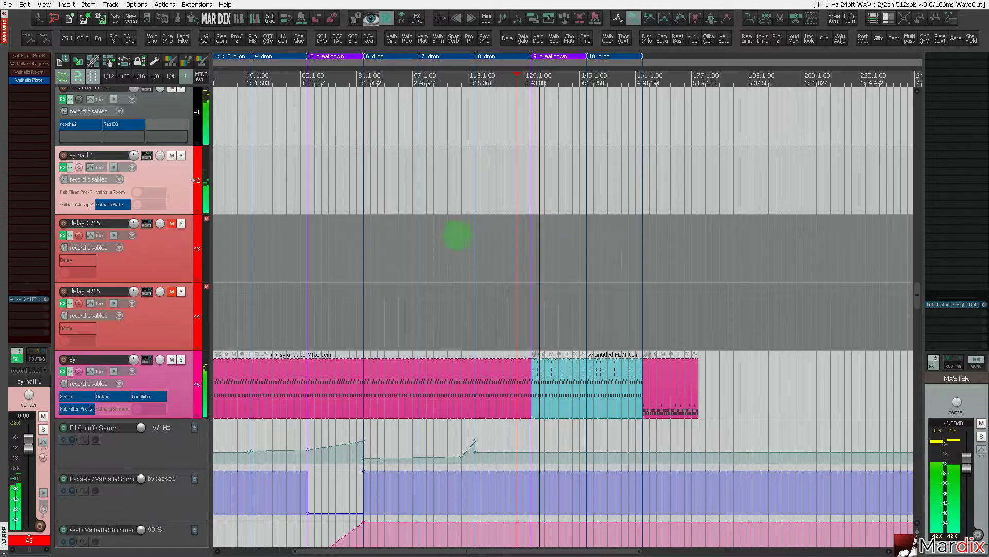
# Unmute perc track 38, move its MIDI item to the start of 10 drop, and play that section.
pyautogui.scroll(10, 139, 281)
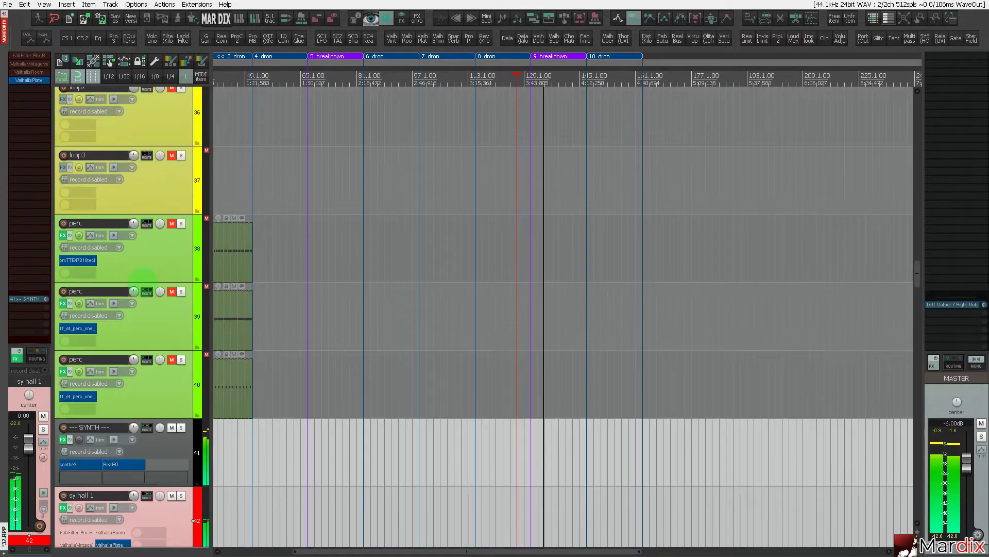
pyautogui.scroll(-3, 211, 290)
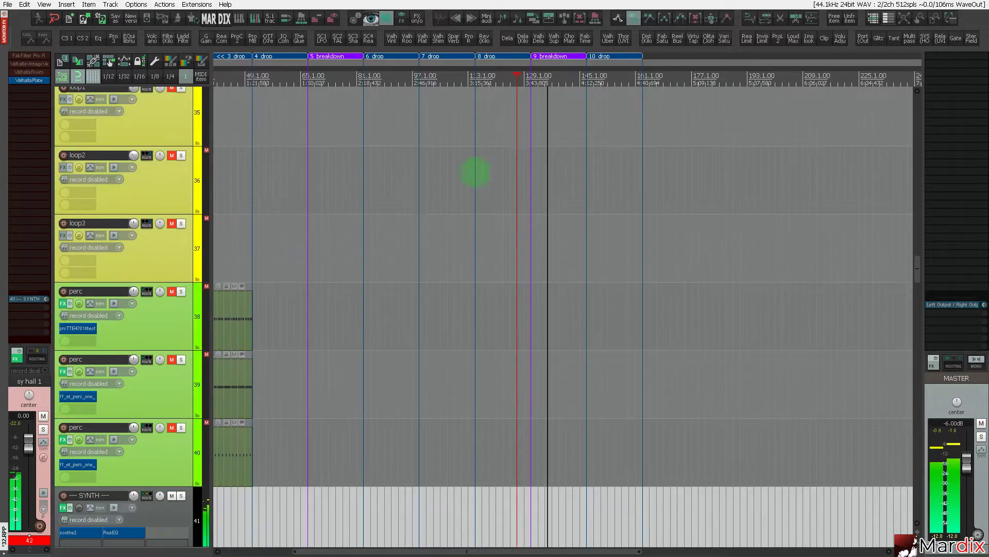
pyautogui.scroll(-3, 256, 246)
pyautogui.scroll(2, 229, 239)
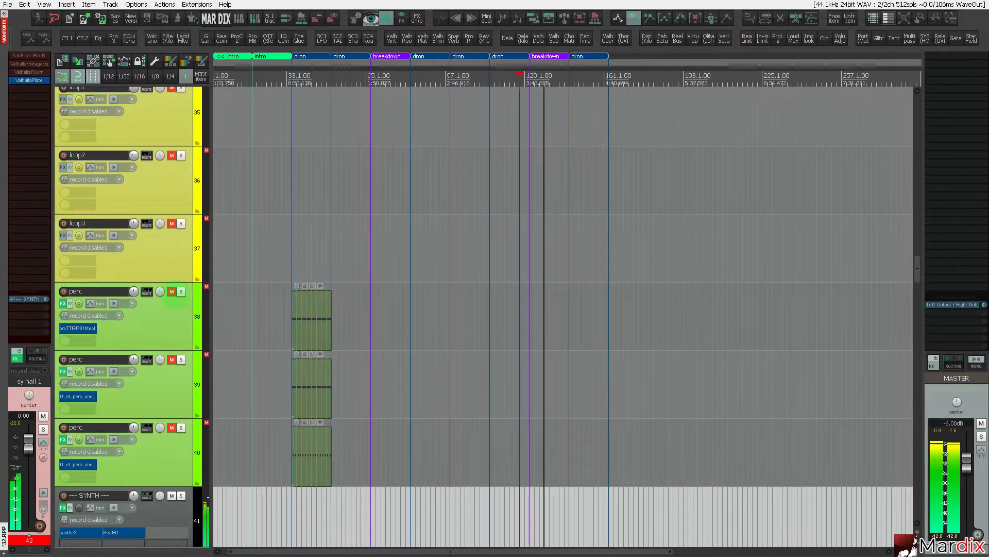
pyautogui.click(172, 292)
pyautogui.click(321, 305)
pyautogui.moveTo(308, 304); pyautogui.dragTo(546, 309)
pyautogui.scroll(5, 546, 309)
pyautogui.moveTo(448, 306)
pyautogui.mouseDown()
pyautogui.moveTo(691, 320)
pyautogui.moveTo(641, 309)
pyautogui.moveTo(649, 311)
pyautogui.mouseUp()
pyautogui.press('space')
# Unmute perc track 39 and move its MIDI item to the start of the 10 drop region.
pyautogui.scroll(-8, 649, 311)
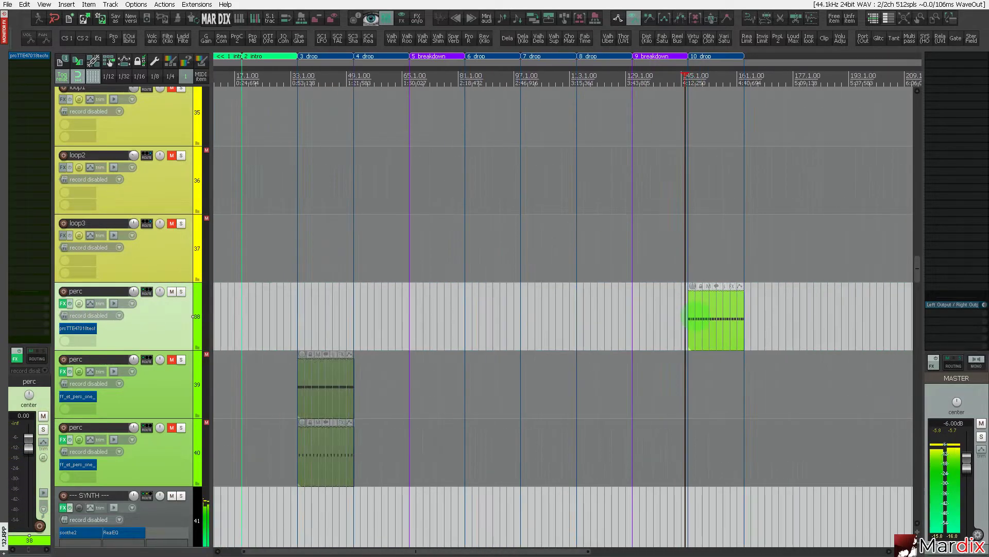
pyautogui.moveTo(316, 376); pyautogui.dragTo(544, 381)
pyautogui.scroll(4, 598, 375)
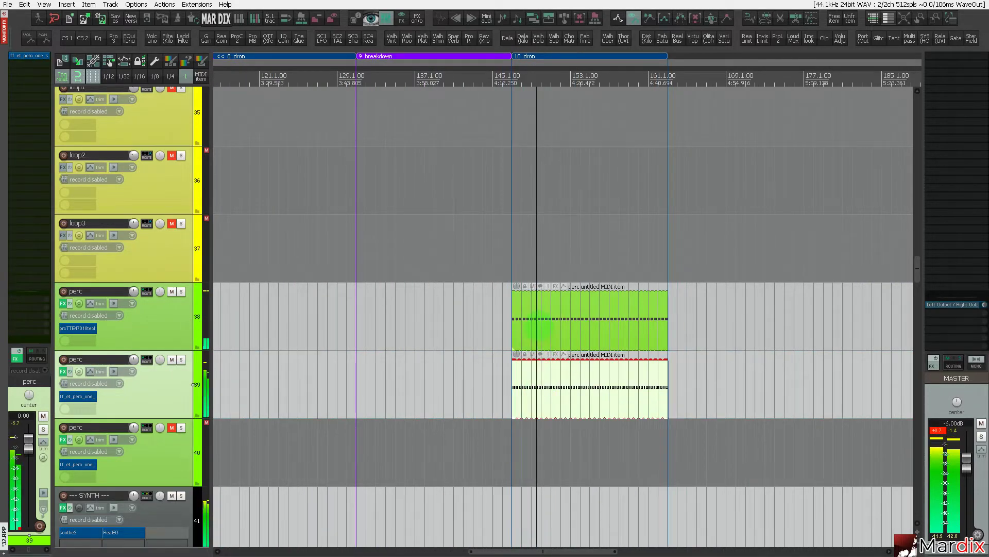
# Move perc track 38's MIDI item back to the start of 9 breakdown and mute the track.
pyautogui.moveTo(549, 323); pyautogui.dragTo(399, 320)
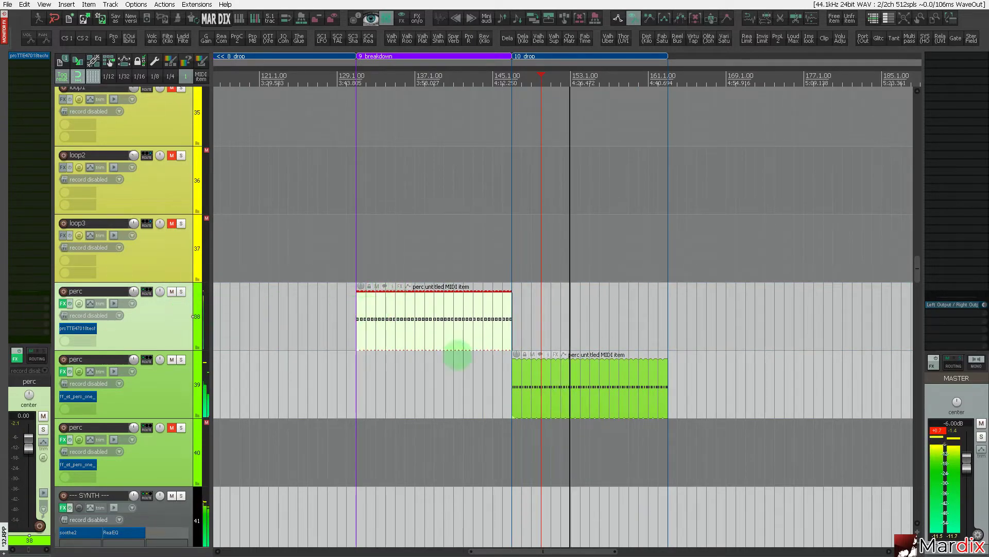
pyautogui.click(172, 292)
# Move perc track 39's MIDI item to the start of 9 breakdown and extend it to the end of 10 drop.
pyautogui.moveTo(531, 371); pyautogui.dragTo(365, 377)
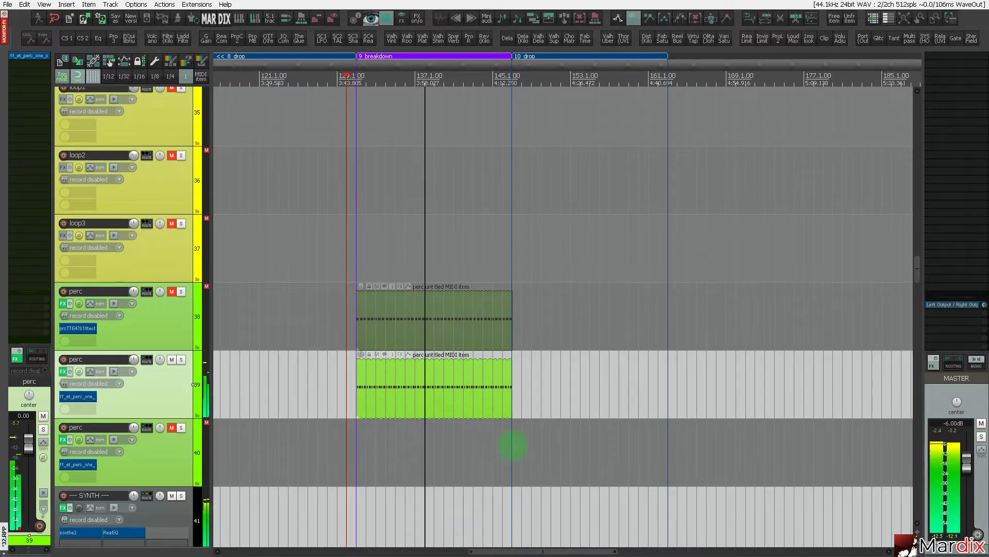
pyautogui.moveTo(517, 384); pyautogui.dragTo(672, 387)
pyautogui.scroll(2, 536, 358)
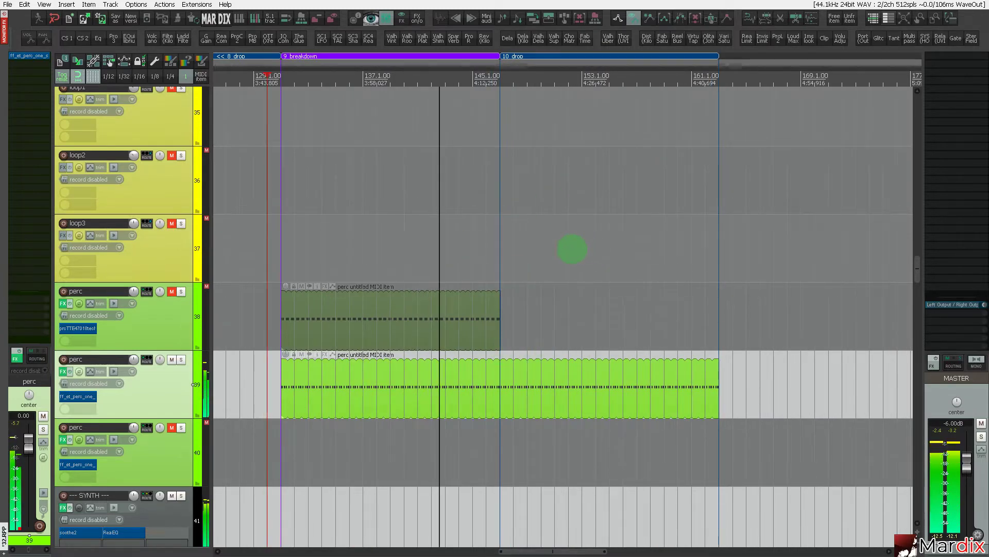
# Edit the blue sy MIDI item on track 45, lowering its Eb5 notes by one octave.
pyautogui.scroll(-8, 110, 285)
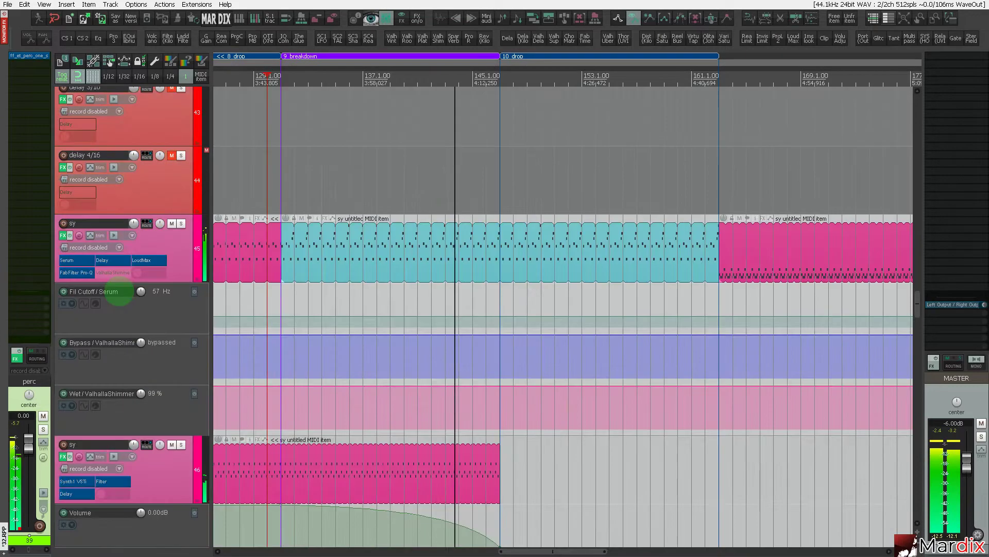
pyautogui.scroll(2, 485, 239)
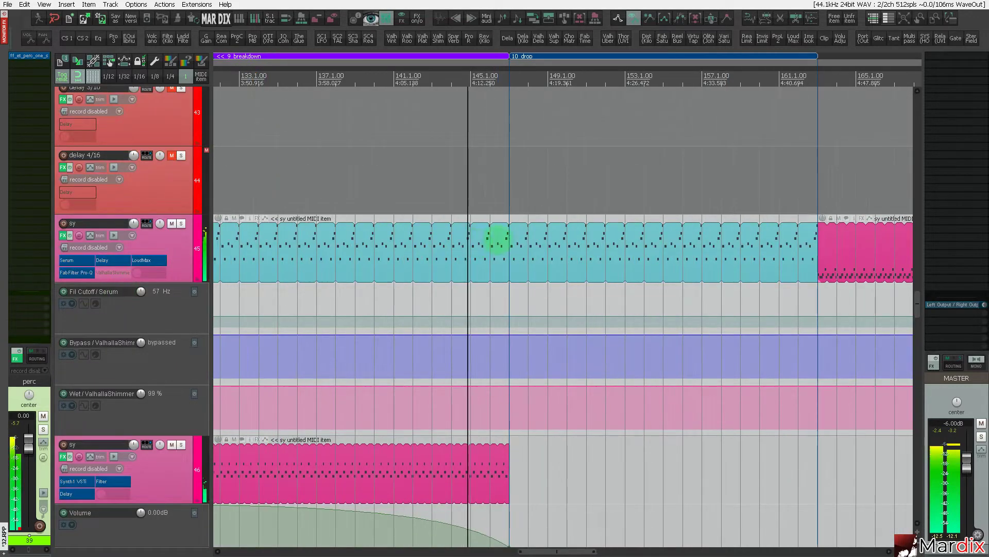
pyautogui.doubleClick(490, 238)
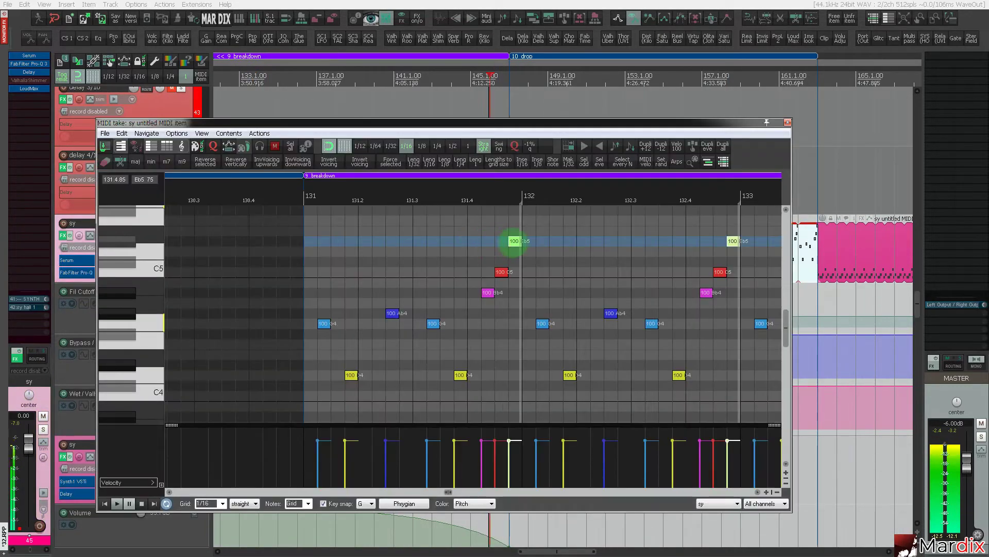
pyautogui.hotkey('ctrl', 'Down')
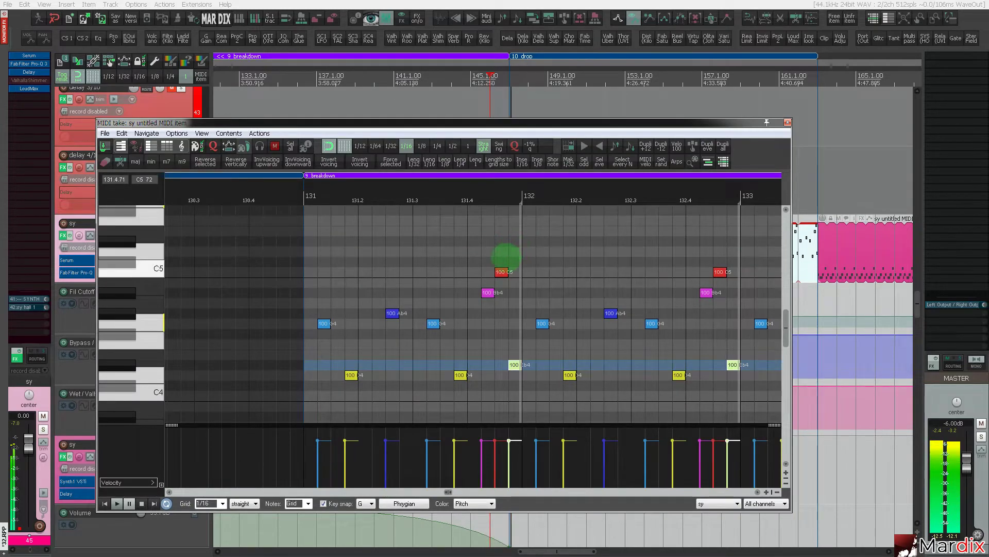
# Try lowering the C5 note just before bar 132 by one octave and restore its pitch.
pyautogui.scroll(3, 506, 257)
pyautogui.click(496, 272)
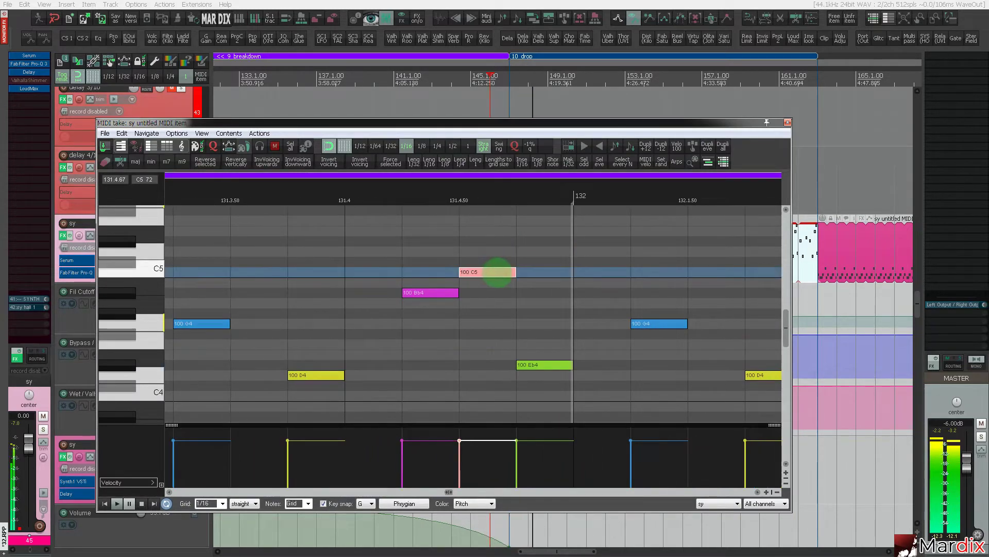
pyautogui.hotkey('ctrl', 'Down')
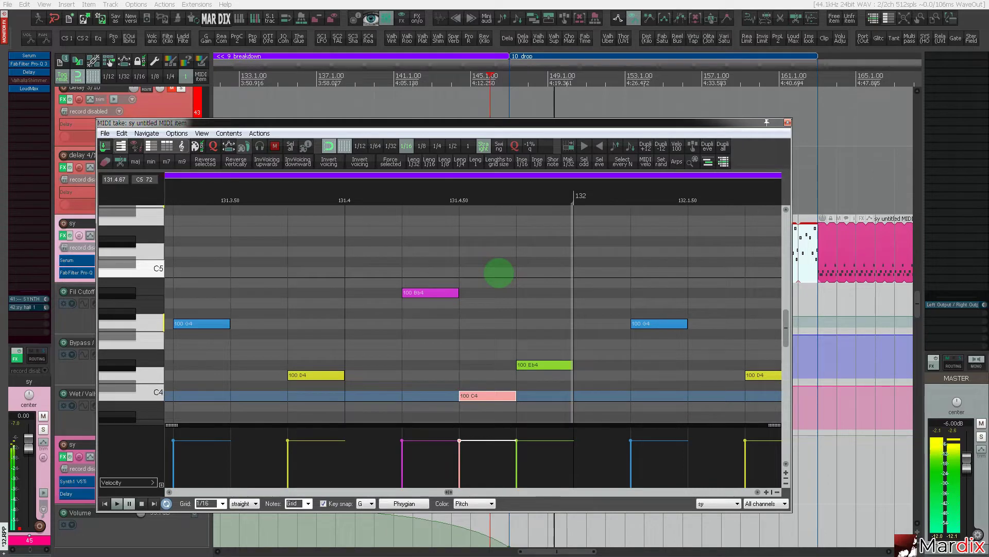
pyautogui.hotkey('ctrl', 'Up')
# Lower the Bb4 and C5 notes just before bar 132 by one octave and close the MIDI editor.
pyautogui.click(414, 293)
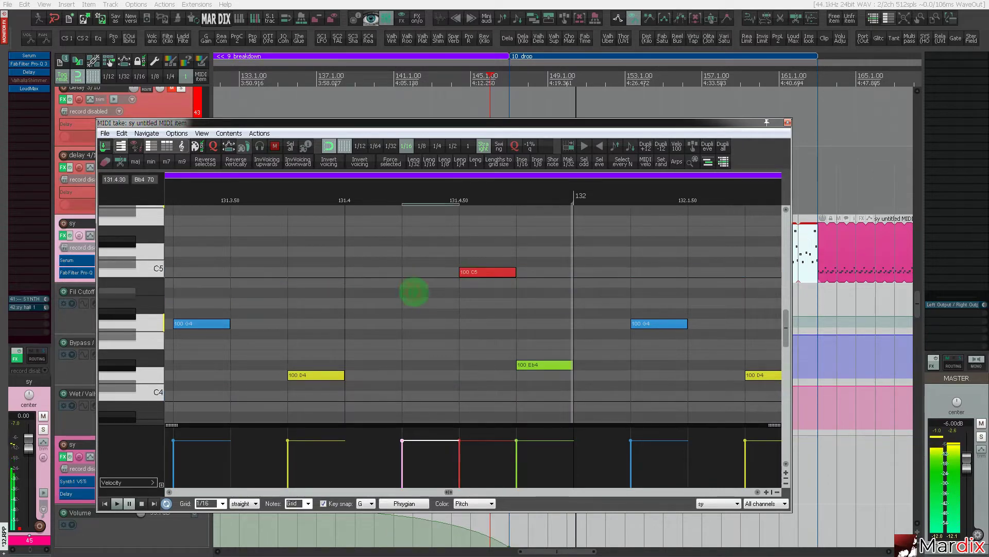
pyautogui.hotkey('ctrl', 'Down')
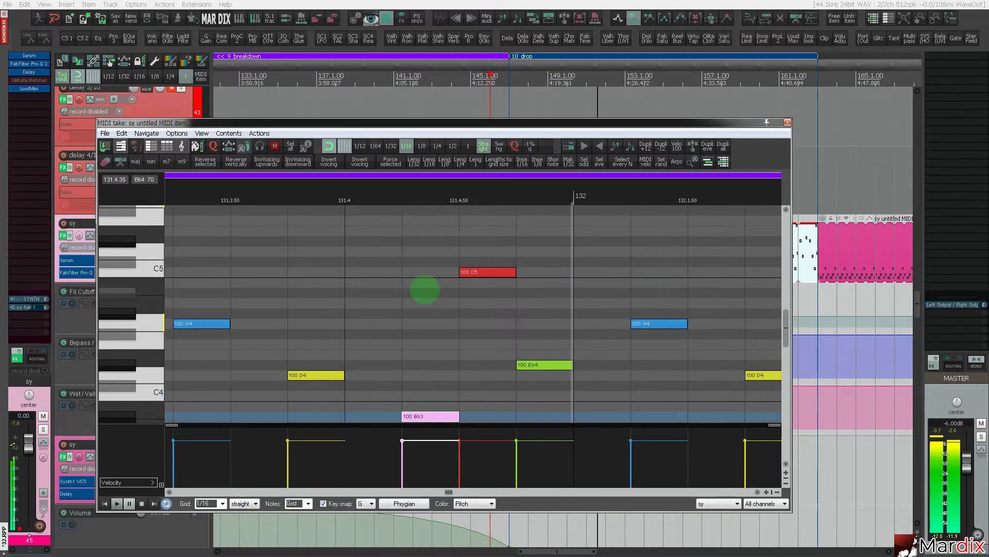
pyautogui.click(481, 272)
pyautogui.hotkey('ctrl', 'Down')
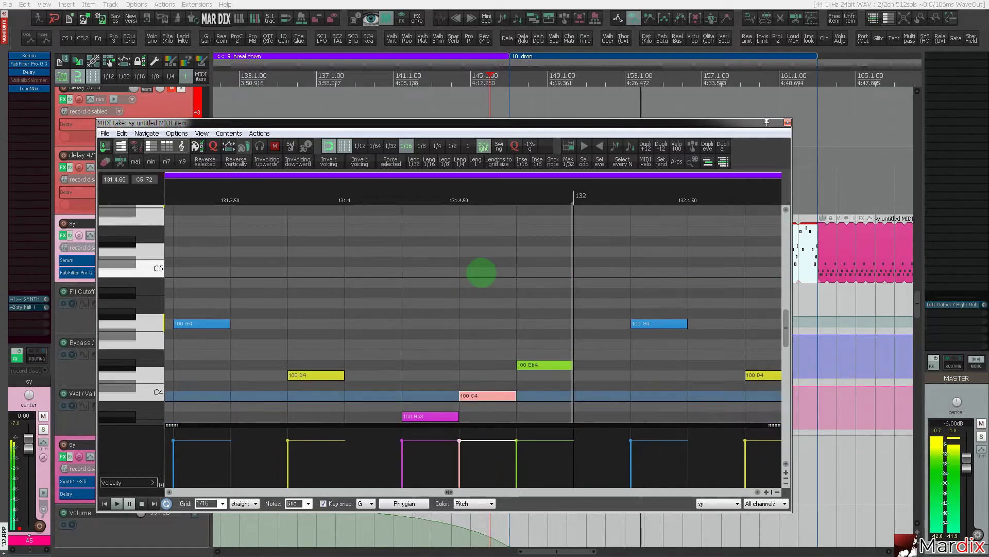
pyautogui.click(532, 365)
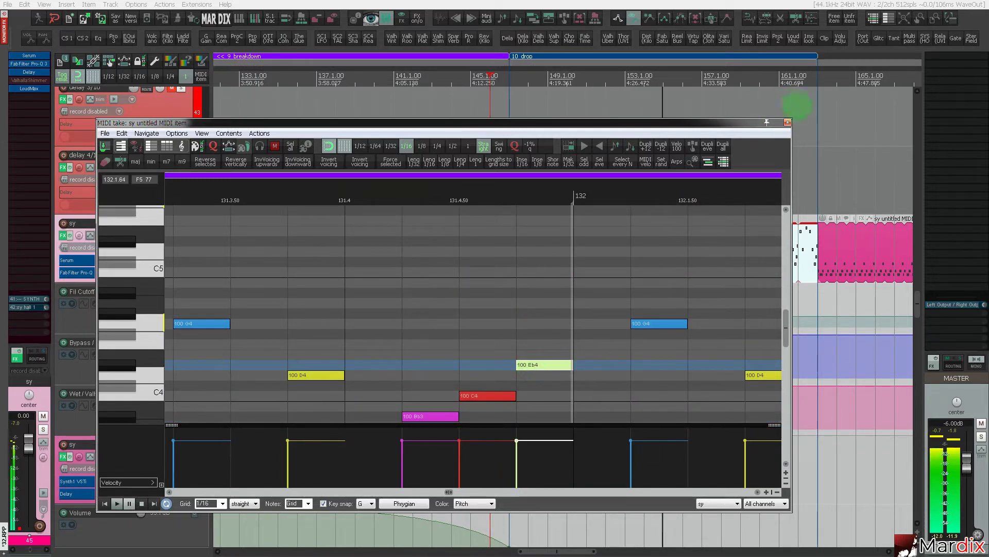
pyautogui.press('Escape')
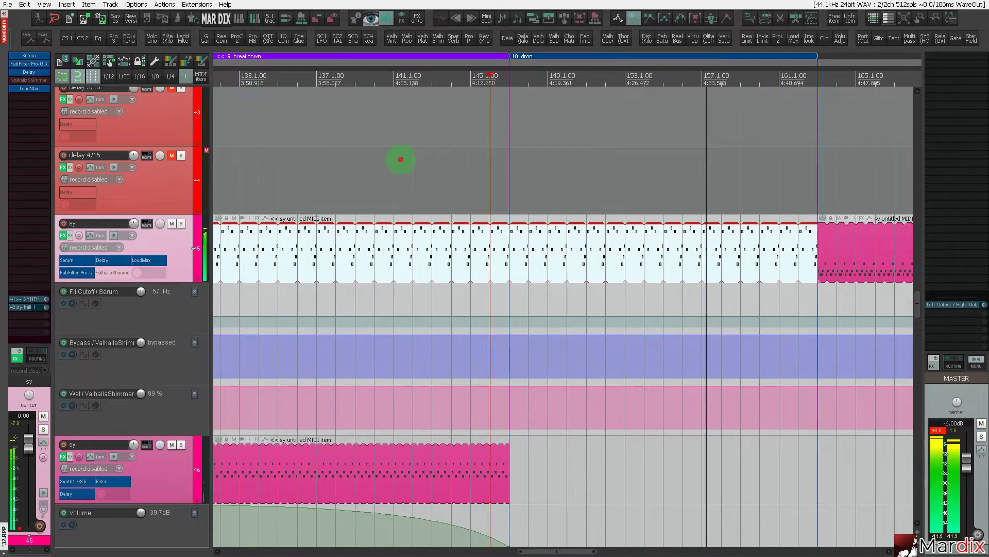
# Set the pitch offset of perc track 39's ReaSamplOmatic5000 sampler to -1.76 semitones during playback.
pyautogui.click(382, 250)
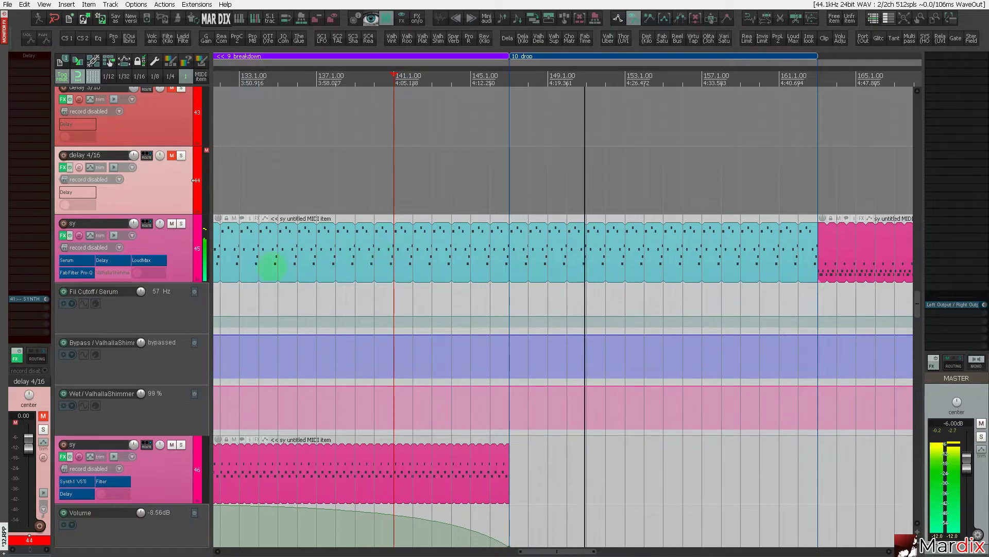
pyautogui.scroll(5, 157, 298)
pyautogui.scroll(2, 158, 309)
pyautogui.scroll(-2, 158, 309)
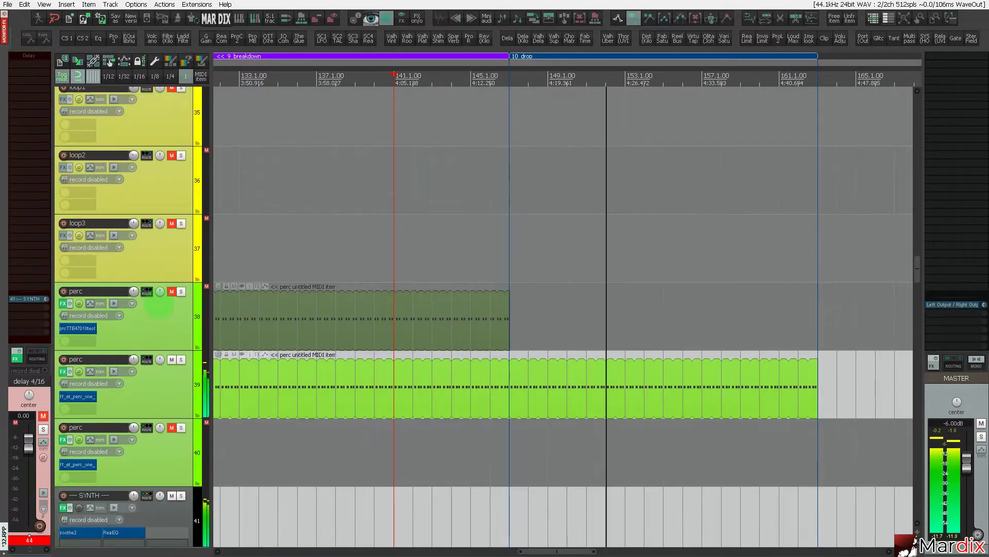
pyautogui.click(159, 312)
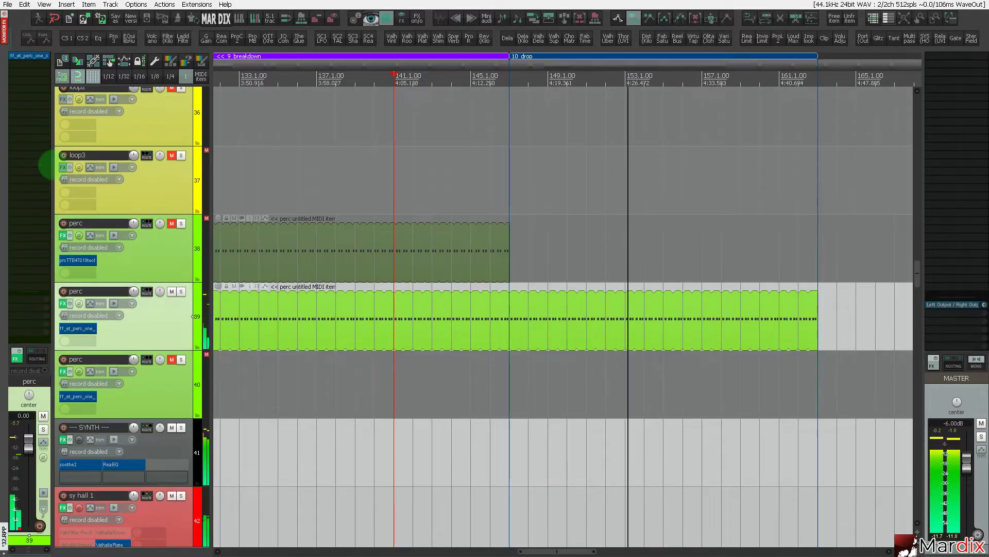
pyautogui.click(31, 55)
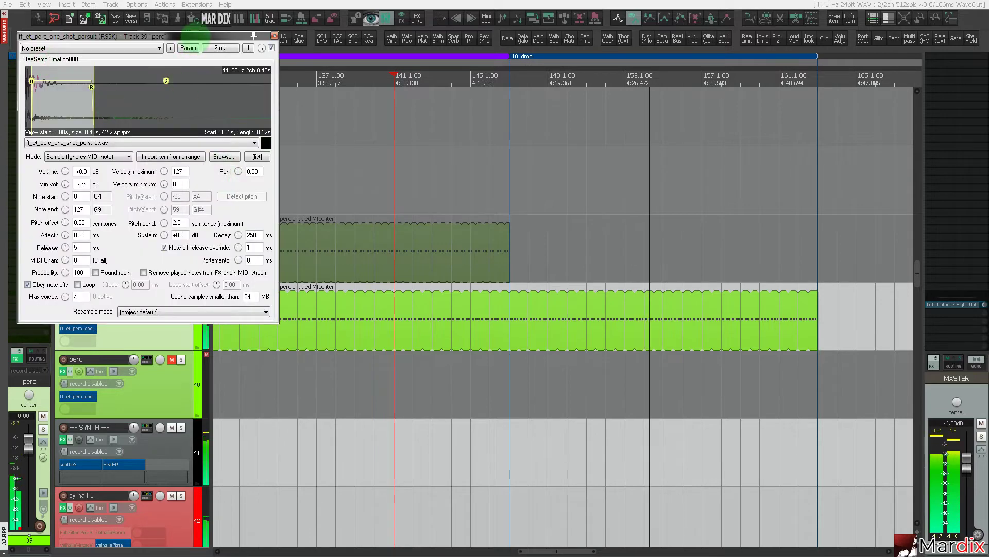
pyautogui.moveTo(177, 34); pyautogui.dragTo(530, 154)
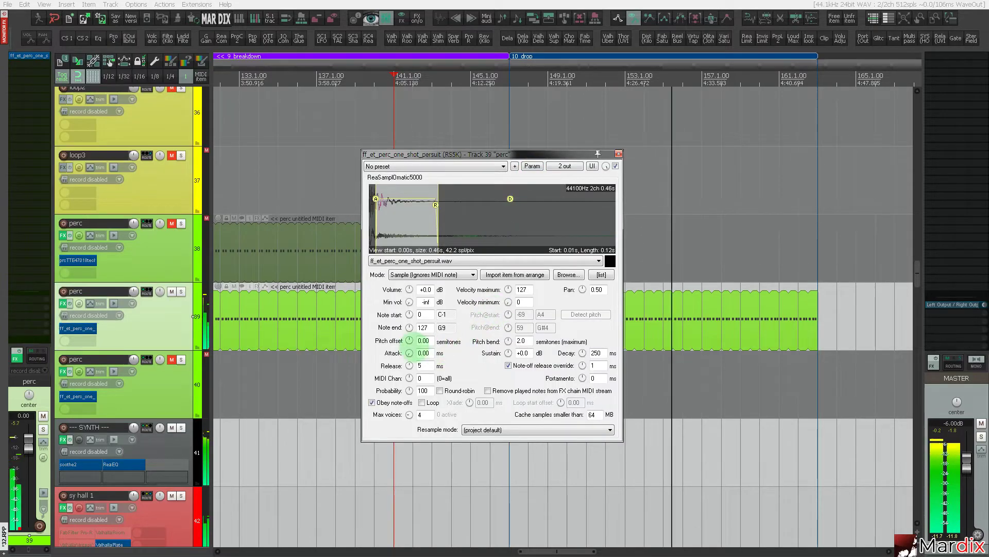
pyautogui.moveTo(409, 340); pyautogui.dragTo(409, 343)
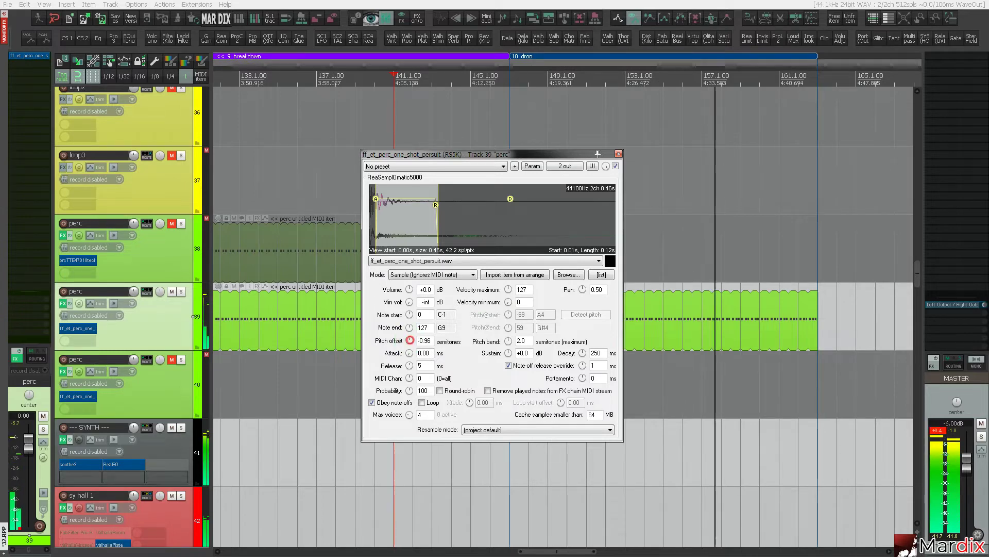
pyautogui.moveTo(410, 340); pyautogui.dragTo(410, 341)
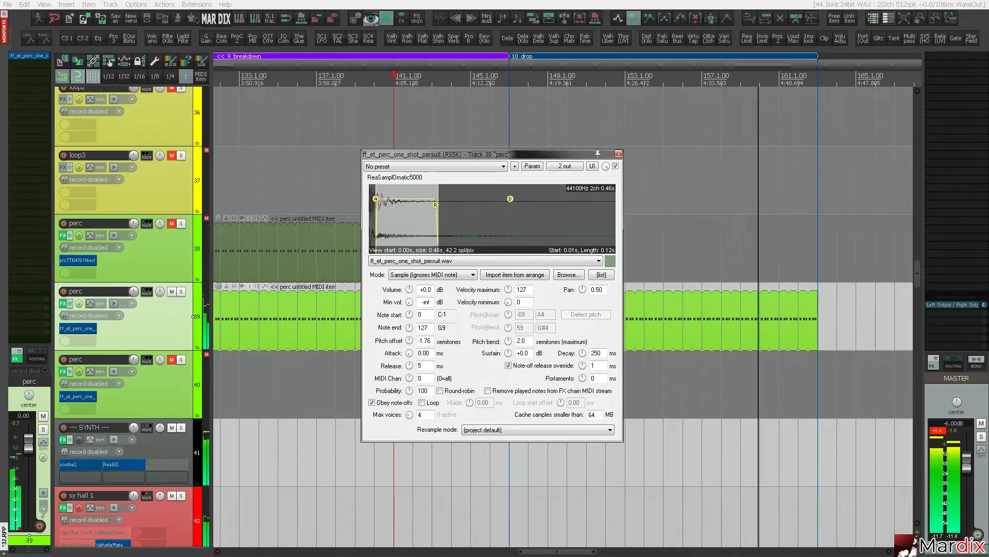
pyautogui.moveTo(409, 340); pyautogui.dragTo(410, 339)
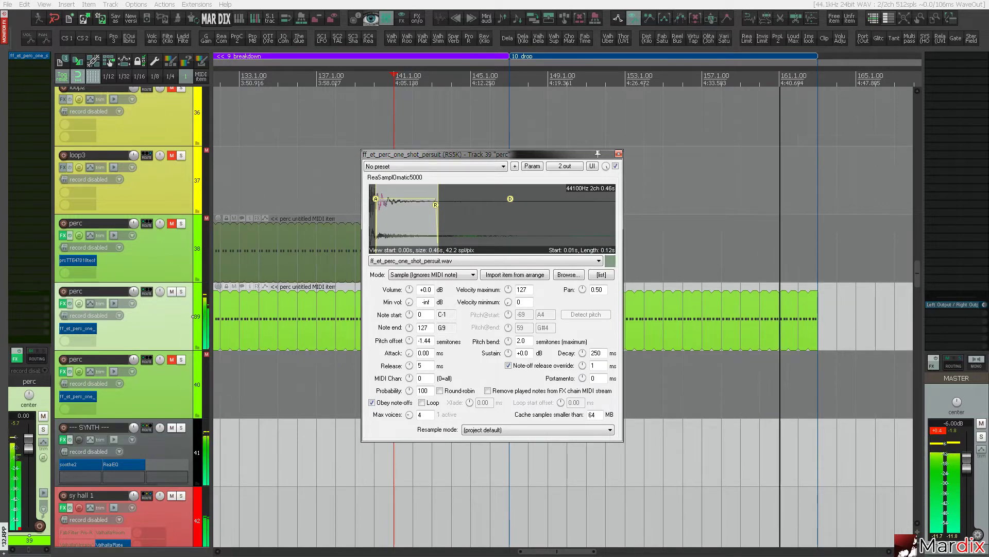
pyautogui.moveTo(410, 341); pyautogui.dragTo(410, 342)
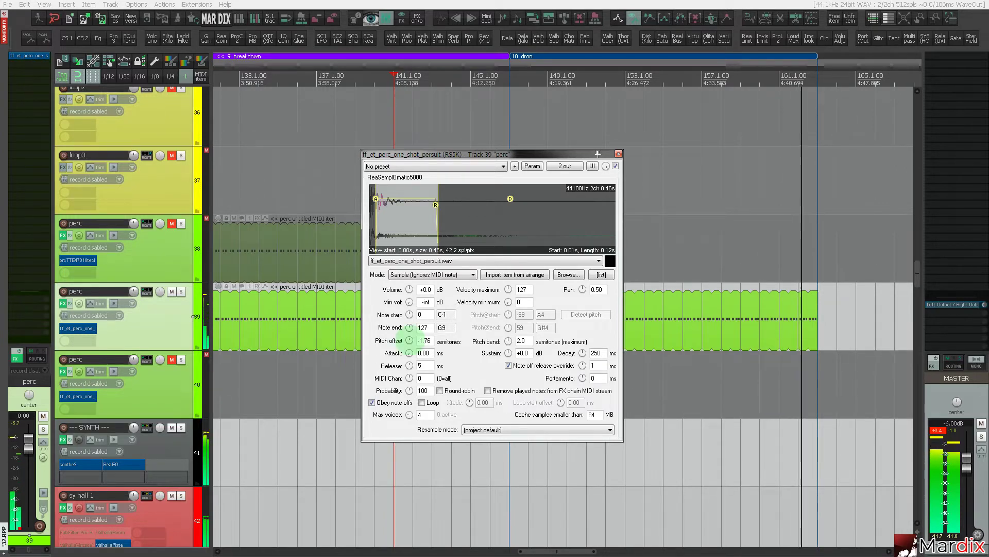
pyautogui.click(618, 154)
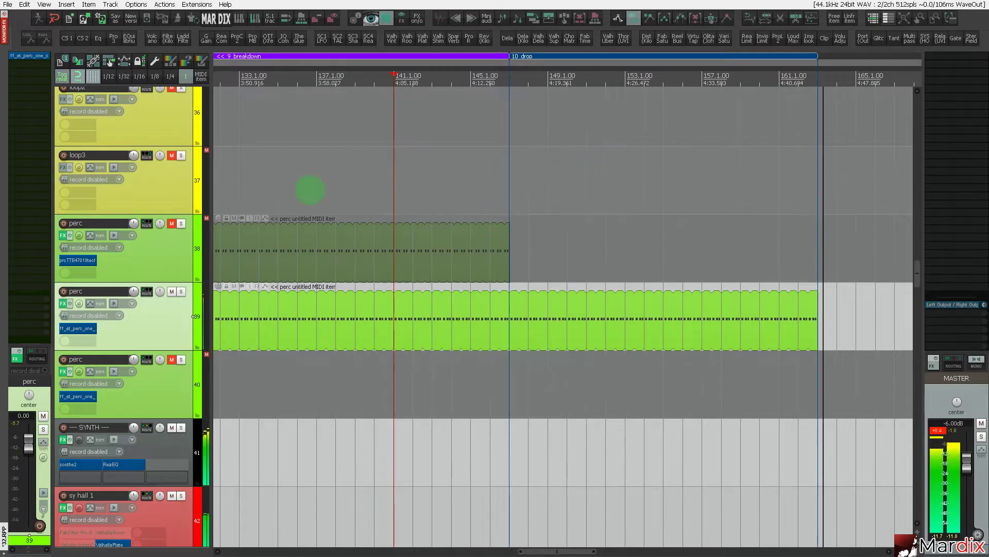
# Audition 9 breakdown and its transition into 10 drop, and save the project.
pyautogui.click(296, 162)
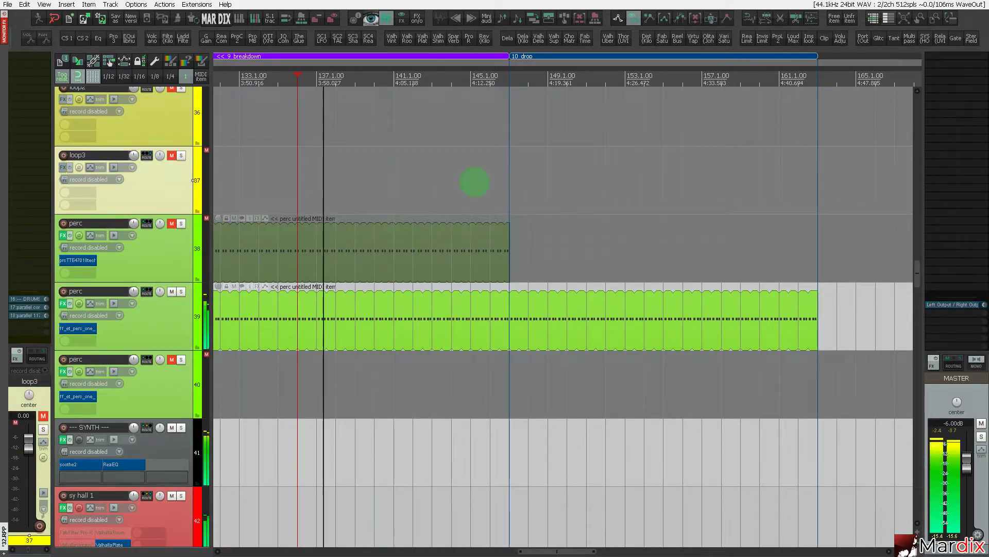
pyautogui.click(459, 206)
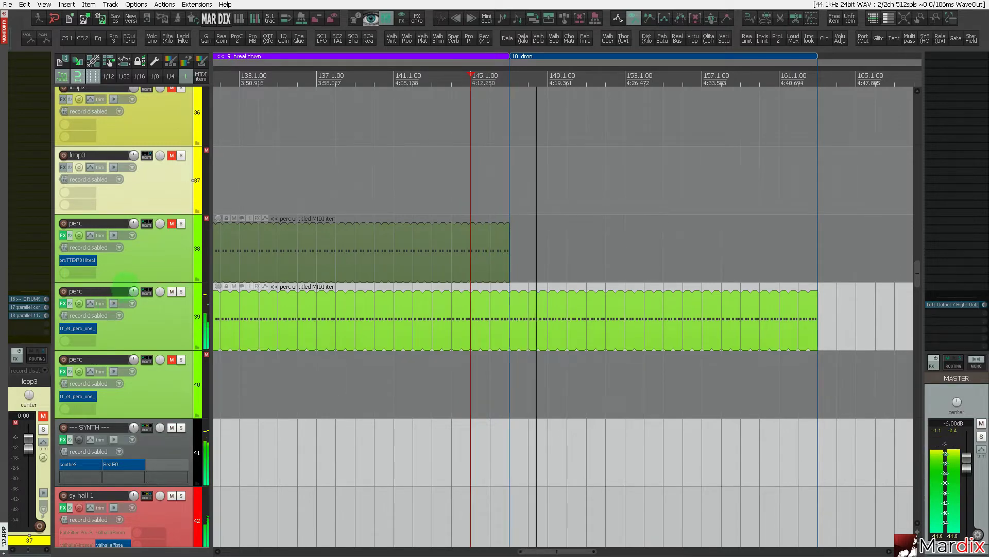
pyautogui.scroll(5, 124, 291)
pyautogui.scroll(5, 126, 289)
pyautogui.click(8, 4)
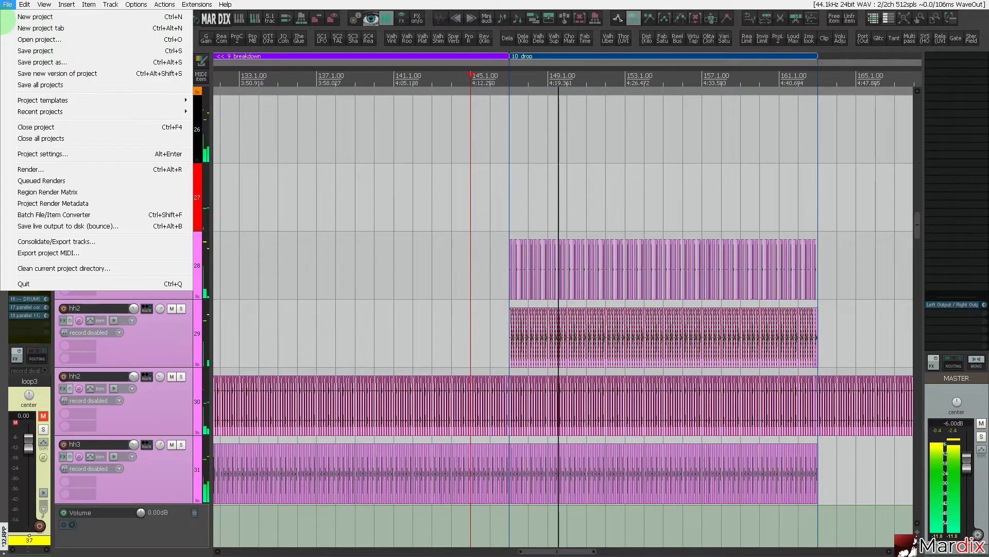
pyautogui.click(18, 50)
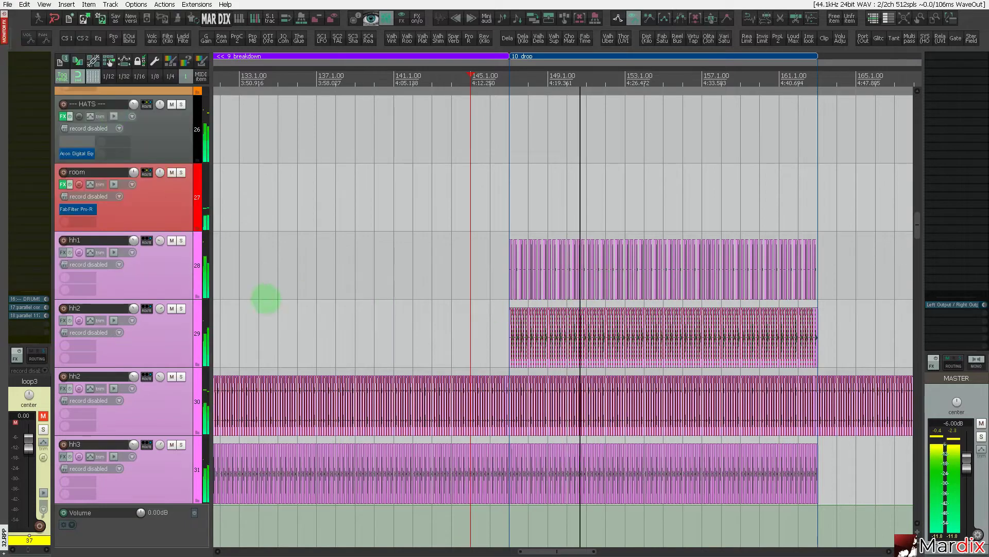
# Mute hh2 track 29 and compare the mix with perc track 39 muted and unmuted.
pyautogui.click(172, 308)
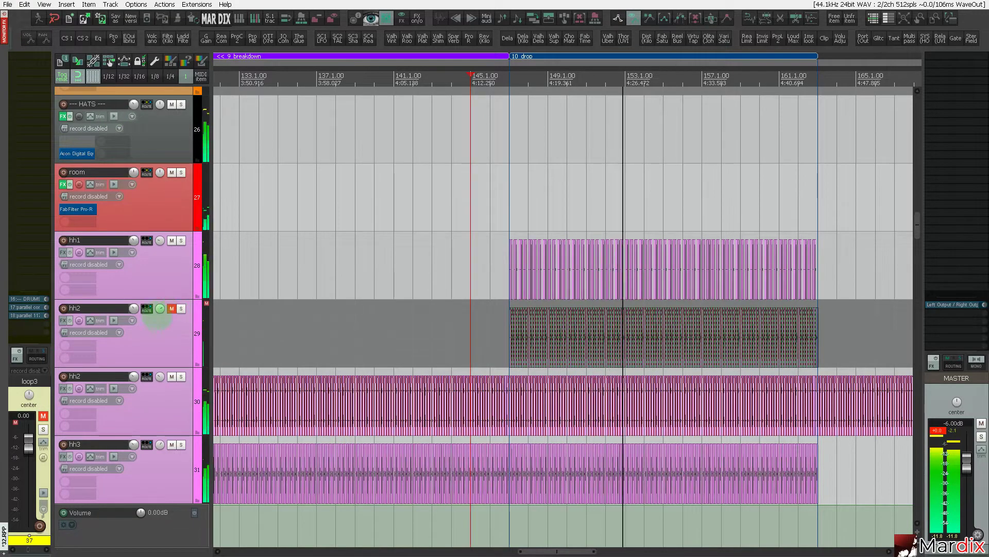
pyautogui.scroll(-10, 118, 302)
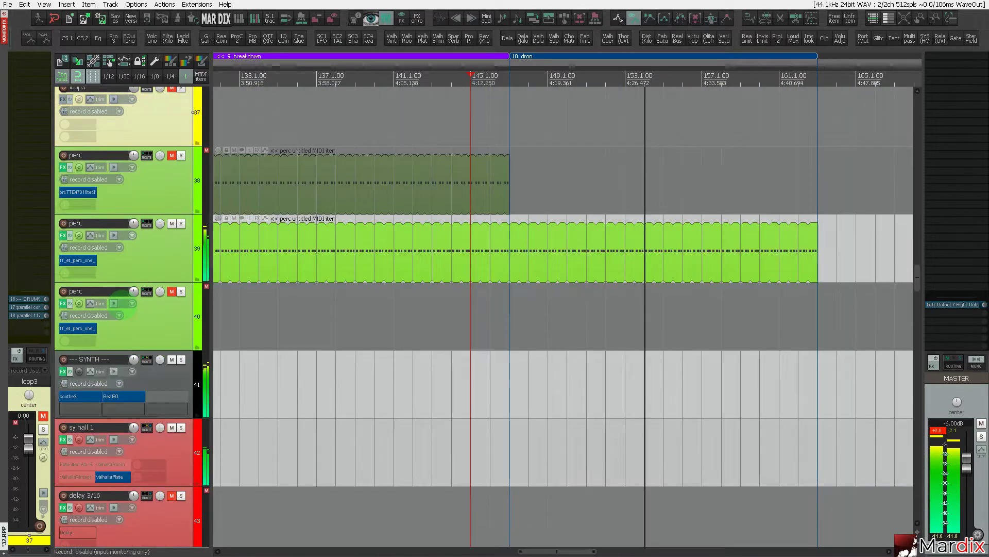
pyautogui.click(174, 253)
pyautogui.click(172, 223)
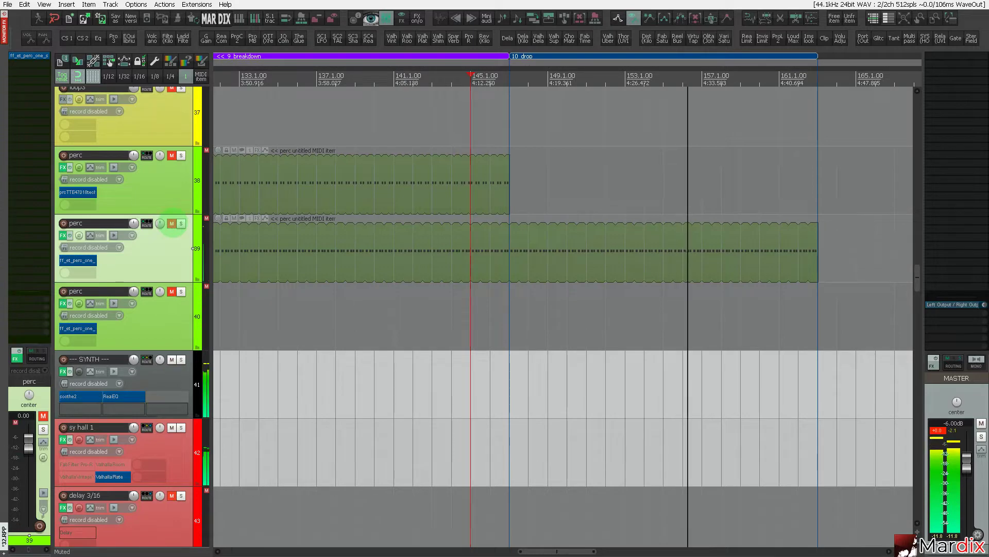
pyautogui.click(172, 224)
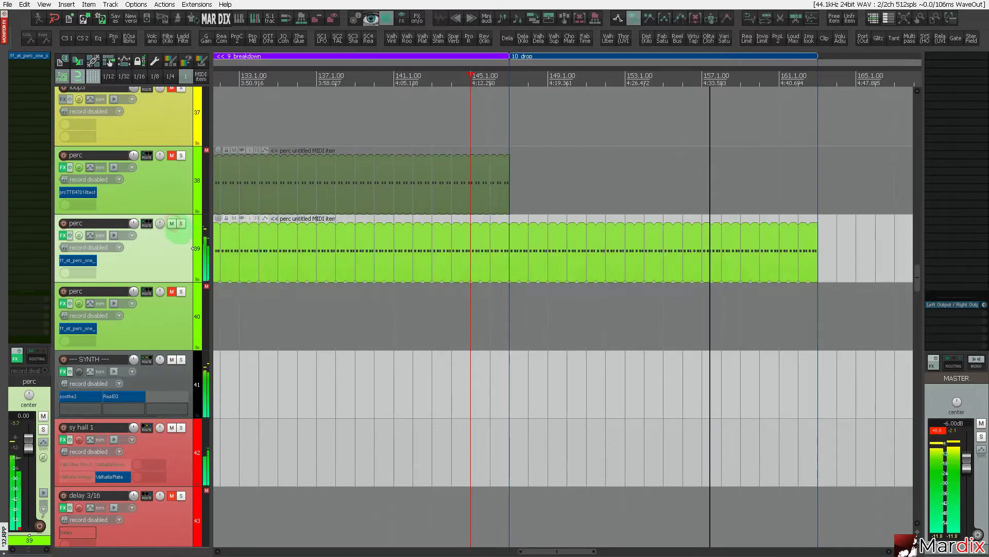
# Set the pitch offset of perc track 39's sampler to -2.88 semitones and close the sampler.
pyautogui.click(331, 256)
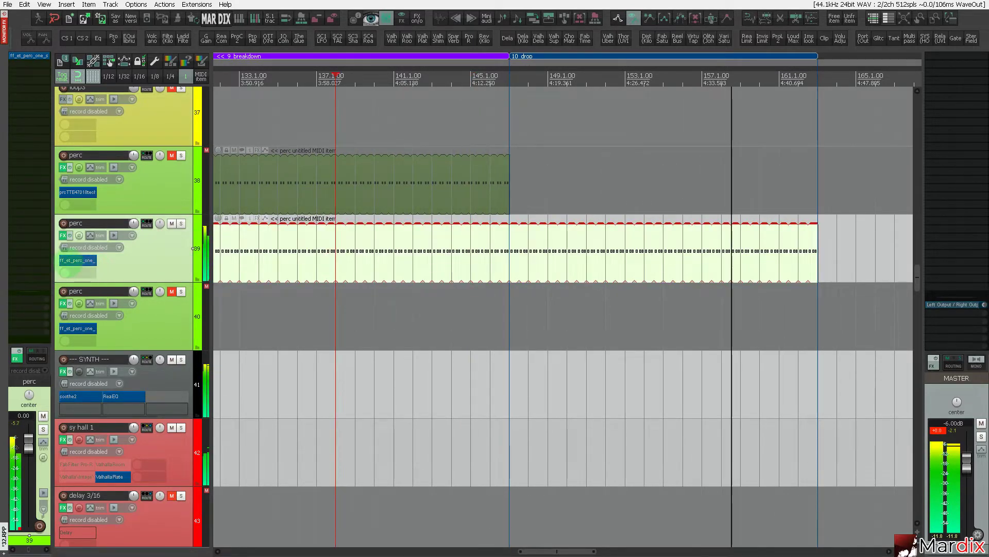
pyautogui.click(78, 260)
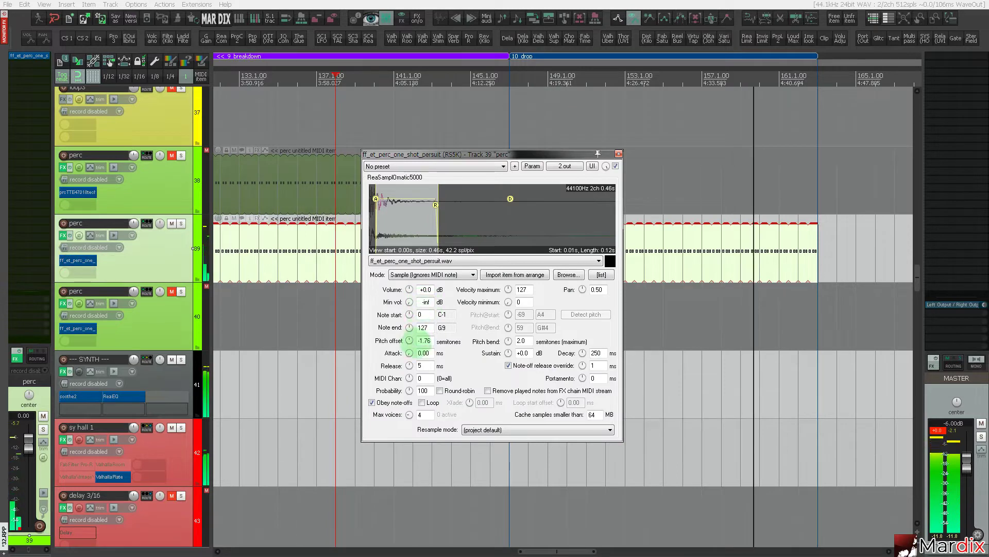
pyautogui.moveTo(410, 340); pyautogui.dragTo(411, 336)
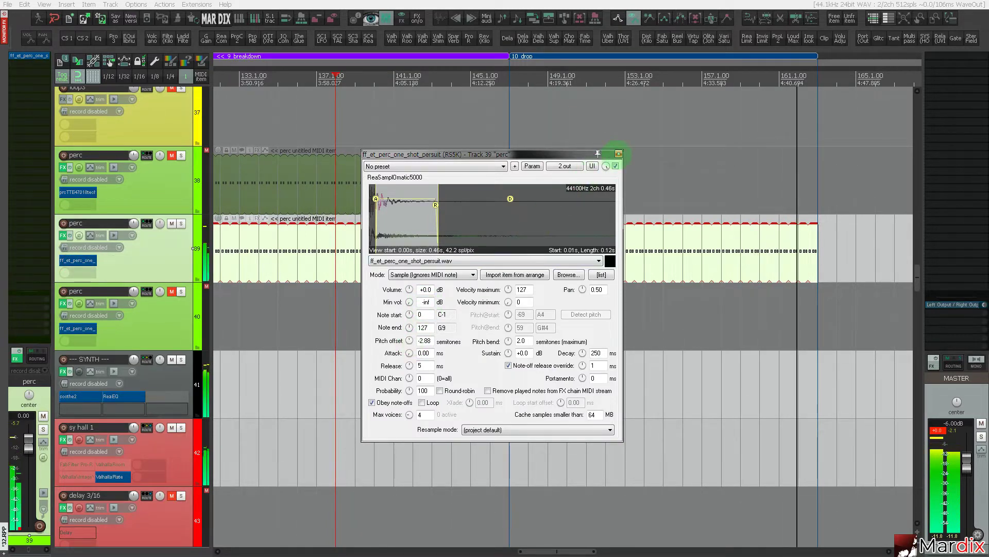
pyautogui.click(618, 154)
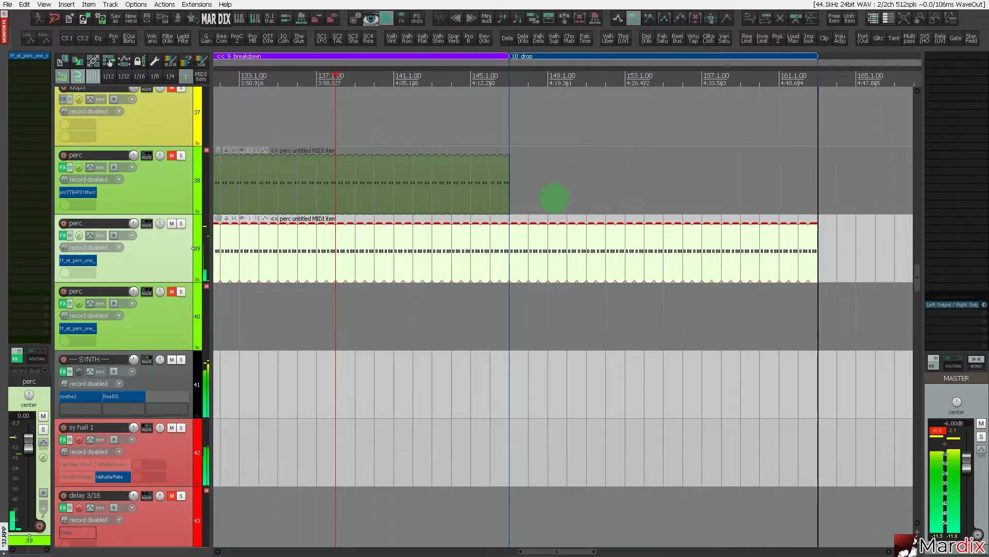
# Open perc track 39's MIDI item and move the G4 note following 131.3 one sixteenth later.
pyautogui.click(378, 139)
pyautogui.scroll(-3, 409, 214)
pyautogui.click(404, 243)
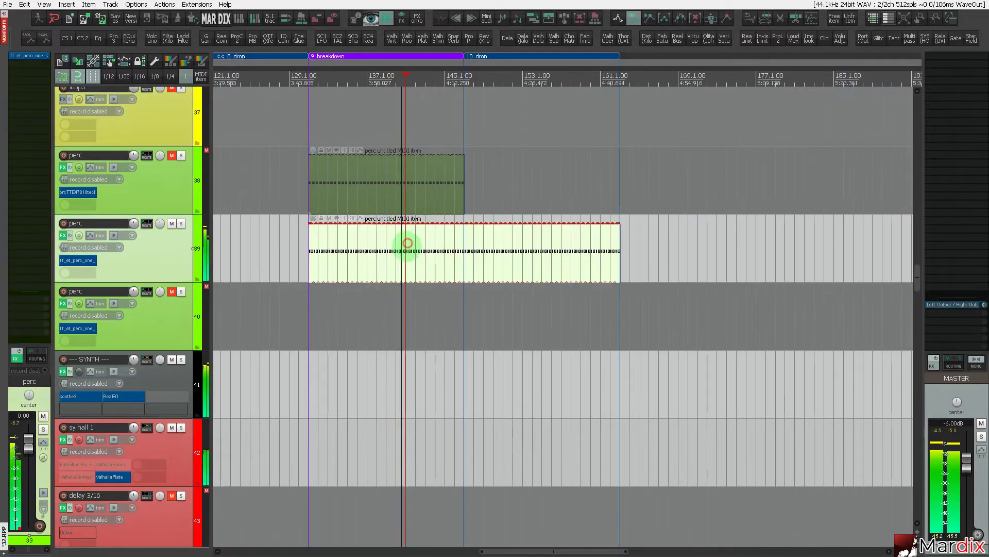
pyautogui.scroll(2, 409, 243)
pyautogui.doubleClick(416, 248)
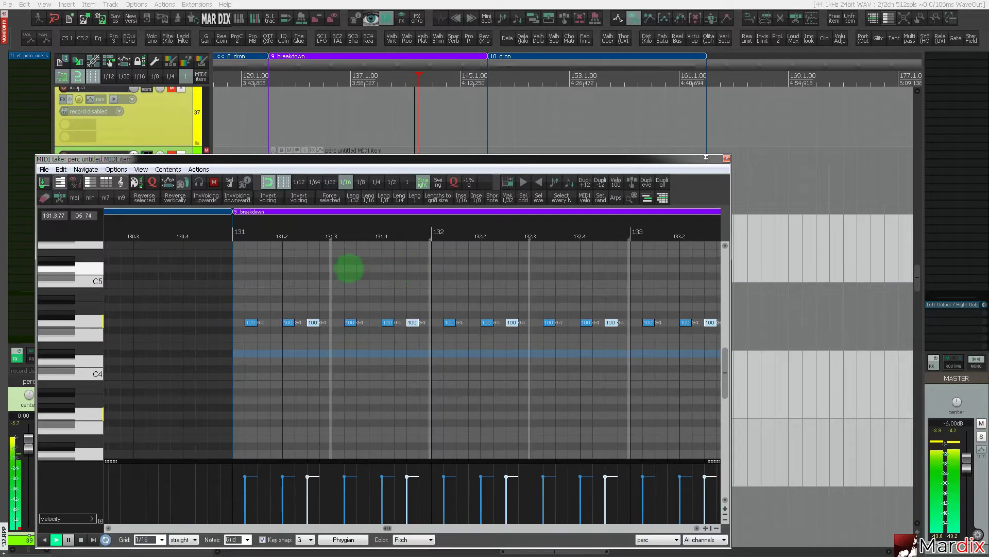
pyautogui.scroll(3, 273, 237)
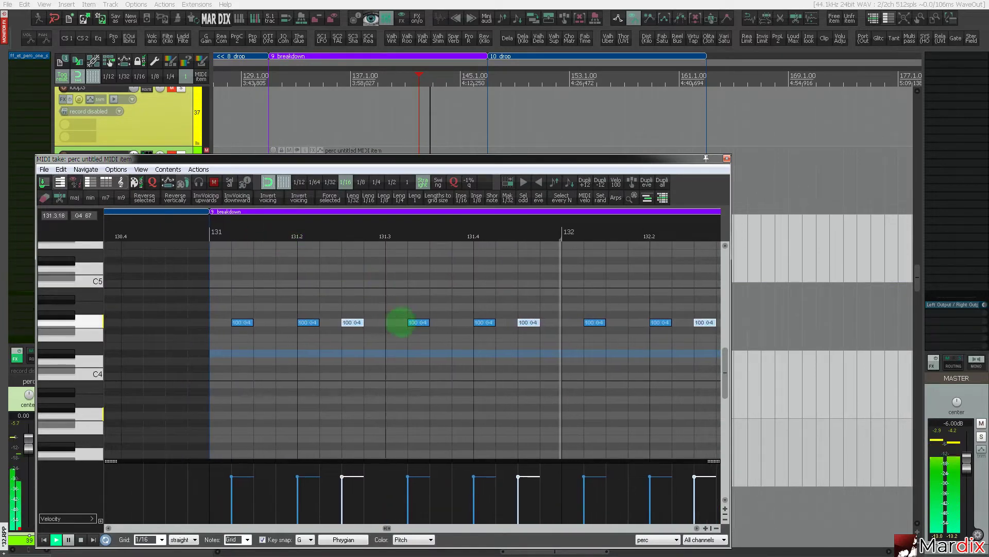
pyautogui.click(416, 323)
pyautogui.moveTo(419, 323); pyautogui.dragTo(440, 323)
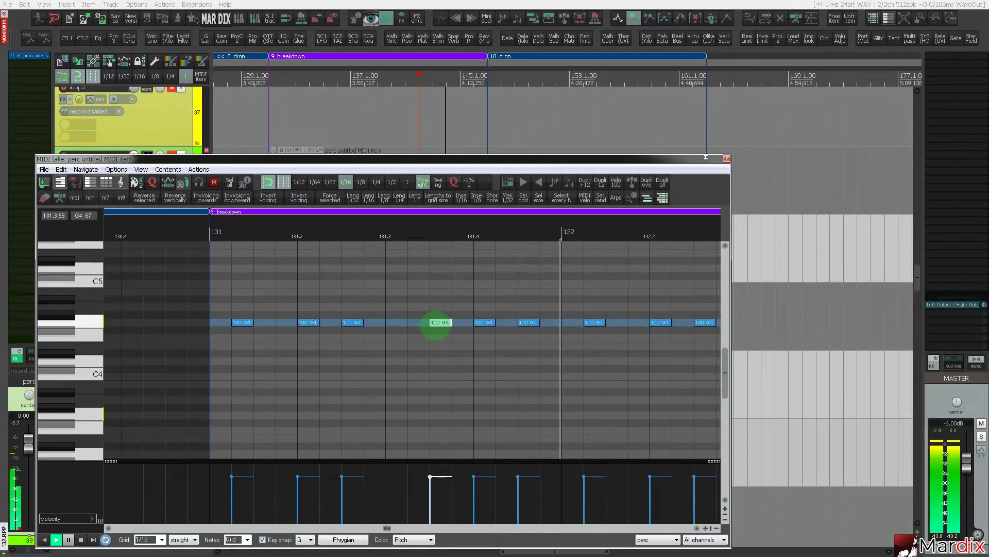
pyautogui.scroll(3, 440, 323)
pyautogui.scroll(-4, 596, 320)
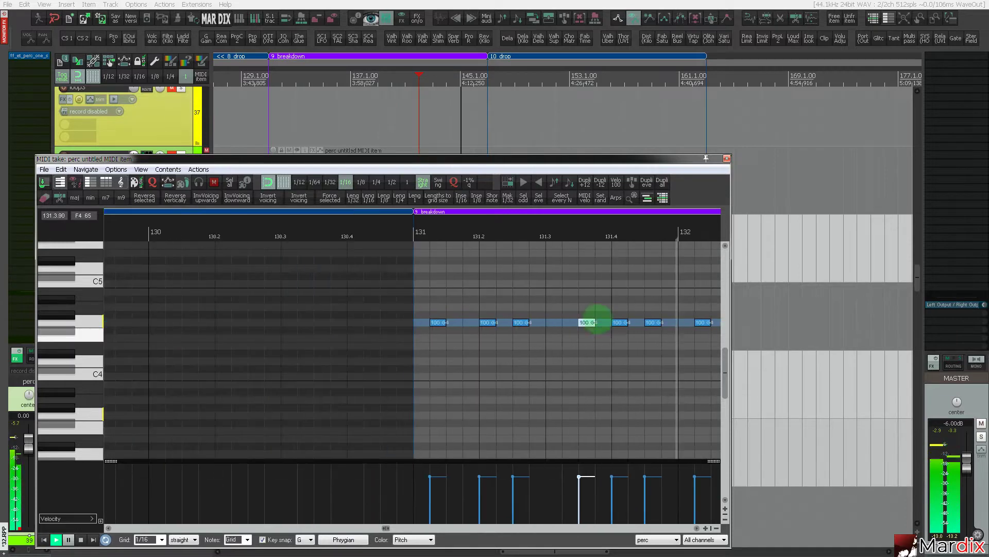
pyautogui.moveTo(551, 221); pyautogui.dragTo(435, 225)
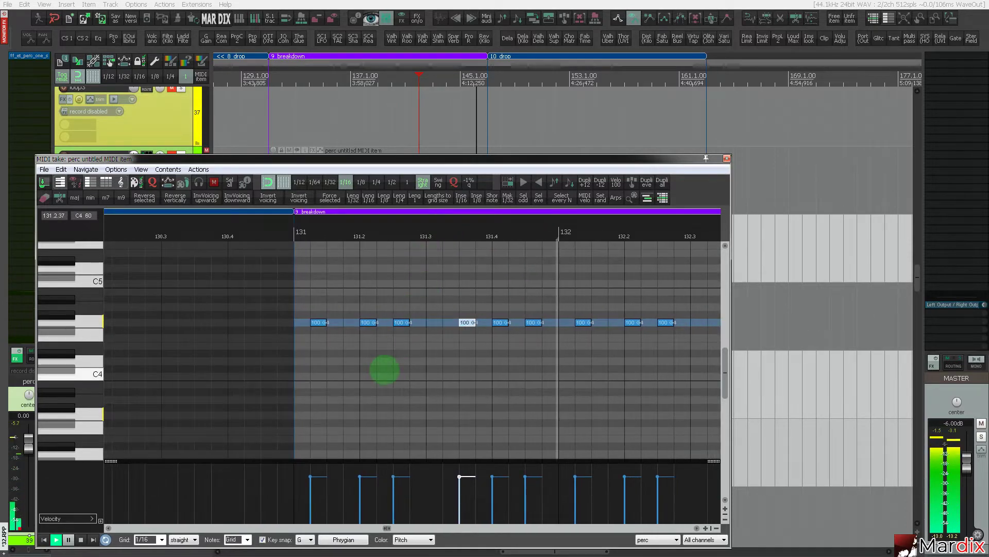
# Switch the note grid of perc track 39's MIDI item to swing and select all of its notes.
pyautogui.click(439, 181)
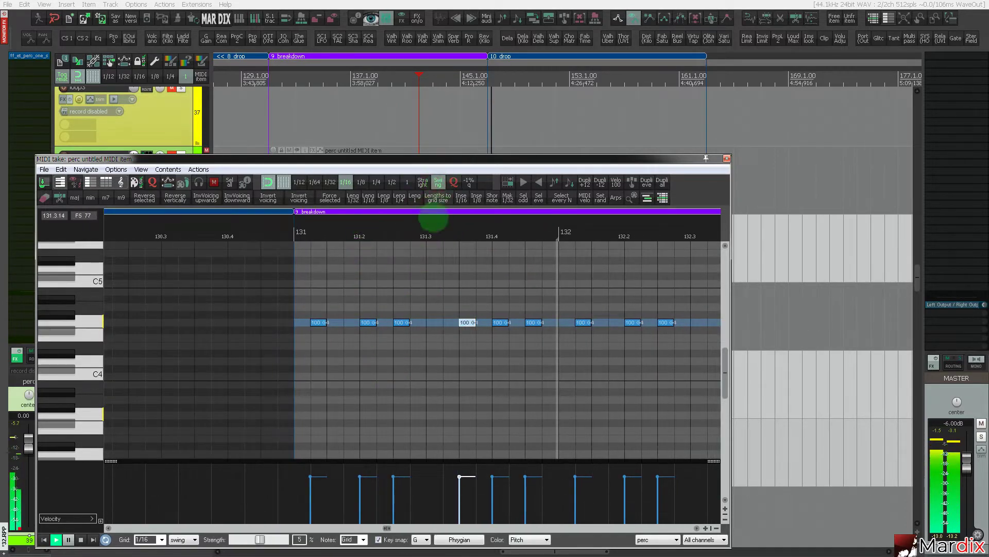
pyautogui.scroll(2, 415, 283)
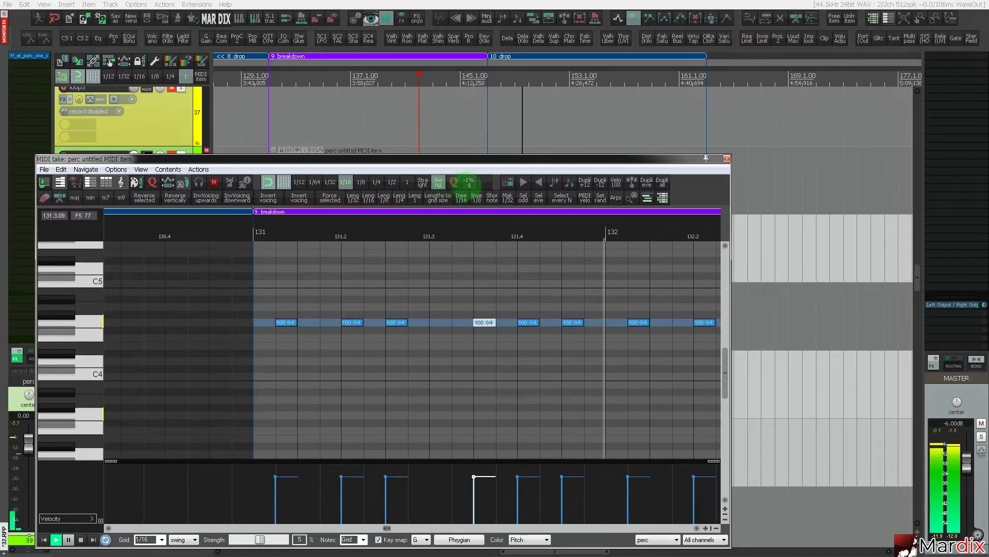
pyautogui.click(484, 183)
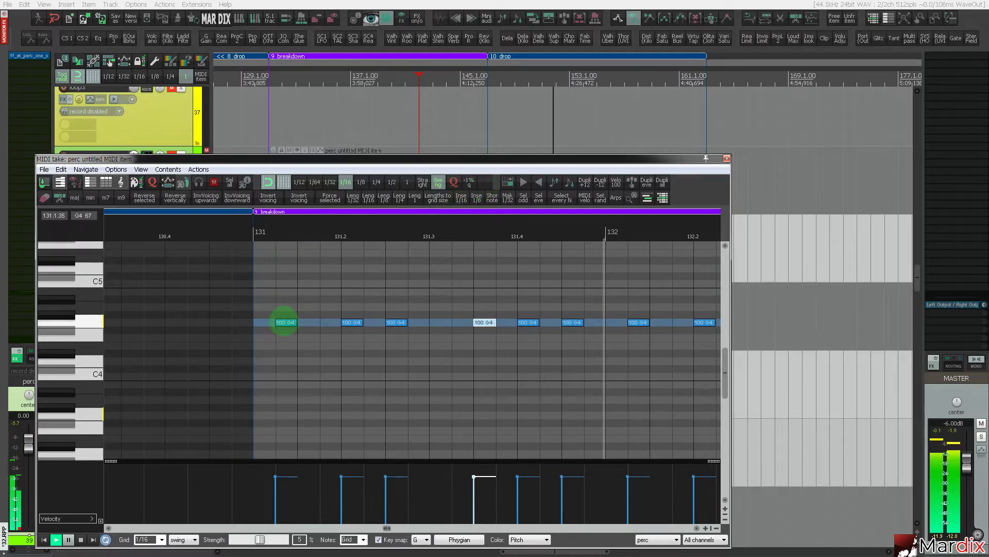
pyautogui.hotkey('ctrl', 'a')
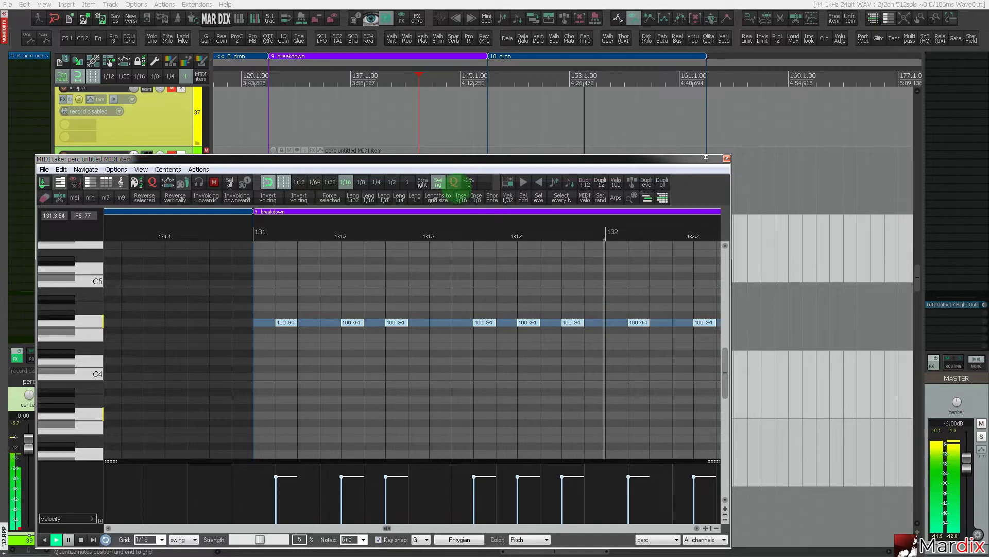
pyautogui.scroll(2, 483, 313)
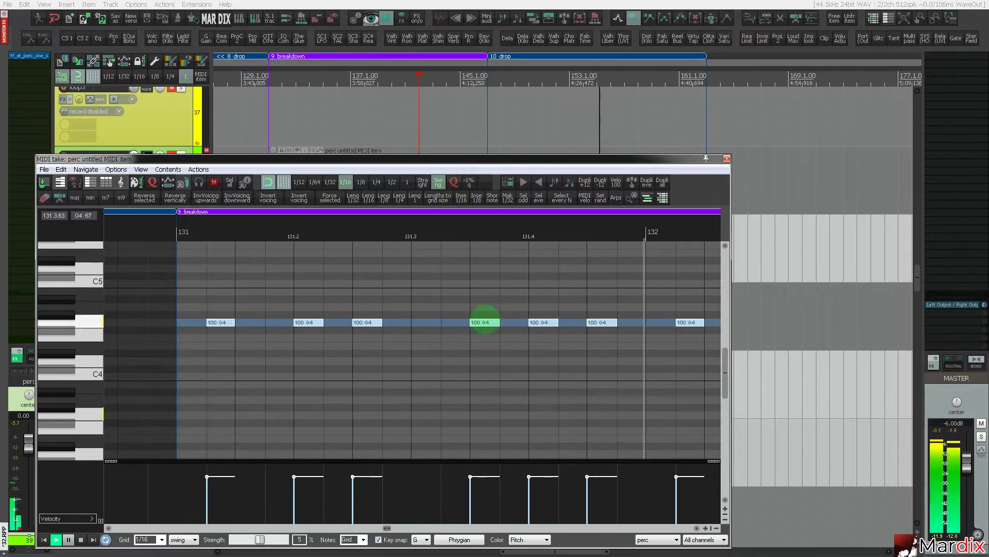
# Add an extra G4 note one sixteenth after 131.4, audition the pattern in 9 breakdown and 10 drop, and close the MIDI editor.
pyautogui.click(484, 322)
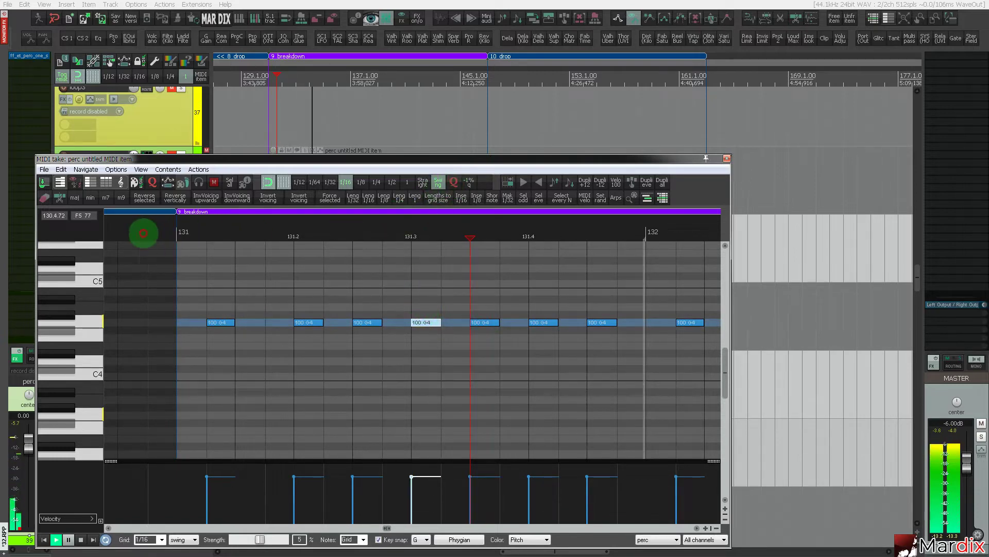
pyautogui.click(144, 234)
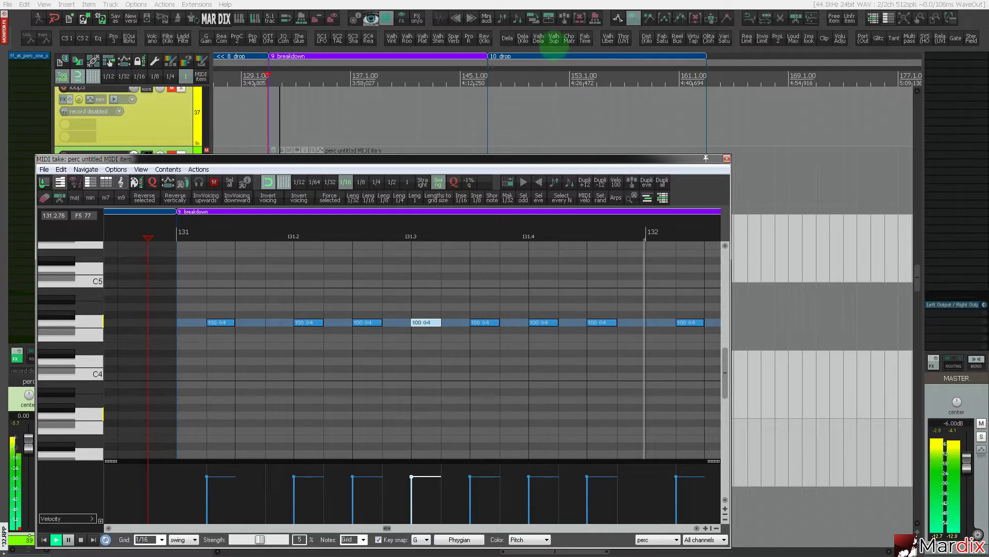
pyautogui.click(487, 74)
pyautogui.click(508, 160)
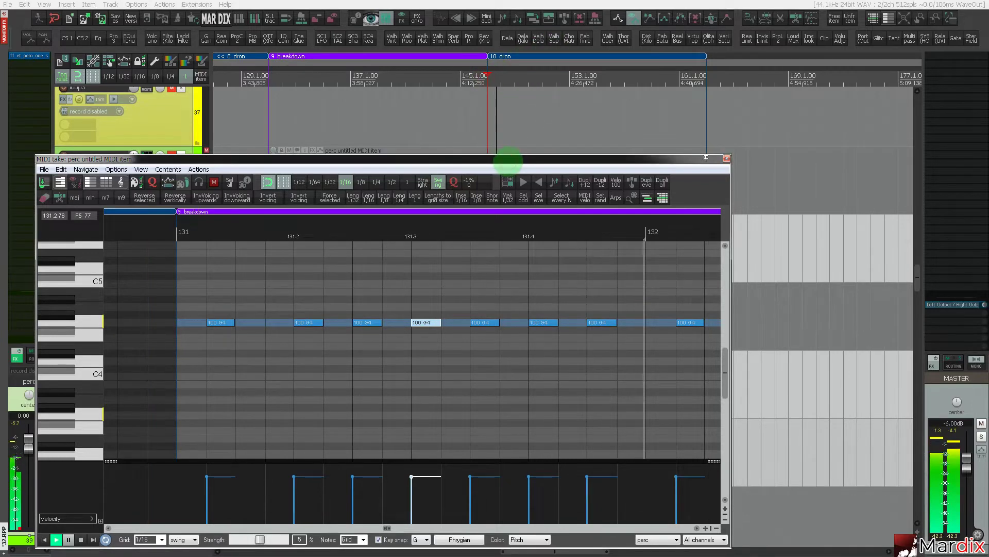
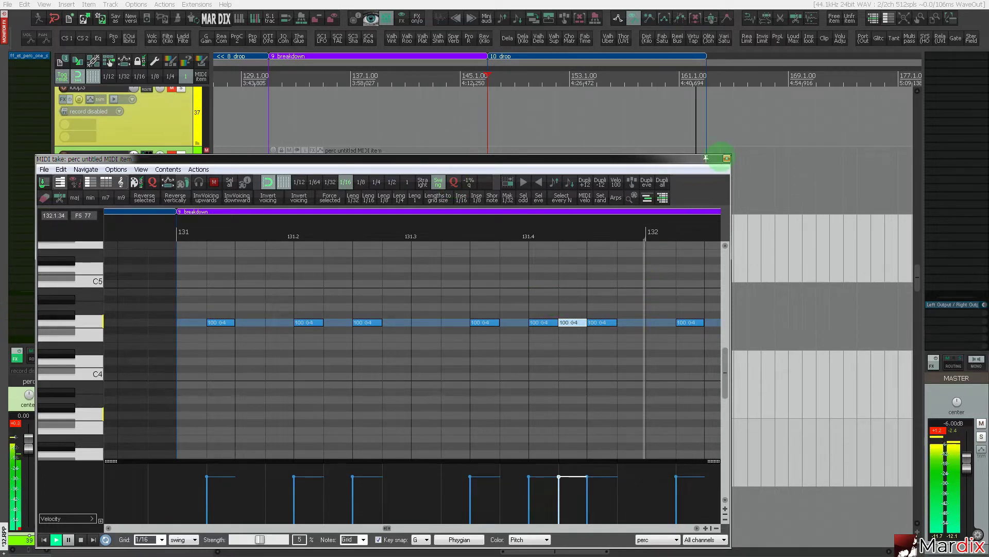
pyautogui.click(727, 159)
# Play from just before 9 breakdown, mute sy track 45's item that follows 10 drop, and move it to about bar 188.
pyautogui.click(255, 267)
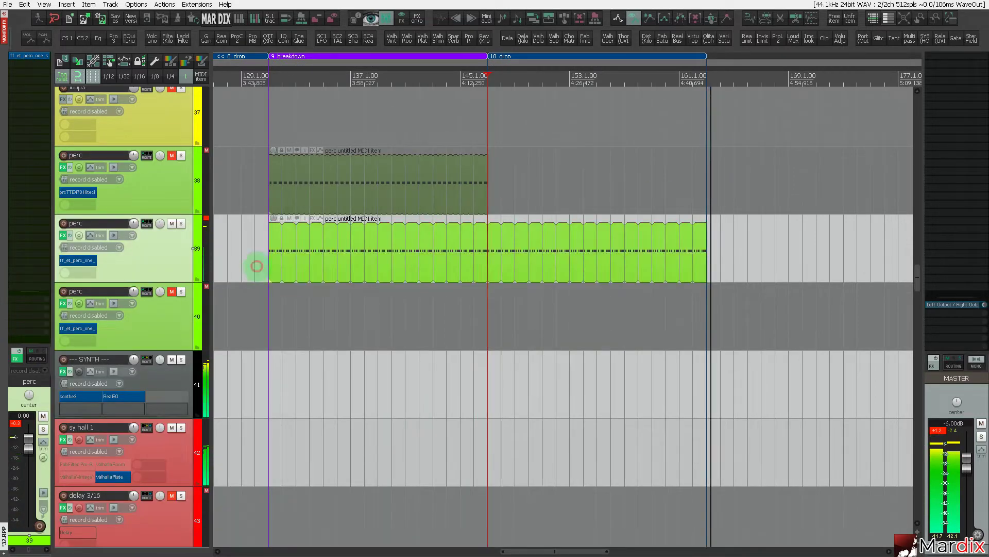
pyautogui.scroll(-6, 187, 306)
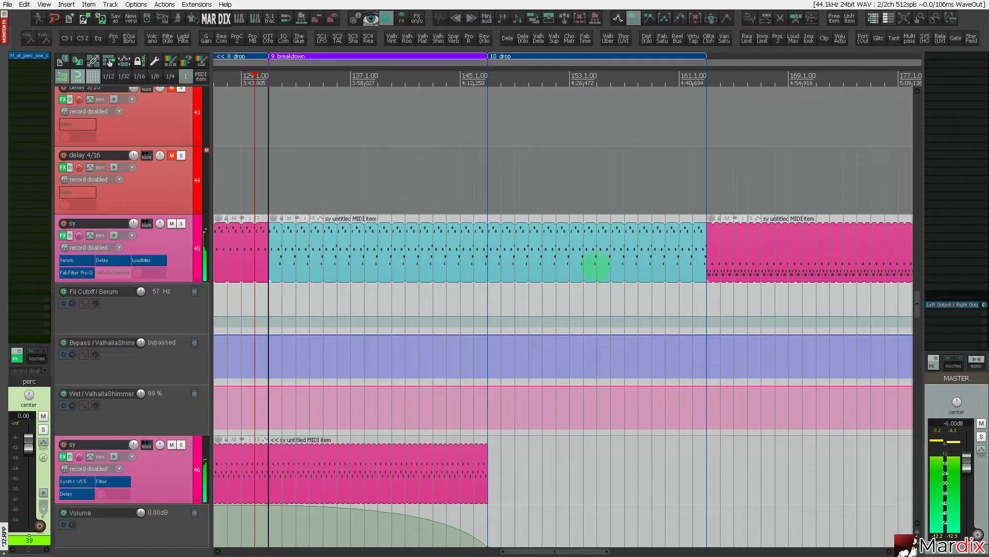
pyautogui.click(721, 248)
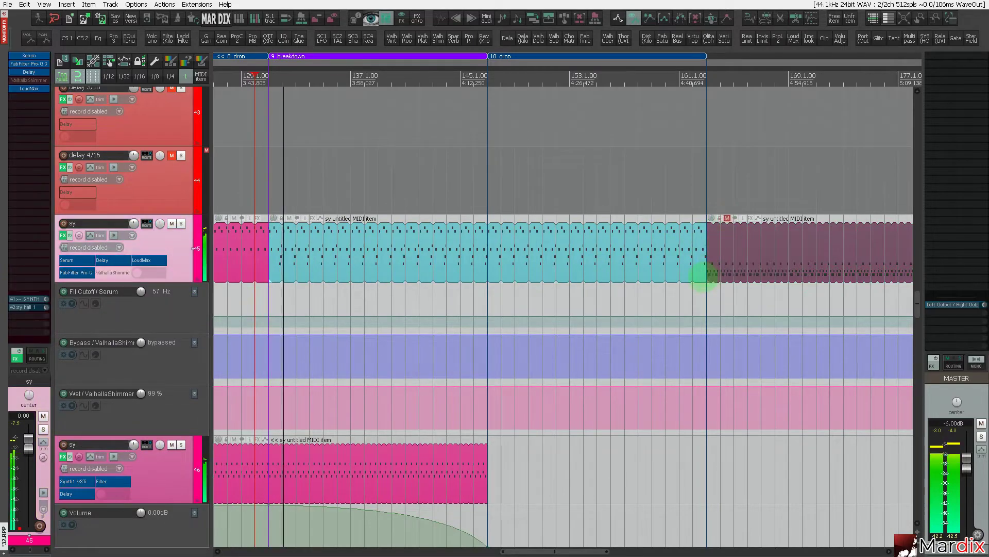
pyautogui.scroll(-3, 707, 276)
pyautogui.moveTo(720, 258); pyautogui.dragTo(892, 258)
pyautogui.scroll(-1, 724, 251)
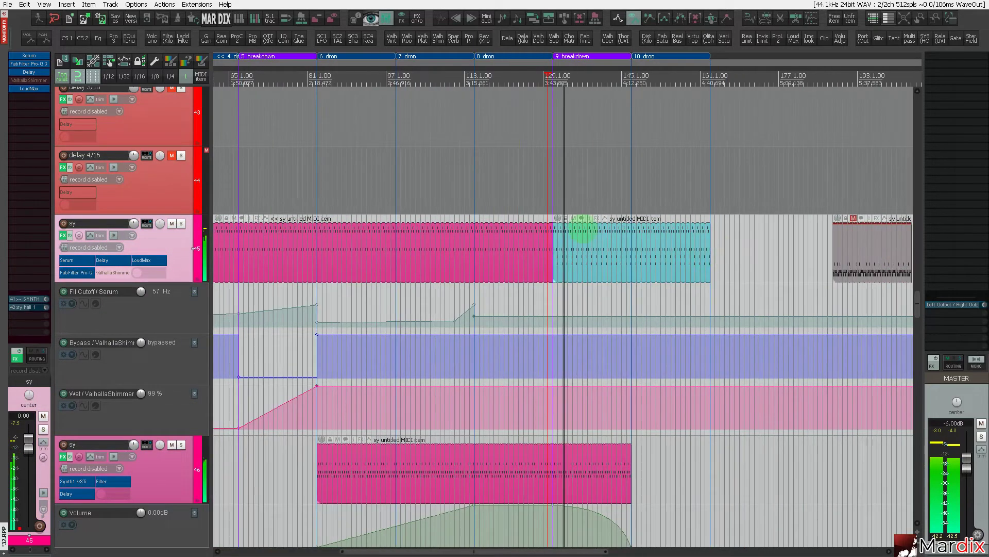
# Add a 16-bar region named 11 drop directly following 10 drop.
pyautogui.scroll(3, 730, 235)
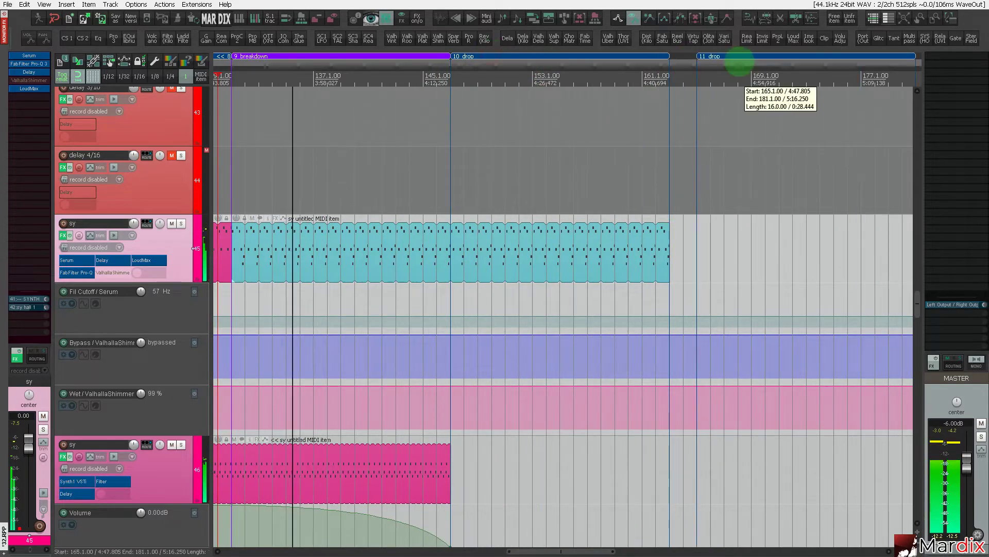
pyautogui.scroll(-2, 650, 229)
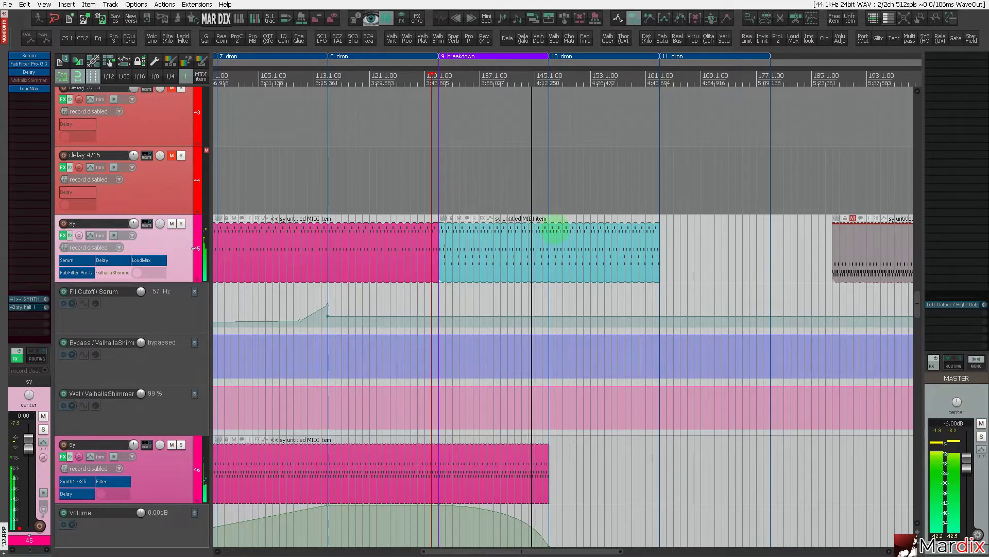
# Transpose sy track 45's item spanning 9 breakdown and 10 drop down twice and up three times while listening.
pyautogui.click(553, 253)
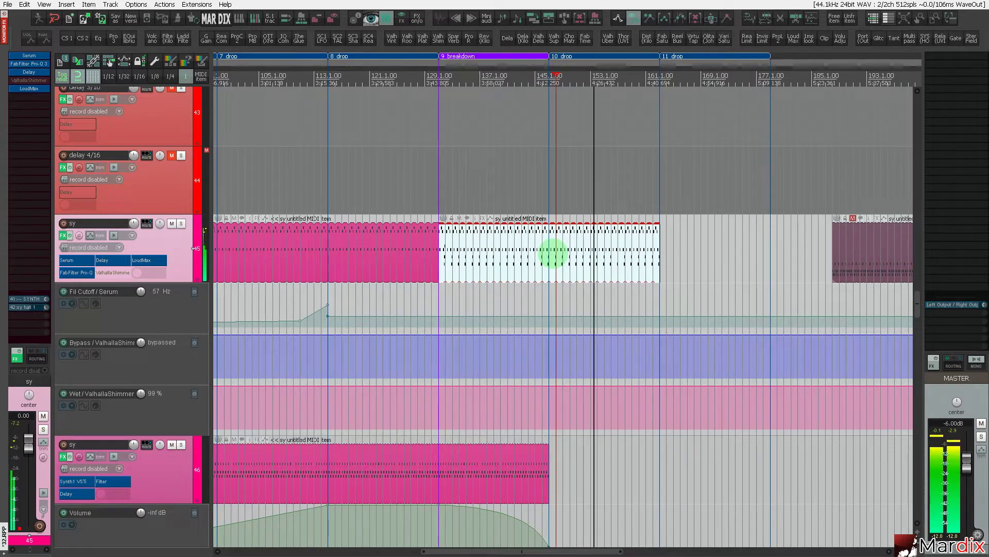
pyautogui.hotkey('shift', '9')
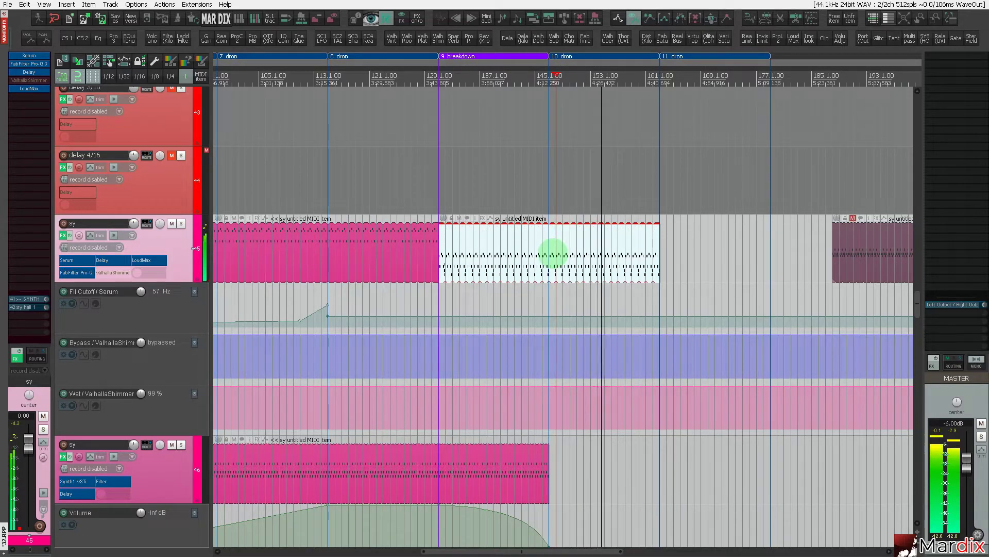
pyautogui.hotkey('shift', '9')
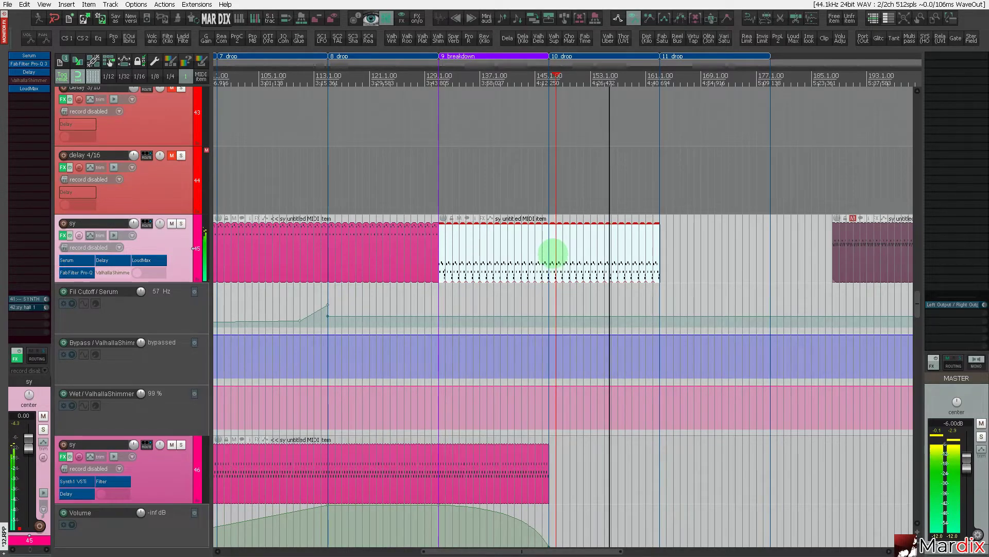
pyautogui.hotkey('shift', '0')
pyautogui.hotkey('shift', '0')
pyautogui.hotkey('shift', '0')
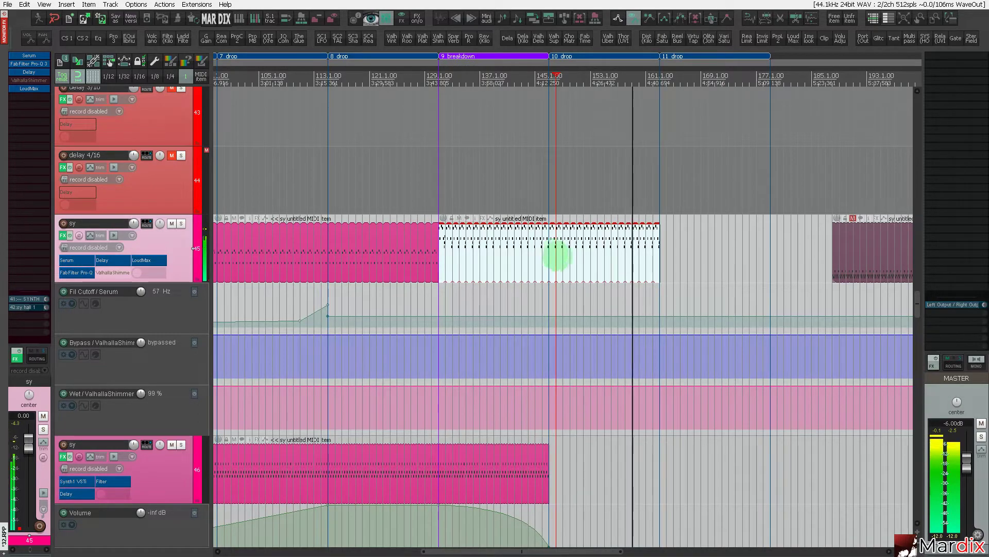
# Play from just before 9 breakdown and review the clap, hat, loop and perc tracks for parts available to the new sections.
pyautogui.click(430, 161)
pyautogui.scroll(10, 113, 205)
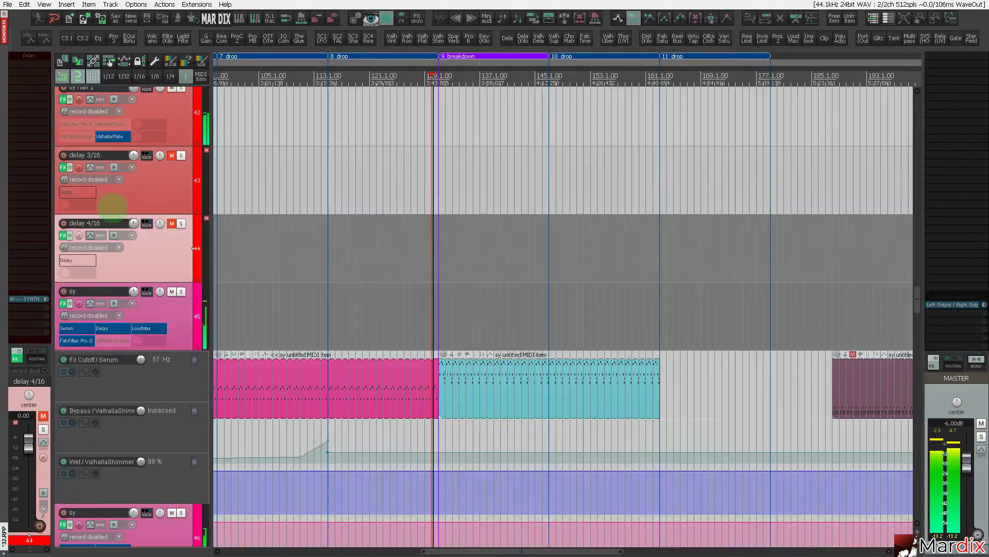
pyautogui.scroll(9, 113, 205)
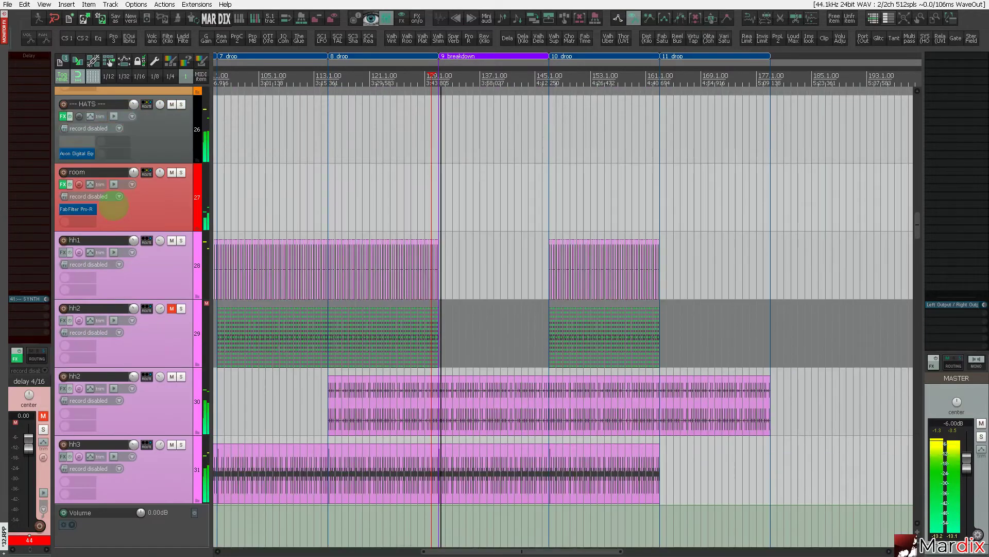
pyautogui.scroll(3, 113, 205)
pyautogui.scroll(-3, 113, 205)
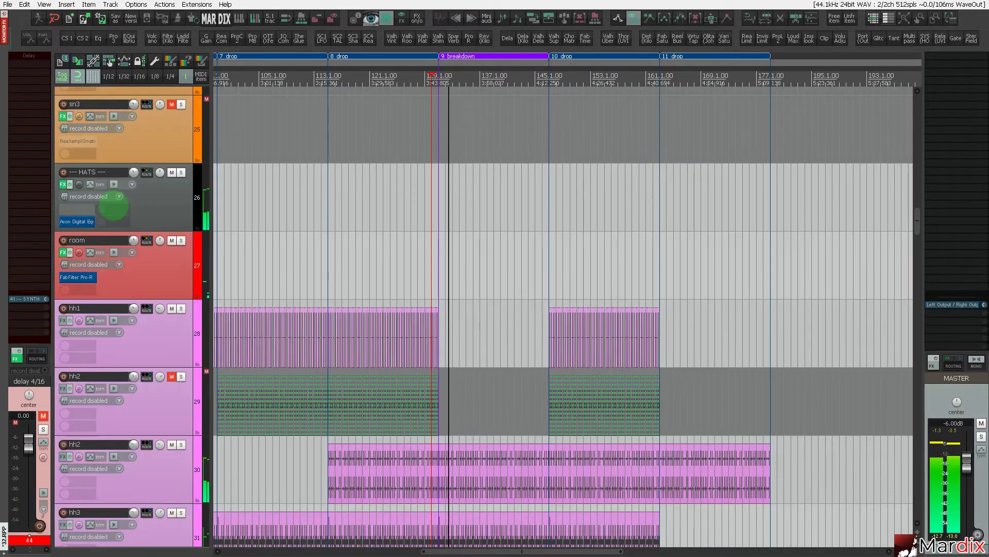
pyautogui.scroll(12, 114, 205)
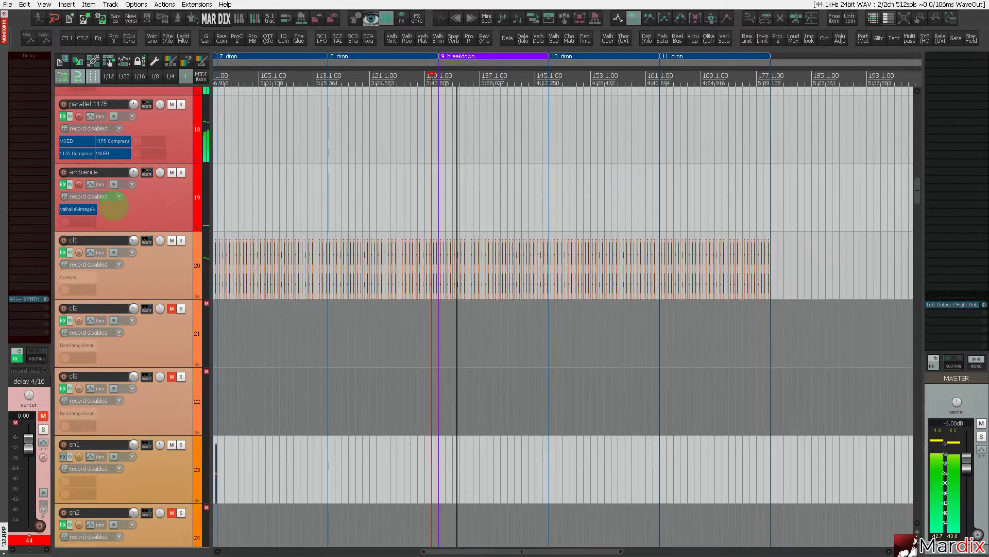
pyautogui.scroll(-9, 113, 211)
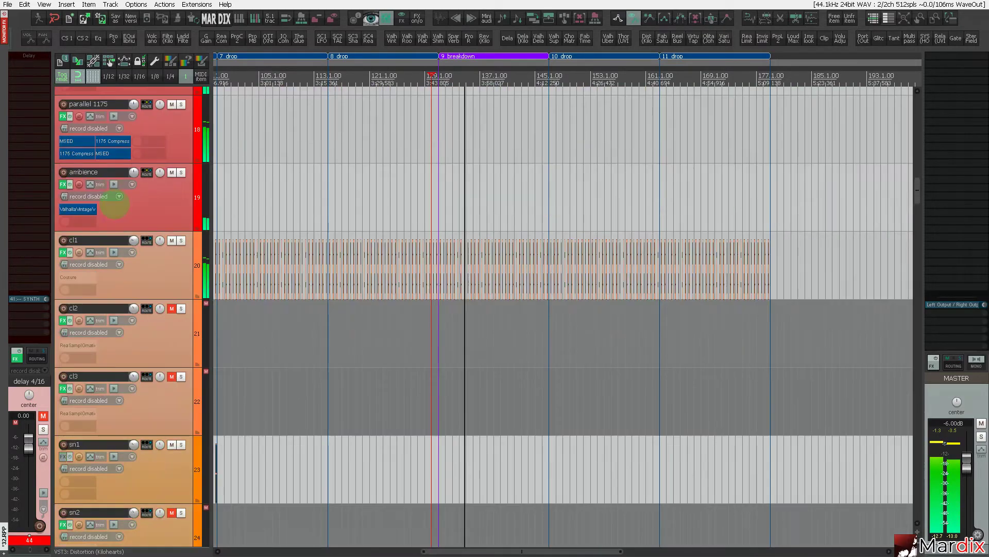
pyautogui.scroll(-16, 114, 205)
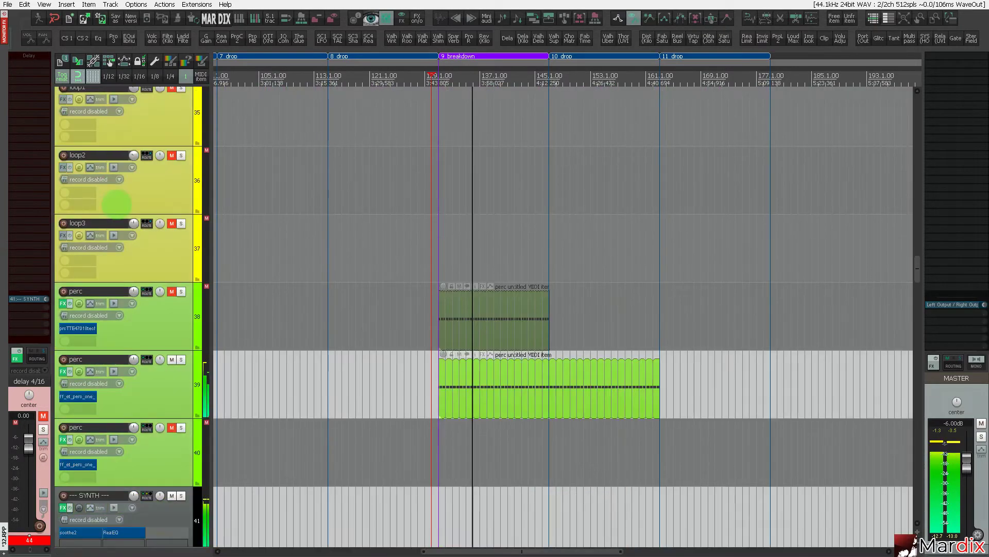
pyautogui.scroll(2, 117, 203)
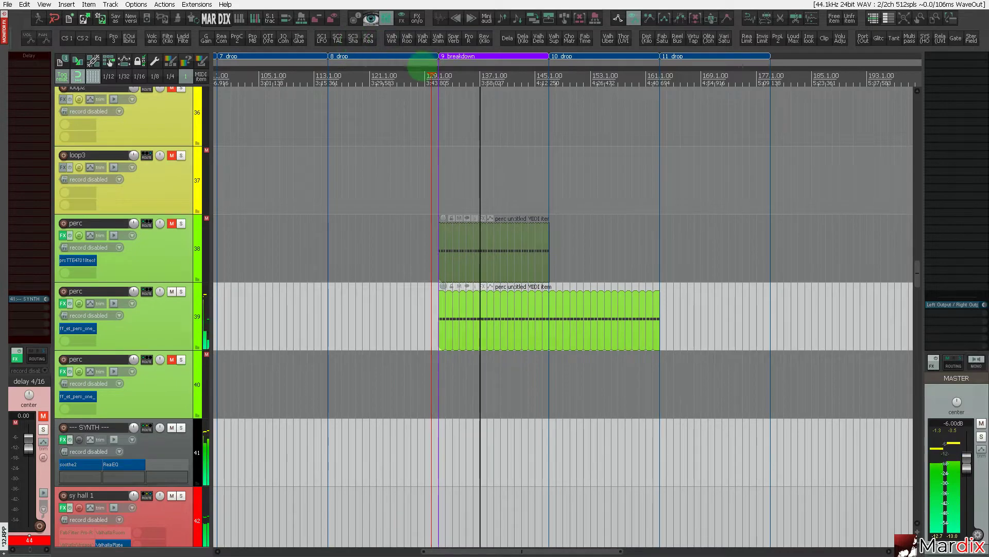
# Place perc track 40's early drop MIDI item across 10 drop, unmute the track, and audition the transition from 9 breakdown.
pyautogui.hscroll(-2, 563, 83)
pyautogui.hscroll(-3, 563, 81)
pyautogui.scroll(-4, 394, 227)
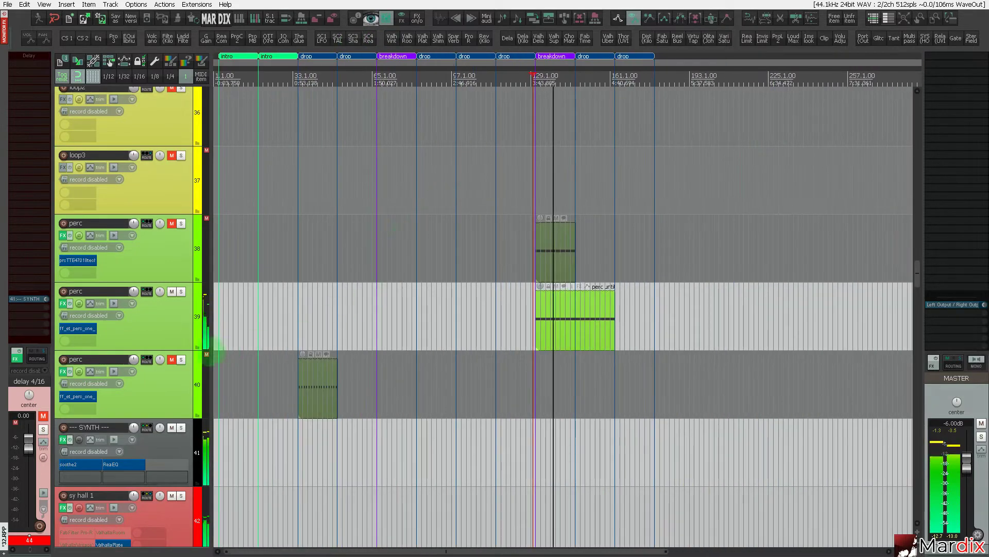
pyautogui.moveTo(320, 389); pyautogui.dragTo(565, 386)
pyautogui.scroll(4, 596, 391)
pyautogui.click(416, 386)
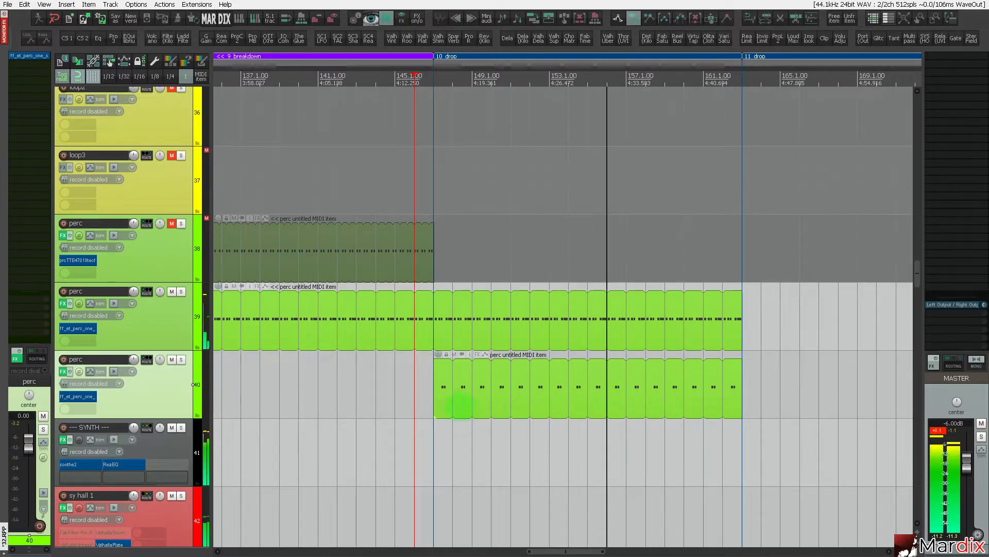
# Extend perc track 40's one-bar pattern to two bars, add a G4 note at 148.2, audition it, and close the MIDI editor.
pyautogui.click(467, 394)
pyautogui.doubleClick(467, 393)
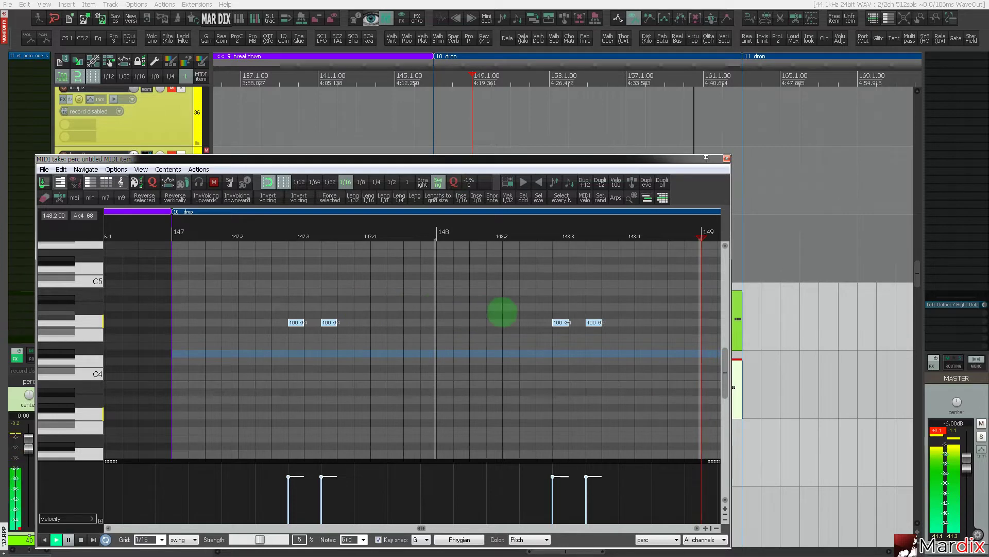
pyautogui.click(560, 322)
pyautogui.moveTo(517, 324); pyautogui.dragTo(485, 324)
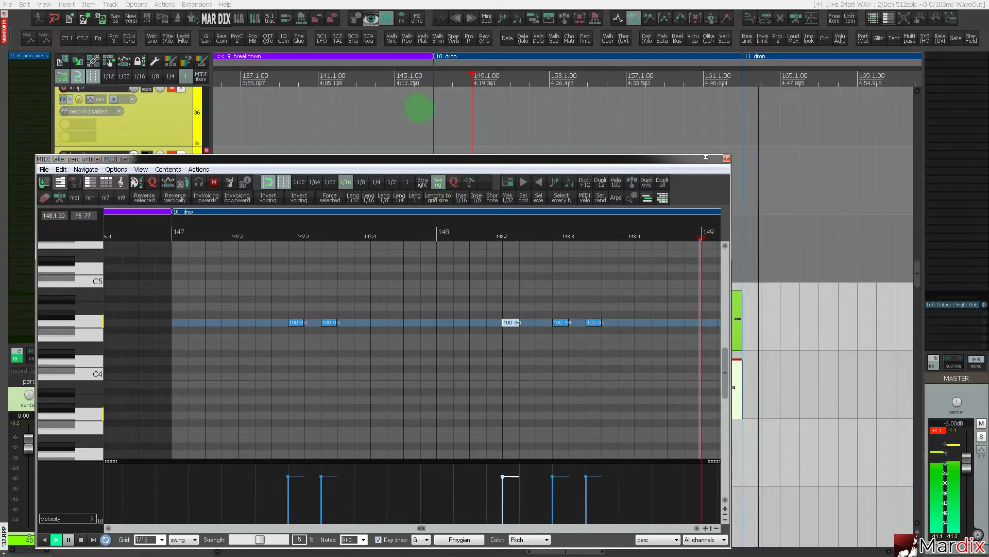
pyautogui.click(404, 111)
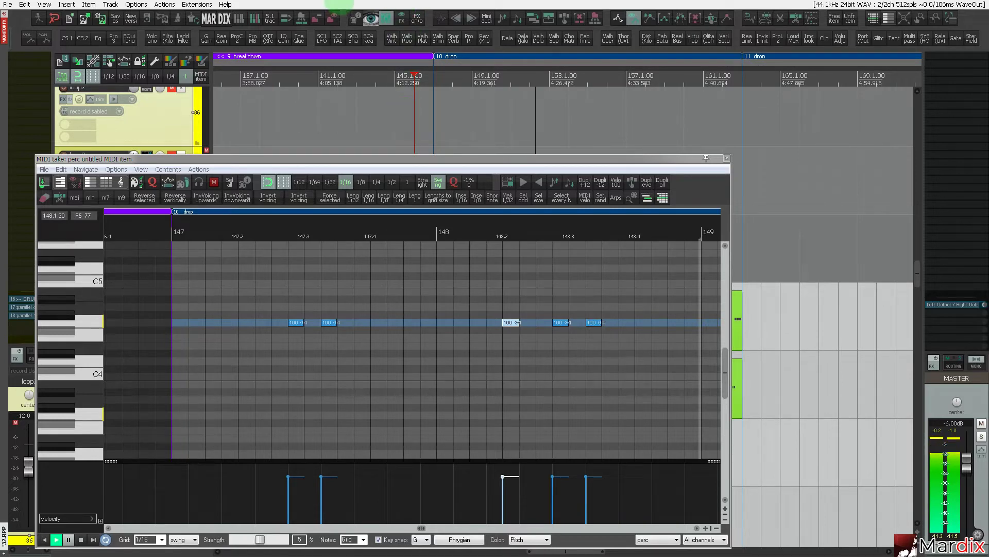
pyautogui.press('Escape')
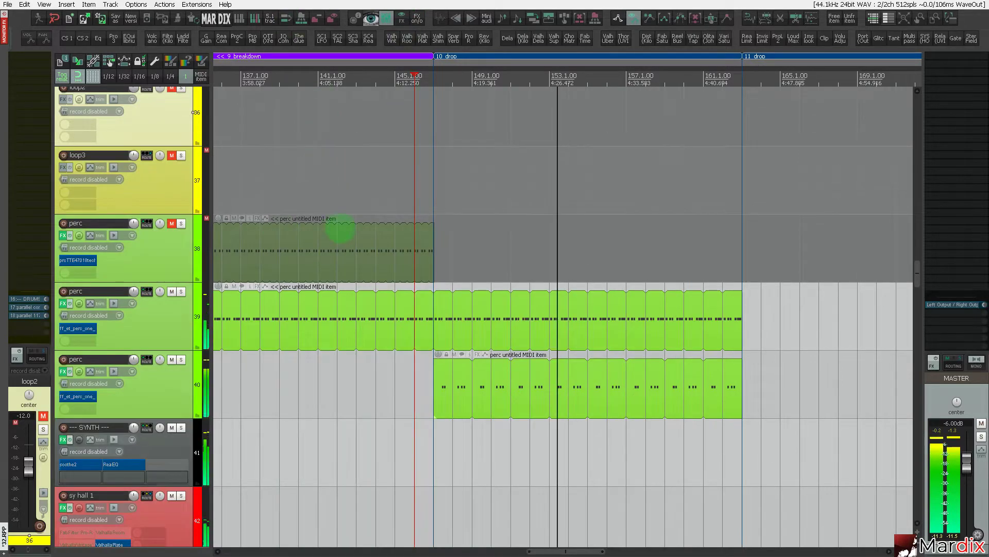
# Select perc track 40 and review the perc and synth tracks around 10 drop during playback.
pyautogui.scroll(-2, 341, 230)
pyautogui.scroll(-3, 165, 250)
pyautogui.scroll(3, 164, 251)
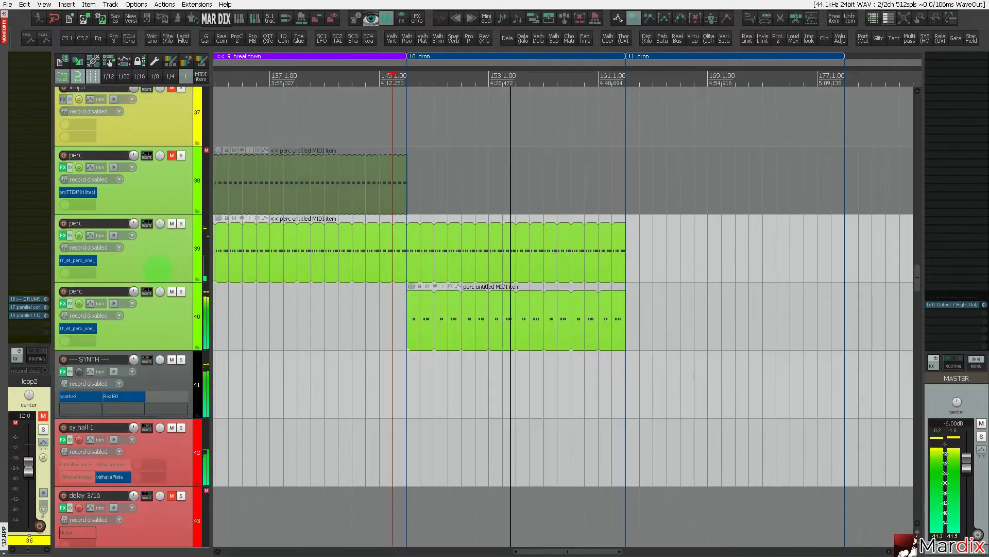
pyautogui.click(154, 316)
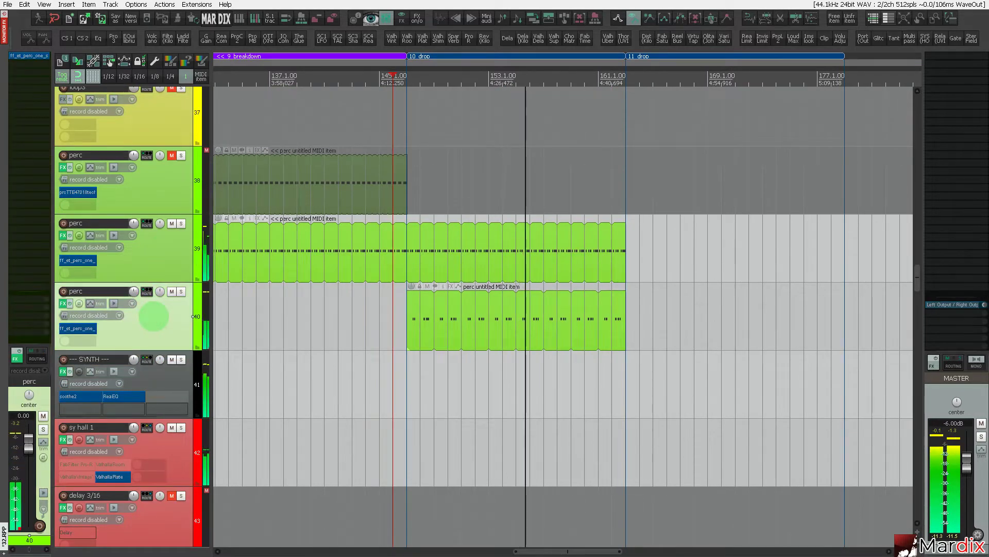
pyautogui.scroll(-4, 153, 316)
pyautogui.scroll(1, 154, 316)
pyautogui.scroll(1, 153, 315)
pyautogui.scroll(-5, 153, 316)
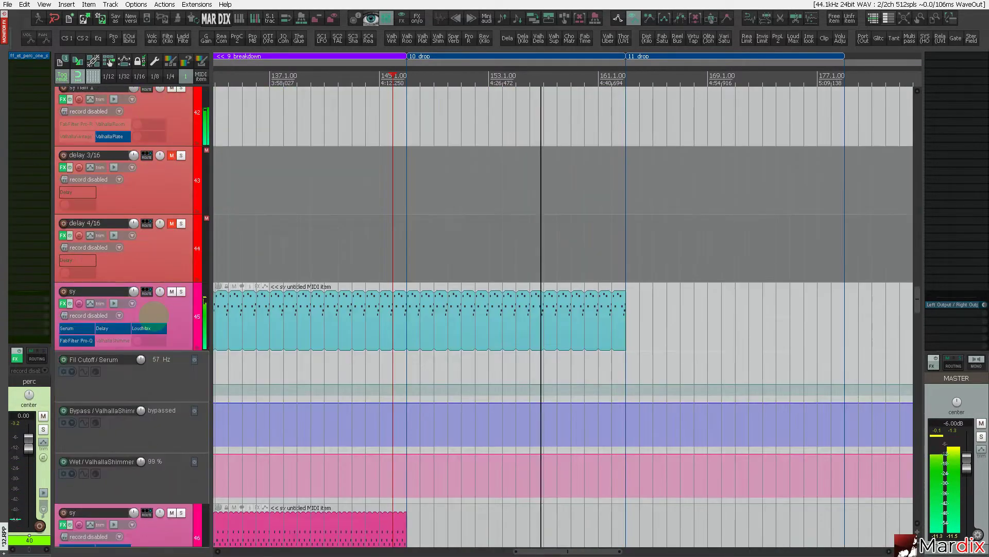
# Mute perc track 39 and listen to the end of 10 drop while checking the perc and synth tracks.
pyautogui.scroll(5, 154, 315)
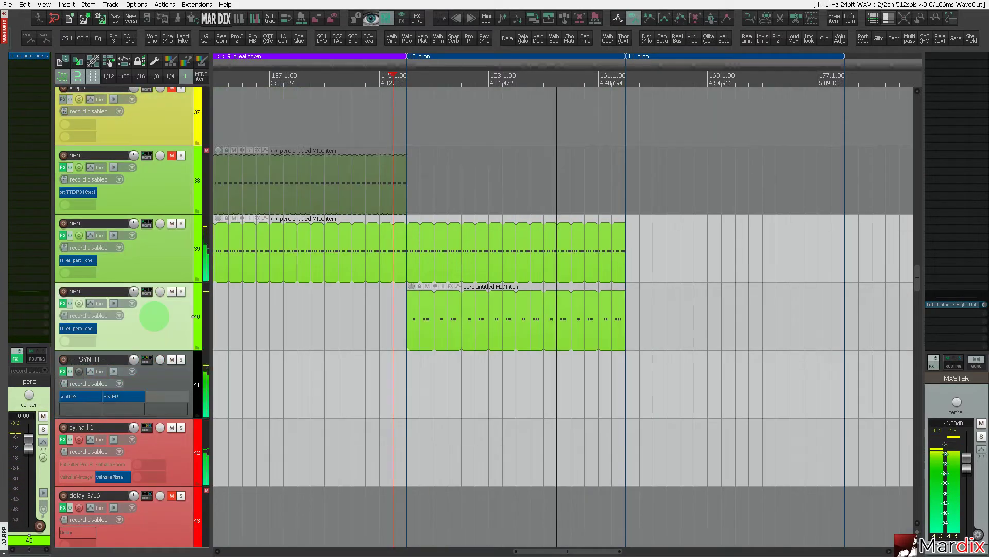
pyautogui.click(173, 225)
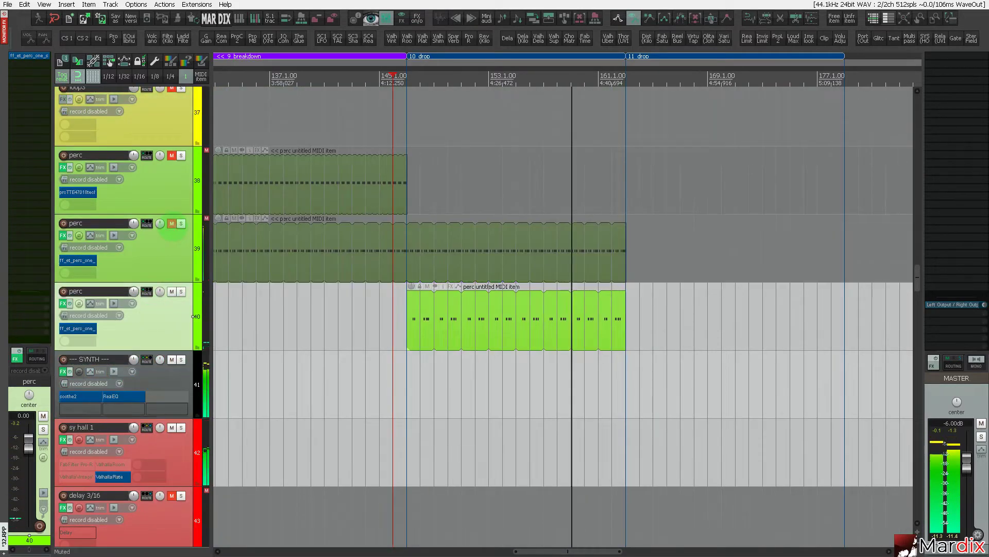
pyautogui.scroll(-5, 172, 232)
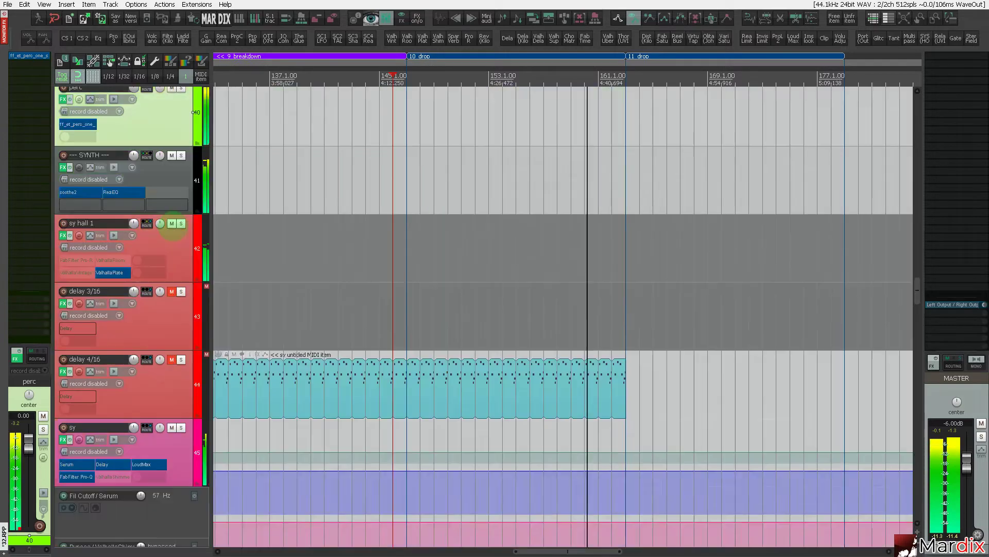
pyautogui.scroll(5, 173, 230)
pyautogui.scroll(-5, 172, 227)
# Select the MIDI item on sy track 45 and audition it from late in 9 breakdown into 10 drop.
pyautogui.click(296, 198)
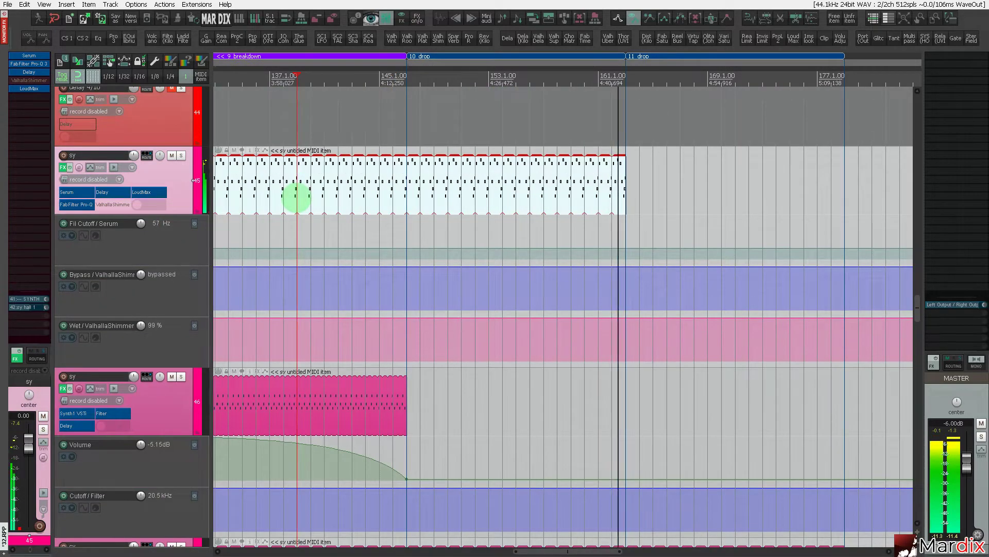
pyautogui.click(395, 129)
pyautogui.click(380, 84)
pyautogui.click(360, 163)
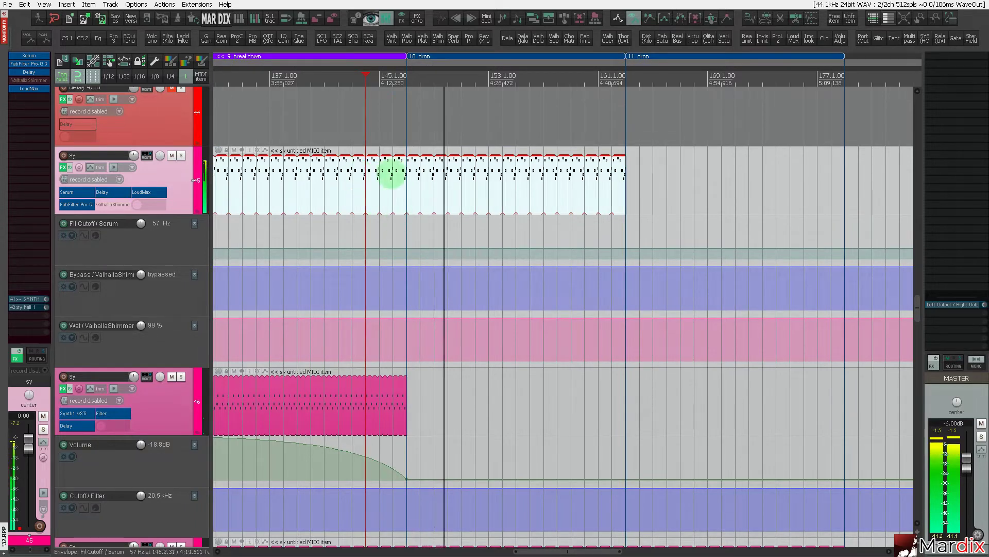
# Automate sy track 45's ValhallaShimmer bypass so the effect is active throughout 9 breakdown and bypassed again from 10 drop.
pyautogui.moveTo(444, 67); pyautogui.dragTo(579, 78)
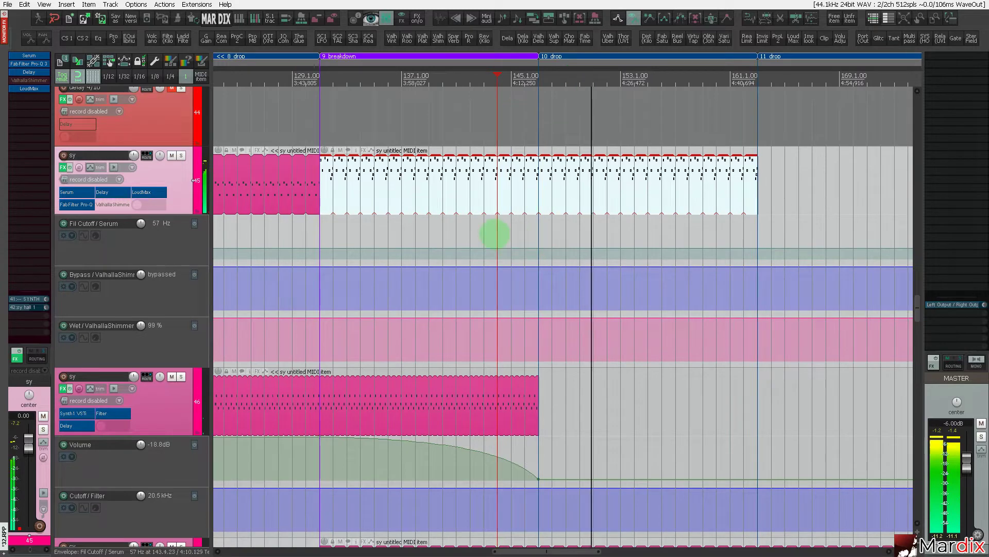
pyautogui.keyDown('shift'); pyautogui.click(496, 268); pyautogui.keyUp('shift')
pyautogui.moveTo(495, 268); pyautogui.dragTo(325, 201)
pyautogui.click(511, 309)
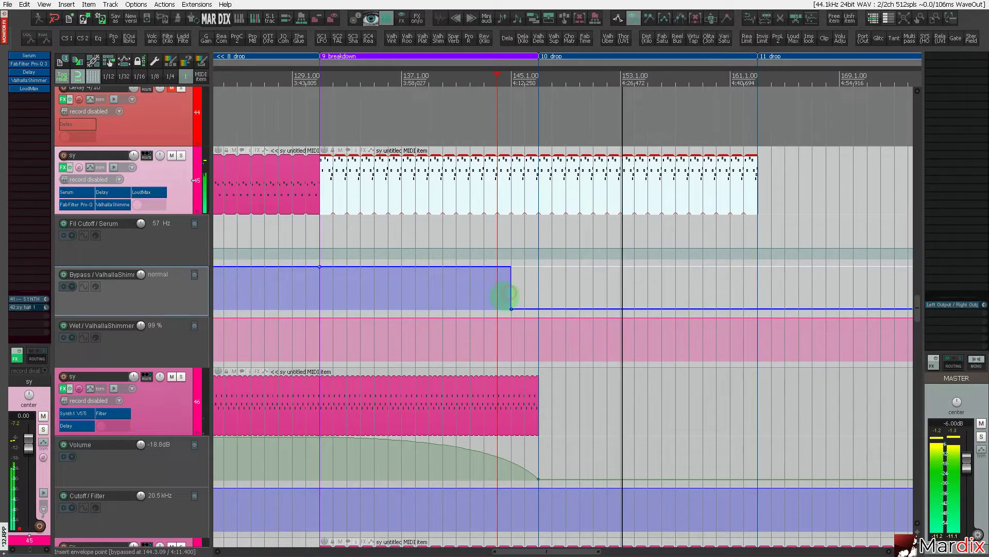
pyautogui.moveTo(510, 308); pyautogui.dragTo(318, 311)
pyautogui.moveTo(557, 281); pyautogui.dragTo(538, 267)
pyautogui.click(476, 281)
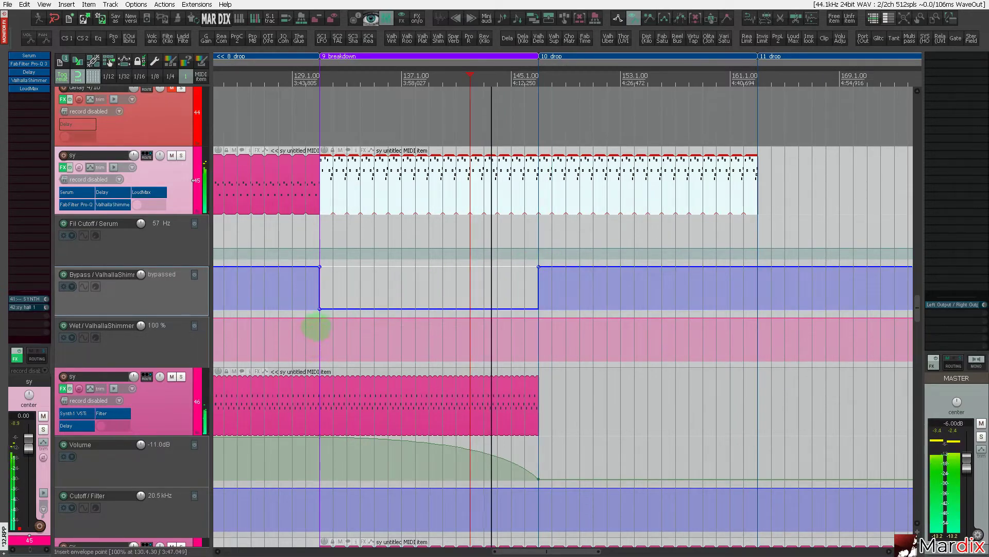
# Ramp track 45's ValhallaShimmer wet envelope from 0% at the start of 9 breakdown to 100% at 146.1, falling to 0% at 10 drop.
pyautogui.click(320, 353)
pyautogui.moveTo(537, 332); pyautogui.dragTo(539, 318)
pyautogui.moveTo(319, 353)
pyautogui.mouseDown()
pyautogui.moveTo(318, 400)
pyautogui.moveTo(319, 359)
pyautogui.mouseUp()
pyautogui.moveTo(539, 317)
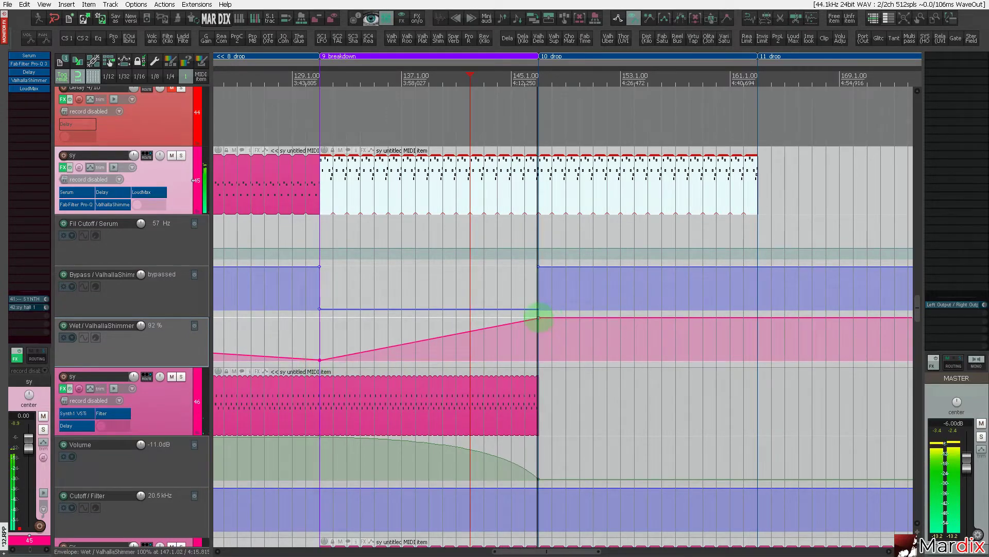
pyautogui.moveTo(538, 318); pyautogui.dragTo(525, 305)
pyautogui.click(537, 355)
pyautogui.moveTo(539, 355)
pyautogui.mouseDown()
pyautogui.moveTo(539, 320)
pyautogui.moveTo(537, 385)
pyautogui.moveTo(531, 354)
pyautogui.moveTo(539, 366)
pyautogui.moveTo(526, 367)
pyautogui.mouseUp()
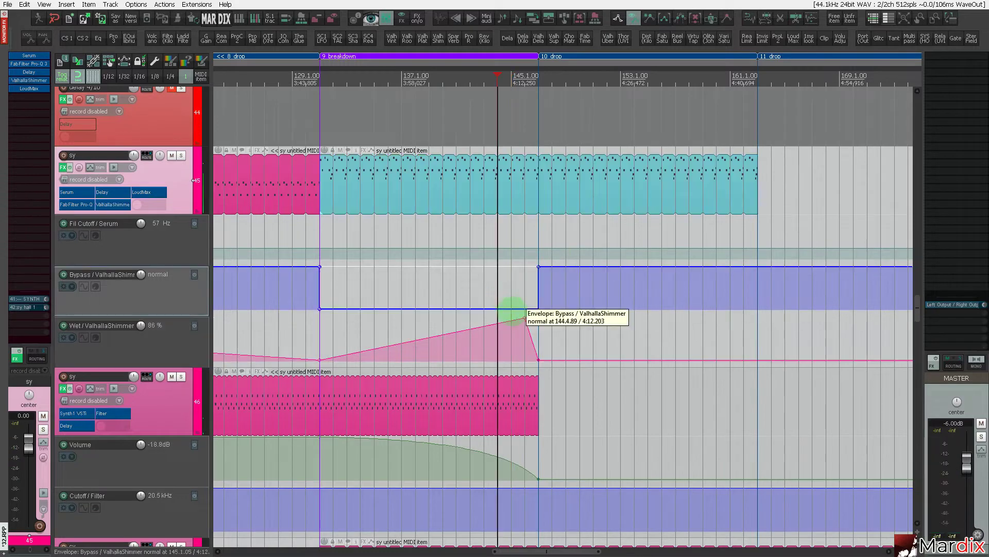
# Curve the wet envelope's rise with about 0.13 tension and its fall into 10 drop with about 0.52, auditioning the transition.
pyautogui.scroll(2, 487, 293)
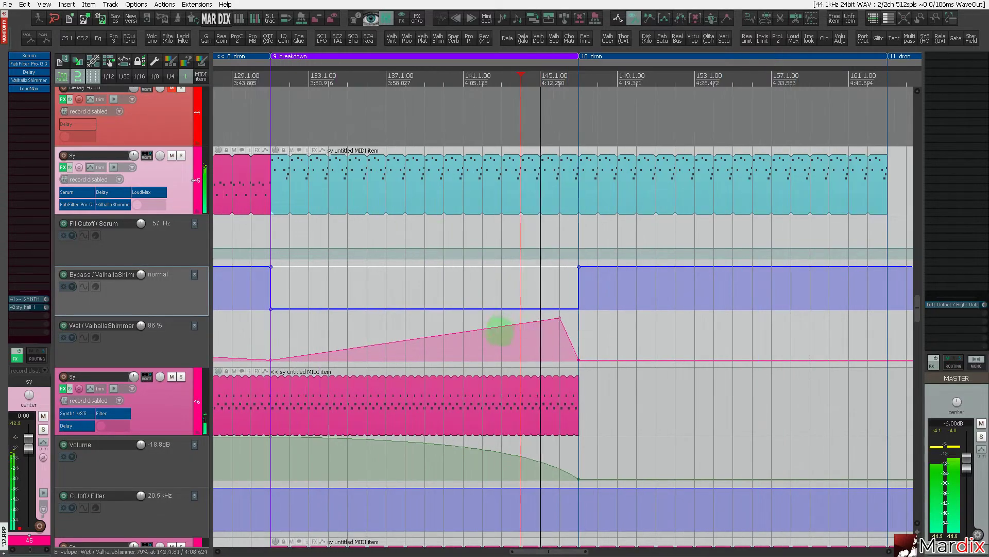
pyautogui.moveTo(491, 330); pyautogui.dragTo(497, 336)
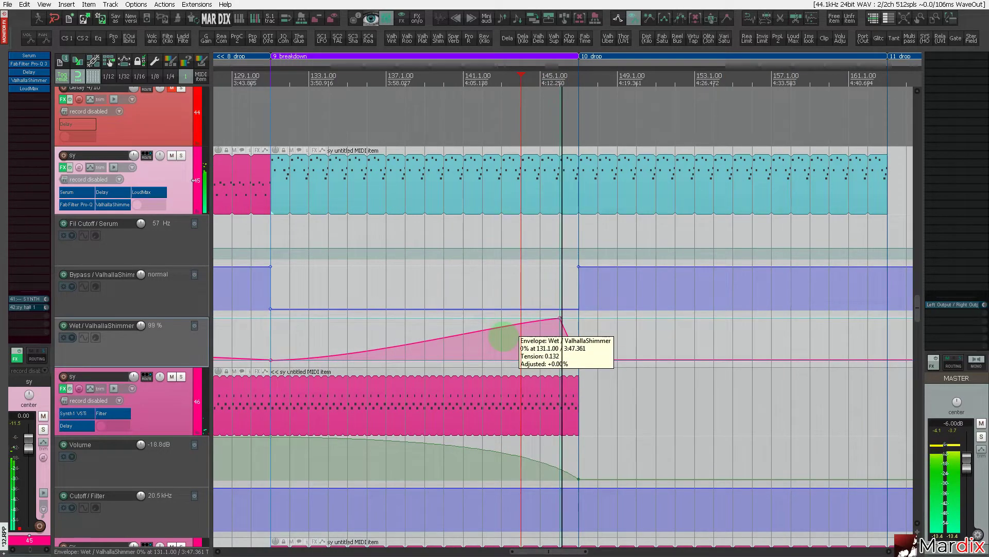
pyautogui.scroll(3, 508, 335)
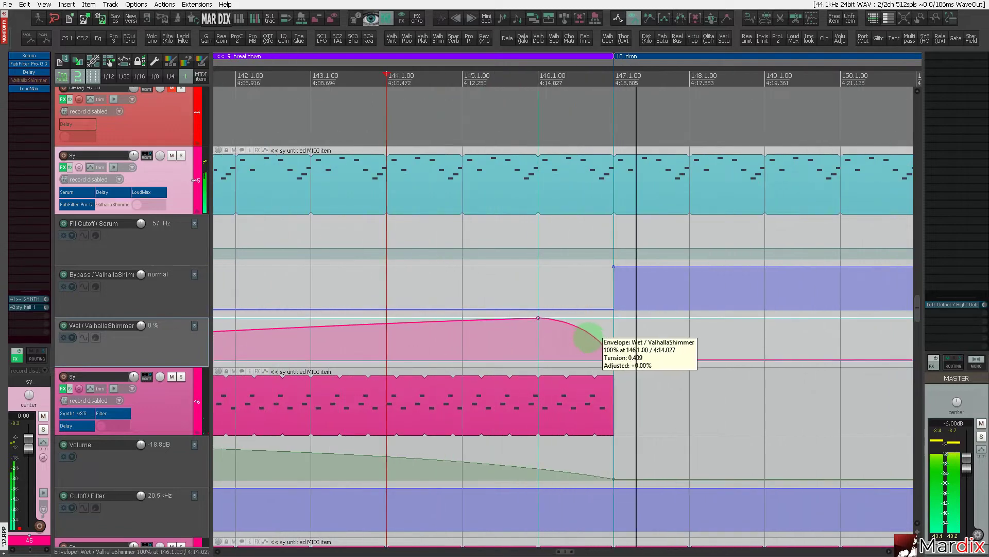
pyautogui.moveTo(539, 345); pyautogui.dragTo(589, 330)
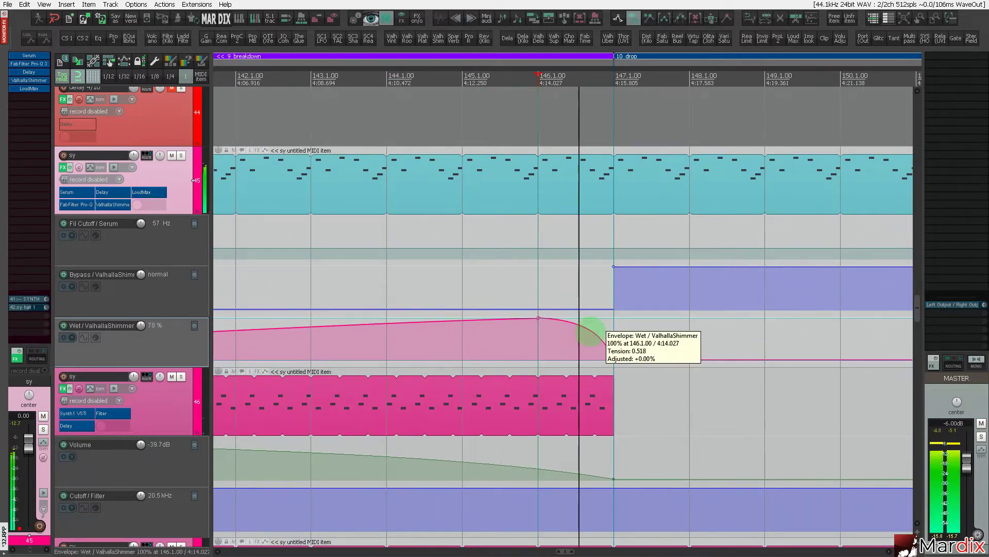
pyautogui.scroll(-6, 588, 331)
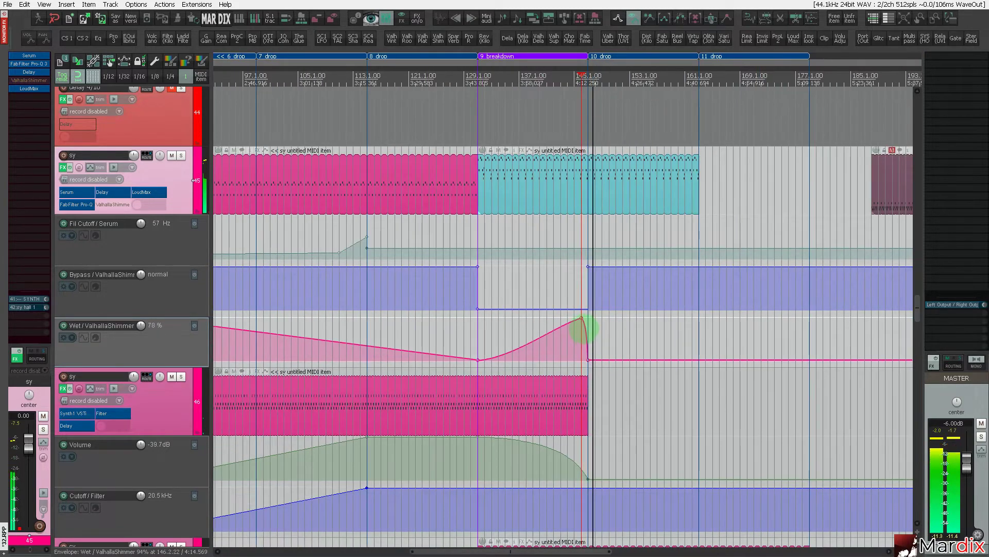
# Add Serum filter cutoff points at the starts of 9 breakdown and 10 drop, raising the second for a gradual rise across the breakdown.
pyautogui.scroll(3, 558, 270)
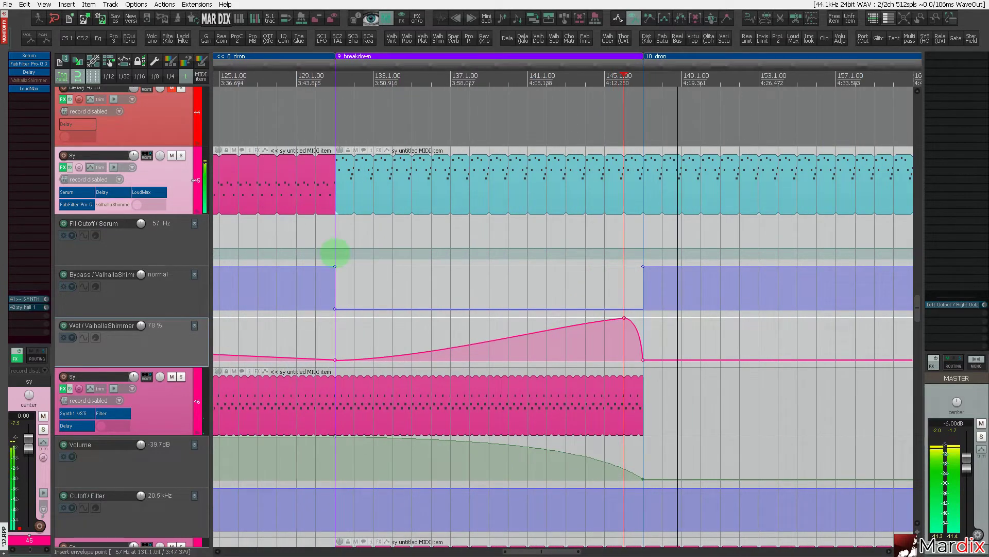
pyautogui.click(335, 253)
pyautogui.click(643, 249)
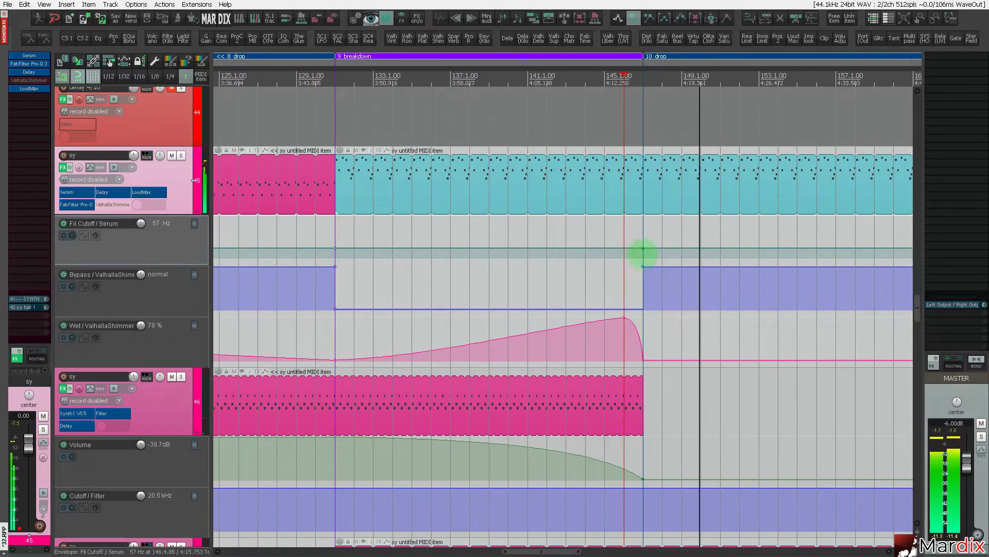
pyautogui.moveTo(643, 252); pyautogui.dragTo(643, 243)
pyautogui.click(517, 225)
pyautogui.moveTo(643, 246); pyautogui.dragTo(642, 241)
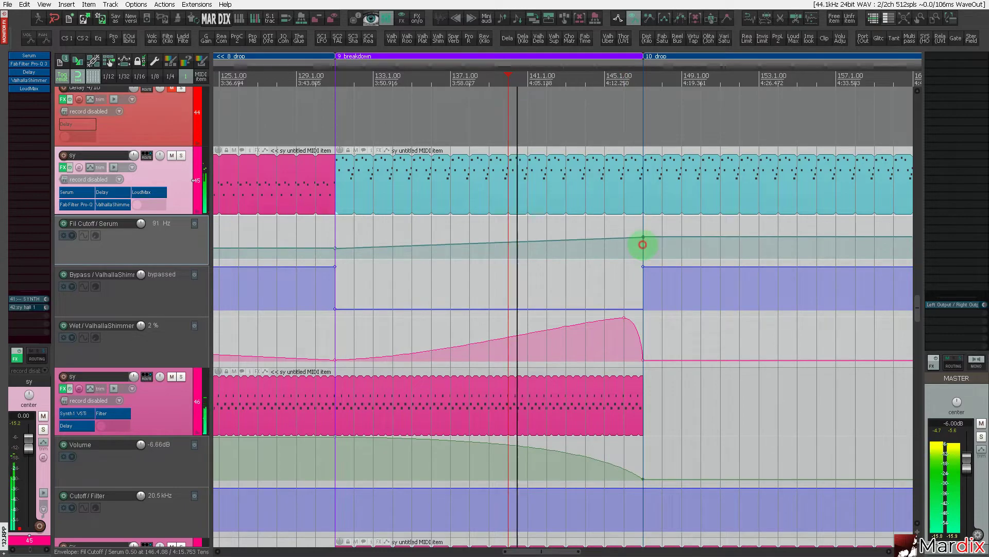
# Drop the Serum filter cutoff to about 33 Hz at 147.1.00 with an extra envelope point and audition the change.
pyautogui.scroll(3, 634, 243)
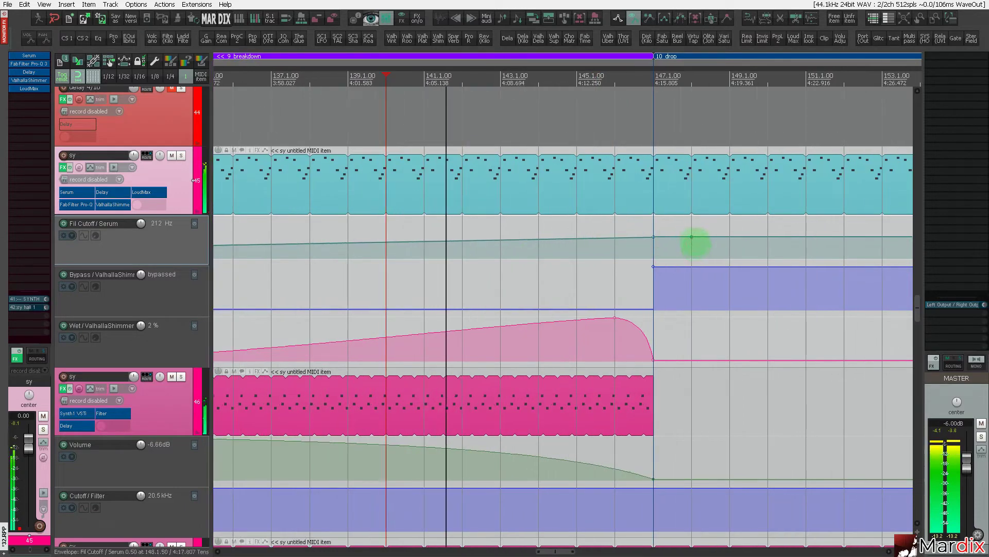
pyautogui.moveTo(692, 236); pyautogui.dragTo(664, 252)
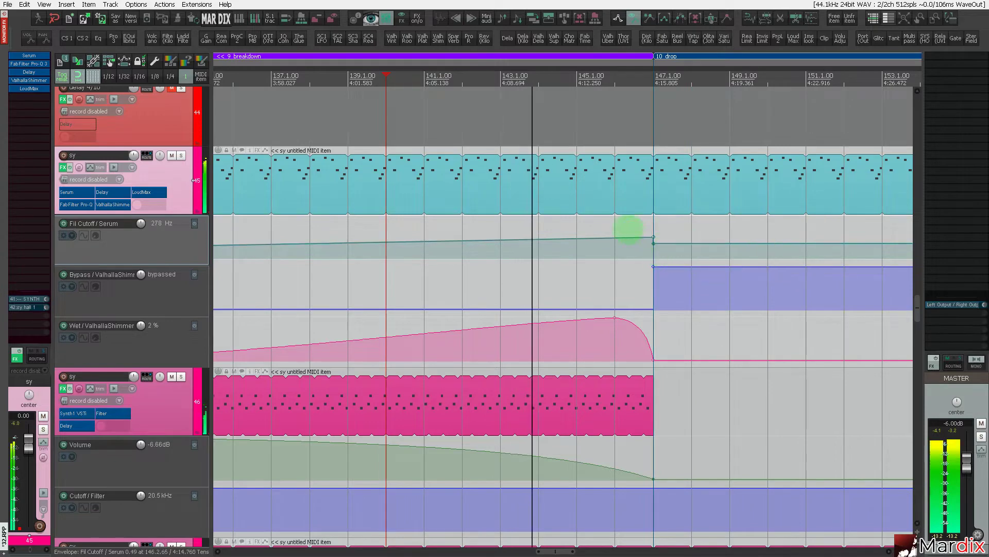
pyautogui.press('space')
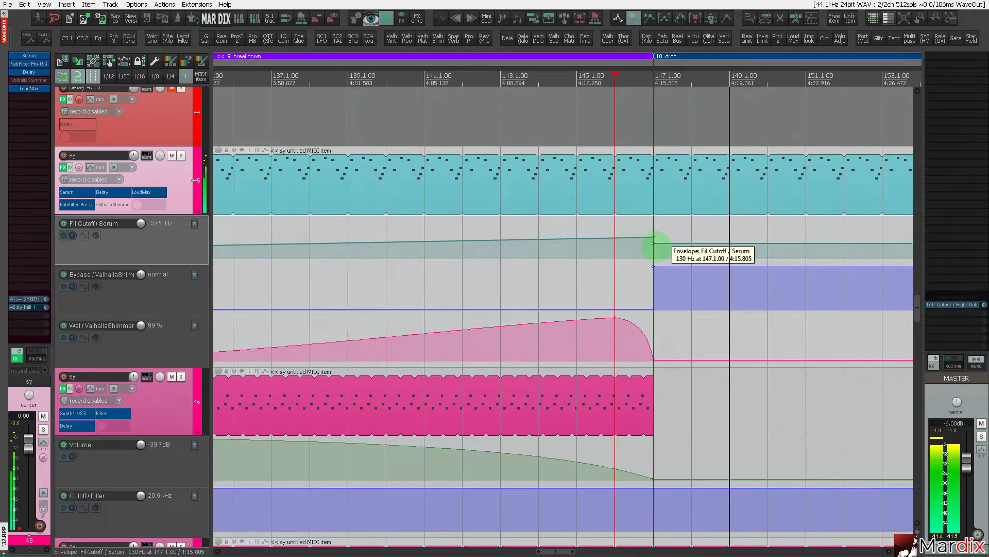
pyautogui.moveTo(653, 244); pyautogui.dragTo(650, 265)
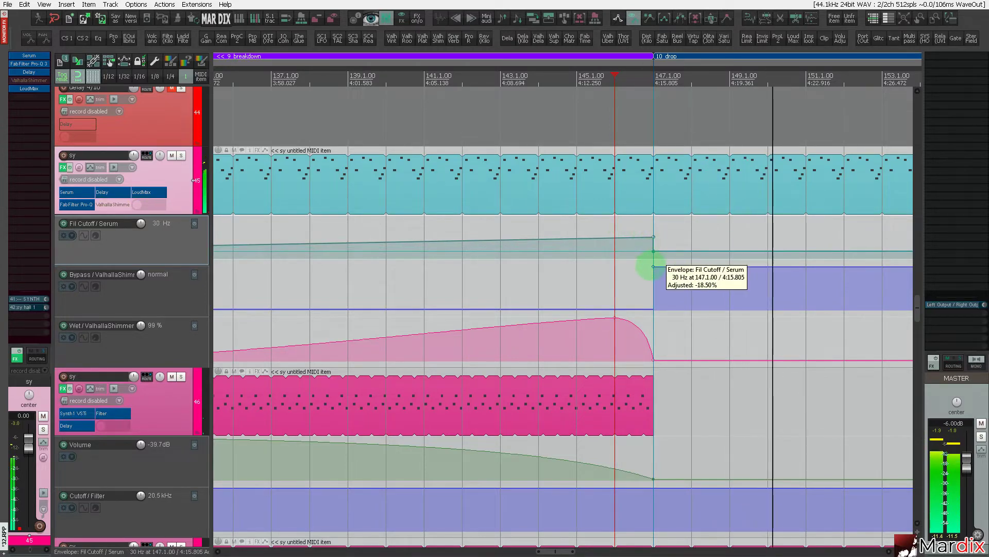
# Extend sy track 45's MIDI item to the end of 11 drop.
pyautogui.scroll(-1, 652, 265)
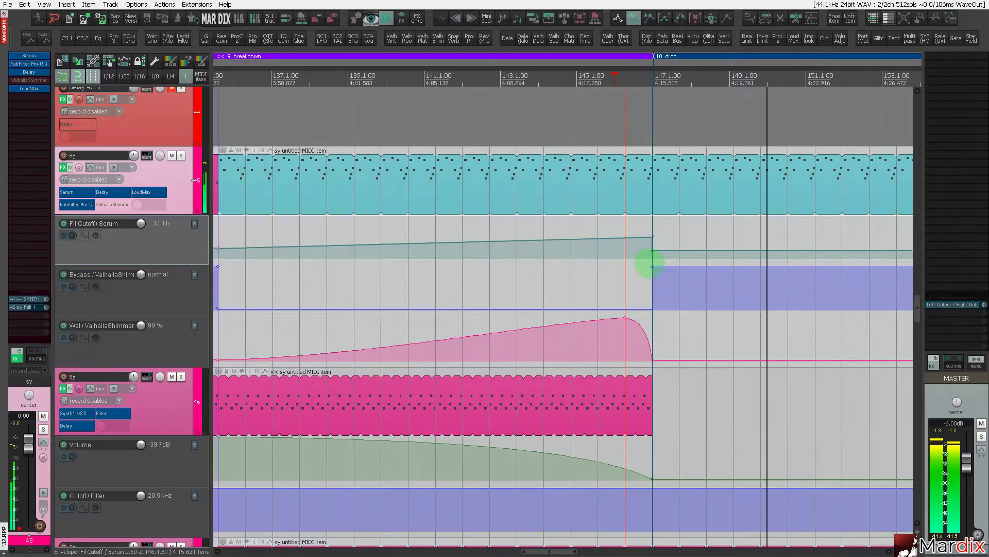
pyautogui.scroll(-3, 650, 262)
pyautogui.moveTo(769, 71); pyautogui.dragTo(631, 68)
pyautogui.click(660, 189)
pyautogui.moveTo(665, 190); pyautogui.dragTo(816, 191)
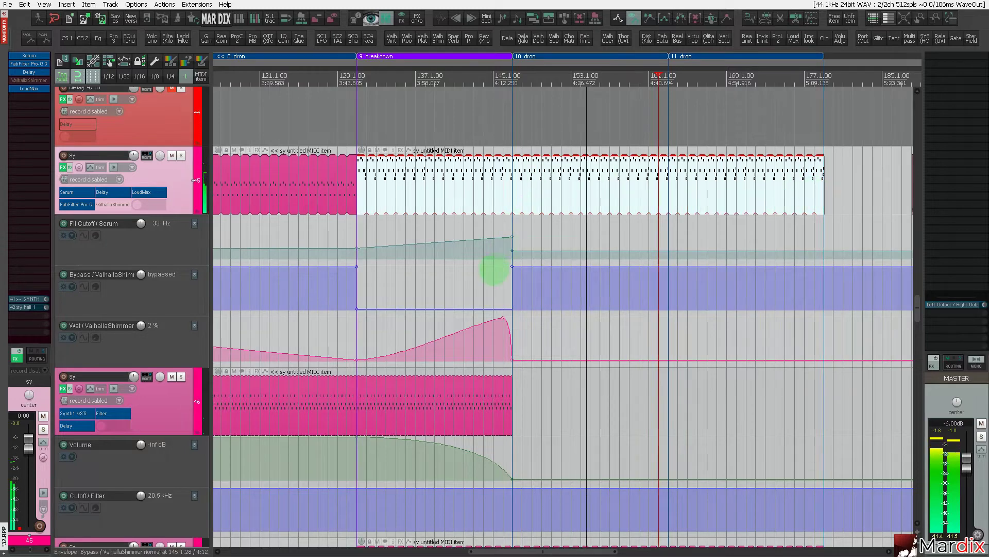
# Fine-tune the Serum filter cutoff at the start of 10 drop to about 35 Hz while auditioning the transition.
pyautogui.click(493, 270)
pyautogui.scroll(3, 541, 247)
pyautogui.scroll(2, 465, 255)
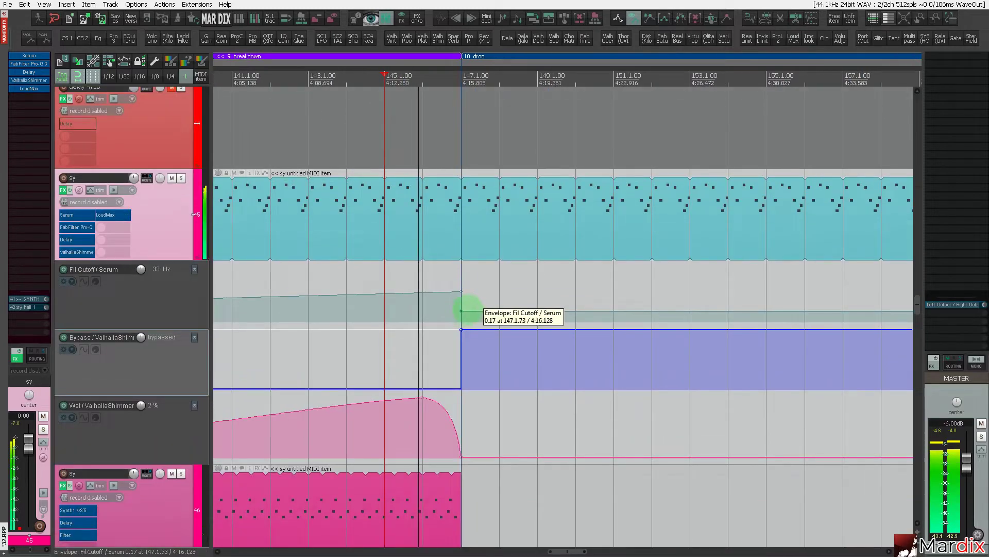
pyautogui.scroll(2, 466, 320)
pyautogui.moveTo(461, 309); pyautogui.dragTo(463, 309)
pyautogui.scroll(-4, 463, 309)
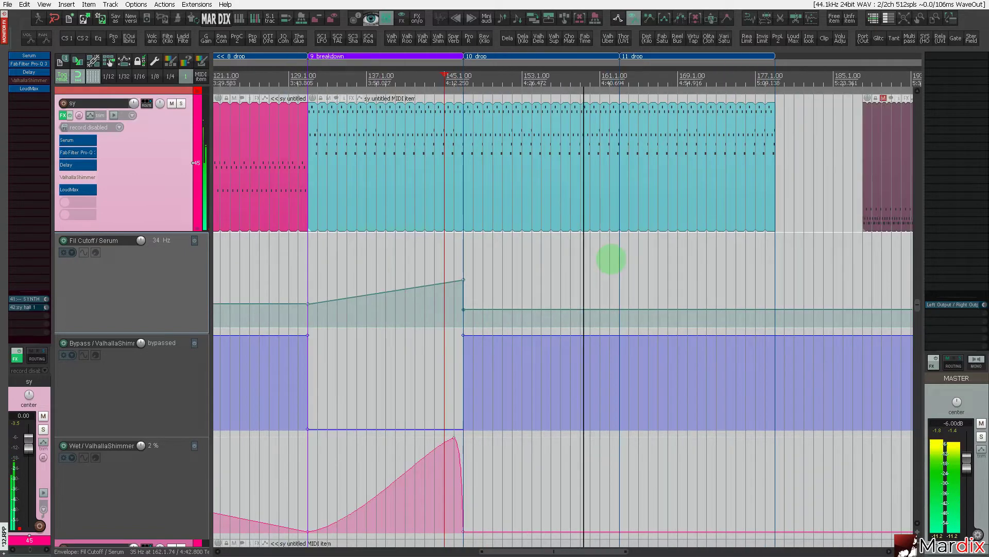
# Automate track 45's ValhallaShimmer bypass to normal for the last bar before 11 drop, from 162.1 to 163.1, and play from bar 157.
pyautogui.scroll(2, 610, 259)
pyautogui.scroll(-2, 607, 335)
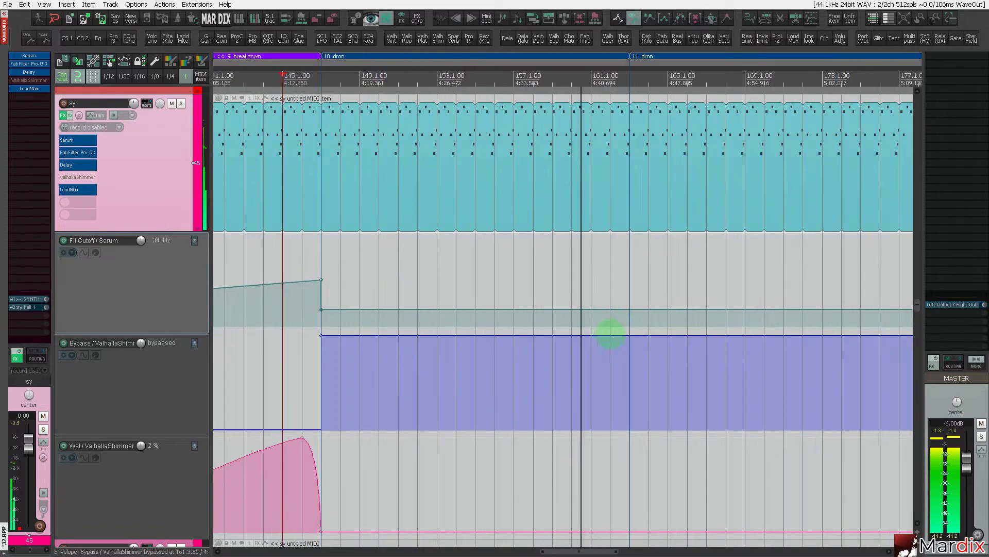
pyautogui.click(629, 335)
pyautogui.moveTo(631, 336); pyautogui.dragTo(623, 456)
pyautogui.click(647, 361)
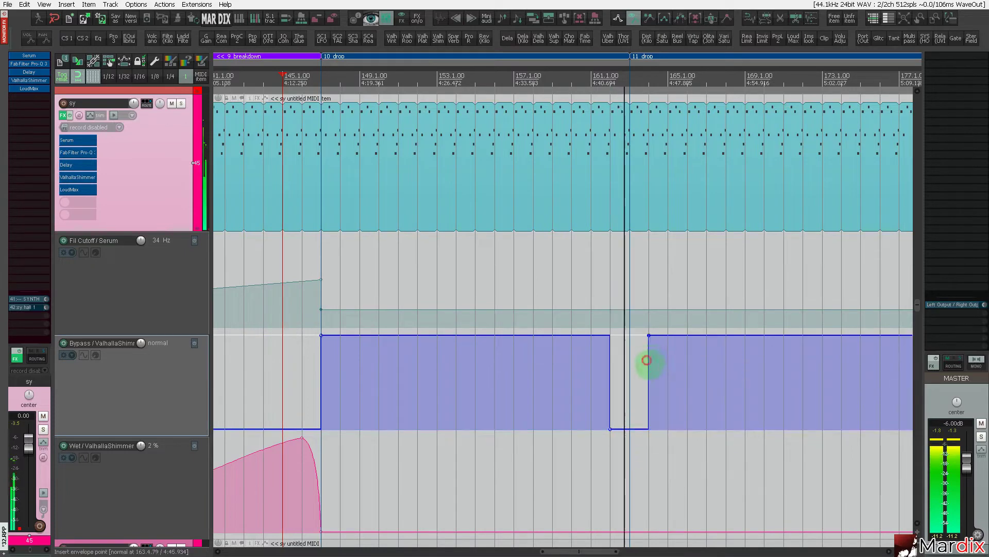
pyautogui.click(537, 293)
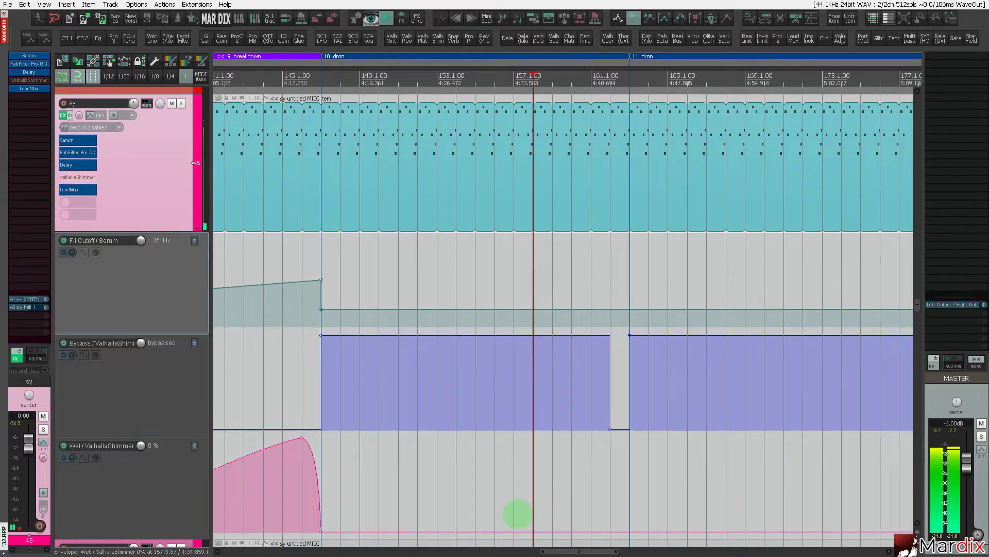
# Ramp the ValhallaShimmer wet envelope from 0% at 162.1 to 100% at 163.1, dropping straight back to 0% at 11 drop.
pyautogui.scroll(-2, 175, 380)
pyautogui.scroll(1, 175, 380)
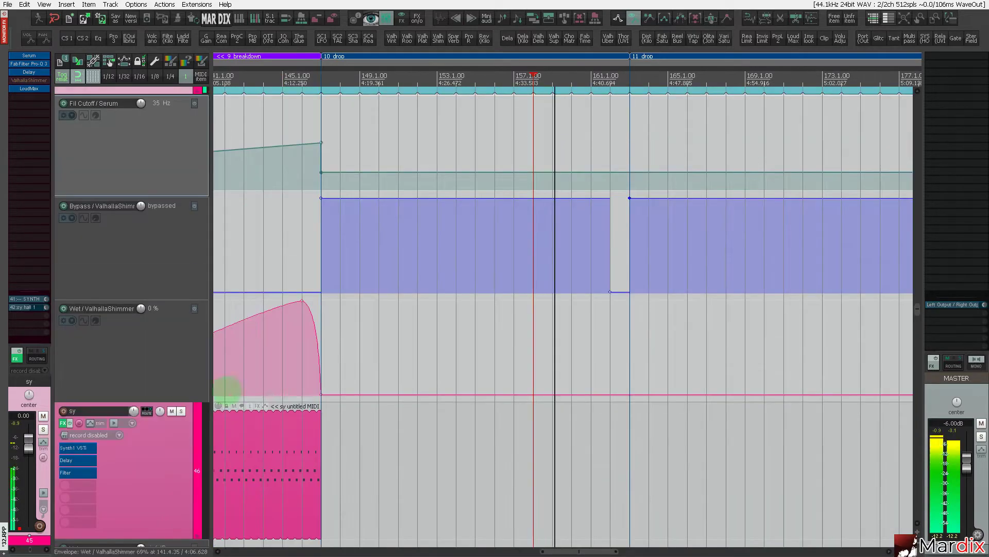
pyautogui.scroll(2, 620, 400)
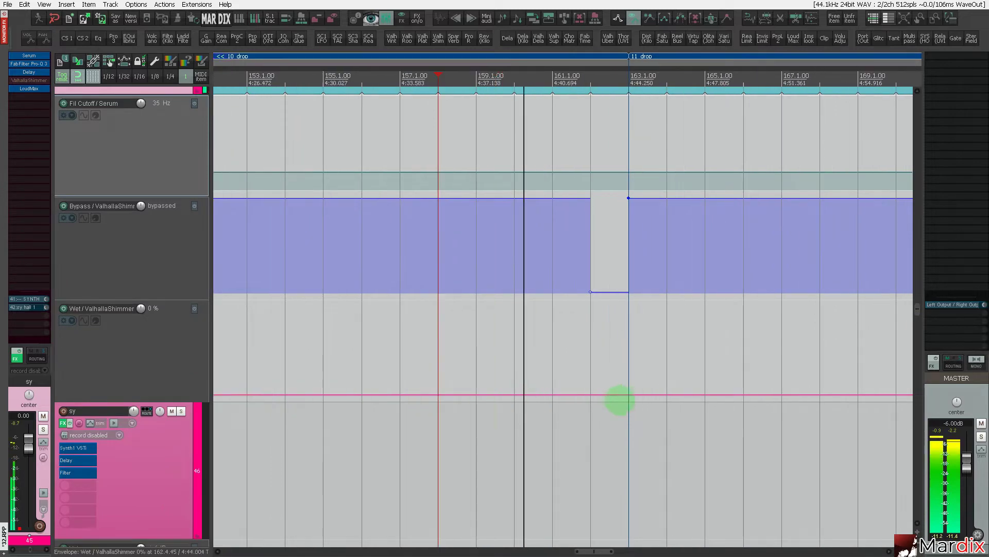
pyautogui.moveTo(626, 397); pyautogui.dragTo(628, 301)
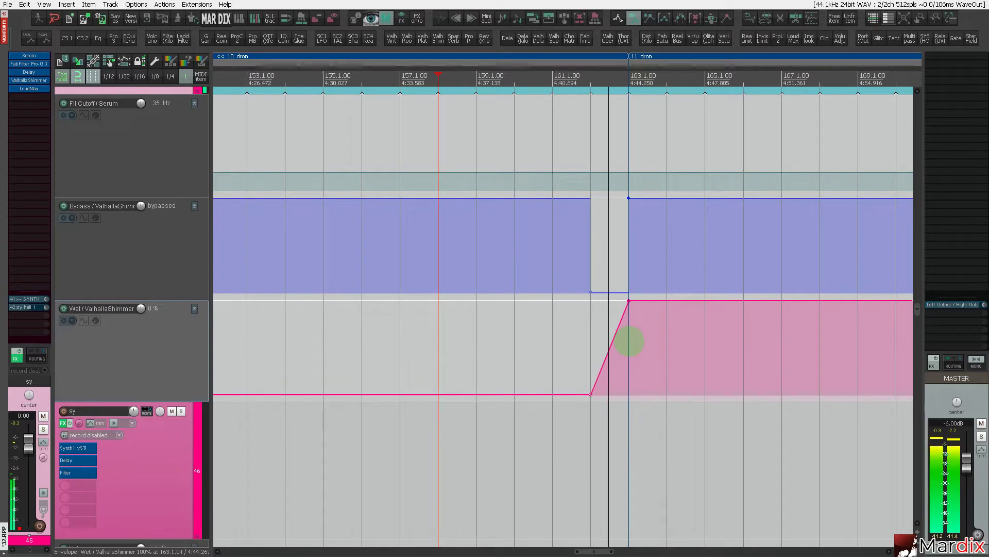
pyautogui.scroll(-3, 655, 348)
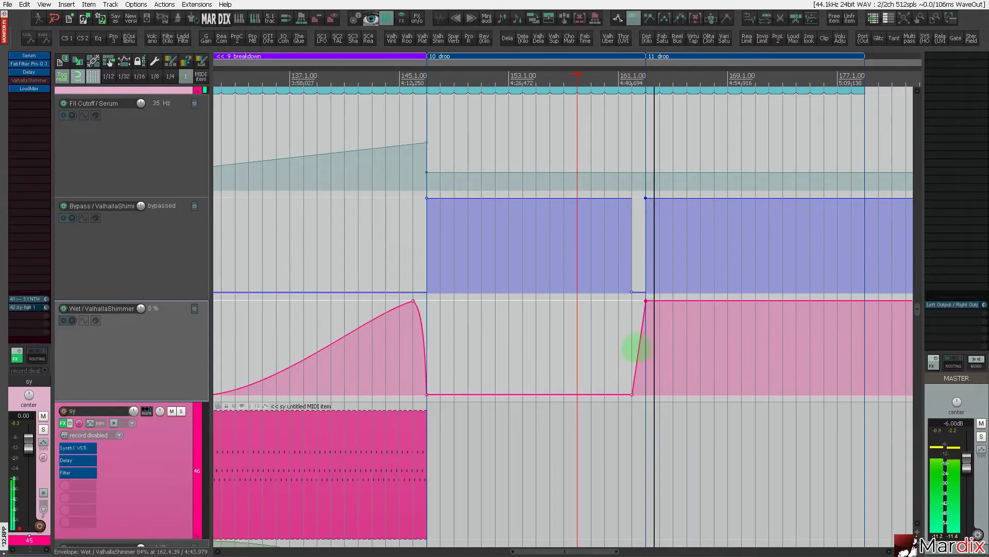
pyautogui.scroll(6, 649, 361)
pyautogui.moveTo(644, 380); pyautogui.dragTo(585, 433)
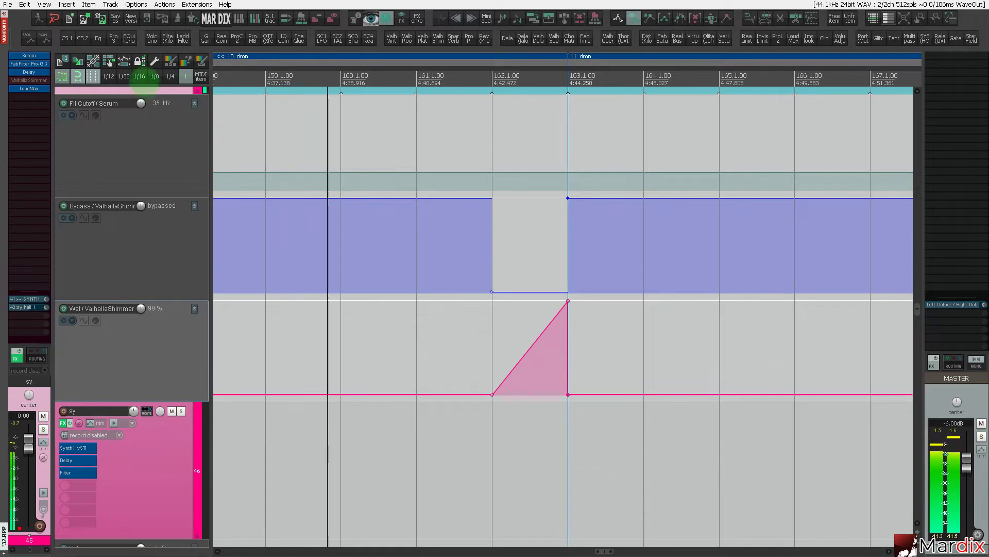
# Set the grid to 1/16, move the 100% wet peak an eighth note before 11 drop, and audition the transition.
pyautogui.click(139, 76)
pyautogui.scroll(4, 560, 258)
pyautogui.moveTo(584, 300); pyautogui.dragTo(562, 288)
pyautogui.click(528, 238)
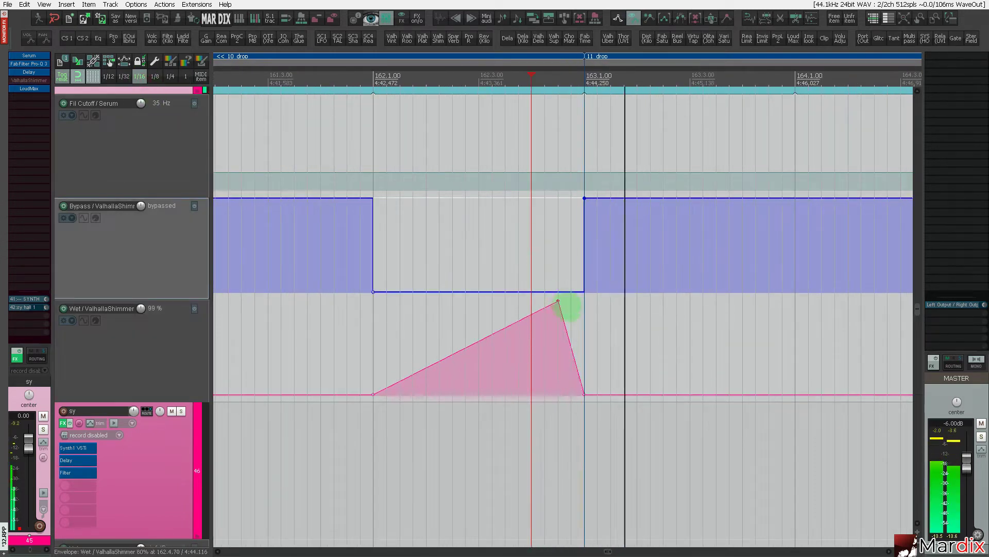
# Audition the transition into 11 drop from about bar 160 and set the grid to whole bars.
pyautogui.scroll(-6, 558, 301)
pyautogui.click(497, 330)
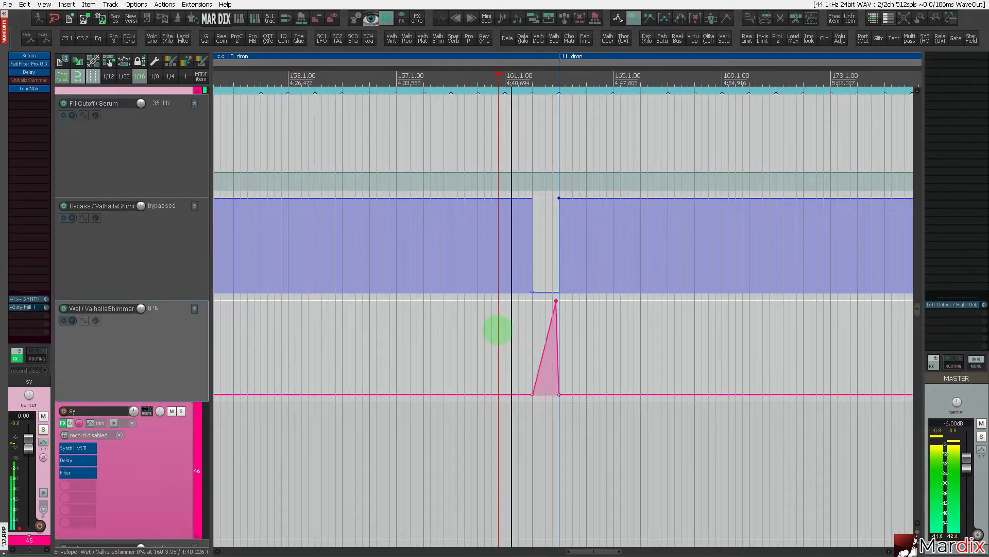
pyautogui.scroll(-2, 498, 330)
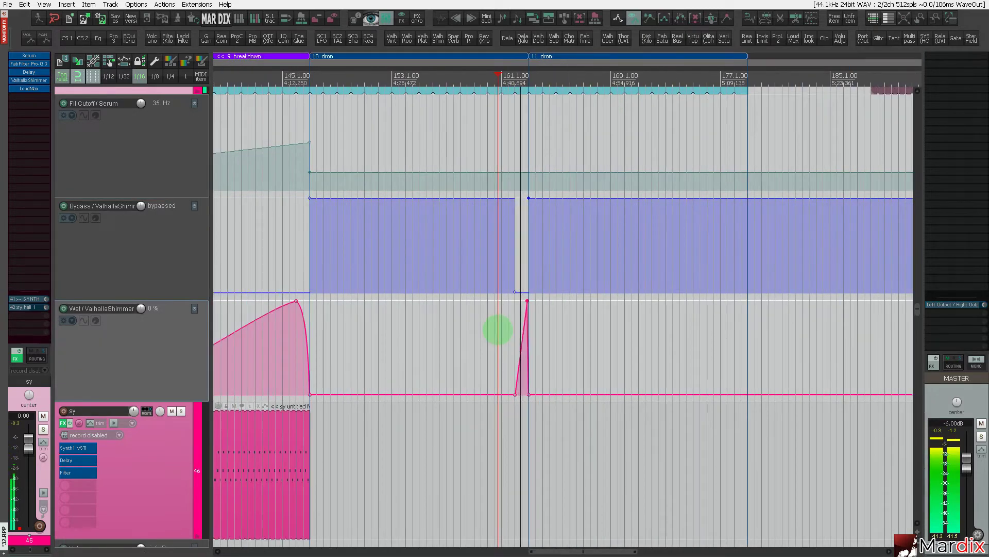
pyautogui.scroll(4, 534, 276)
pyautogui.scroll(-3, 541, 249)
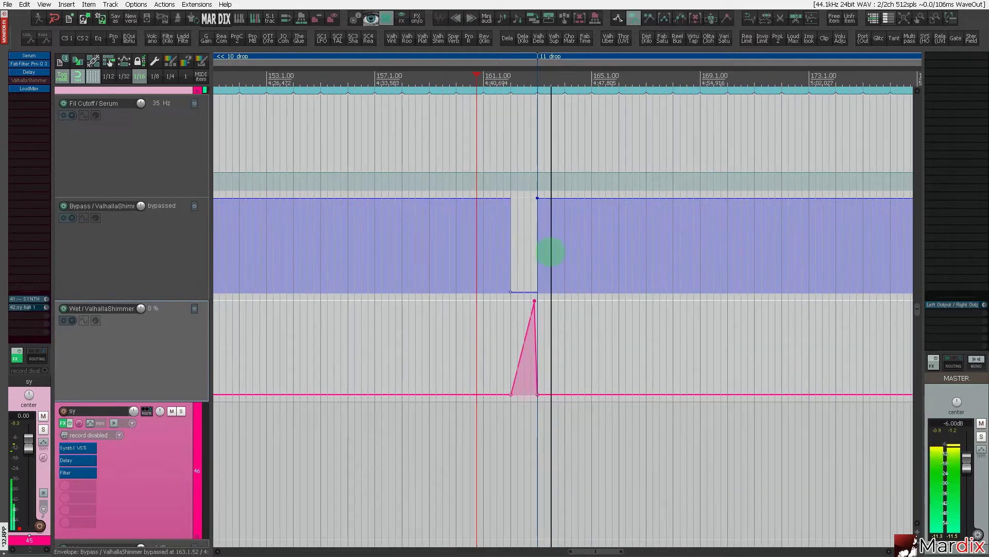
pyautogui.moveTo(695, 71); pyautogui.dragTo(636, 71)
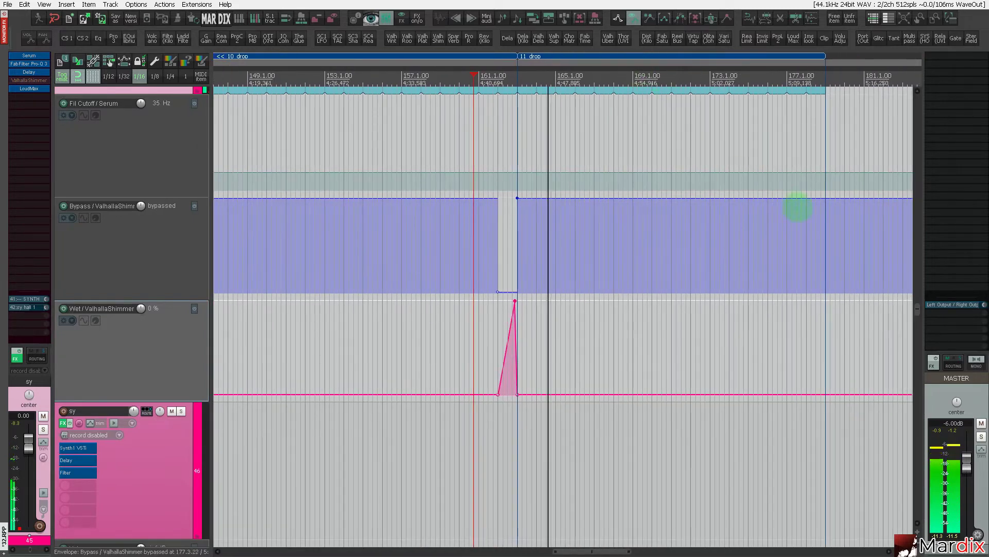
pyautogui.scroll(2, 487, 264)
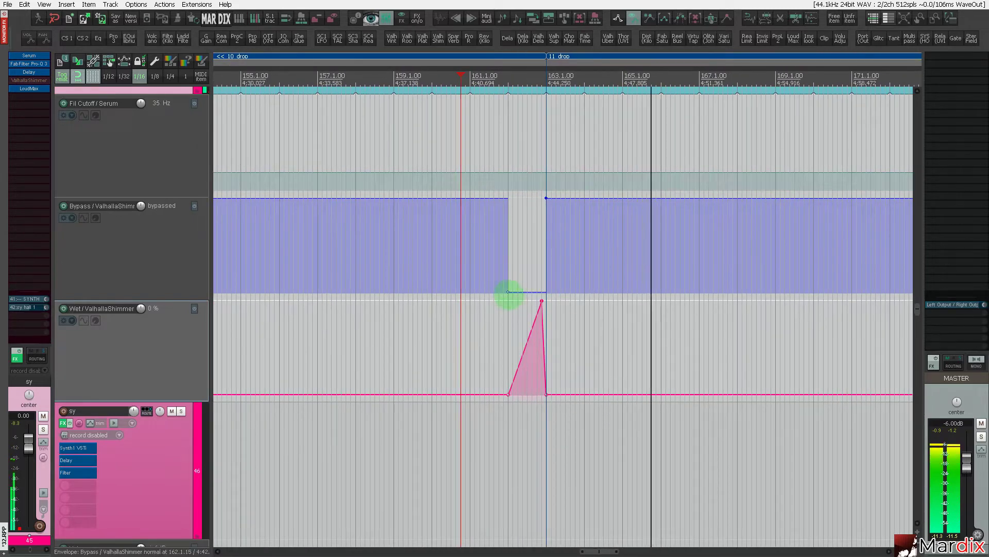
pyautogui.click(186, 76)
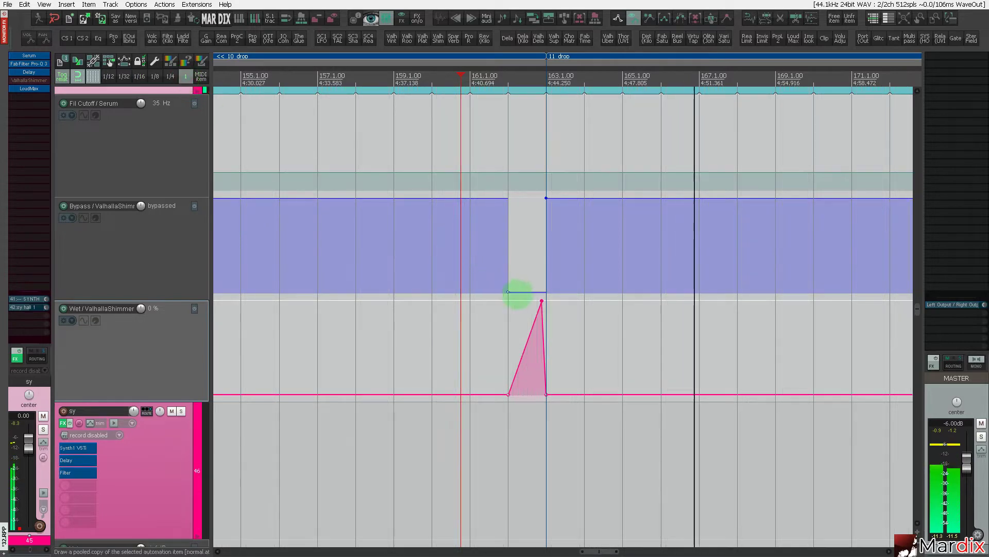
pyautogui.keyDown('alt'); pyautogui.click(509, 292); pyautogui.keyUp('alt')
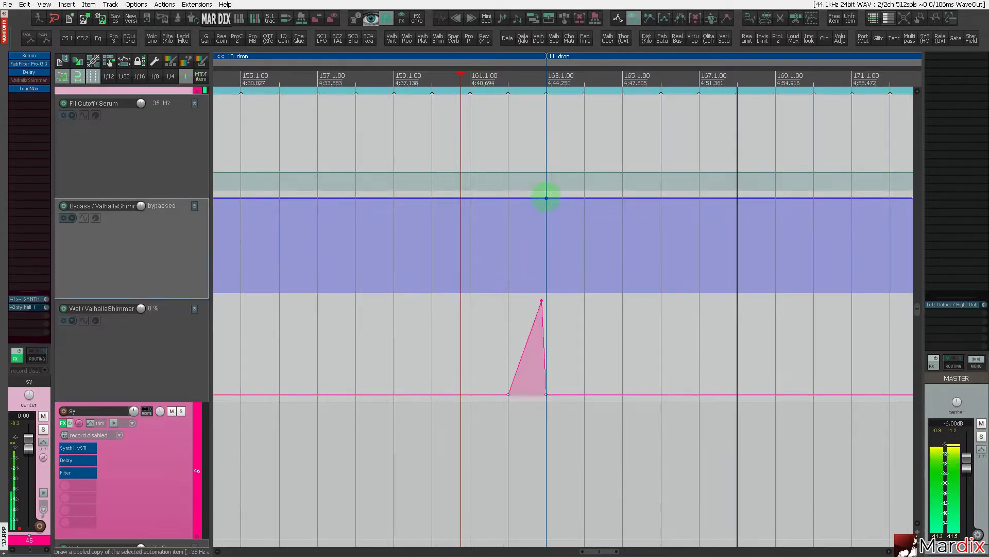
pyautogui.keyDown('alt'); pyautogui.click(547, 197); pyautogui.keyUp('alt')
pyautogui.click(531, 267)
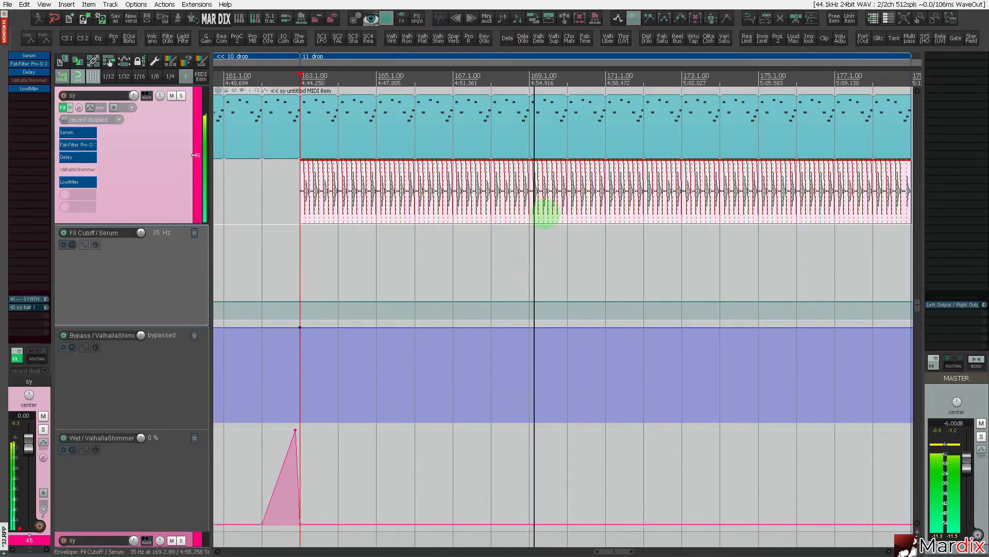
pyautogui.scroll(-2, 535, 227)
pyautogui.scroll(-4, 534, 228)
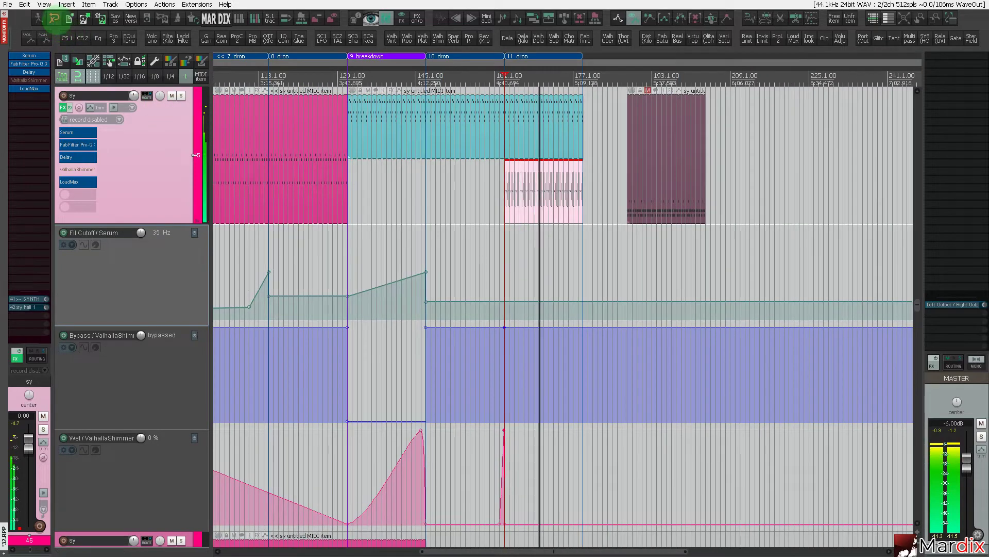
pyautogui.click(54, 19)
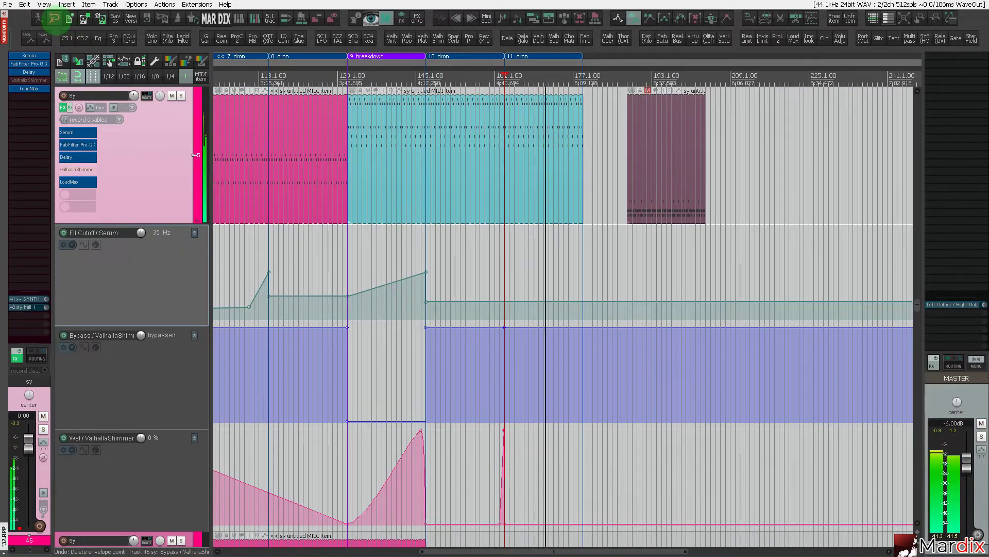
# Delete the ValhallaShimmer bypass envelope points at 163.1 and 162.1 on track 45.
pyautogui.scroll(8, 552, 358)
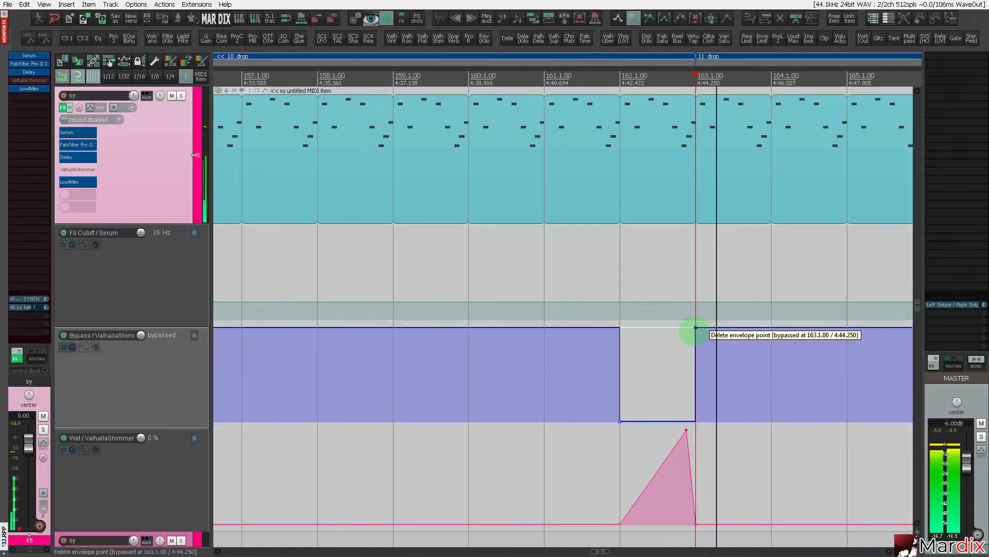
pyautogui.keyDown('alt'); pyautogui.click(692, 332); pyautogui.keyUp('alt')
pyautogui.keyDown('alt'); pyautogui.click(620, 421); pyautogui.keyUp('alt')
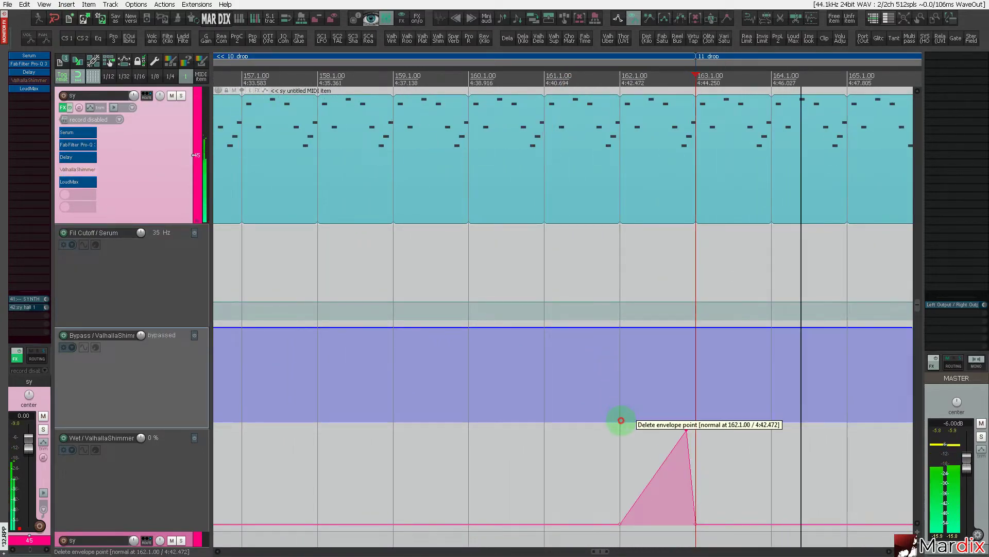
# Insert an automation item on the ValhallaShimmer bypass envelope from 162.1 to 163.1 and set it to normal.
pyautogui.moveTo(633, 271); pyautogui.dragTo(667, 270)
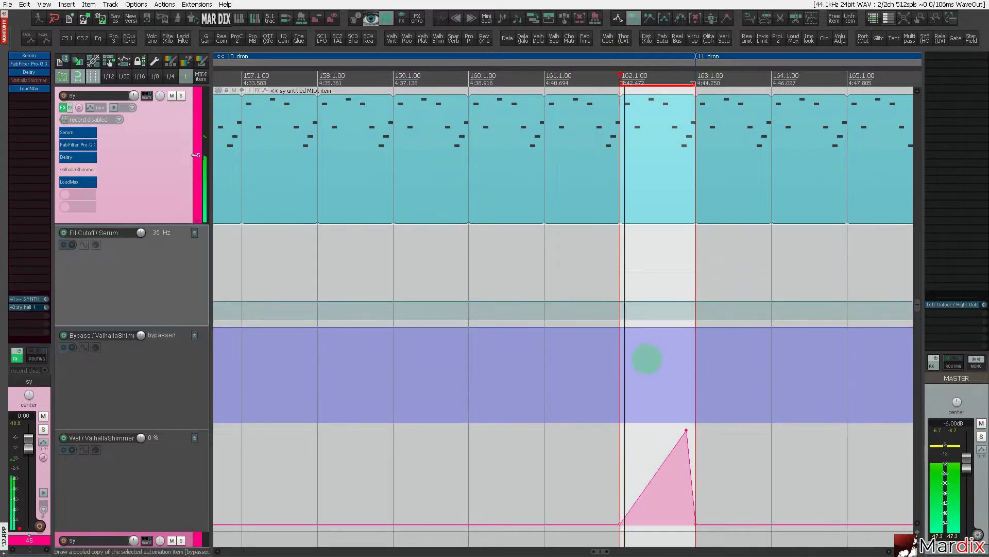
pyautogui.click(644, 365)
pyautogui.hotkey('ctrl', 'shift', 'i')
pyautogui.click(647, 424)
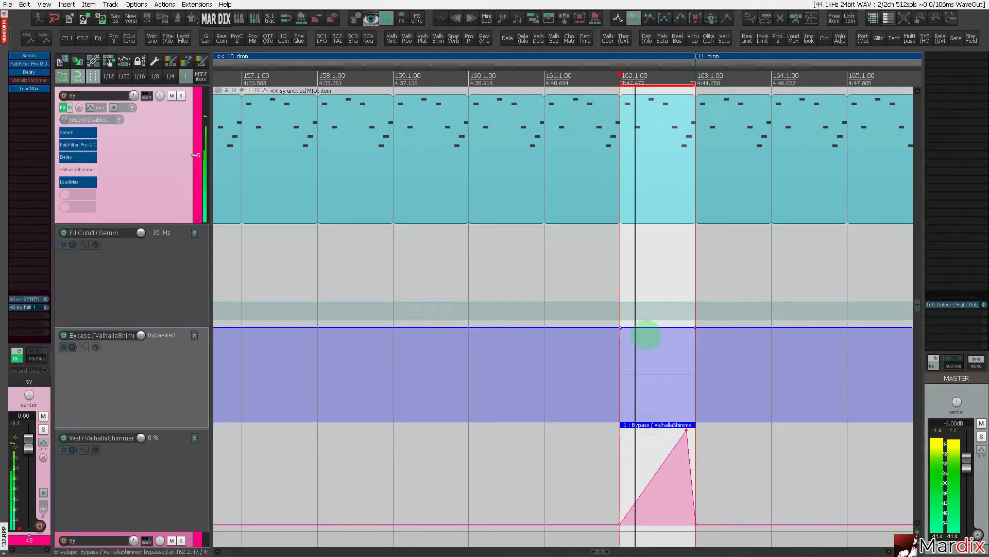
# Copy the bypass automation item to the last bar of 11 drop and play the transition from 161.1.
pyautogui.scroll(-6, 652, 384)
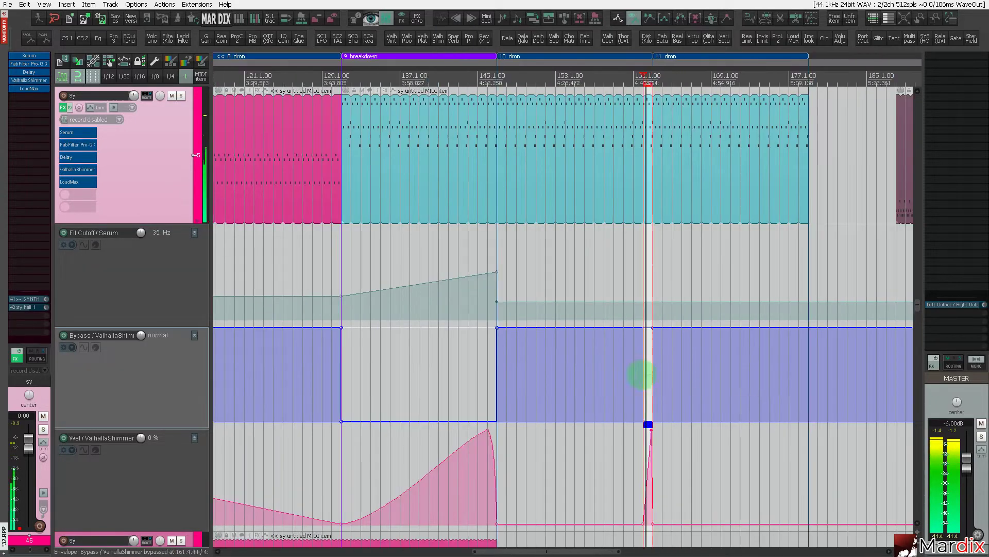
pyautogui.moveTo(536, 424); pyautogui.dragTo(829, 421)
pyautogui.scroll(-2, 770, 384)
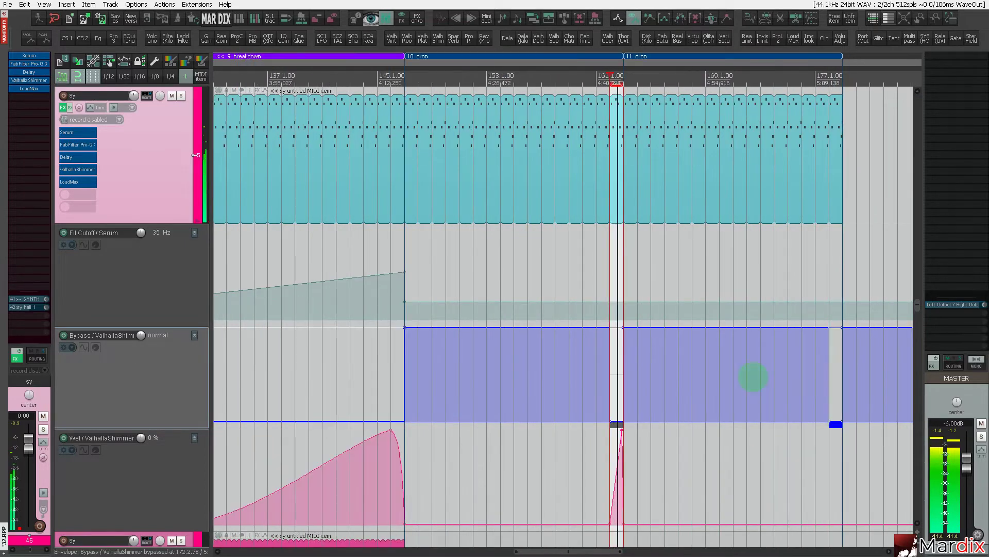
pyautogui.press('Escape')
pyautogui.click(595, 267)
pyautogui.scroll(2, 701, 411)
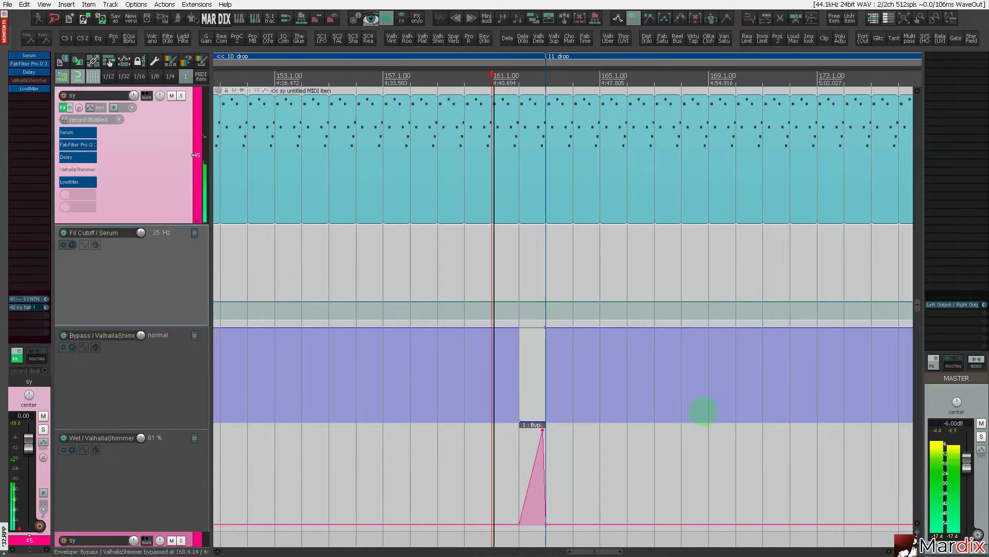
pyautogui.scroll(-1, 615, 372)
pyautogui.scroll(4, 615, 372)
# Extend the first bypass automation item by one bar so it ends at 164.1.
pyautogui.click(555, 427)
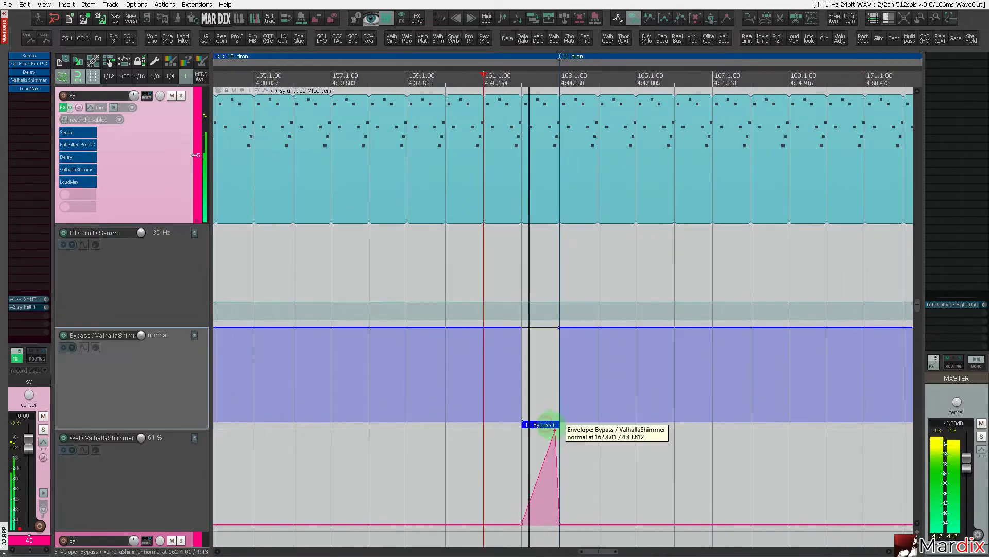
pyautogui.moveTo(558, 426); pyautogui.dragTo(596, 432)
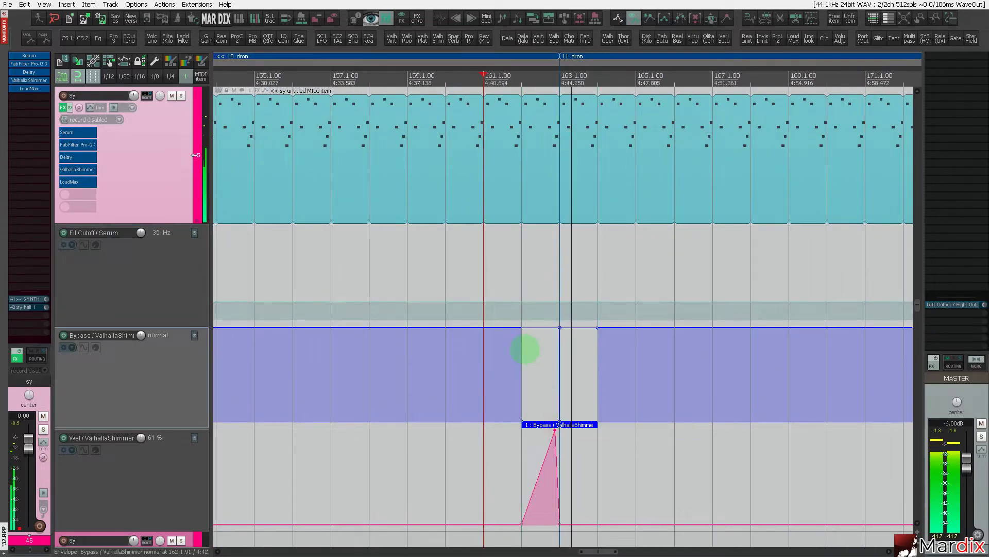
pyautogui.scroll(5, 597, 408)
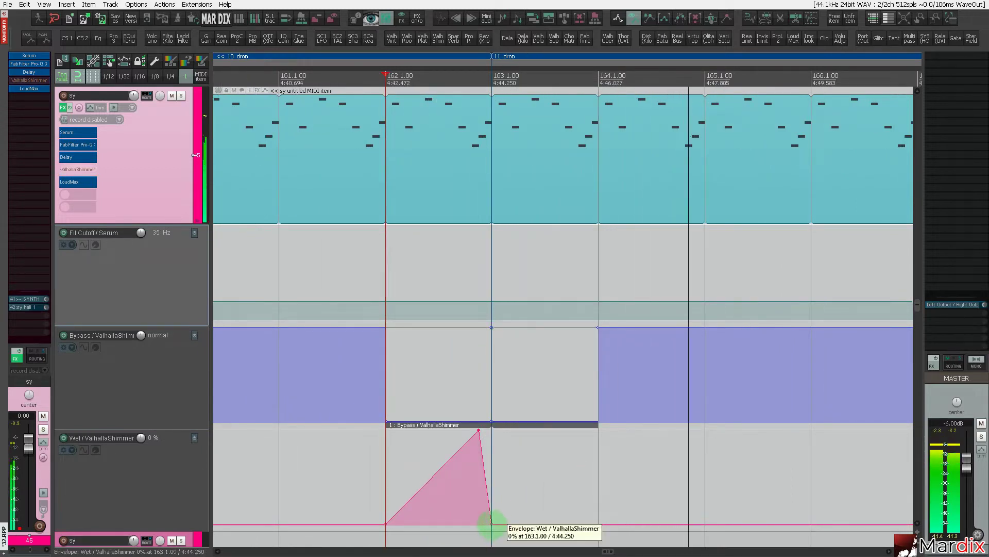
# Move the 0% wet point at the start of 11 drop to 164.1 and play the transition from 162.1.
pyautogui.moveTo(491, 523); pyautogui.dragTo(570, 530)
pyautogui.click(394, 283)
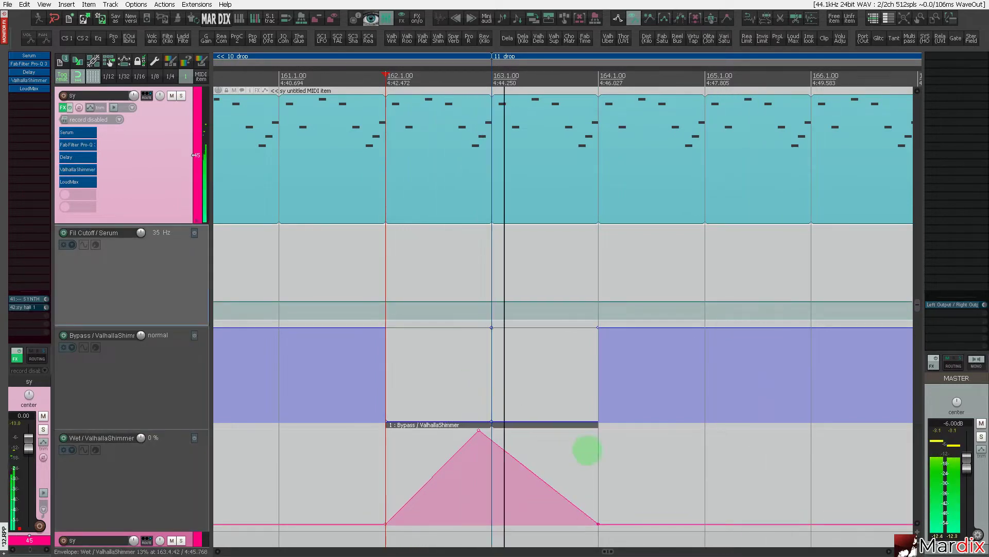
pyautogui.scroll(-6, 579, 440)
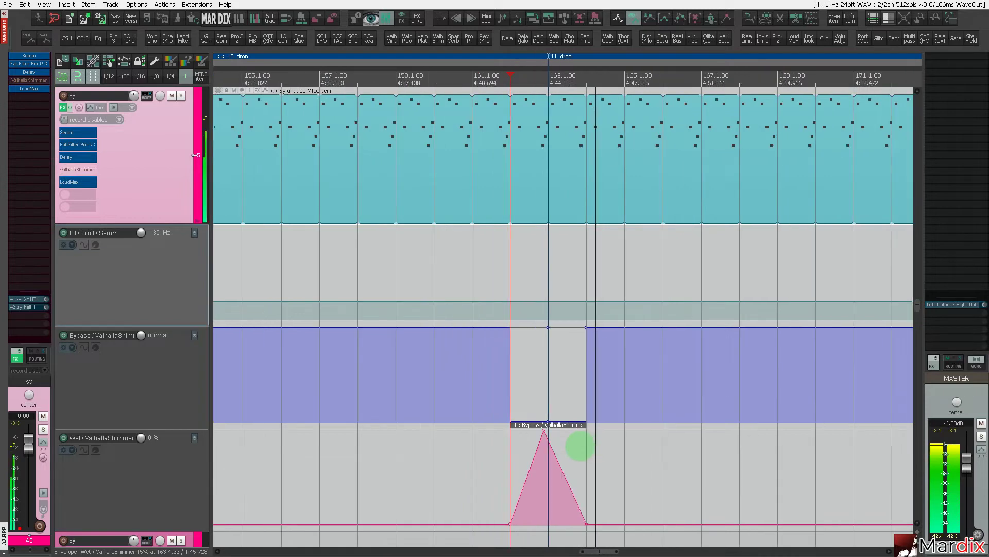
pyautogui.scroll(-2, 567, 336)
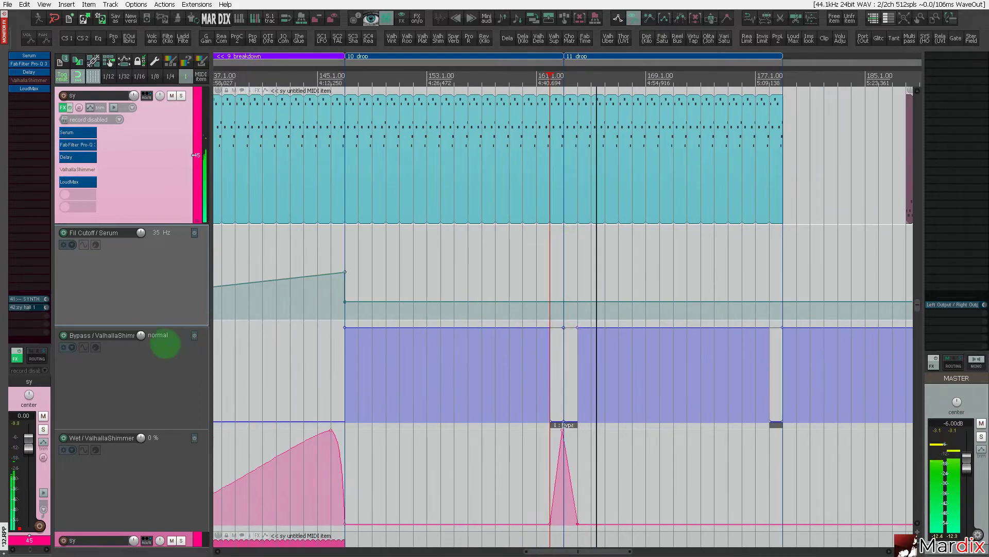
# Extend the perc MIDI item on track 40 from the end of 10 drop to the end of 11 drop.
pyautogui.scroll(5, 166, 338)
pyautogui.click(492, 302)
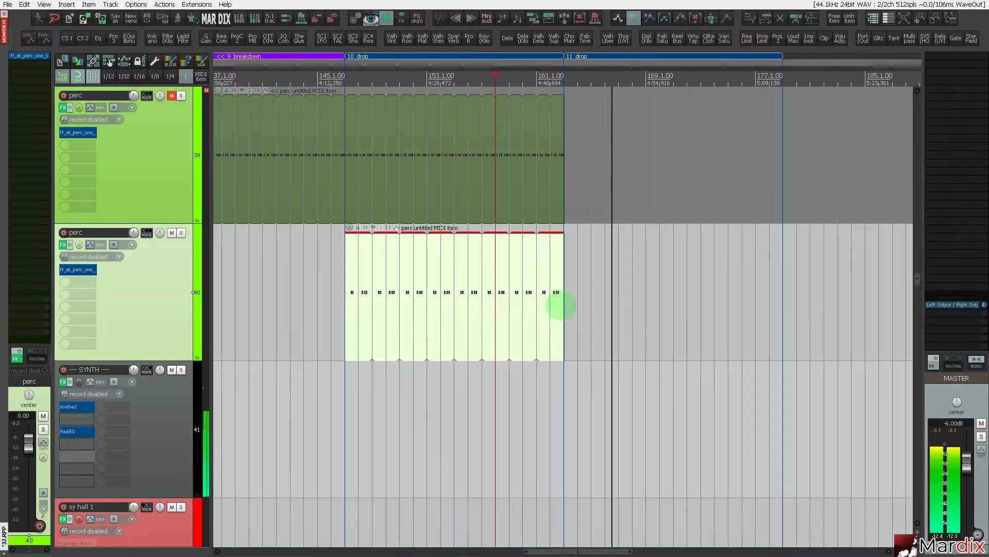
pyautogui.moveTo(561, 303); pyautogui.dragTo(783, 312)
# Unmute hh2 on track 29 and move all its items from 10 drop to the start of 11 drop at 163.1.
pyautogui.scroll(10, 132, 309)
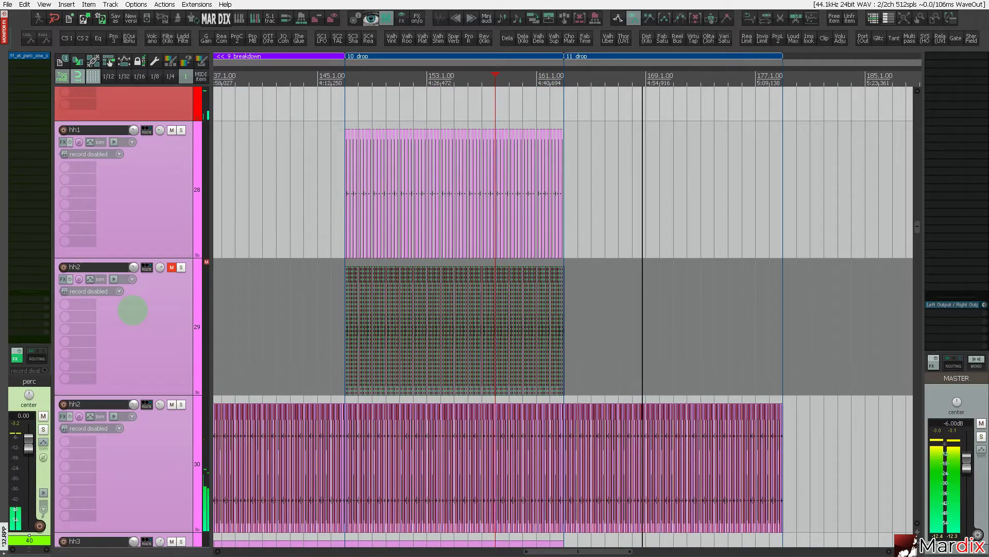
pyautogui.scroll(8, 342, 282)
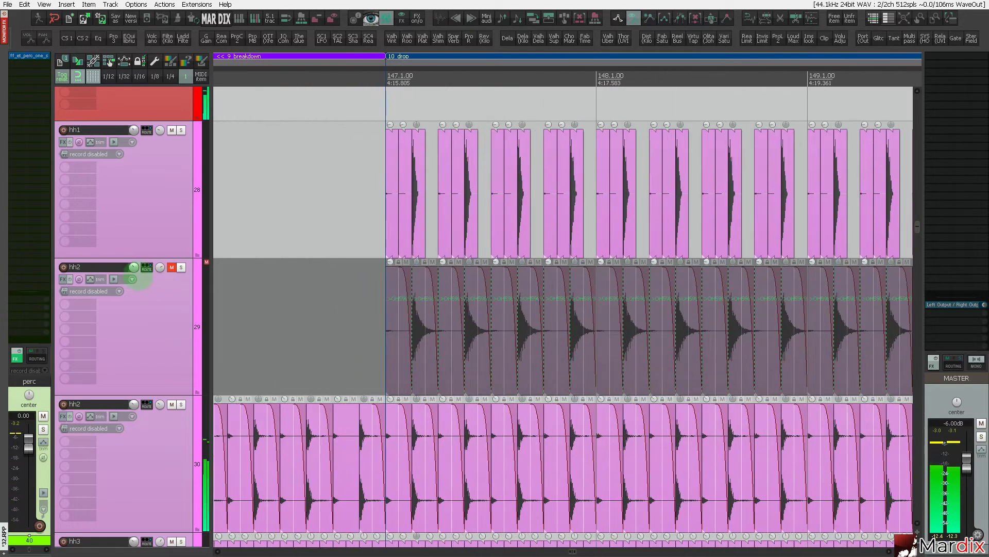
pyautogui.click(172, 267)
pyautogui.click(390, 288)
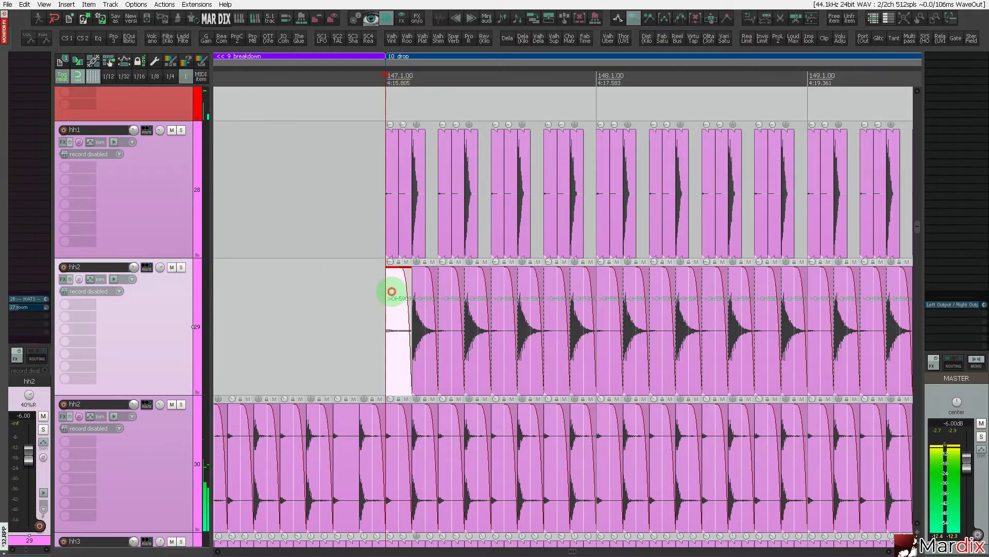
pyautogui.scroll(-6, 650, 334)
pyautogui.scroll(5, 817, 300)
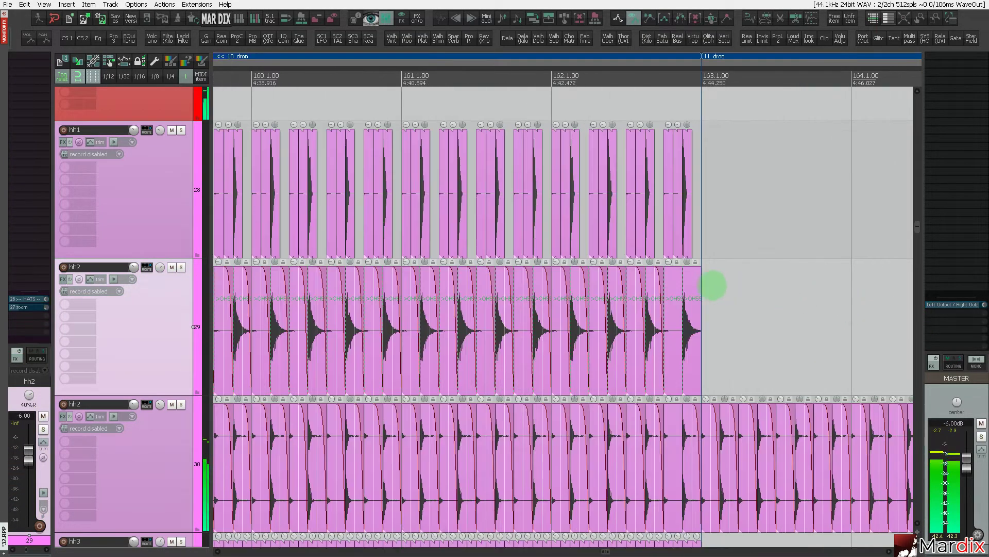
pyautogui.click(691, 285)
pyautogui.scroll(-5, 526, 289)
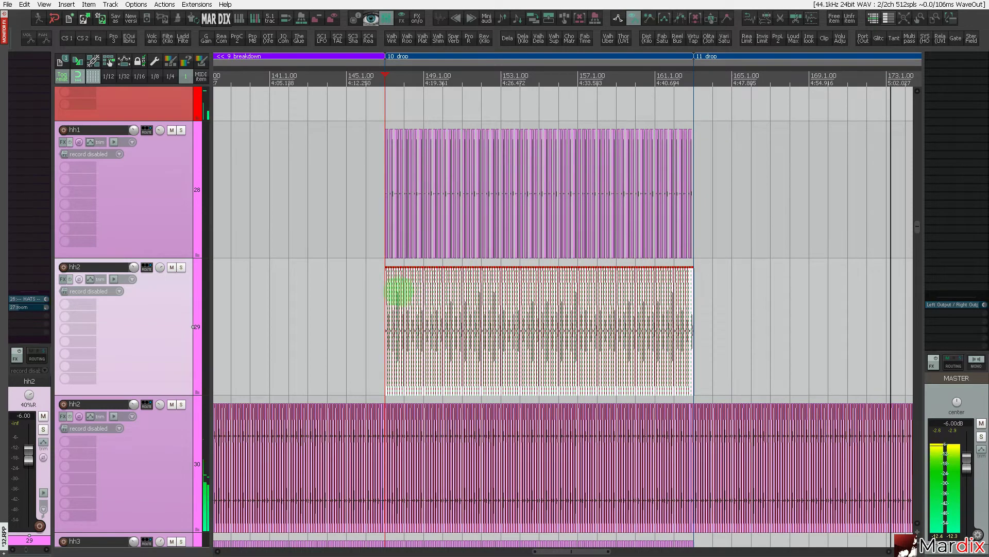
pyautogui.moveTo(398, 291)
pyautogui.mouseDown()
pyautogui.moveTo(778, 293)
pyautogui.moveTo(676, 293)
pyautogui.mouseUp()
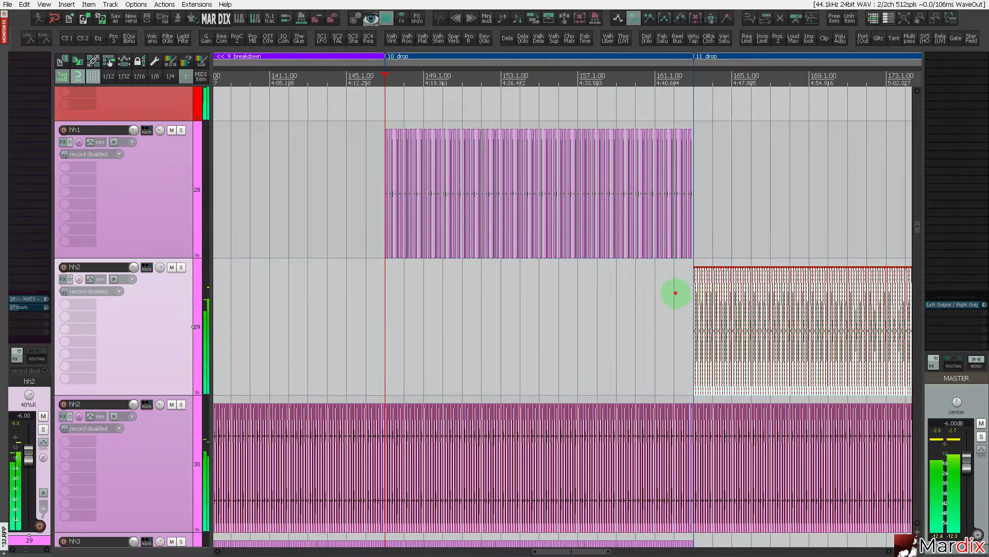
# Select all hh1 items on track 28 across 10 drop and copy them to the start of 11 drop at 163.1.
pyautogui.scroll(3, 165, 293)
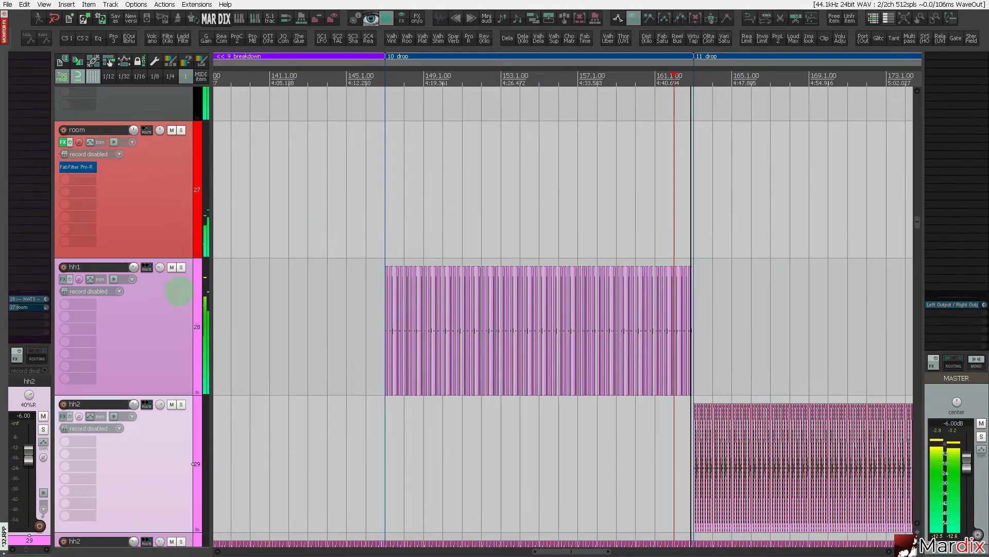
pyautogui.scroll(10, 488, 296)
pyautogui.click(528, 290)
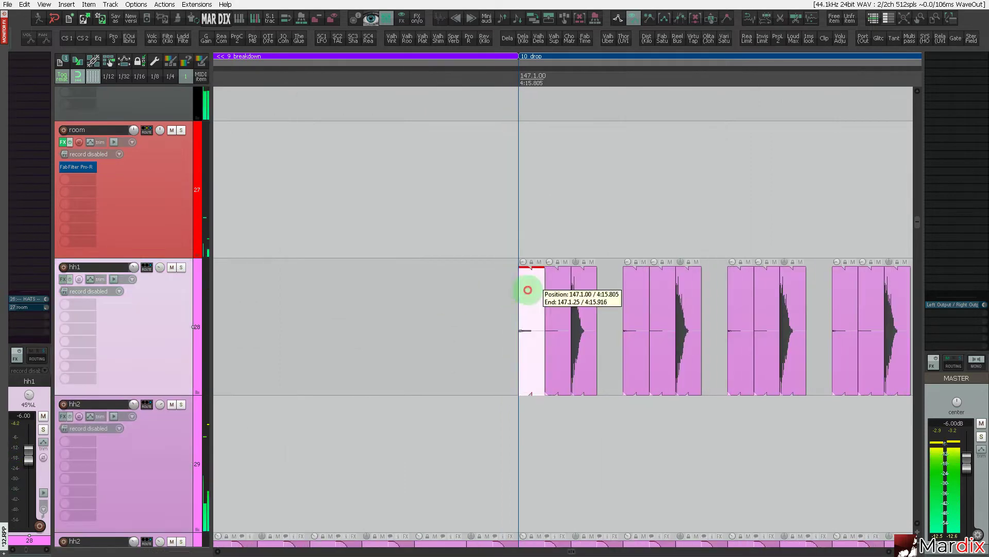
pyautogui.scroll(-8, 524, 294)
pyautogui.scroll(8, 662, 303)
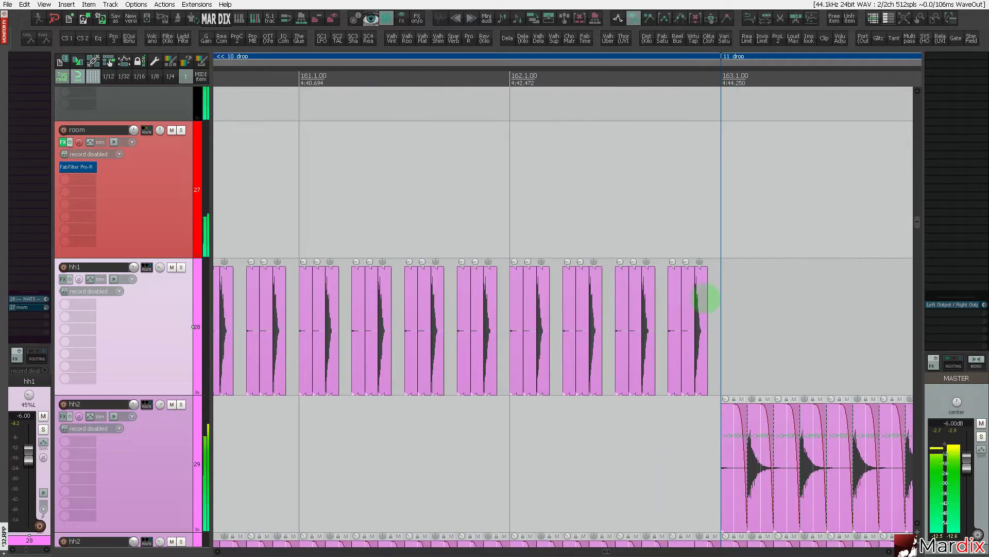
pyautogui.click(702, 300)
pyautogui.scroll(-8, 699, 302)
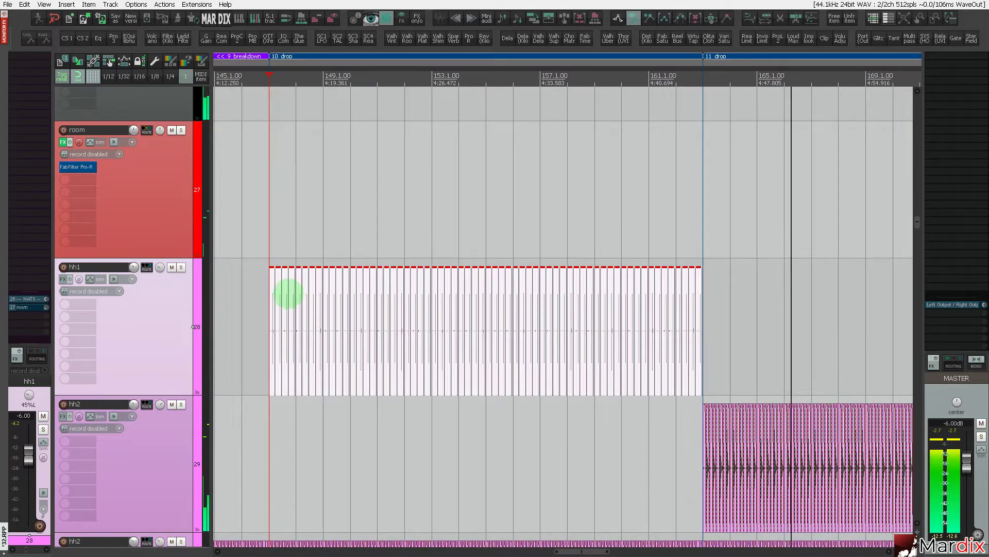
pyautogui.scroll(8, 285, 293)
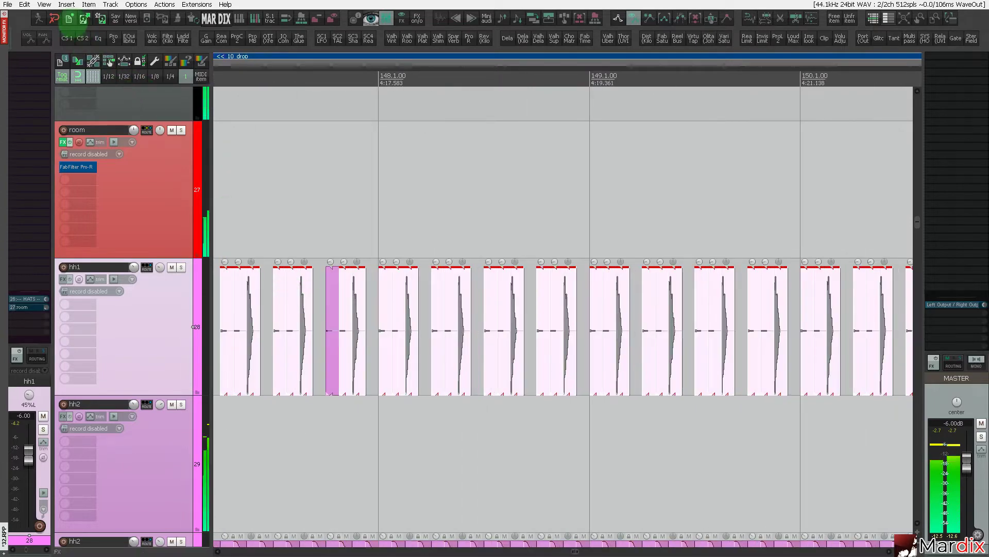
pyautogui.scroll(-8, 304, 209)
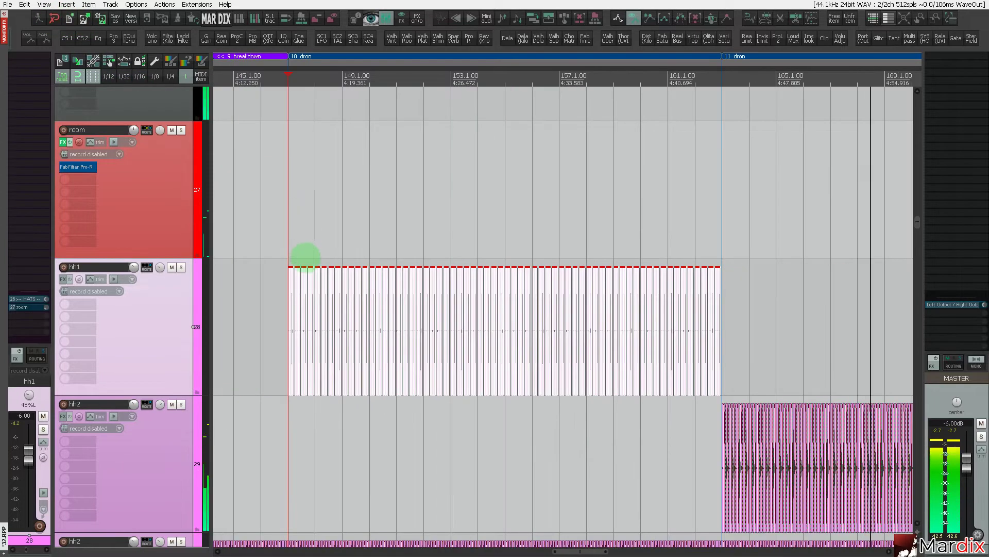
pyautogui.scroll(8, 304, 254)
pyautogui.scroll(-6, 249, 287)
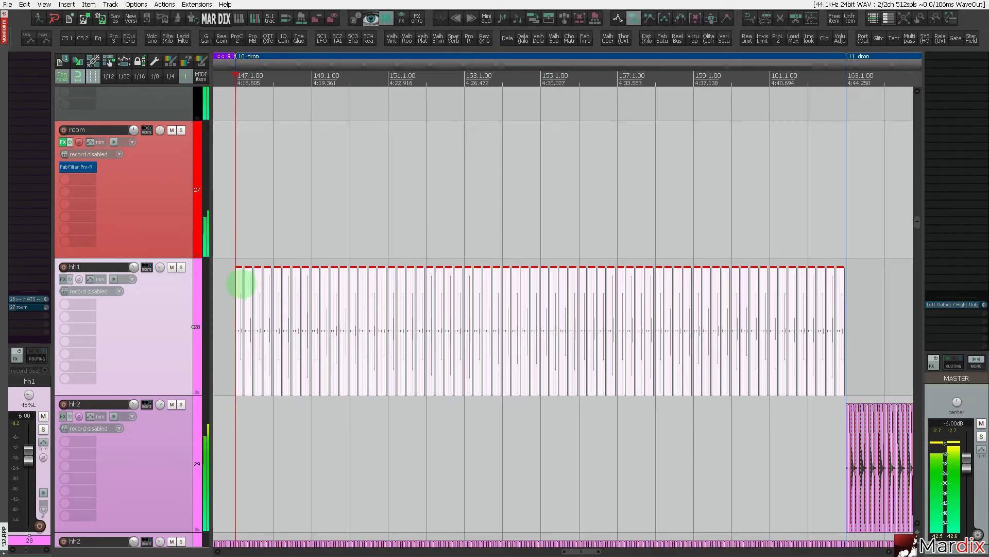
pyautogui.moveTo(243, 280); pyautogui.dragTo(852, 304)
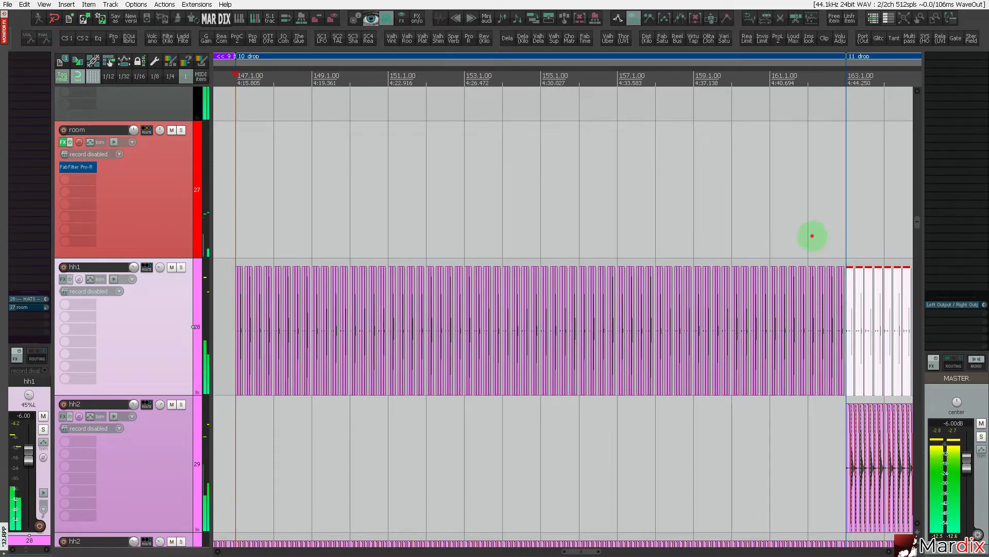
# Copy the hh3 item on track 31 from 10 drop into 11 drop, filling 163.1 to 179.1.
pyautogui.scroll(-6, 811, 232)
pyautogui.scroll(-5, 142, 314)
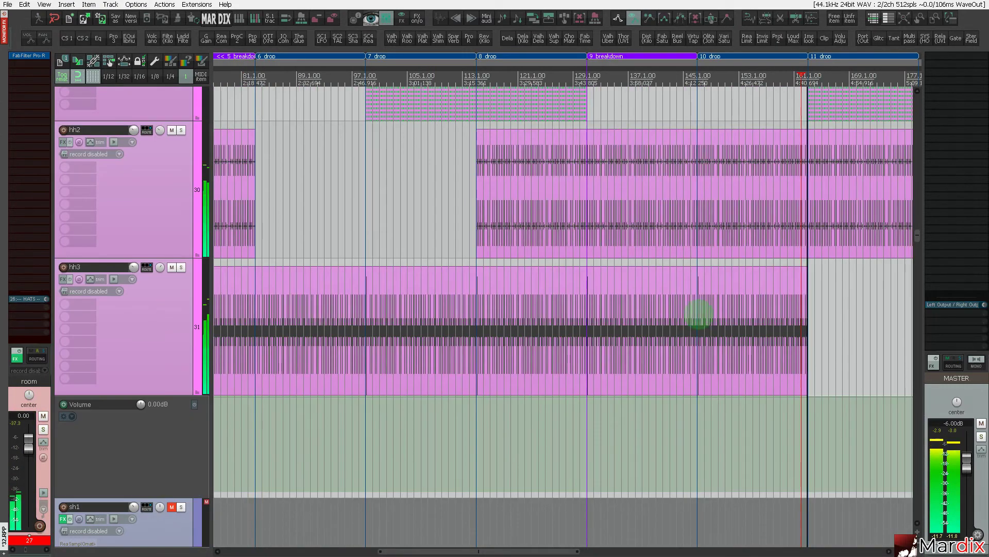
pyautogui.scroll(6, 789, 316)
pyautogui.scroll(6, 306, 283)
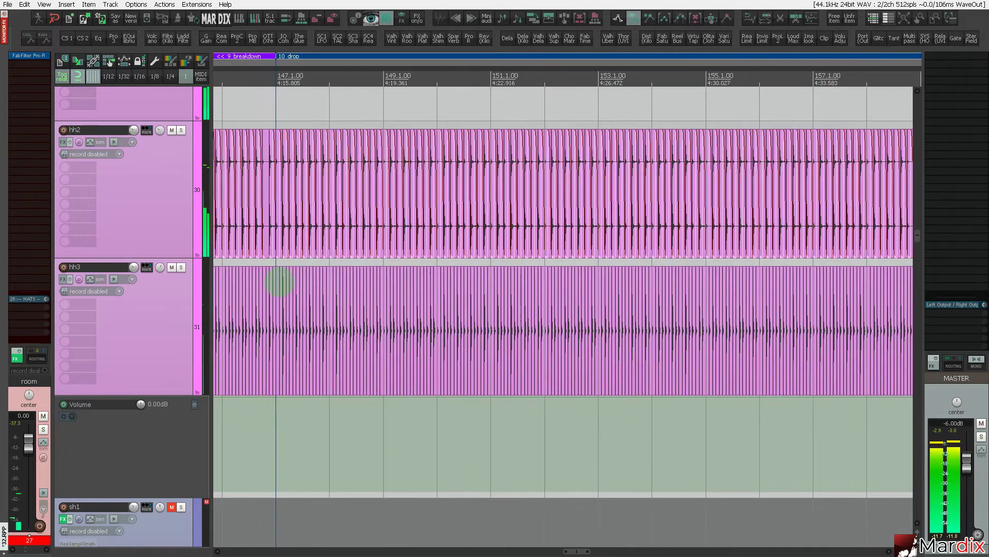
pyautogui.click(300, 294)
pyautogui.scroll(-10, 304, 295)
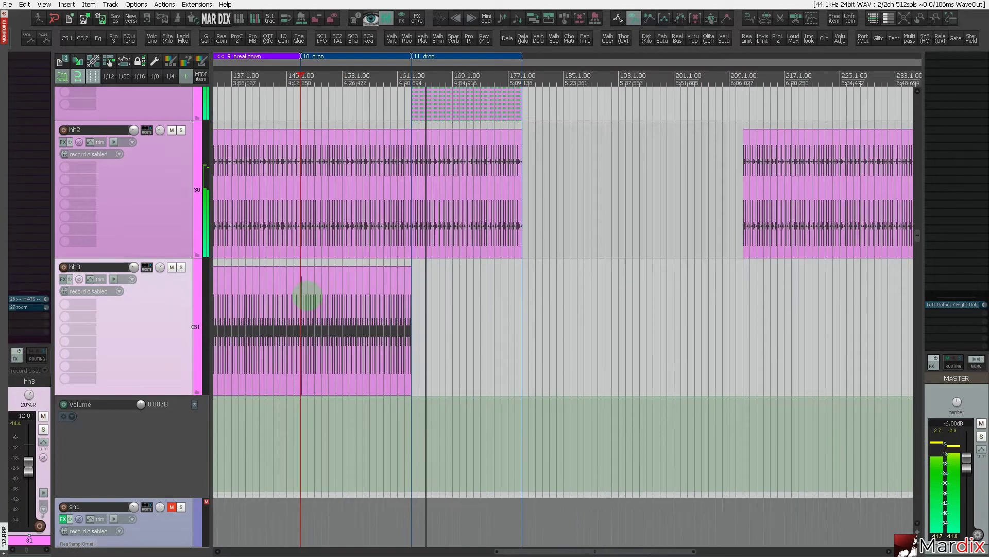
pyautogui.scroll(11, 420, 297)
pyautogui.scroll(-6, 241, 286)
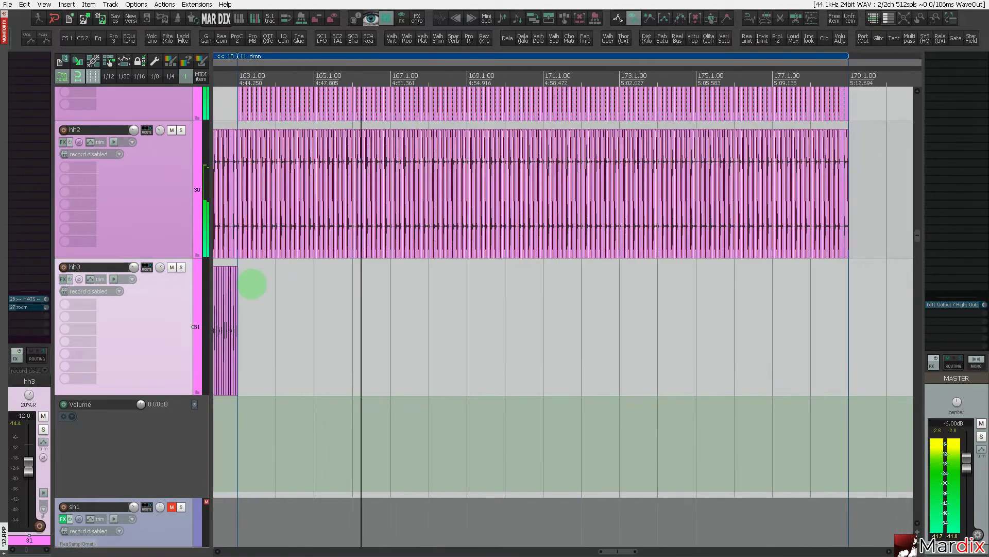
pyautogui.scroll(7, 236, 284)
pyautogui.scroll(-6, 272, 286)
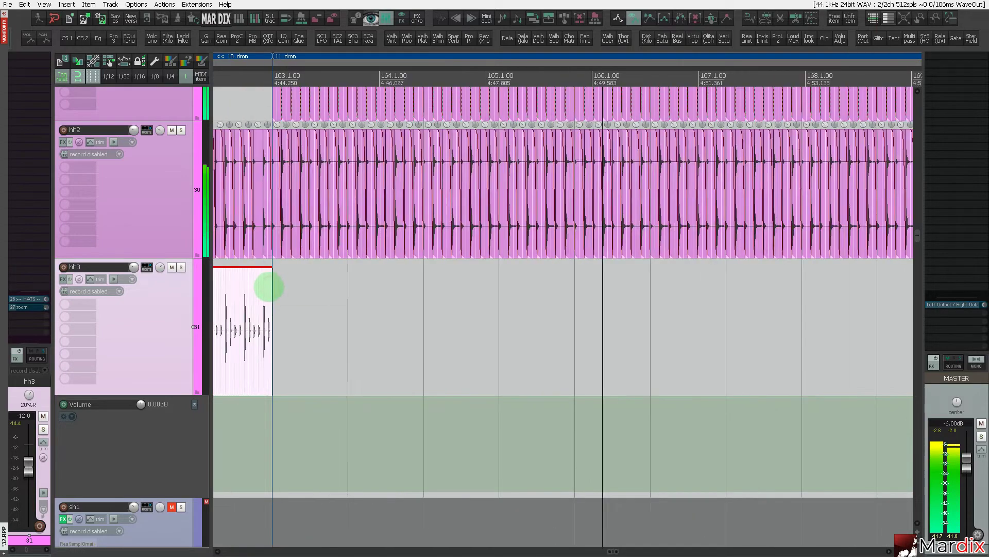
pyautogui.moveTo(269, 287); pyautogui.dragTo(871, 311)
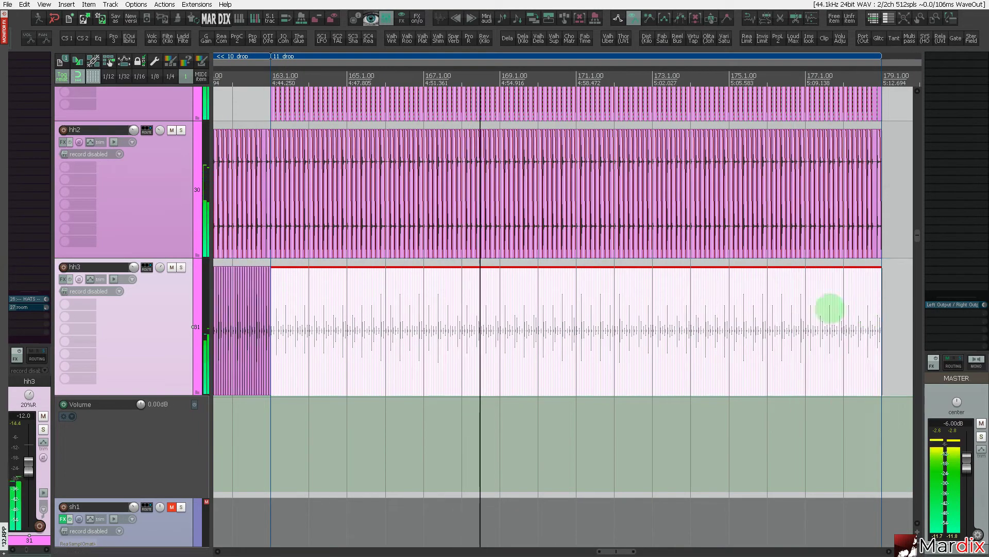
# Delete the leftover hh2 items on track 30 beyond the last drop, from 211.1 to 243.1.
pyautogui.scroll(-6, 588, 309)
pyautogui.scroll(-4, 587, 311)
pyautogui.scroll(-3, 582, 311)
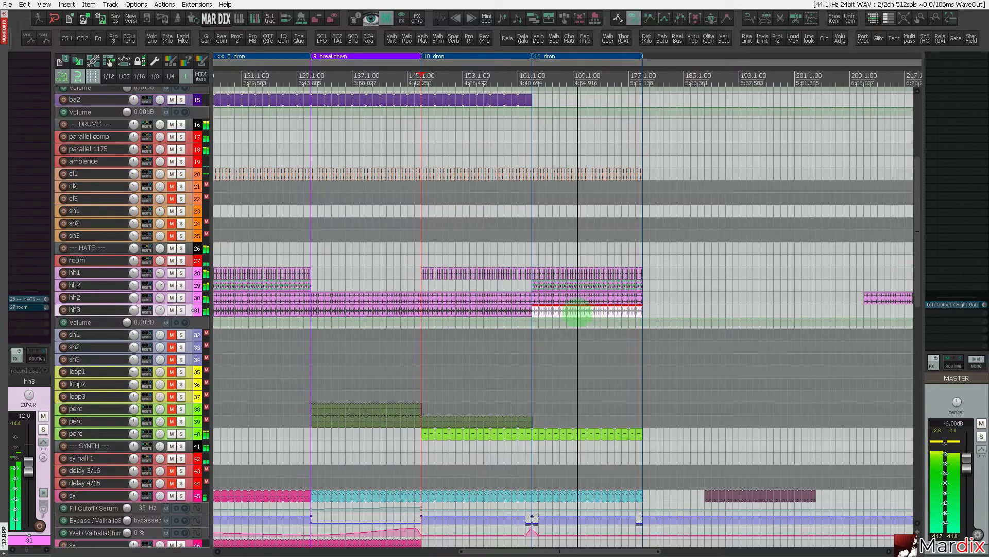
pyautogui.scroll(-4, 694, 309)
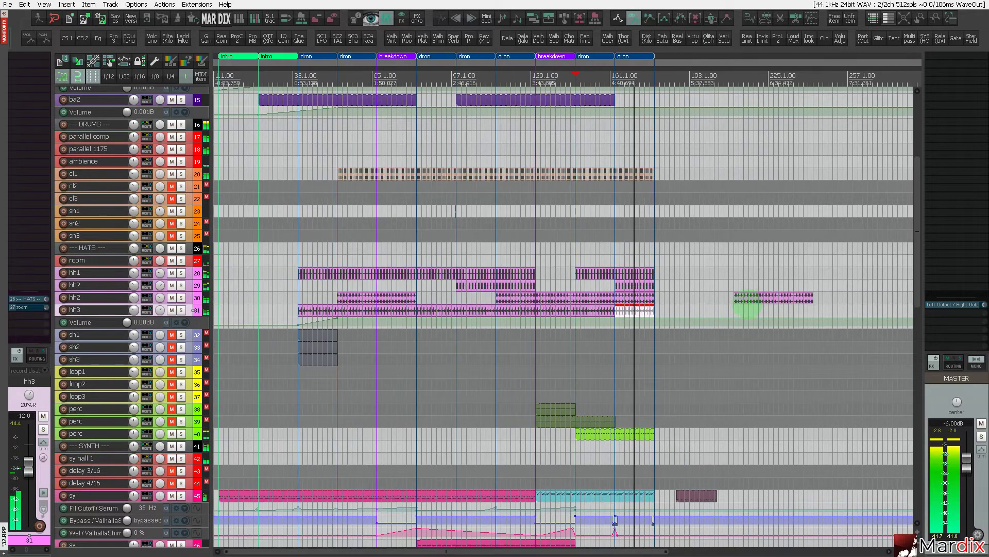
pyautogui.scroll(9, 747, 307)
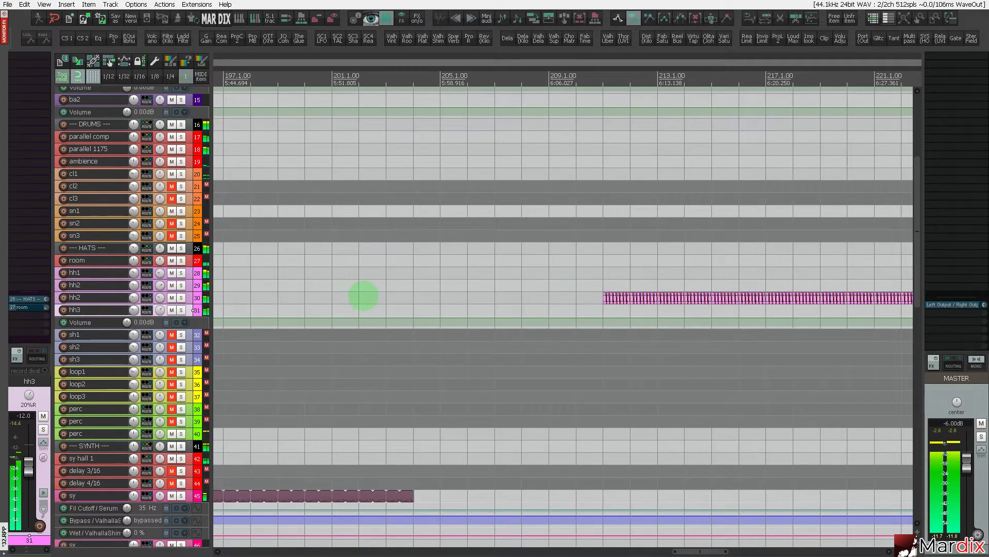
pyautogui.click(363, 297)
pyautogui.scroll(5, 652, 336)
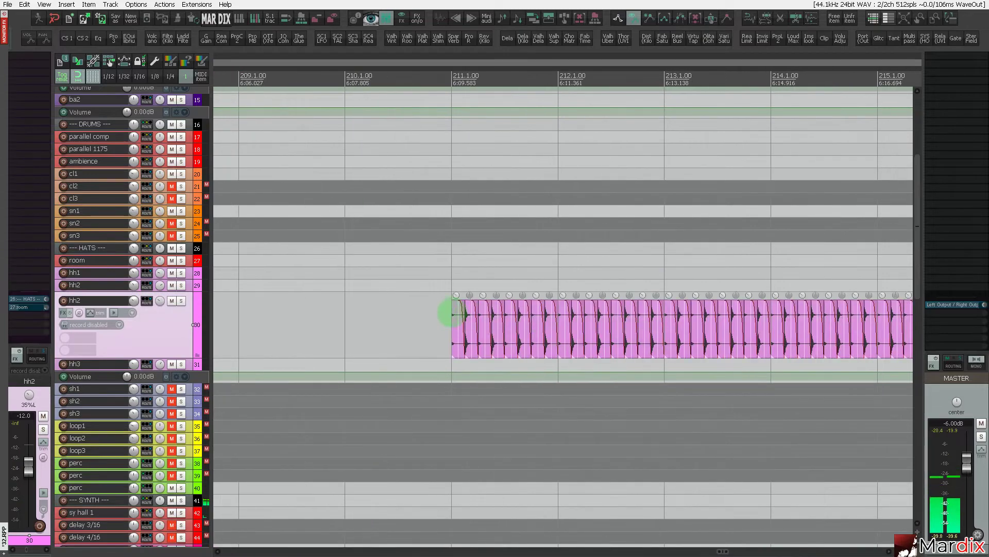
pyautogui.click(453, 313)
pyautogui.scroll(-8, 453, 312)
pyautogui.scroll(7, 768, 324)
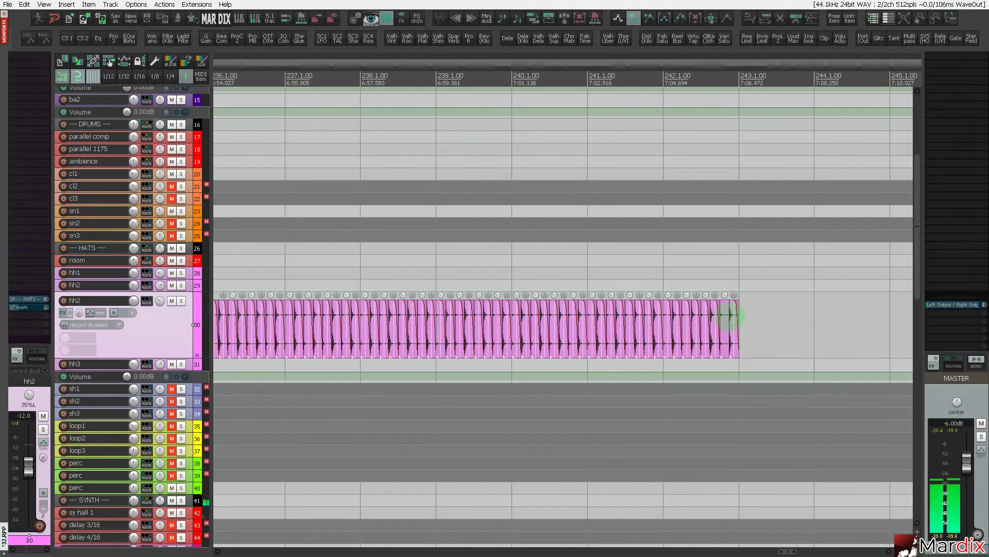
pyautogui.click(732, 316)
pyautogui.press('Delete')
# Play the synth tracks from the end of 9 breakdown into 10 drop to check the transition.
pyautogui.scroll(-5, 724, 320)
pyautogui.scroll(-2, 335, 377)
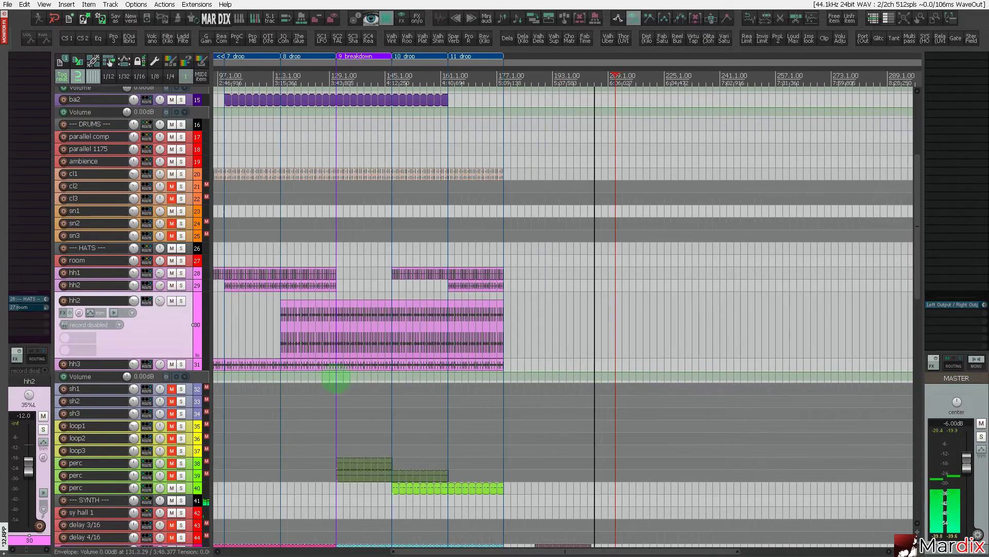
pyautogui.scroll(-10, 368, 366)
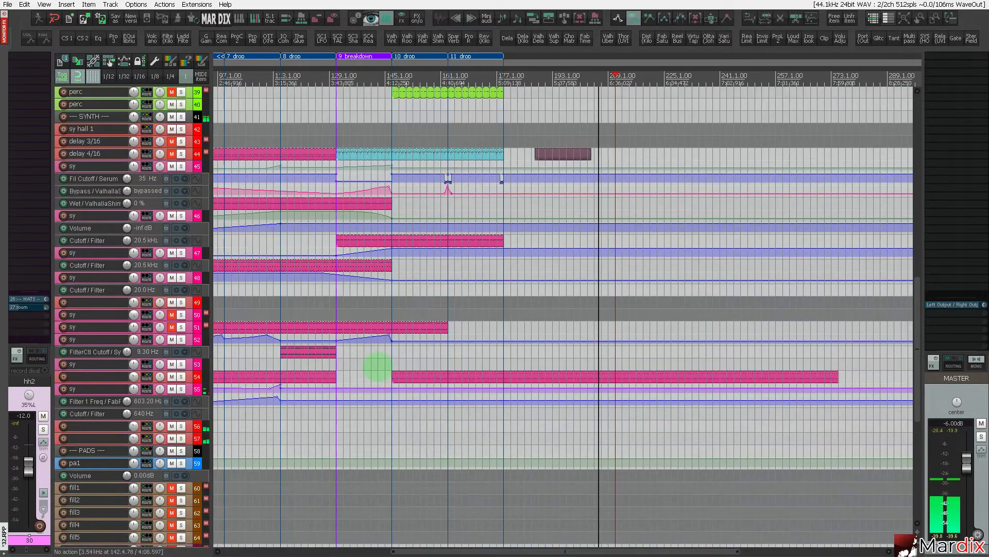
pyautogui.click(622, 378)
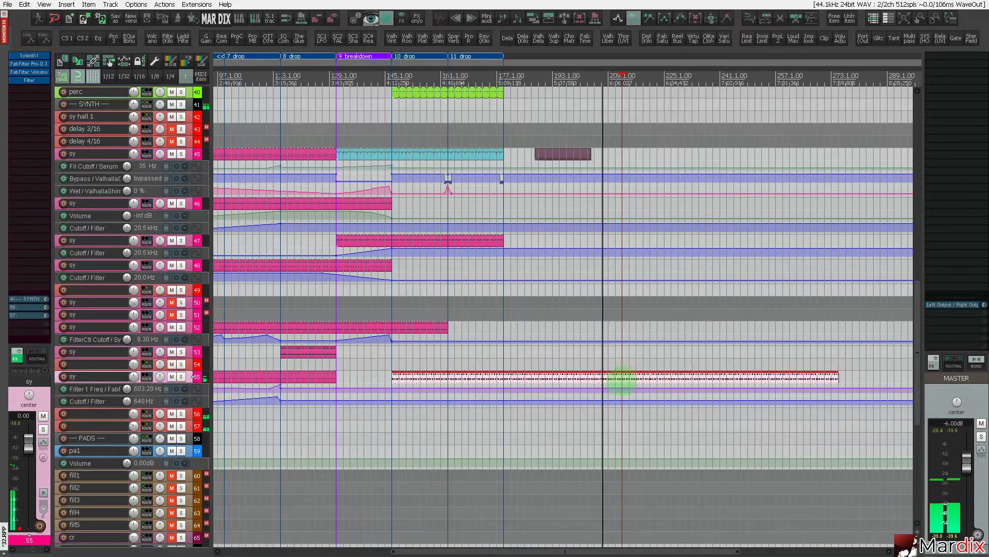
pyautogui.click(392, 356)
pyautogui.click(380, 357)
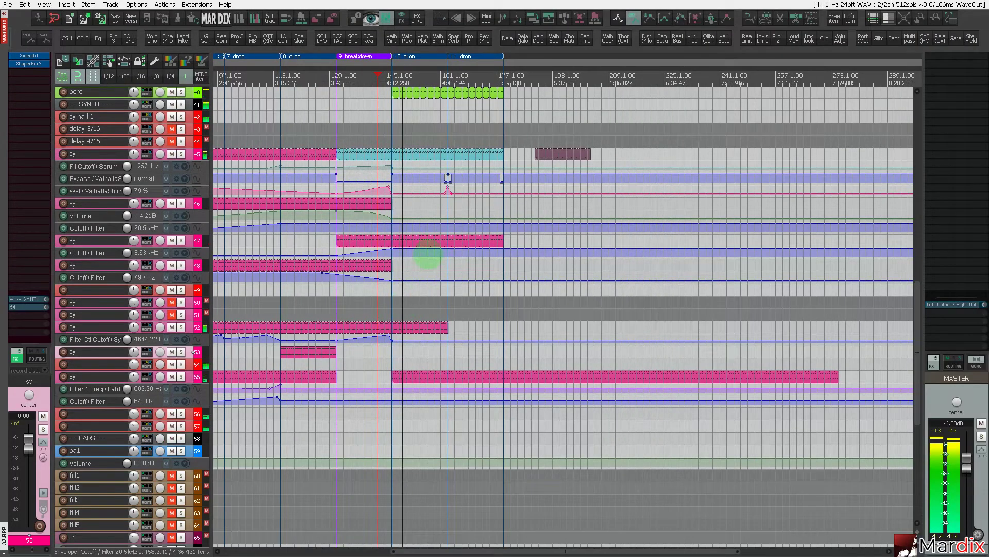
# Extend the sy MIDI item on track 52 from the end of 10 drop to the end of 11 drop.
pyautogui.scroll(3, 386, 257)
pyautogui.scroll(5, 386, 256)
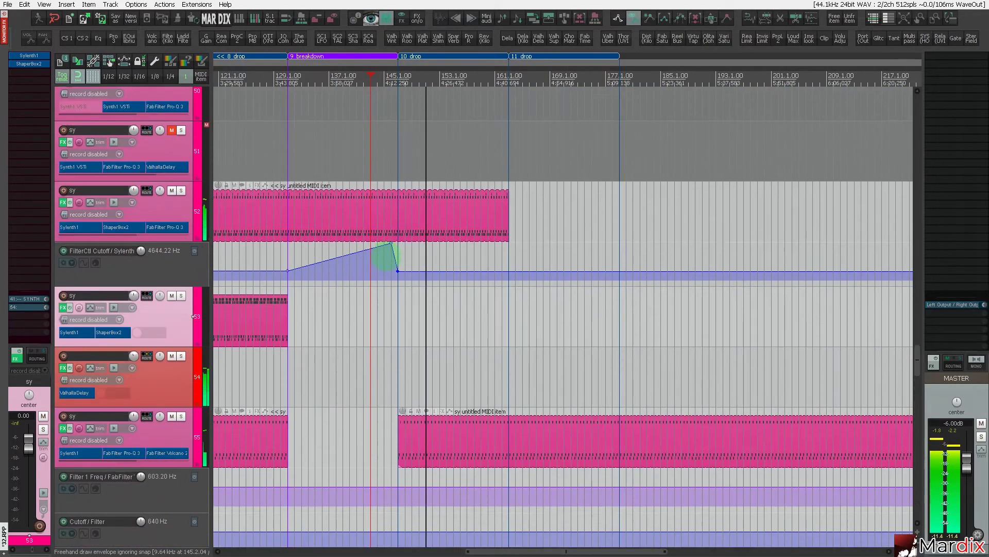
pyautogui.scroll(3, 386, 258)
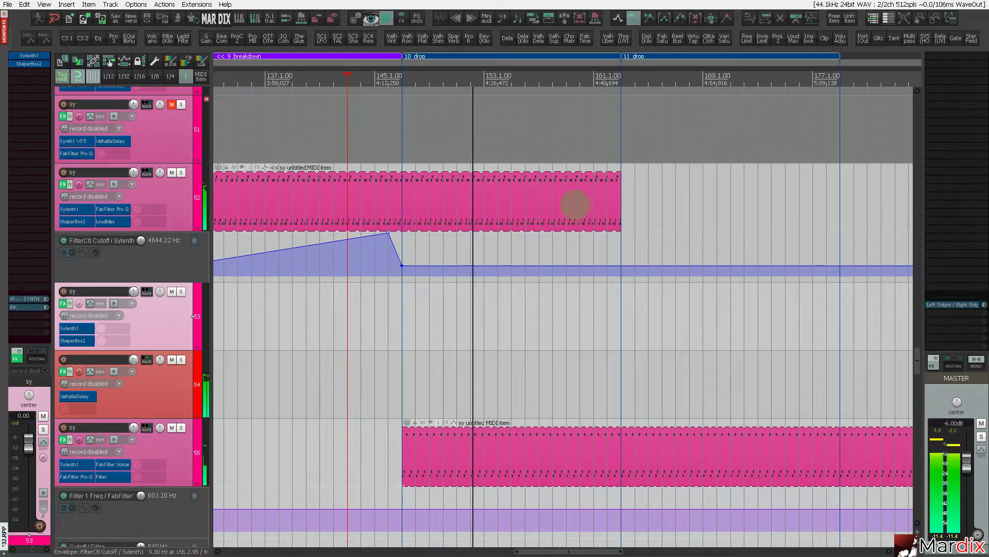
pyautogui.click(580, 203)
pyautogui.moveTo(622, 203); pyautogui.dragTo(839, 209)
# Save the project.
pyautogui.scroll(-2, 670, 219)
pyautogui.scroll(-10, 147, 265)
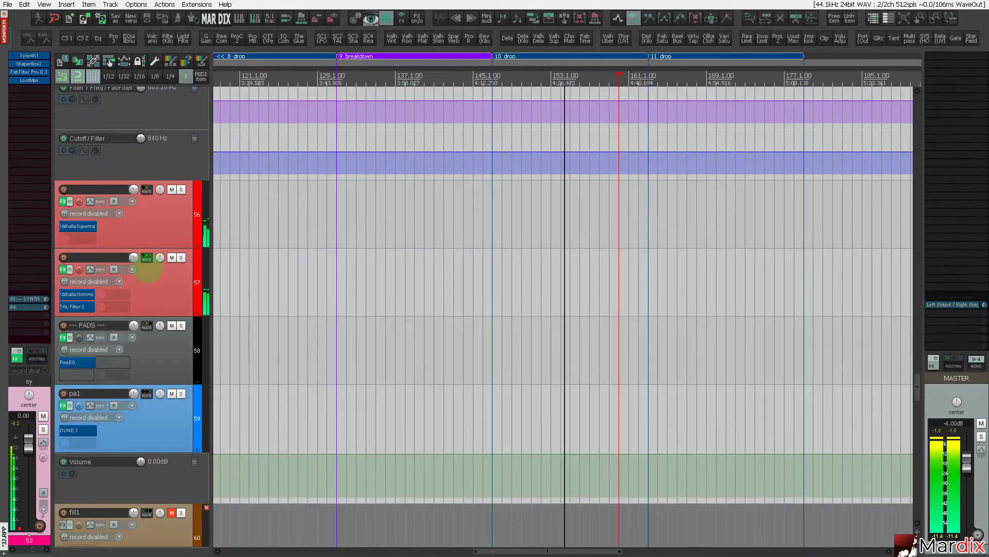
pyautogui.scroll(-1, 155, 269)
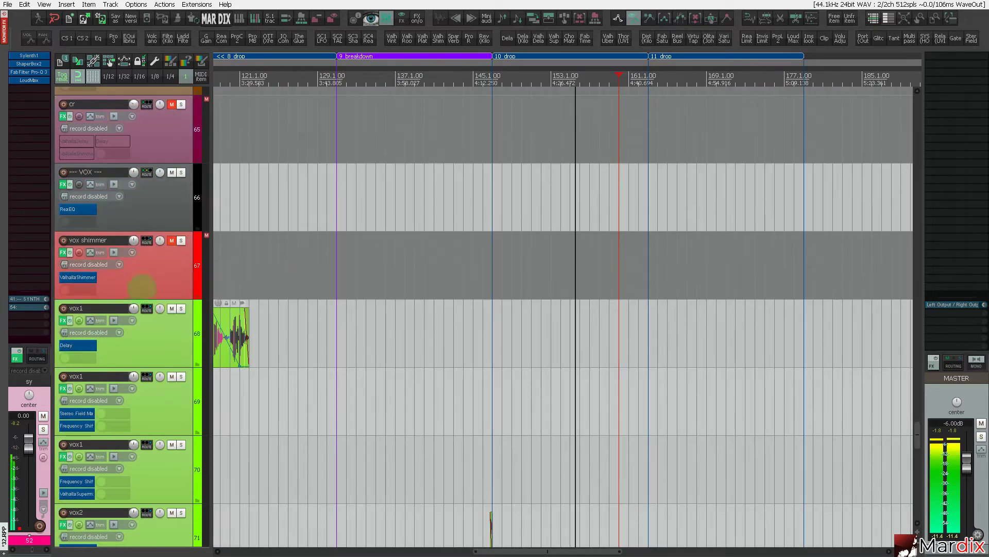
pyautogui.scroll(-6, 142, 287)
pyautogui.scroll(3, 144, 290)
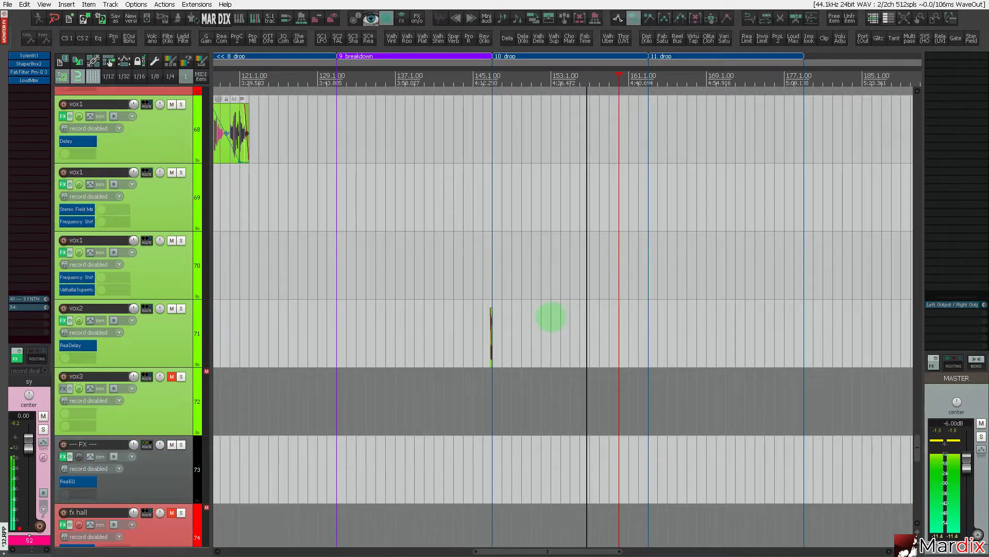
pyautogui.scroll(6, 515, 315)
pyautogui.click(8, 4)
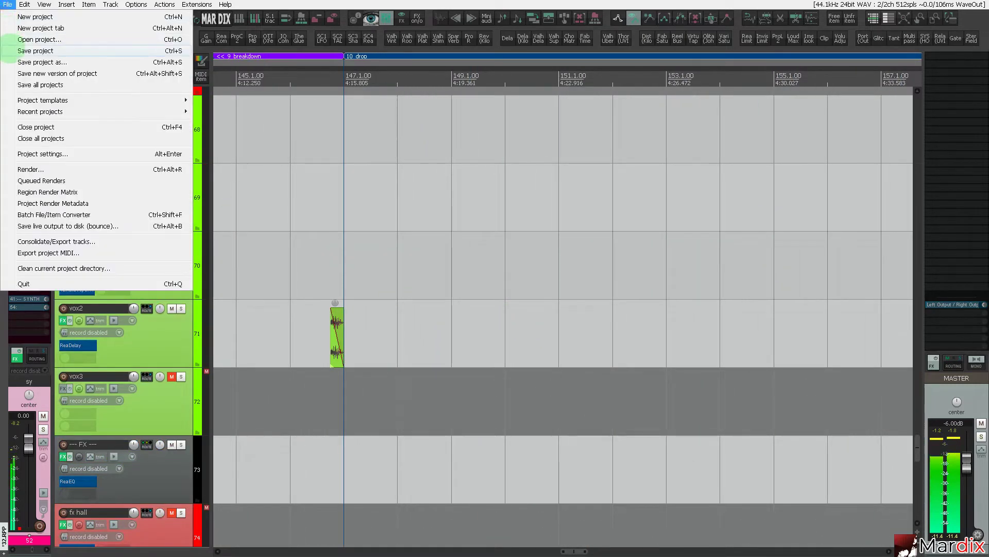
pyautogui.click(11, 51)
# Set the time selection to 3 drop and play it to check the vox2 phrases on track 71.
pyautogui.scroll(1, 302, 296)
pyautogui.click(349, 320)
pyautogui.scroll(-8, 348, 320)
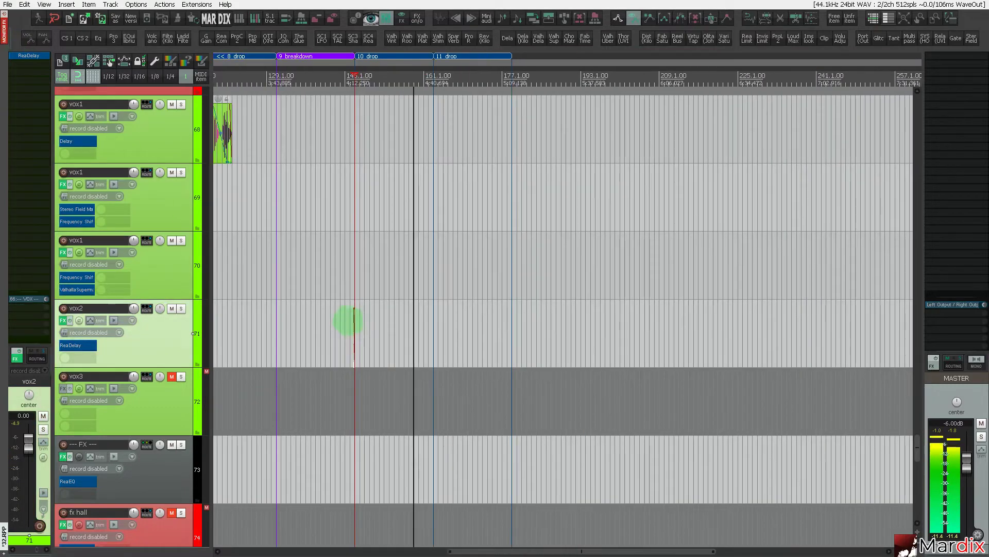
pyautogui.hscroll(-10, 354, 321)
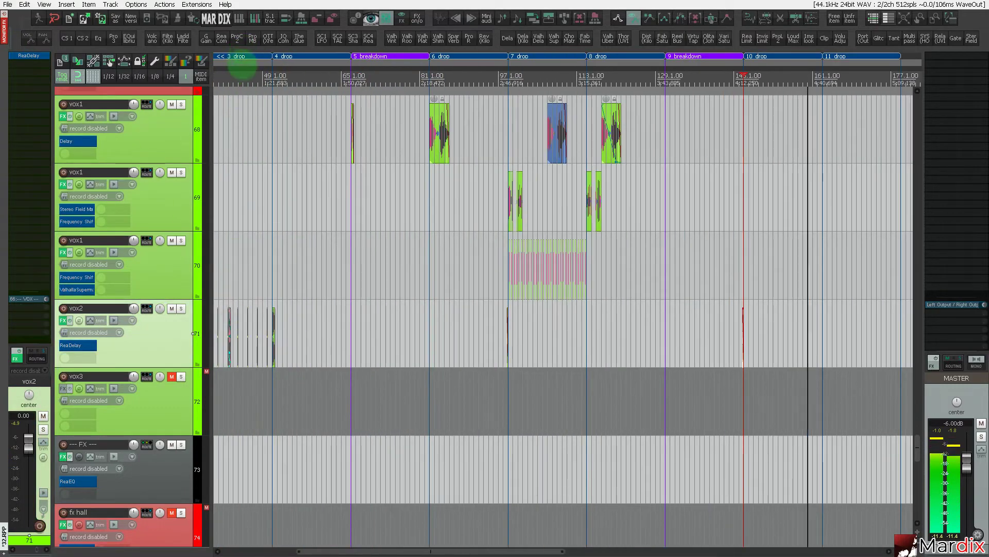
pyautogui.hscroll(-4, 435, 77)
pyautogui.scroll(4, 458, 116)
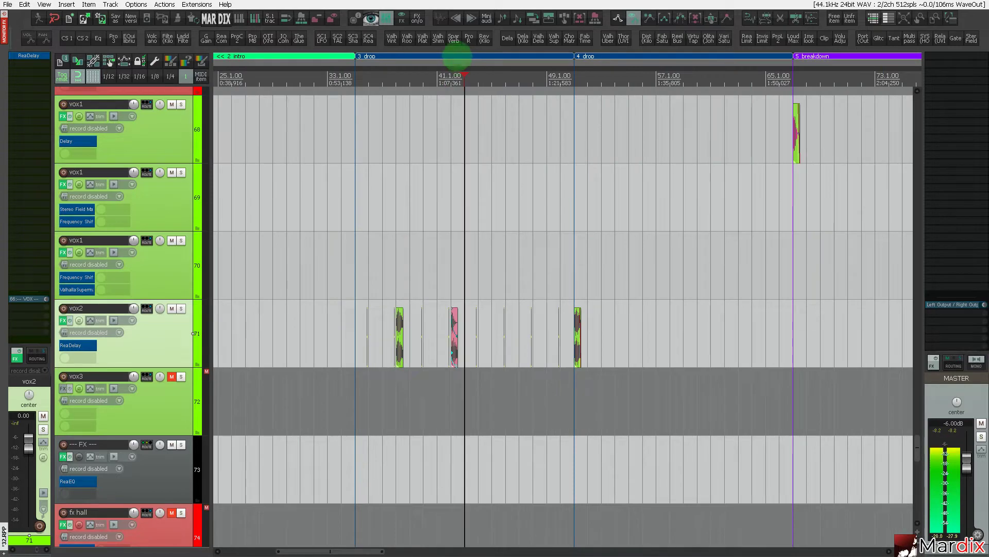
pyautogui.click(458, 57)
pyautogui.scroll(-4, 409, 229)
pyautogui.click(150, 340)
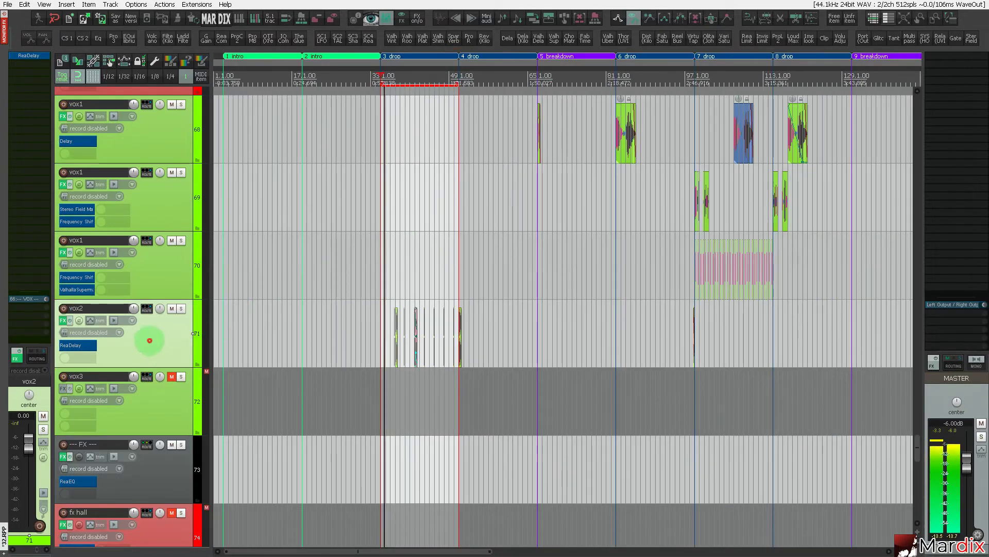
pyautogui.scroll(-6, 155, 340)
pyautogui.scroll(-4, 428, 281)
pyautogui.scroll(7, 150, 315)
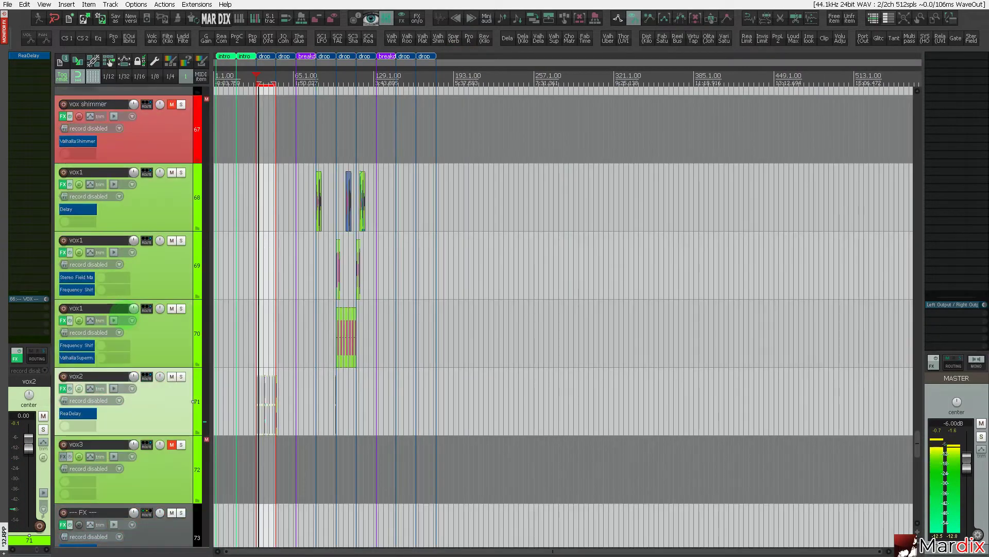
pyautogui.scroll(-1, 146, 322)
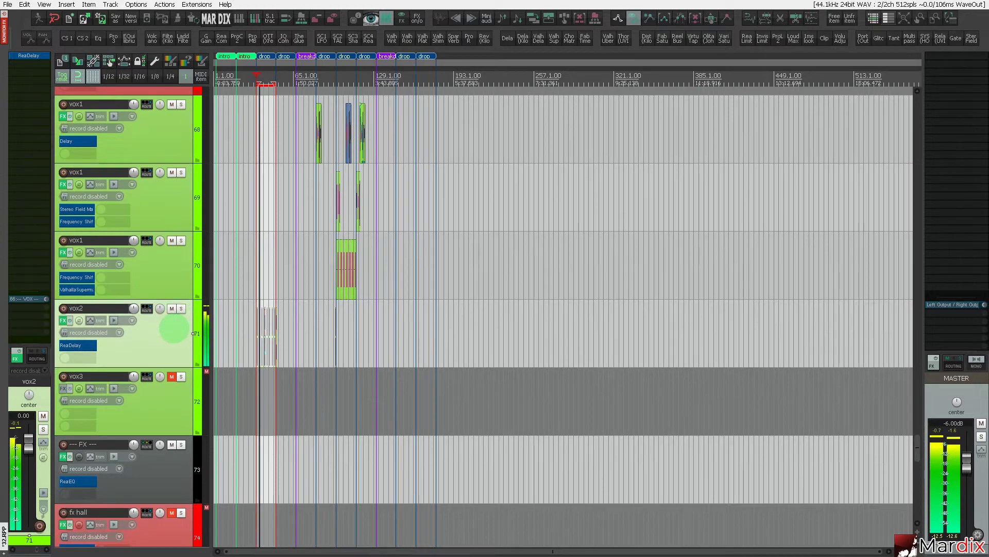
# Copy the vox2 phrases on track 71 from 3 drop into 11 drop and play them from there.
pyautogui.doubleClick(174, 328)
pyautogui.scroll(9, 354, 308)
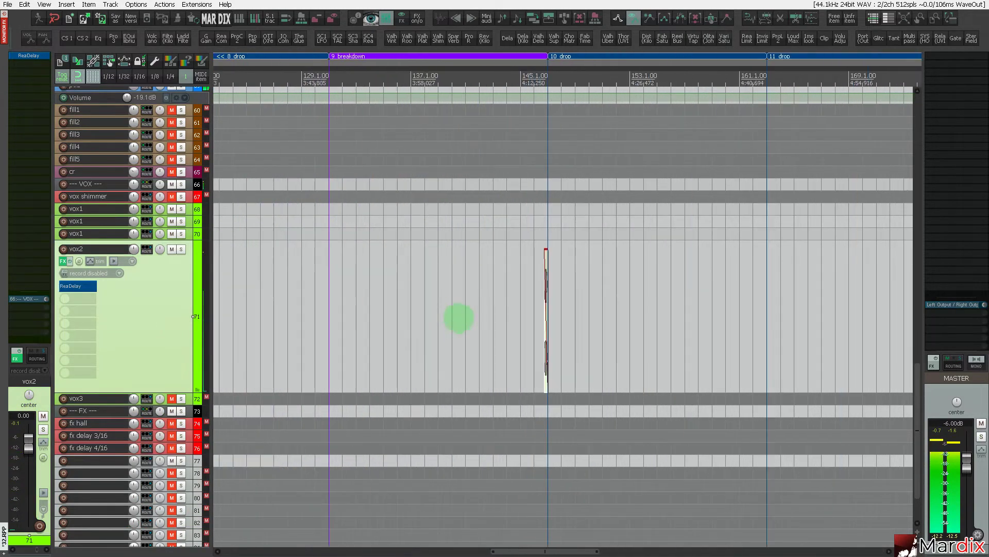
pyautogui.scroll(-4, 539, 313)
pyautogui.scroll(6, 641, 313)
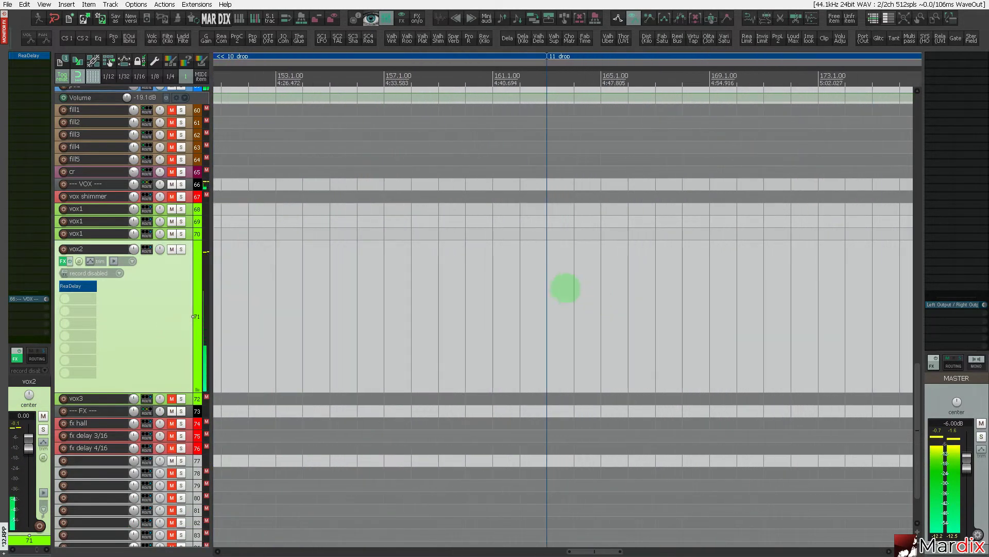
pyautogui.scroll(-5, 553, 274)
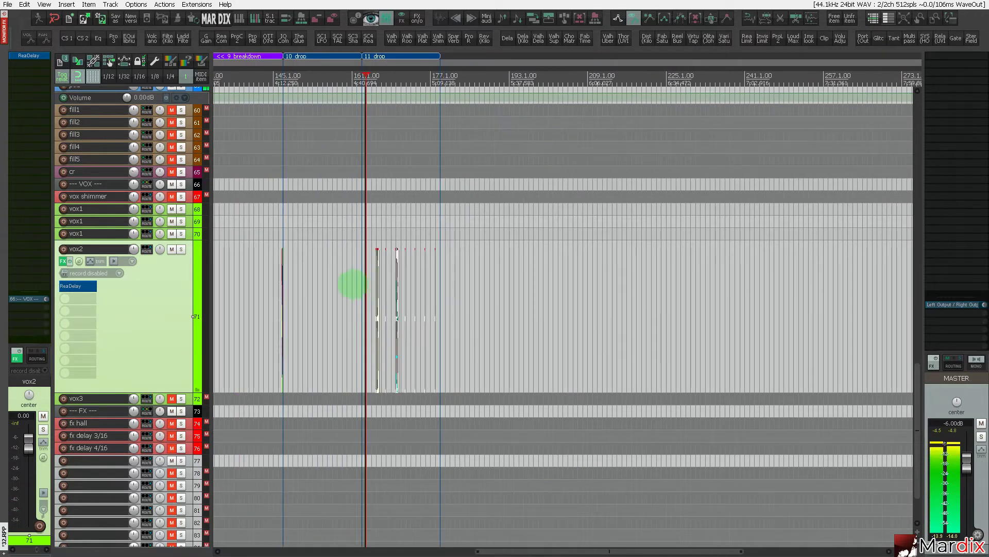
pyautogui.scroll(2, 349, 283)
pyautogui.scroll(-8, 419, 283)
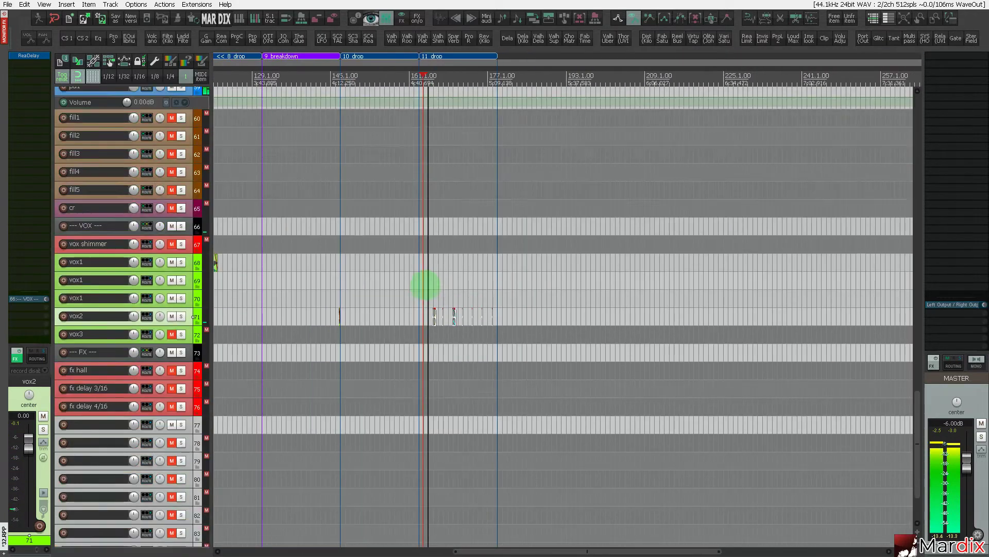
# Copy the audio part on track 77 so that it spans 10 drop and 11 drop.
pyautogui.hscroll(-4, 467, 65)
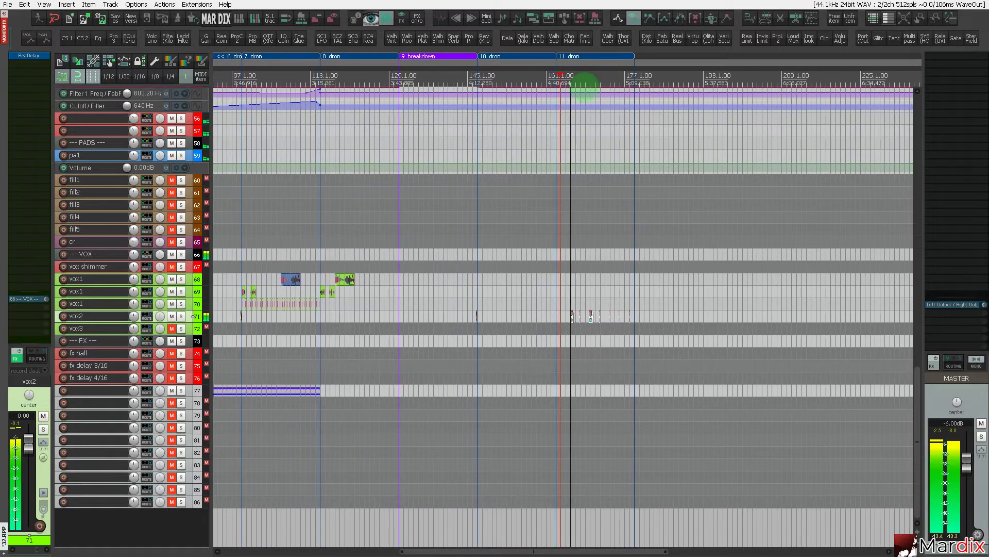
pyautogui.scroll(3, 564, 317)
pyautogui.scroll(-3, 563, 317)
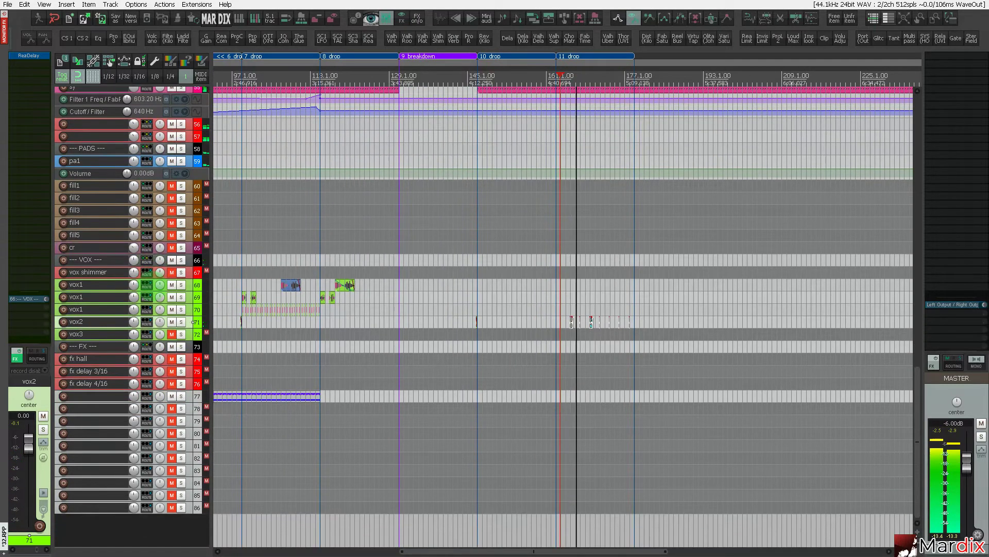
pyautogui.scroll(3, 152, 280)
pyautogui.scroll(-3, 152, 283)
pyautogui.click(188, 397)
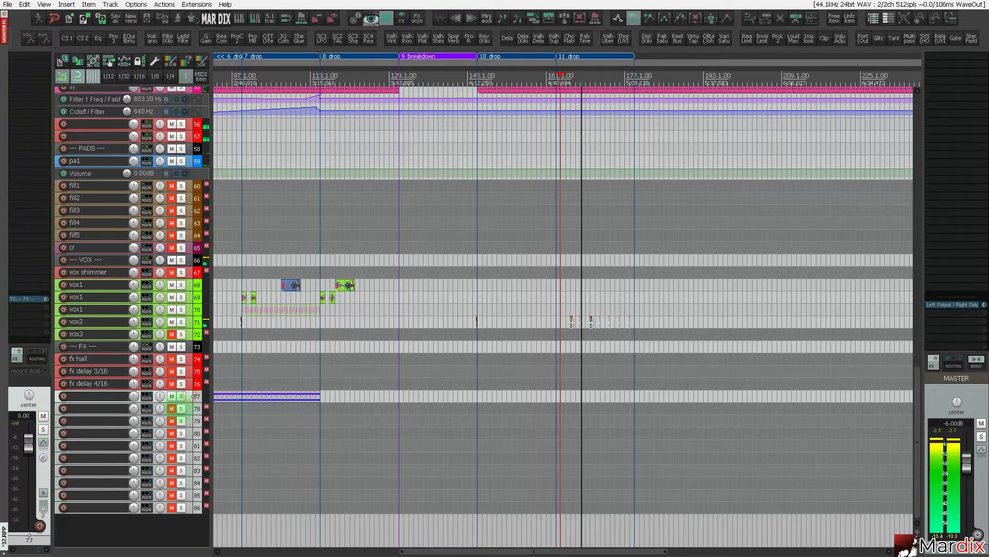
pyautogui.scroll(4, 179, 405)
pyautogui.moveTo(240, 415); pyautogui.dragTo(559, 435)
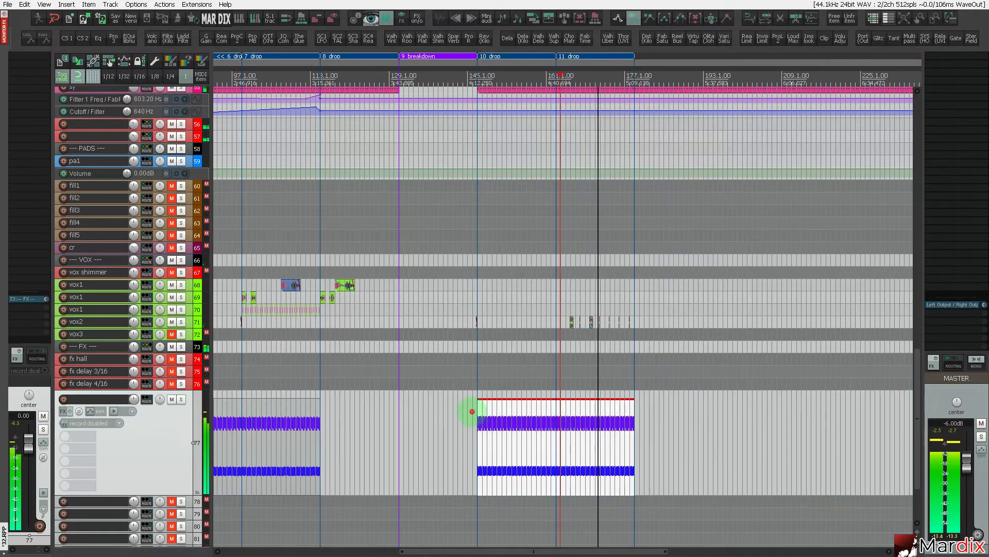
# Play from the end of 9 breakdown into 10 drop and review the synth and percussion arrangement.
pyautogui.scroll(10, 472, 411)
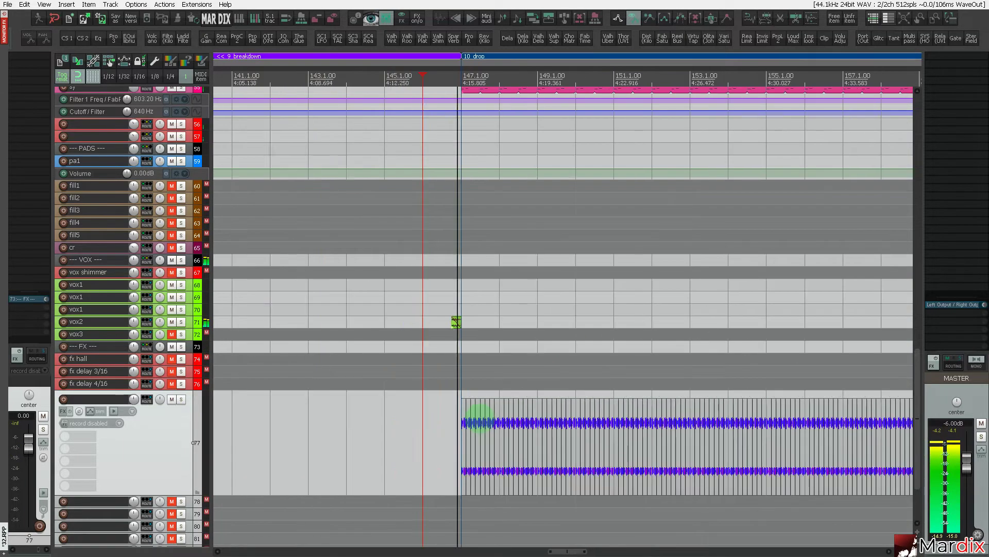
pyautogui.scroll(-8, 478, 417)
pyautogui.scroll(5, 144, 437)
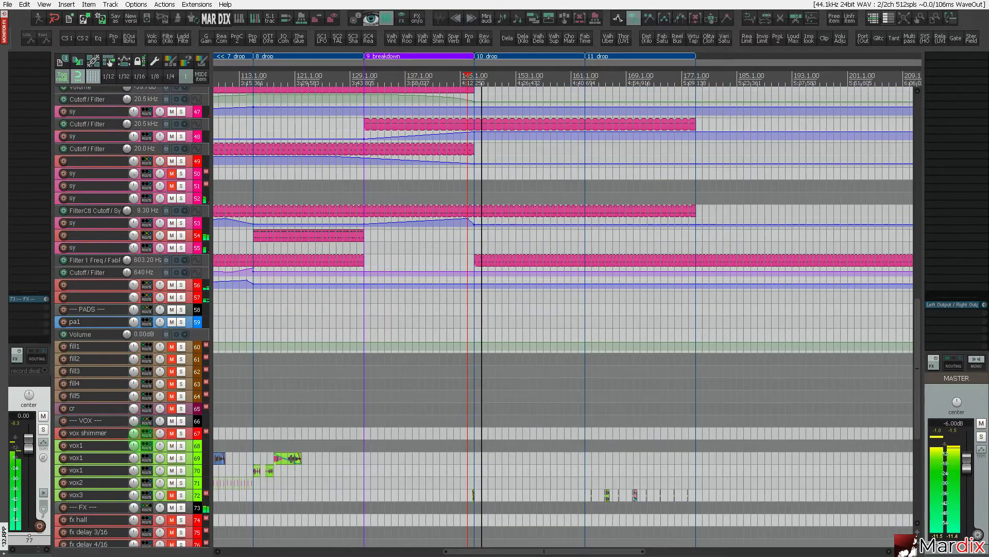
pyautogui.scroll(8, 294, 397)
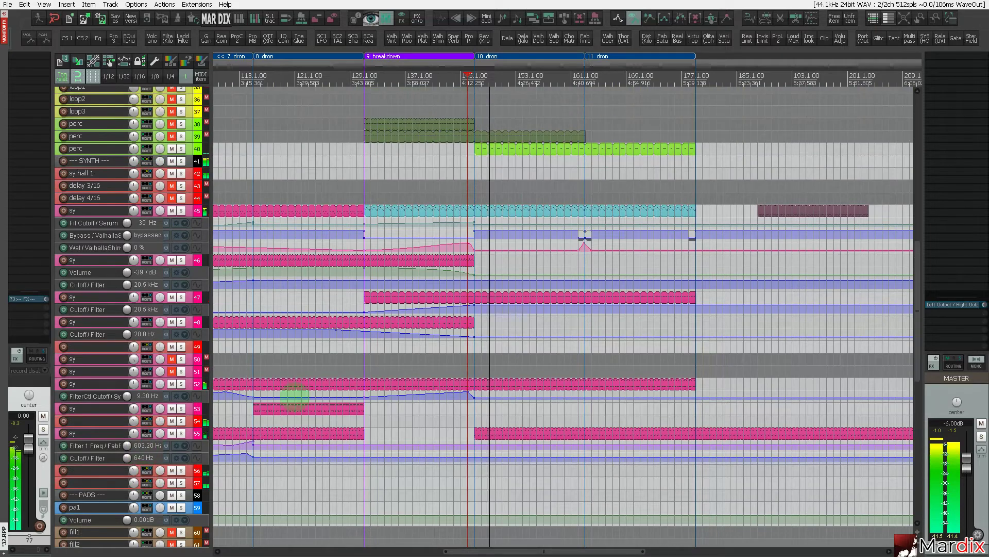
pyautogui.scroll(4, 470, 277)
pyautogui.scroll(-2, 479, 309)
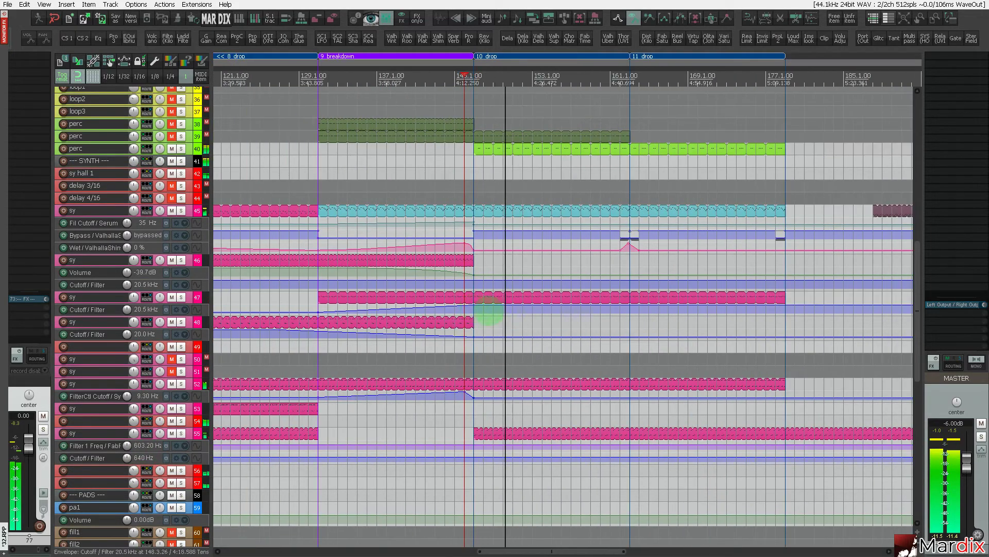
pyautogui.scroll(-2, 488, 312)
# Copy the sy MIDI item on track 46 to the start of 11 drop and duplicate the 11 drop region directly after itself.
pyautogui.click(437, 260)
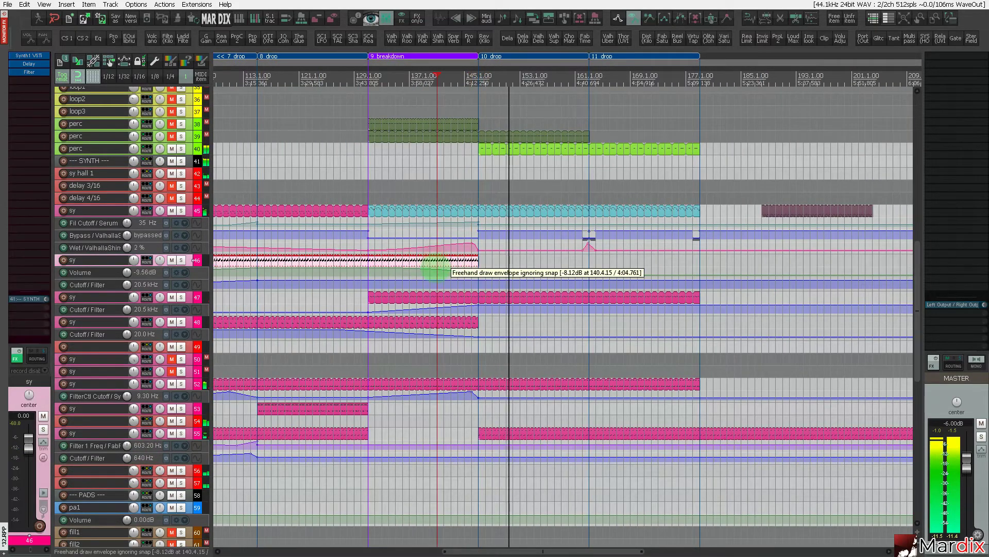
pyautogui.scroll(5, 437, 267)
pyautogui.moveTo(314, 263); pyautogui.dragTo(866, 274)
pyautogui.scroll(3, 739, 277)
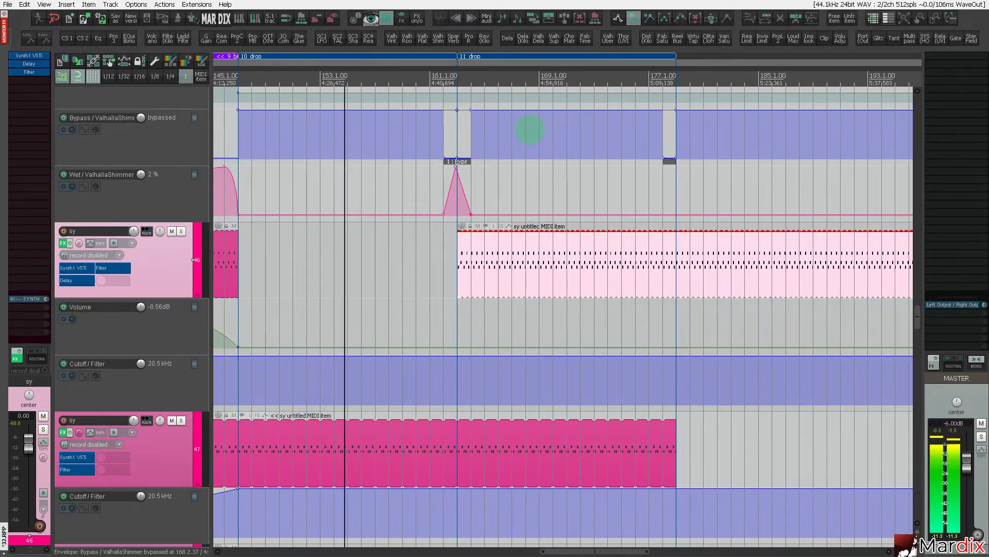
pyautogui.moveTo(484, 59); pyautogui.dragTo(703, 72)
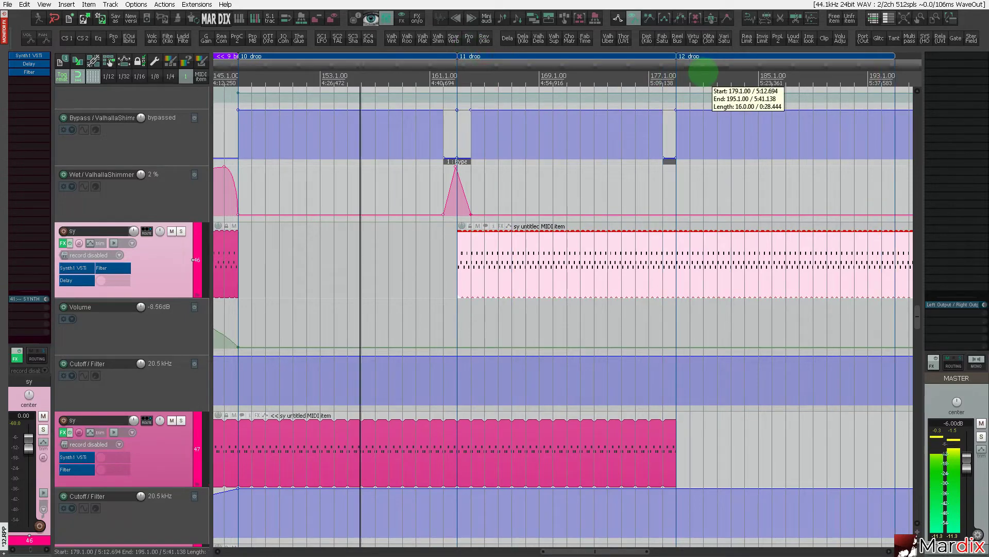
# Draw a volume fade-in on track 46 rising from -inf dB at the start of 11 drop to full level at the start of 12 drop.
pyautogui.click(471, 347)
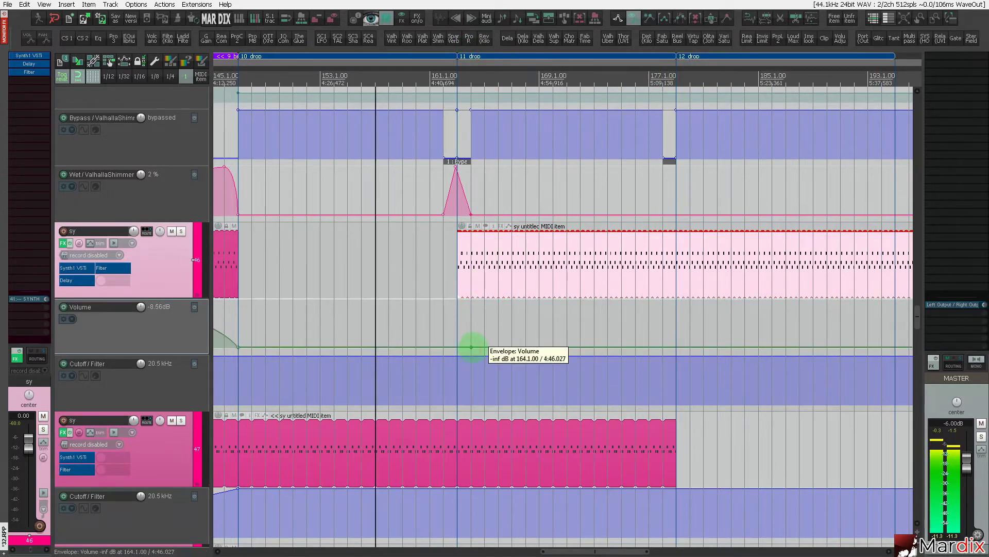
pyautogui.moveTo(472, 347); pyautogui.dragTo(463, 353)
pyautogui.moveTo(680, 316); pyautogui.dragTo(676, 299)
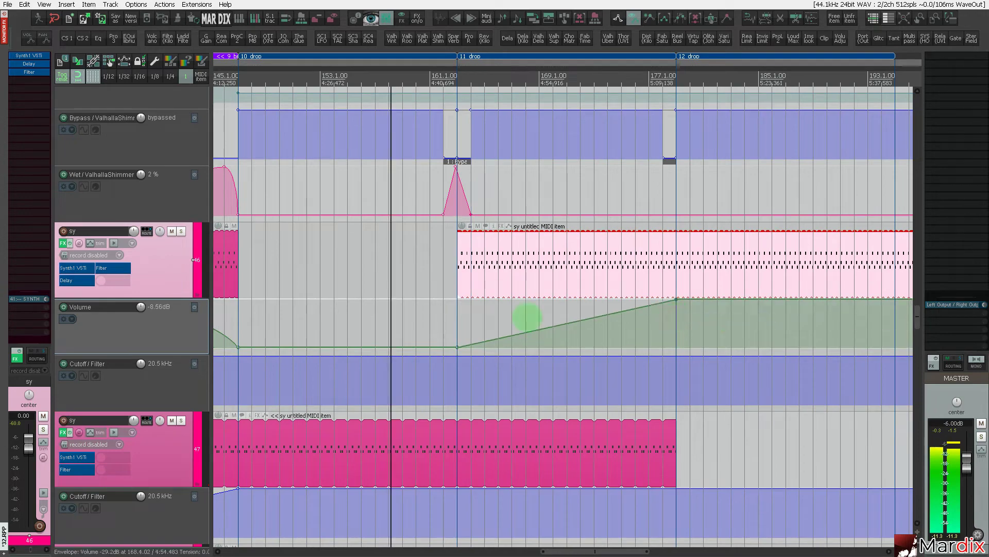
pyautogui.click(453, 311)
# Duplicate the kick2 hits from 10 drop into 11 drop using the region as the time selection.
pyautogui.scroll(-3, 454, 314)
pyautogui.scroll(10, 164, 310)
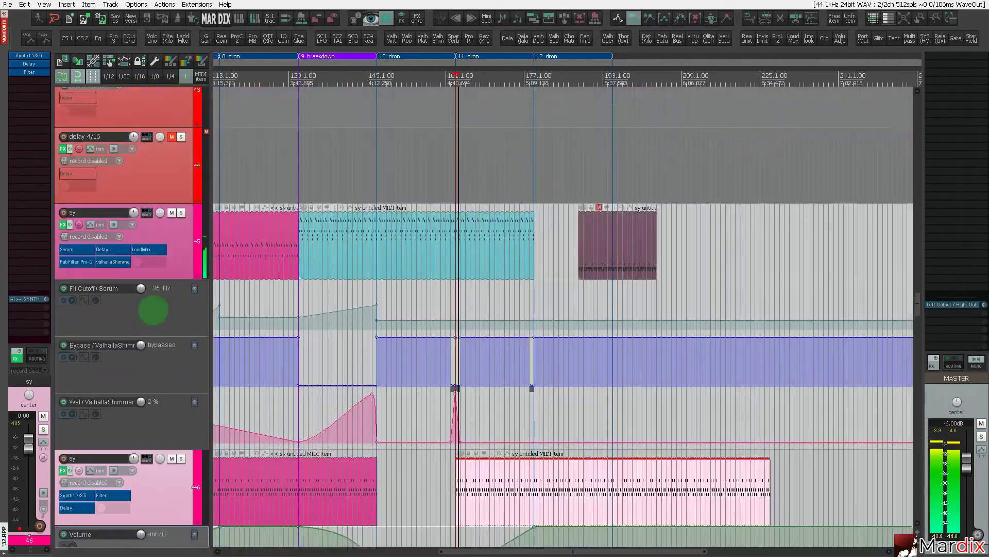
pyautogui.scroll(20, 153, 310)
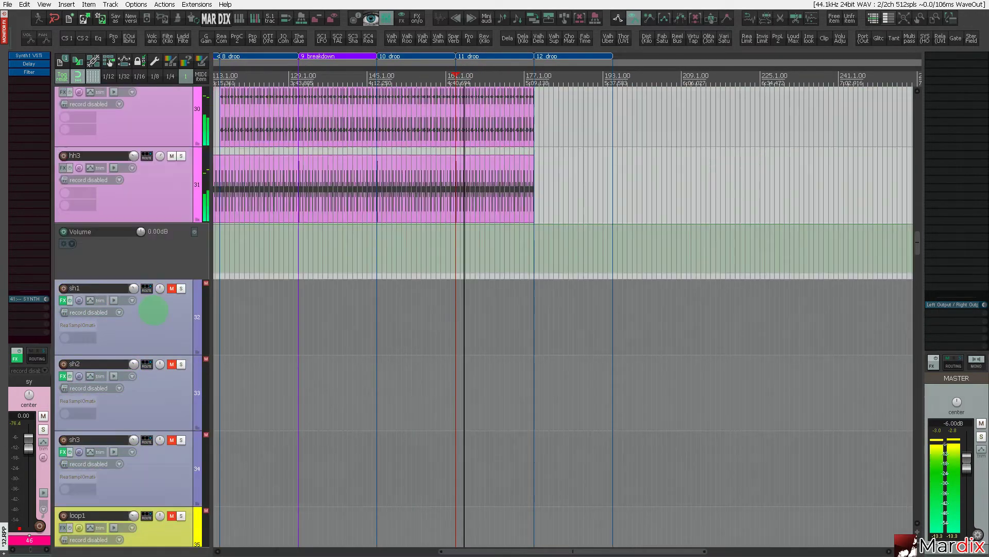
pyautogui.scroll(12, 153, 310)
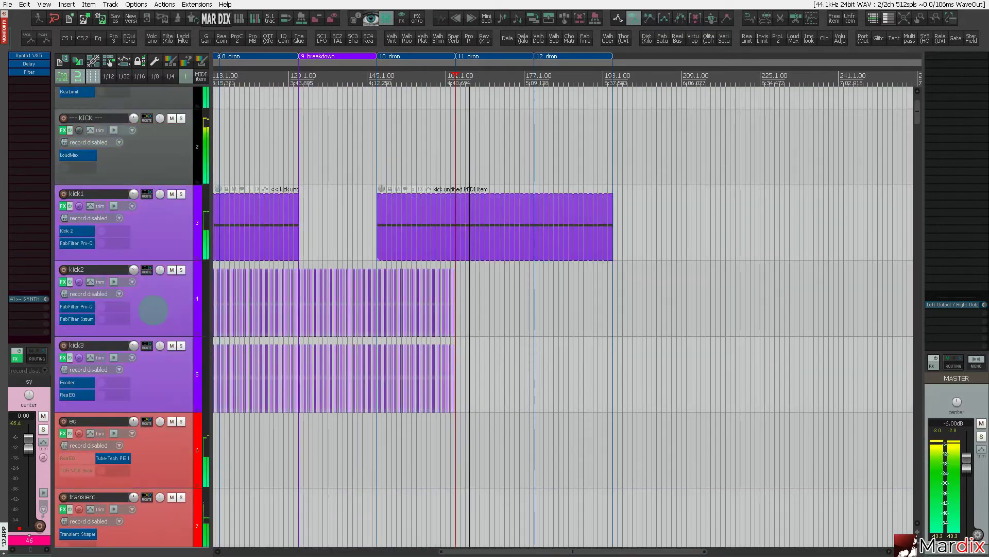
pyautogui.scroll(6, 442, 316)
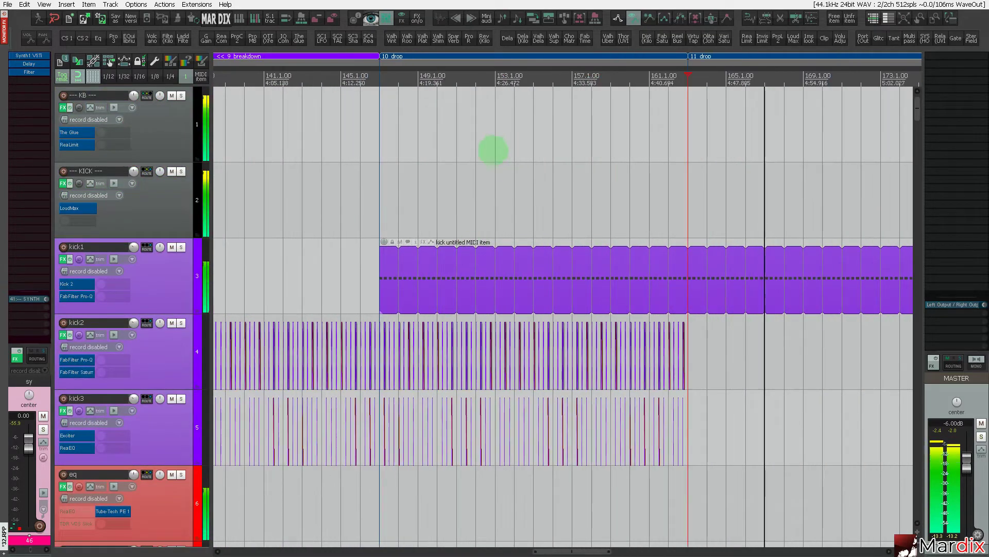
pyautogui.click(504, 56)
pyautogui.click(177, 334)
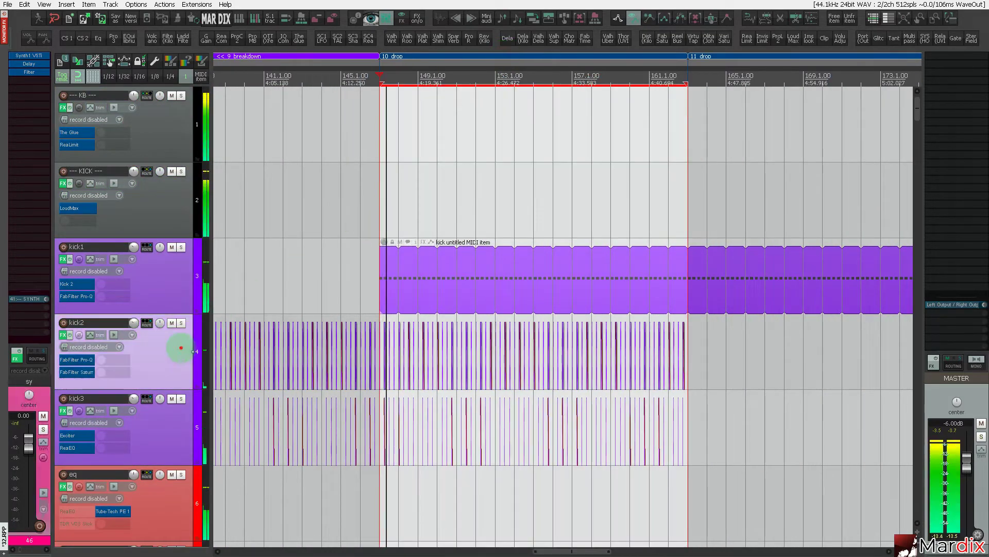
pyautogui.hotkey('ctrl', 'd')
pyautogui.scroll(-4, 204, 342)
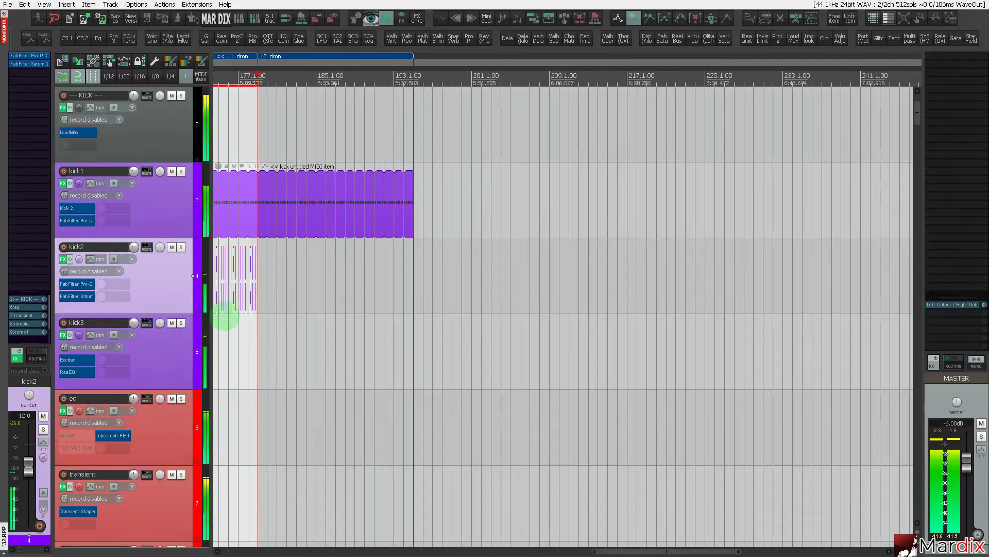
pyautogui.moveTo(277, 65); pyautogui.dragTo(501, 174)
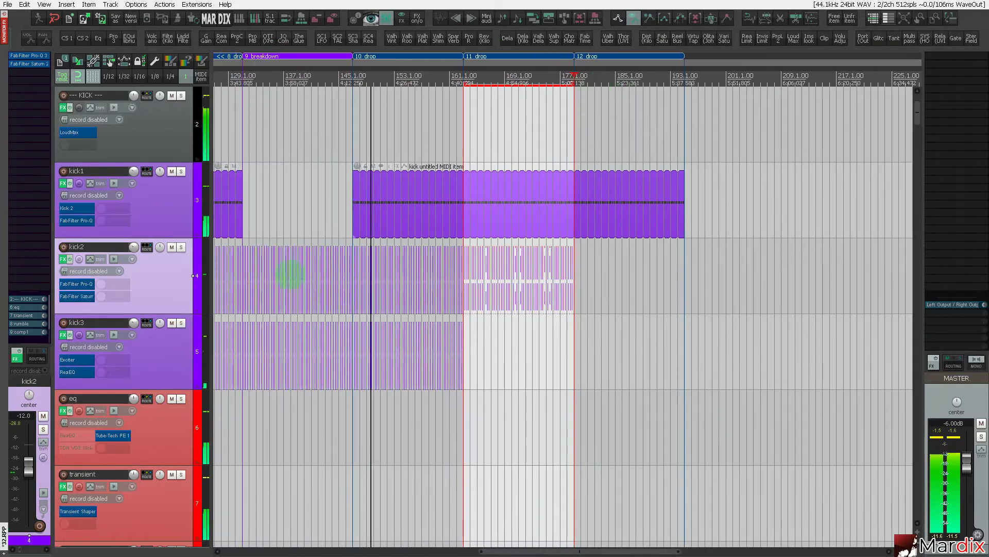
# Duplicate the kick3 hits from 10 drop into 11 drop and play the transition between the two drops.
pyautogui.moveTo(483, 116); pyautogui.dragTo(375, 125)
pyautogui.click(173, 348)
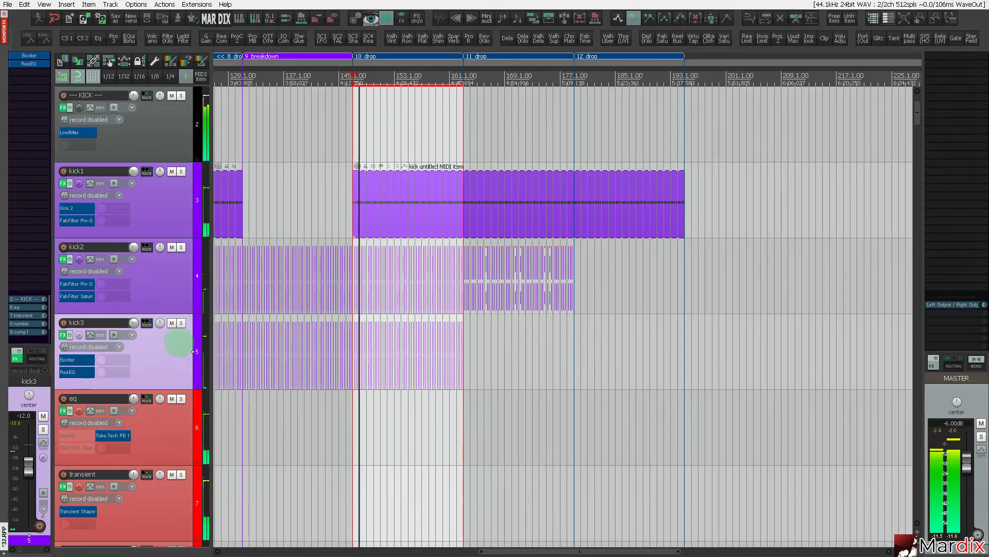
pyautogui.hotkey('ctrl', 'd')
pyautogui.scroll(4, 453, 304)
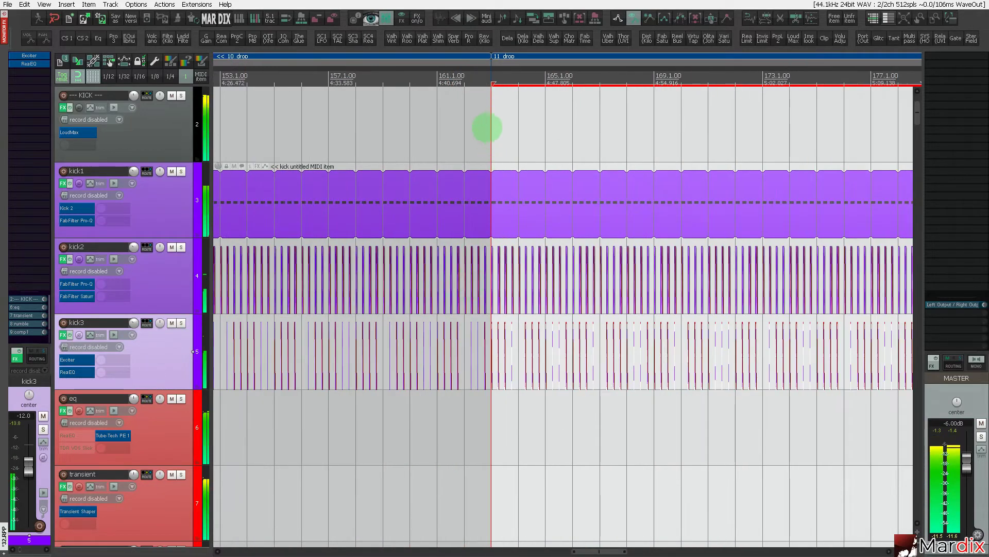
pyautogui.click(459, 127)
pyautogui.scroll(-5, 415, 197)
pyautogui.press('space')
# Duplicate the kick2 and kick3 hits from 11 drop into 12 drop and play from the end of 10 drop.
pyautogui.scroll(-2, 152, 264)
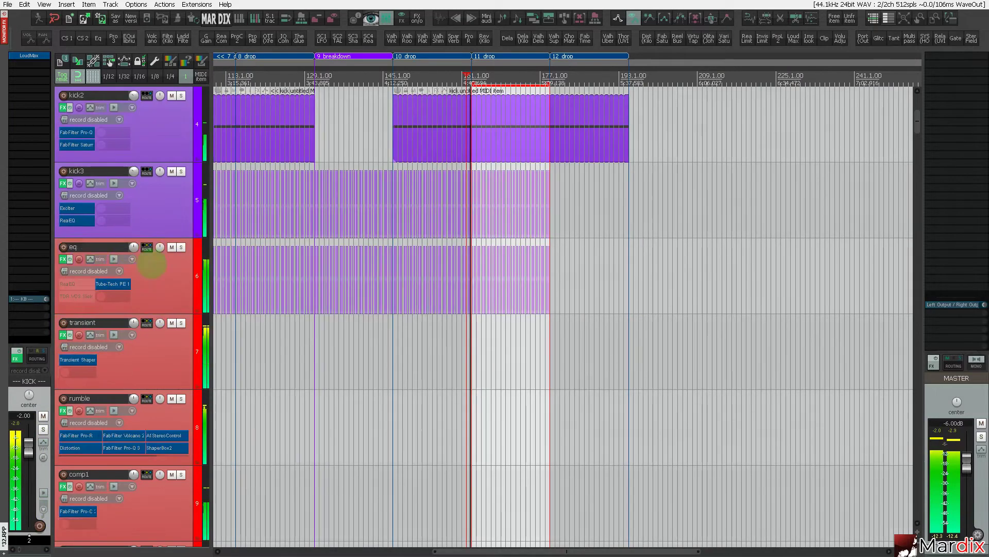
pyautogui.scroll(2, 152, 264)
pyautogui.click(166, 275)
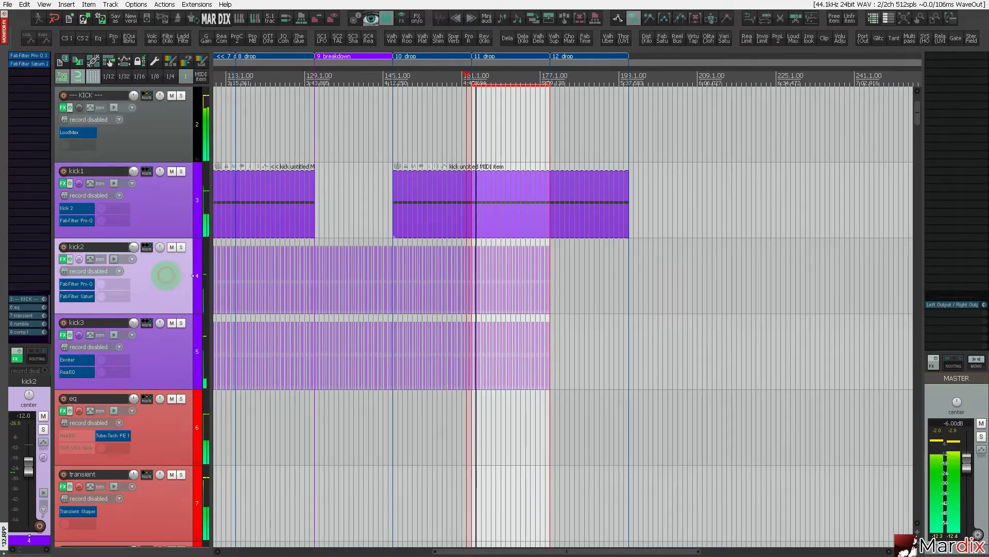
pyautogui.click(179, 357)
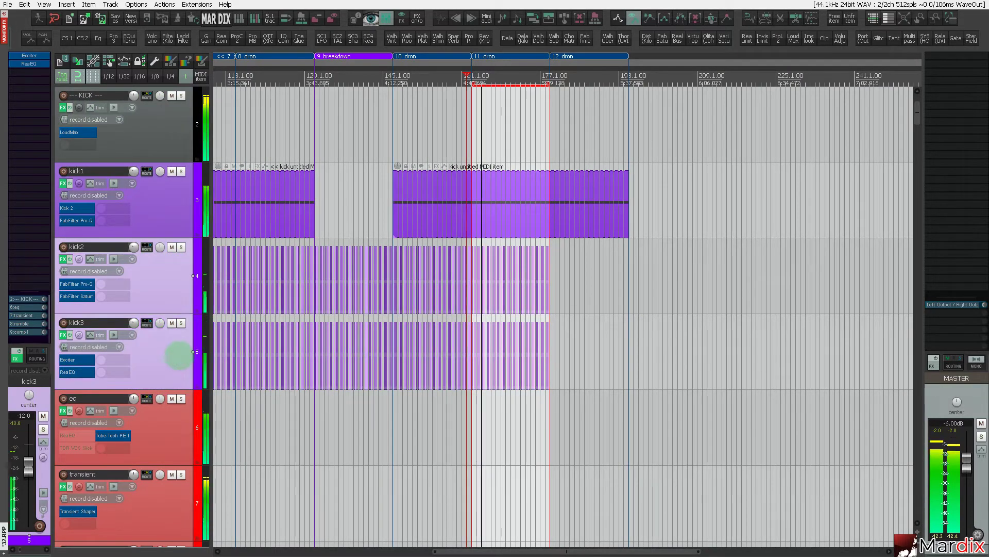
pyautogui.hotkey('ctrl', 'd')
pyautogui.scroll(4, 461, 129)
pyautogui.click(461, 130)
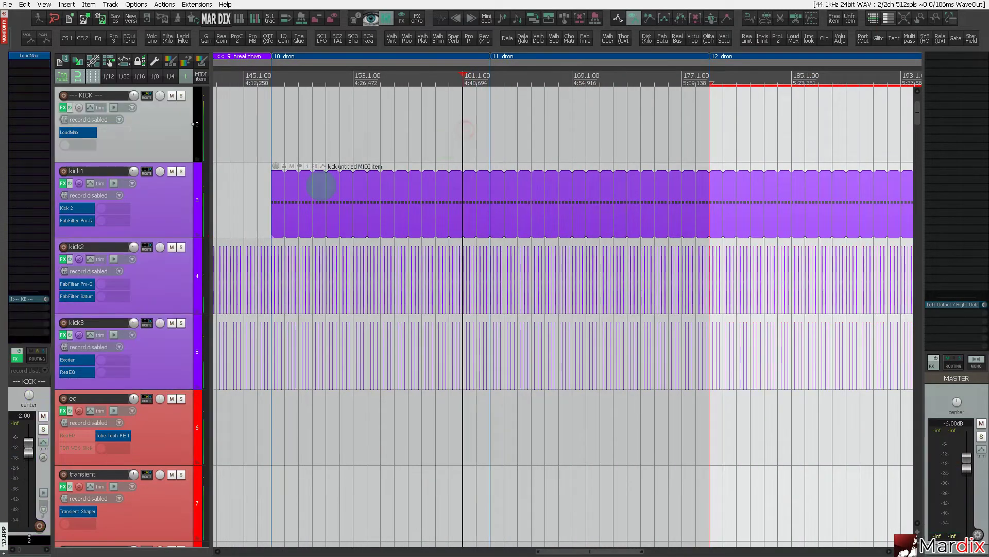
pyautogui.click(256, 135)
pyautogui.click(462, 128)
# Extend the sub, ba1 and ba2 MIDI items together from the end of 10 drop to the end of 12 drop.
pyautogui.scroll(-8, 166, 239)
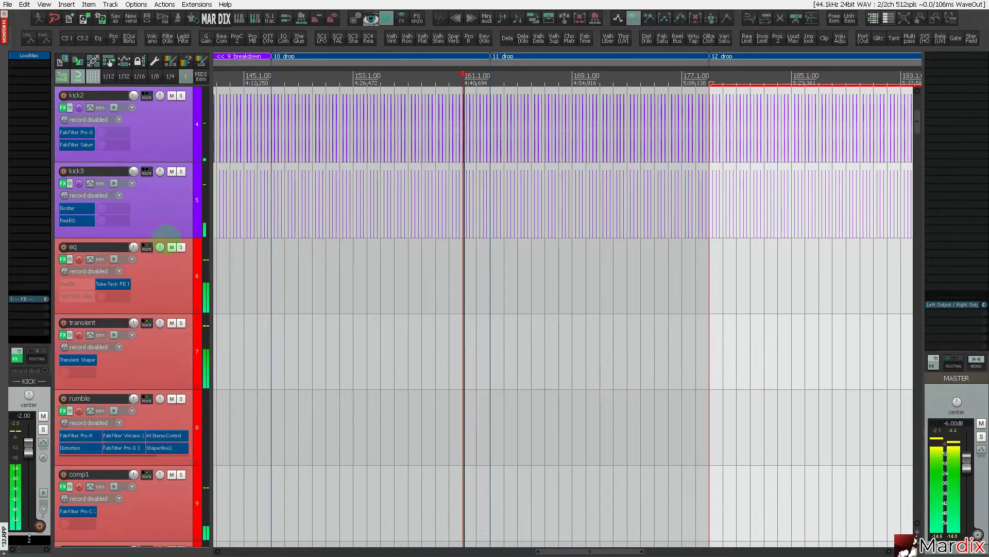
pyautogui.scroll(-1, 193, 303)
pyautogui.click(370, 303)
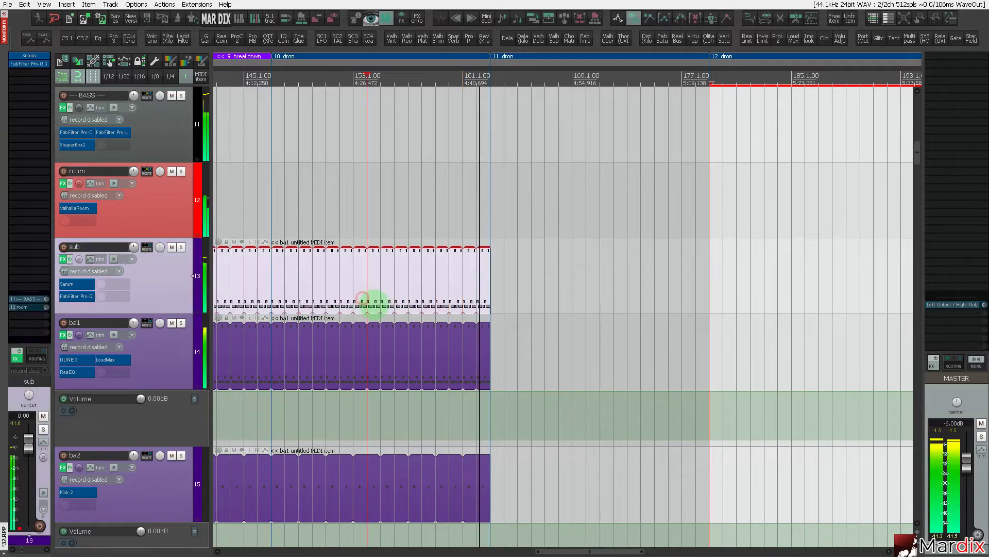
pyautogui.keyDown('ctrl'); pyautogui.click(403, 346); pyautogui.keyUp('ctrl')
pyautogui.keyDown('ctrl'); pyautogui.click(415, 457); pyautogui.keyUp('ctrl')
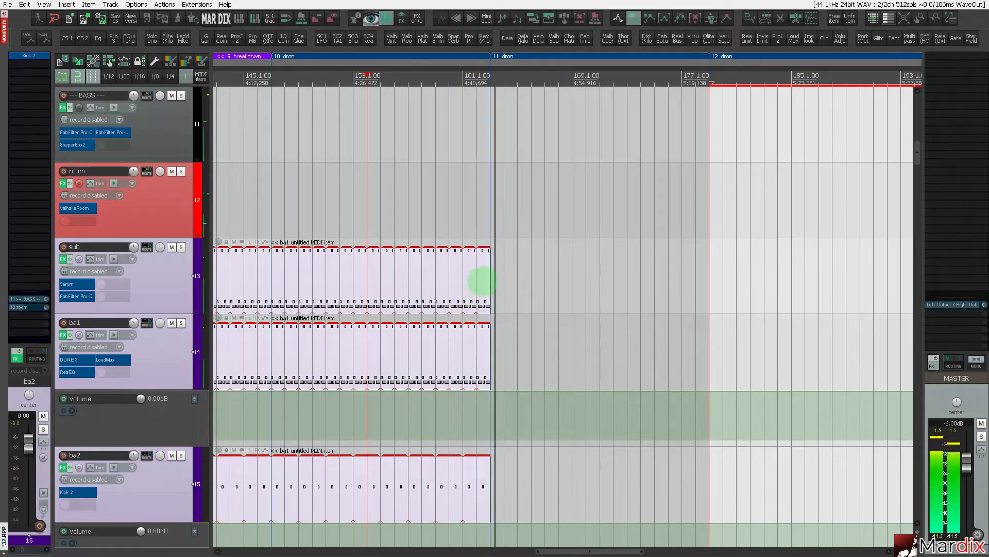
pyautogui.moveTo(488, 281); pyautogui.dragTo(723, 281)
pyautogui.scroll(-8, 723, 282)
pyautogui.scroll(-5, 135, 344)
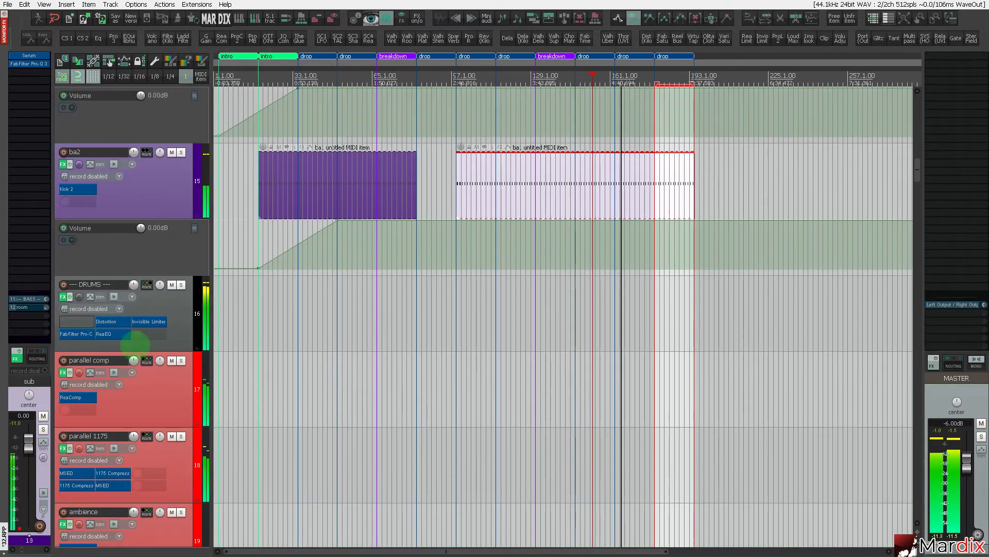
pyautogui.scroll(-10, 135, 344)
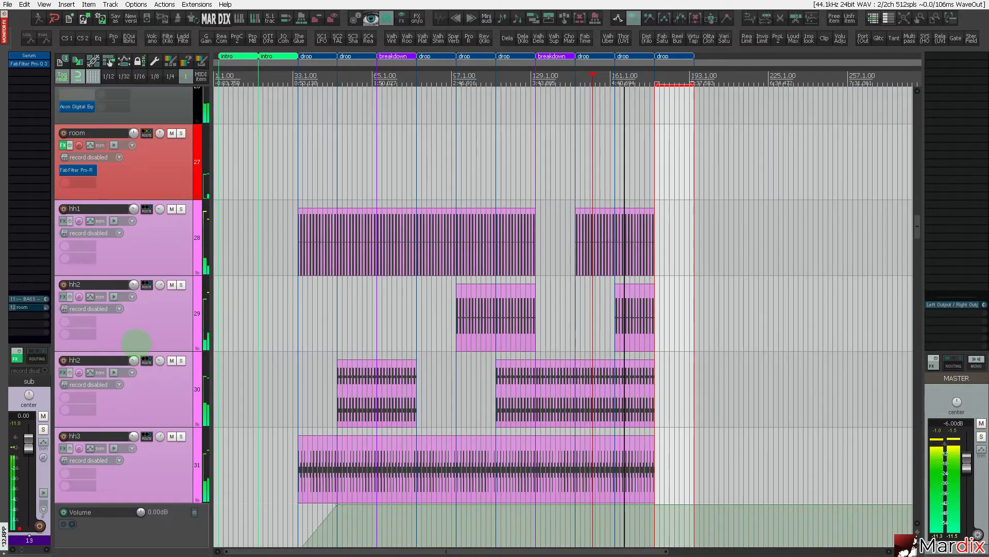
# Unmute the perc track 39 and extend its MIDI items from the end of 10 drop to the end of 12 drop.
pyautogui.scroll(4, 622, 305)
pyautogui.scroll(-6, 160, 308)
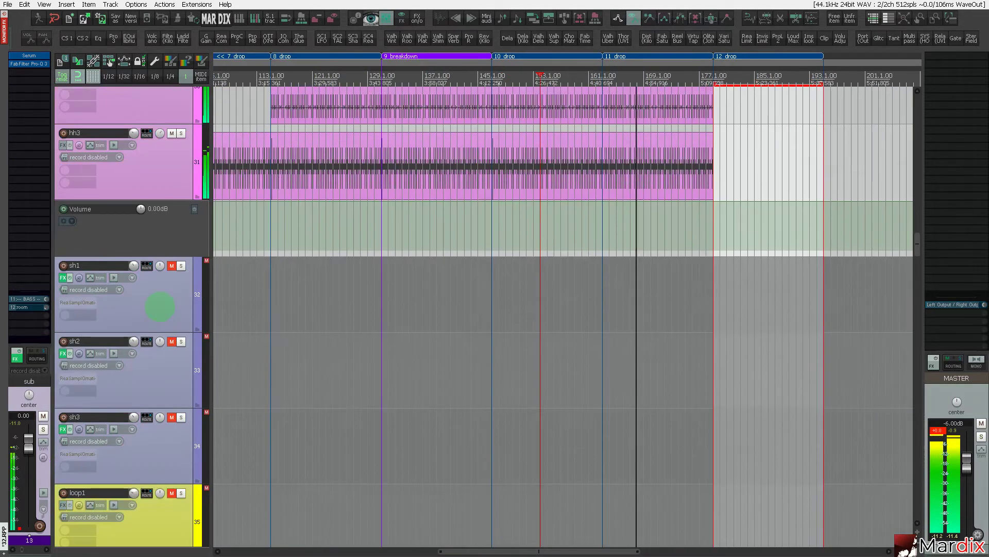
pyautogui.scroll(-3, 160, 306)
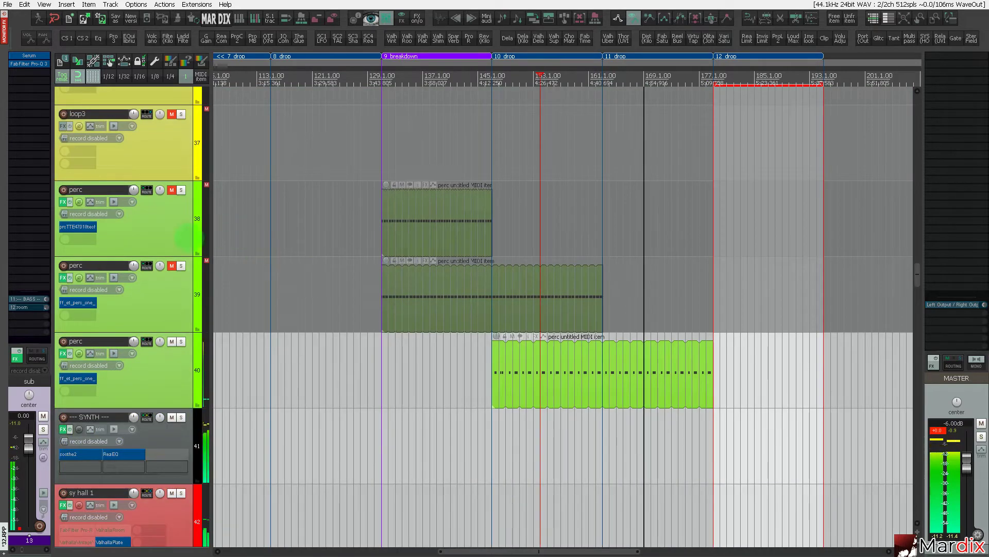
pyautogui.click(172, 265)
pyautogui.moveTo(593, 282); pyautogui.dragTo(822, 299)
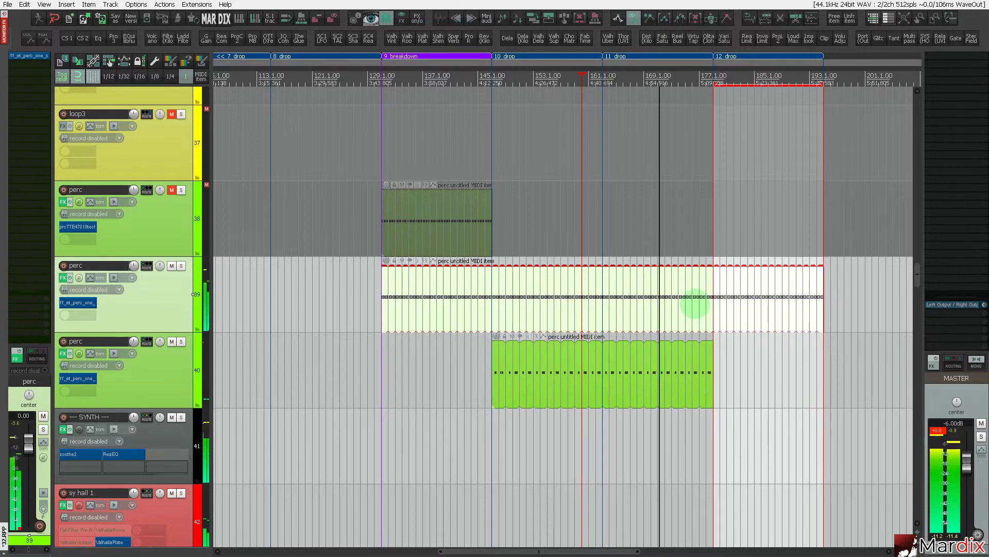
# Switch the sampler on perc track 39 to ff_et_perc_one_shot_resistance.wav with the sample start at 0.00 s.
pyautogui.click(149, 293)
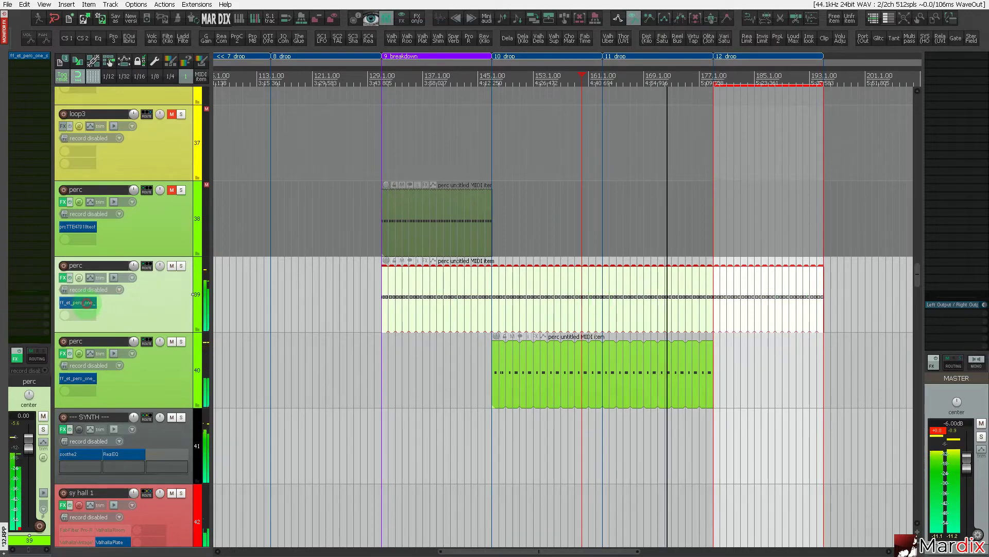
pyautogui.click(80, 303)
pyautogui.click(449, 261)
pyautogui.click(450, 261)
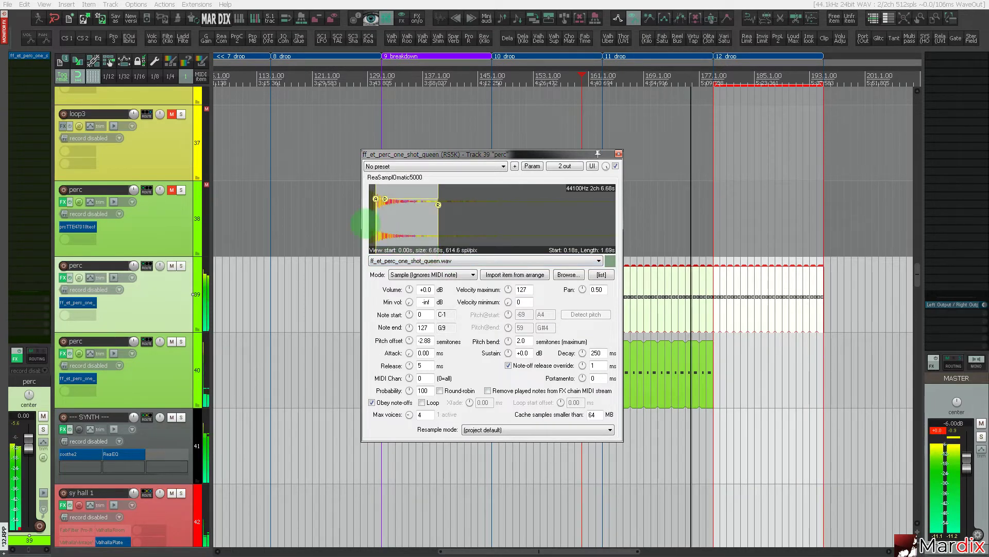
pyautogui.moveTo(375, 223); pyautogui.dragTo(369, 222)
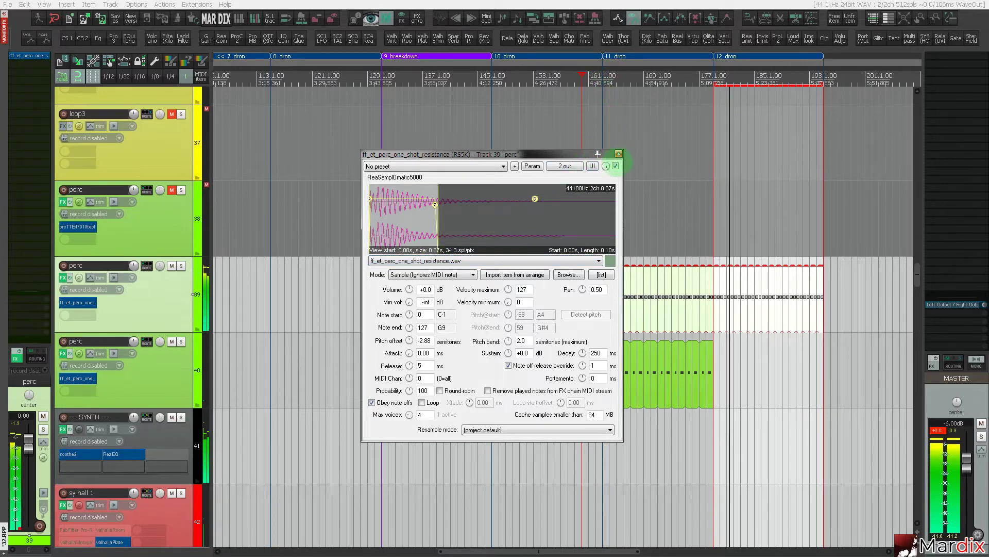
pyautogui.click(619, 153)
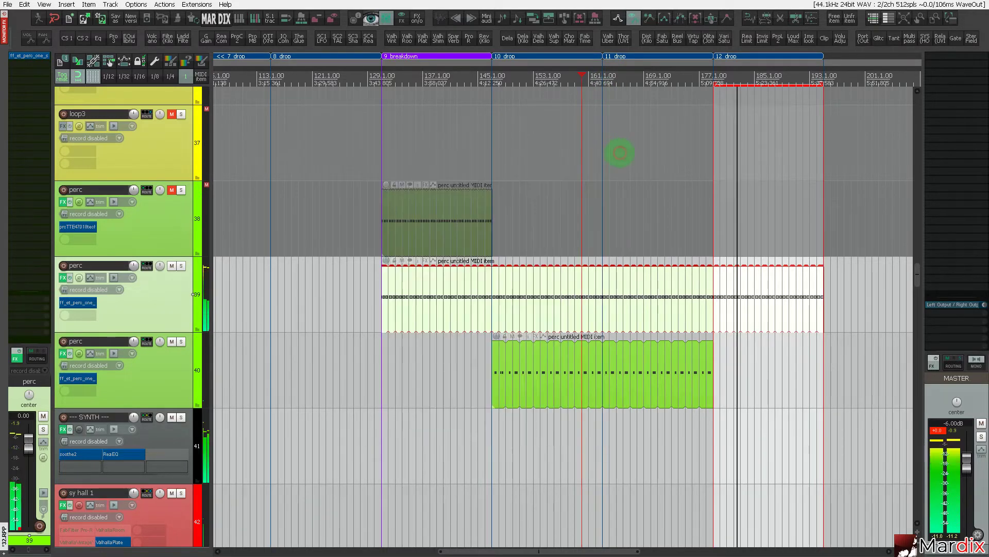
# Play from just before 10 drop and listen to perc tracks 39 and 40 in the mix.
pyautogui.click(492, 83)
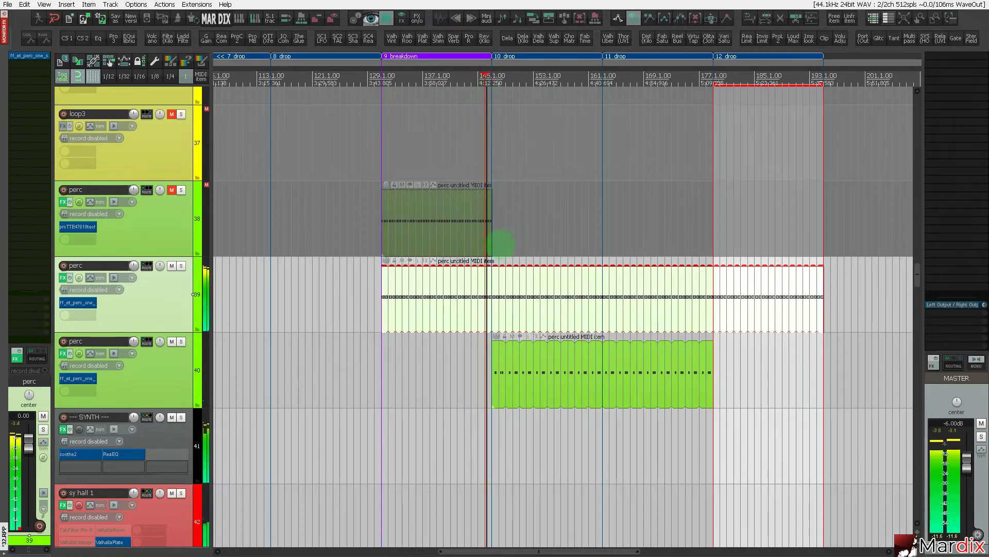
pyautogui.click(166, 356)
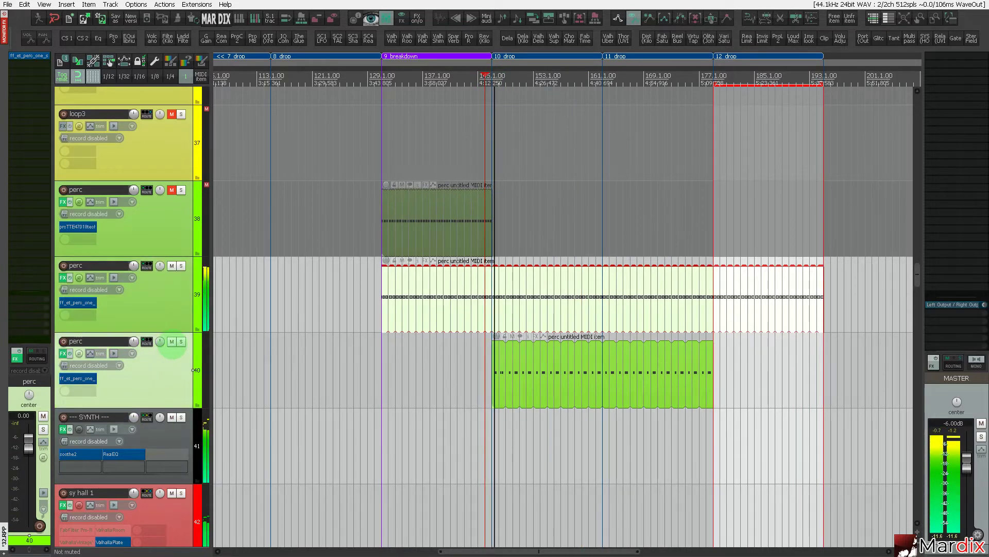
pyautogui.click(171, 306)
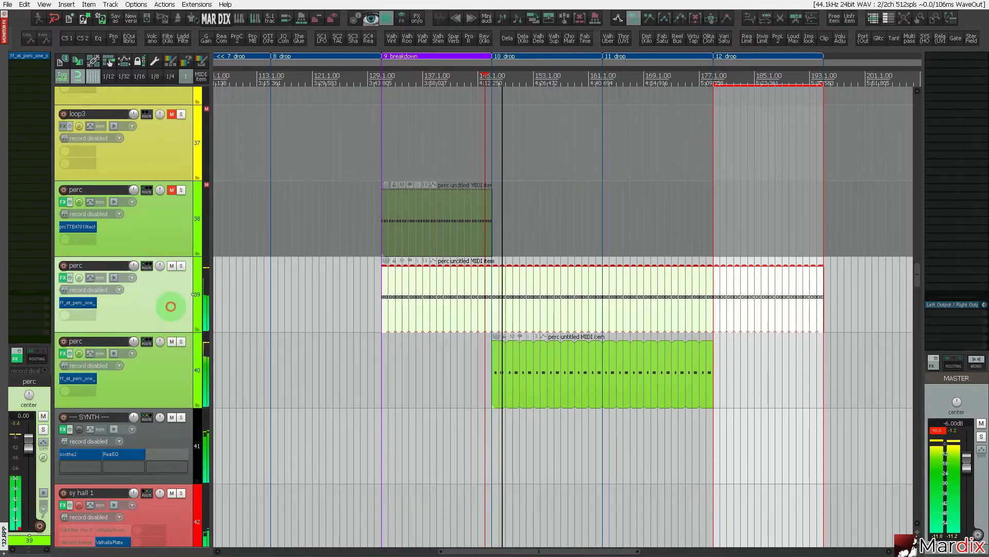
pyautogui.scroll(-4, 171, 306)
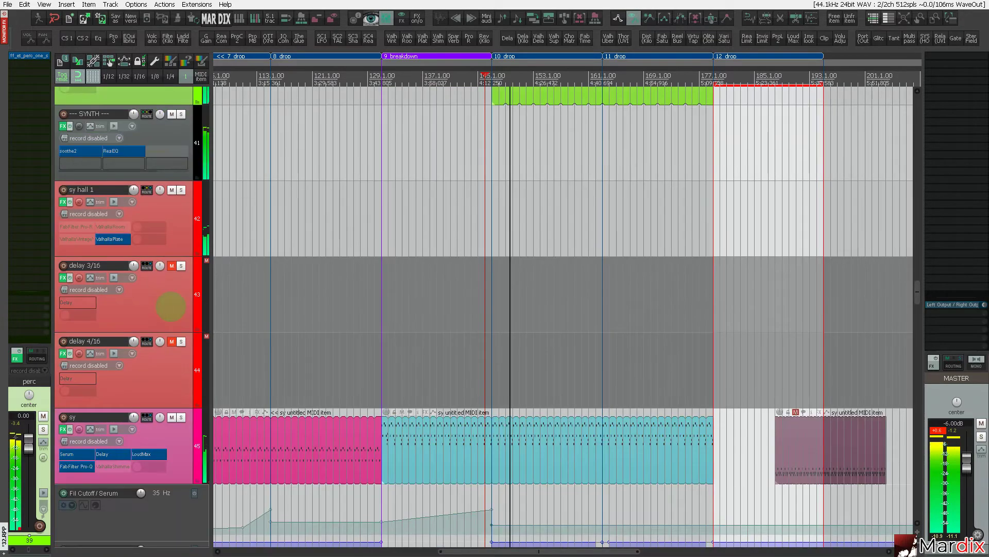
pyautogui.scroll(8, 170, 306)
pyautogui.scroll(-4, 170, 306)
pyautogui.click(169, 306)
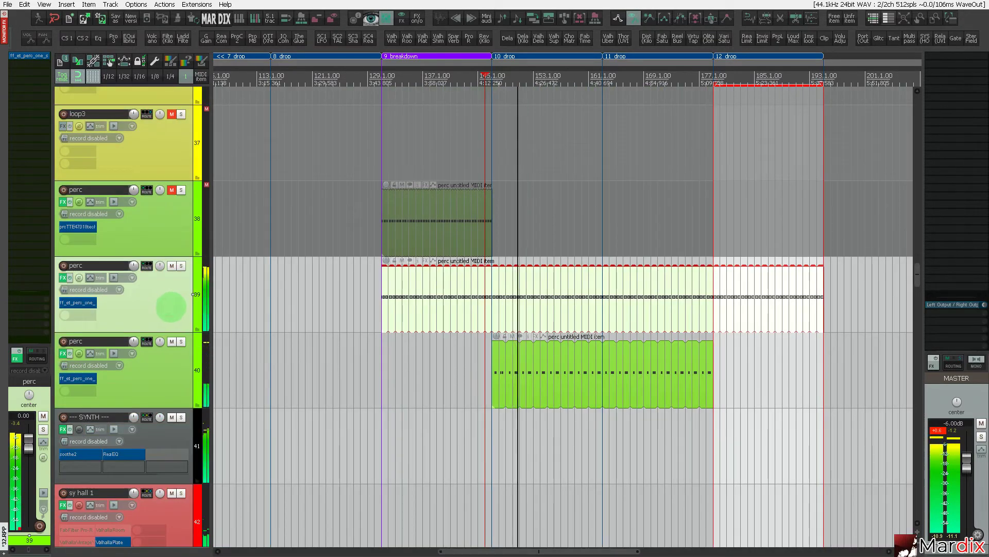
# Load ff_et_perc_one_shot_traveller.wav in track 39's sampler with pitch offset 0.00 and sample start at about 0.15 s.
pyautogui.click(78, 303)
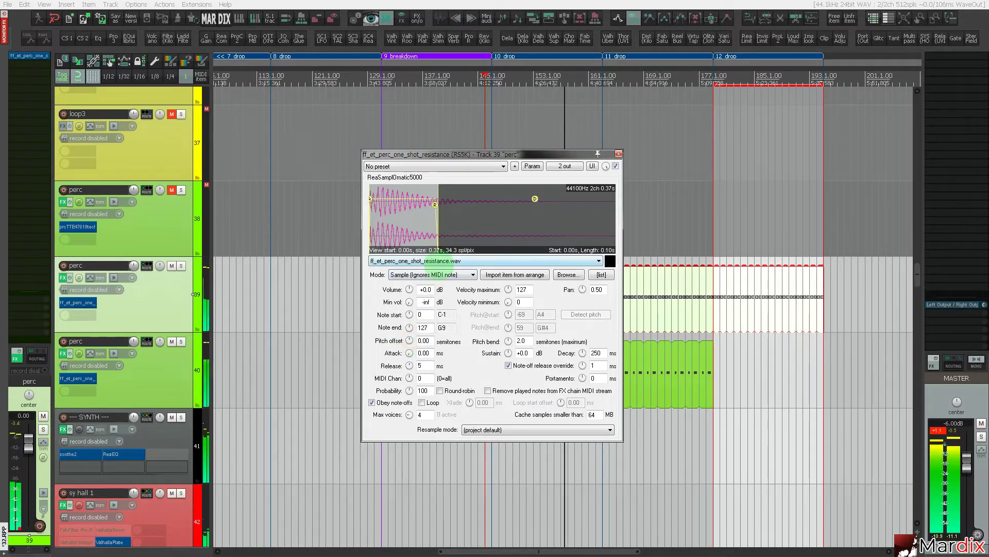
pyautogui.scroll(-1, 446, 260)
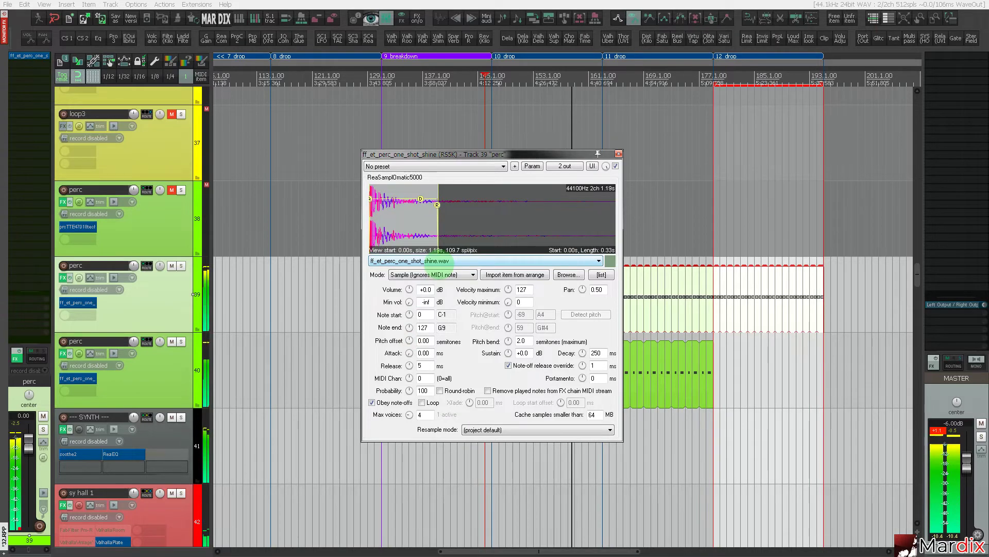
pyautogui.scroll(-1, 445, 261)
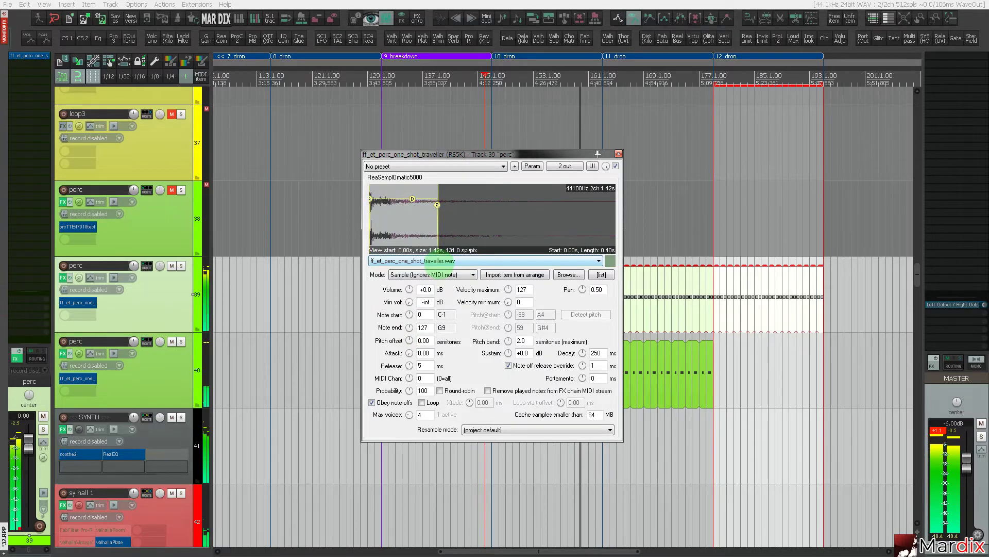
pyautogui.moveTo(371, 237); pyautogui.dragTo(399, 237)
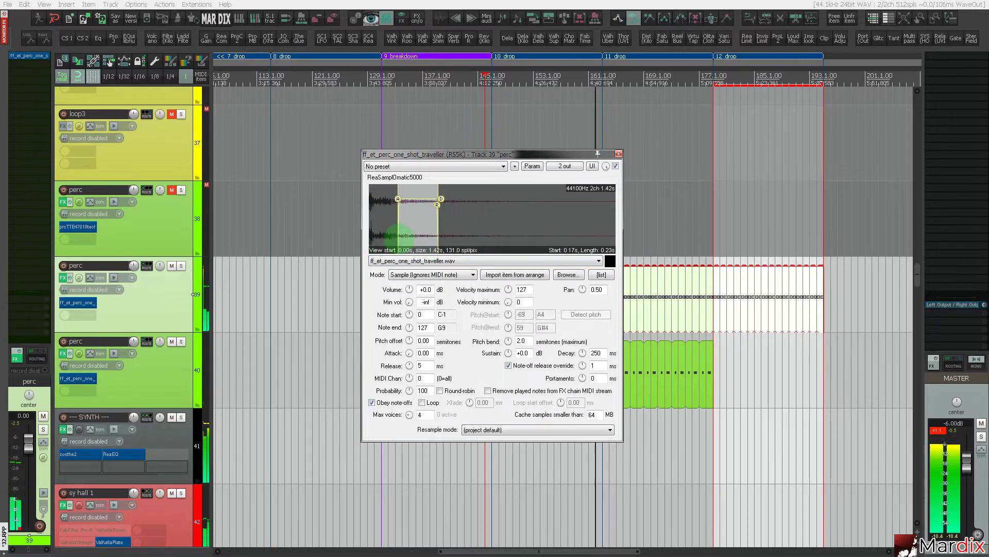
pyautogui.click(467, 196)
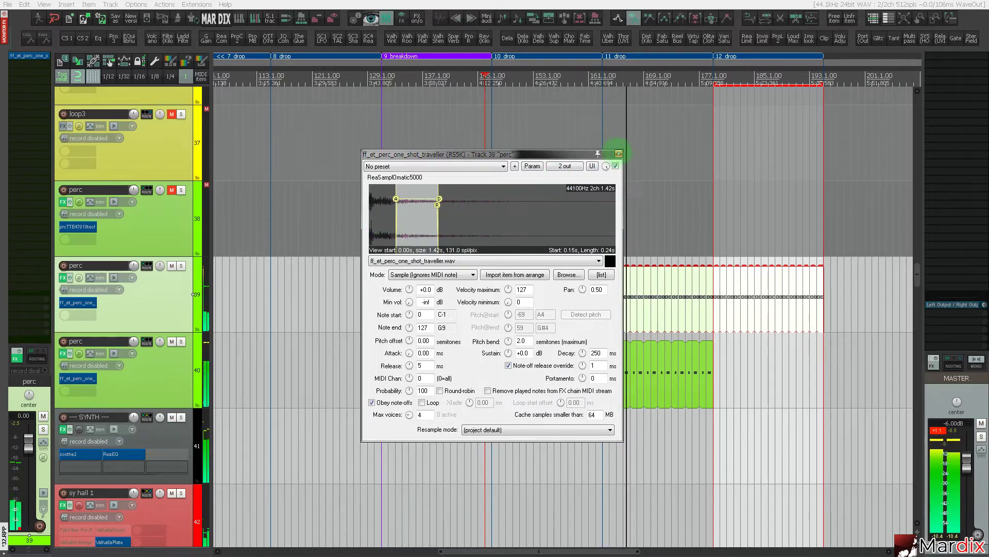
pyautogui.click(619, 154)
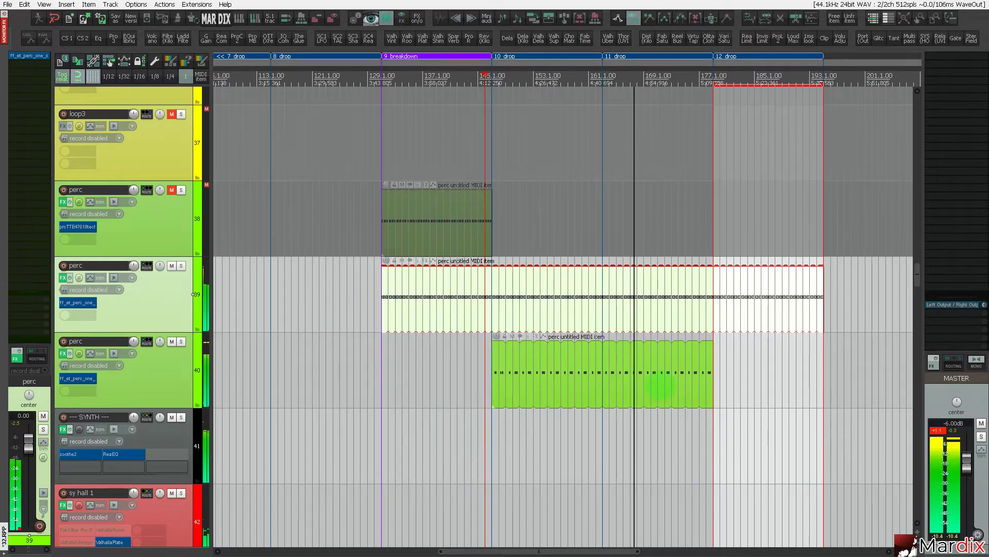
# Extend the perc MIDI items on track 40 by 16 bars through 12 drop.
pyautogui.click(665, 384)
pyautogui.moveTo(713, 380); pyautogui.dragTo(820, 386)
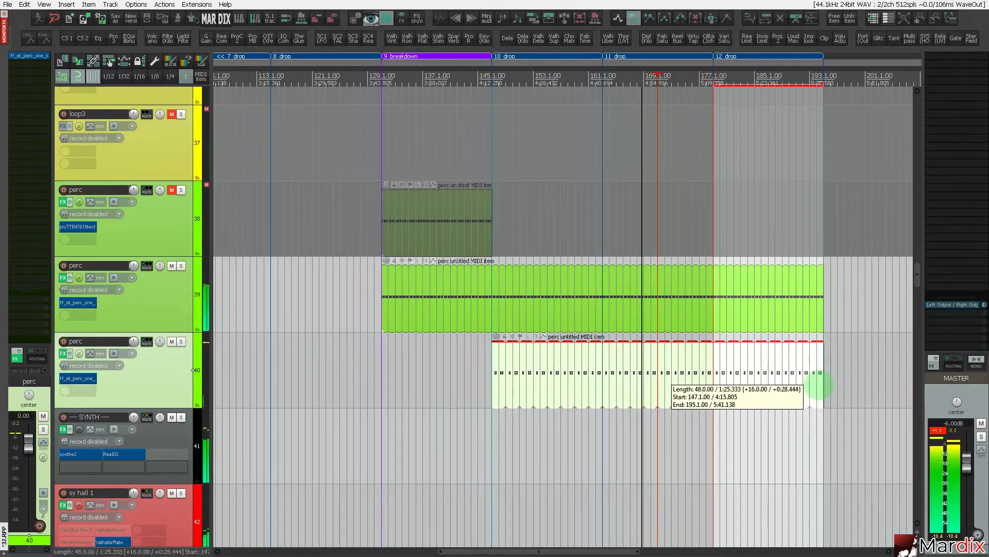
# Move the muted sy MIDI item on track 45 out of the arrangement to about bar 237.
pyautogui.scroll(-10, 169, 347)
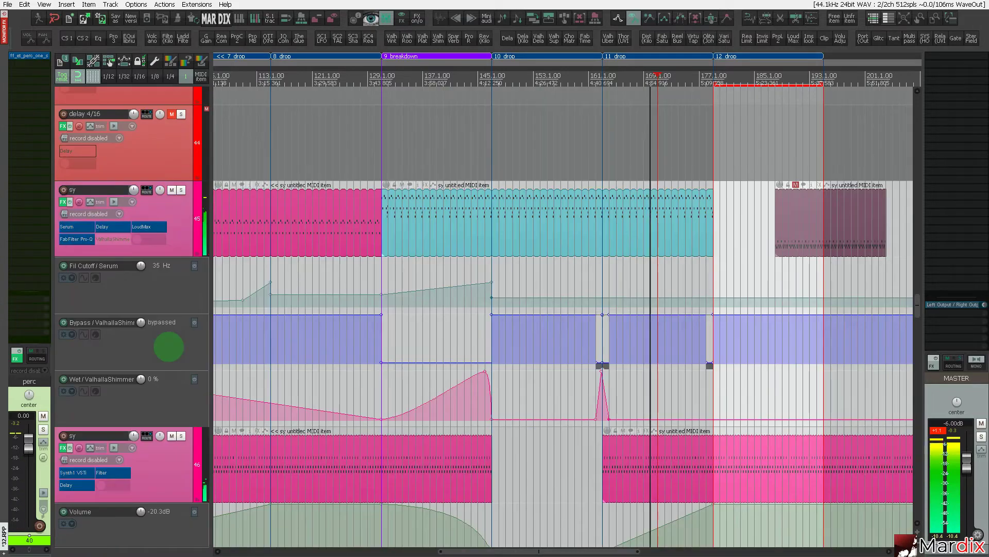
pyautogui.scroll(-3, 168, 346)
pyautogui.scroll(3, 165, 343)
pyautogui.click(847, 210)
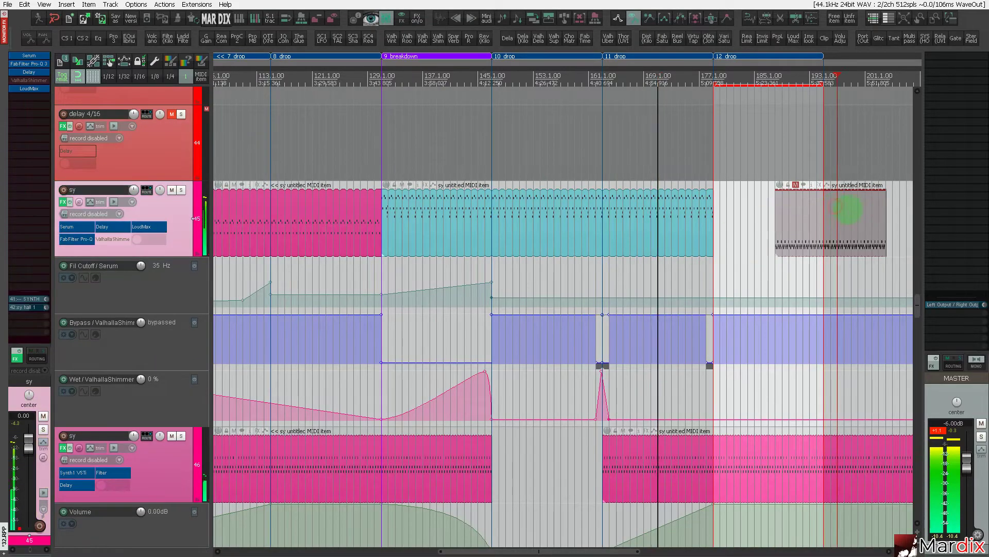
pyautogui.moveTo(848, 210); pyautogui.dragTo(780, 222)
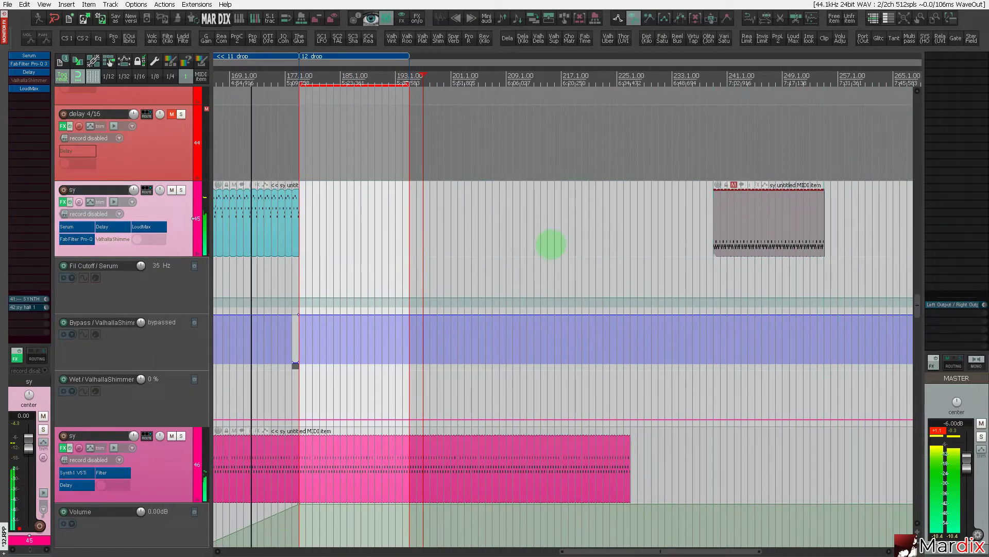
# Extend the active sy MIDI items on track 45 from the end of 11 drop to the end of 12 drop.
pyautogui.scroll(-1, 550, 244)
pyautogui.scroll(3, 283, 282)
pyautogui.click(444, 226)
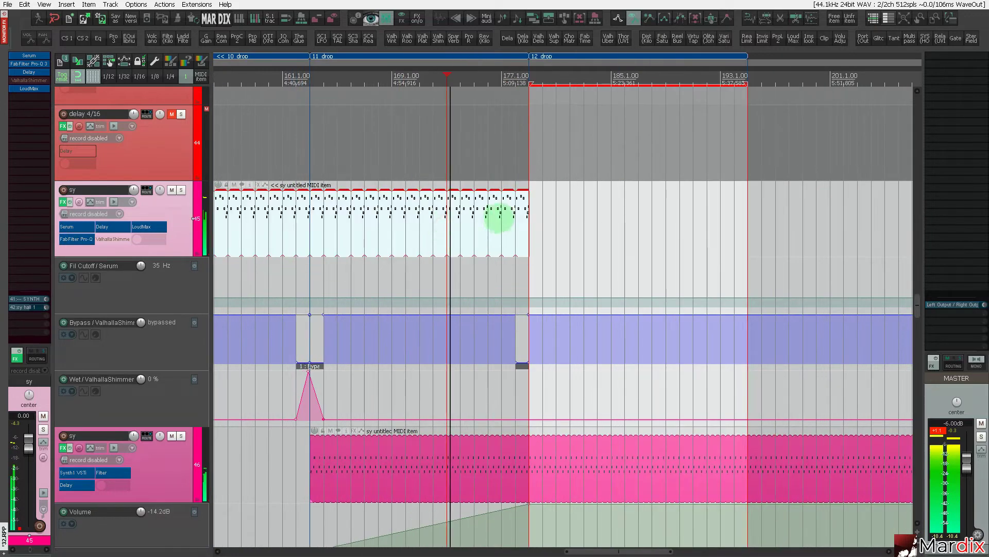
pyautogui.moveTo(528, 227); pyautogui.dragTo(744, 227)
# Extend the sy MIDI items on track 47 from the end of 11 drop to the end of 12 drop.
pyautogui.scroll(-1, 365, 257)
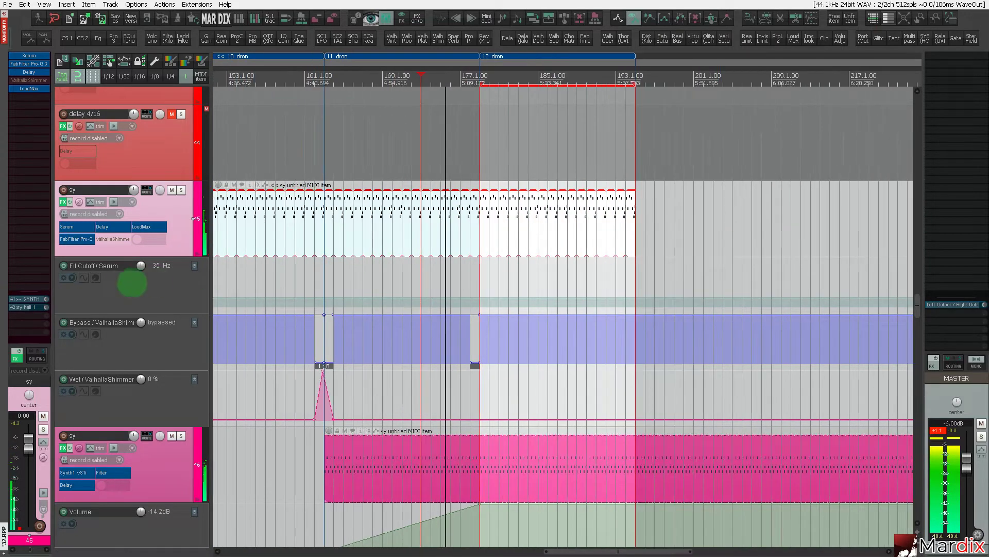
pyautogui.scroll(-5, 128, 281)
pyautogui.click(372, 340)
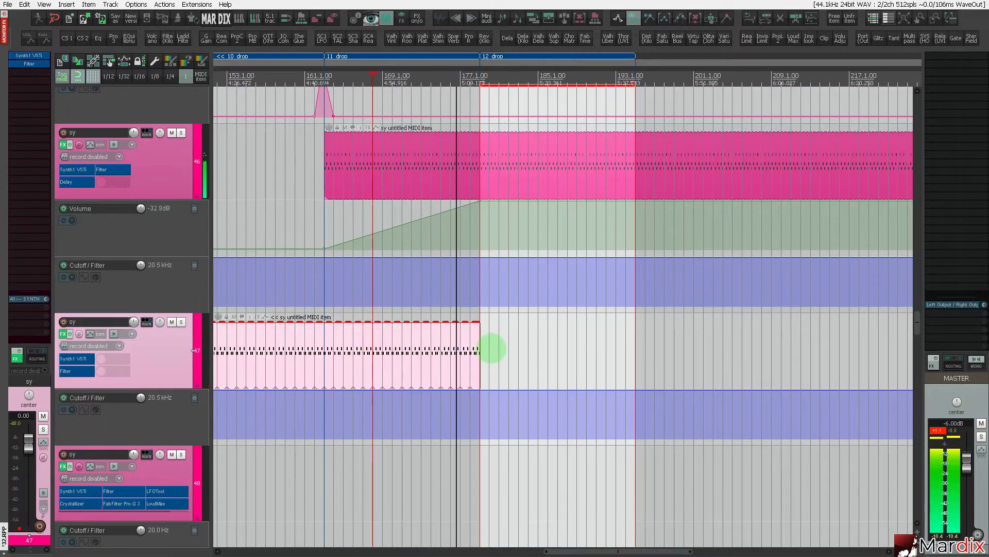
pyautogui.moveTo(482, 350); pyautogui.dragTo(636, 354)
# Check the sy part on track 52 and play the arrangement from just before 10 drop.
pyautogui.scroll(-5, 136, 345)
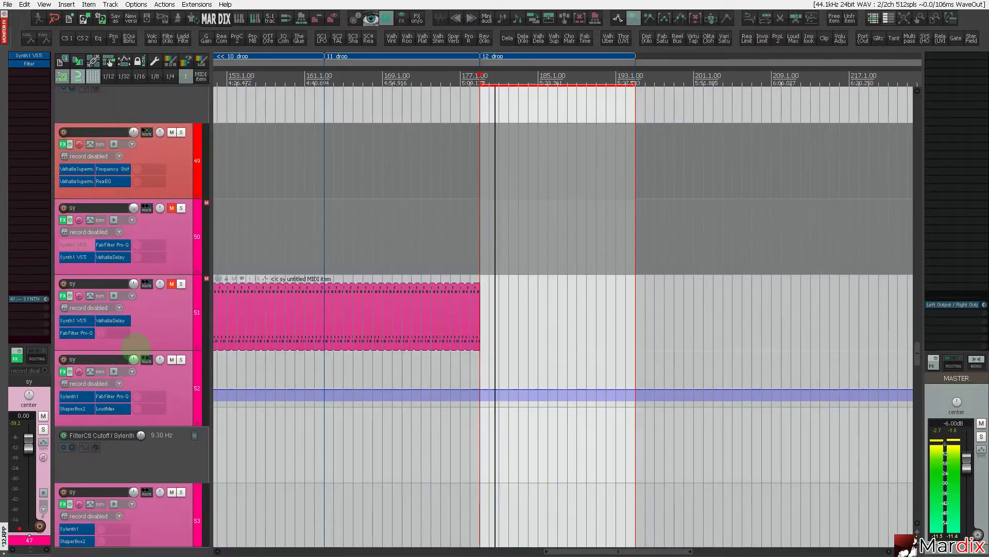
pyautogui.click(421, 383)
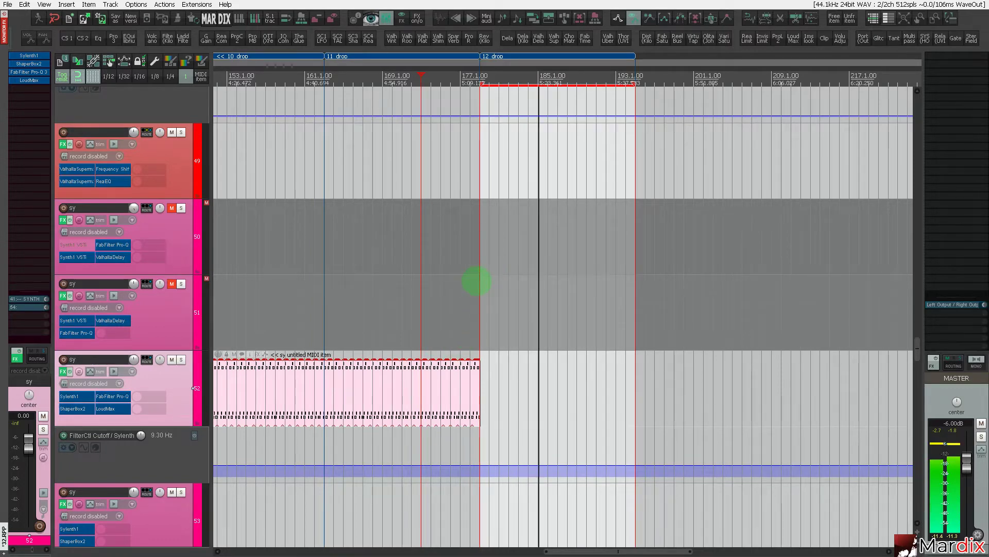
pyautogui.scroll(-2, 477, 281)
pyautogui.click(245, 163)
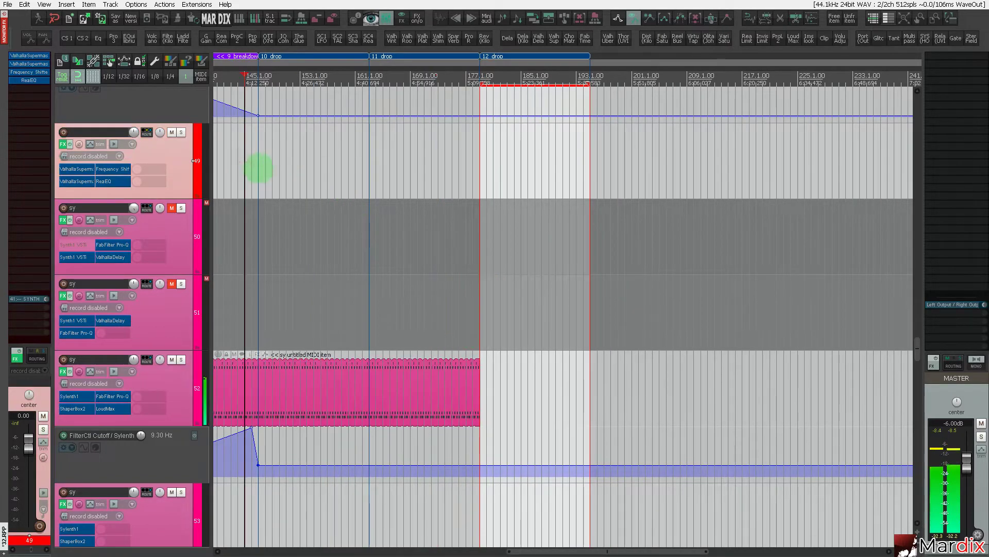
# Examine the Pro-C 2 compressor and Distortion settings in the DRUMS track's effects chain.
pyautogui.hotkey('ctrl', 'pagedown')
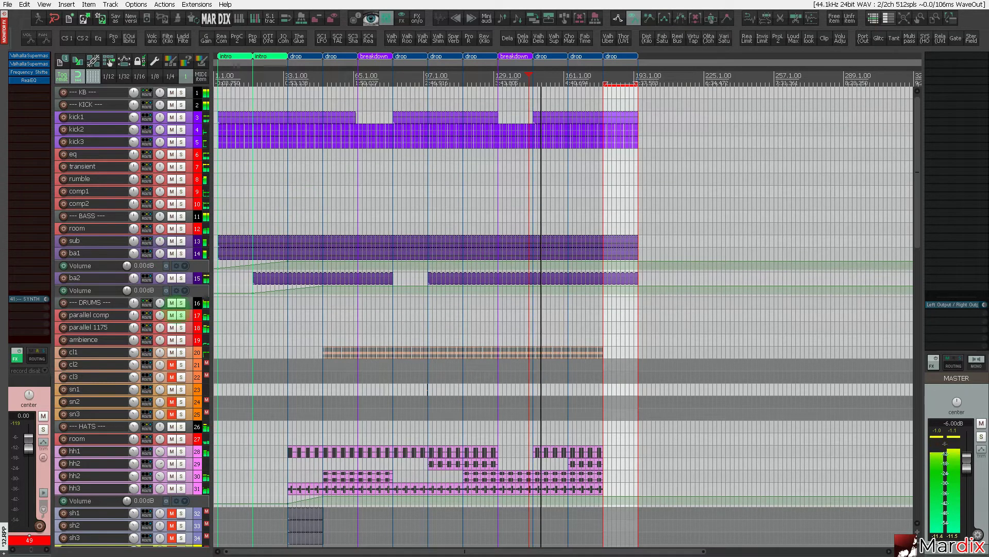
pyautogui.click(189, 303)
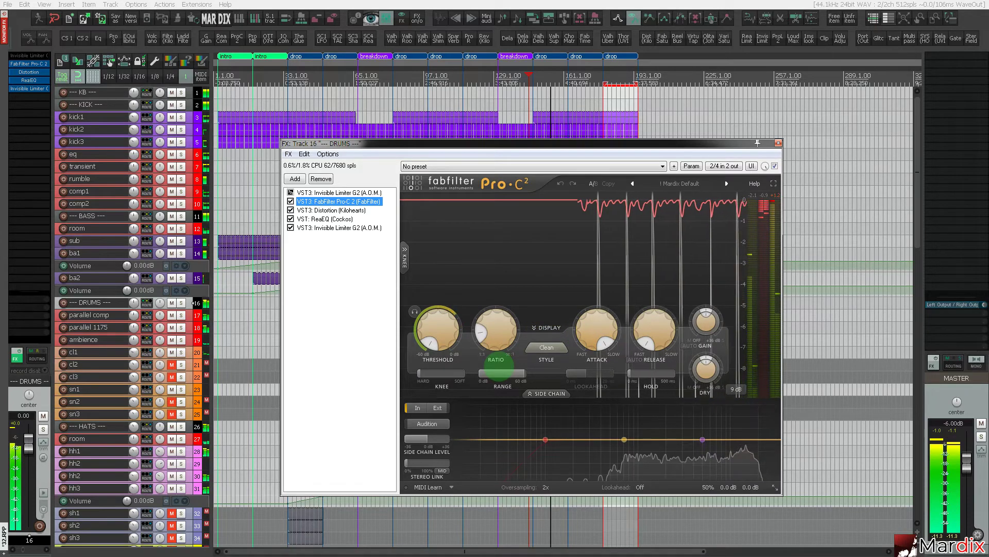
pyautogui.click(335, 210)
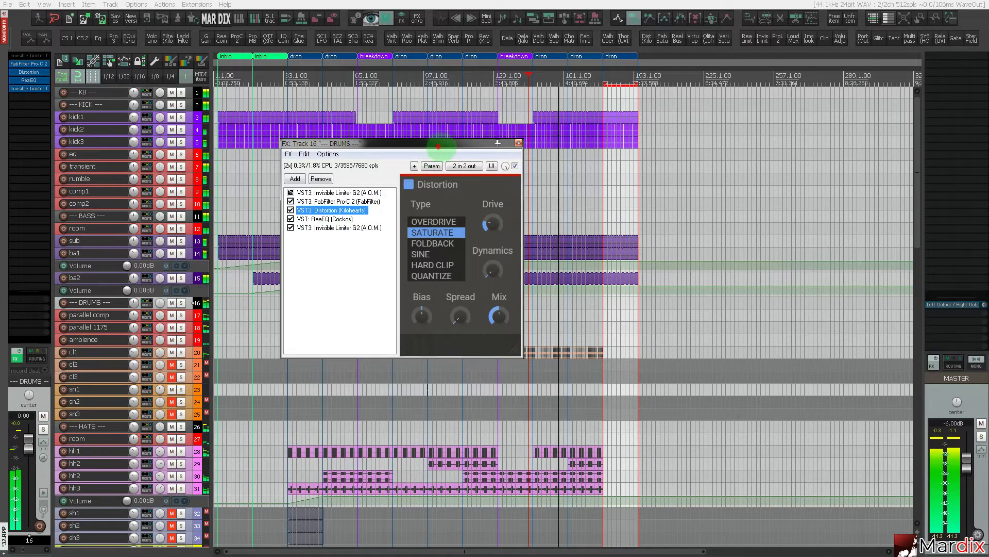
pyautogui.moveTo(447, 144); pyautogui.dragTo(474, 164)
pyautogui.click(546, 162)
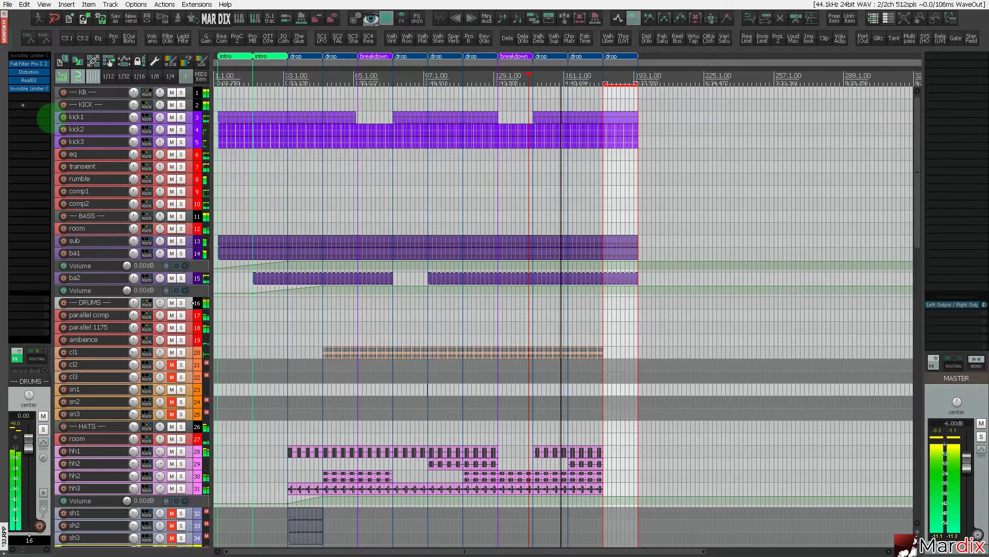
# Save the project and set the type of the DRUMS track's Distortion to Saturate.
pyautogui.click(29, 72)
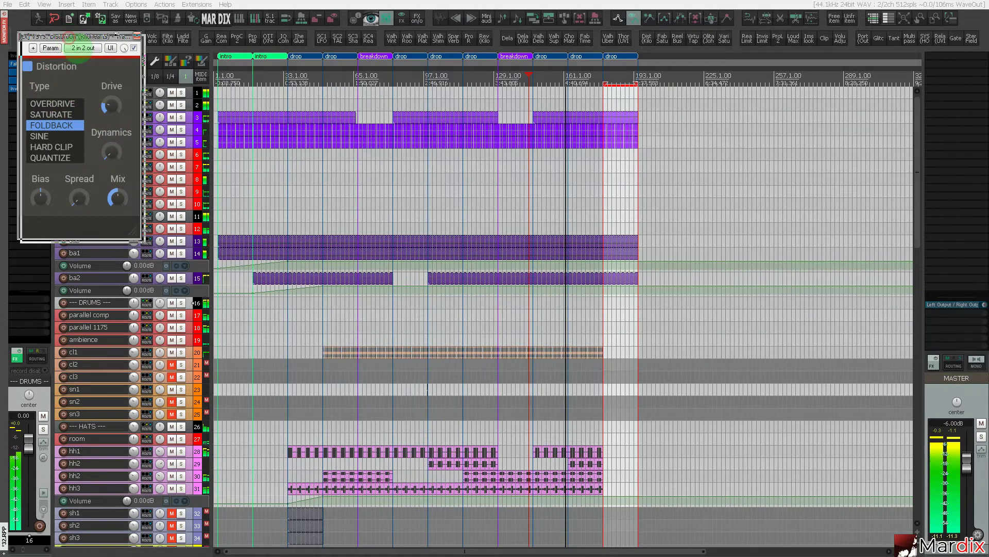
pyautogui.moveTo(117, 36); pyautogui.dragTo(322, 153)
pyautogui.hotkey('alt', 'f')
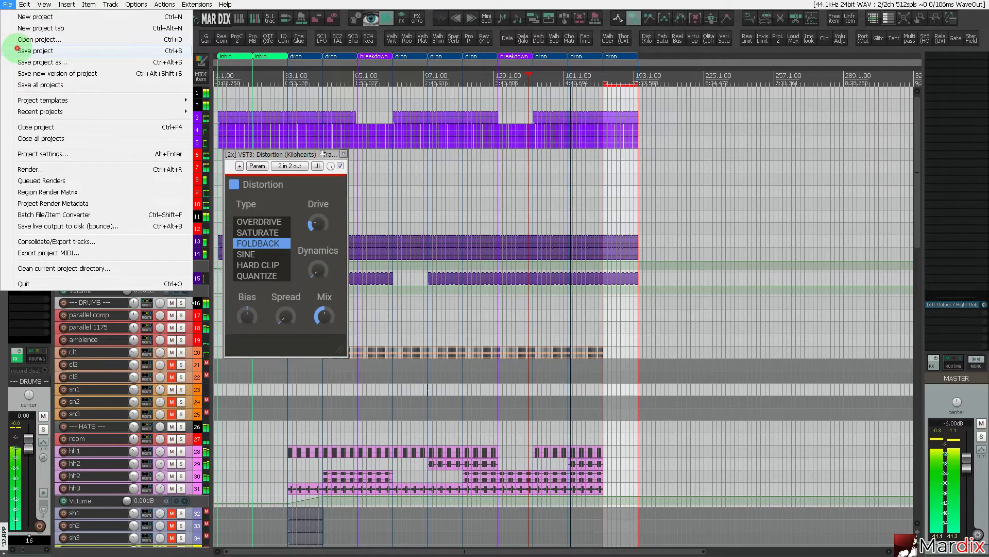
pyautogui.click(17, 49)
pyautogui.click(263, 233)
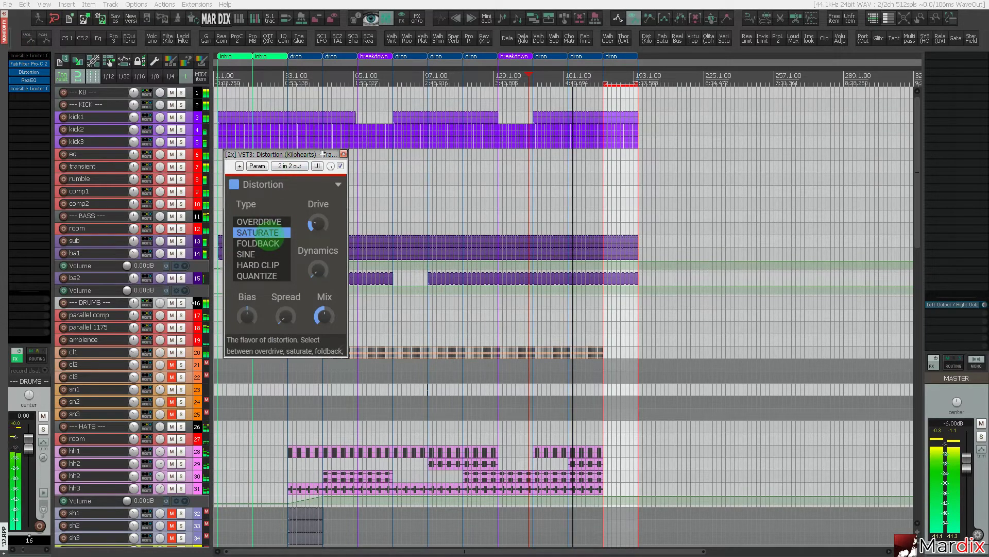
# Compare the Saturate and Foldback types of the DRUMS track's Distortion, choose Foldback and close the effect.
pyautogui.click(277, 244)
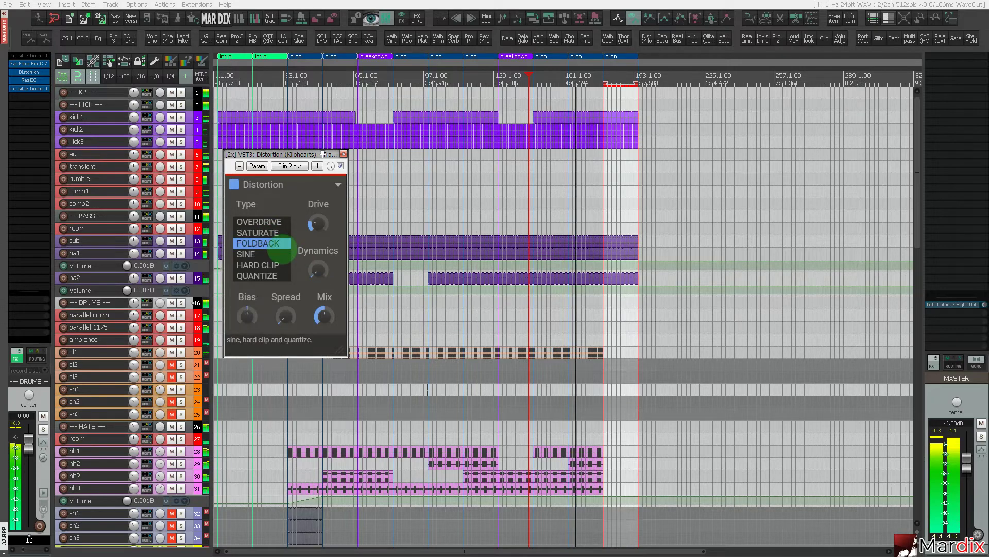
pyautogui.click(274, 254)
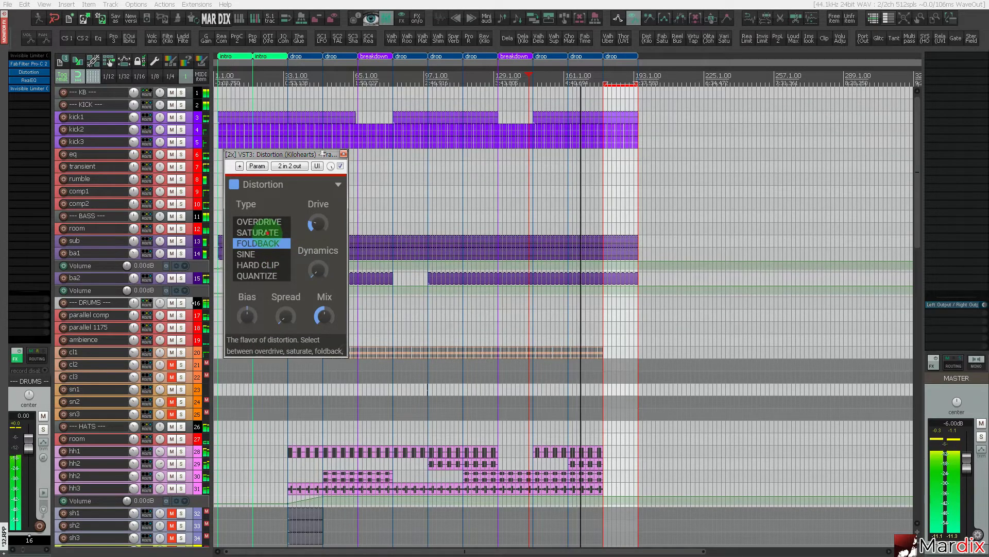
pyautogui.click(277, 243)
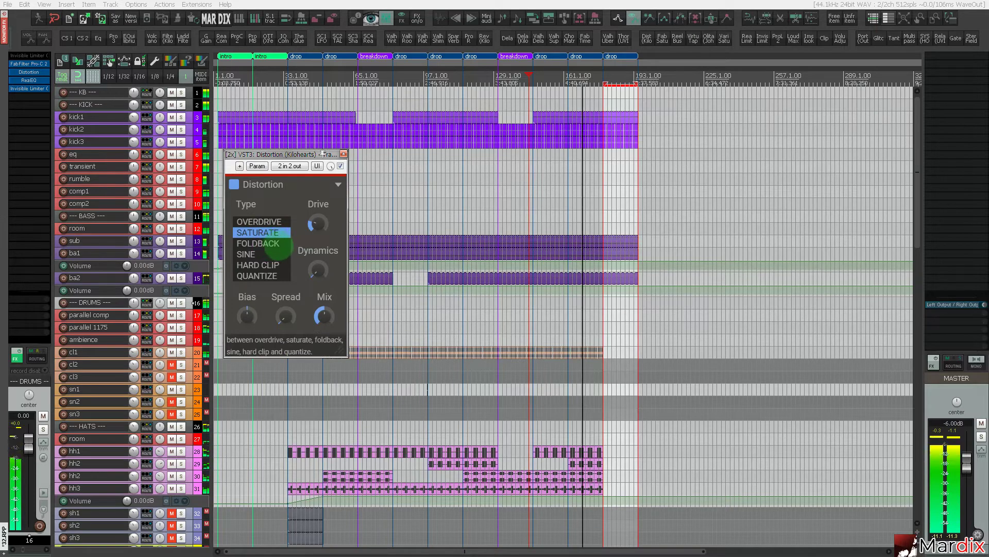
pyautogui.click(324, 315)
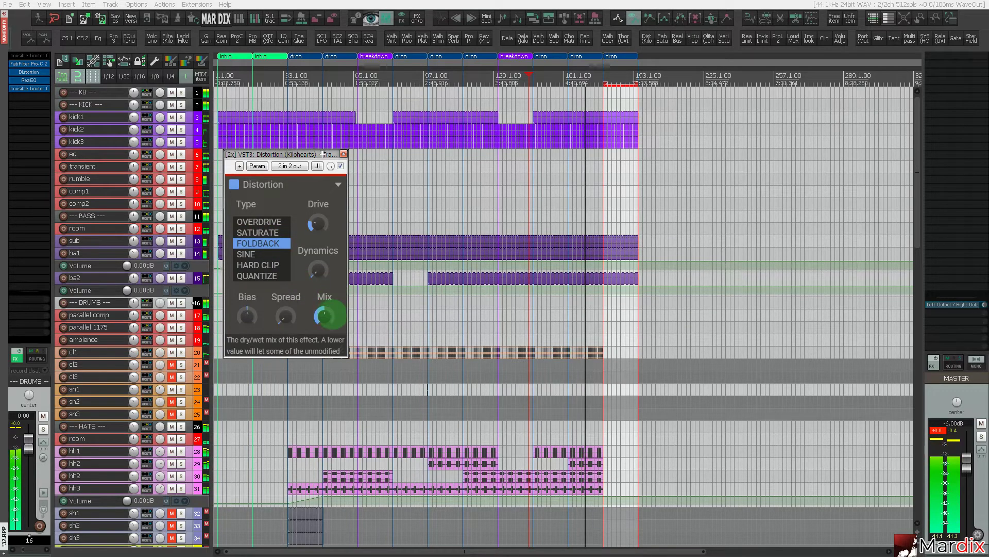
pyautogui.click(276, 248)
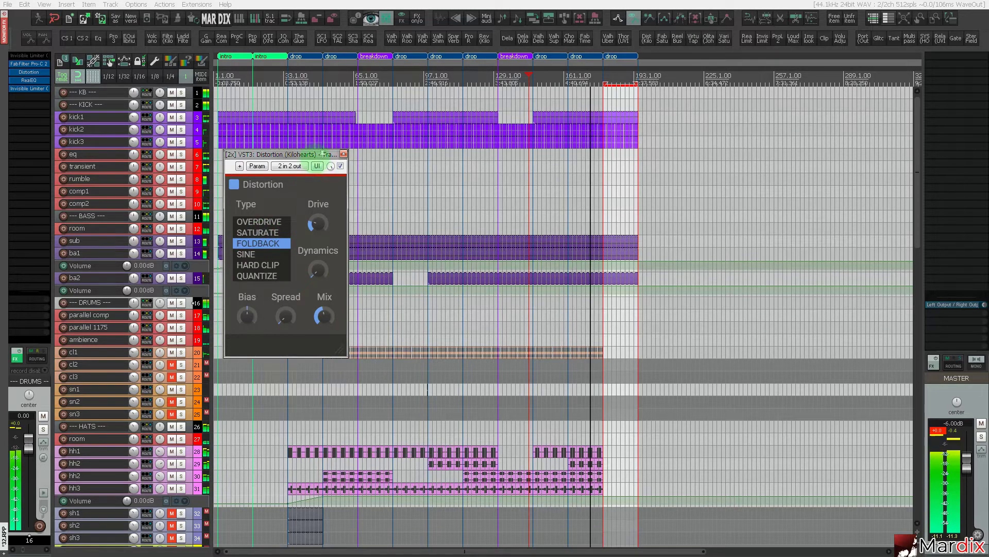
pyautogui.moveTo(323, 154); pyautogui.dragTo(341, 167)
pyautogui.click(363, 166)
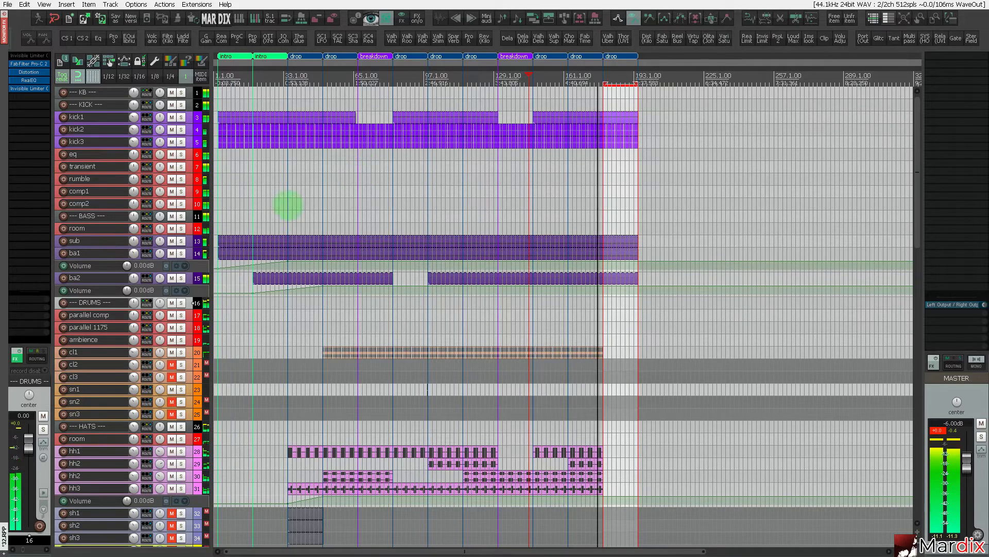
# Check the parallel comp and parallel 1175 tracks and play the arrangement from within 6 drop.
pyautogui.scroll(-3, 100, 274)
pyautogui.click(190, 265)
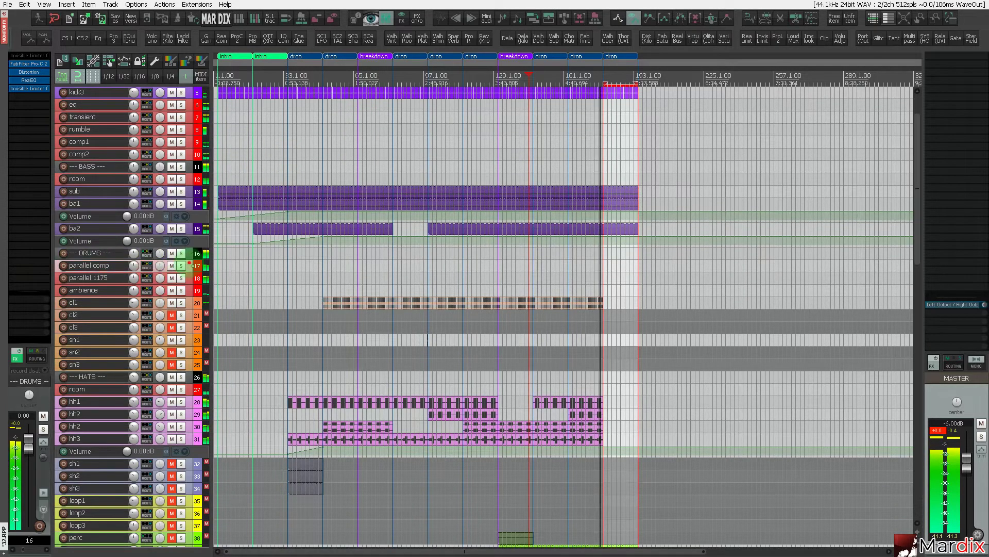
pyautogui.scroll(-2, 190, 265)
pyautogui.click(193, 253)
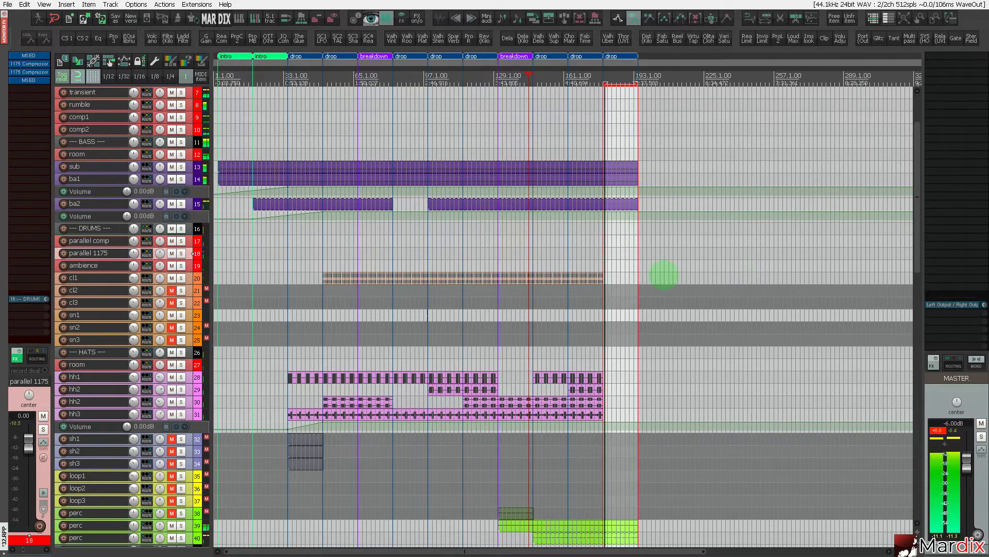
pyautogui.scroll(2, 528, 256)
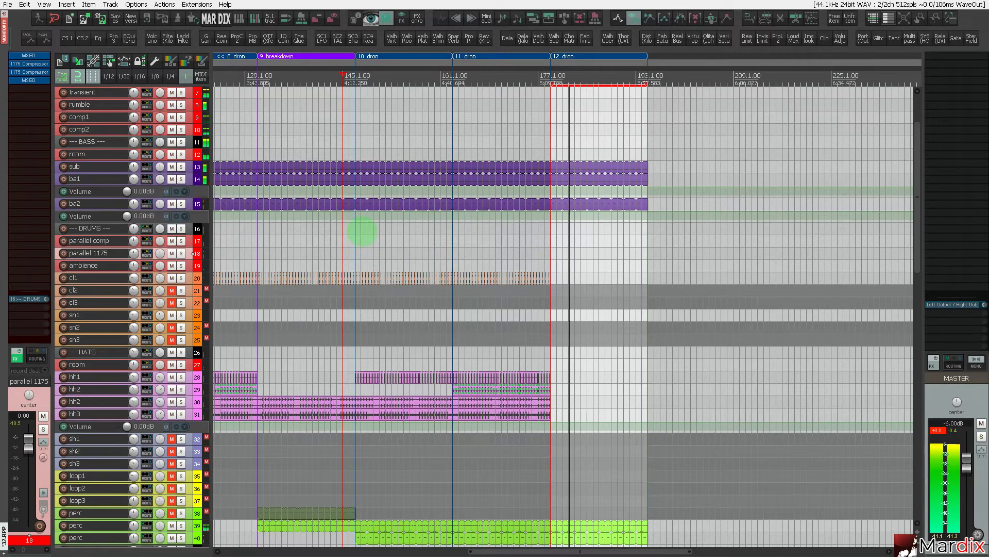
pyautogui.scroll(-2, 382, 231)
pyautogui.click(304, 125)
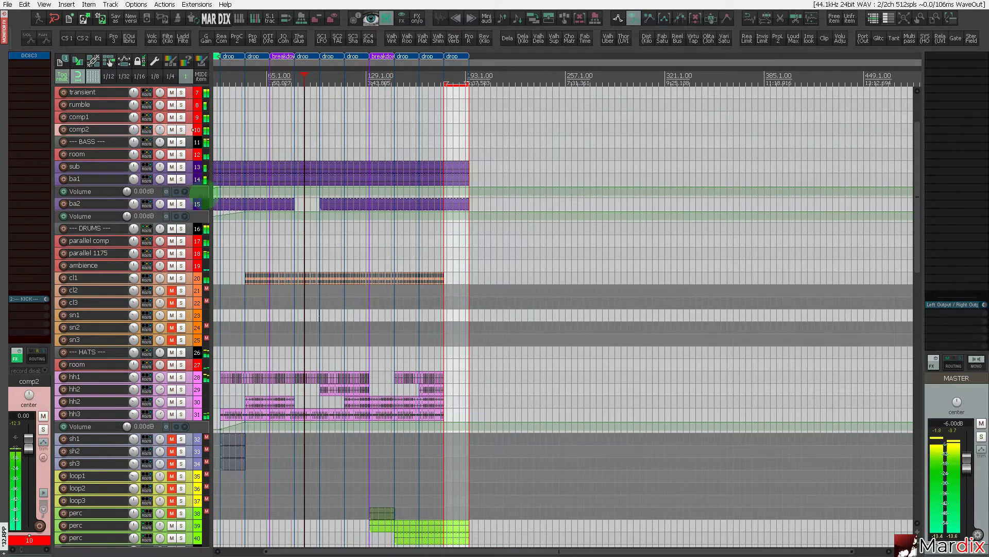
pyautogui.scroll(2, 205, 195)
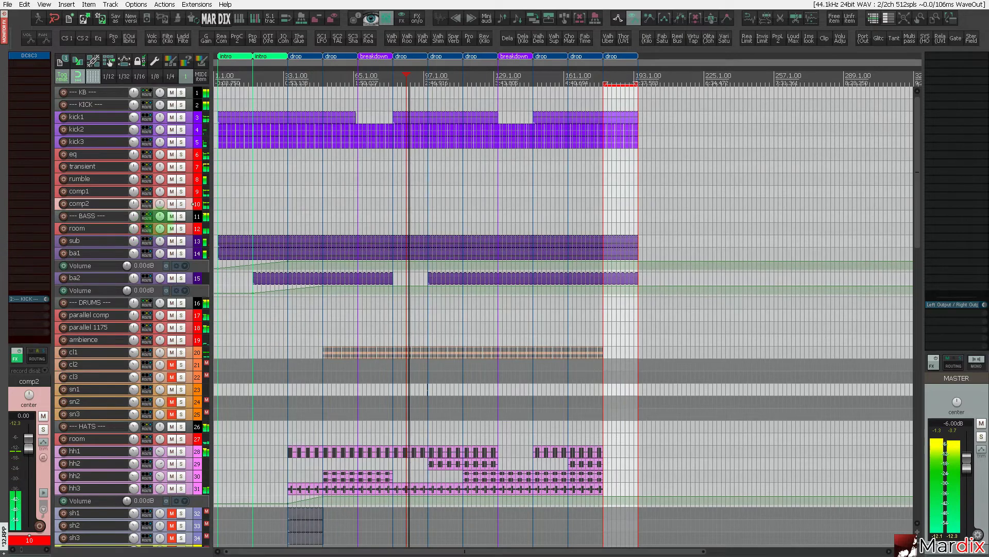
# Look through the arrangement's tracks from the kicks down to the synths, pads and fills during playback.
pyautogui.scroll(-7, 564, 317)
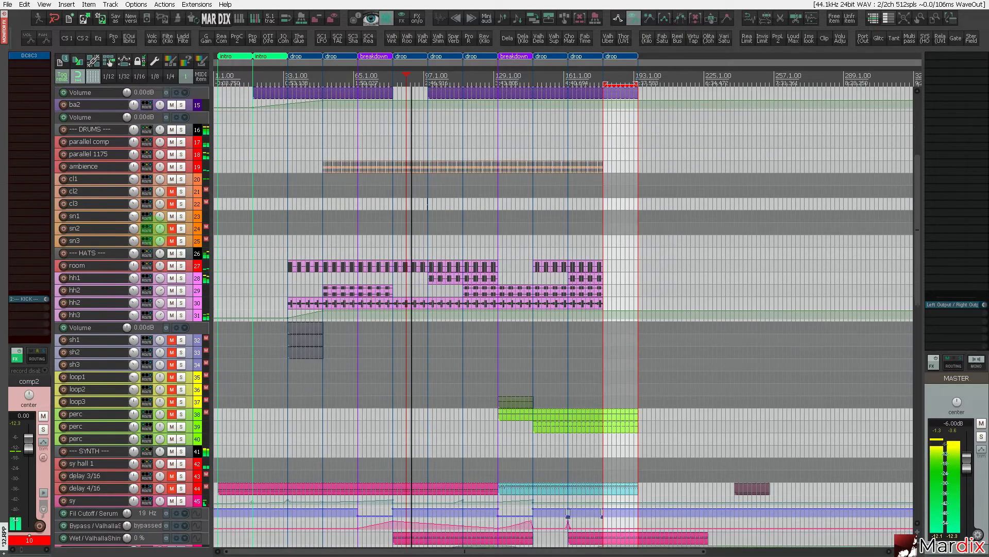
pyautogui.scroll(-4, 563, 317)
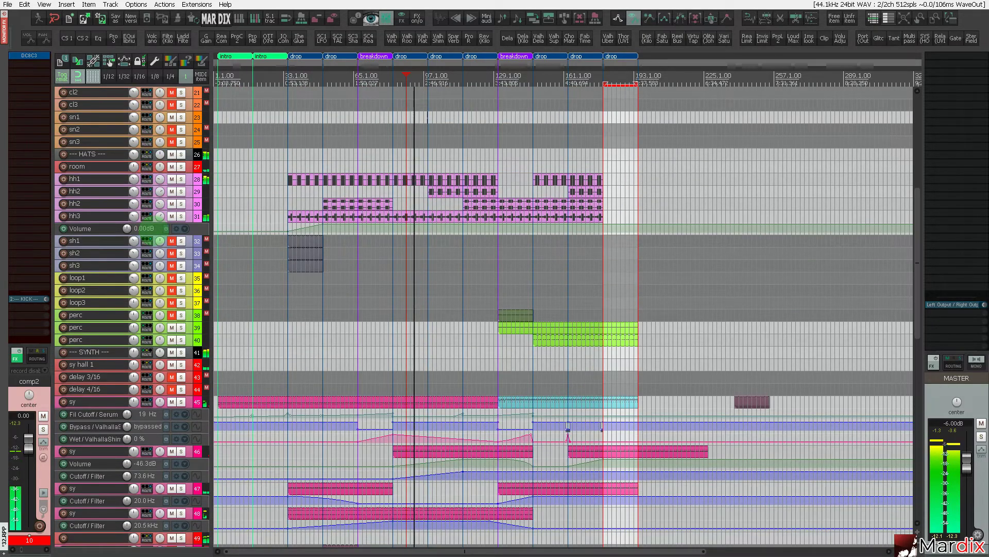
pyautogui.scroll(-1, 484, 317)
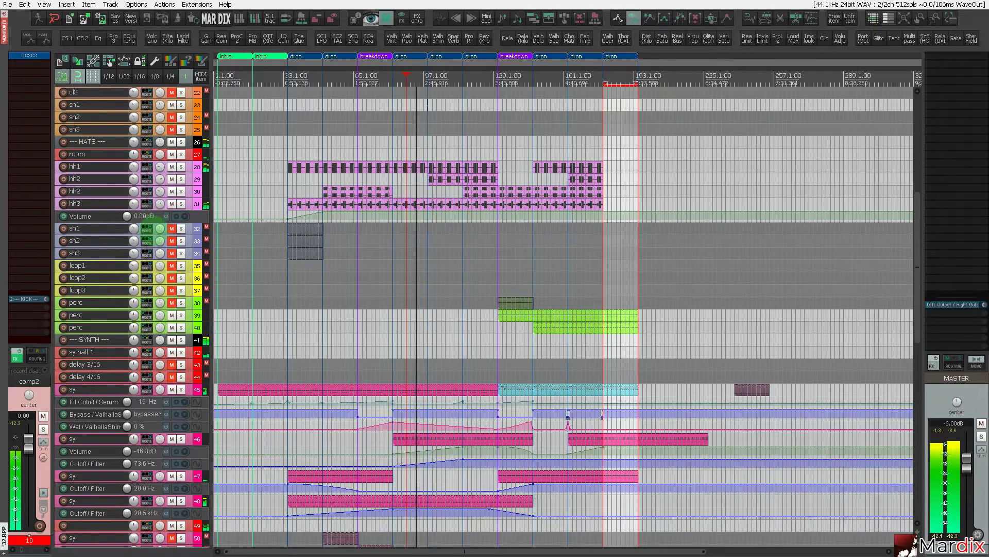
pyautogui.scroll(-2, 483, 317)
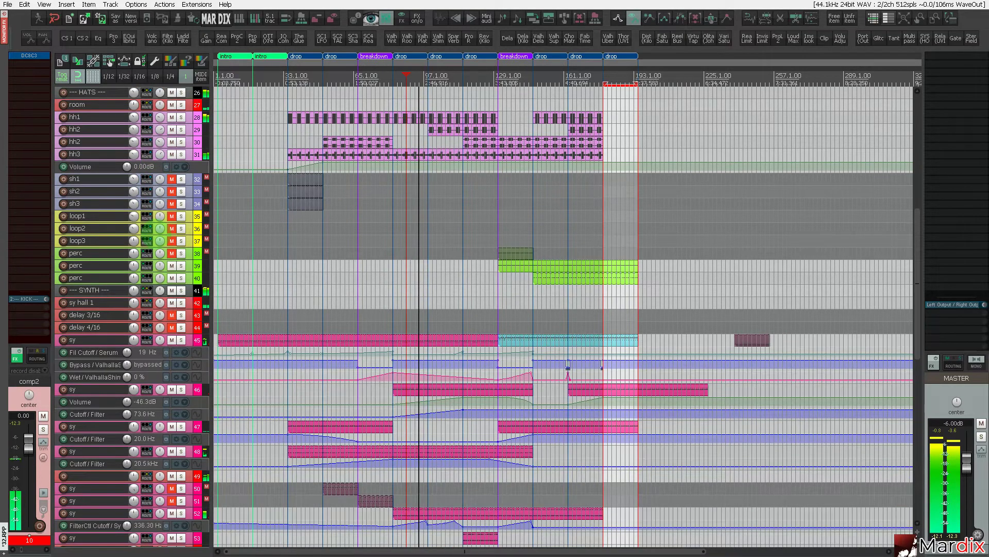
pyautogui.scroll(-1, 484, 317)
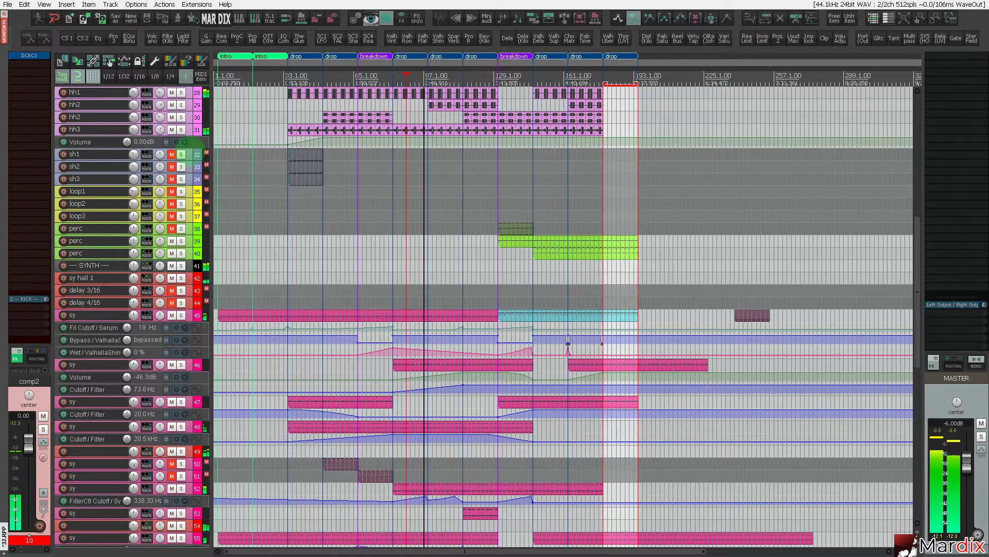
pyautogui.scroll(-5, 153, 235)
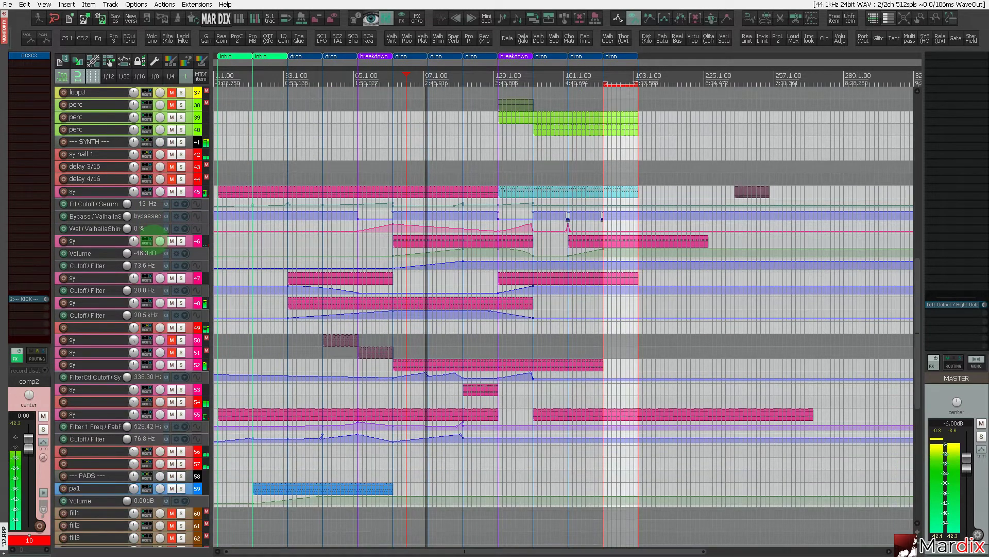
pyautogui.scroll(-1, 153, 232)
pyautogui.scroll(-1, 153, 249)
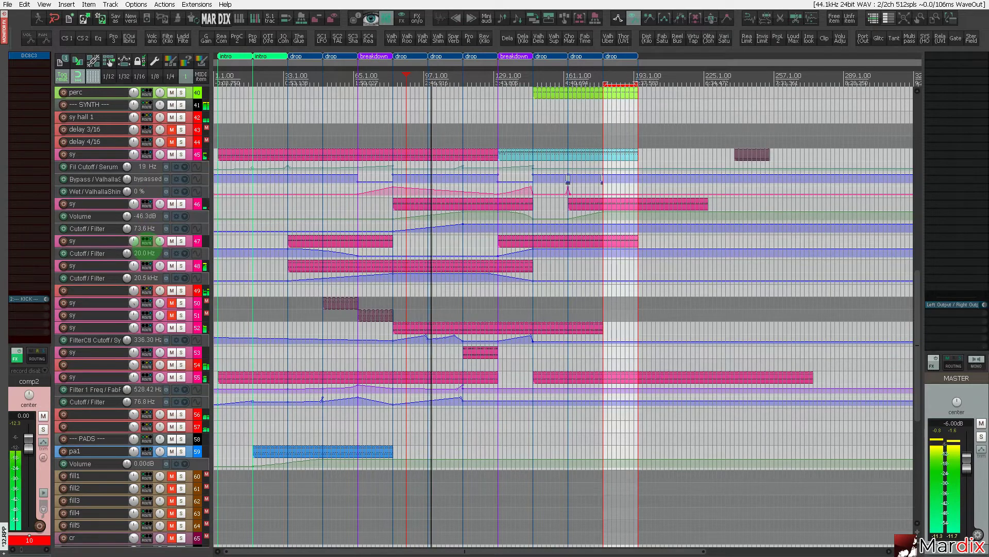
# Enlarge the sy track 46 with its Volume and Cutoff envelopes and play from late in 8 drop.
pyautogui.click(189, 205)
pyautogui.press('`')
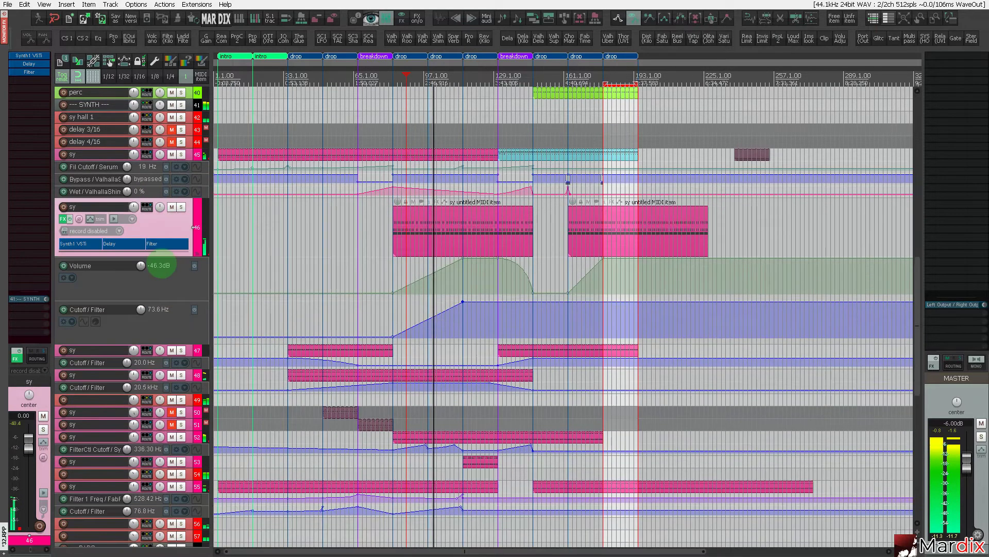
pyautogui.scroll(2, 456, 276)
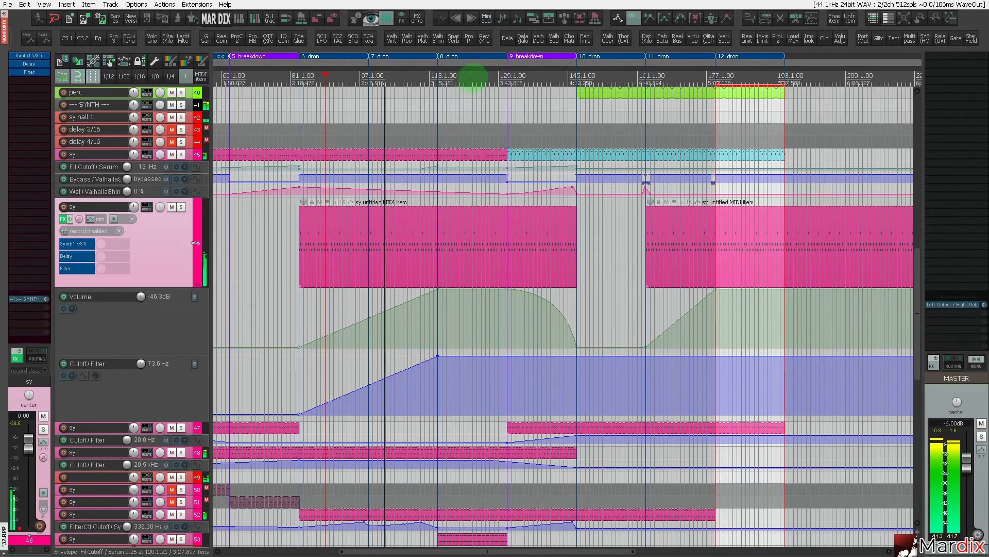
pyautogui.click(477, 77)
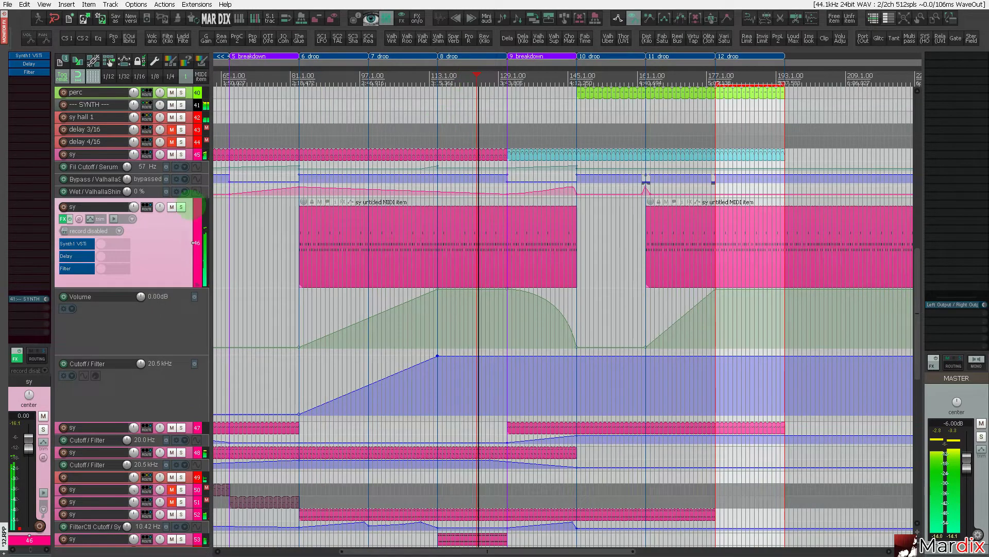
pyautogui.click(188, 209)
pyautogui.scroll(-3, 180, 221)
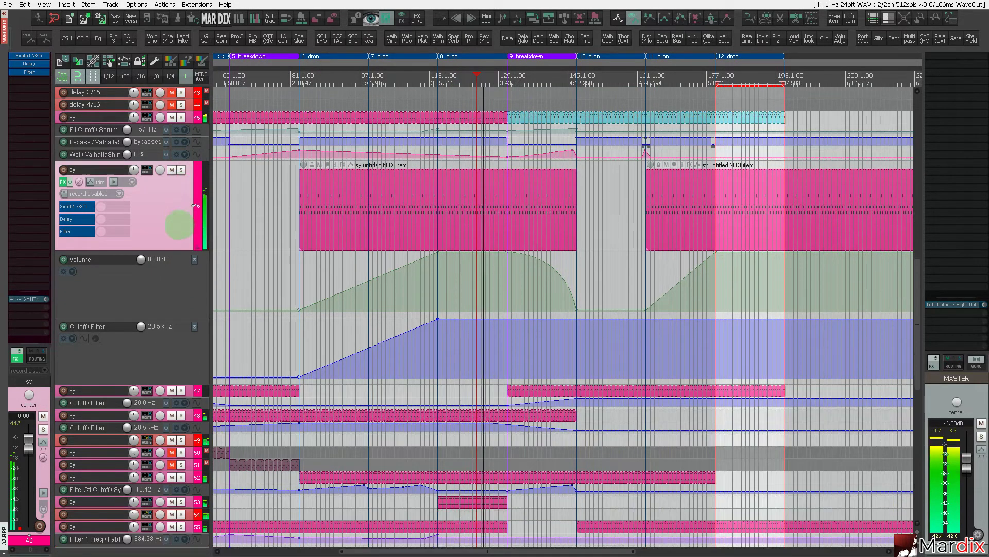
pyautogui.scroll(-2, 179, 225)
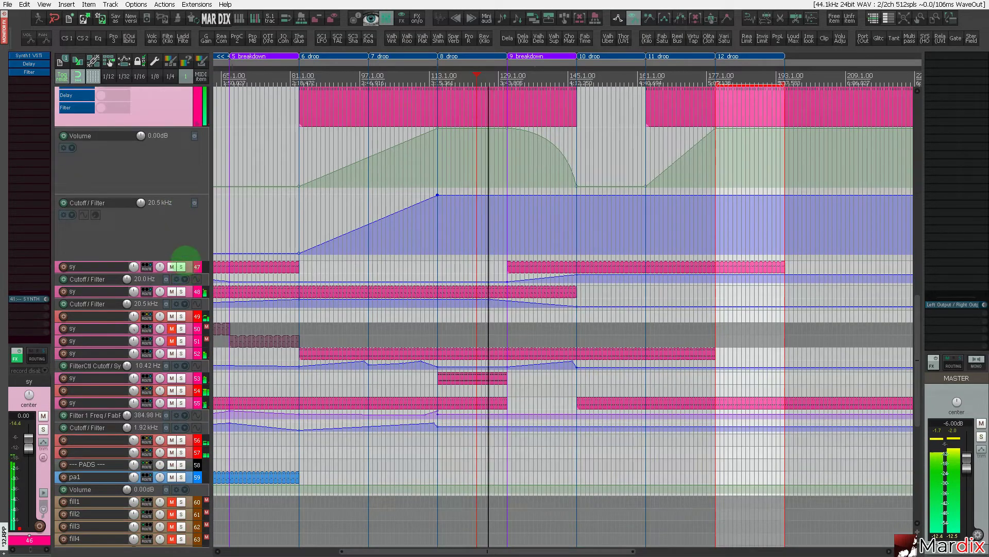
# Check the enlarged sy tracks 47 and 48, playing from within 10 drop with track 47 briefly soloed.
pyautogui.click(192, 266)
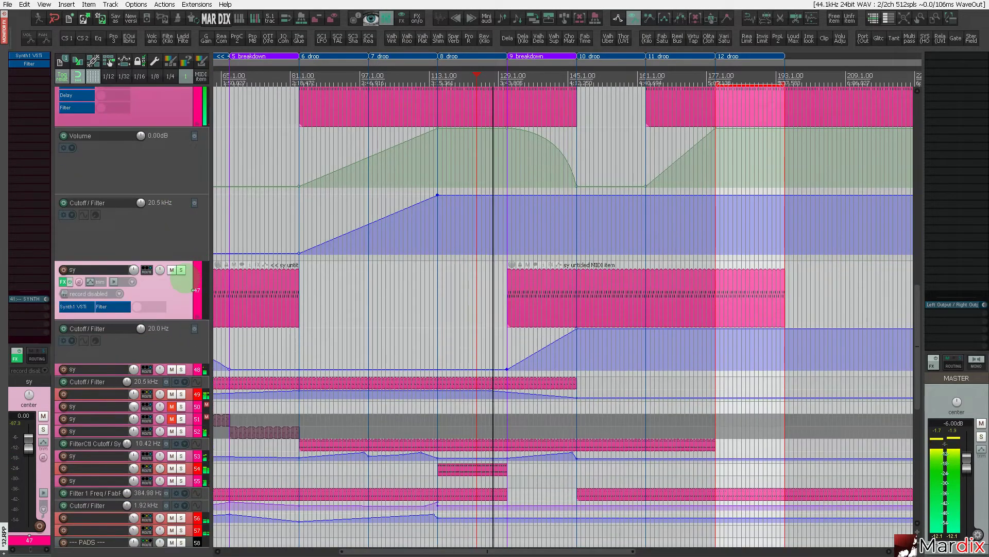
pyautogui.click(600, 77)
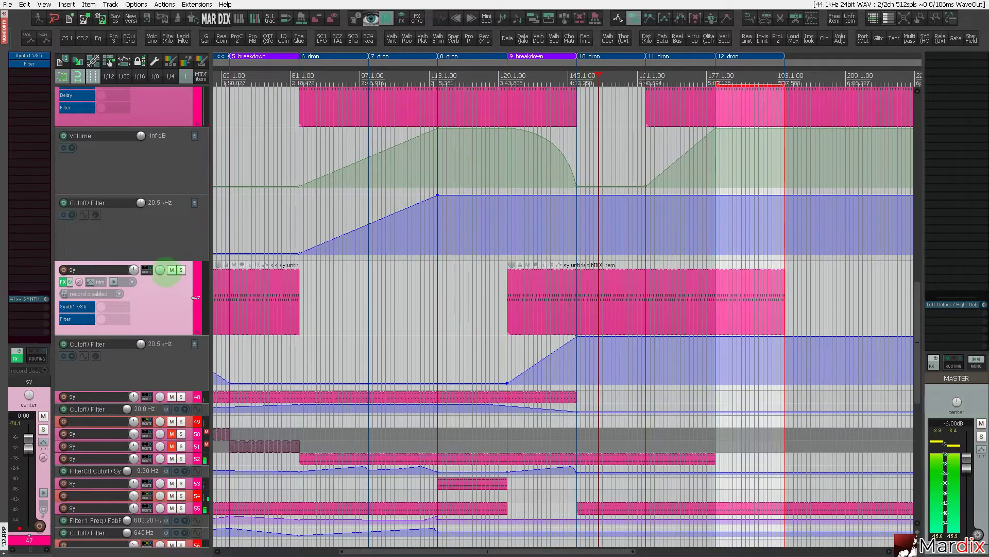
pyautogui.click(181, 270)
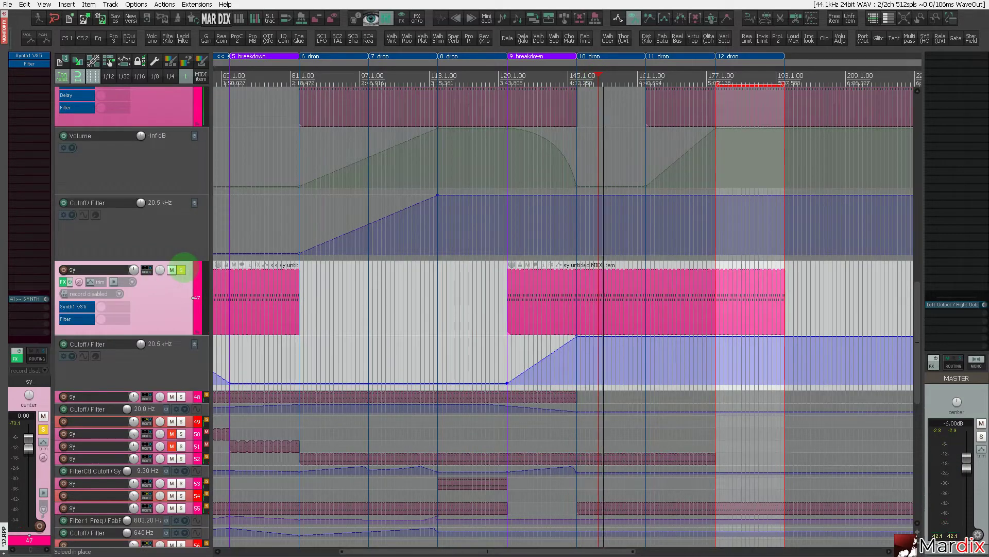
pyautogui.click(181, 269)
pyautogui.scroll(-3, 165, 294)
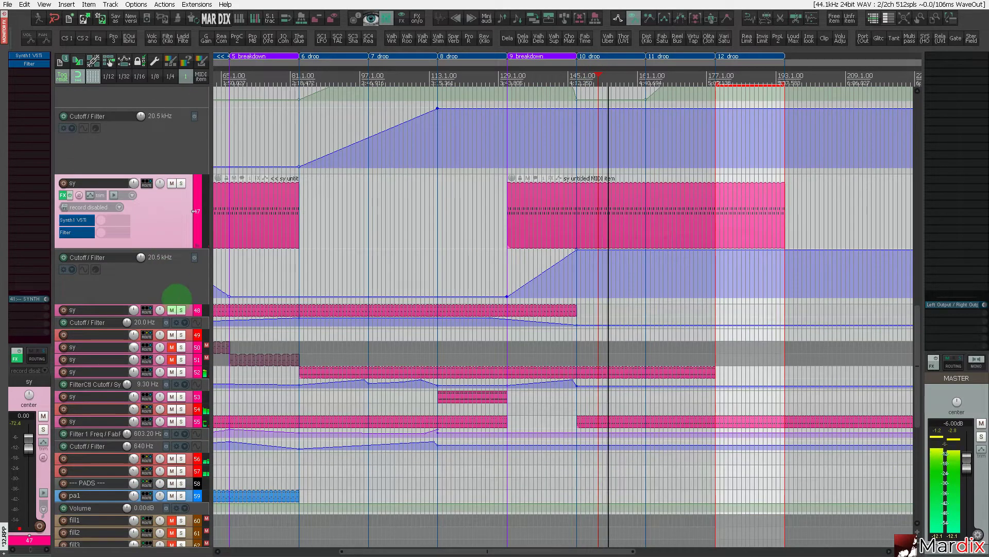
pyautogui.click(186, 314)
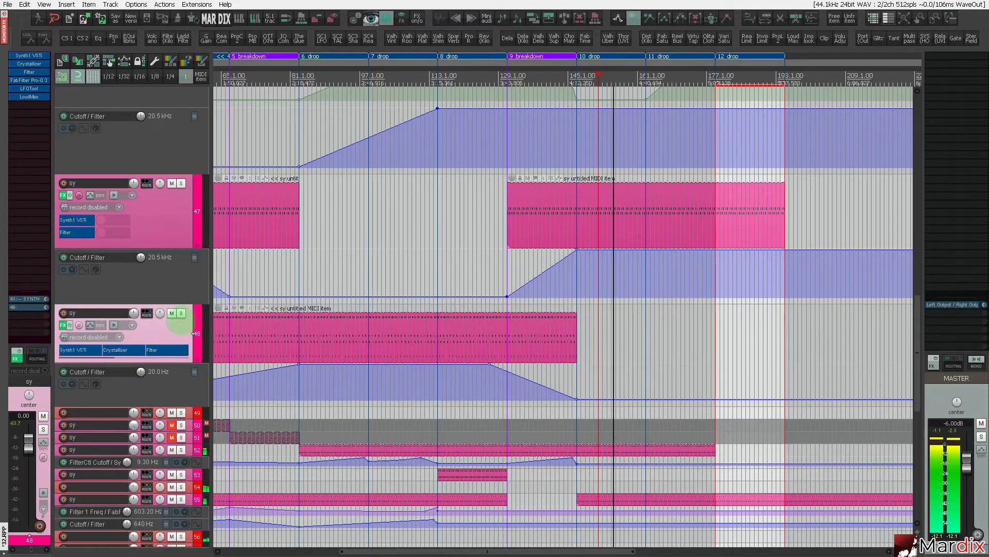
pyautogui.scroll(-4, 181, 325)
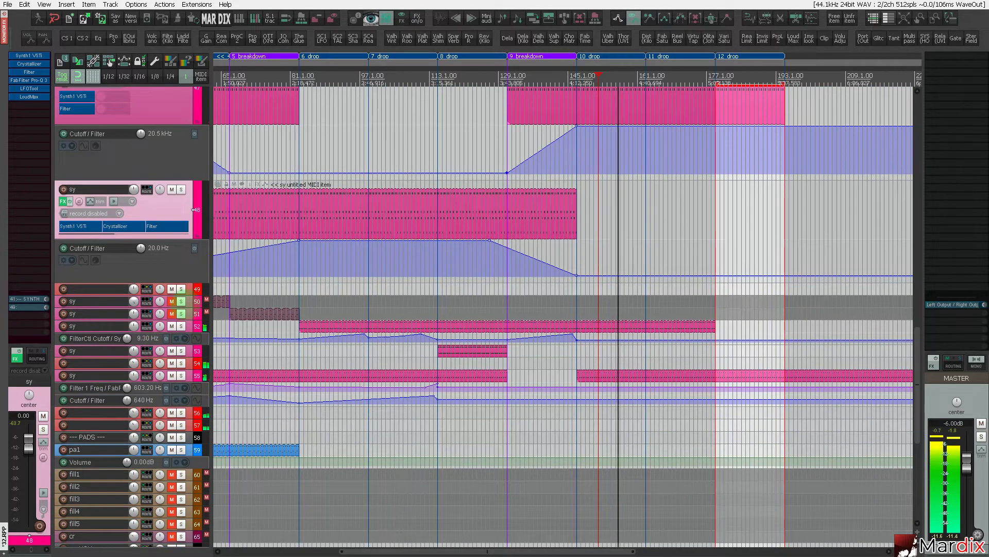
# Unmute the sy track 50, place its MIDI items across 9 breakdown and play from near the section's start.
pyautogui.click(196, 302)
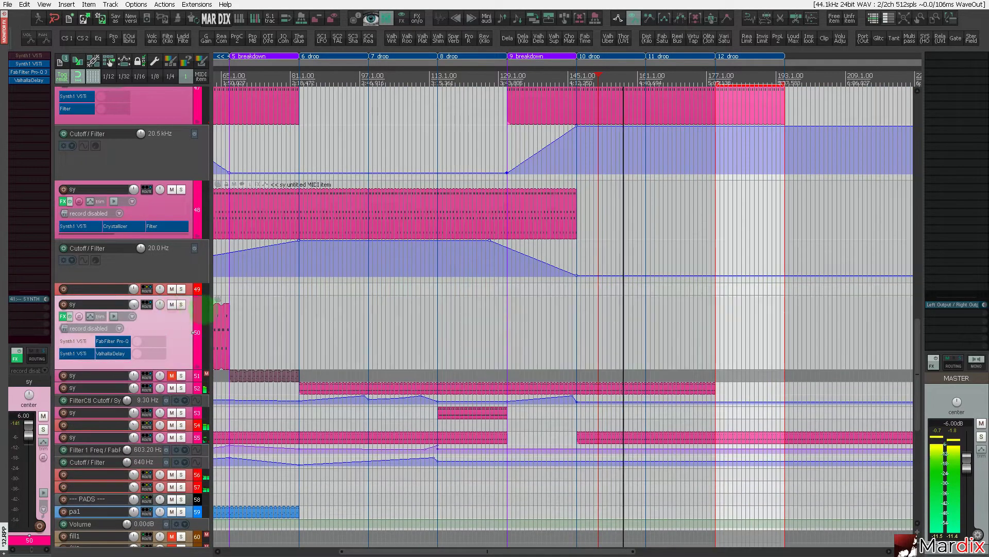
pyautogui.moveTo(221, 329)
pyautogui.mouseDown()
pyautogui.moveTo(634, 327)
pyautogui.moveTo(581, 334)
pyautogui.moveTo(592, 332)
pyautogui.mouseUp()
pyautogui.scroll(4, 633, 330)
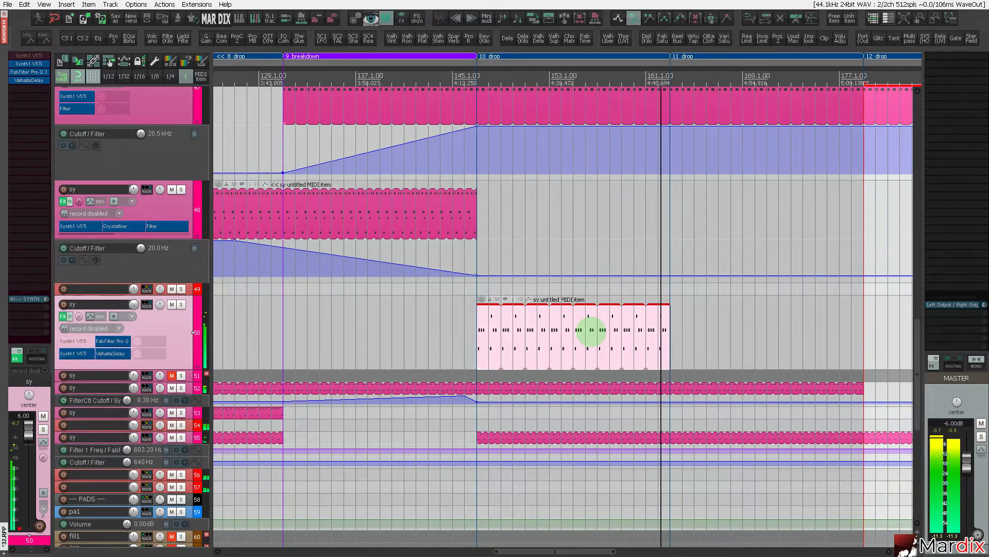
pyautogui.moveTo(591, 330); pyautogui.dragTo(304, 317)
pyautogui.click(298, 323)
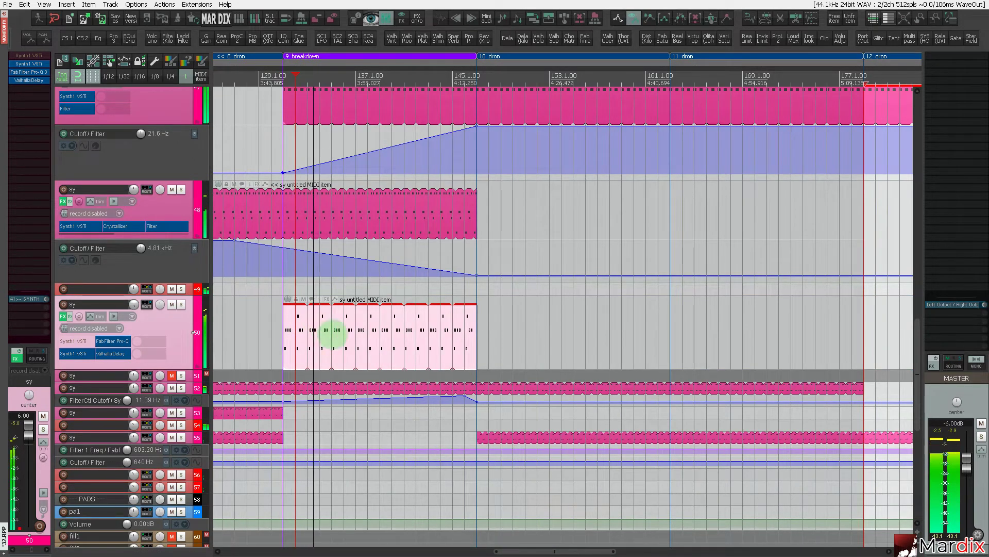
# Extend the sy MIDI items on track 50 from the end of 9 breakdown to the end of 11 drop, checking the transition into 10 drop.
pyautogui.moveTo(475, 330); pyautogui.dragTo(675, 331)
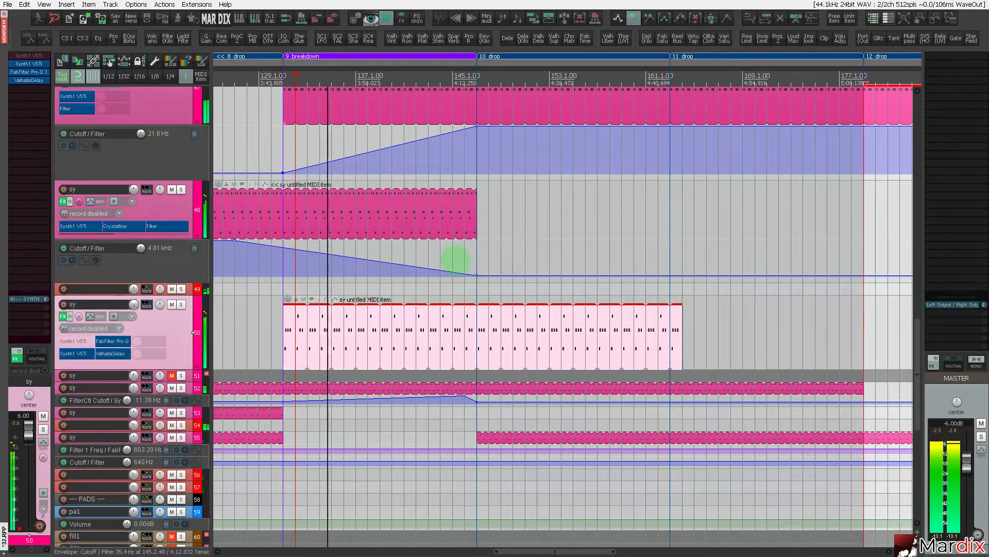
pyautogui.click(462, 256)
pyautogui.click(464, 259)
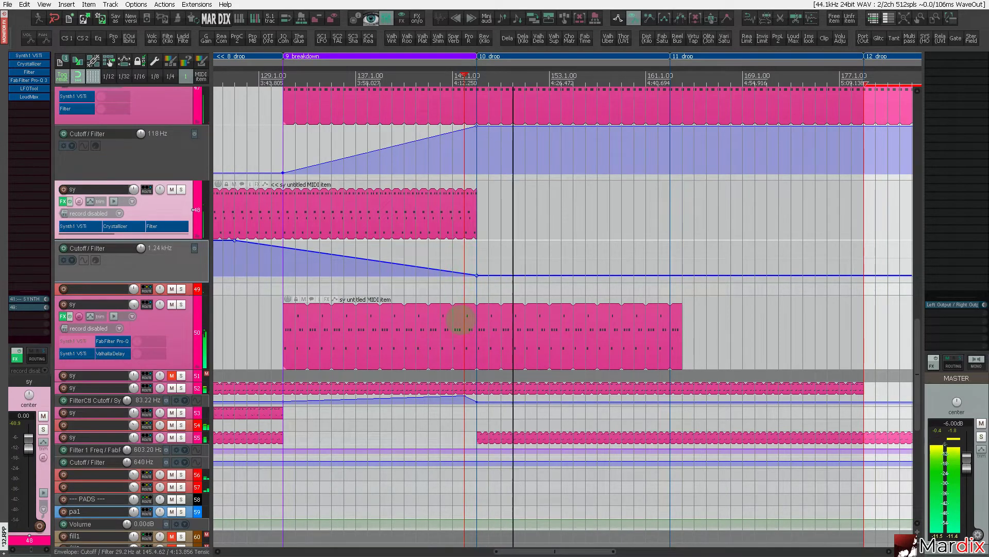
pyautogui.click(459, 316)
pyautogui.moveTo(675, 343); pyautogui.dragTo(858, 342)
pyautogui.scroll(-3, 813, 339)
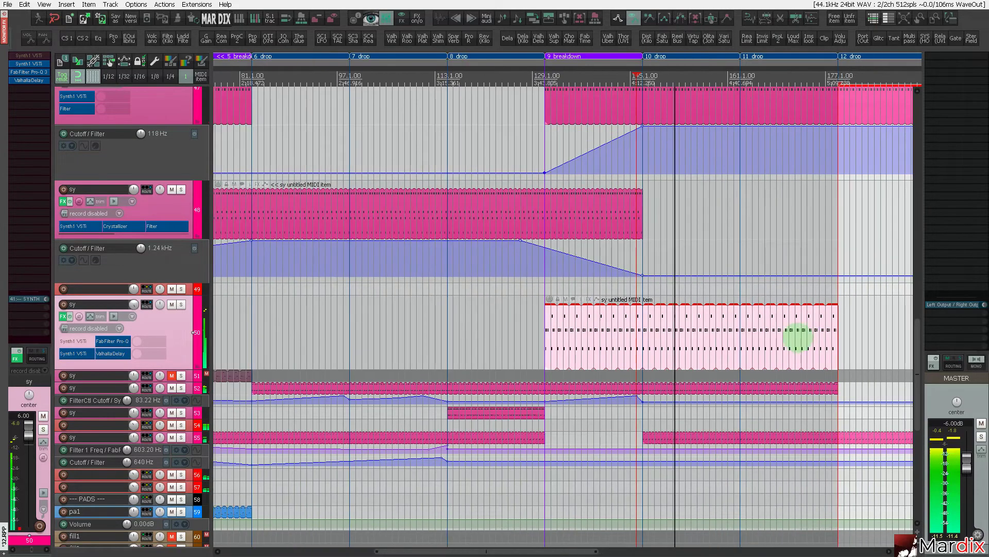
# Move the sy MIDI items on track 51 to span 10 drop and unmute the track.
pyautogui.moveTo(759, 68); pyautogui.dragTo(604, 71)
pyautogui.scroll(-4, 111, 269)
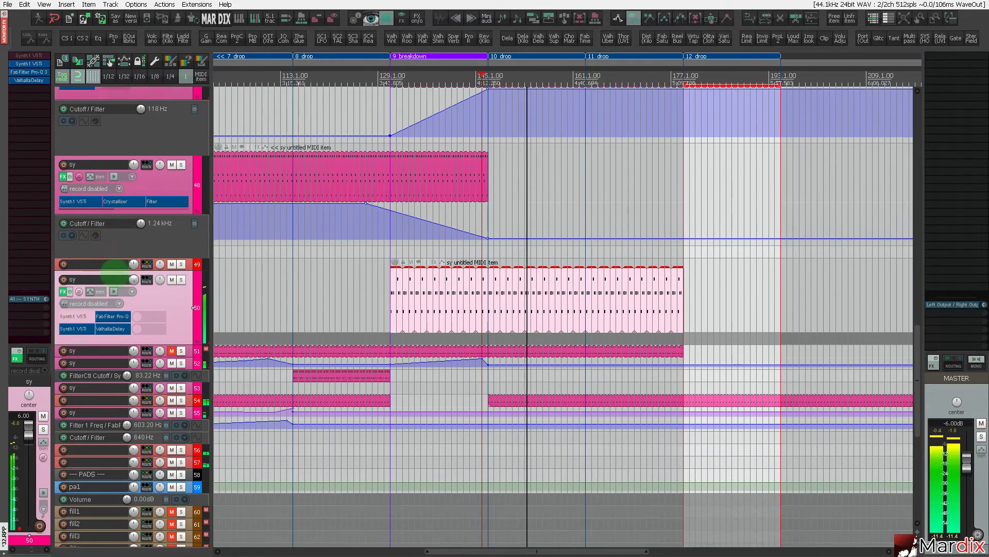
pyautogui.scroll(-3, 348, 103)
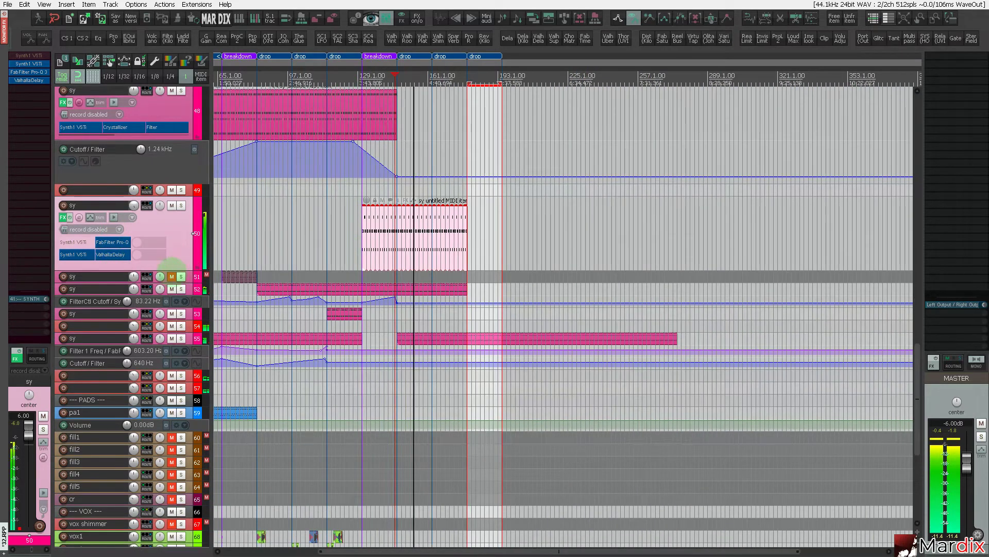
pyautogui.moveTo(240, 277); pyautogui.dragTo(345, 275)
pyautogui.scroll(3, 427, 280)
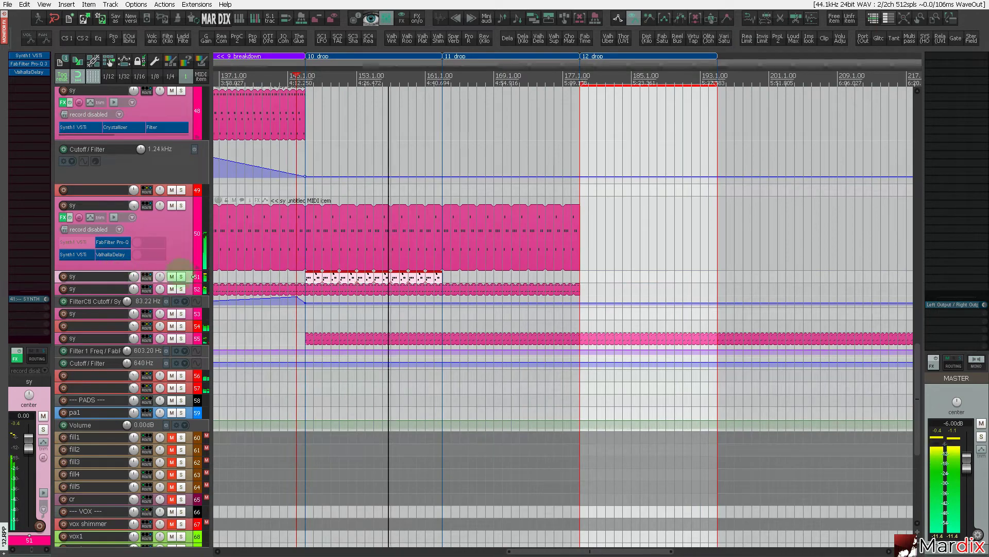
# Enlarge the sy track 51 and play its part from within 10 drop.
pyautogui.click(191, 274)
pyautogui.moveTo(192, 283); pyautogui.dragTo(192, 384)
pyautogui.scroll(3, 260, 307)
pyautogui.scroll(-4, 358, 316)
pyautogui.moveTo(378, 316); pyautogui.dragTo(389, 317)
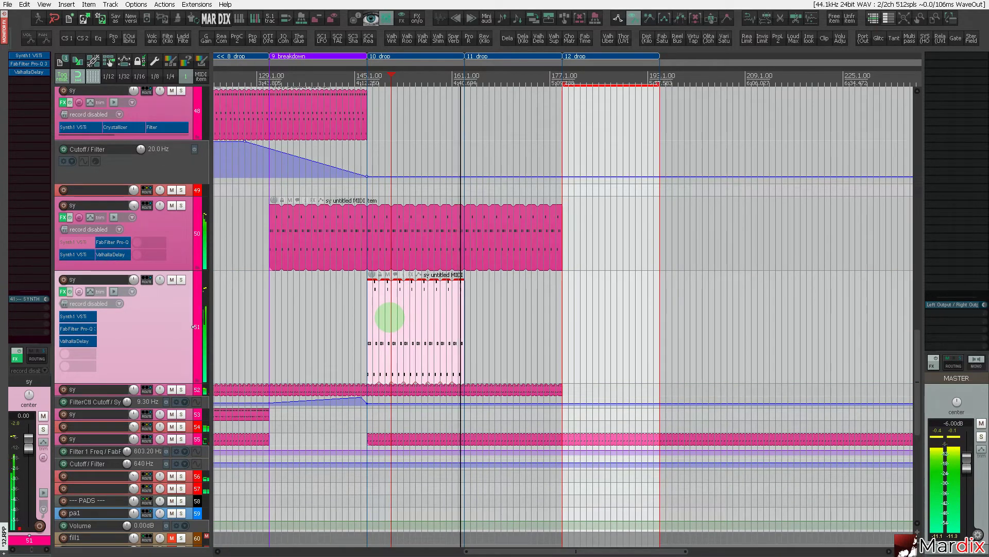
# Play from 8 drop and rearrange the sy MIDI items on track 51 to span 8 drop and 9 breakdown.
pyautogui.scroll(-2, 293, 194)
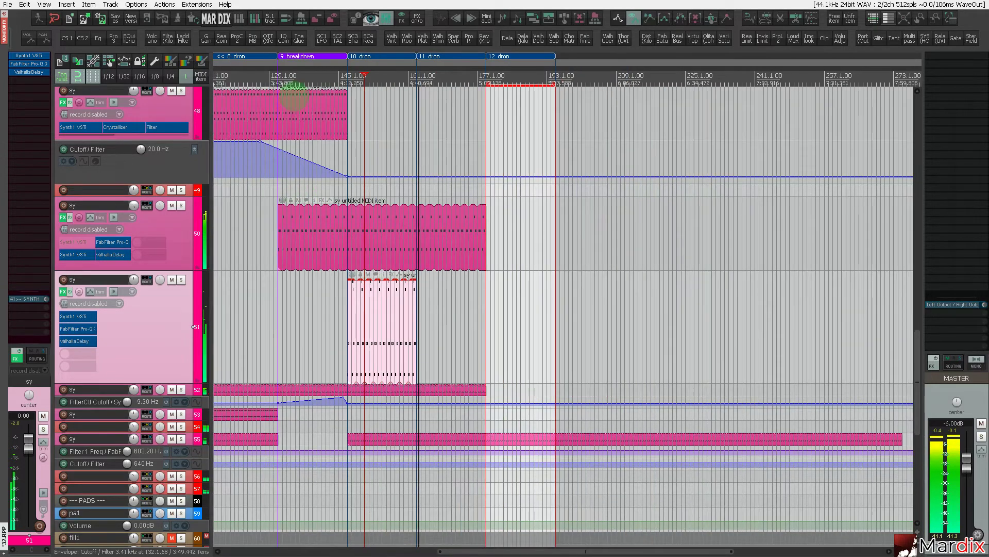
pyautogui.moveTo(382, 67); pyautogui.dragTo(735, 84)
pyautogui.click(574, 210)
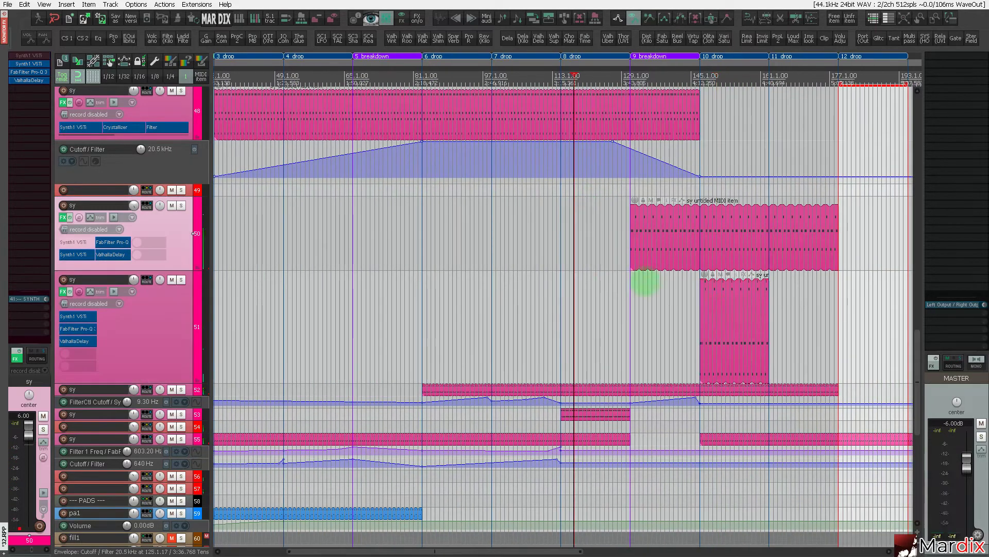
pyautogui.click(735, 311)
pyautogui.moveTo(735, 311); pyautogui.dragTo(747, 333)
pyautogui.scroll(2, 645, 326)
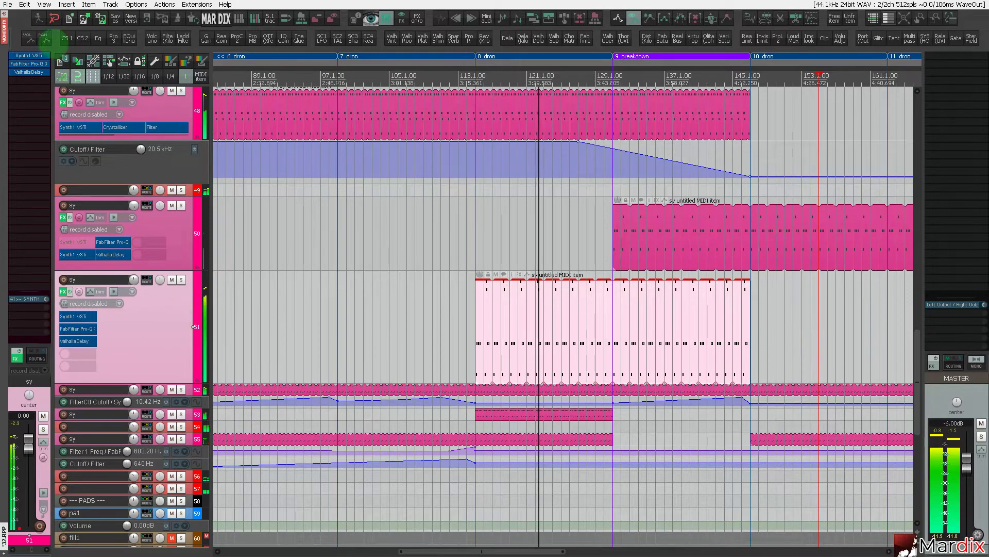
# Show the Volume envelope of sy track 51 and shape a fade-in from near silence at 8 drop to 0 dB at 9 breakdown.
pyautogui.click(31, 38)
pyautogui.scroll(1, 507, 438)
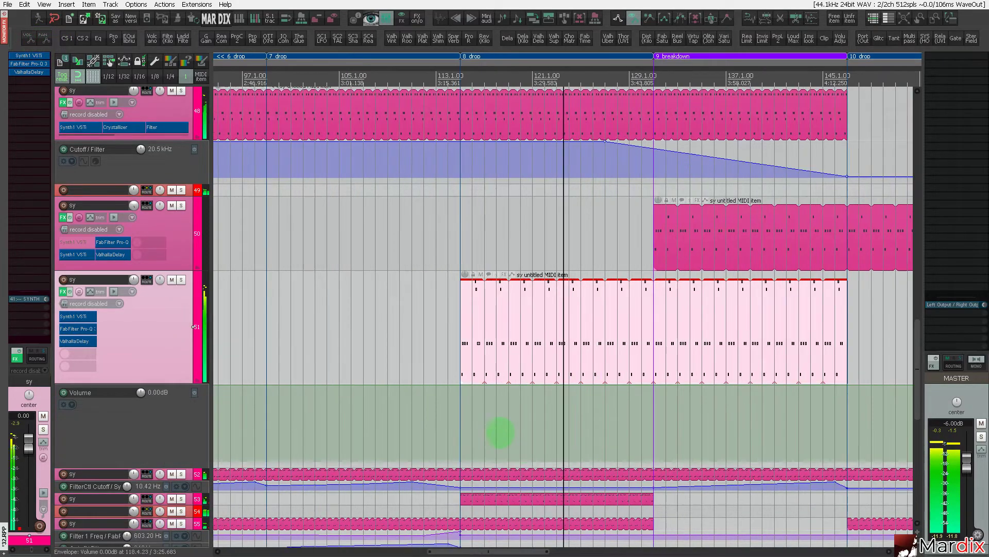
pyautogui.click(473, 348)
pyautogui.click(460, 422)
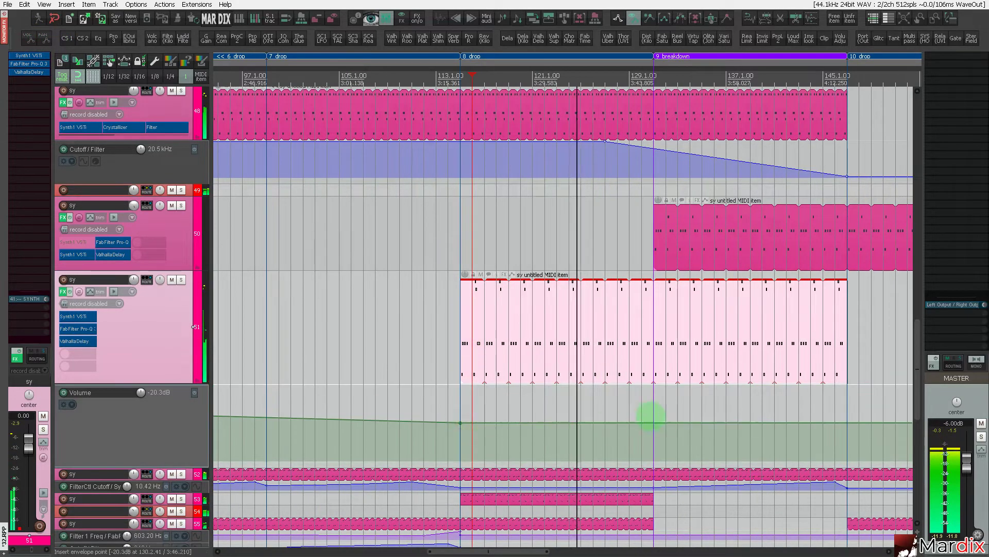
pyautogui.click(654, 405)
pyautogui.moveTo(654, 405); pyautogui.dragTo(654, 384)
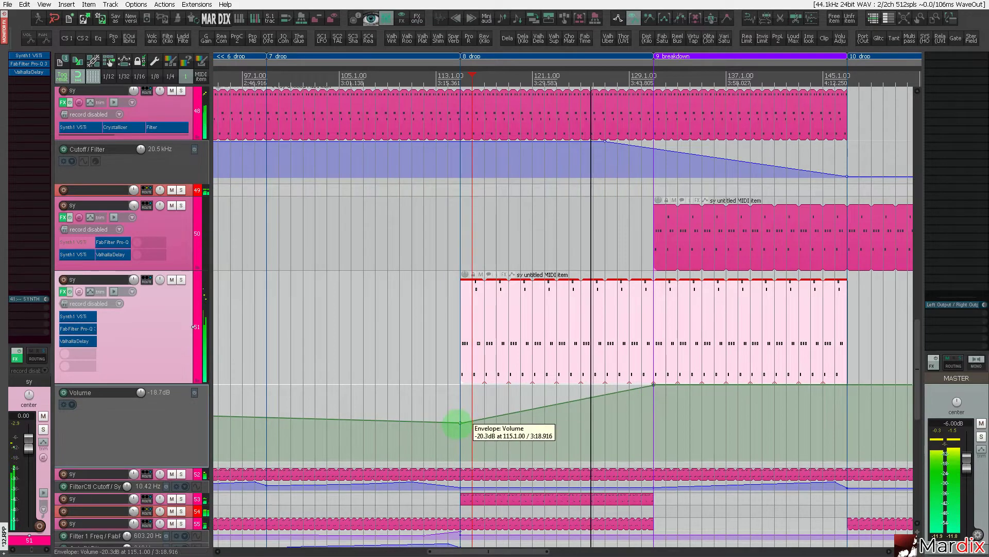
pyautogui.moveTo(460, 423); pyautogui.dragTo(459, 460)
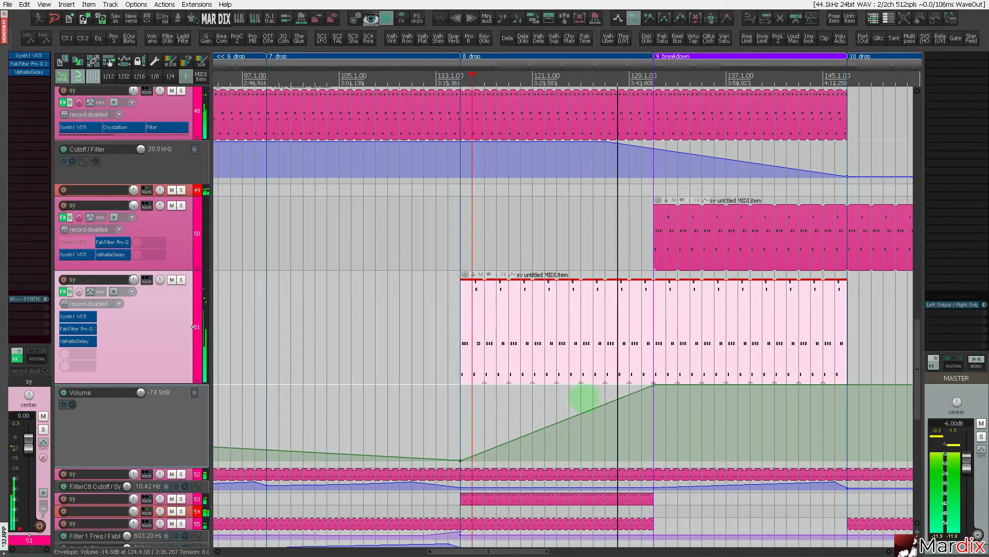
# Play into 9 breakdown, mute the sy track 50 and extend the track 51 items to the end of 10 drop.
pyautogui.click(643, 413)
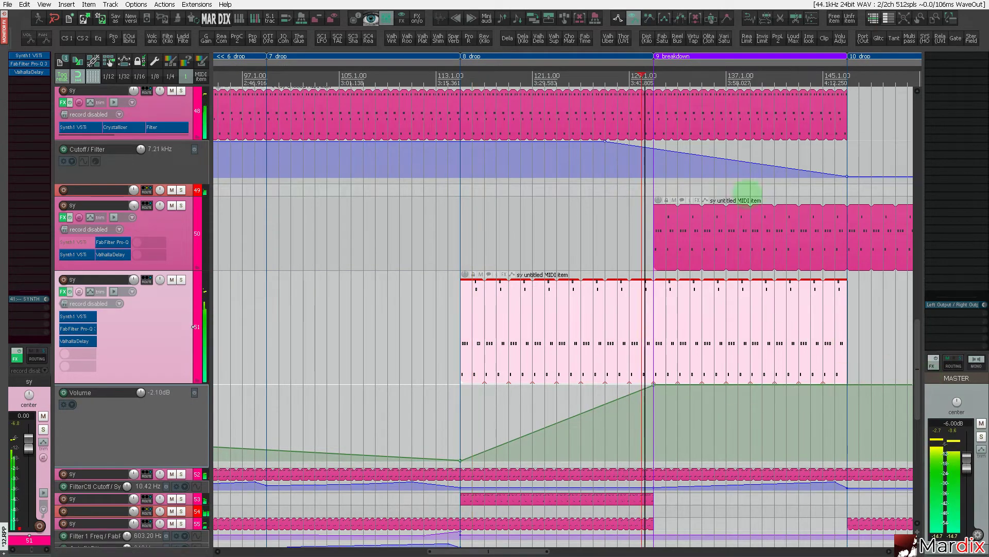
pyautogui.moveTo(741, 64); pyautogui.dragTo(464, 62)
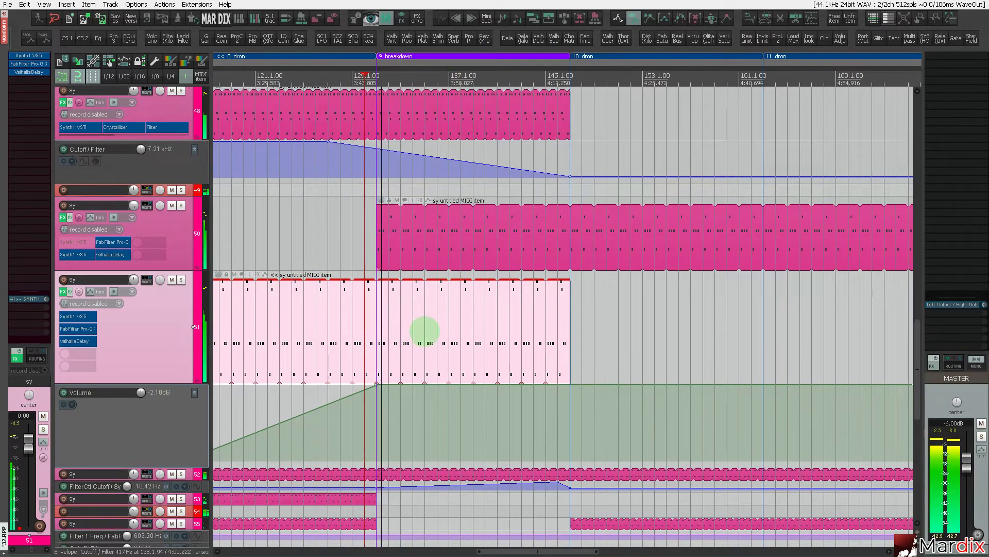
pyautogui.click(426, 331)
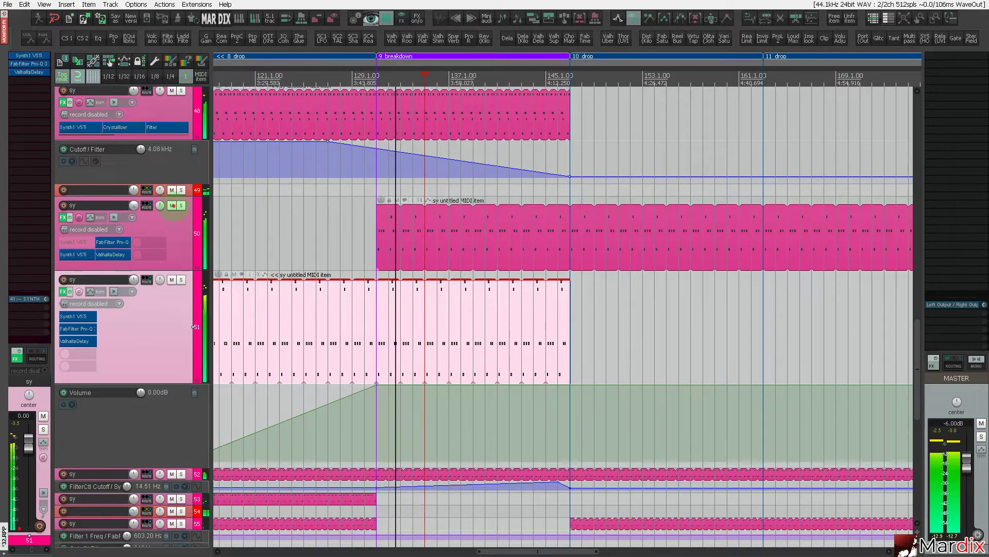
pyautogui.click(172, 206)
pyautogui.click(510, 345)
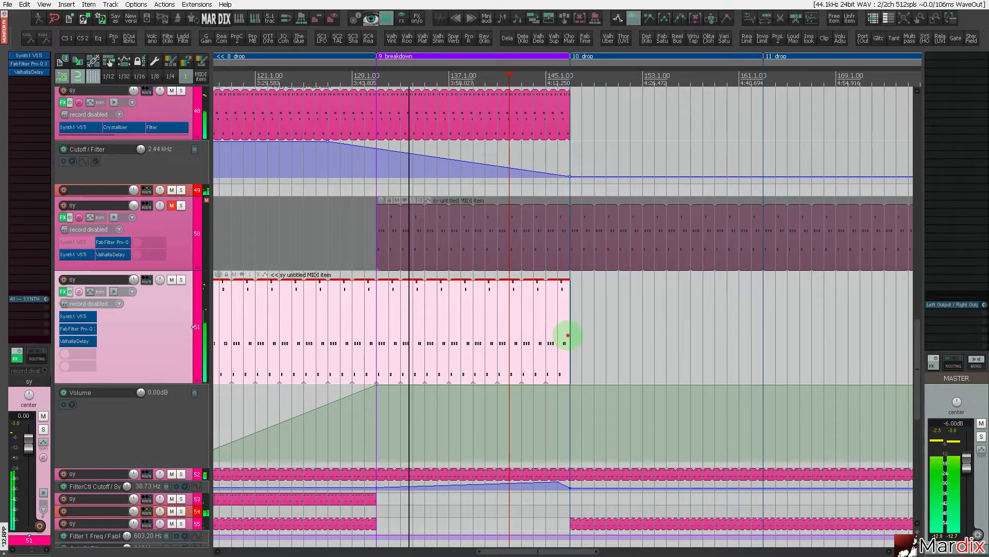
pyautogui.moveTo(570, 336); pyautogui.dragTo(762, 342)
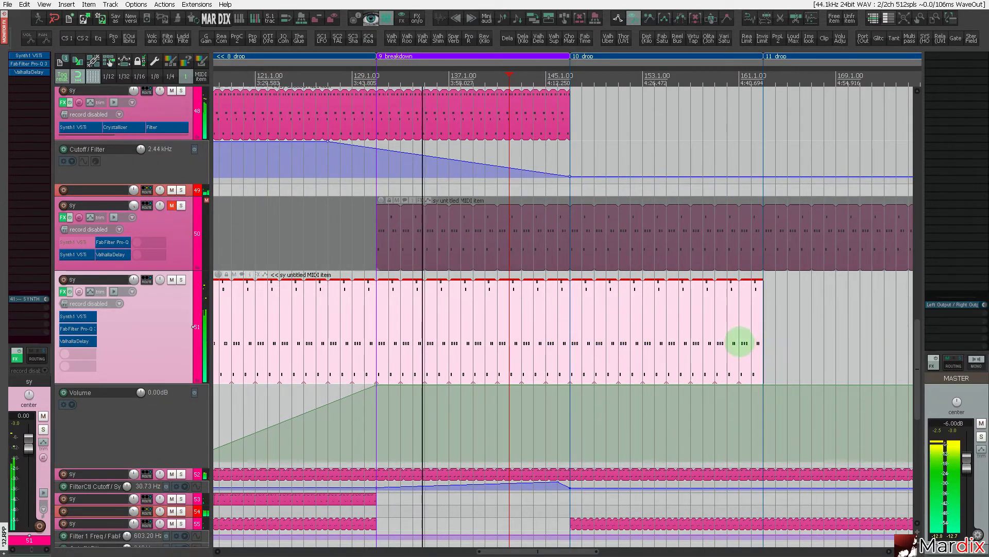
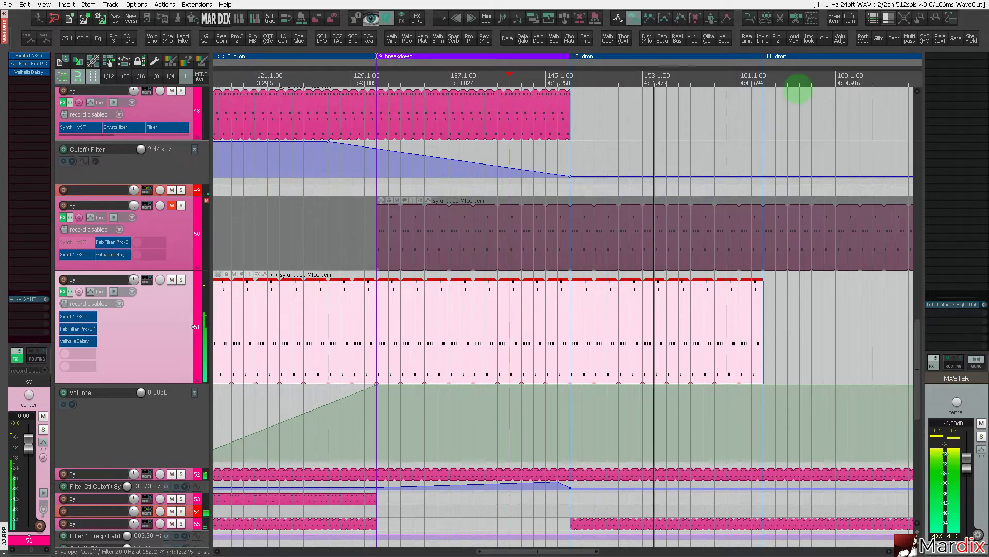
# Listen to the extended sy part on track 51 near the end of 10 drop and from the start of 9 breakdown.
pyautogui.moveTo(825, 66); pyautogui.dragTo(589, 66)
pyautogui.click(527, 323)
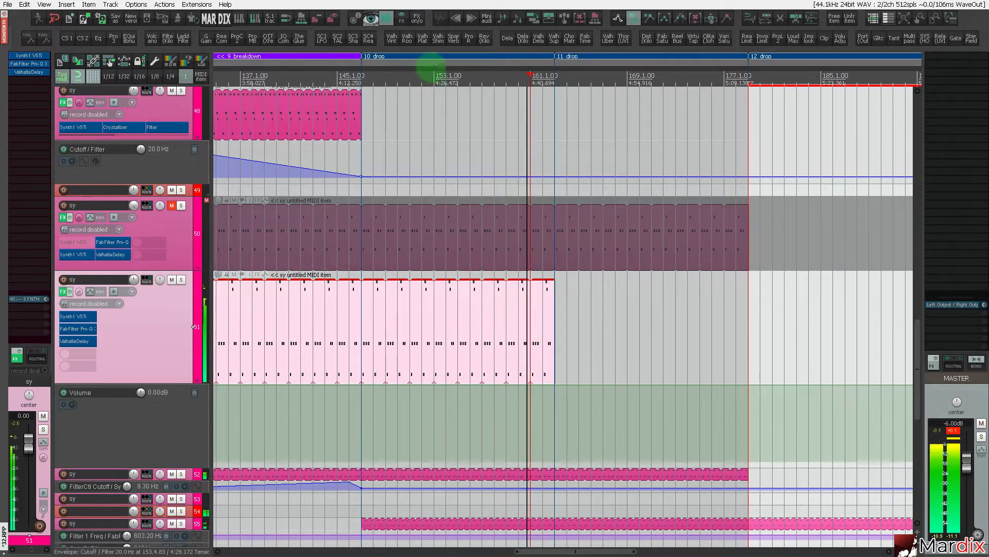
pyautogui.moveTo(431, 67); pyautogui.dragTo(527, 67)
pyautogui.click(265, 78)
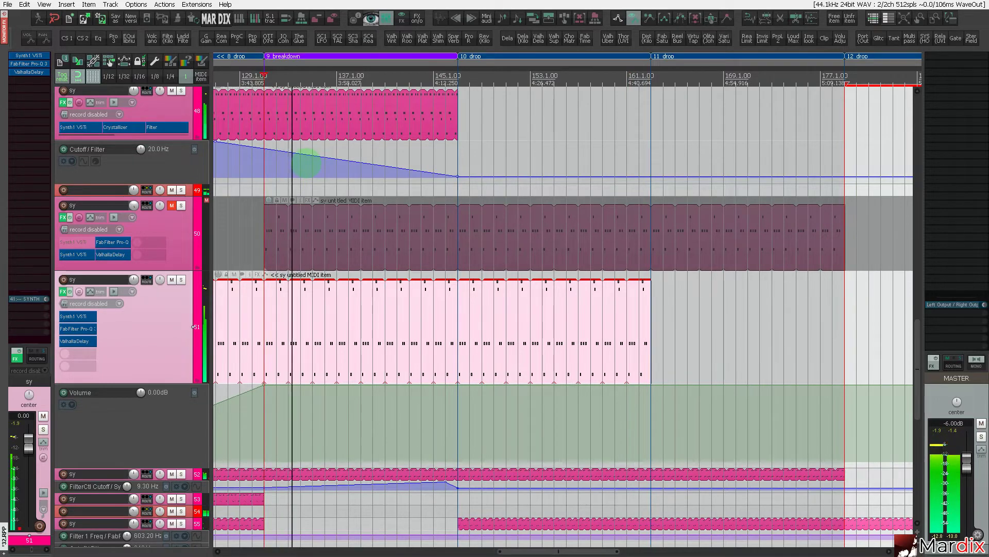
# Open the track 51 sy item in a maximized MIDI editor, showing the notes around bar 147 at the start of 10 drop.
pyautogui.doubleClick(304, 314)
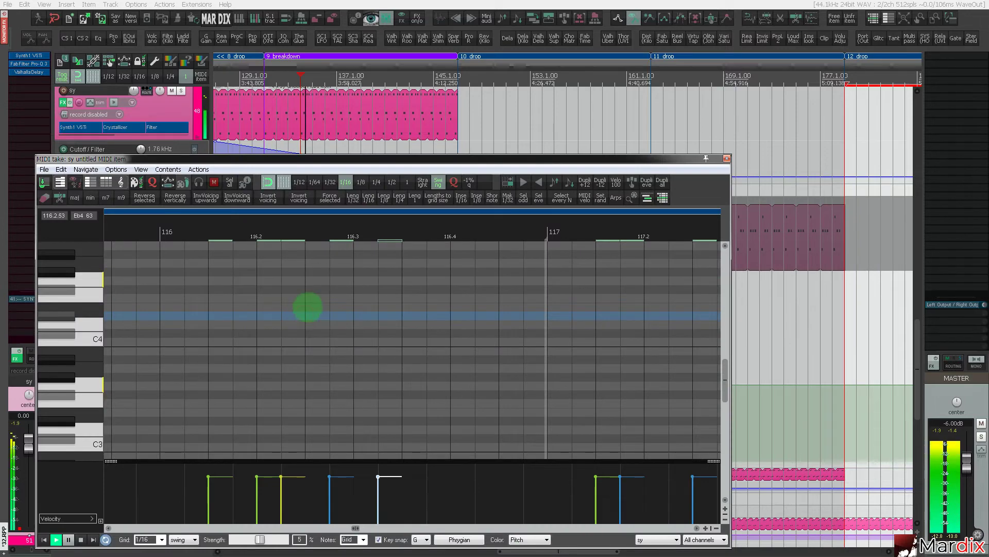
pyautogui.press('z')
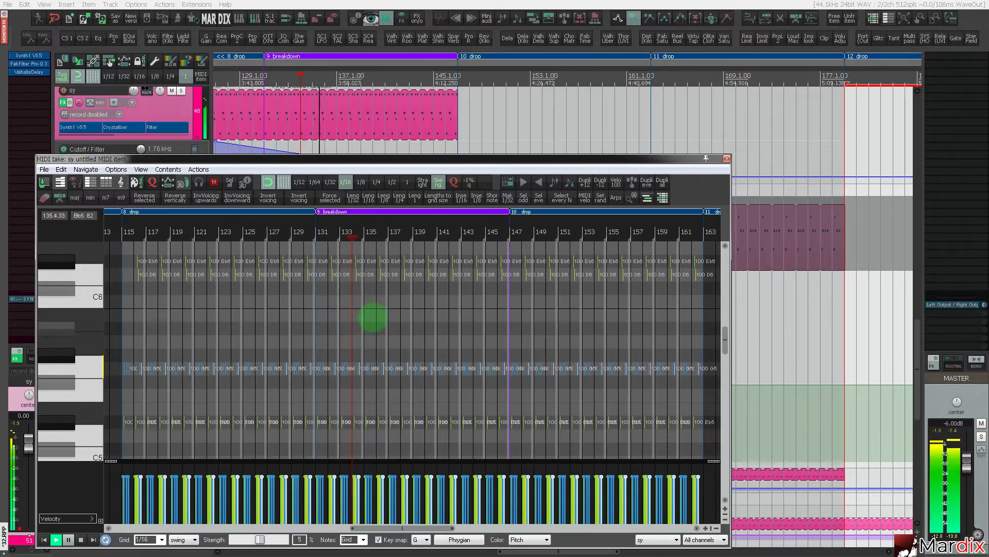
pyautogui.scroll(5, 510, 347)
pyautogui.scroll(6, 563, 344)
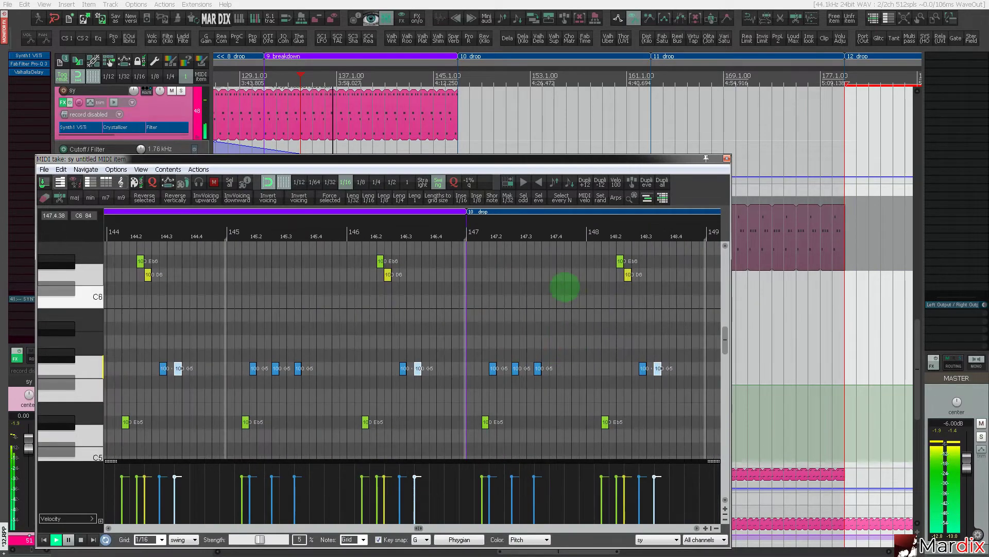
pyautogui.moveTo(405, 220); pyautogui.dragTo(375, 221)
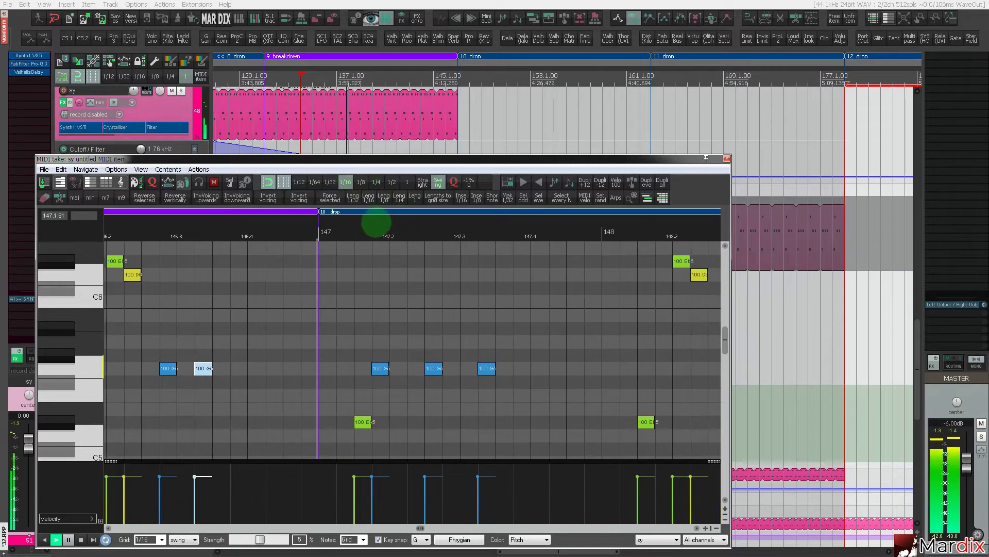
pyautogui.scroll(-2, 375, 266)
pyautogui.doubleClick(661, 159)
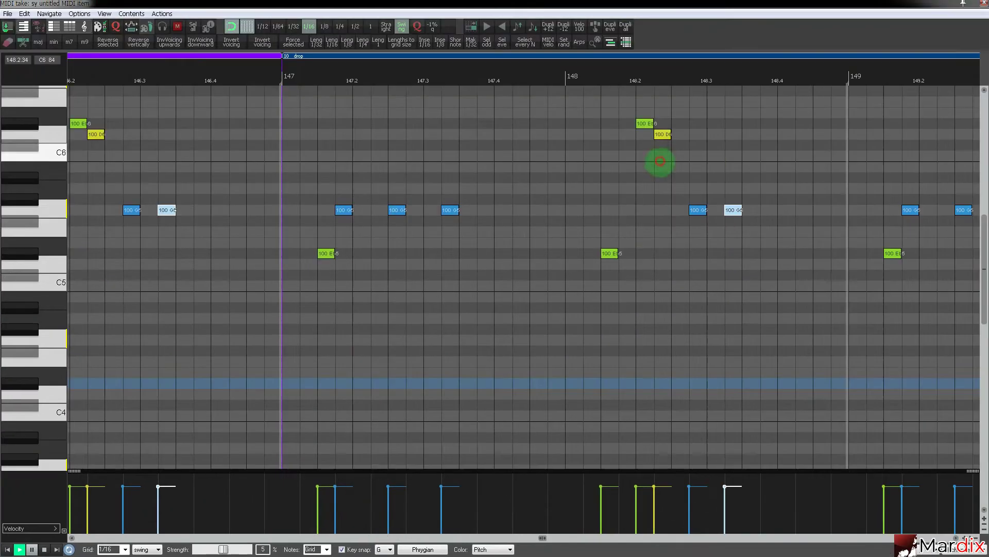
pyautogui.scroll(-2, 472, 241)
pyautogui.scroll(5, 52, 278)
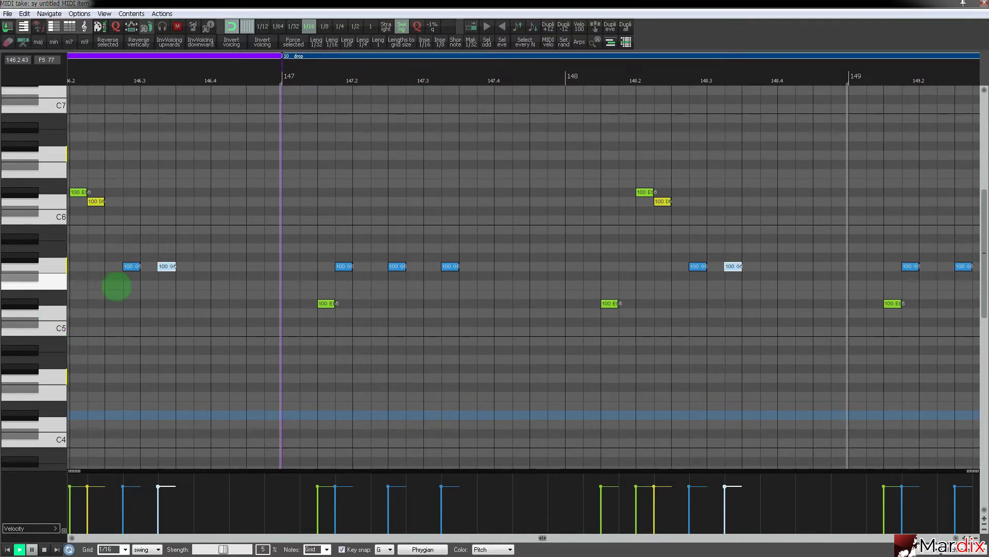
pyautogui.scroll(2, 329, 272)
pyautogui.scroll(-1, 331, 274)
pyautogui.scroll(3, 387, 283)
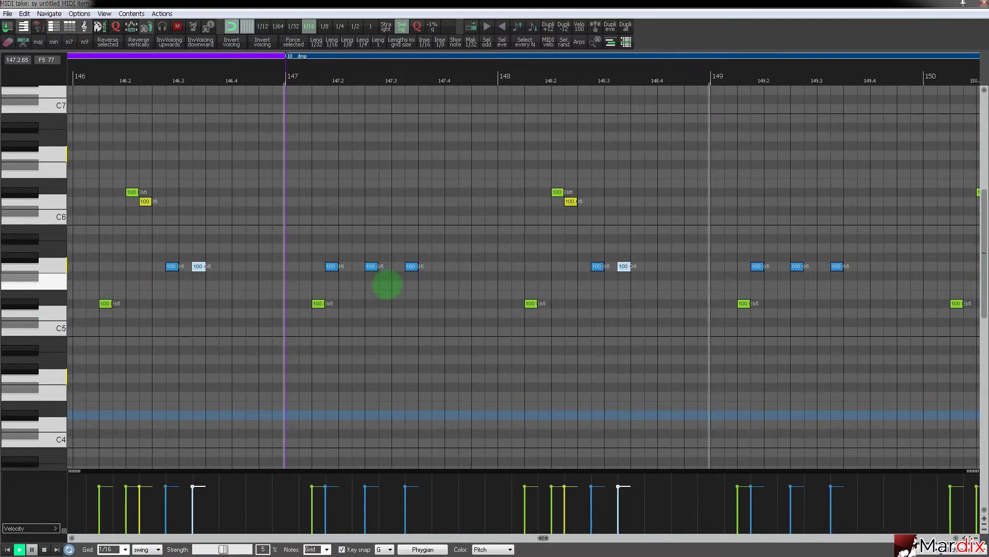
# Insert an extra note in bar 148, trying it at G6 and Ab6 before placing it at Eb6 on 148.3.
pyautogui.moveTo(530, 192); pyautogui.dragTo(627, 156)
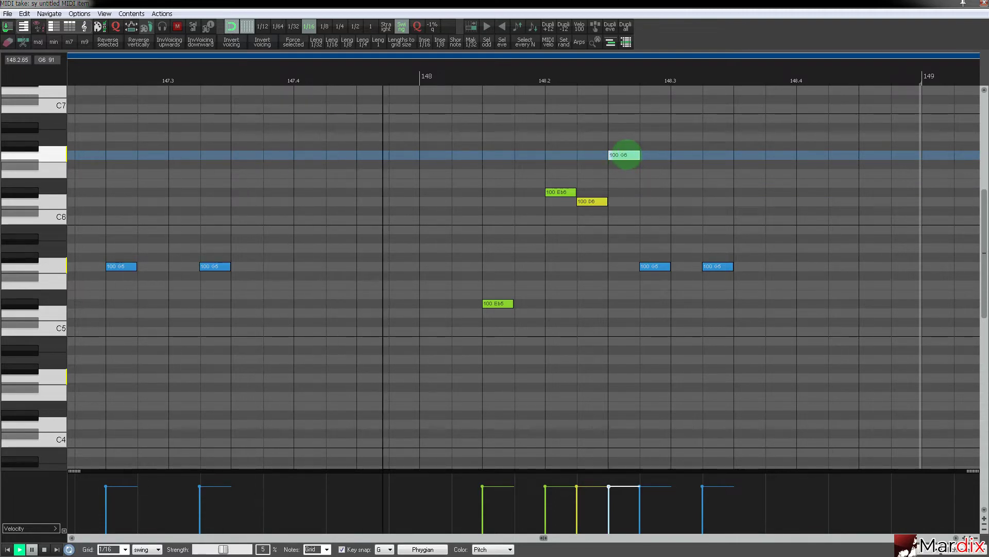
pyautogui.moveTo(626, 155); pyautogui.dragTo(629, 139)
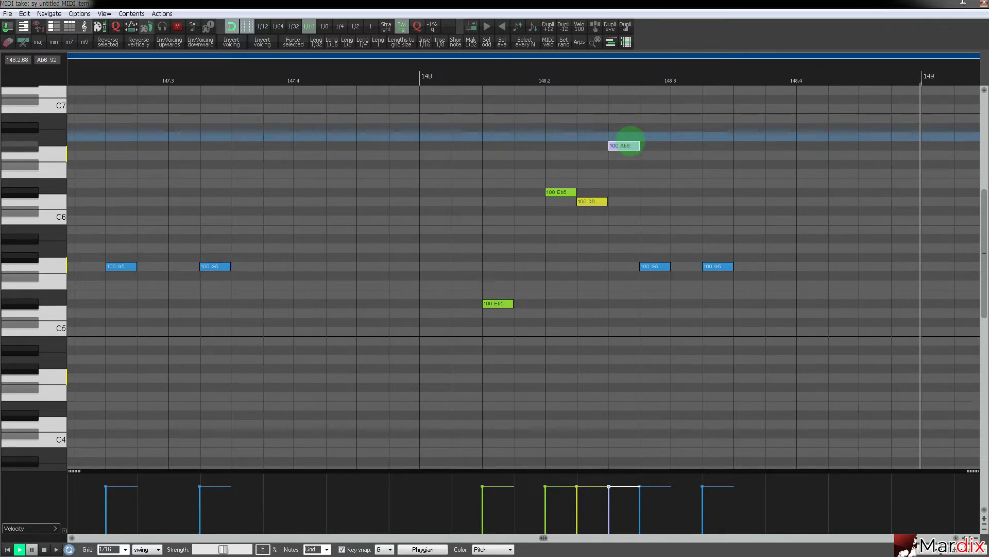
pyautogui.click(627, 145)
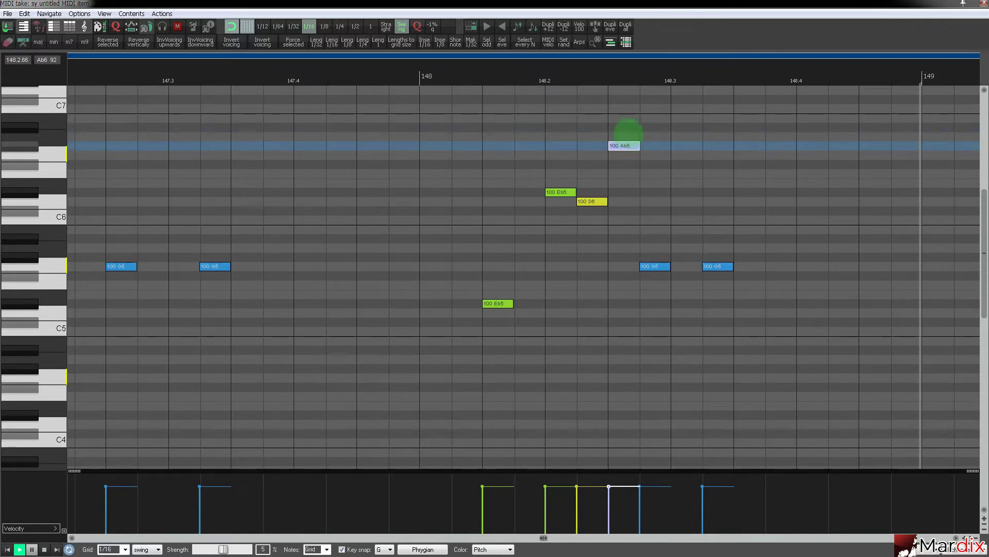
pyautogui.moveTo(627, 131); pyautogui.dragTo(684, 183)
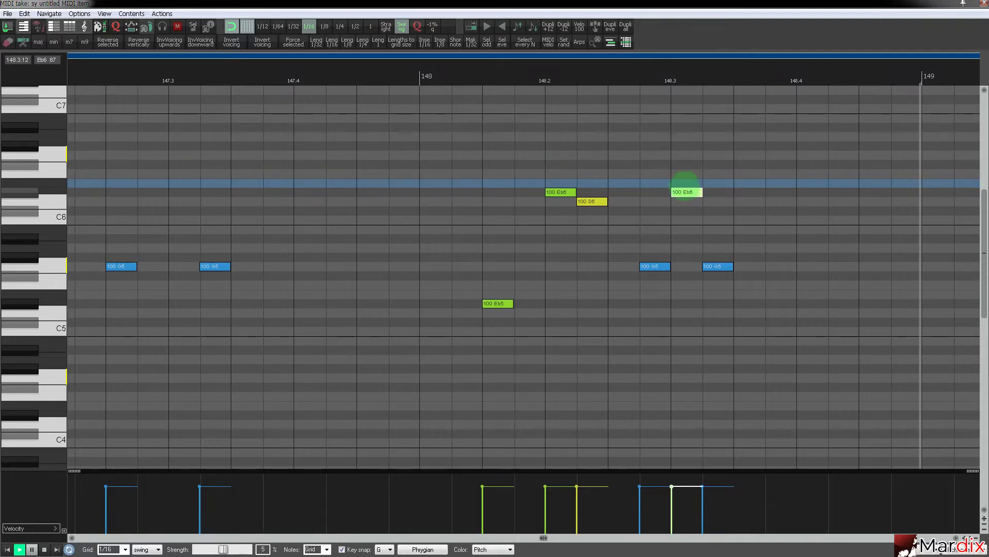
pyautogui.moveTo(686, 189)
pyautogui.mouseDown()
pyautogui.moveTo(687, 201)
pyautogui.moveTo(687, 192)
pyautogui.mouseUp()
# Add D6 and Bb5 notes after the last G5 in bar 148, delete the Bb5 and lower the D6 to Bb5.
pyautogui.click(747, 201)
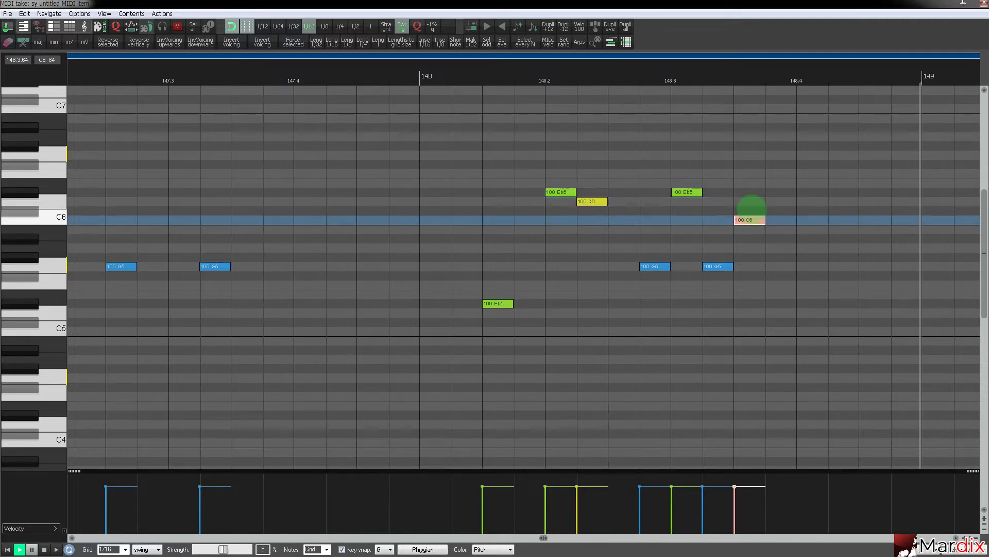
pyautogui.moveTo(798, 201); pyautogui.dragTo(780, 230)
pyautogui.scroll(-3, 397, 84)
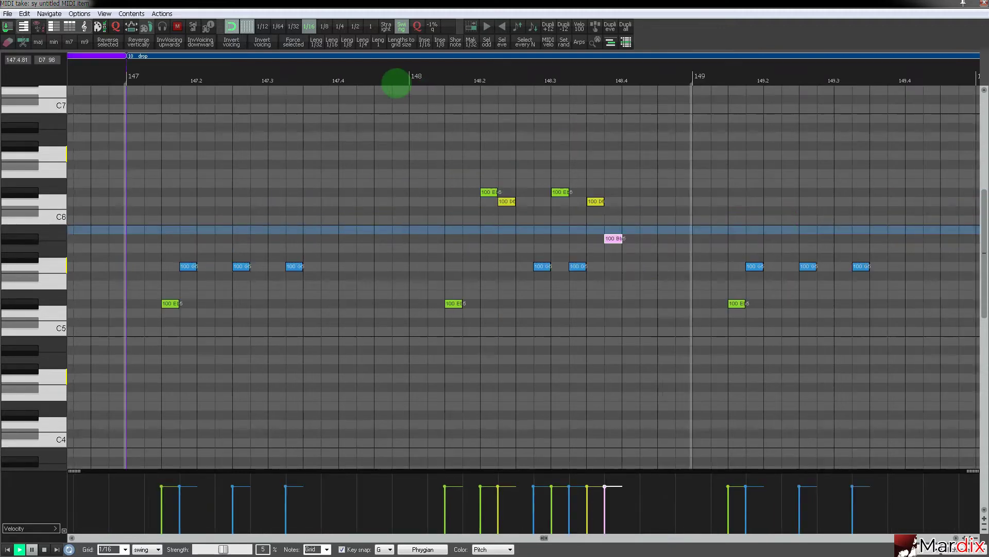
pyautogui.scroll(7, 524, 172)
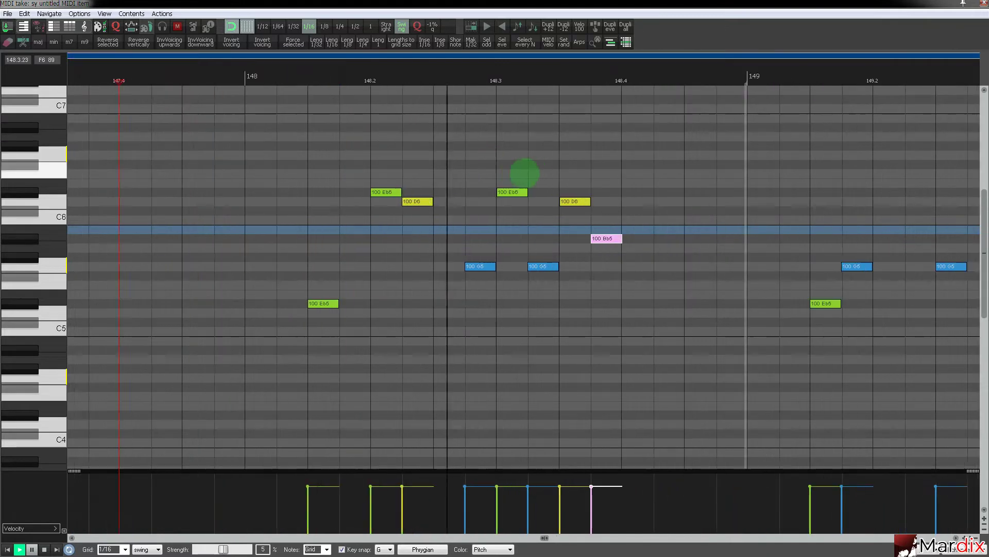
pyautogui.doubleClick(620, 237)
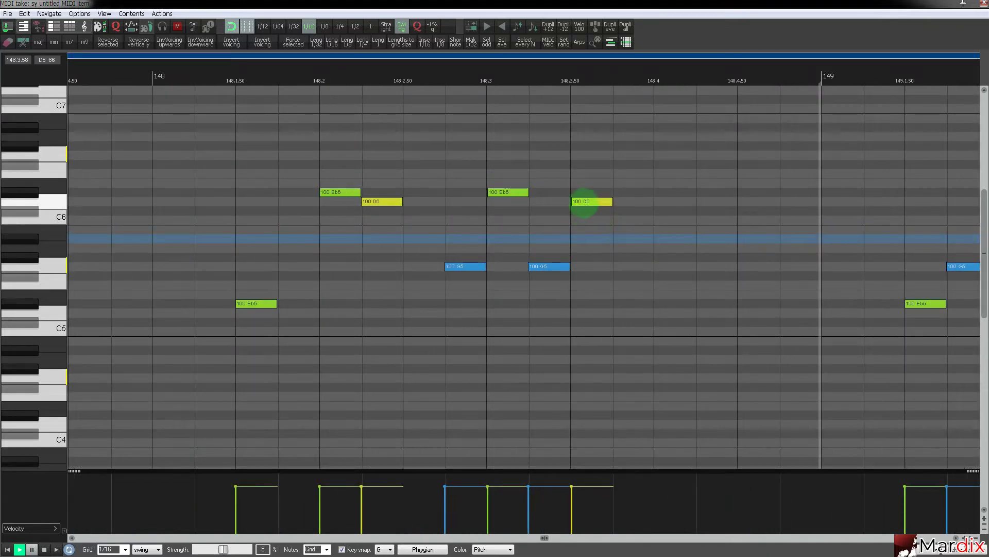
pyautogui.moveTo(585, 201); pyautogui.dragTo(586, 236)
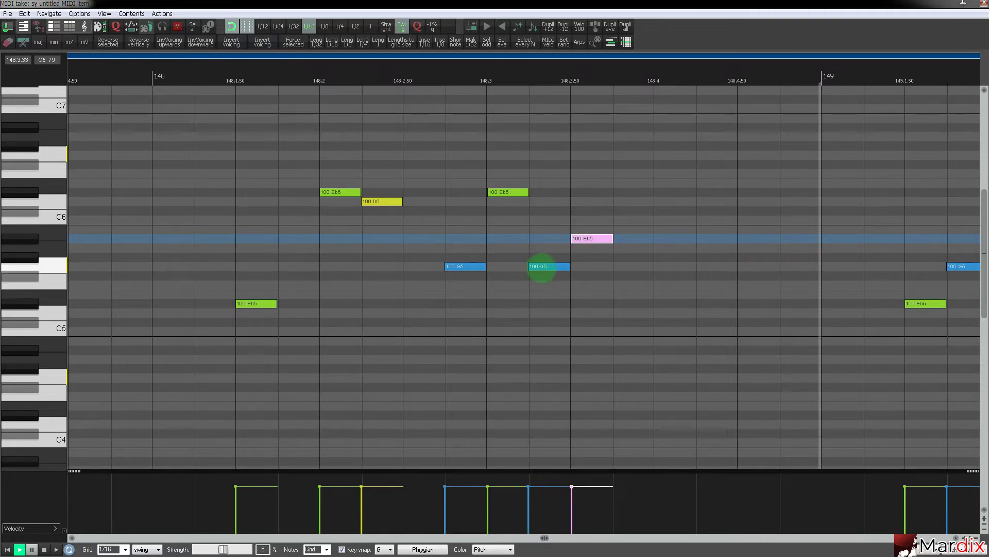
# Try the second G5 in bar 148 at F5 and Eb5, return it to G5, and raise the final Bb5 to C6.
pyautogui.moveTo(545, 266); pyautogui.dragTo(545, 283)
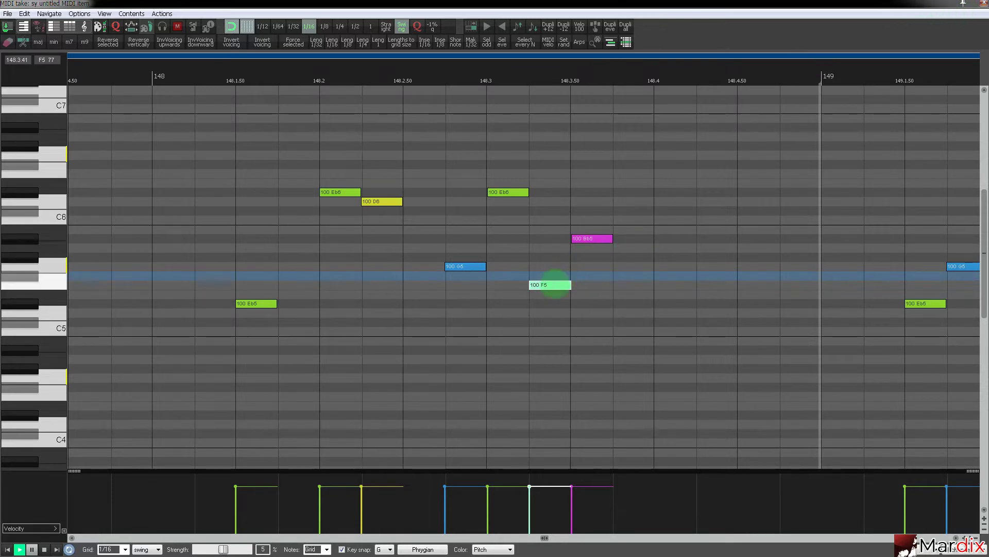
pyautogui.moveTo(549, 284); pyautogui.dragTo(560, 295)
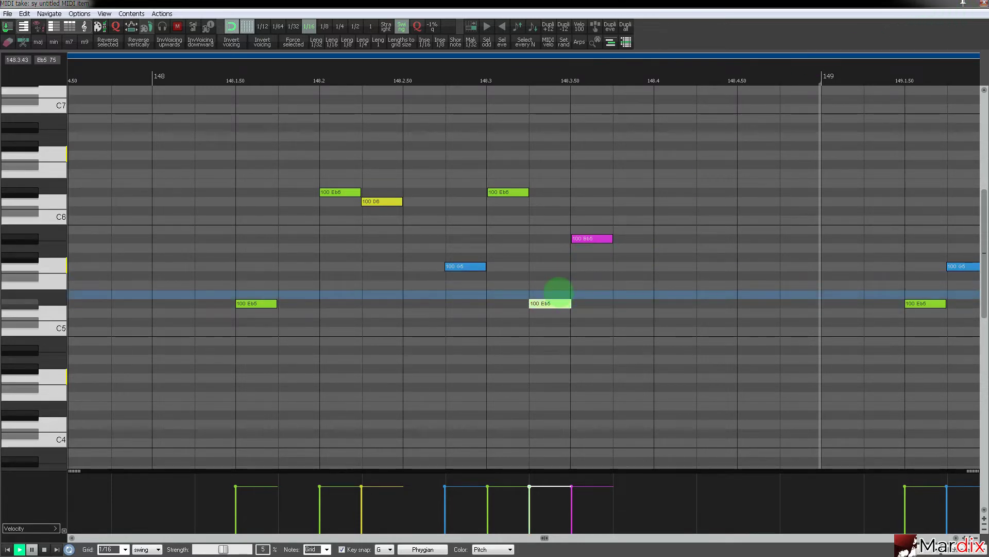
pyautogui.moveTo(553, 295); pyautogui.dragTo(559, 267)
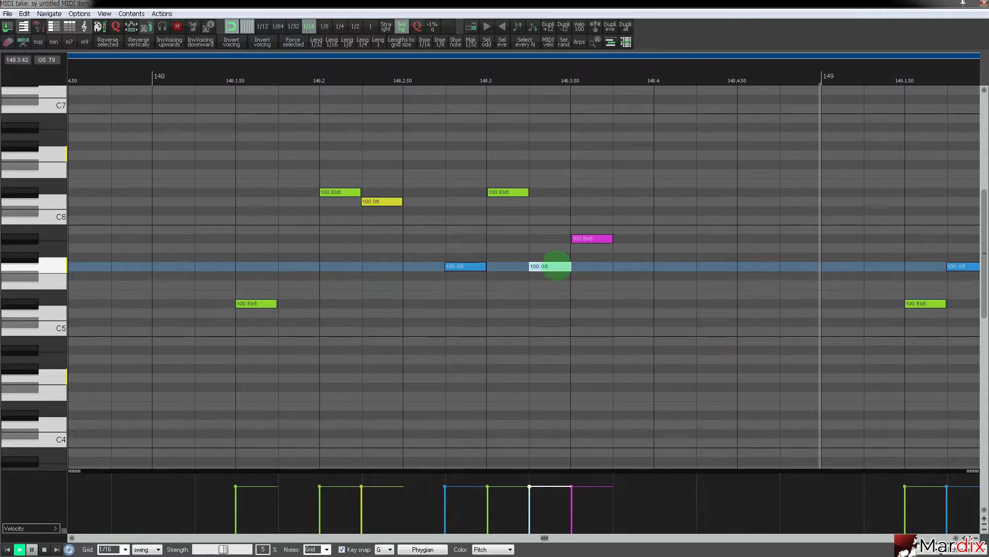
pyautogui.click(592, 238)
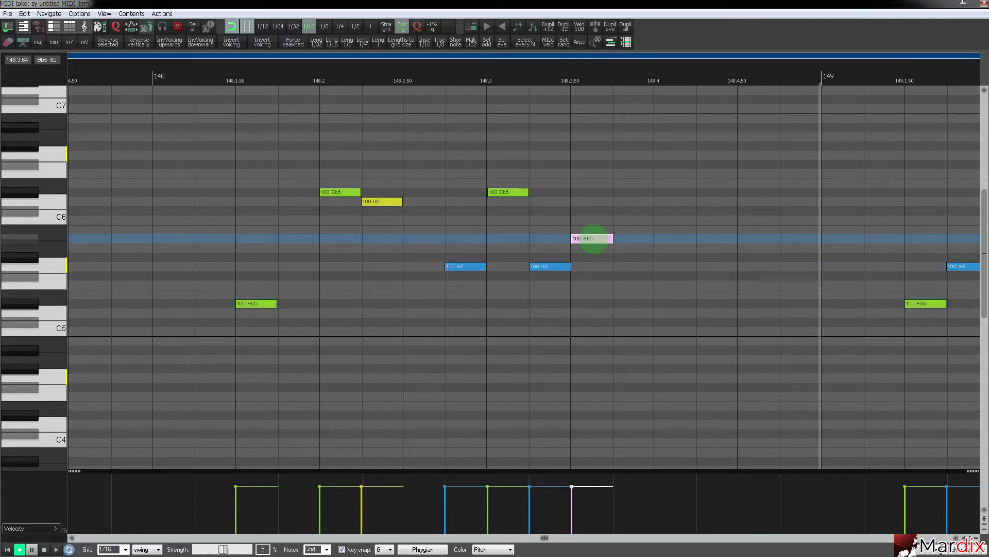
pyautogui.moveTo(593, 239); pyautogui.dragTo(595, 221)
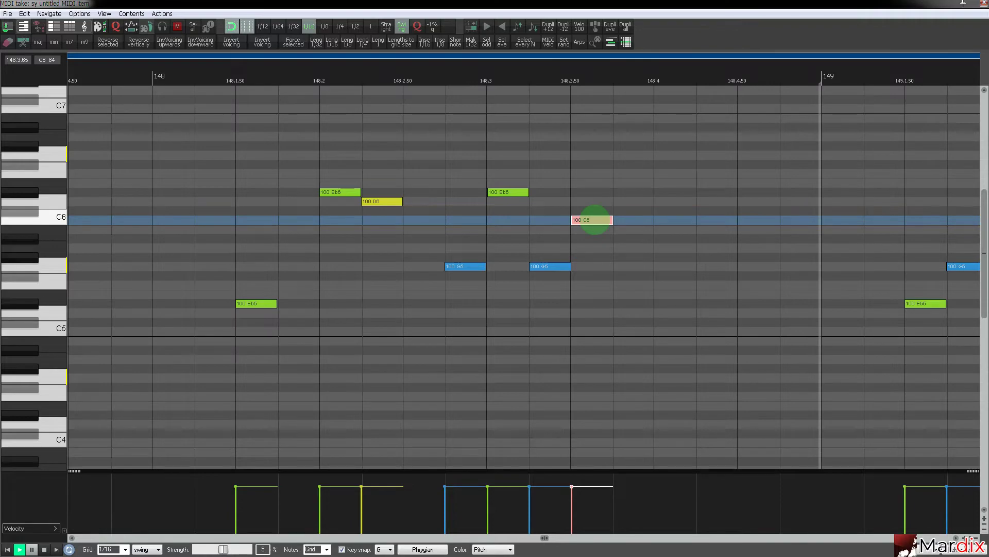
# Try the first G5 in bar 148 a sixteenth earlier at 148.2.50, then return it to 148.2.75.
pyautogui.click(446, 266)
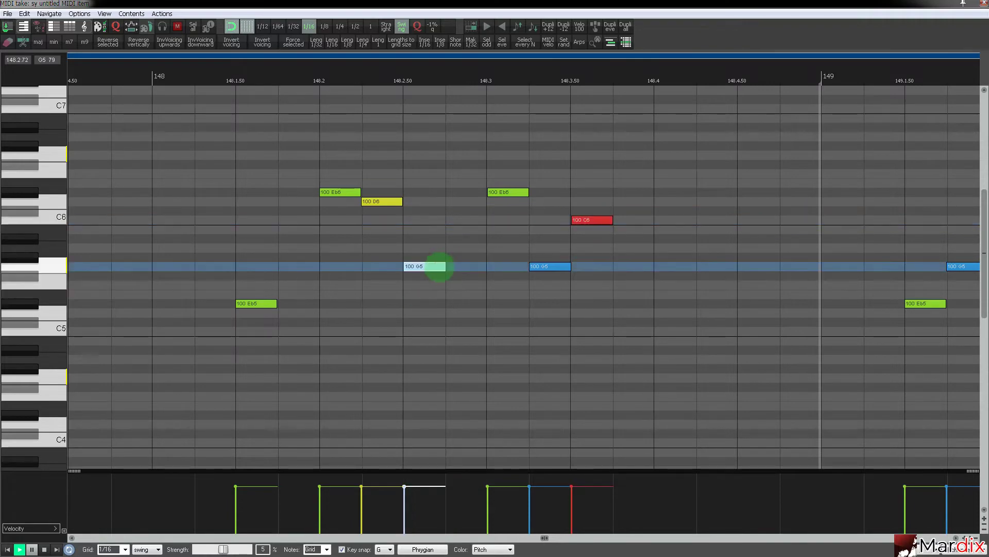
pyautogui.scroll(-10, 439, 266)
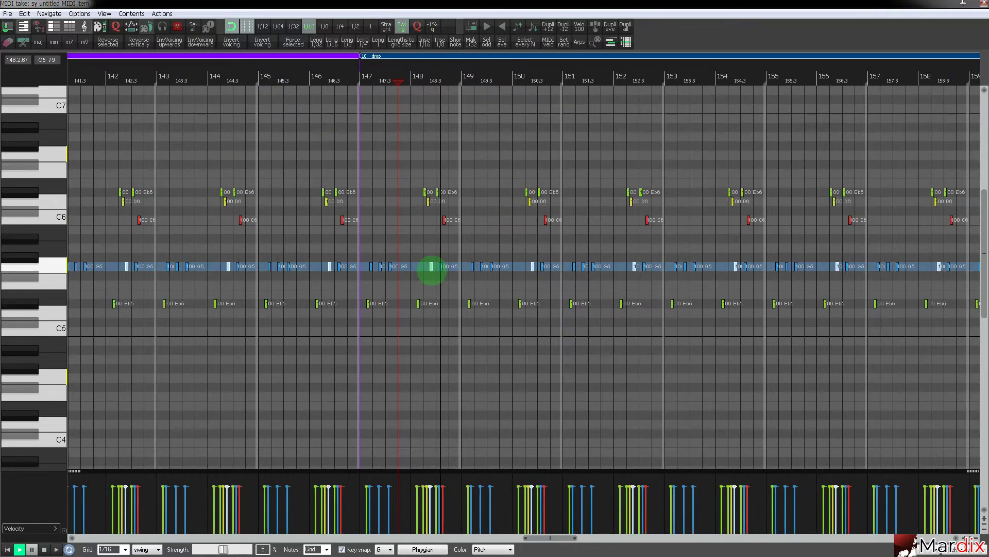
pyautogui.scroll(8, 432, 268)
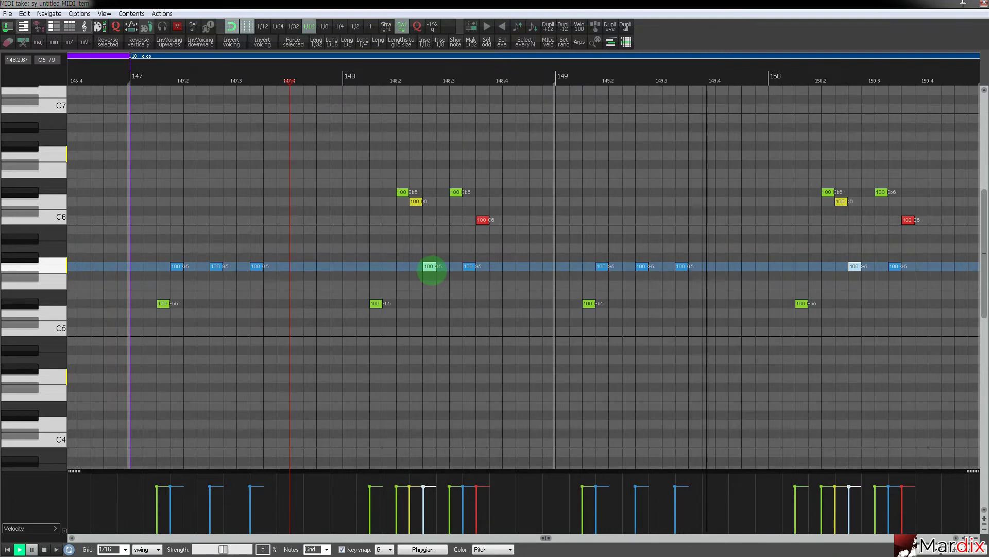
pyautogui.click(397, 100)
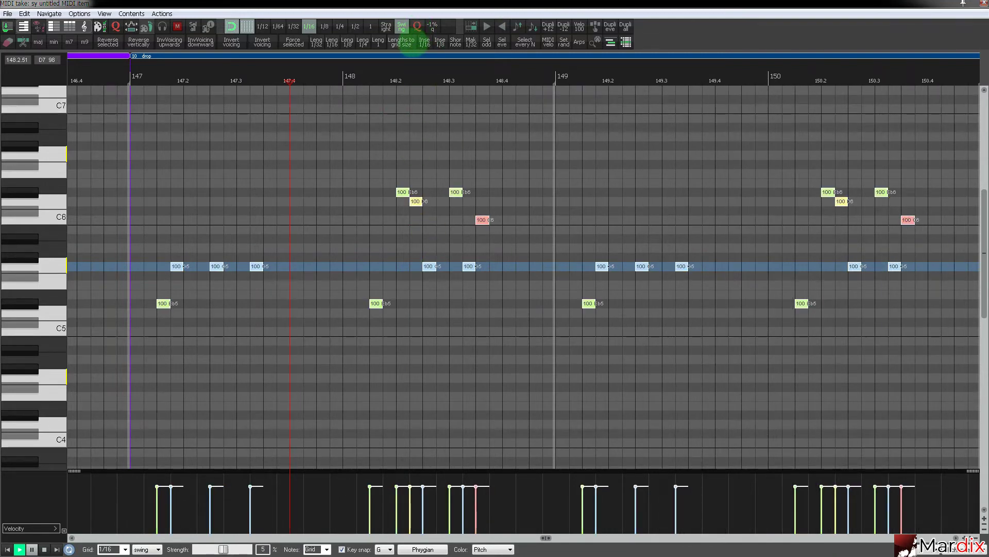
pyautogui.scroll(4, 416, 203)
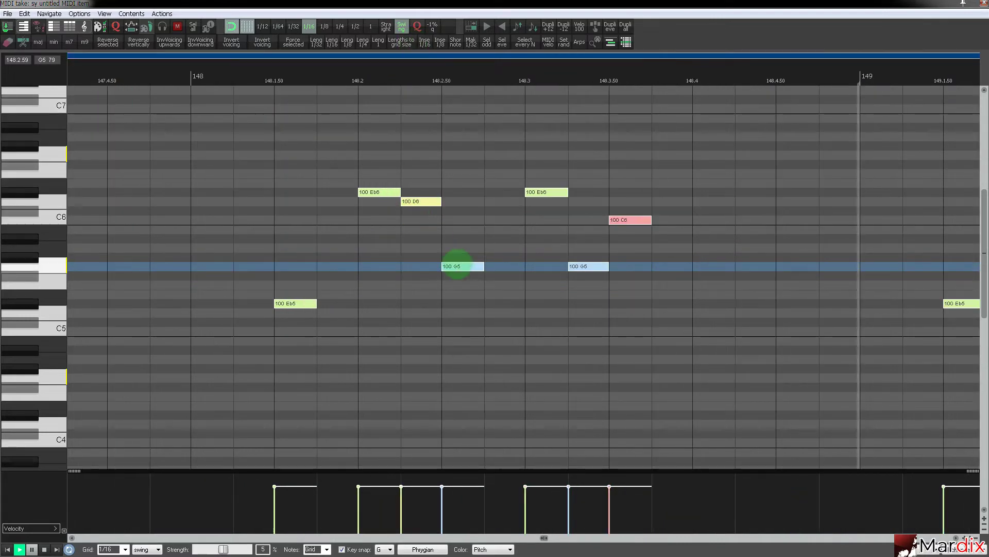
pyautogui.click(455, 266)
pyautogui.moveTo(455, 266); pyautogui.dragTo(504, 266)
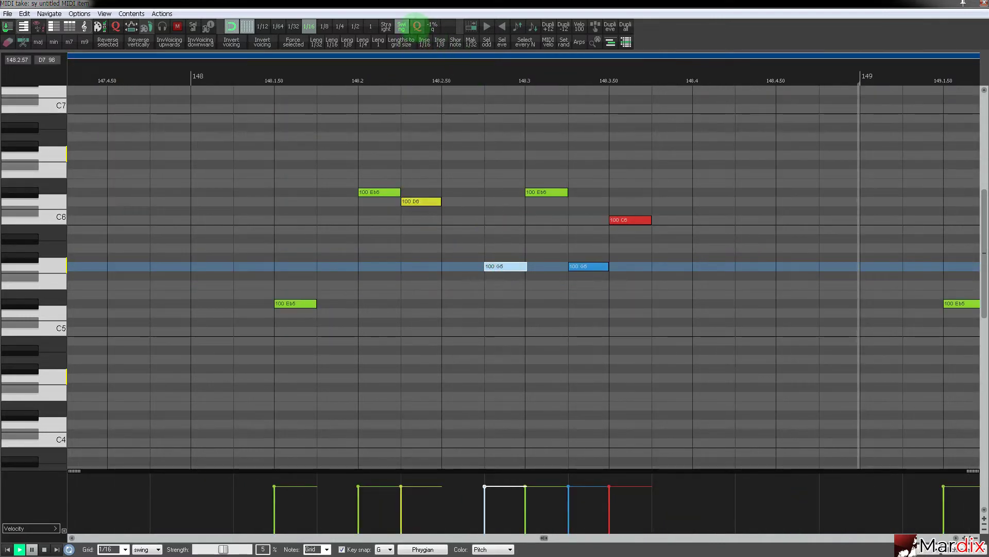
# Delete the C6 that ends bar 148 and raise the last G5 to Bb5, trying it at 148.3.50 before placing it at 148.3.25.
pyautogui.click(536, 192)
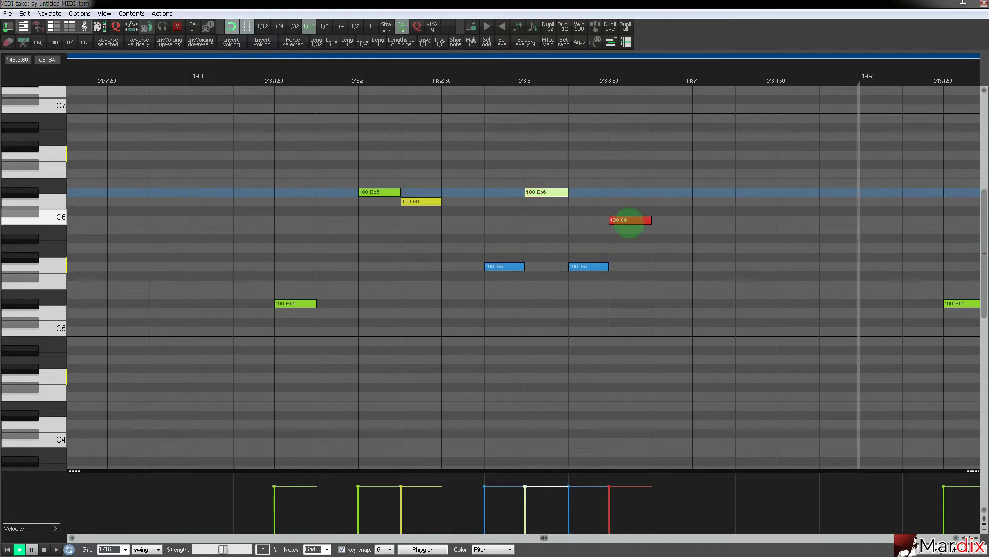
pyautogui.doubleClick(630, 220)
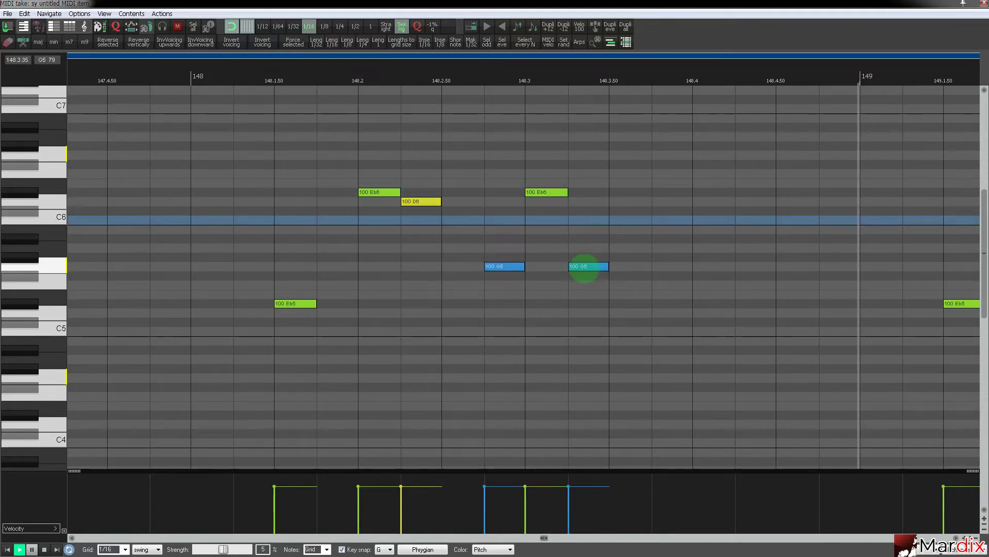
pyautogui.moveTo(599, 268); pyautogui.dragTo(636, 239)
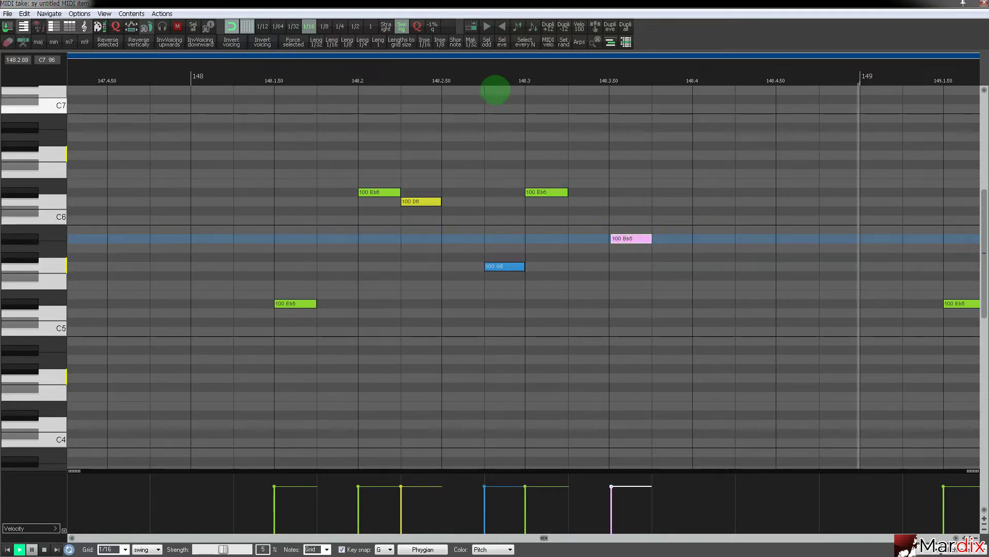
pyautogui.click(484, 141)
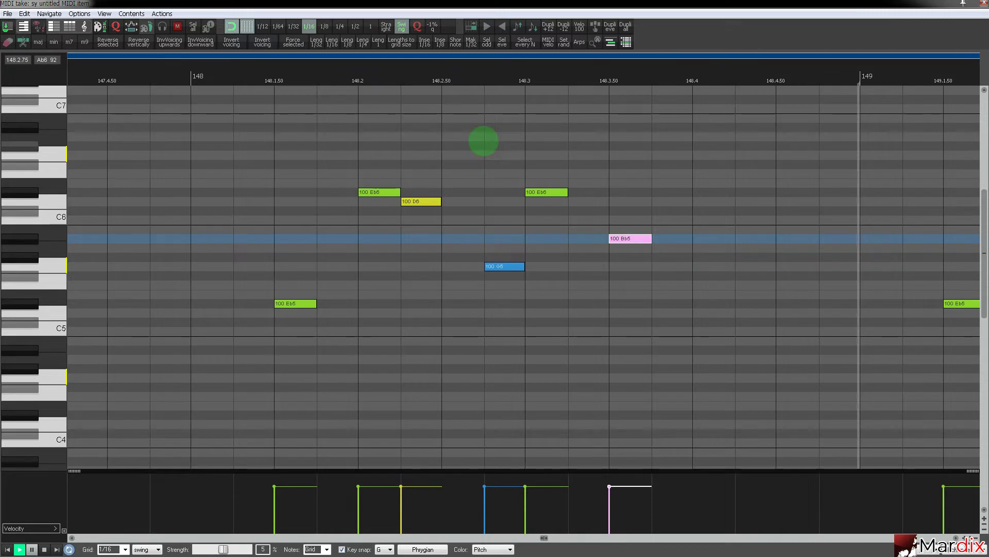
pyautogui.moveTo(619, 238); pyautogui.dragTo(578, 239)
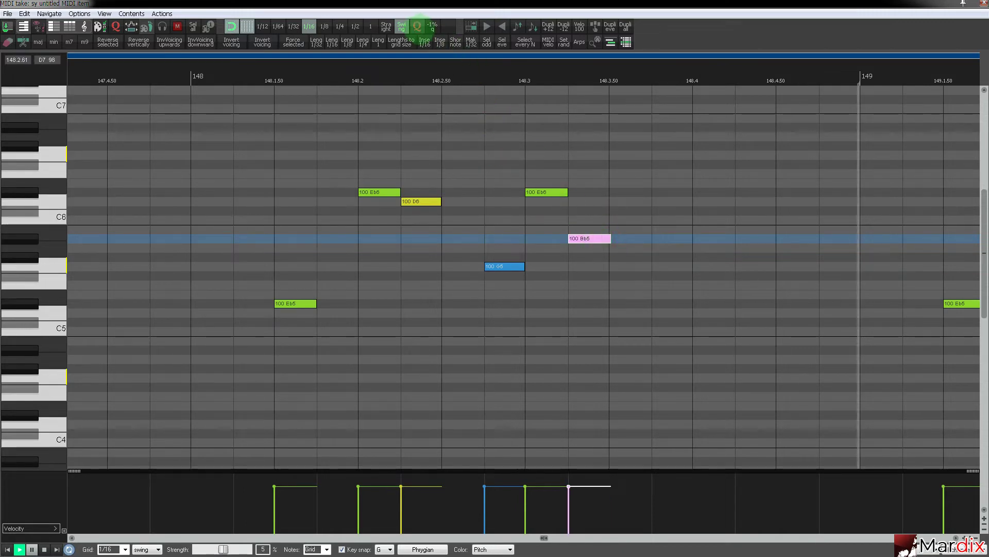
pyautogui.click(513, 143)
# Delete the Eb6 at 148.3 and raise the last Bb5 in bar 148 through C6 and D6 to Eb6.
pyautogui.scroll(2, 513, 143)
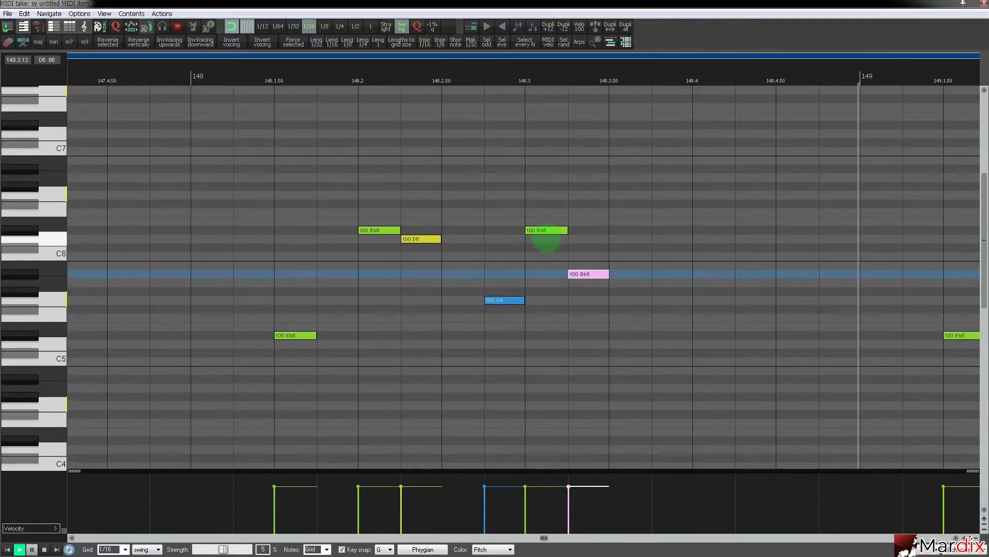
pyautogui.click(548, 229)
pyautogui.moveTo(548, 229); pyautogui.dragTo(593, 258)
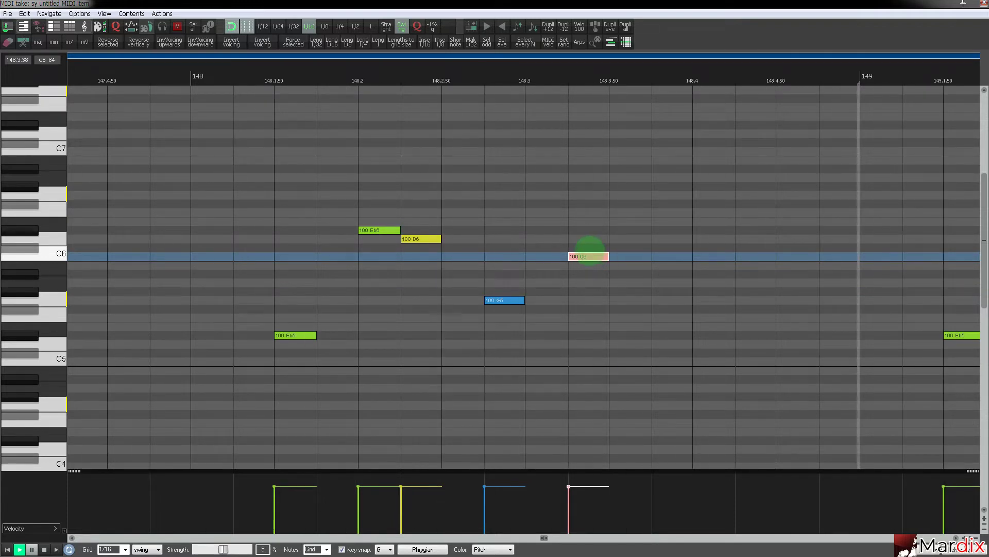
pyautogui.scroll(-1, 590, 252)
pyautogui.scroll(2, 587, 258)
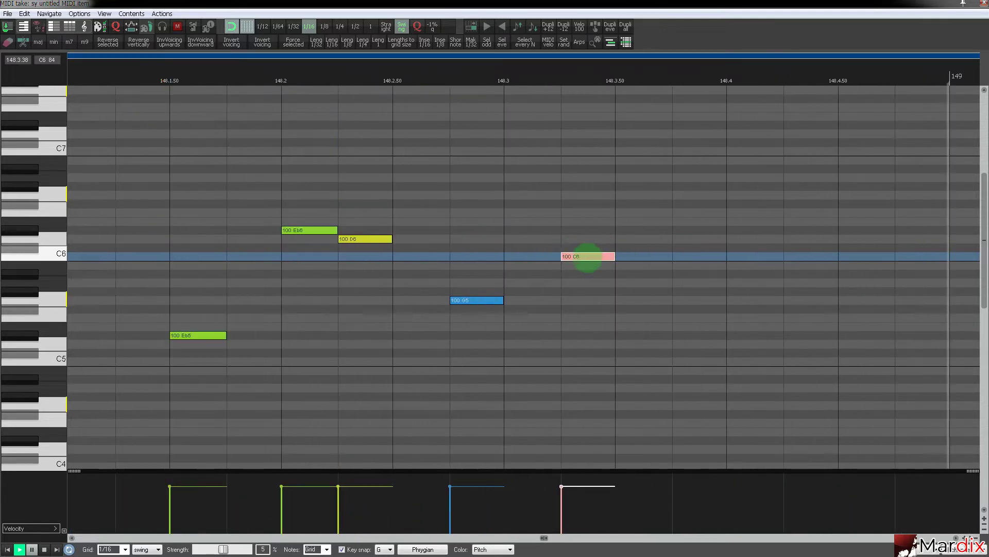
pyautogui.moveTo(588, 246); pyautogui.dragTo(589, 241)
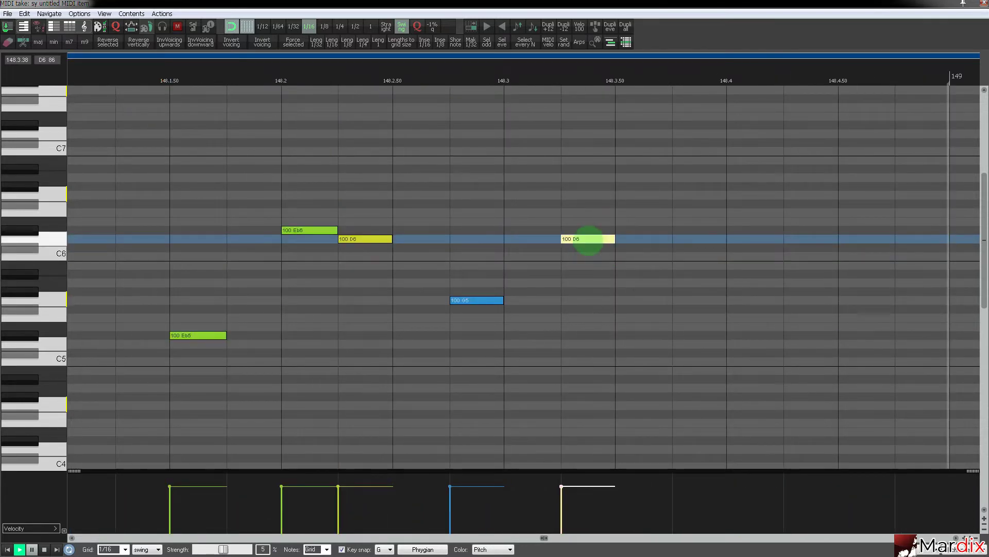
pyautogui.moveTo(588, 241); pyautogui.dragTo(589, 243)
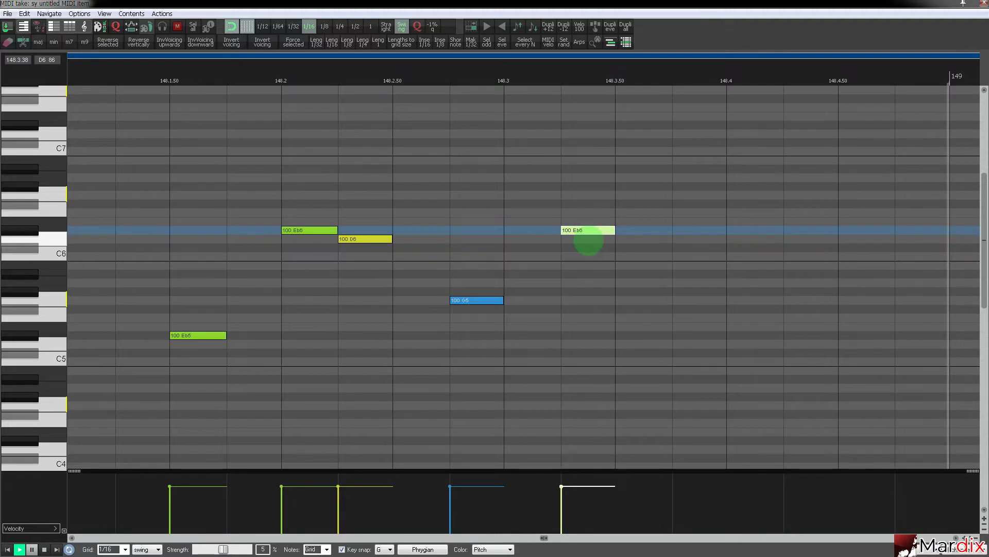
# Try the last note in bar 148 at F6, G6 and Bb5, then set it to Ab5.
pyautogui.press('Up')
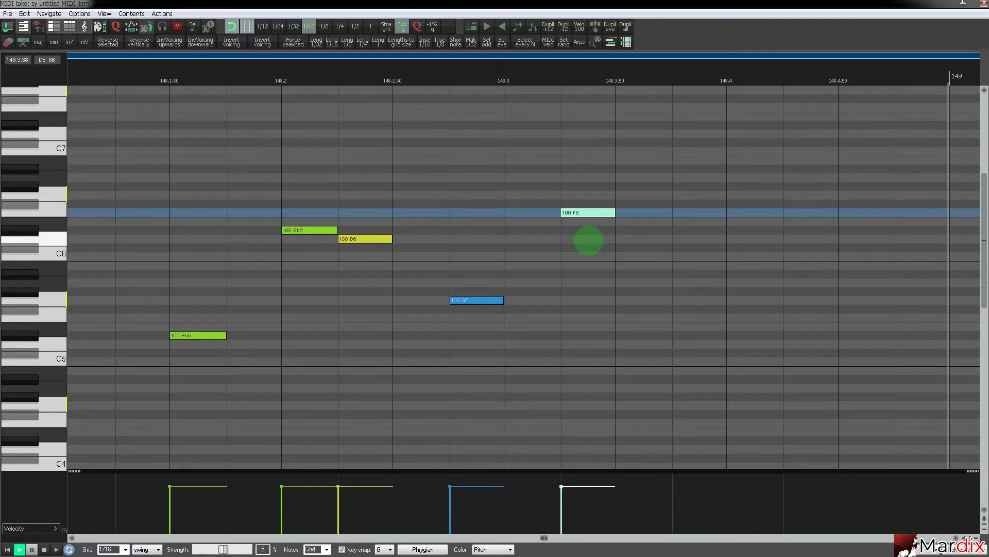
pyautogui.press('Up')
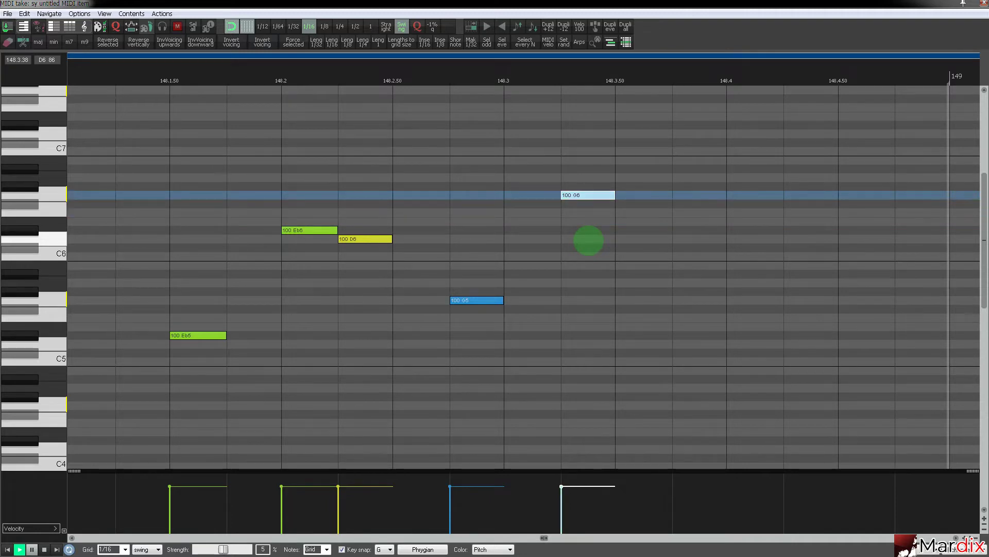
pyautogui.press('Down')
pyautogui.press('Down')
pyautogui.press('Down')
pyautogui.press('Down')
pyautogui.press('Down')
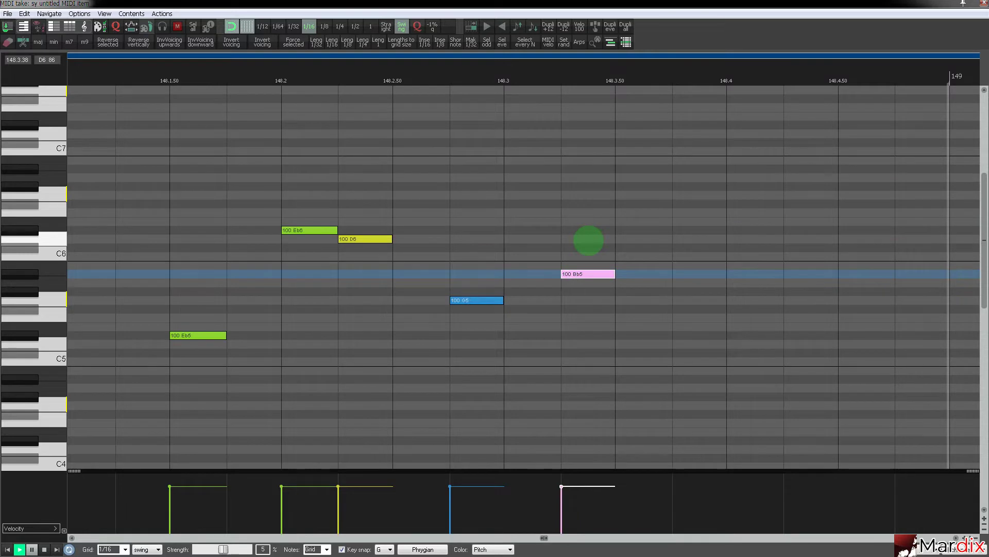
pyautogui.press('Down')
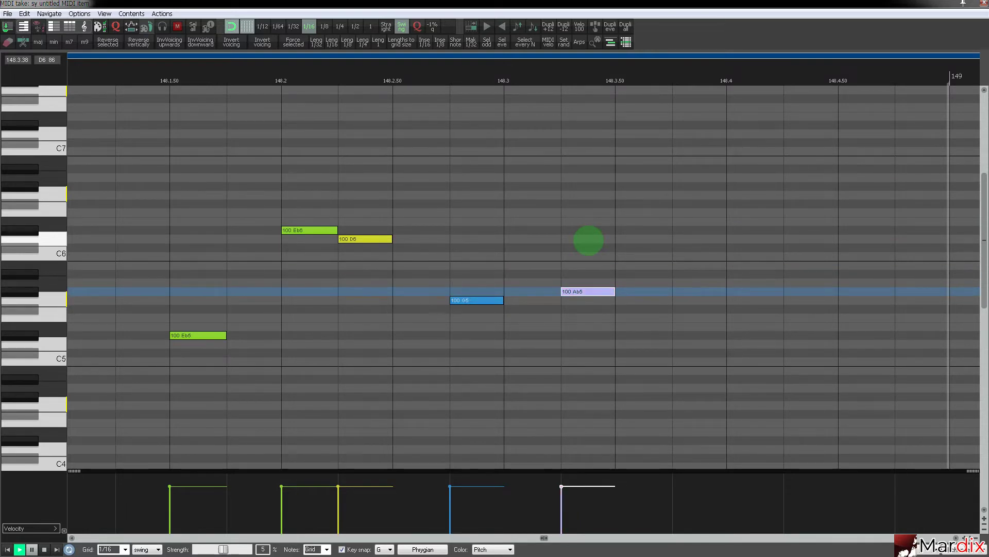
pyautogui.press('Down')
pyautogui.press('Up')
# Back in the arrangement, extend the track 51 sy item to the start of 12 drop and reopen it in the MIDI editor.
pyautogui.press('Escape')
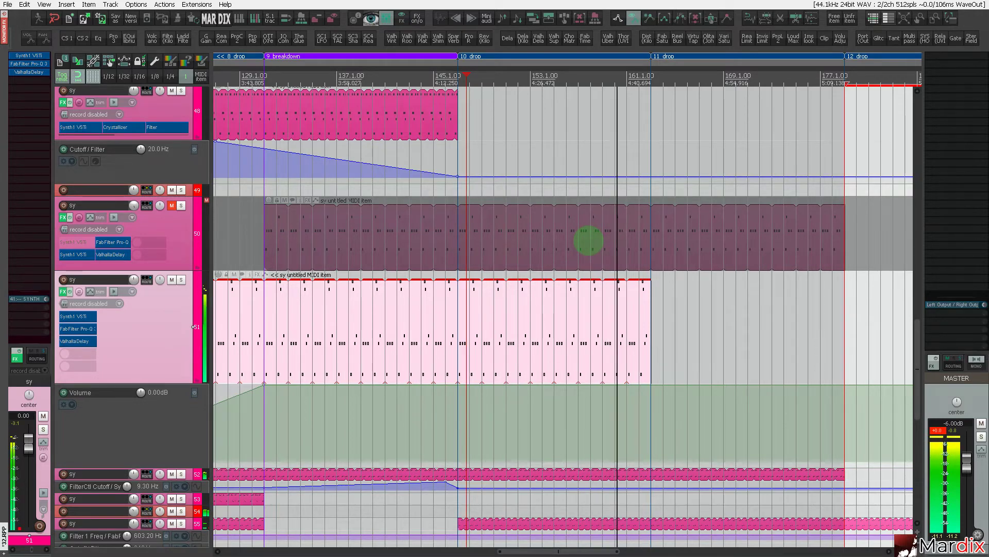
pyautogui.moveTo(652, 320); pyautogui.dragTo(846, 325)
pyautogui.click(797, 317)
pyautogui.doubleClick(797, 316)
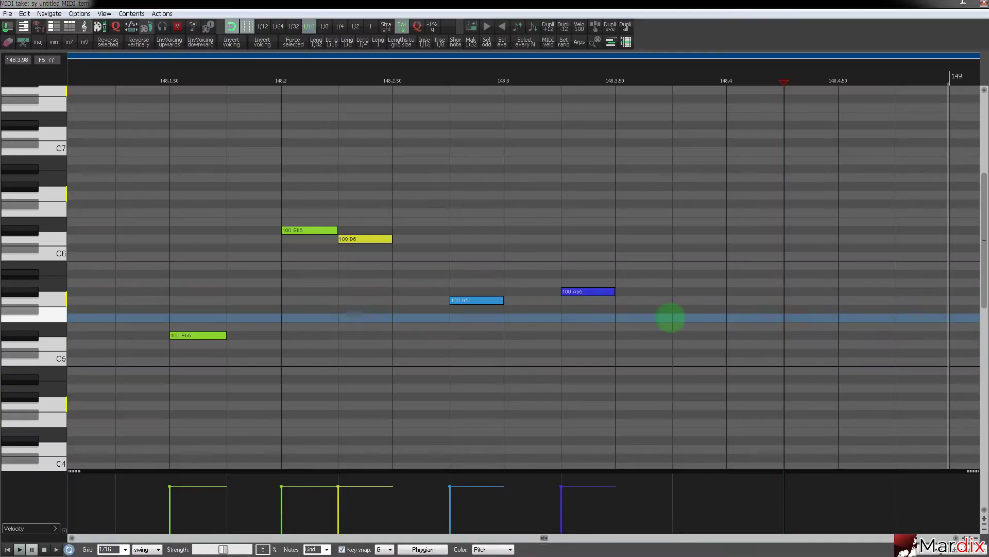
# Lower the last note in bar 148 from Ab5, trying it at F5 before setting it to Eb5.
pyautogui.scroll(-3, 628, 309)
pyautogui.moveTo(605, 292); pyautogui.dragTo(611, 313)
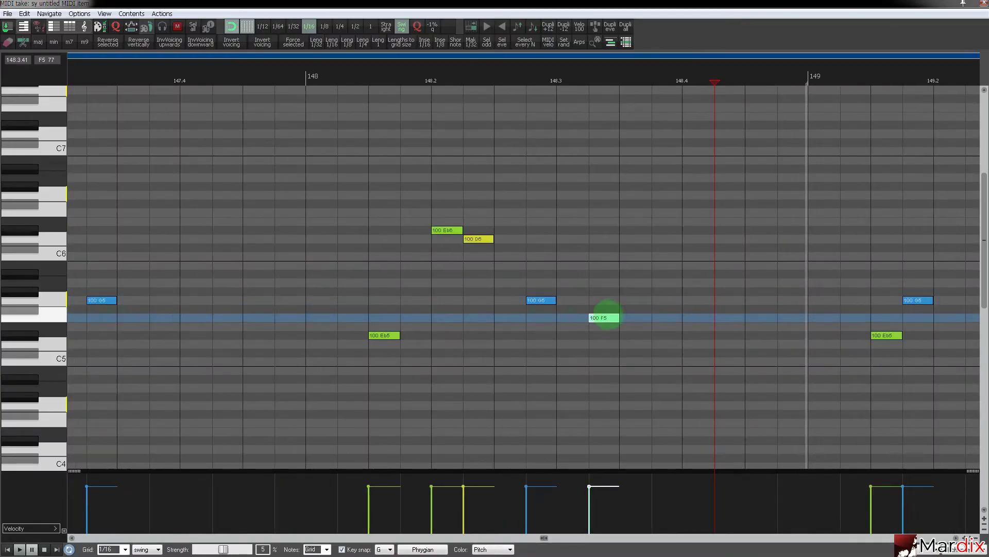
pyautogui.scroll(3, 608, 315)
pyautogui.press('Down')
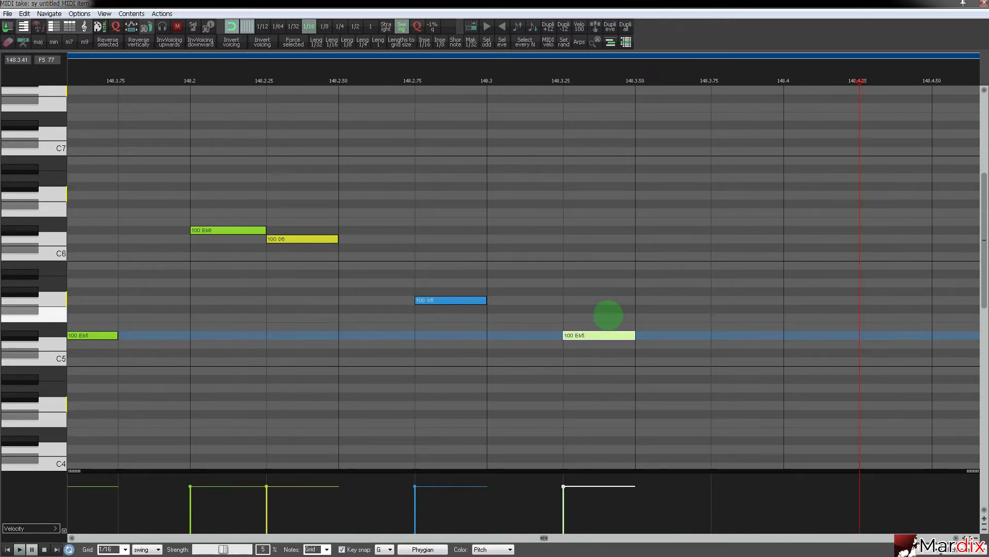
# Raise the note after 148.3 to G5 and the note at 148.2.75 to D6, closing the MIDI editor when done.
pyautogui.press('Up')
pyautogui.press('Up')
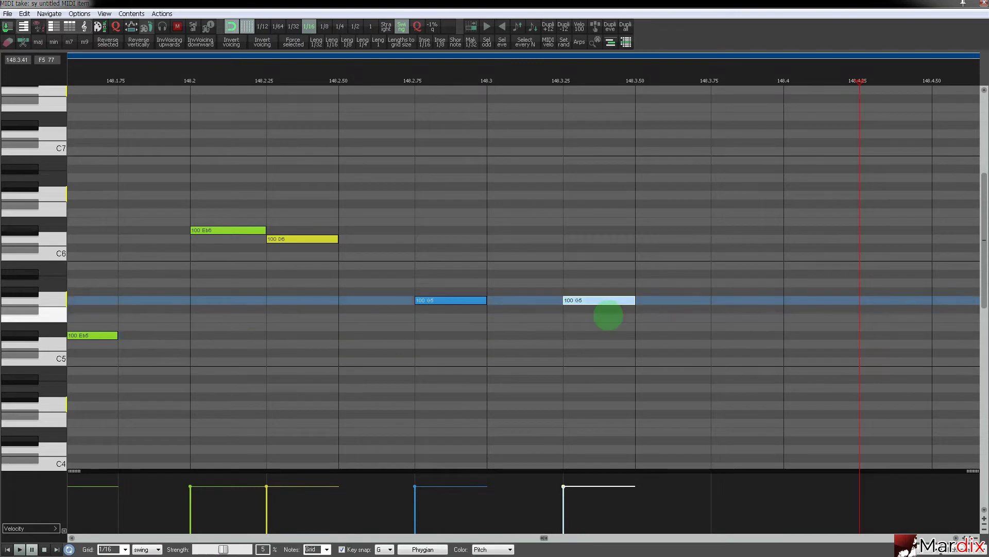
pyautogui.click(470, 301)
pyautogui.press('Up')
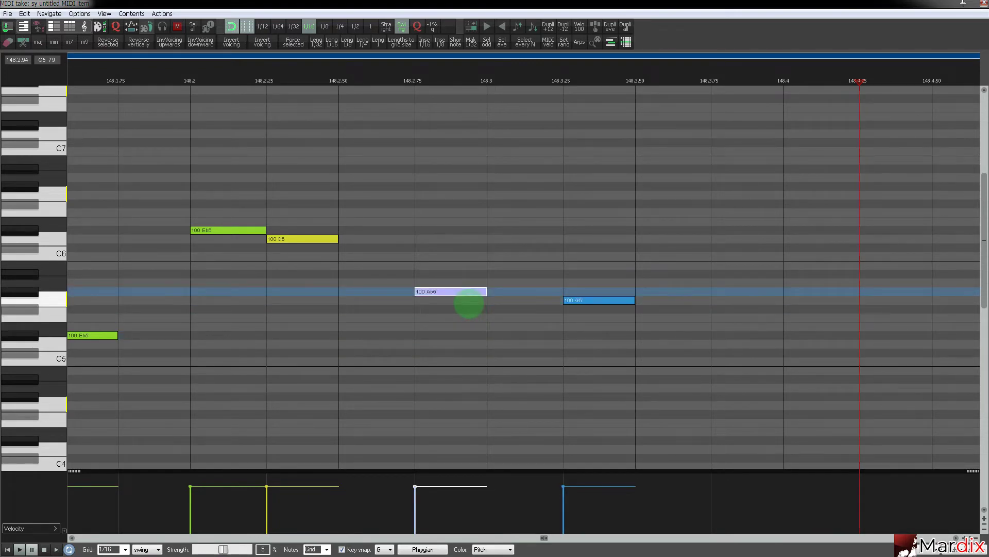
pyautogui.press('Up')
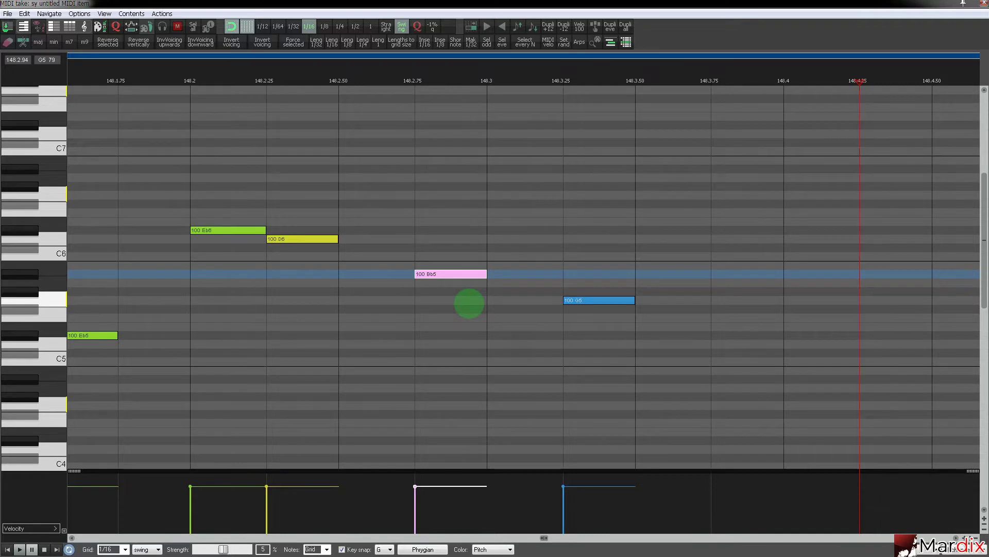
pyautogui.press('Up')
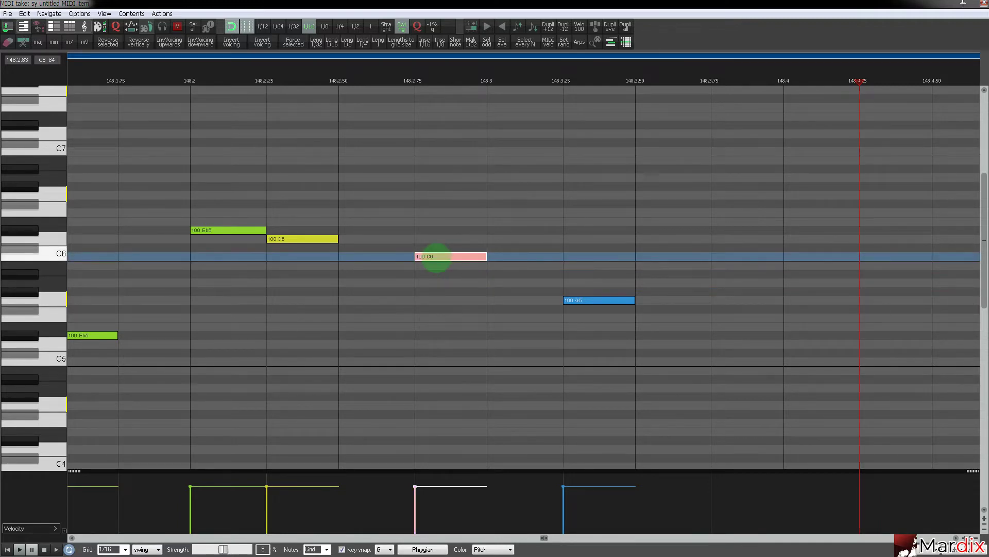
pyautogui.press('Up')
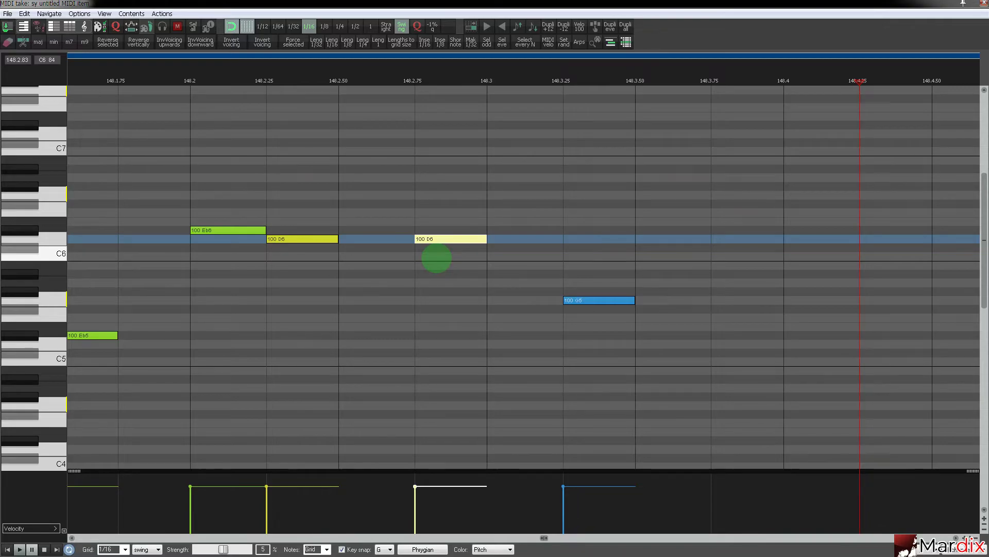
pyautogui.press('Escape')
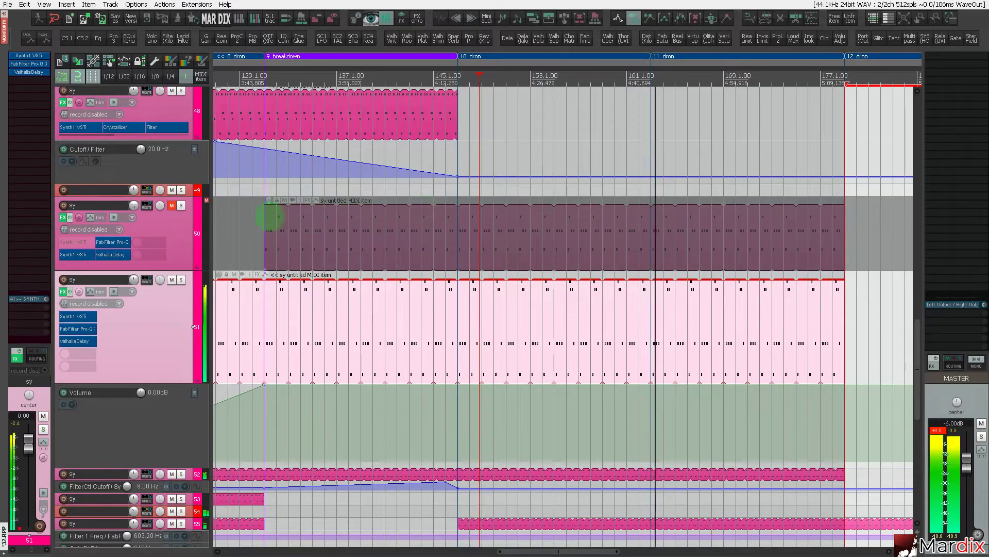
# Play the track 51 synth part around the breakdown and adjust the filter frequency and resonance in its Synth1 instrument.
pyautogui.click(252, 187)
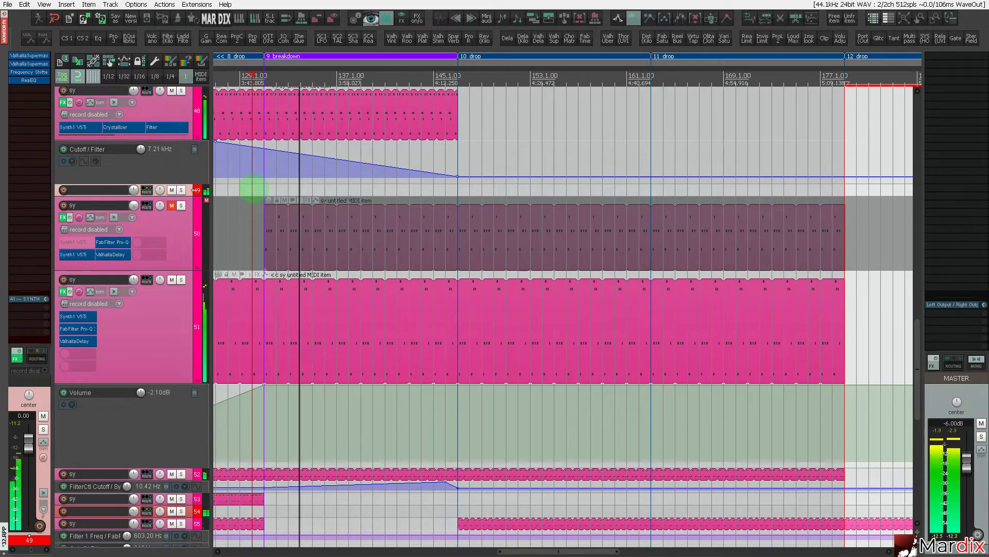
pyautogui.click(365, 334)
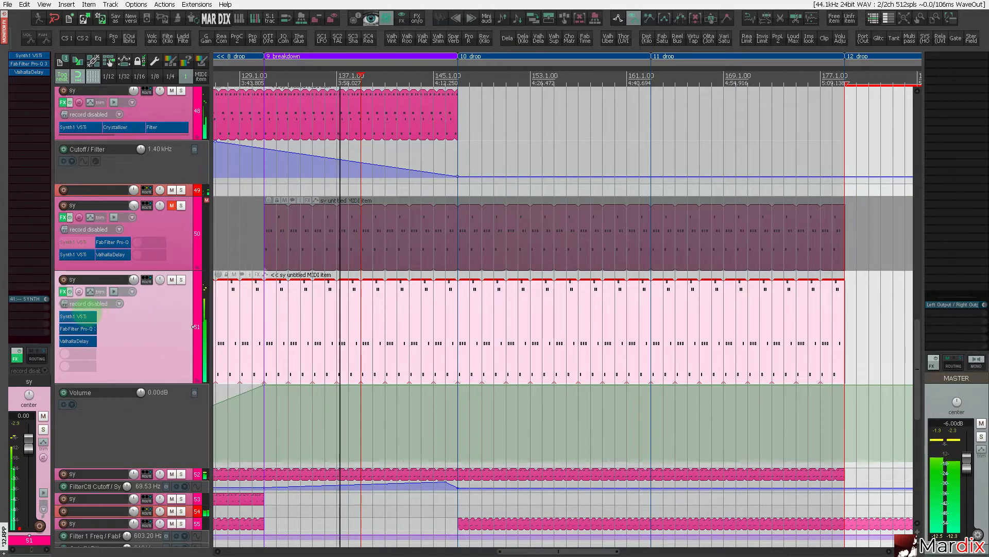
pyautogui.click(77, 316)
pyautogui.moveTo(252, 196); pyautogui.dragTo(249, 230)
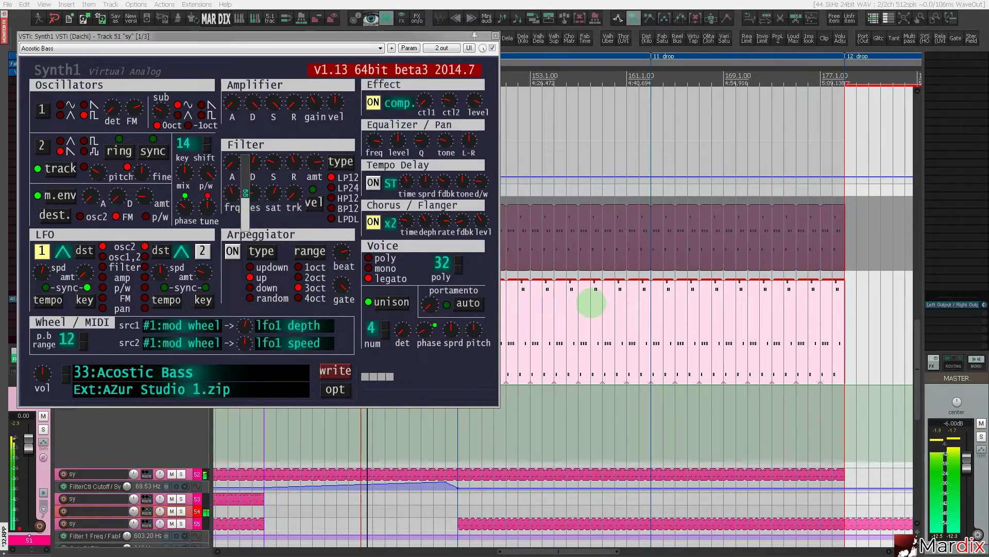
pyautogui.click(595, 305)
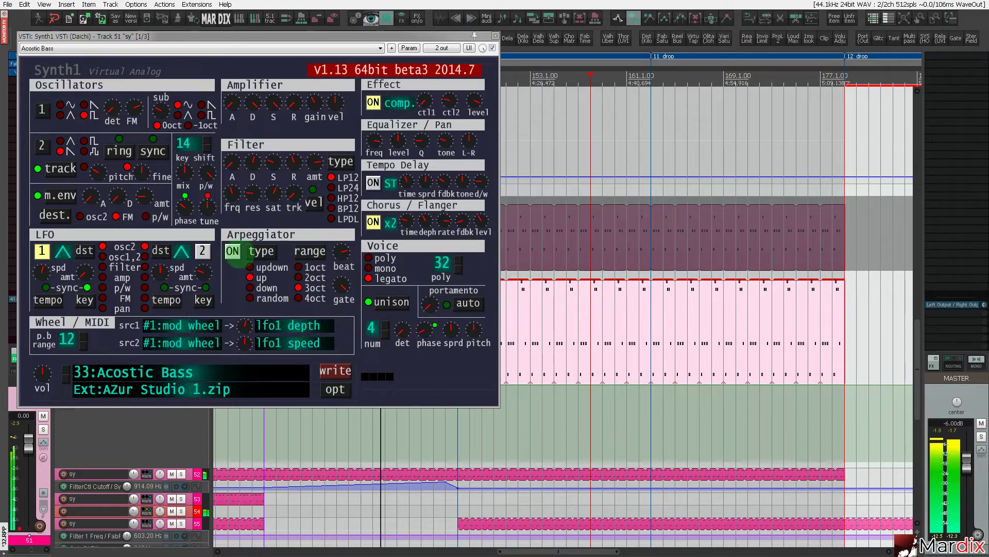
pyautogui.moveTo(231, 197); pyautogui.dragTo(252, 184)
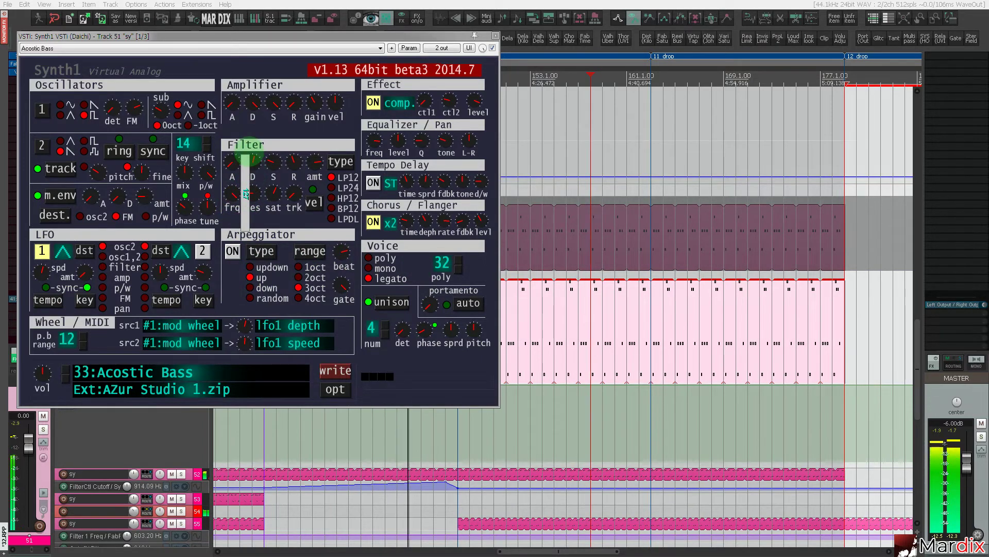
pyautogui.click(353, 39)
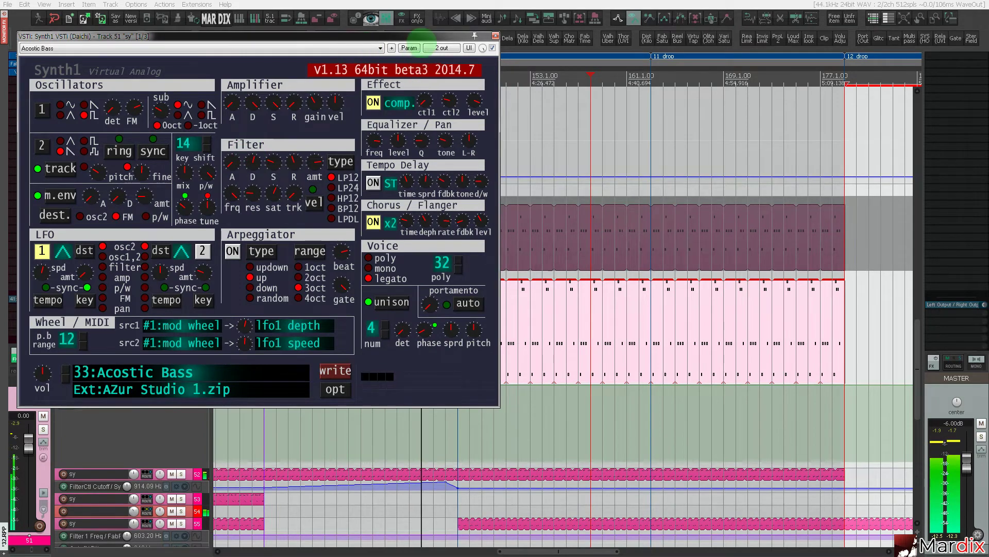
pyautogui.moveTo(420, 37); pyautogui.dragTo(654, 129)
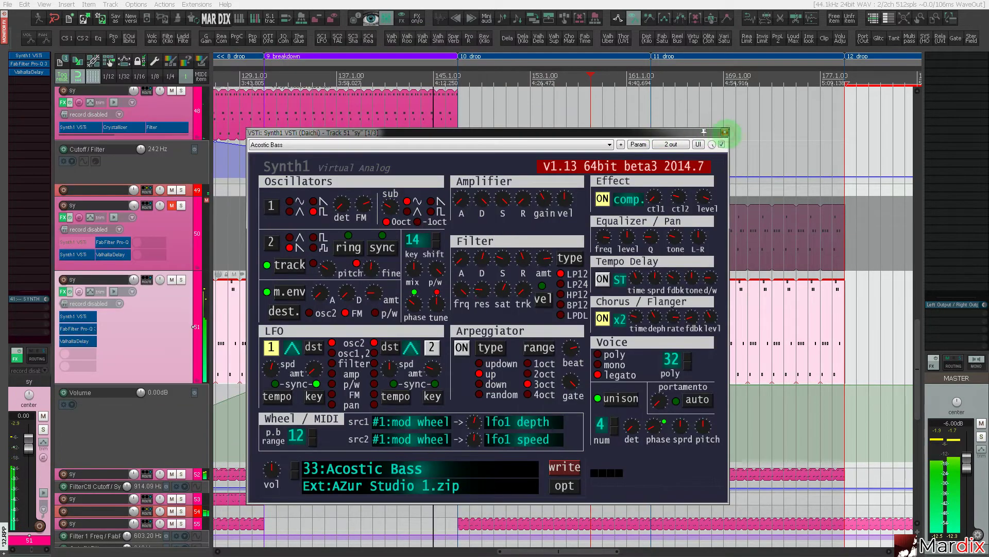
pyautogui.click(725, 131)
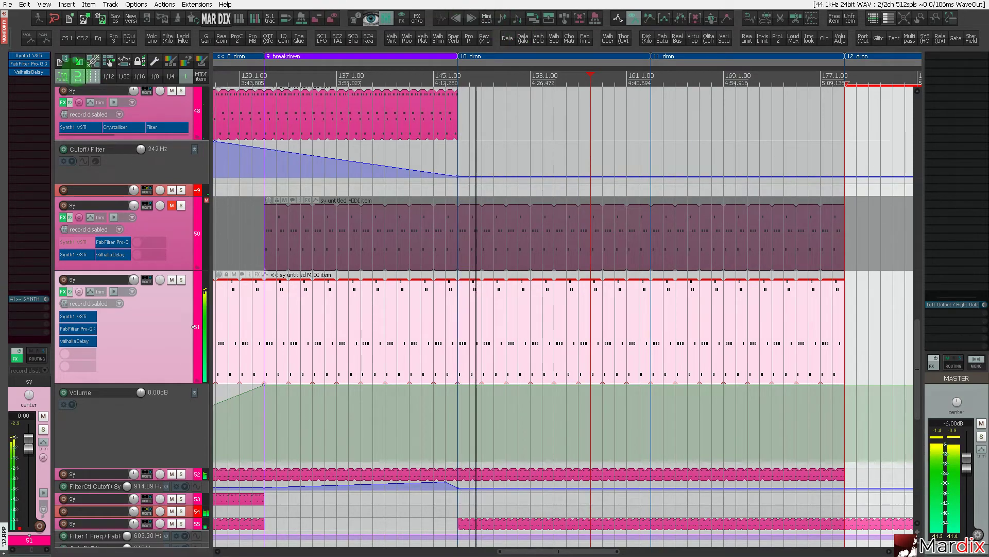
pyautogui.click(28, 55)
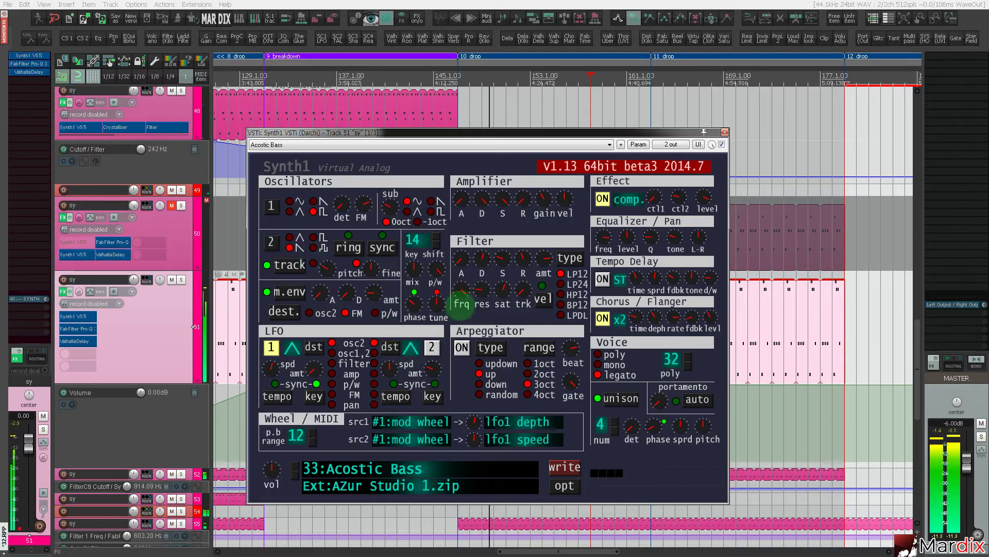
pyautogui.moveTo(482, 272); pyautogui.dragTo(492, 317)
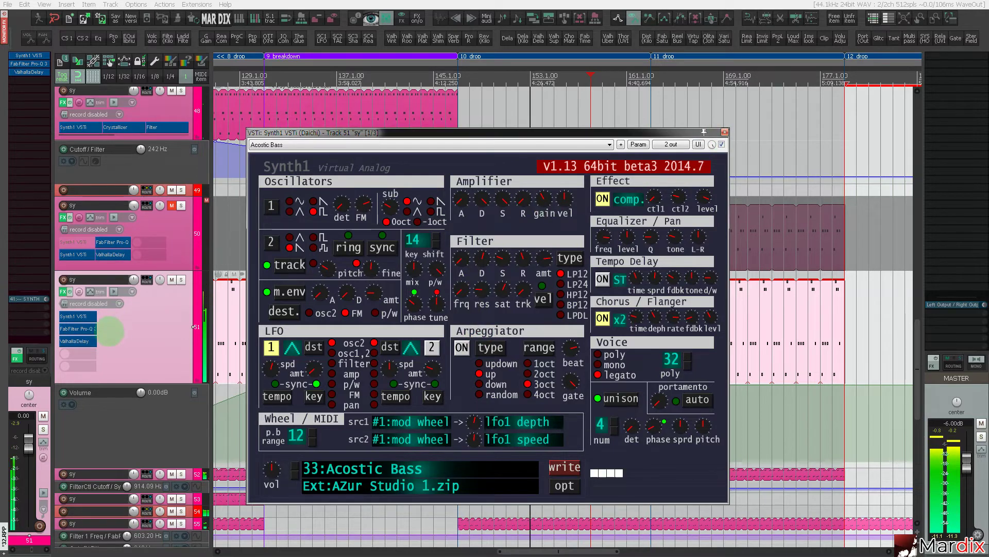
# Try ValhallaDelay's diffusion amount at 40% on track 51, return it to OFF, and show its automation envelope in the arrangement.
pyautogui.click(80, 341)
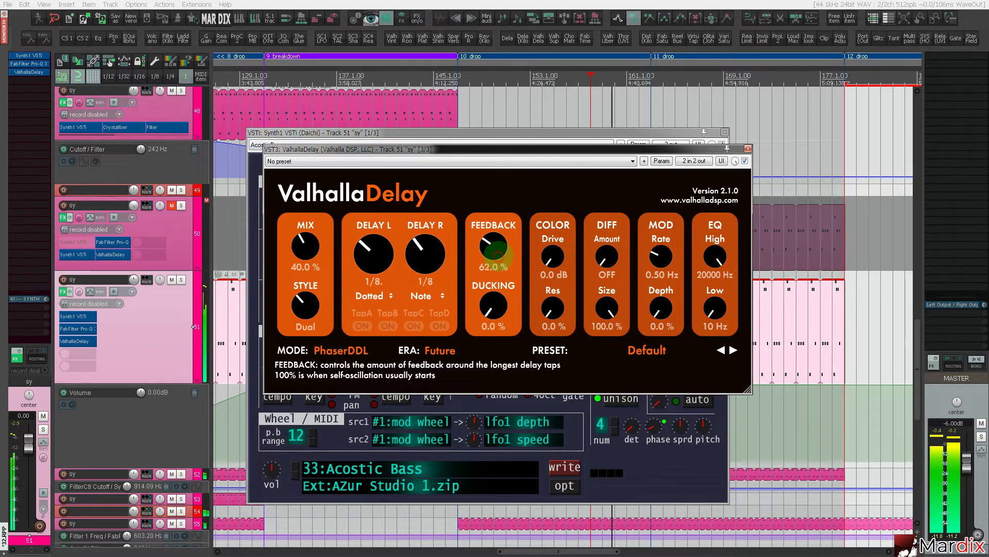
pyautogui.moveTo(607, 256); pyautogui.dragTo(616, 238)
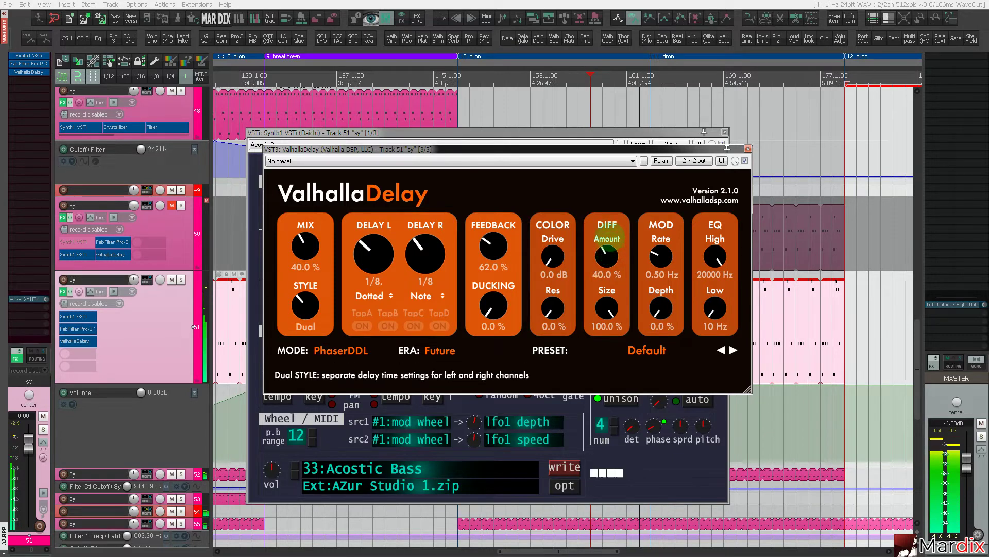
pyautogui.click(608, 262)
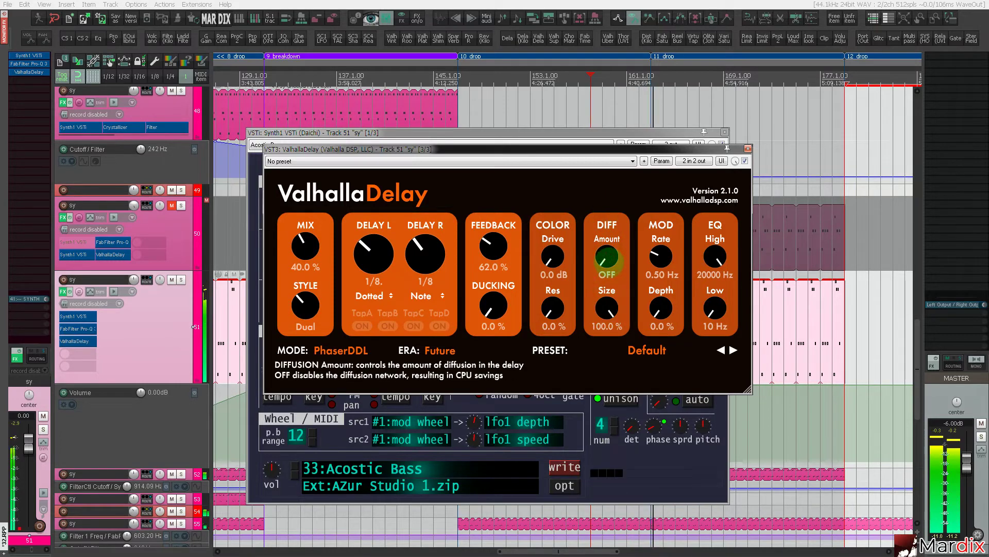
pyautogui.press('e')
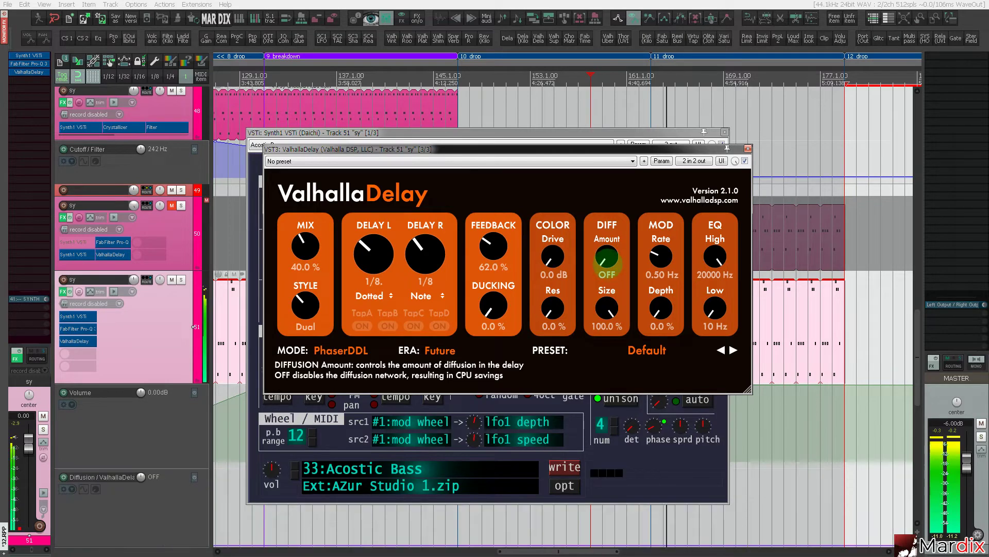
pyautogui.click(747, 149)
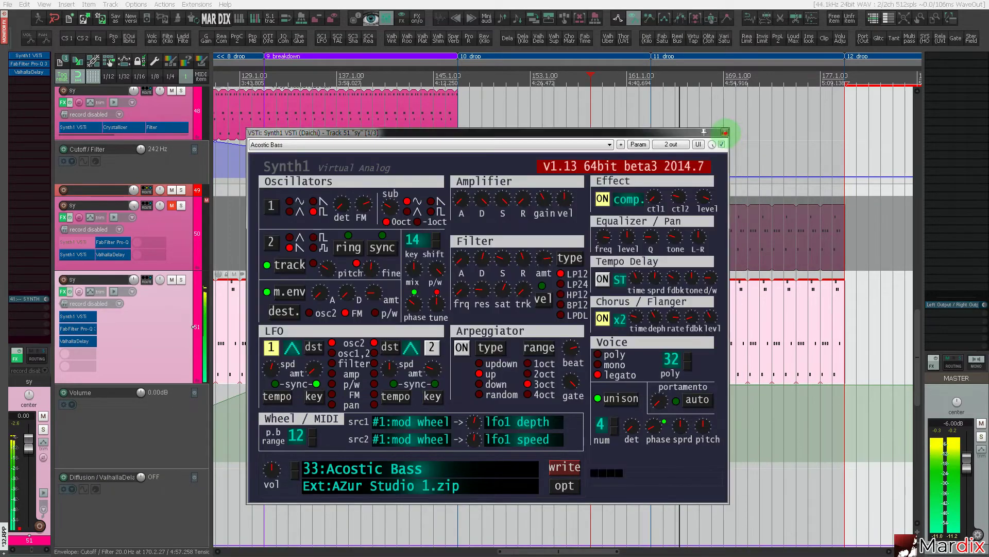
pyautogui.click(724, 132)
# Ramp the Diffusion envelope from OFF at the start of the breakdown up to 50% at the start of region 10 drop.
pyautogui.scroll(-3, 189, 398)
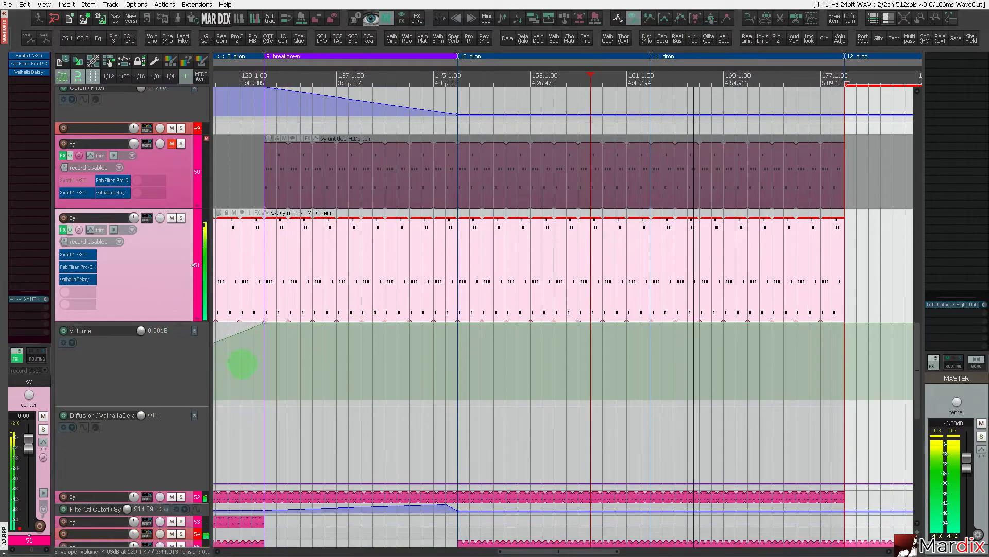
pyautogui.scroll(2, 239, 364)
pyautogui.click(332, 482)
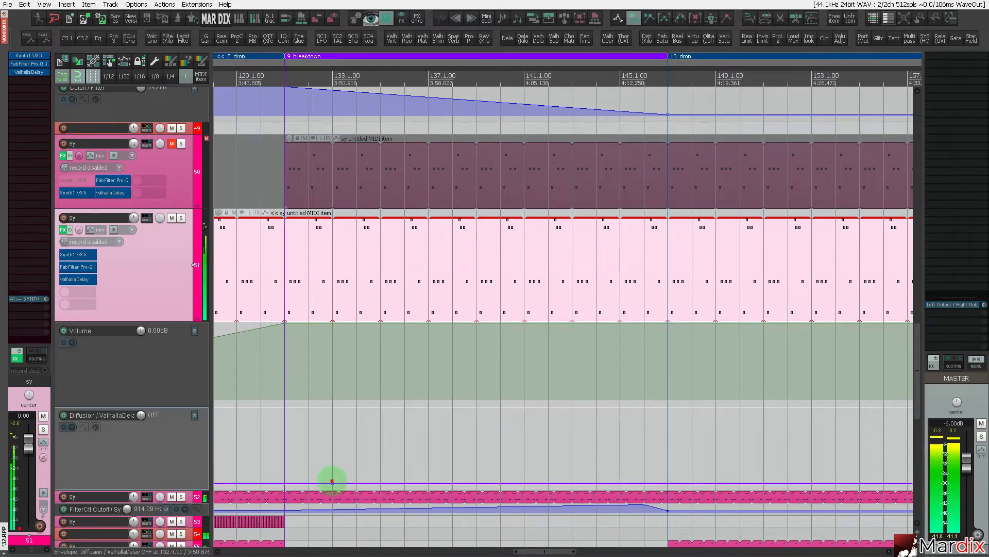
pyautogui.moveTo(333, 483); pyautogui.dragTo(284, 484)
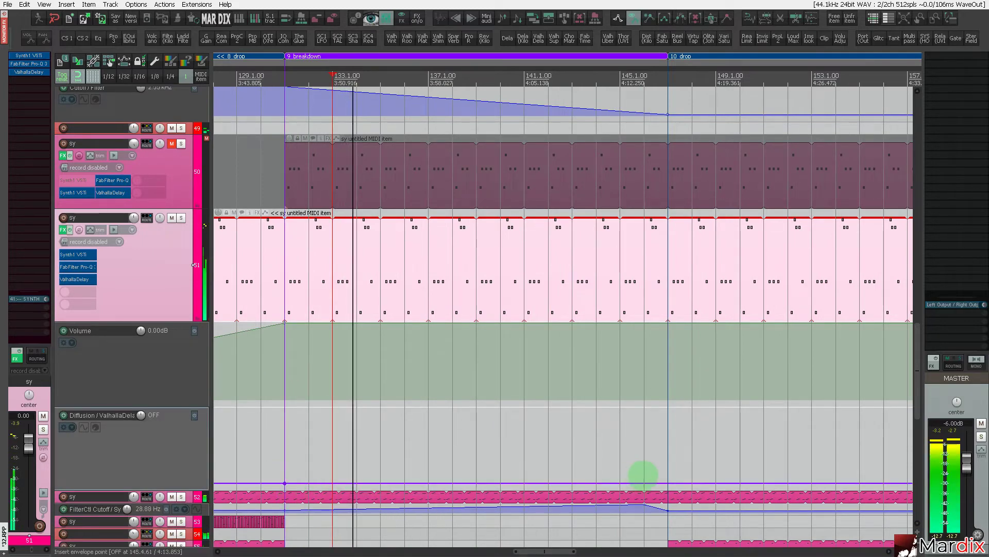
pyautogui.moveTo(664, 482); pyautogui.dragTo(668, 445)
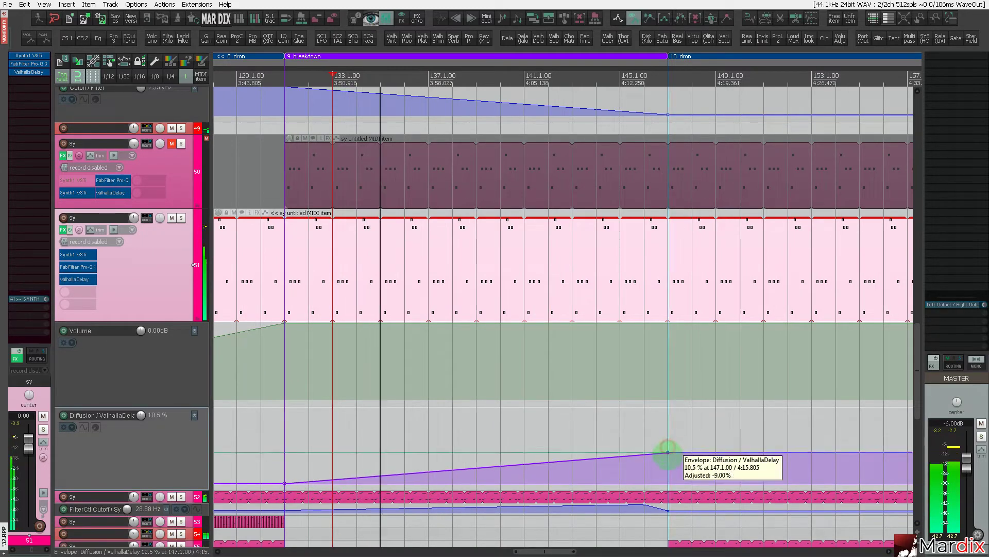
# Play the end of the diffusion ramp and create an automation item on the Diffusion envelope spanning the 16 bars of region 10 drop.
pyautogui.click(576, 433)
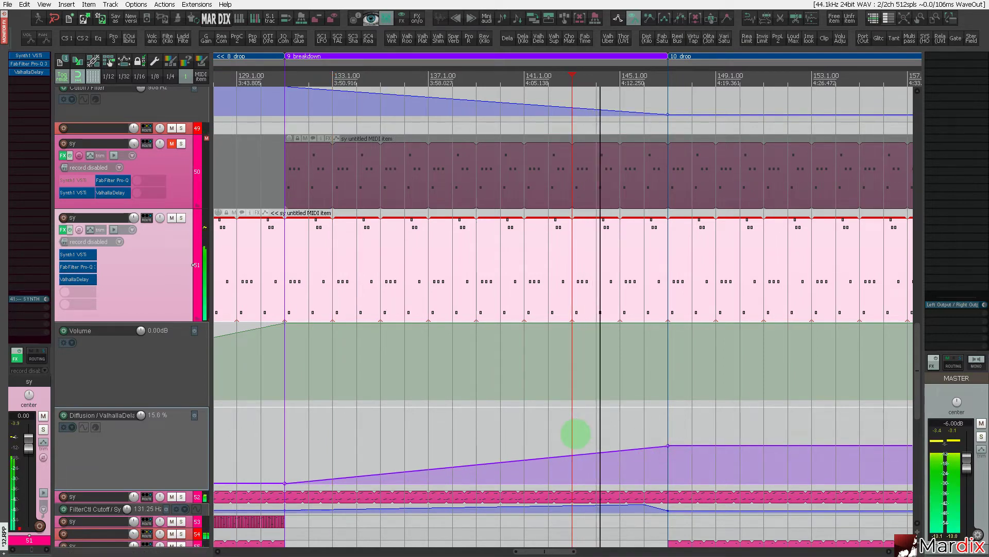
pyautogui.scroll(2, 770, 410)
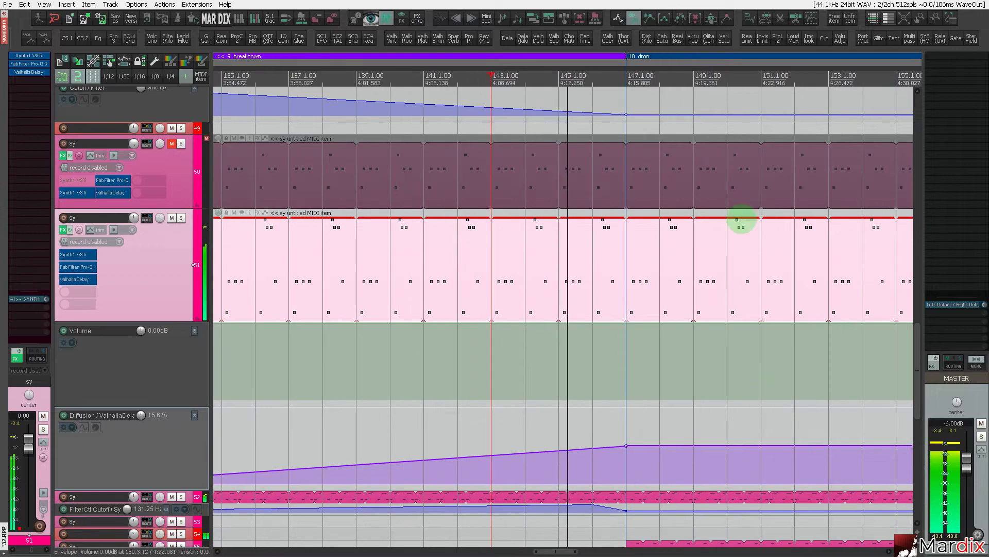
pyautogui.moveTo(748, 64); pyautogui.dragTo(547, 64)
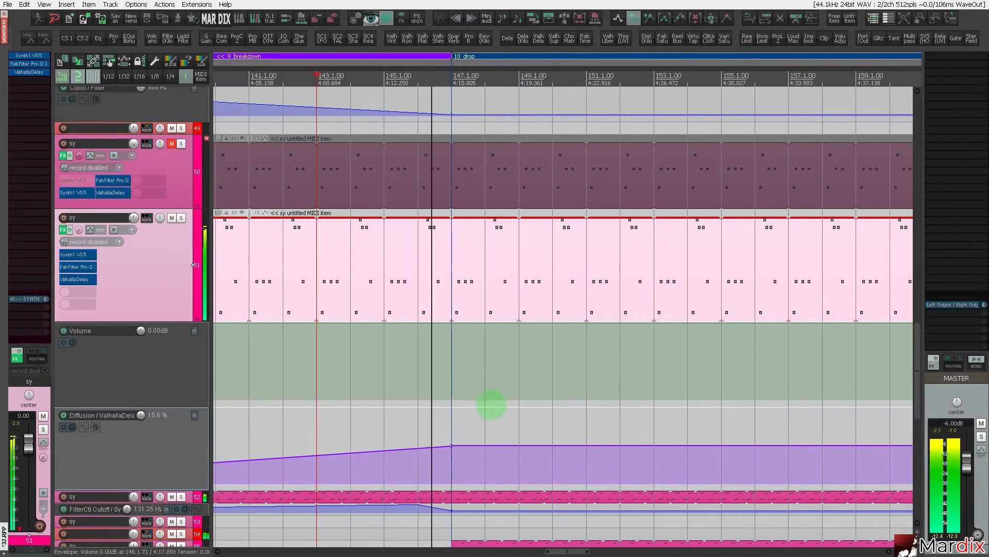
pyautogui.scroll(-2, 491, 433)
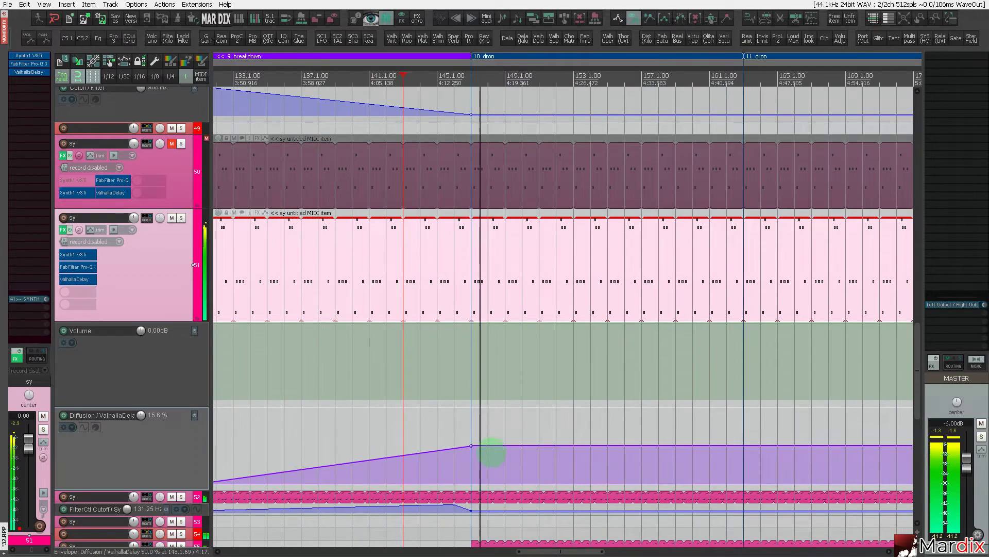
pyautogui.moveTo(478, 431); pyautogui.dragTo(734, 441)
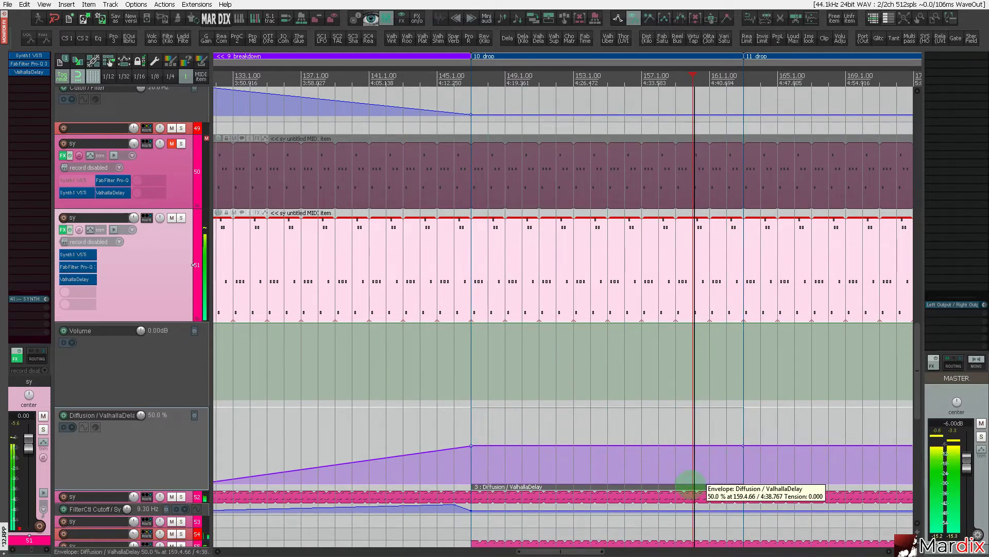
# Set the Diffusion automation item's LFO shape to Sine with 32 cycles, and place the play position just before the drop.
pyautogui.doubleClick(689, 480)
pyautogui.click(268, 338)
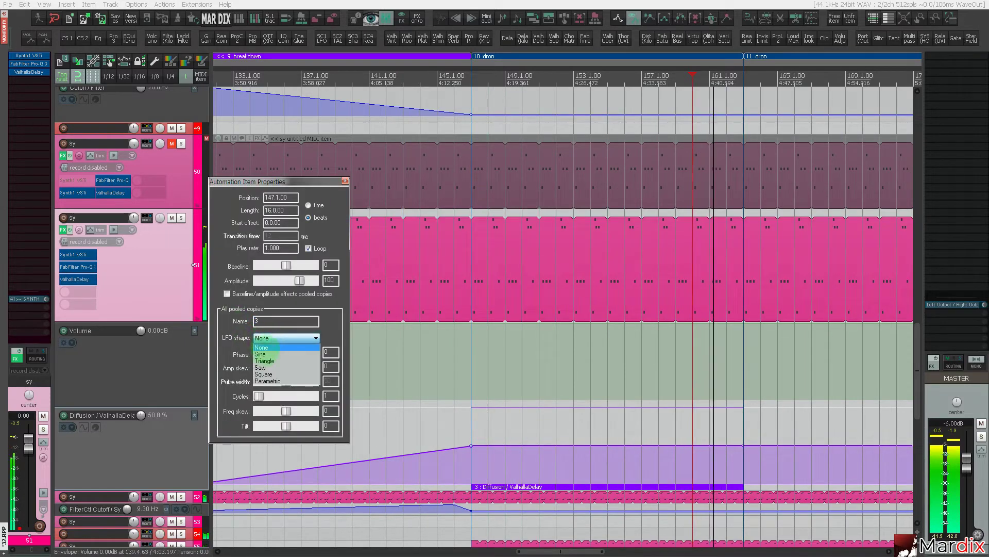
pyautogui.click(270, 345)
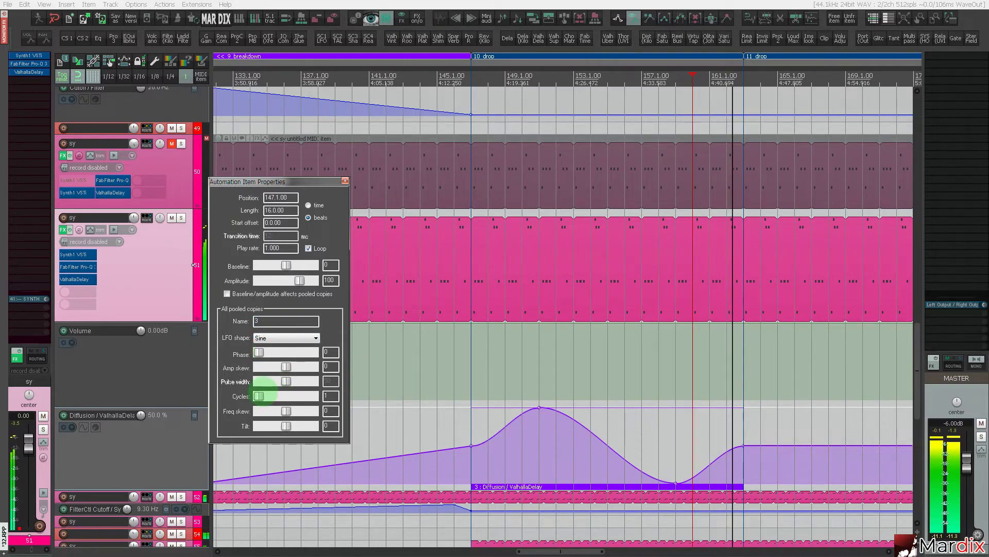
pyautogui.moveTo(260, 396); pyautogui.dragTo(271, 397)
pyautogui.click(454, 424)
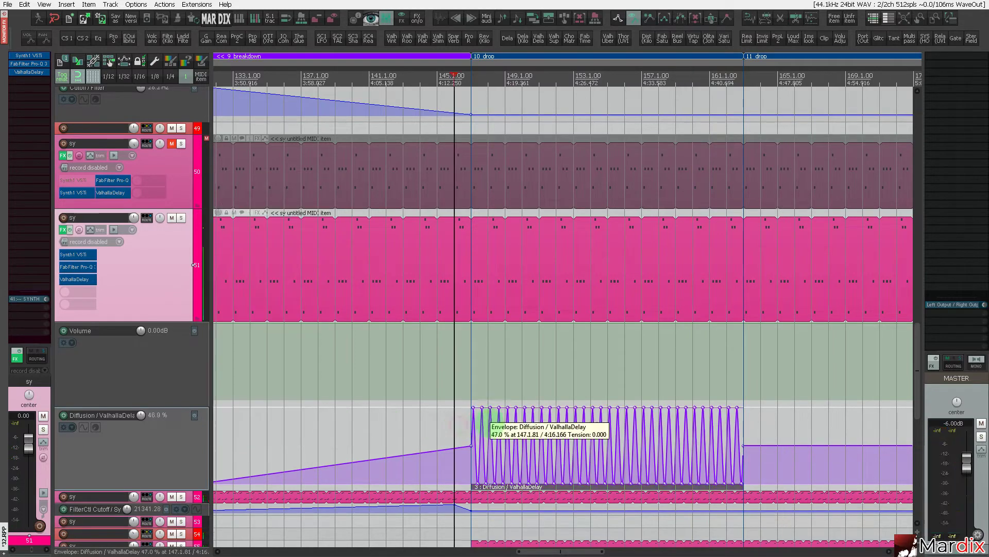
# Start playback just before the drop and set the Diffusion automation item's LFO shape to Triangle.
pyautogui.press('space')
pyautogui.scroll(6, 489, 418)
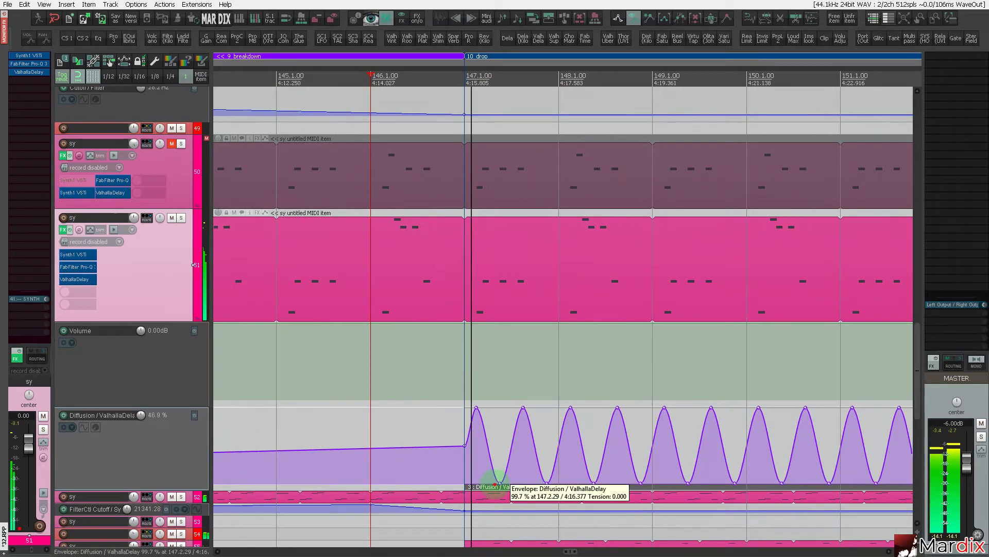
pyautogui.doubleClick(495, 484)
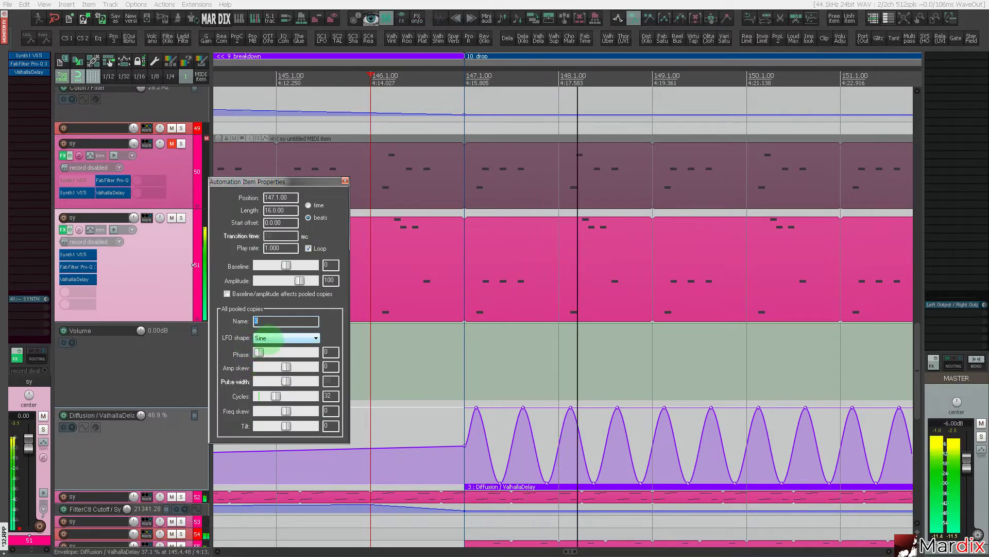
pyautogui.click(286, 337)
pyautogui.click(268, 347)
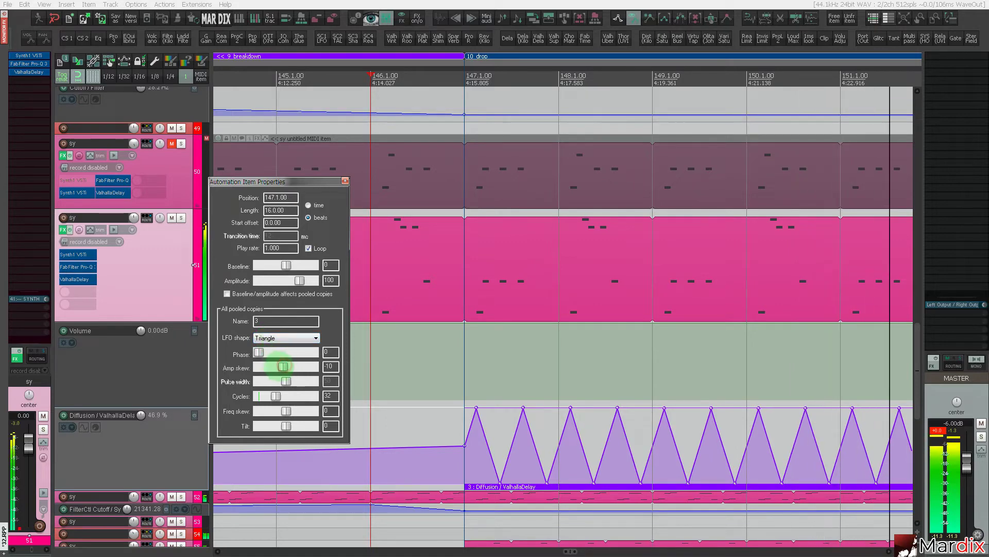
# Try changing the Diffusion automation item's amp skew, freq skew and tilt, and reset each to 0.
pyautogui.moveTo(286, 367)
pyautogui.mouseDown()
pyautogui.moveTo(270, 366)
pyautogui.moveTo(286, 367)
pyautogui.mouseUp()
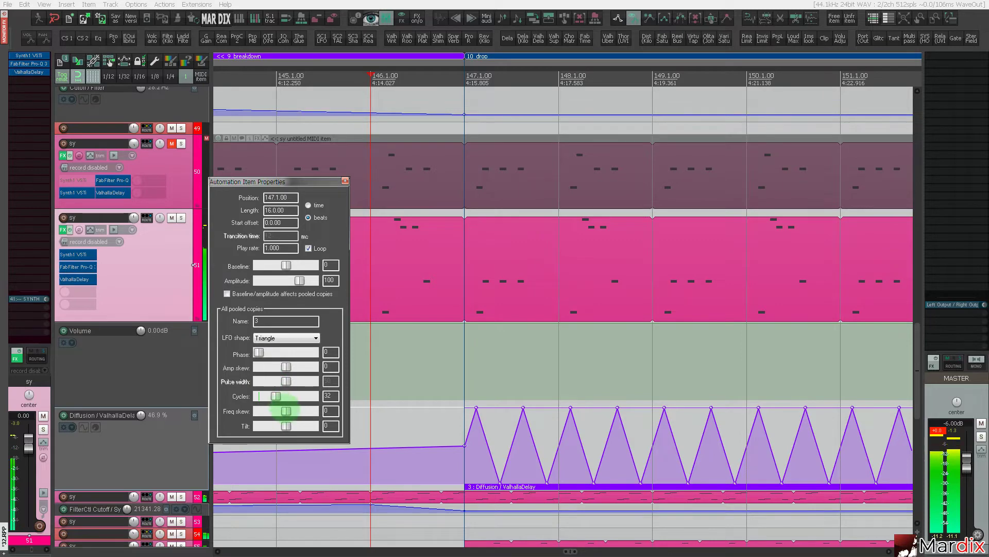
pyautogui.moveTo(286, 411); pyautogui.dragTo(336, 427)
pyautogui.doubleClick(259, 411)
pyautogui.scroll(-5, 441, 424)
pyautogui.doubleClick(260, 426)
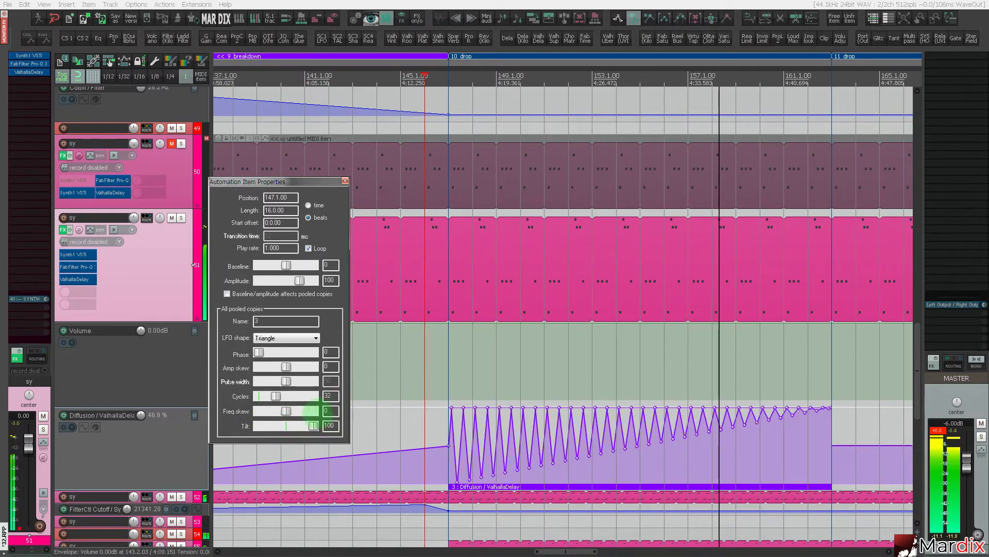
pyautogui.doubleClick(307, 426)
# Try a phase of 29 and an amplitude of 28 on the Diffusion automation item.
pyautogui.moveTo(259, 353)
pyautogui.mouseDown()
pyautogui.moveTo(269, 355)
pyautogui.moveTo(252, 356)
pyautogui.moveTo(267, 357)
pyautogui.mouseUp()
pyautogui.scroll(5, 449, 401)
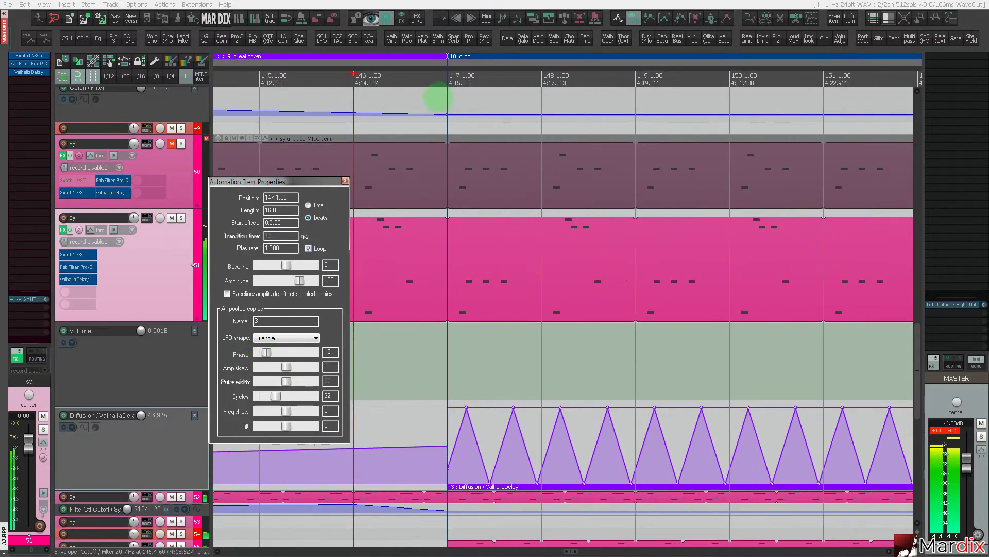
pyautogui.moveTo(266, 352); pyautogui.dragTo(273, 353)
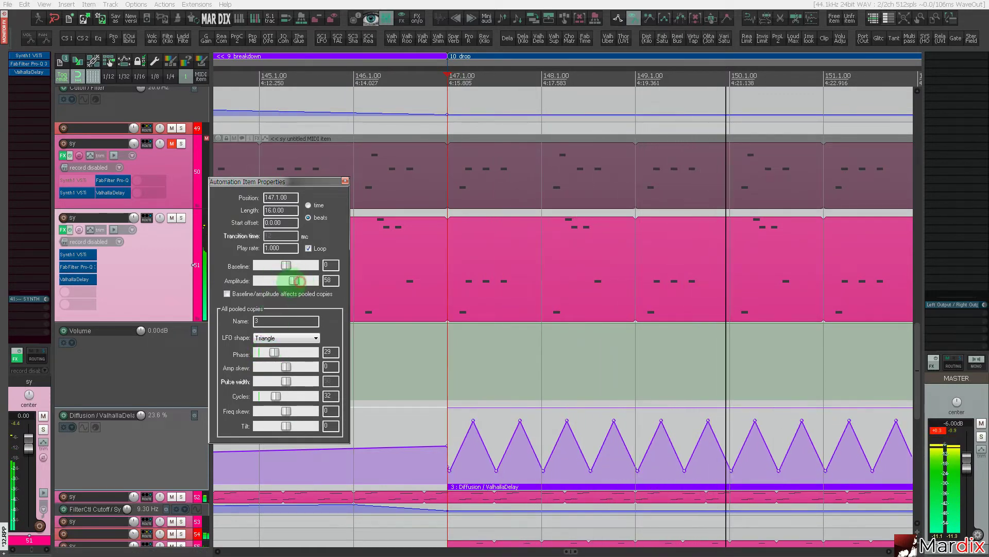
pyautogui.click(287, 280)
pyautogui.moveTo(287, 280); pyautogui.dragTo(290, 281)
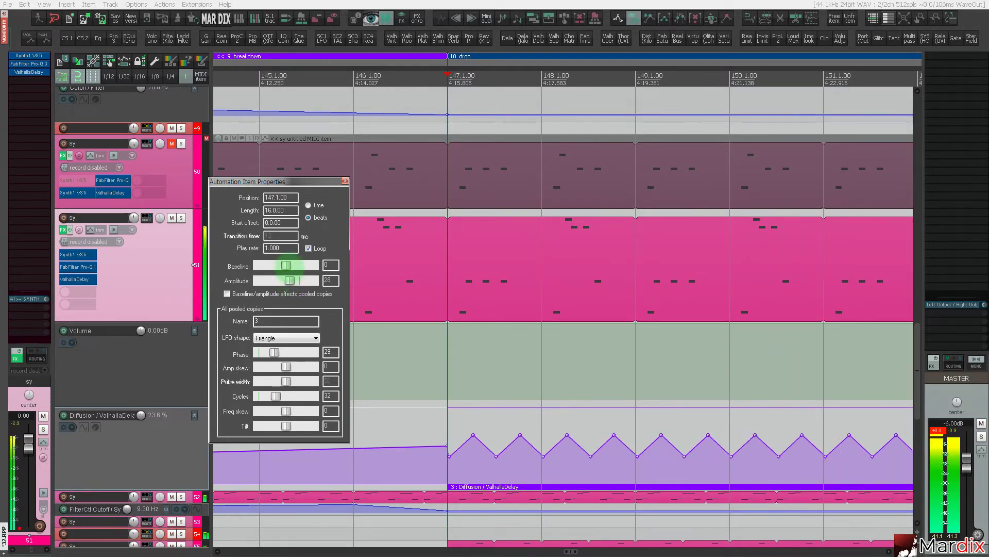
# Set the Diffusion automation item's baseline to -100, its amplitude to 100 and its phase to 0.
pyautogui.moveTo(286, 265); pyautogui.dragTo(299, 280)
pyautogui.moveTo(275, 265); pyautogui.dragTo(259, 265)
pyautogui.scroll(-6, 483, 329)
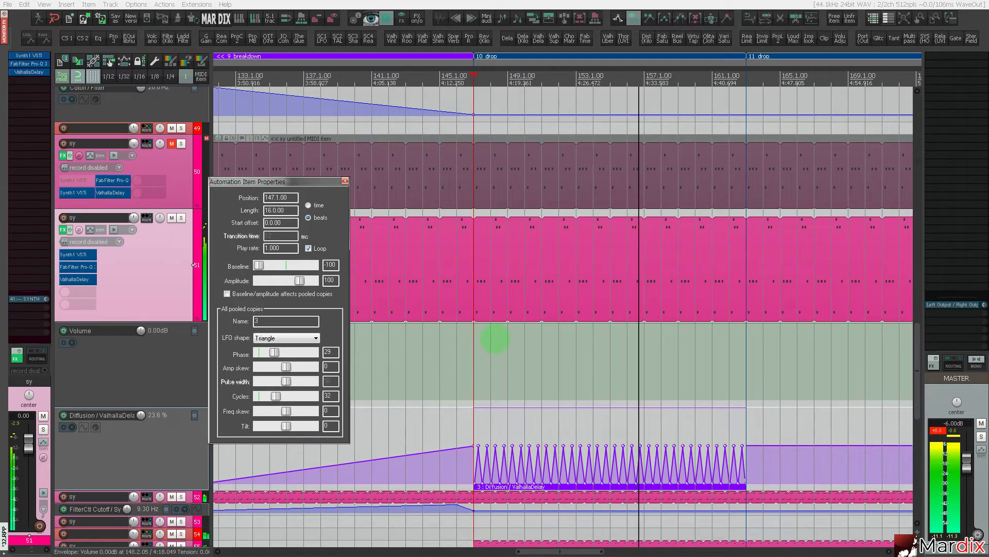
pyautogui.moveTo(275, 352); pyautogui.dragTo(261, 360)
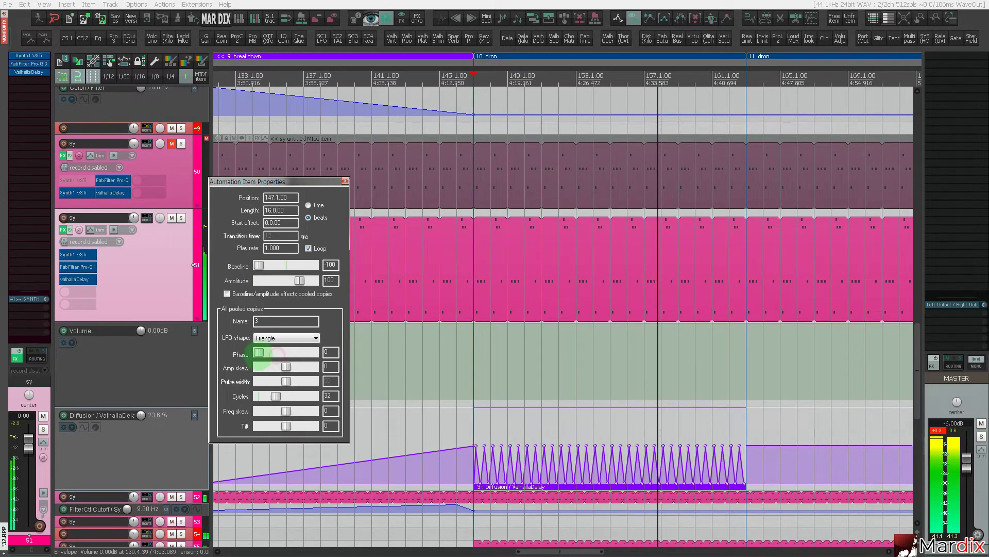
# Set the Diffusion automation item's LFO shape to Saw, close its properties and replay from late in the breakdown.
pyautogui.click(263, 338)
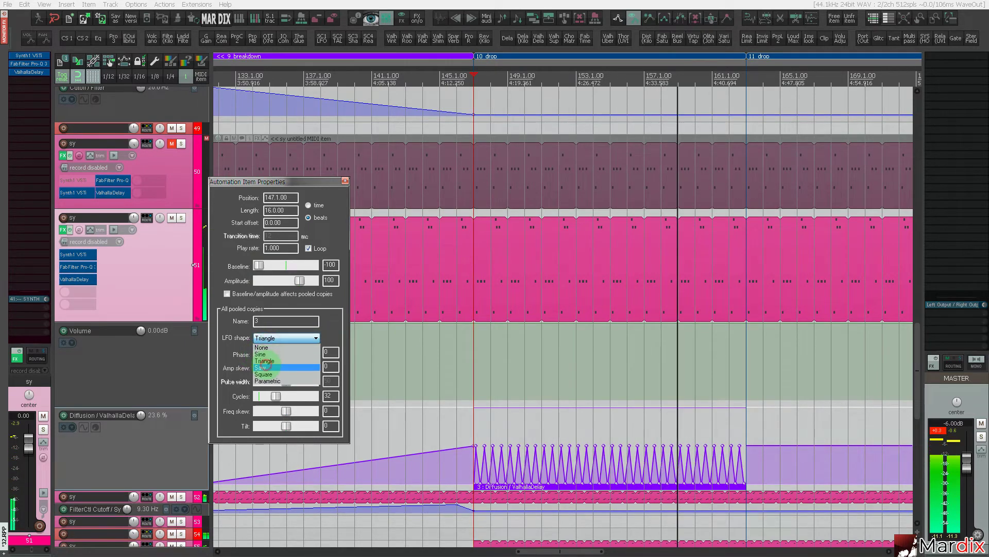
pyautogui.click(261, 367)
pyautogui.scroll(8, 506, 451)
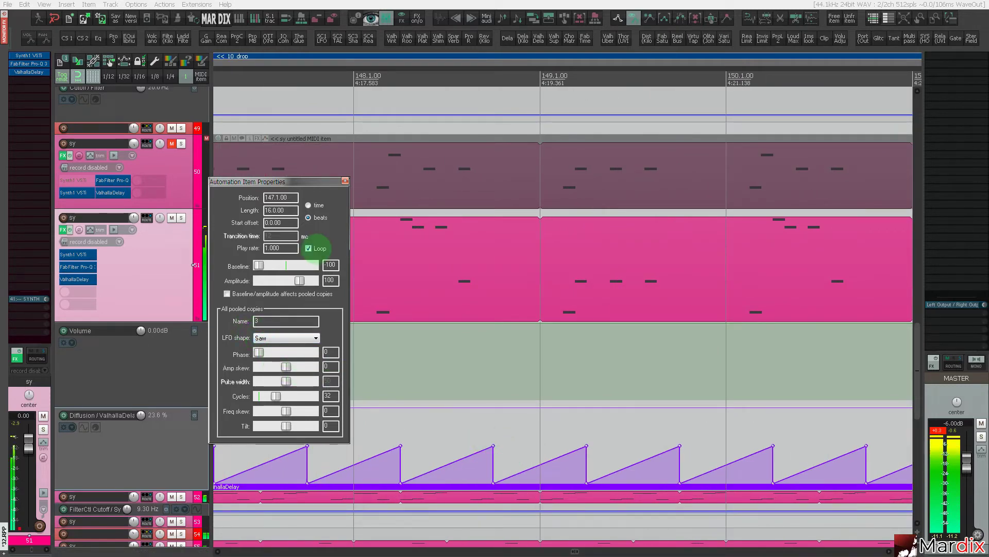
pyautogui.click(345, 181)
pyautogui.scroll(-5, 326, 221)
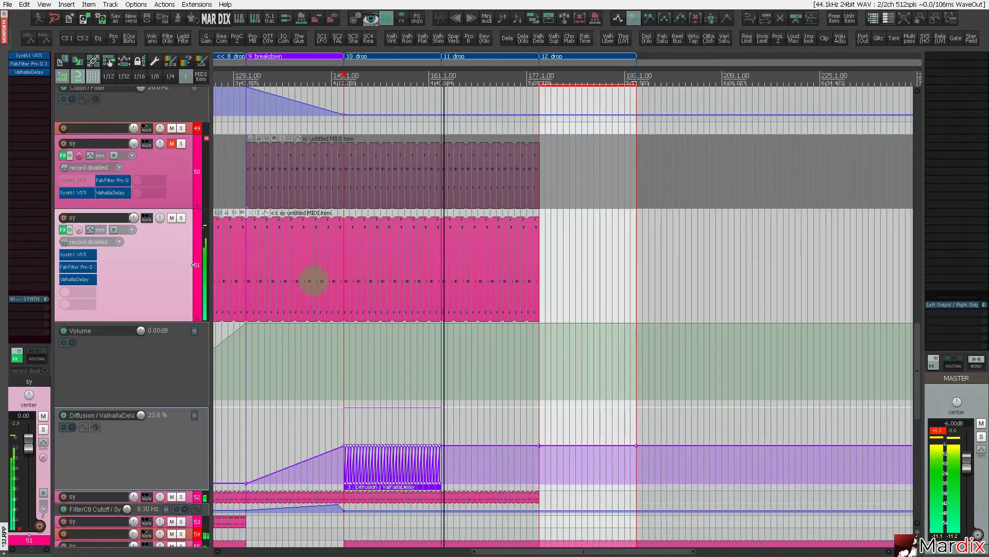
pyautogui.press('space')
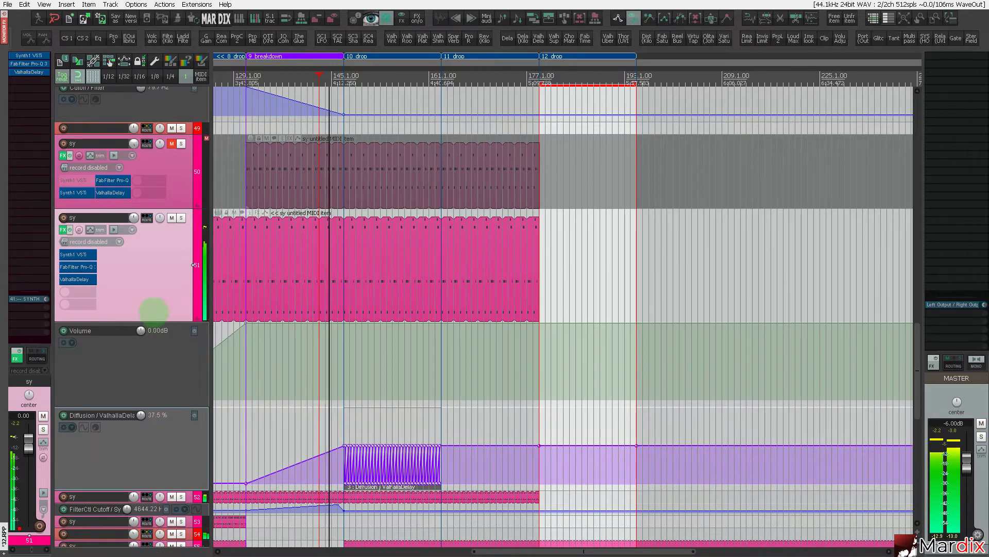
# Try ValhallaDelay's diffusion size at 0% on track 51, return it to 100%, and show its automation envelope in the arrangement.
pyautogui.click(77, 279)
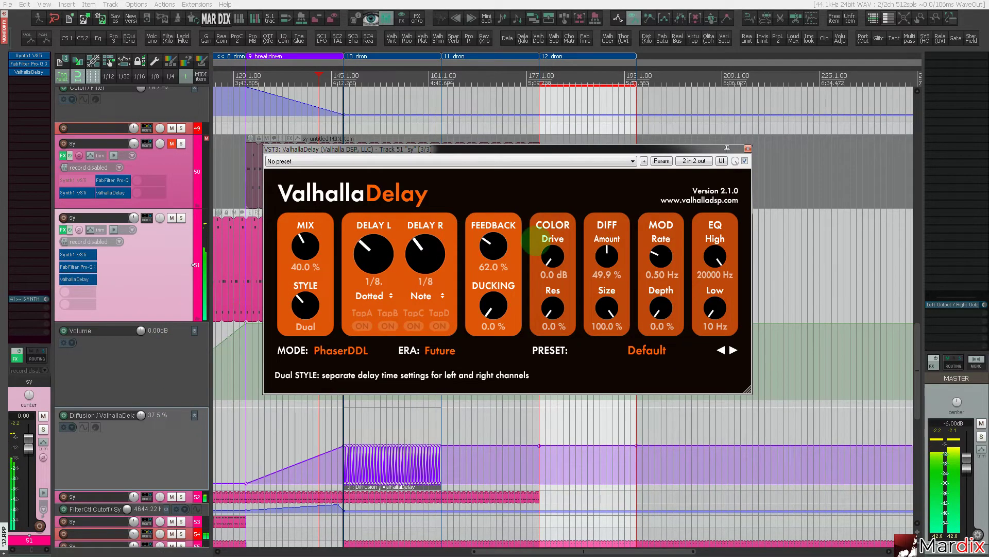
pyautogui.moveTo(607, 256); pyautogui.dragTo(612, 257)
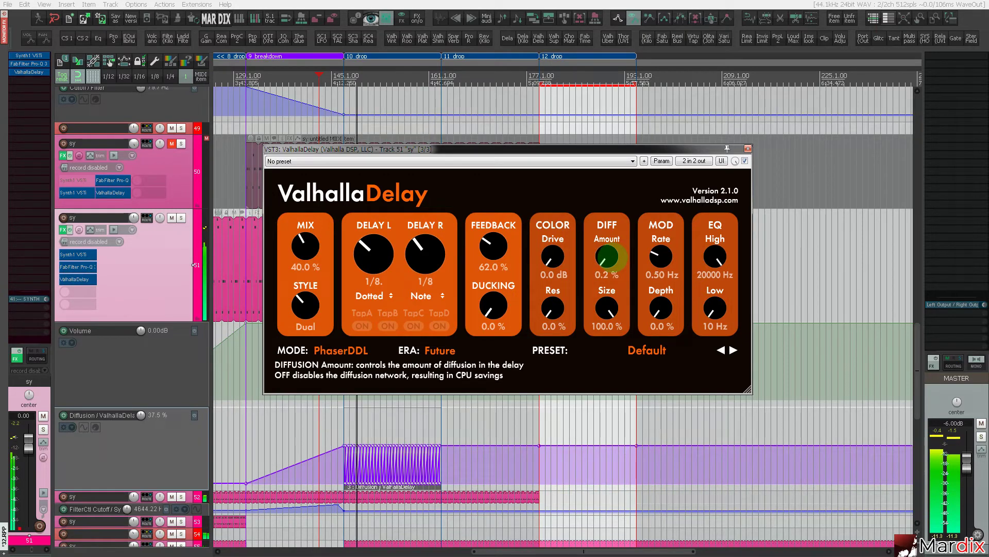
pyautogui.moveTo(607, 305); pyautogui.dragTo(615, 429)
pyautogui.moveTo(617, 338); pyautogui.dragTo(612, 429)
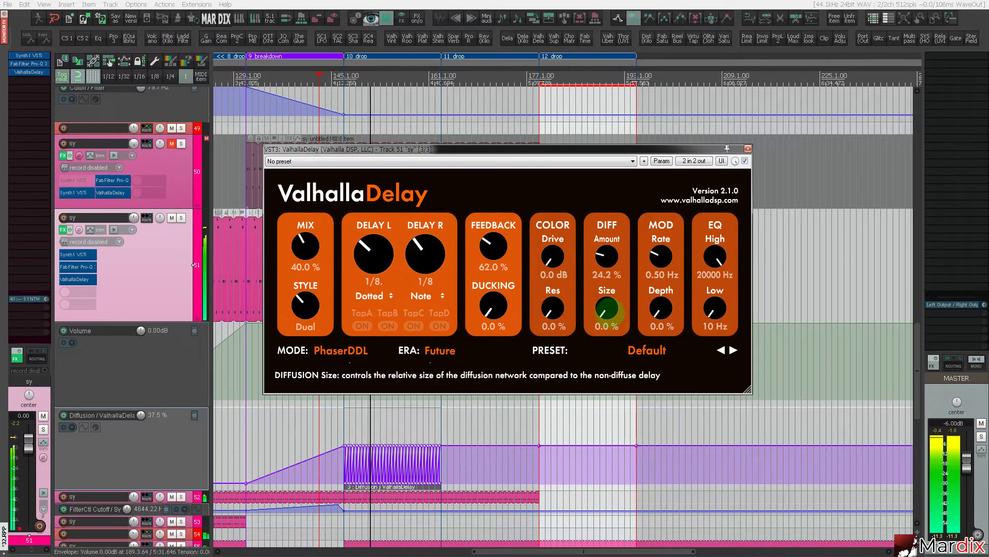
pyautogui.moveTo(608, 305); pyautogui.dragTo(618, 196)
pyautogui.press('e')
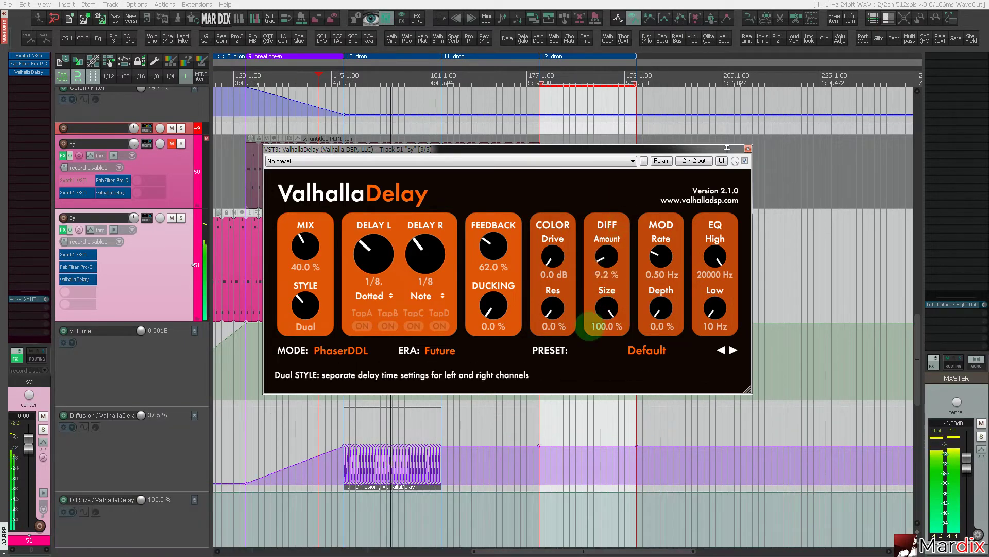
# Create an automation item on the DiffSize envelope spanning the 16 bars of region 10 drop.
pyautogui.scroll(-3, 192, 428)
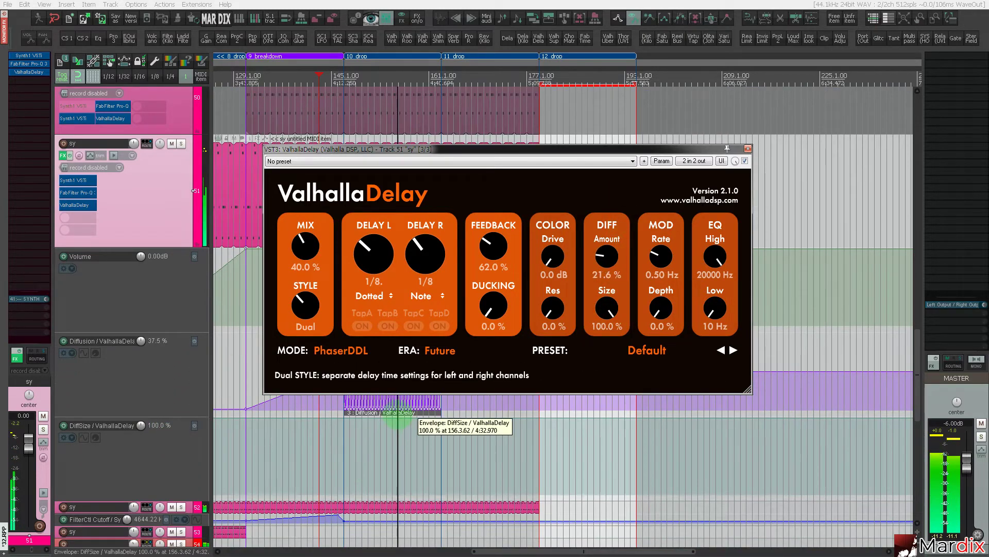
pyautogui.scroll(4, 331, 472)
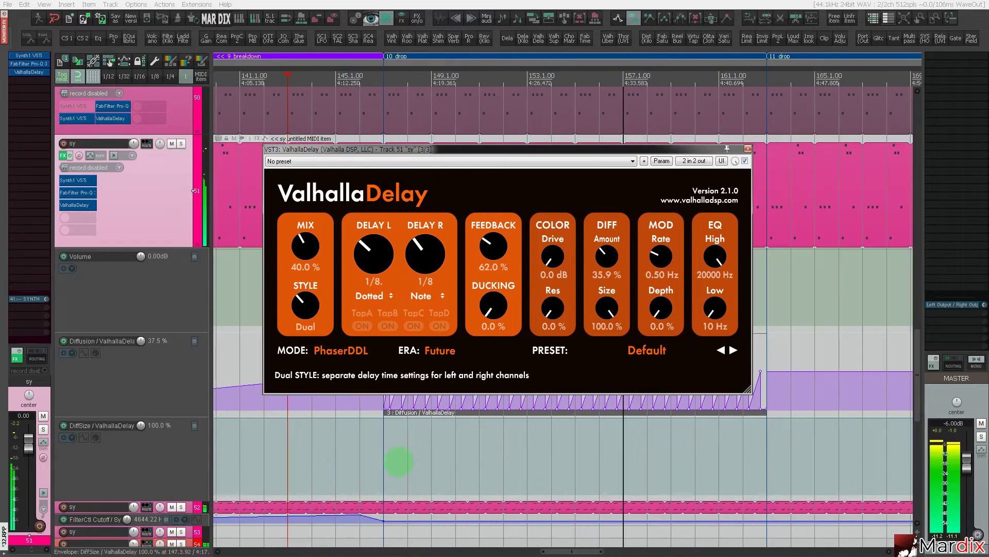
pyautogui.click(398, 462)
pyautogui.moveTo(390, 461)
pyautogui.mouseDown()
pyautogui.moveTo(750, 494)
pyautogui.moveTo(727, 494)
pyautogui.mouseUp()
# Set the DiffSize automation item's LFO shape to Square with 16 cycles, trying a pulse width of 20 before restoring 50.
pyautogui.doubleClick(728, 493)
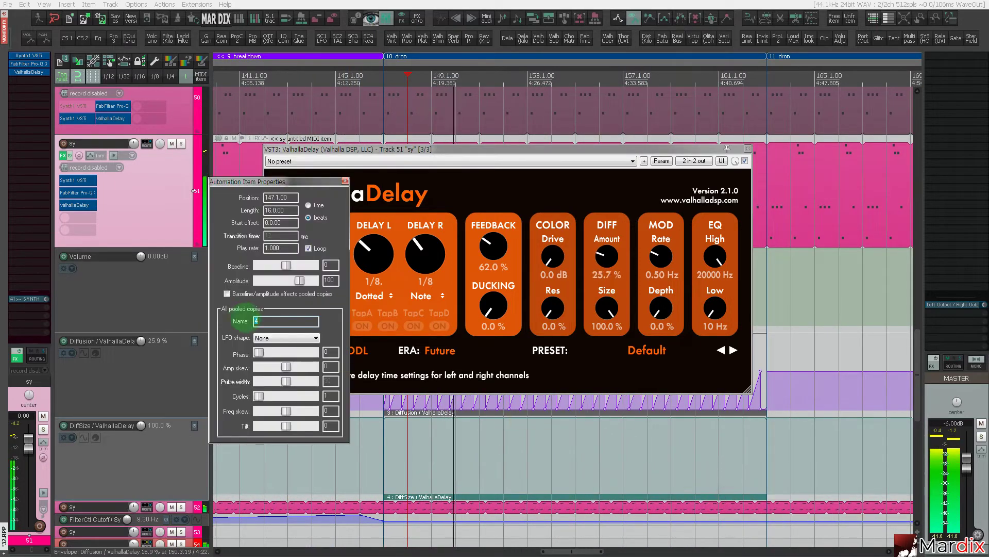
pyautogui.click(269, 337)
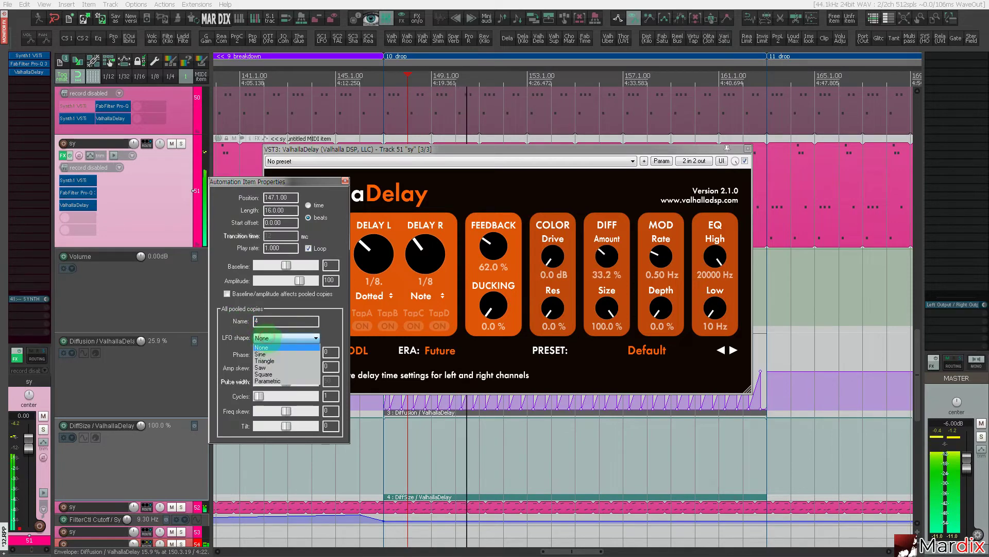
pyautogui.click(265, 373)
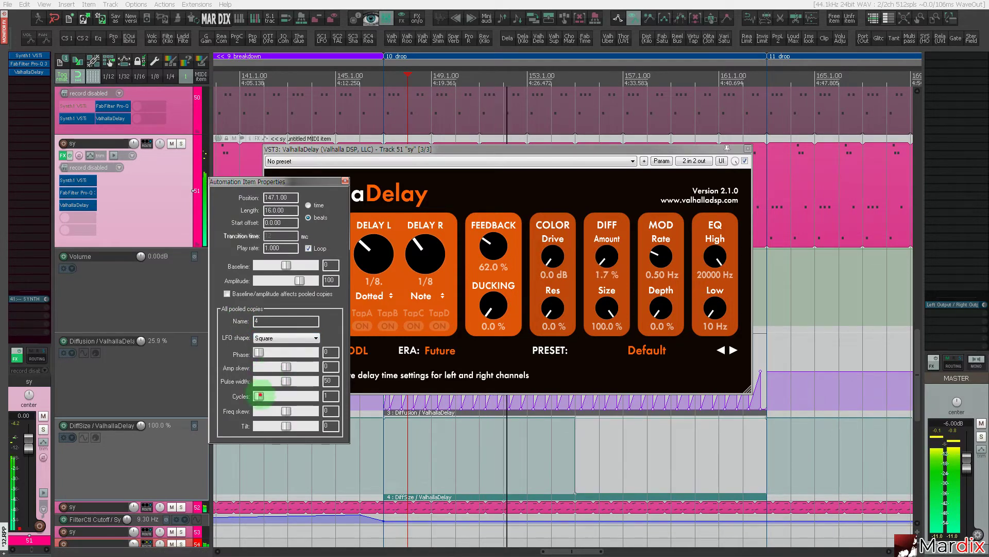
pyautogui.moveTo(259, 395); pyautogui.dragTo(319, 396)
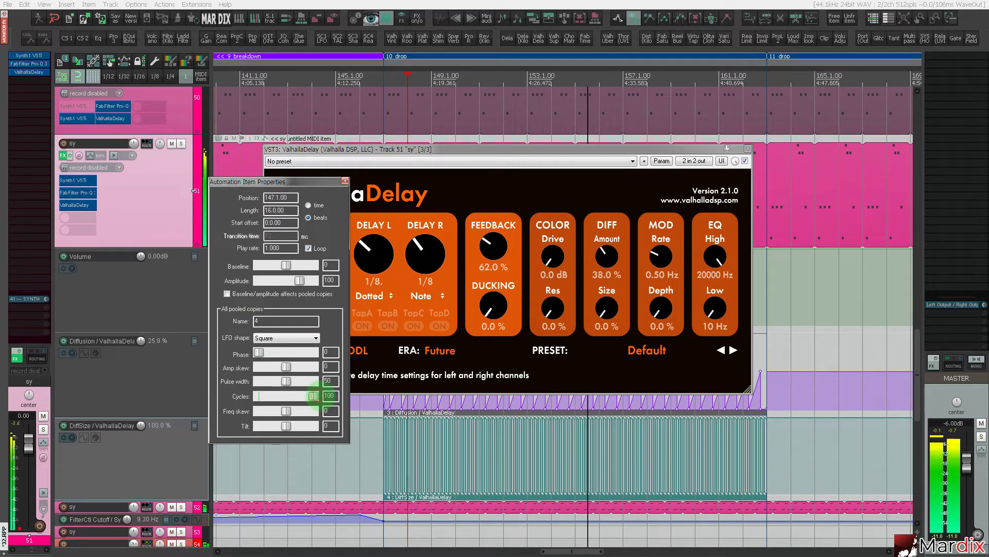
pyautogui.moveTo(313, 395); pyautogui.dragTo(280, 395)
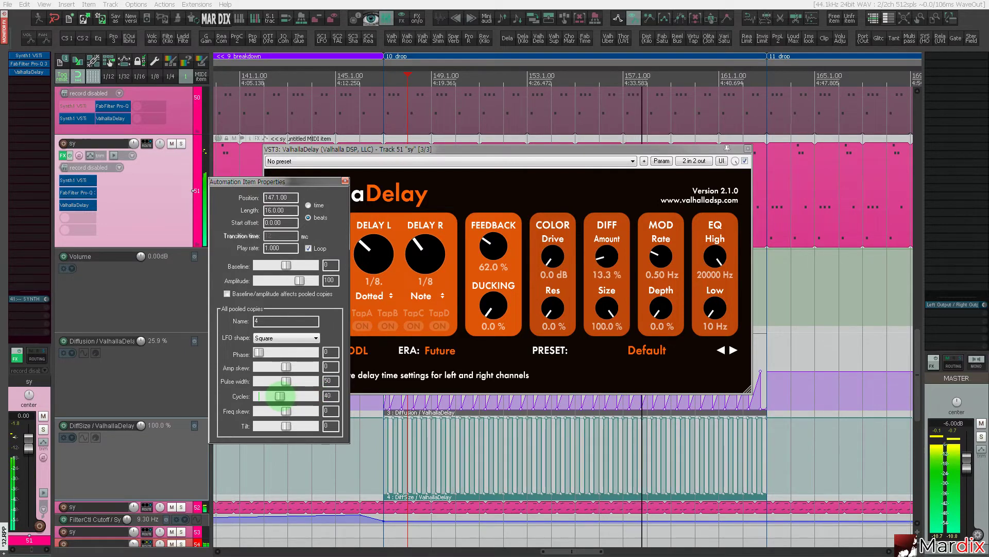
pyautogui.moveTo(280, 396)
pyautogui.mouseDown()
pyautogui.moveTo(267, 396)
pyautogui.moveTo(269, 380)
pyautogui.mouseUp()
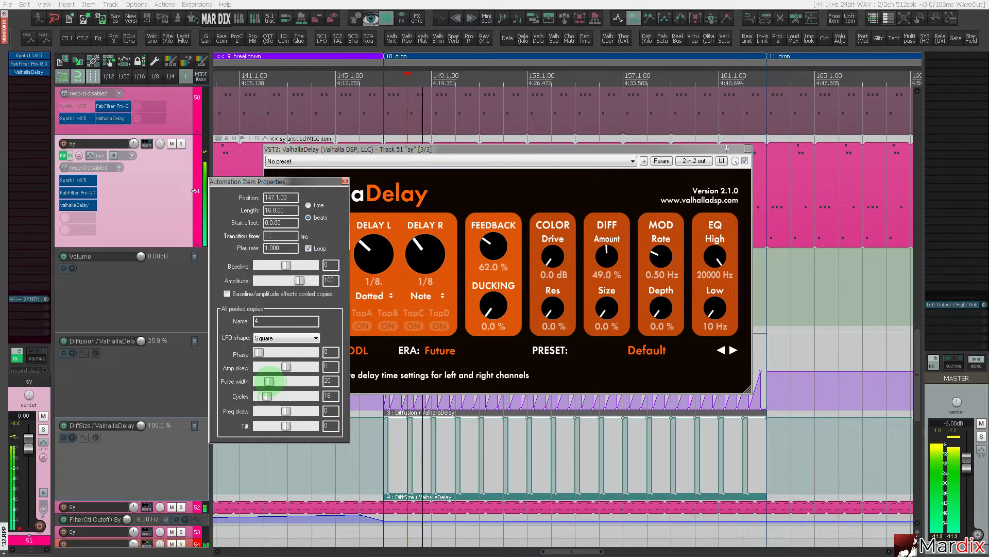
pyautogui.doubleClick(286, 380)
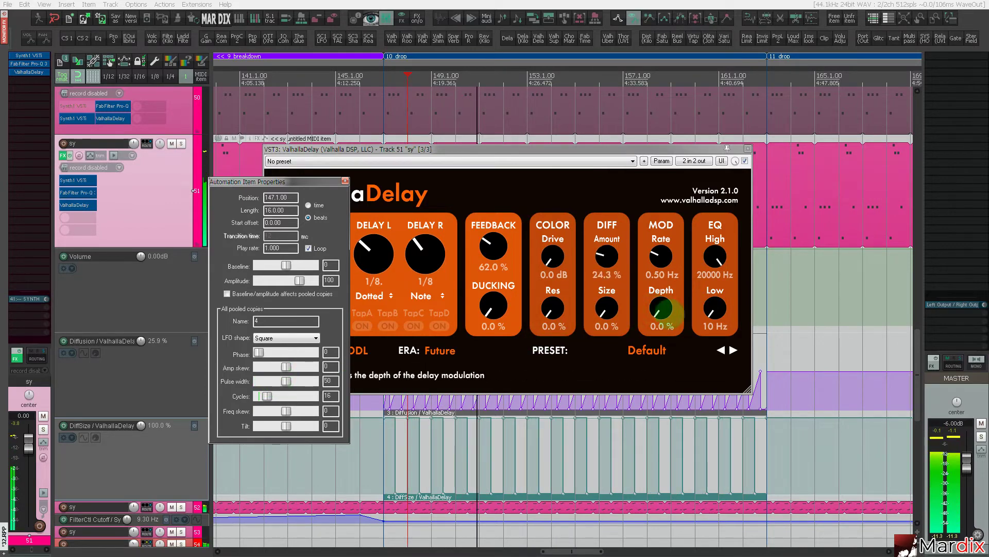
# Switch the DiffSize automation item's LFO shape to Parametric with a phase of 50 and a baseline of -100.
pyautogui.moveTo(664, 311); pyautogui.dragTo(680, 332)
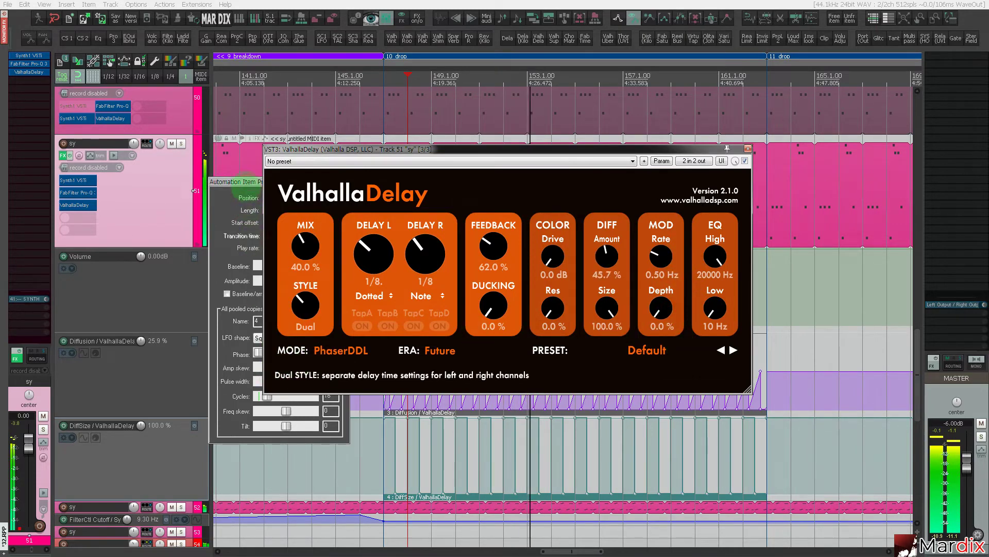
pyautogui.click(252, 236)
pyautogui.click(268, 338)
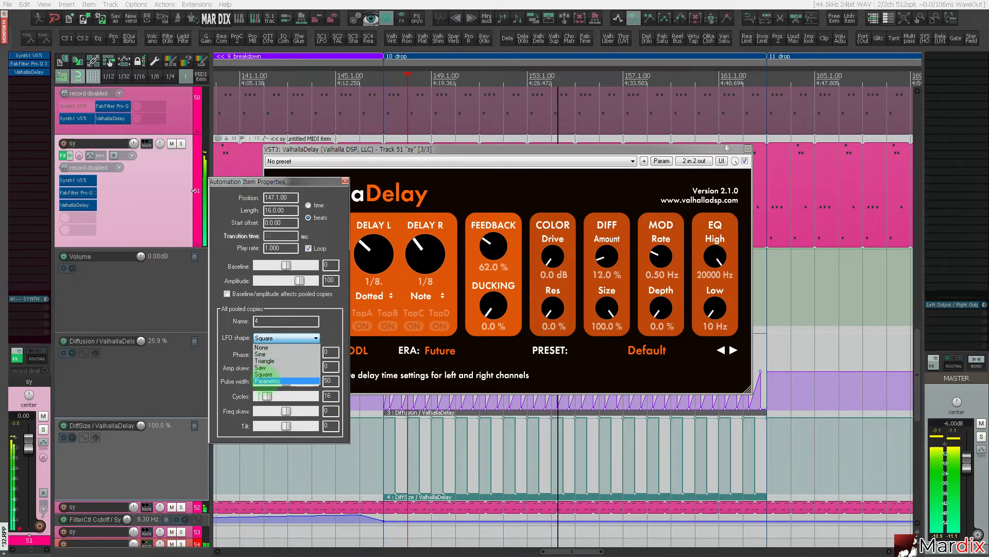
pyautogui.click(267, 381)
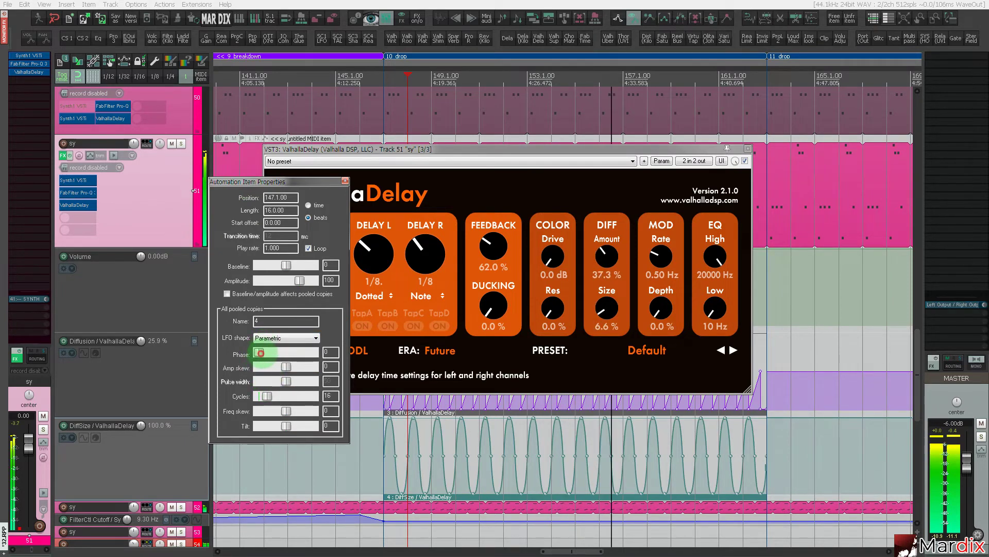
pyautogui.moveTo(261, 352); pyautogui.dragTo(287, 352)
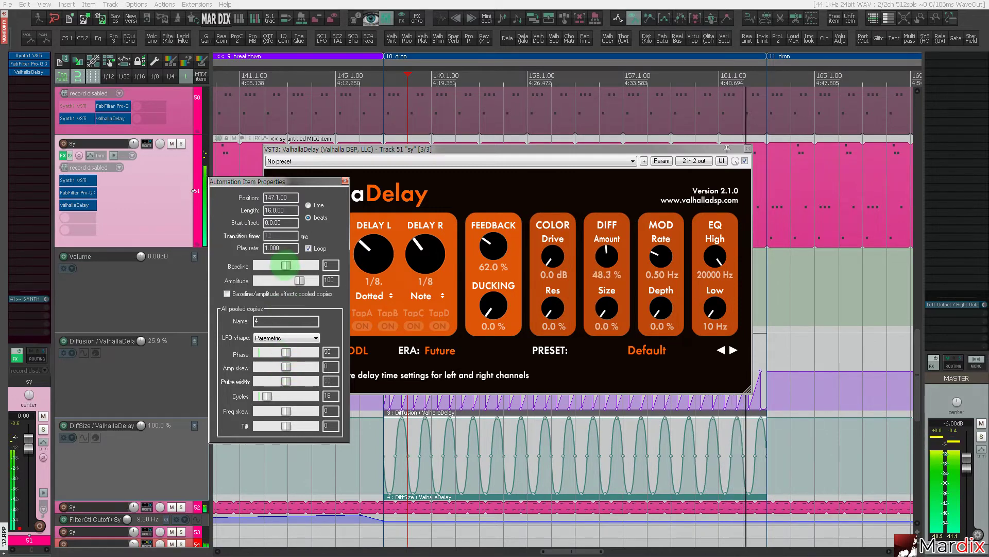
pyautogui.moveTo(285, 266); pyautogui.dragTo(258, 266)
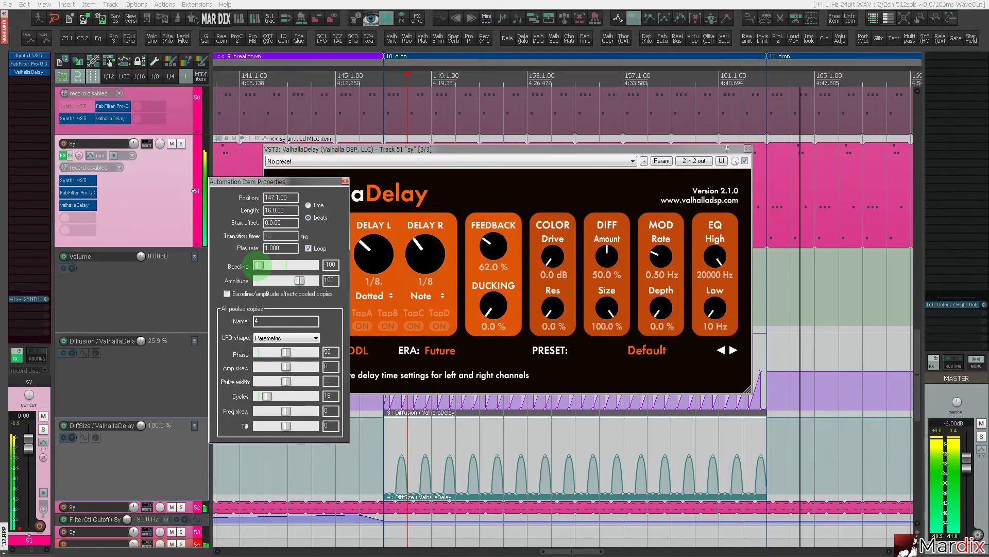
# Replay from the start of region 10 drop, set the DiffSize automation item's tilt to -42 and close its properties.
pyautogui.click(381, 76)
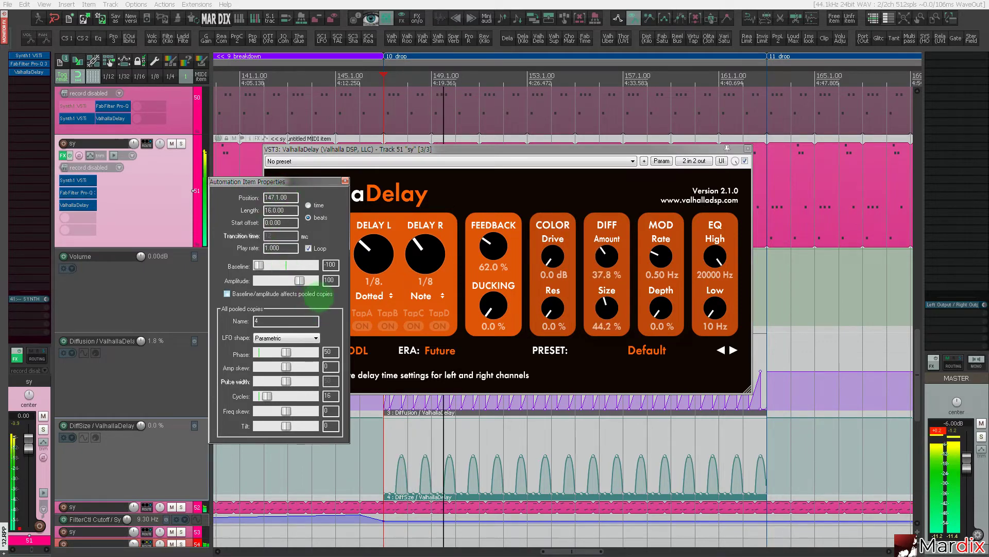
pyautogui.moveTo(286, 425)
pyautogui.mouseDown()
pyautogui.moveTo(265, 425)
pyautogui.moveTo(274, 425)
pyautogui.mouseUp()
pyautogui.click(286, 410)
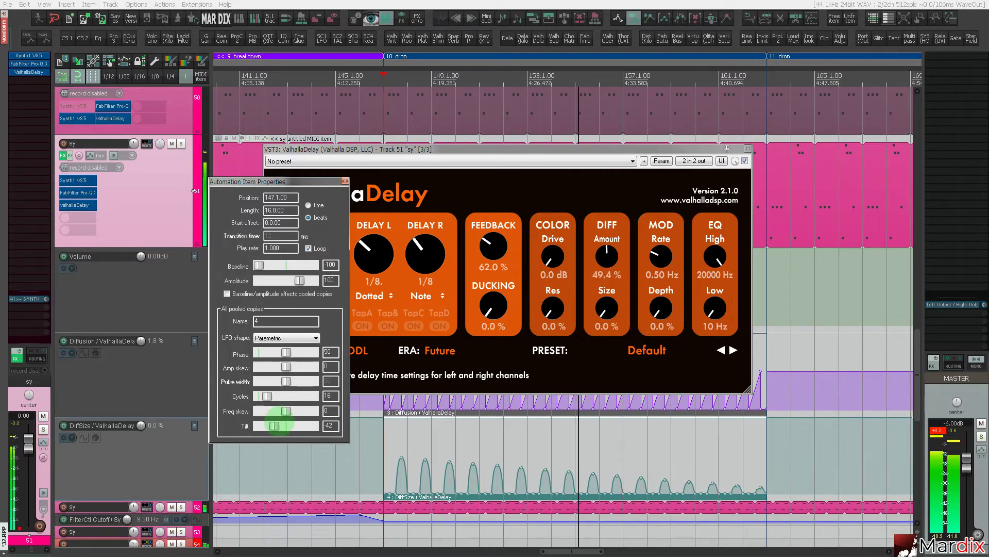
pyautogui.click(345, 180)
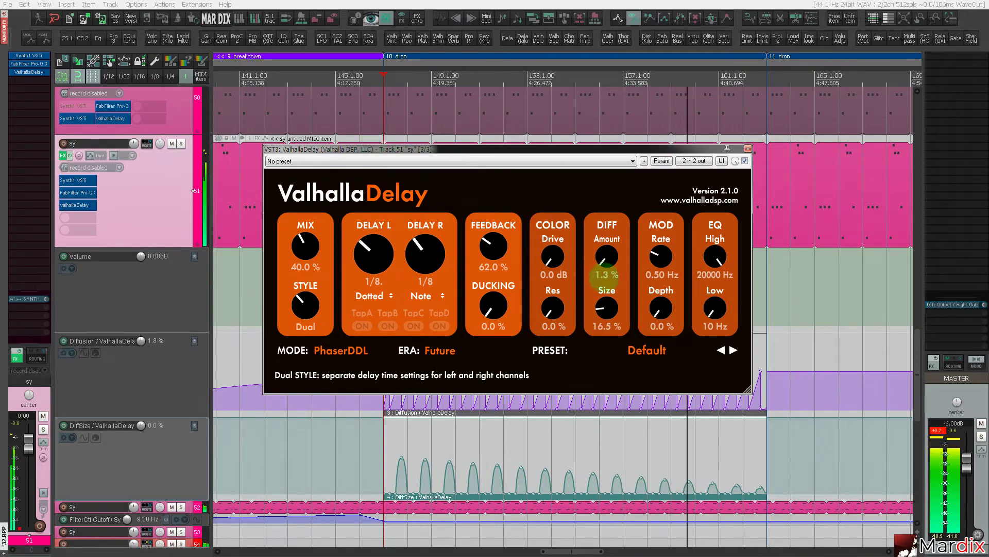
# Close the ValhallaDelay window and loop-extend the Diffusion and DiffSize automation items to the end of region 11 drop.
pyautogui.click(749, 149)
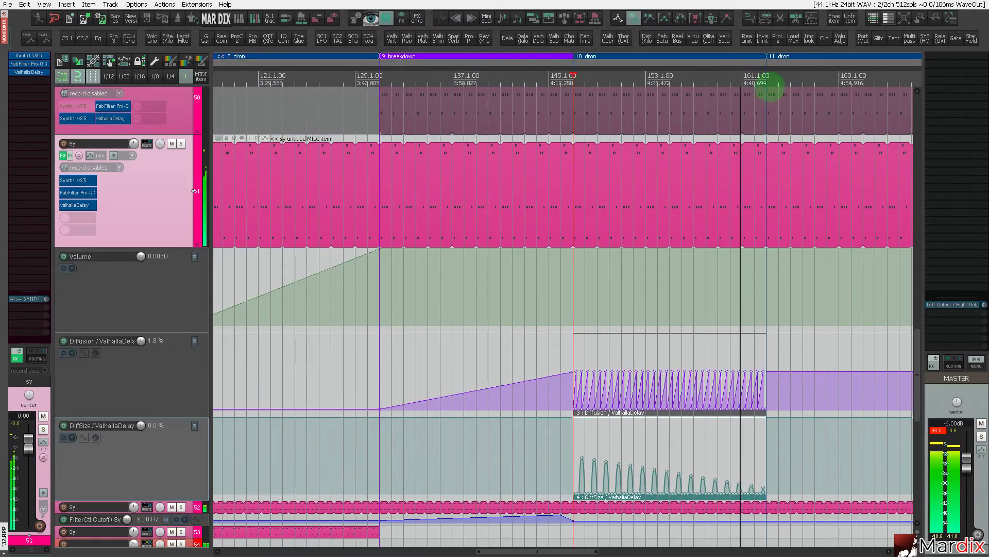
pyautogui.scroll(-2, 491, 320)
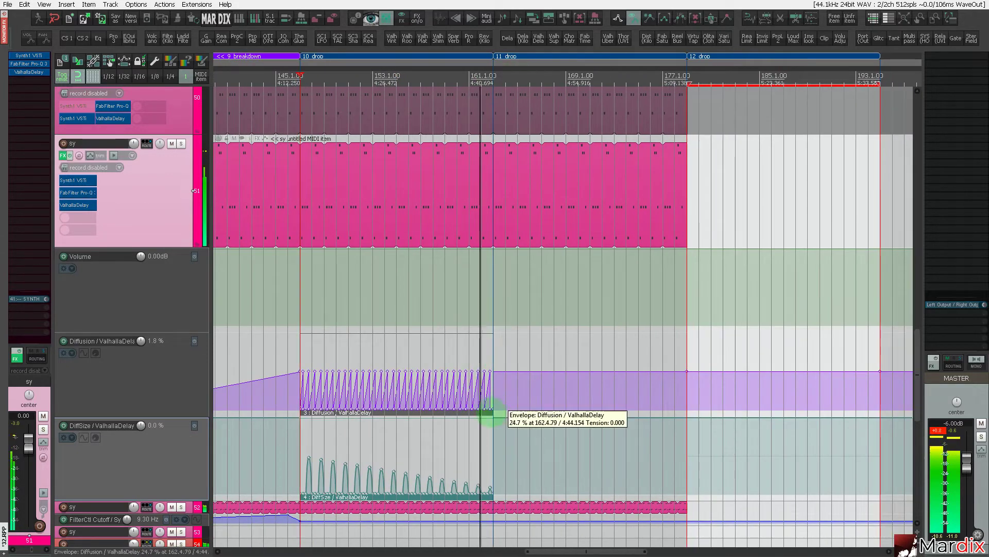
pyautogui.moveTo(492, 411); pyautogui.dragTo(688, 414)
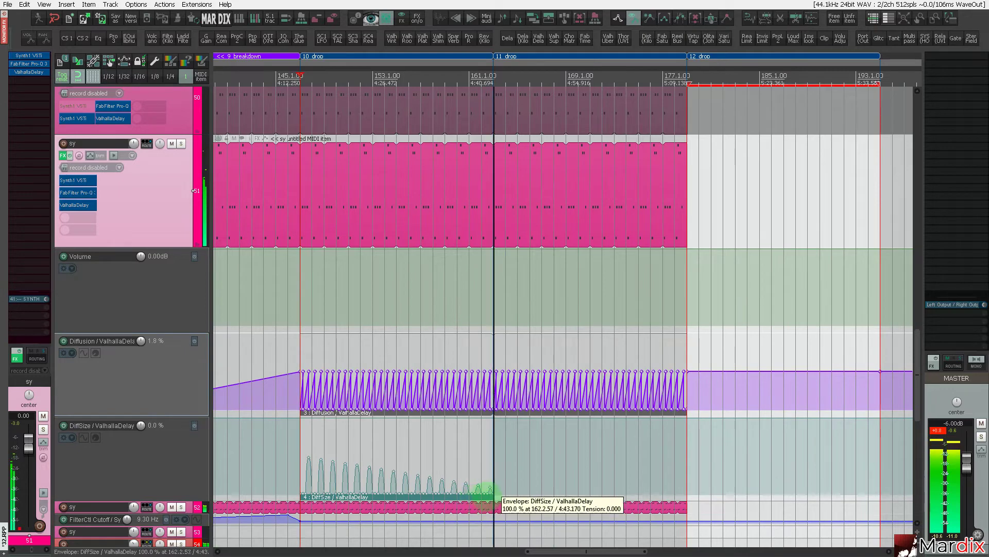
pyautogui.moveTo(491, 497); pyautogui.dragTo(687, 494)
pyautogui.scroll(-2, 581, 457)
pyautogui.scroll(1, 581, 455)
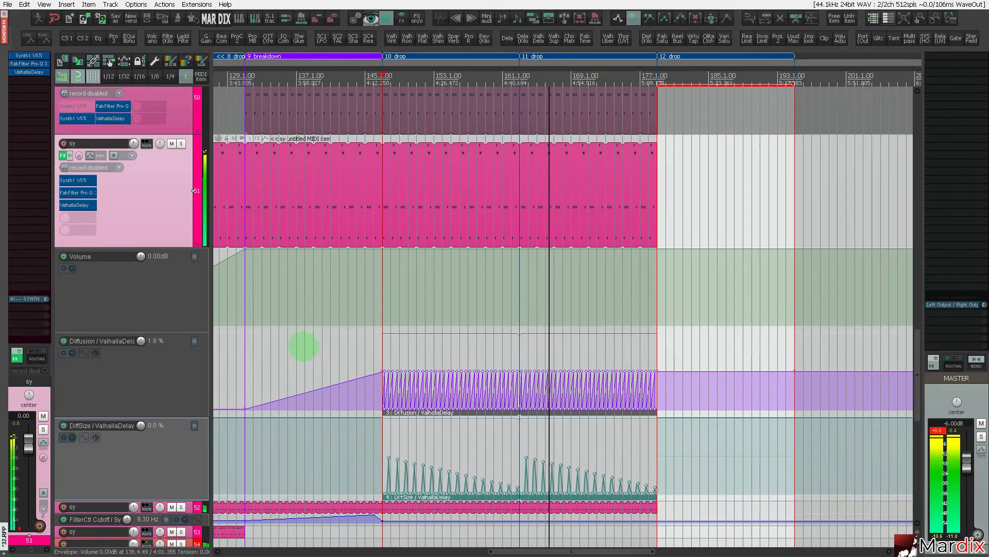
# Replay from the breakdown, review the notes of track 51's melody item and transpose the item down an octave.
pyautogui.click(294, 356)
pyautogui.scroll(1, 322, 259)
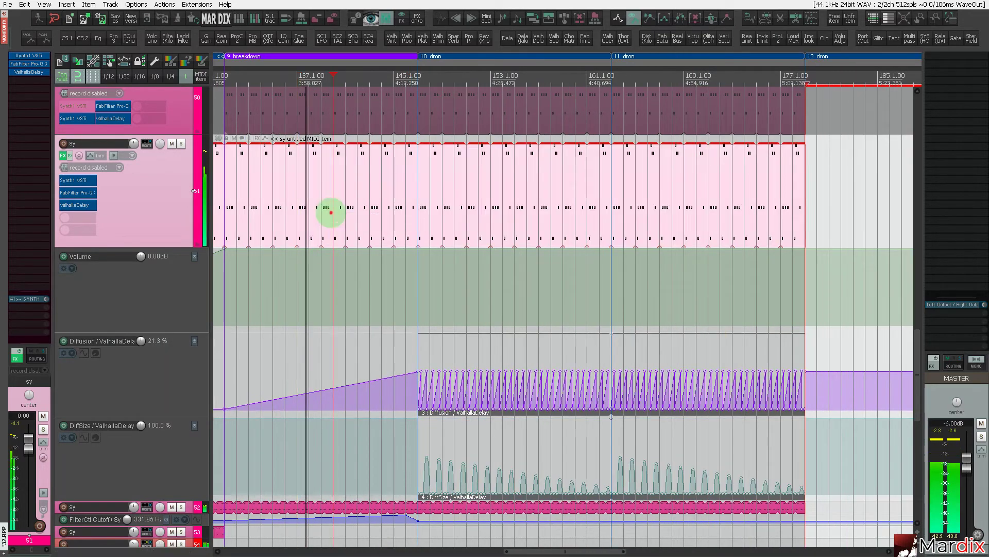
pyautogui.doubleClick(329, 212)
pyautogui.scroll(-2, 354, 258)
pyautogui.scroll(-1, 363, 292)
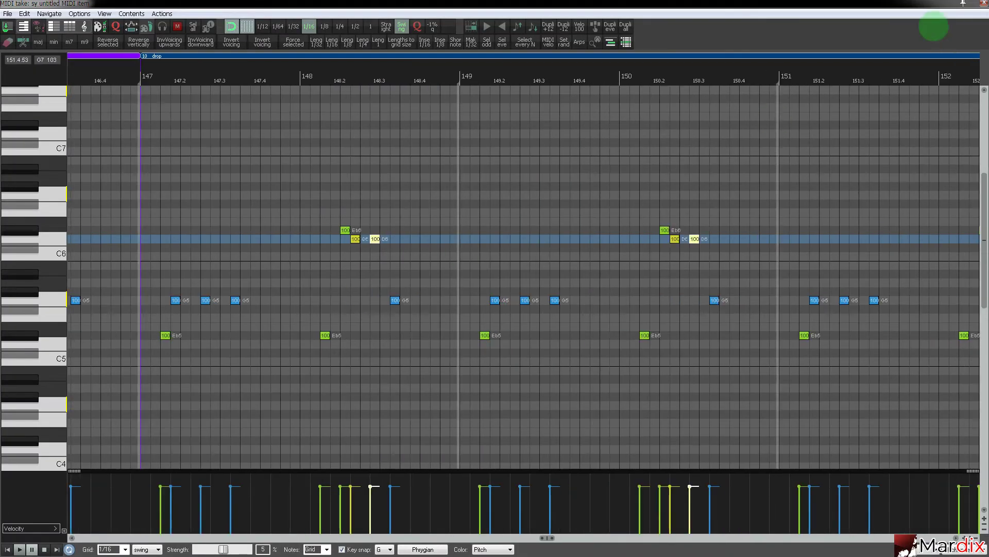
pyautogui.click(984, 3)
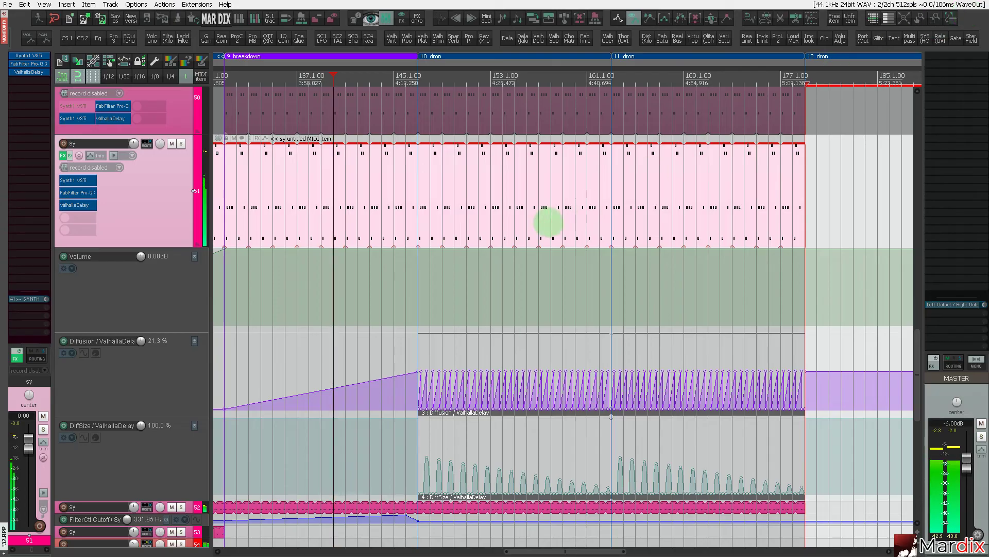
pyautogui.press('F11')
pyautogui.press('F11')
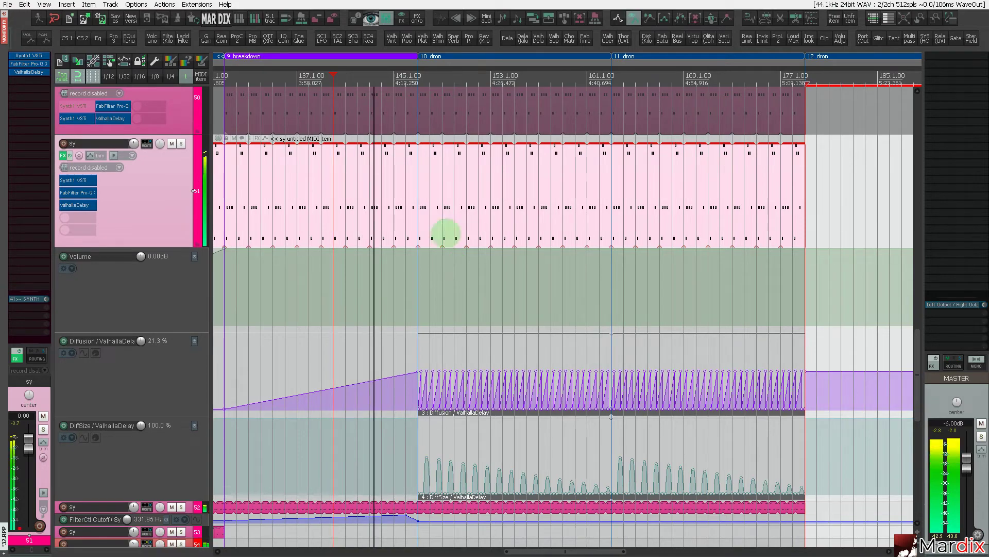
# Review the whole arrangement and delete the first point of track 51's Volume envelope at the project start.
pyautogui.hotkey('ctrl', 'pagedown')
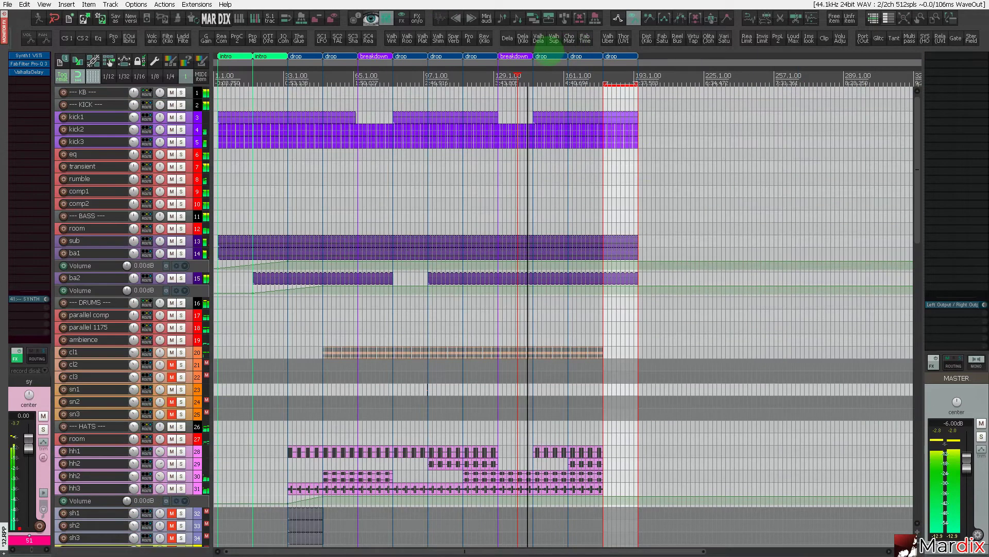
pyautogui.scroll(-15, 126, 206)
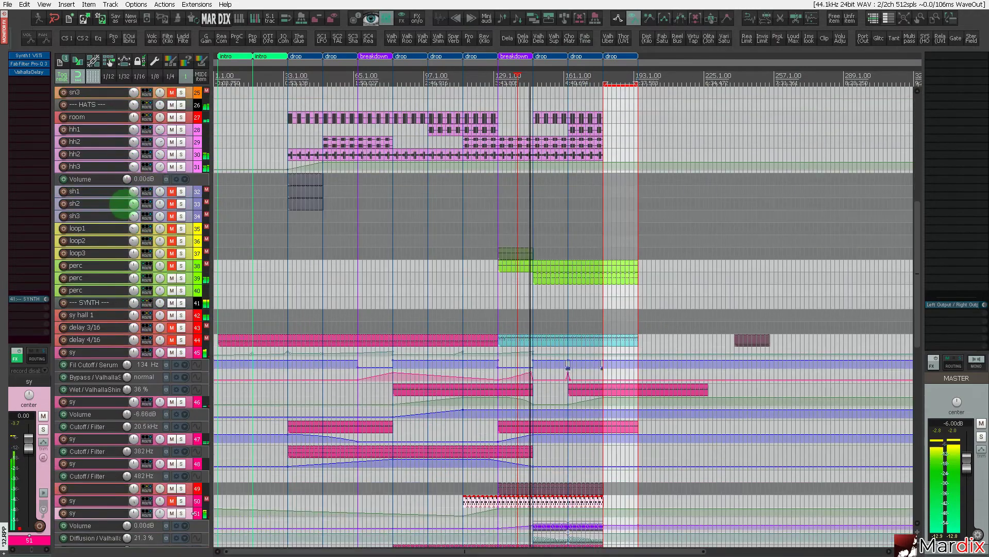
pyautogui.scroll(-6, 127, 205)
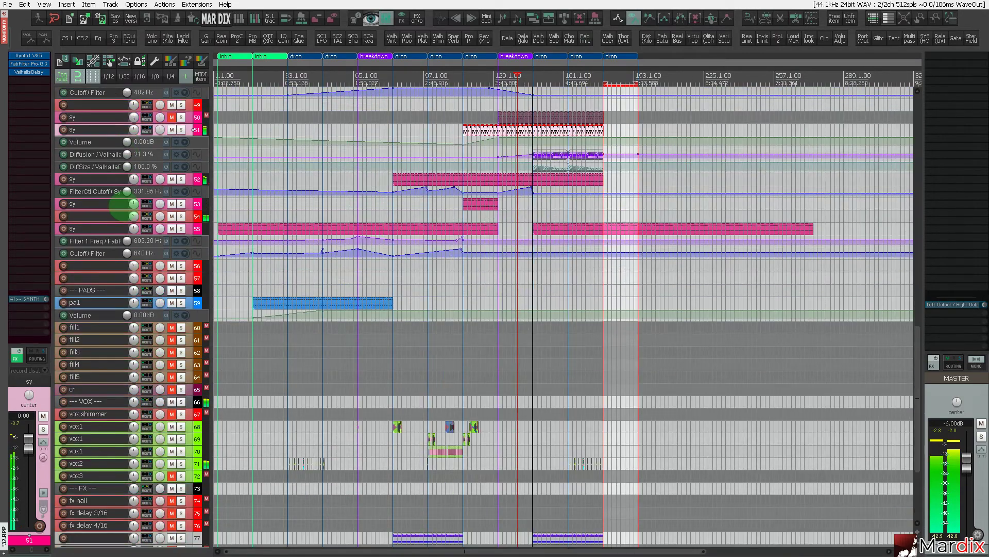
pyautogui.scroll(2, 122, 203)
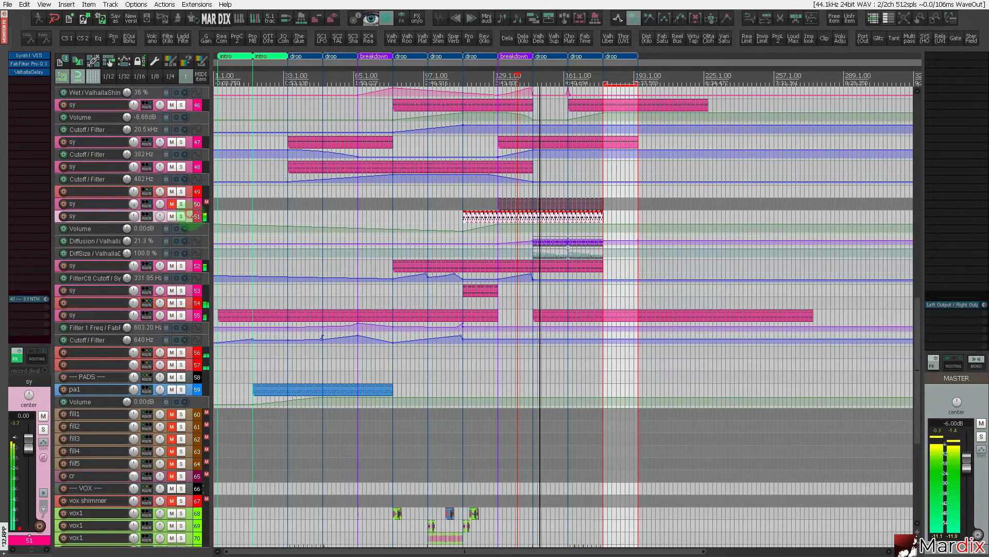
pyautogui.scroll(2, 188, 236)
pyautogui.scroll(4, 169, 245)
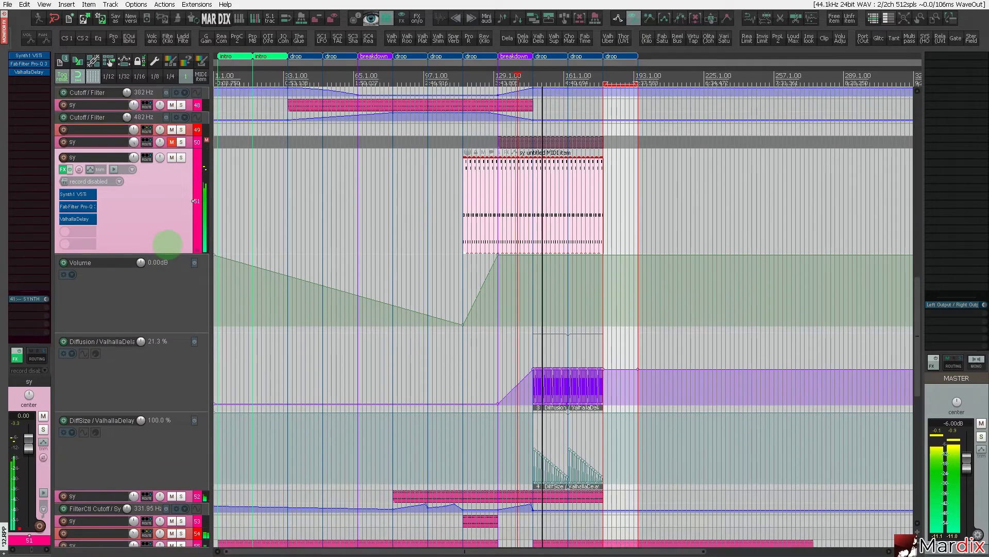
pyautogui.scroll(2, 167, 245)
pyautogui.keyDown('alt'); pyautogui.click(216, 283); pyautogui.keyUp('alt')
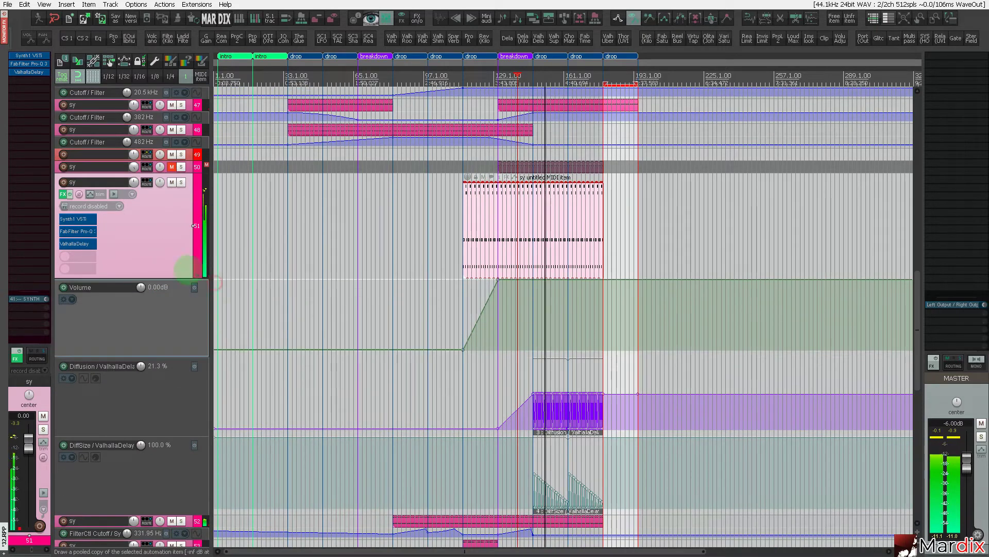
# Add TAL-Filter-2 after ValhallaDelay on track 51 and move its window clear of the upper tracks.
pyautogui.click(158, 236)
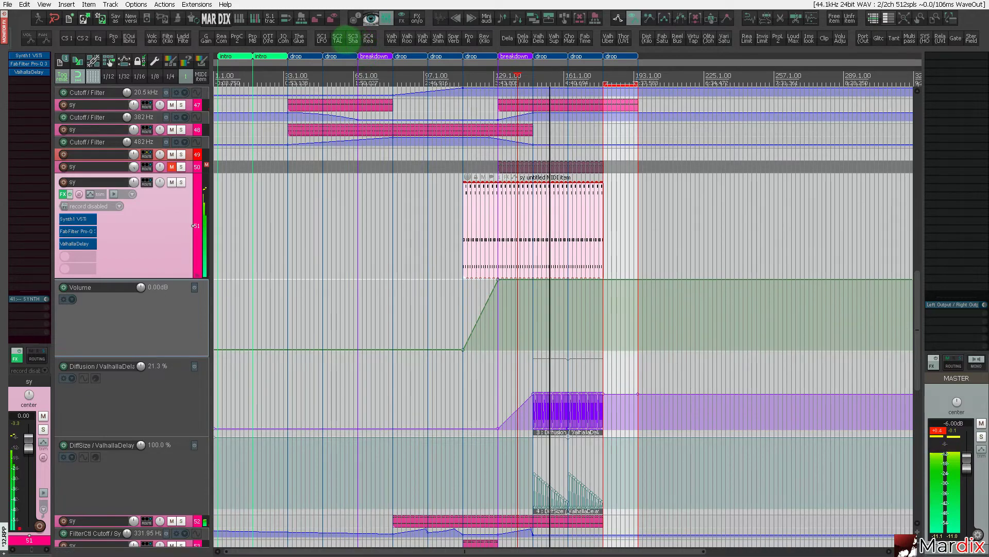
pyautogui.click(338, 38)
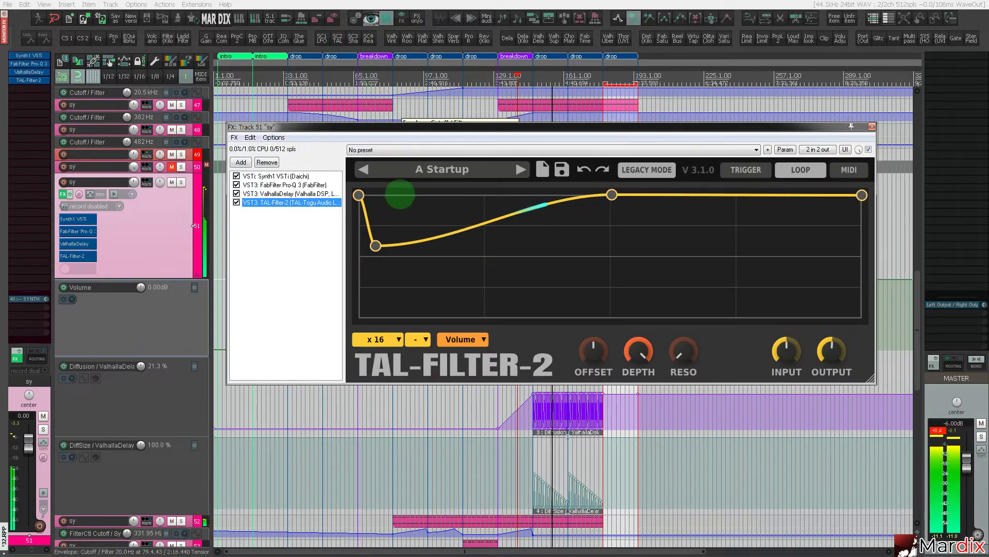
pyautogui.moveTo(419, 128); pyautogui.dragTo(400, 184)
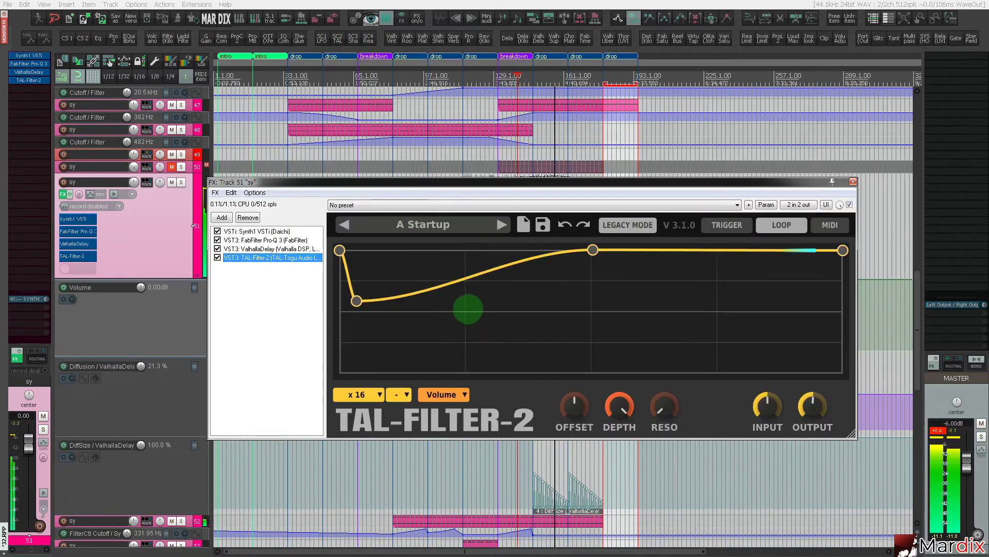
# Try the PAN mode in TAL-Filter-2, switch it to VOLUME, raise Stereo moderately and close the effects window.
pyautogui.click(441, 394)
pyautogui.click(438, 410)
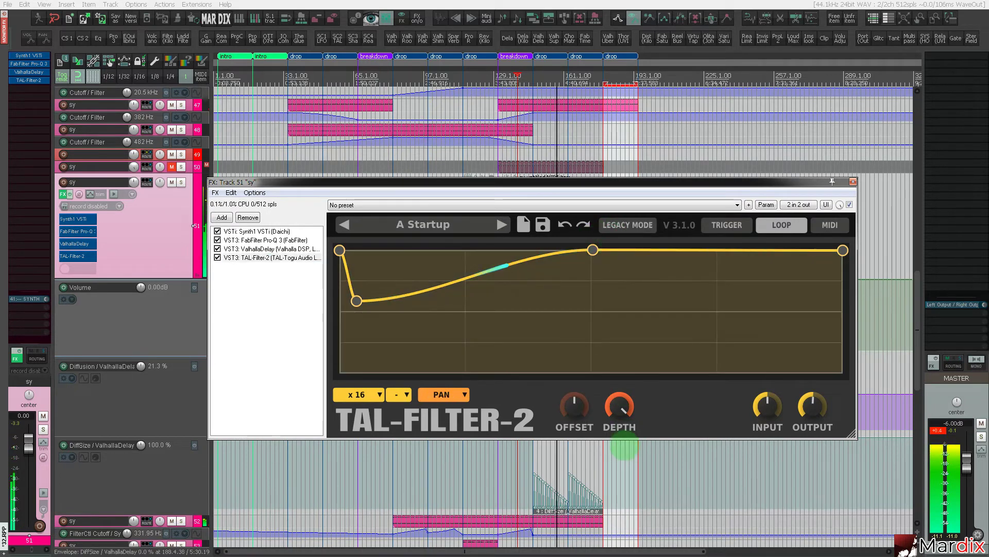
pyautogui.click(443, 394)
pyautogui.click(446, 422)
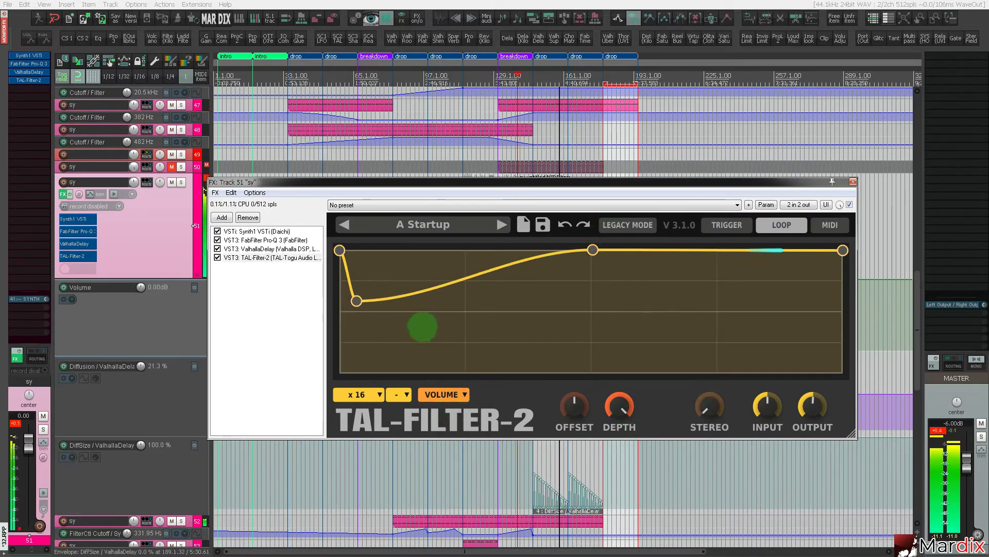
pyautogui.moveTo(712, 410)
pyautogui.mouseDown()
pyautogui.moveTo(715, 386)
pyautogui.moveTo(714, 399)
pyautogui.mouseUp()
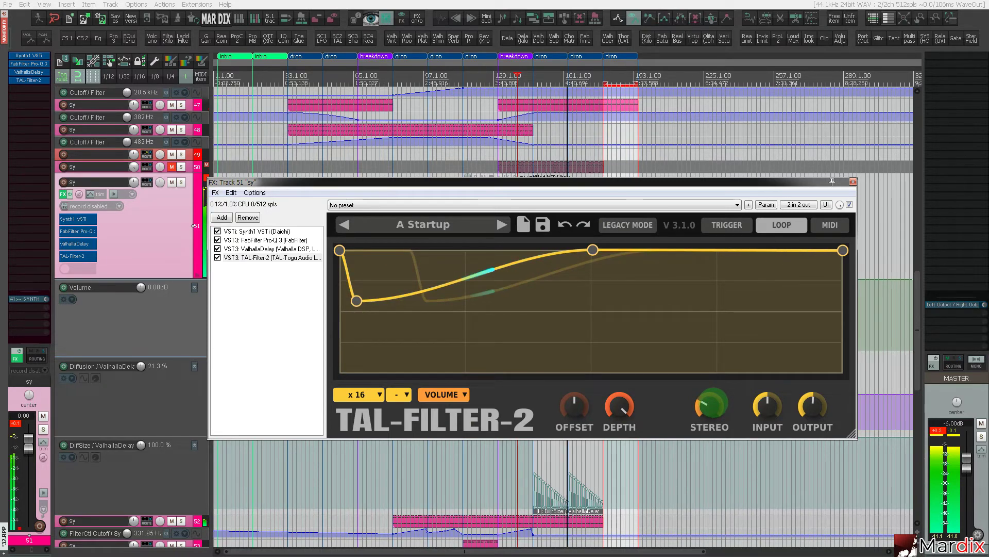
pyautogui.click(853, 181)
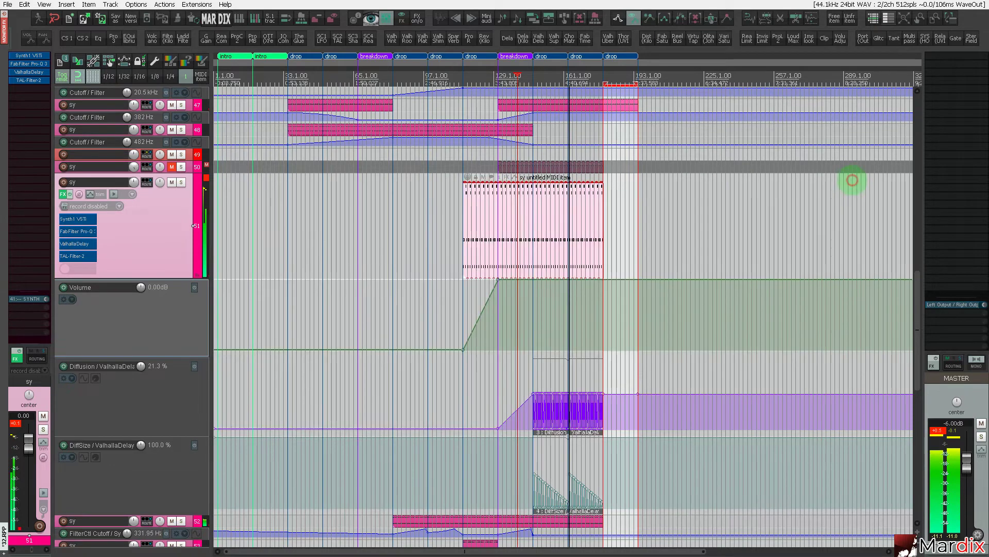
# Open track 51's melody item and lower the D5 note on the last sixteenth of beat 148.2 to G4.
pyautogui.click(546, 231)
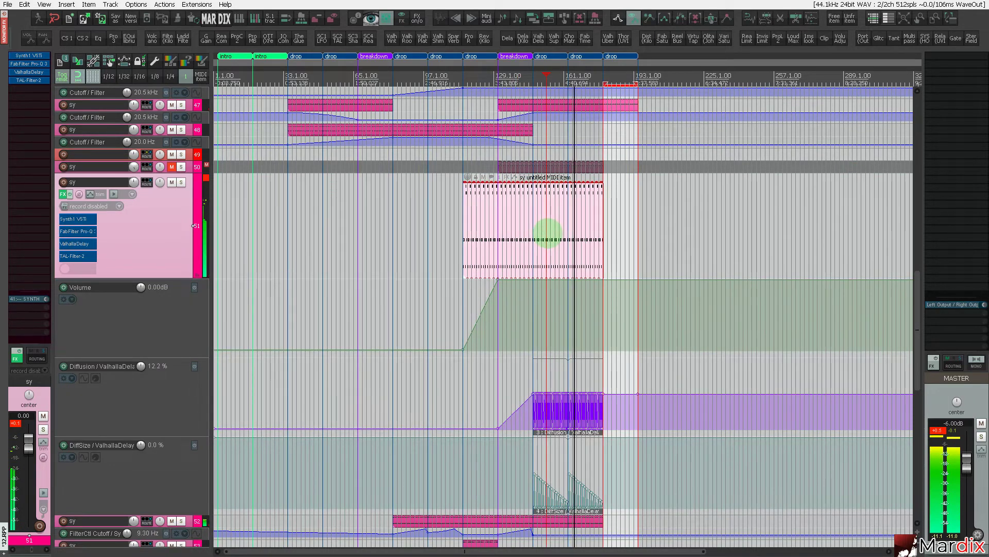
pyautogui.scroll(3, 548, 233)
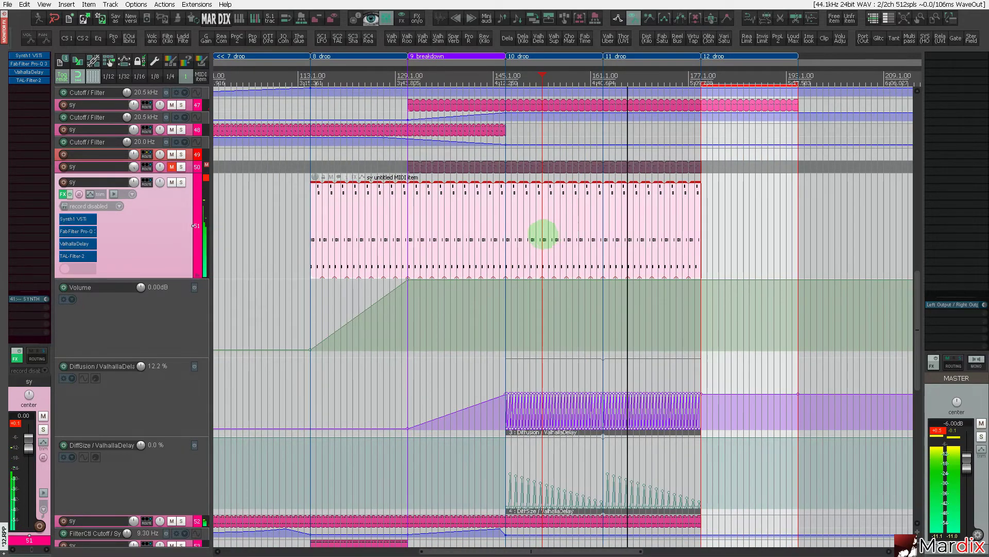
pyautogui.doubleClick(516, 232)
pyautogui.scroll(3, 376, 335)
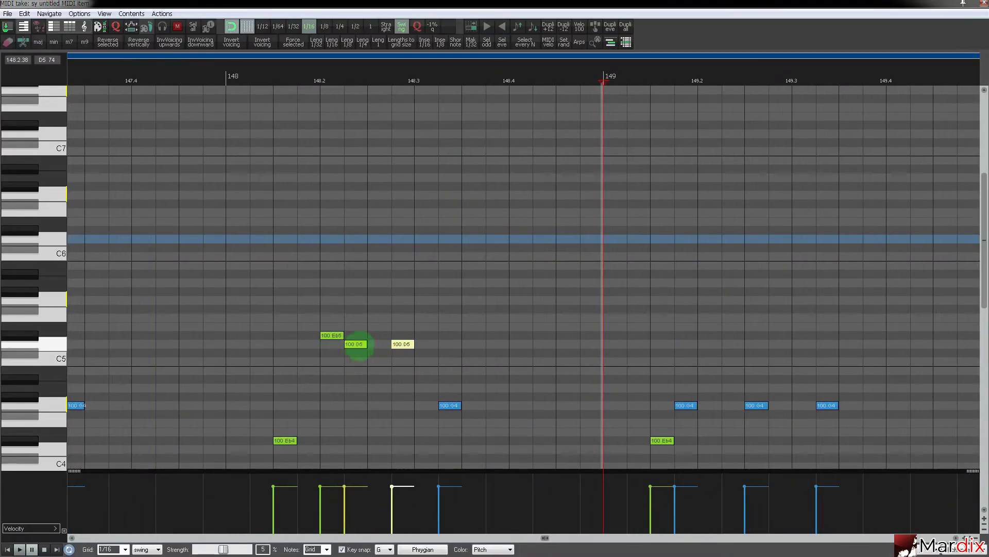
pyautogui.click(400, 342)
pyautogui.press('Down')
pyautogui.press('Down')
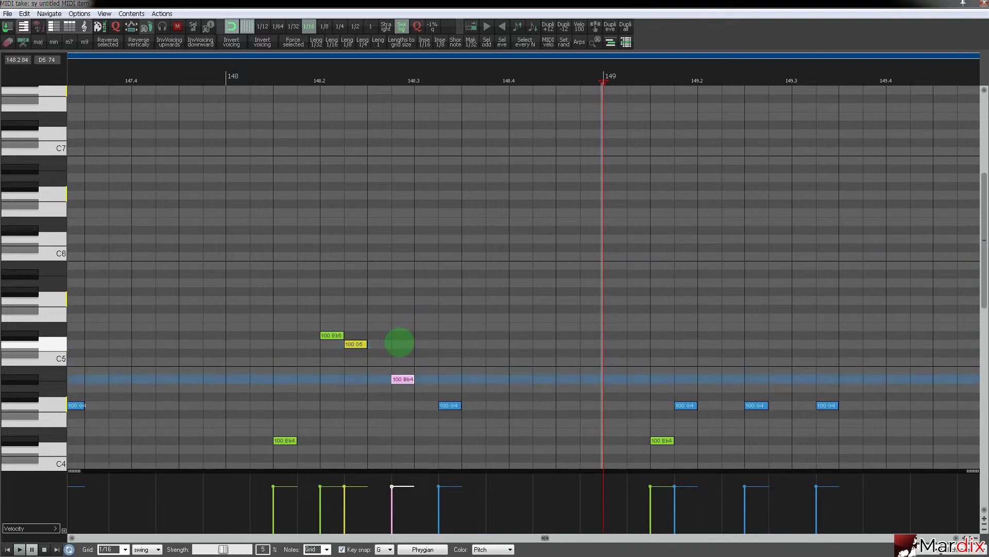
pyautogui.press('Down')
pyautogui.press('Down')
pyautogui.press('Down')
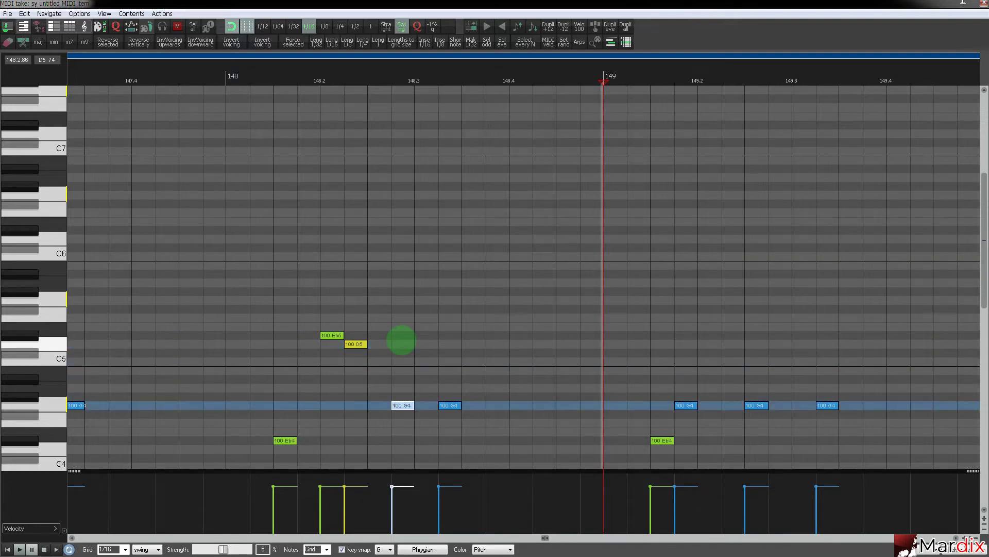
# Lower the D5 note on the second sixteenth of beat 148.2 to C5 and close the MIDI editor.
pyautogui.click(354, 343)
pyautogui.press('Down')
pyautogui.press('Down')
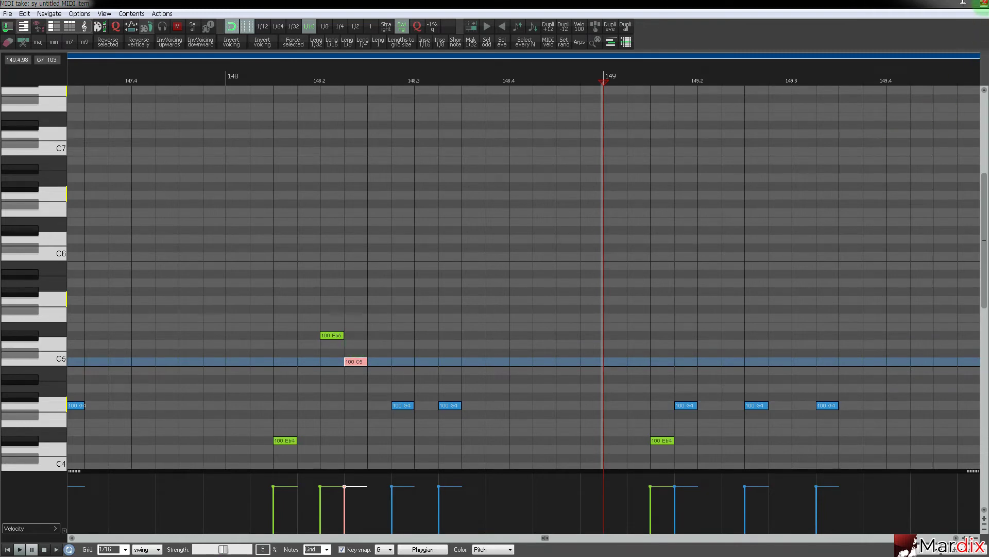
pyautogui.click(983, 3)
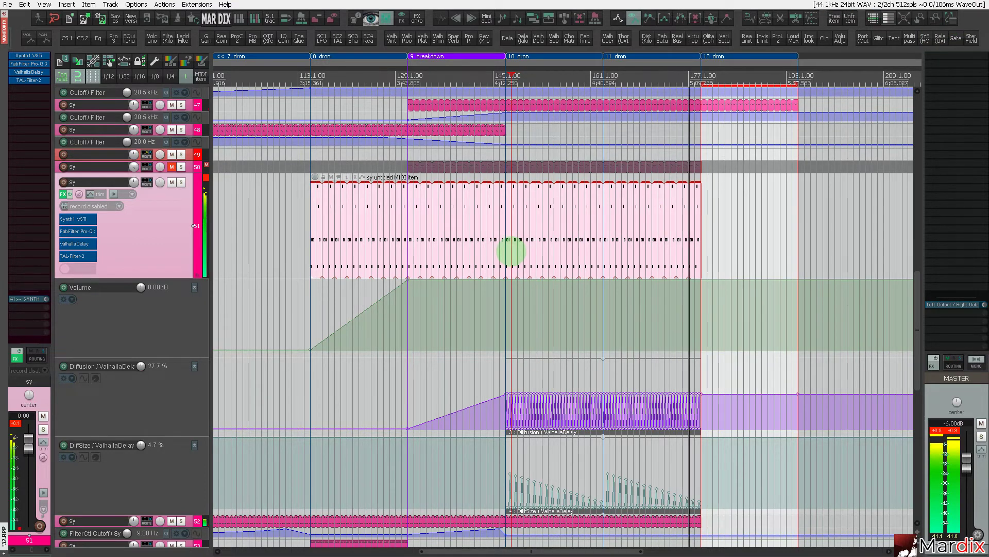
# Replay the new melody through the drops, open track 51's Synth1, adjust the filter frequency and set the filter type to LP24.
pyautogui.click(493, 77)
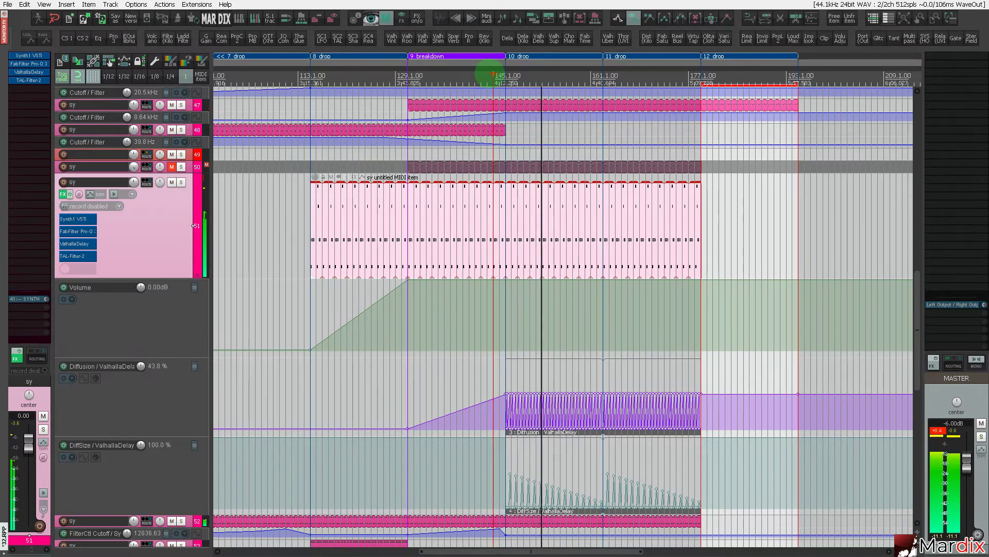
pyautogui.click(627, 192)
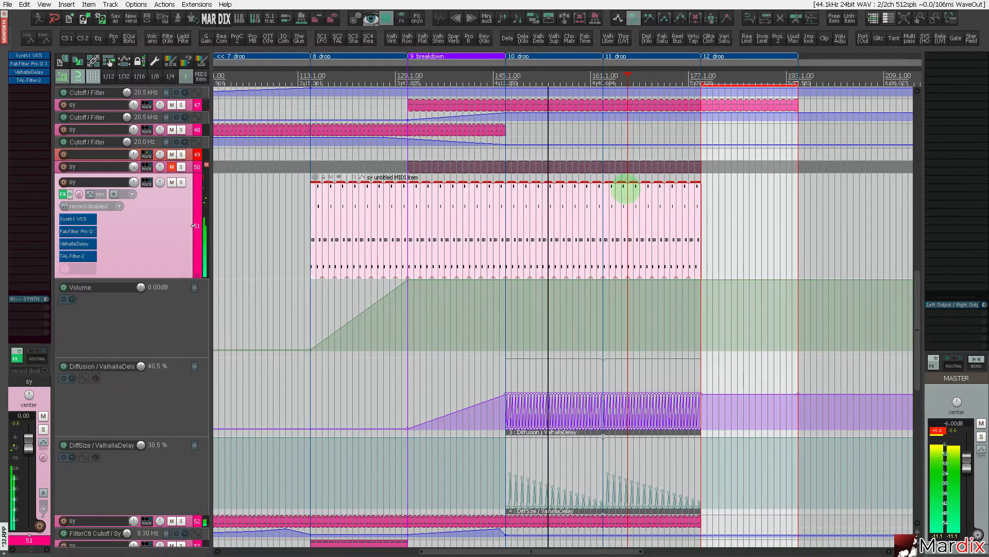
pyautogui.click(78, 219)
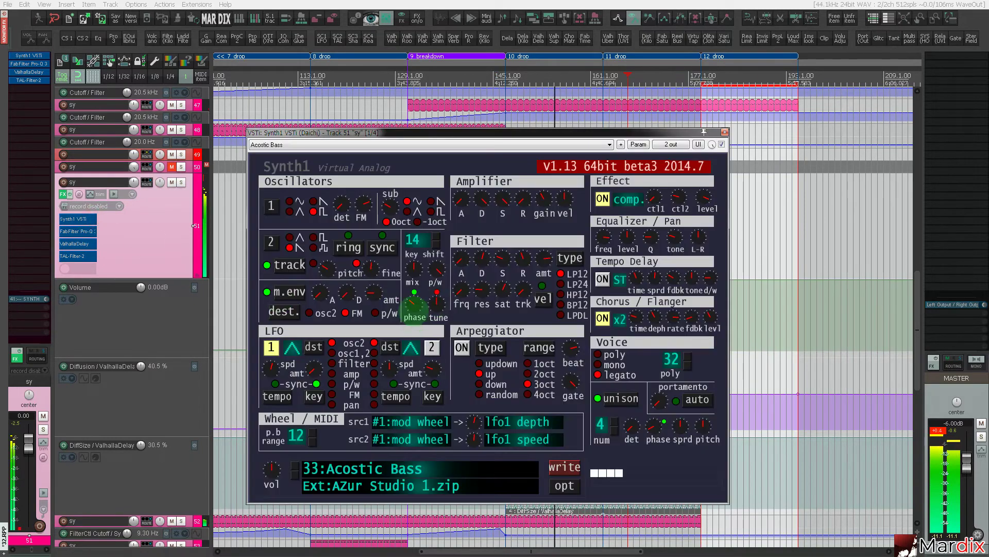
pyautogui.moveTo(480, 291)
pyautogui.mouseDown()
pyautogui.moveTo(477, 327)
pyautogui.moveTo(468, 290)
pyautogui.mouseUp()
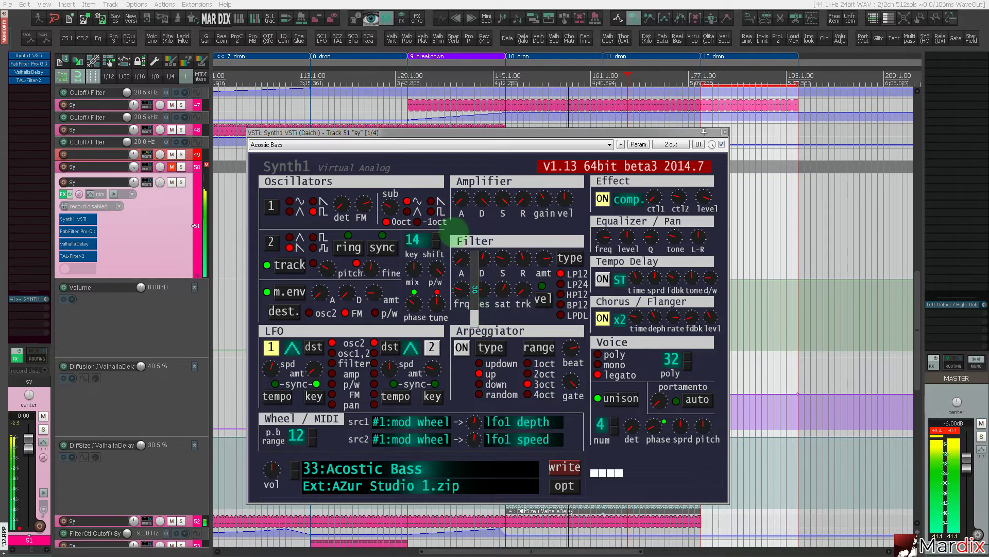
pyautogui.click(560, 316)
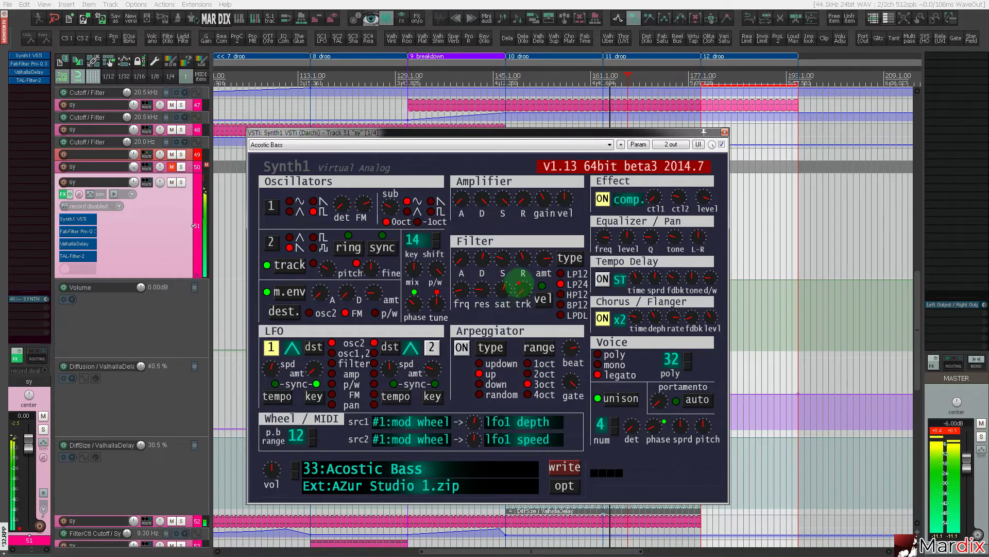
# Reduce the Synth1 filter's key tracking and switch off its Chorus / Flanger effect.
pyautogui.moveTo(518, 283); pyautogui.dragTo(540, 329)
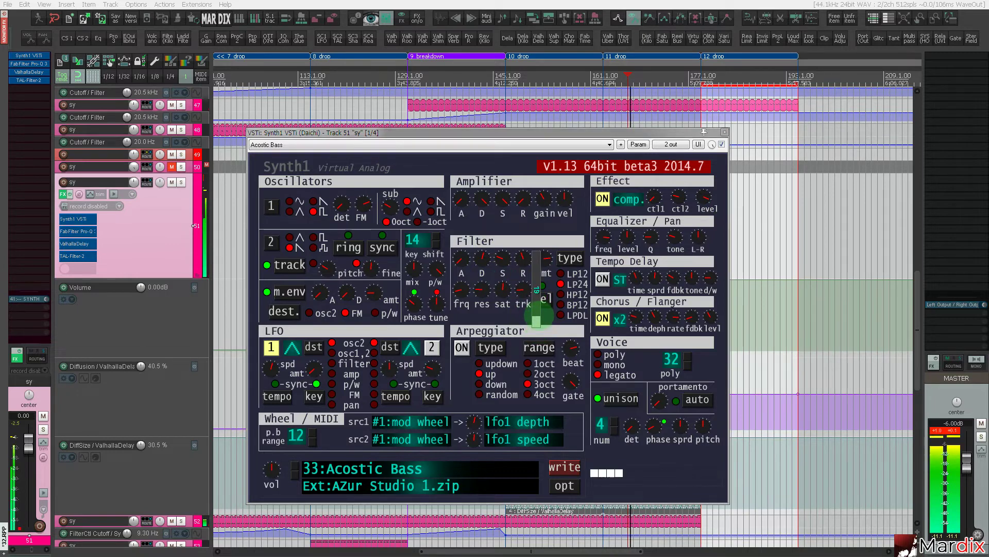
pyautogui.moveTo(540, 316); pyautogui.dragTo(542, 335)
pyautogui.click(604, 319)
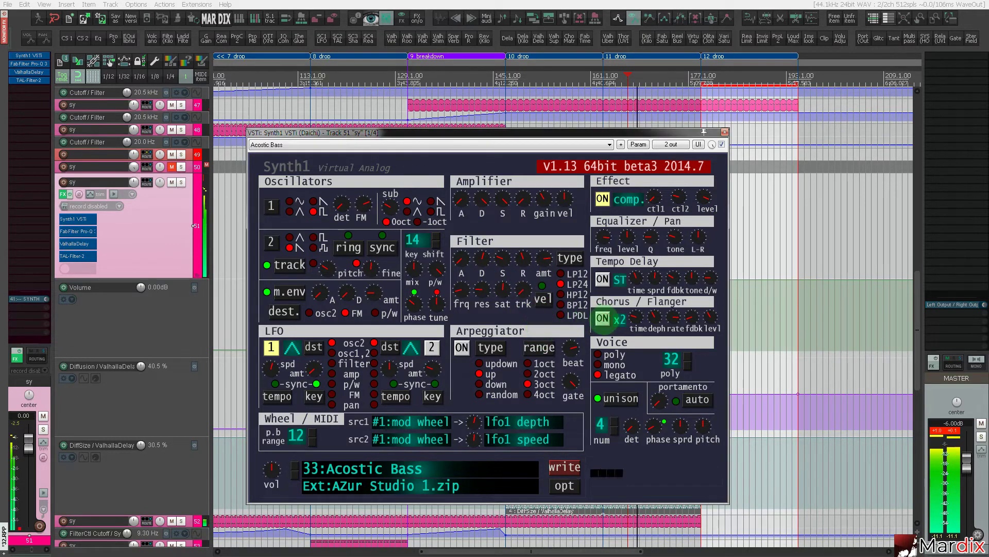
# Switch Synth1's Chorus / Flanger effect back on and its Tempo Delay off.
pyautogui.click(601, 318)
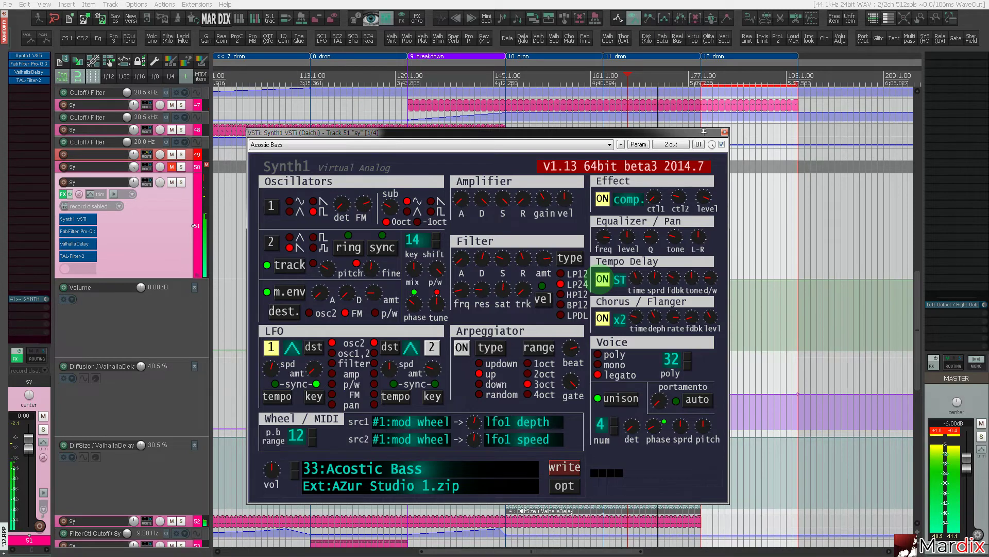
pyautogui.click(602, 279)
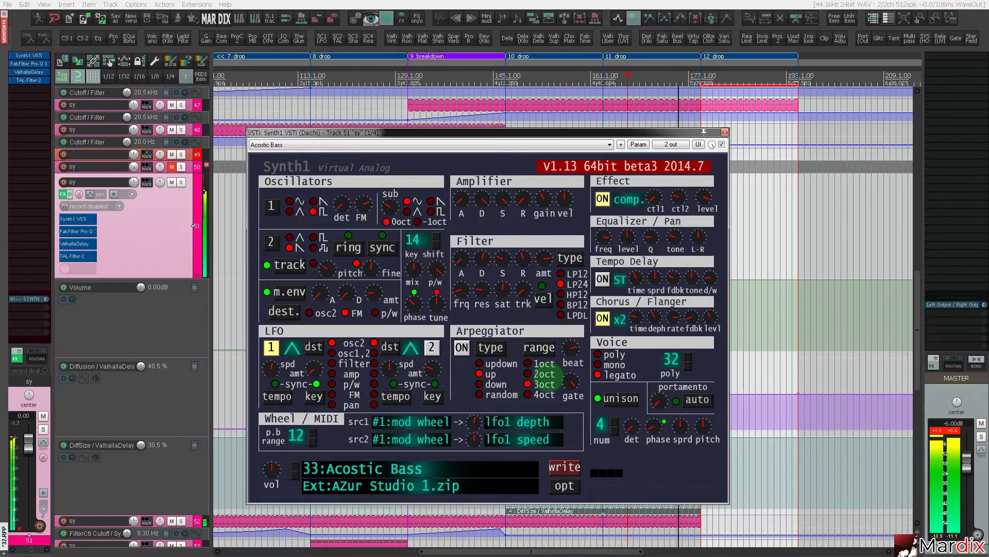
# Switch on Synth1's arpeggiator, replay from late in the second breakdown and set the arpeggio to type down with a 2oct range.
pyautogui.click(462, 348)
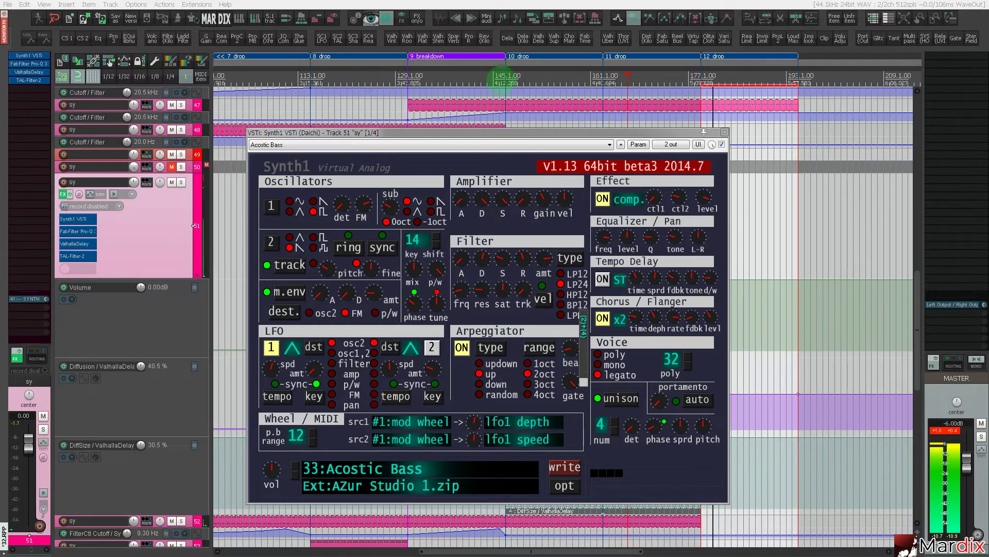
pyautogui.click(483, 76)
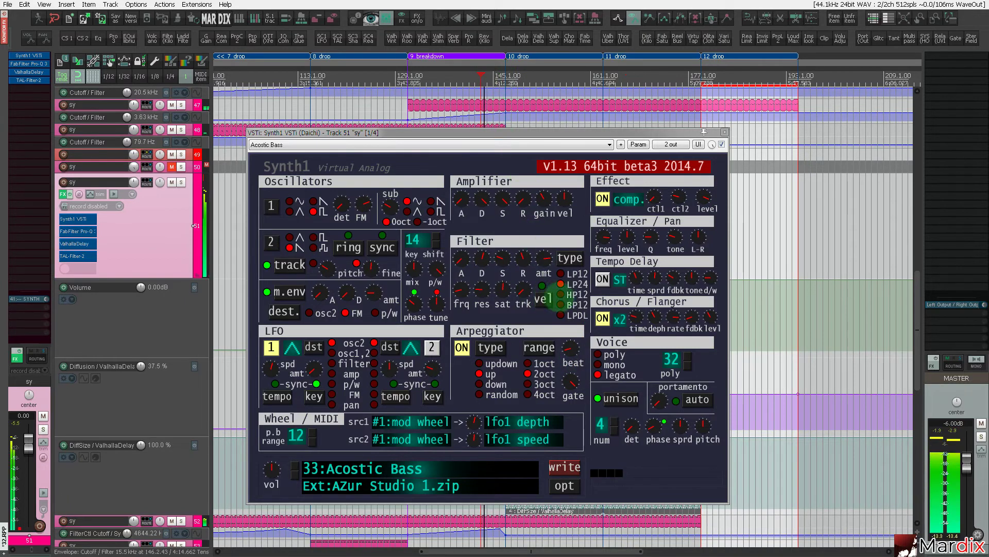
pyautogui.click(7, 4)
pyautogui.click(9, 48)
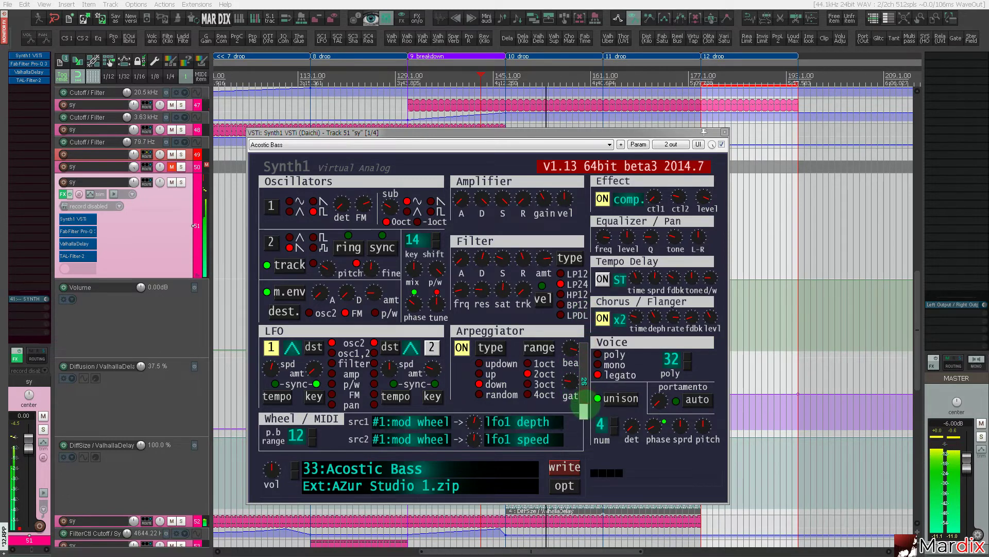
# Raise the gate of Synth1's arpeggiator and close the synth window.
pyautogui.moveTo(585, 415); pyautogui.dragTo(584, 379)
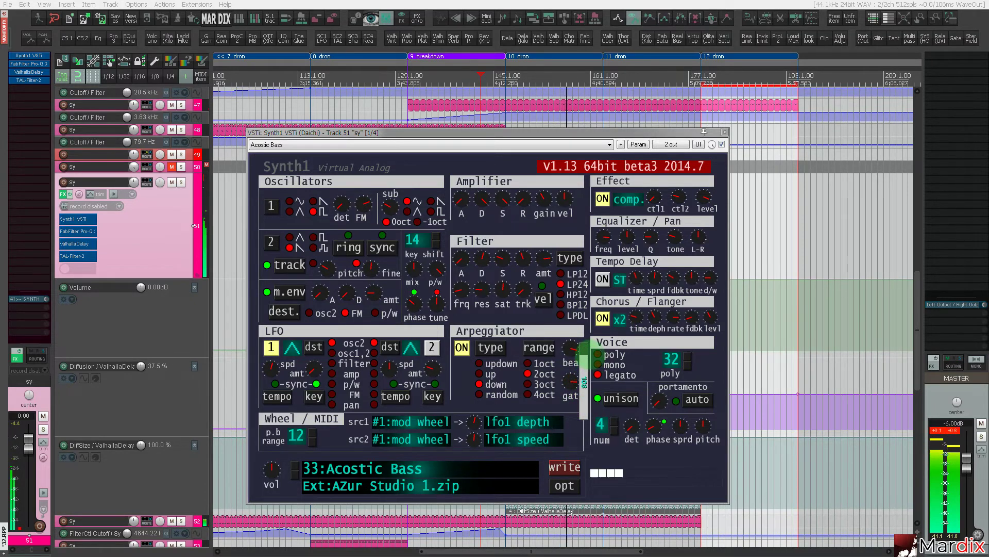
pyautogui.moveTo(590, 353); pyautogui.dragTo(588, 335)
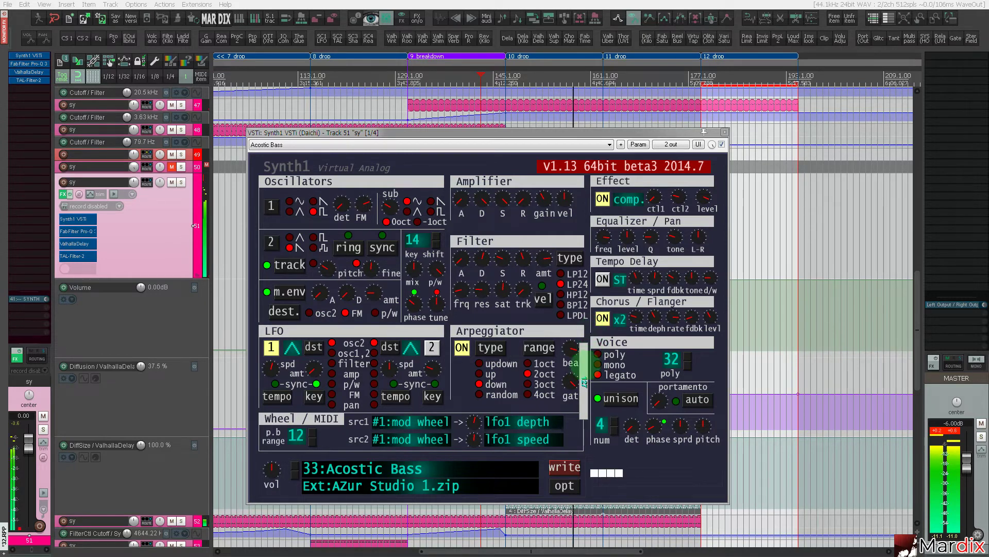
pyautogui.click(587, 343)
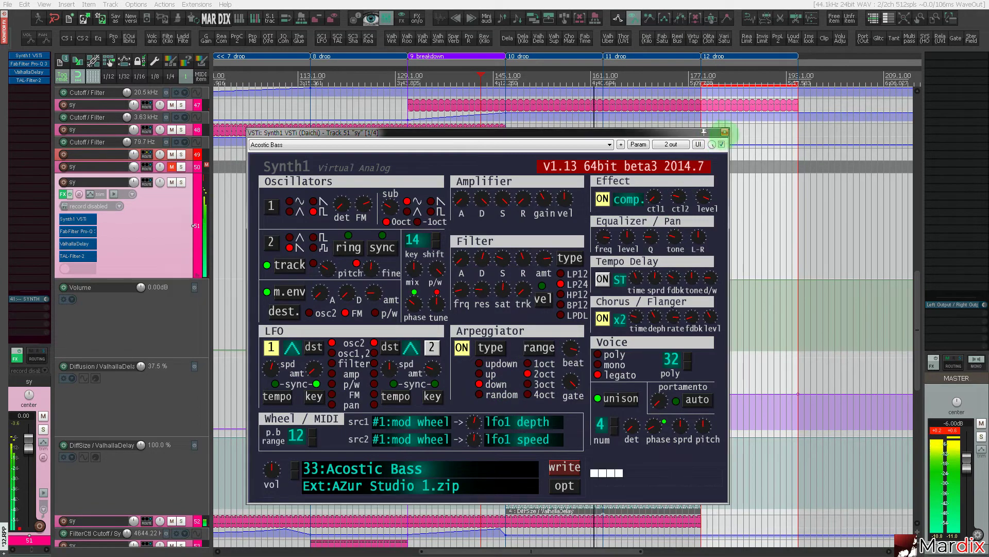
pyautogui.click(724, 132)
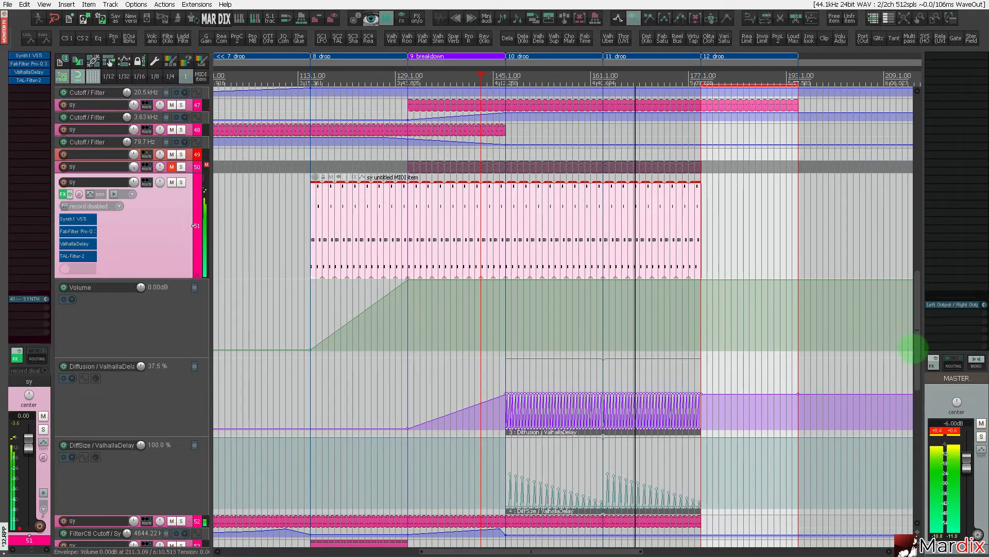
# Extend track 51's melody item to the end of drop 12 and fade its Volume envelope out towards that point.
pyautogui.click(946, 432)
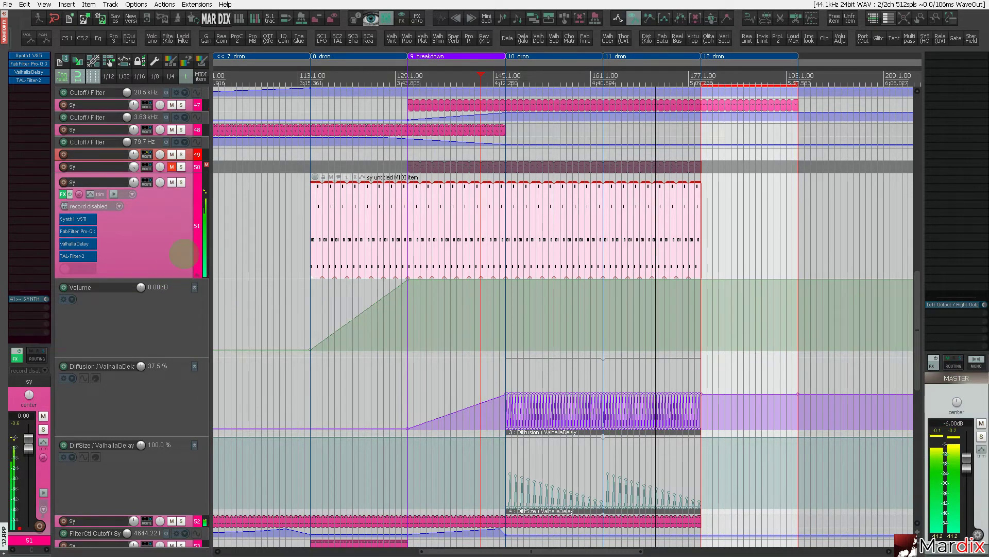
pyautogui.click(170, 275)
pyautogui.scroll(3, 170, 288)
pyautogui.scroll(5, 170, 296)
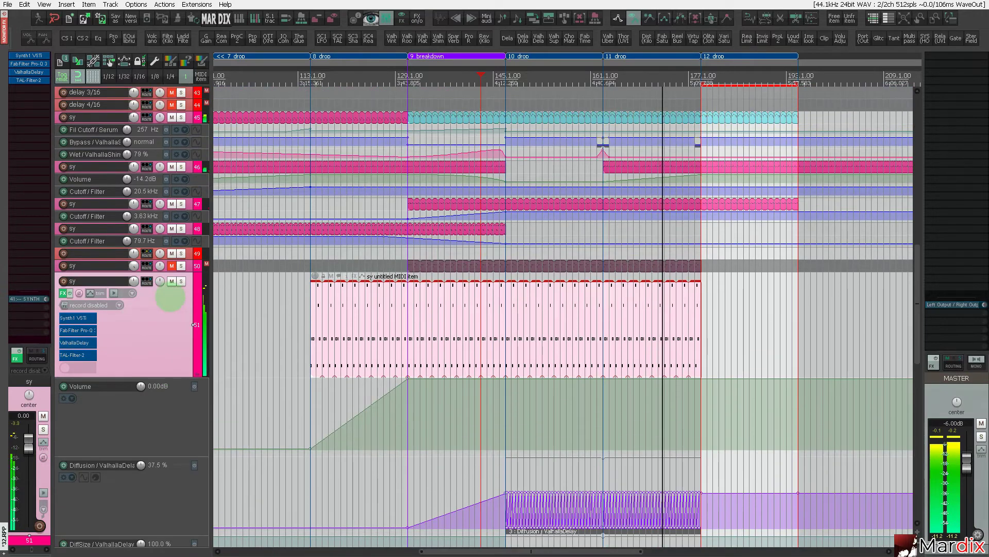
pyautogui.scroll(3, 747, 386)
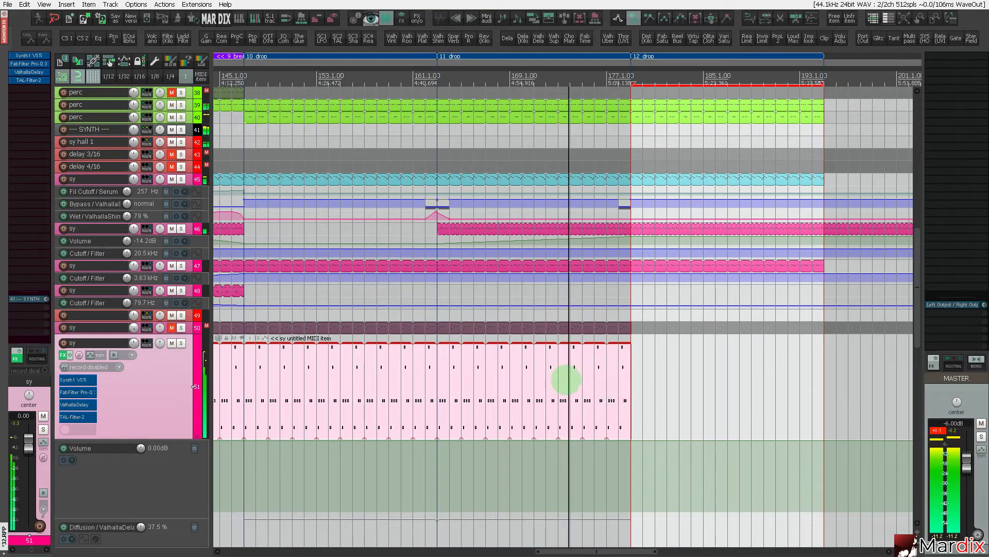
pyautogui.moveTo(631, 391); pyautogui.dragTo(822, 397)
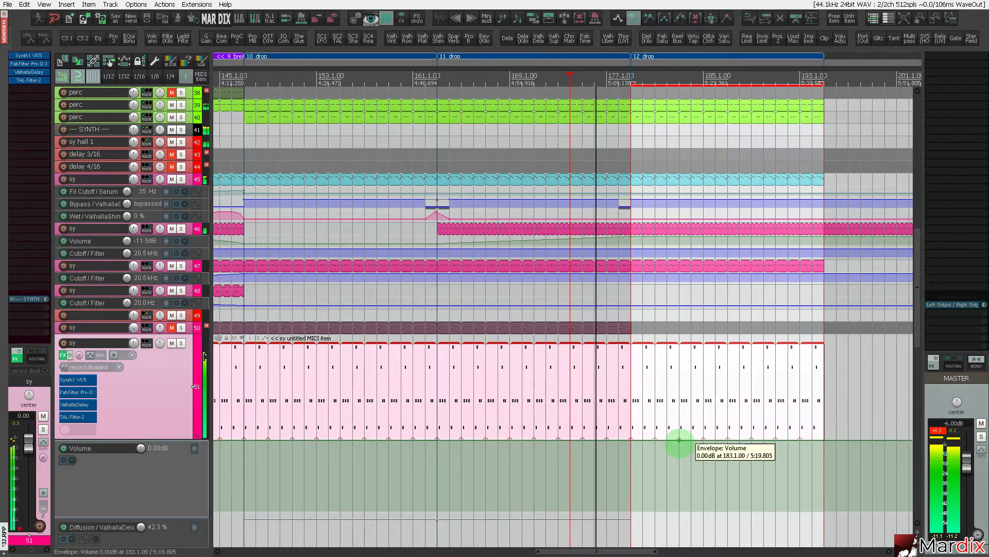
pyautogui.moveTo(737, 474); pyautogui.dragTo(824, 510)
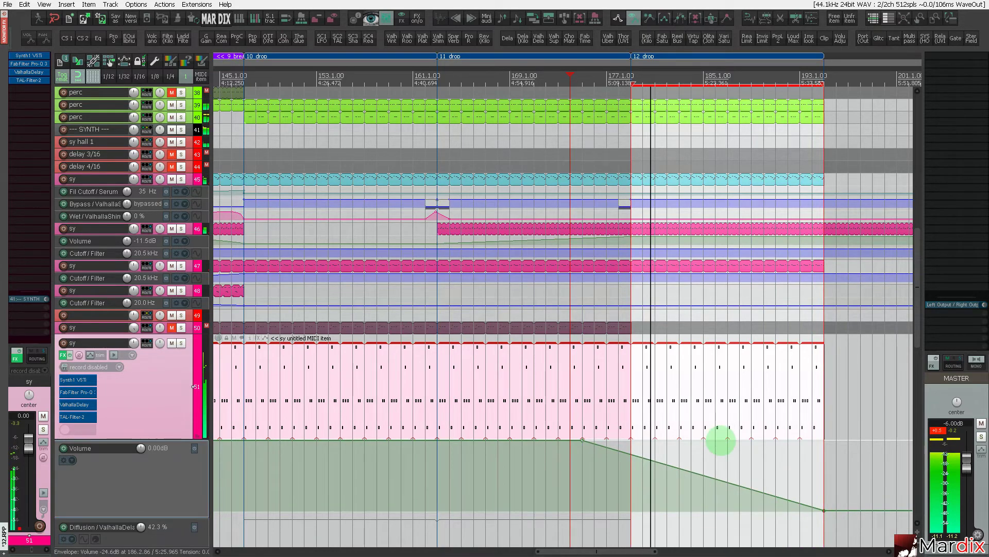
# Add another 16-bar drop region directly after drop 12.
pyautogui.hotkey('ctrl', 'pagedown')
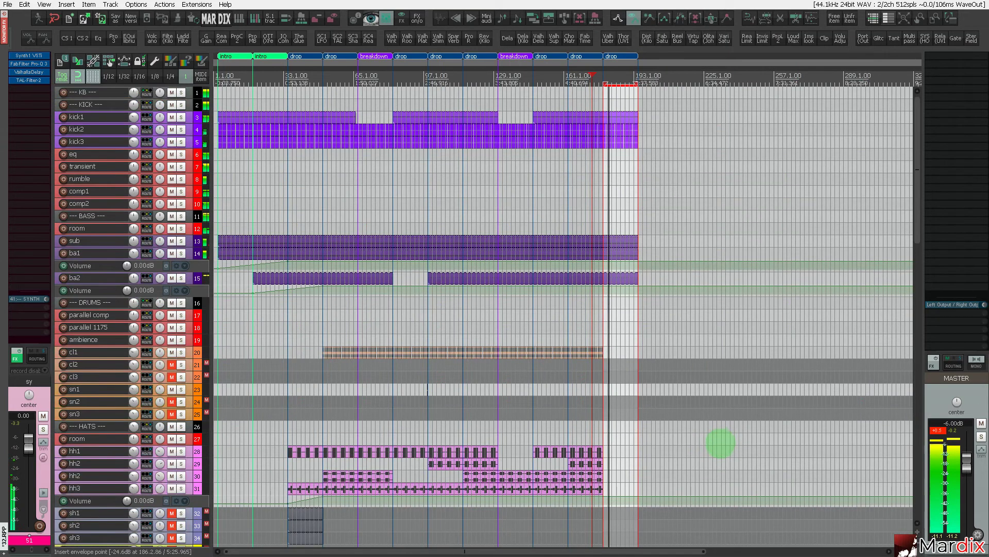
pyautogui.scroll(4, 707, 349)
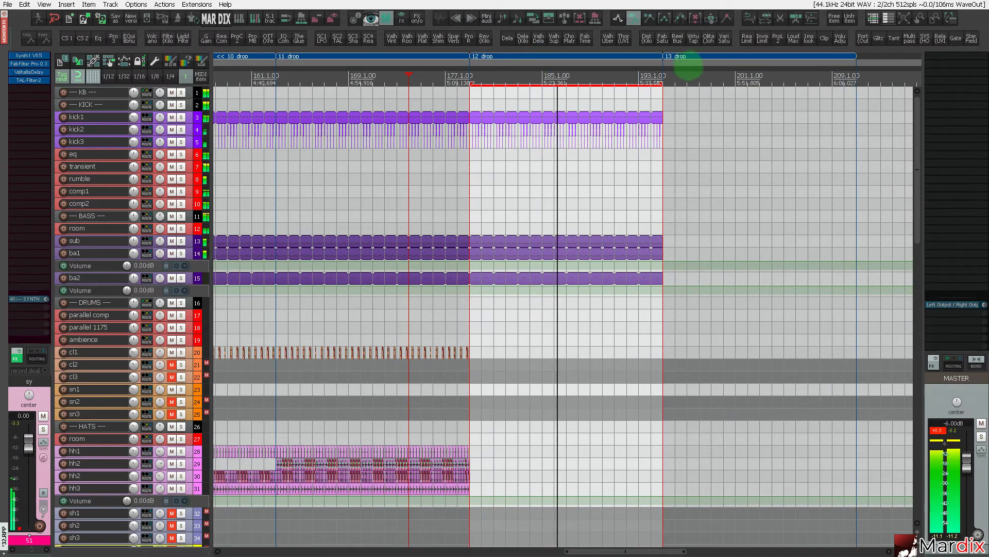
pyautogui.scroll(-2, 688, 84)
pyautogui.scroll(3, 656, 117)
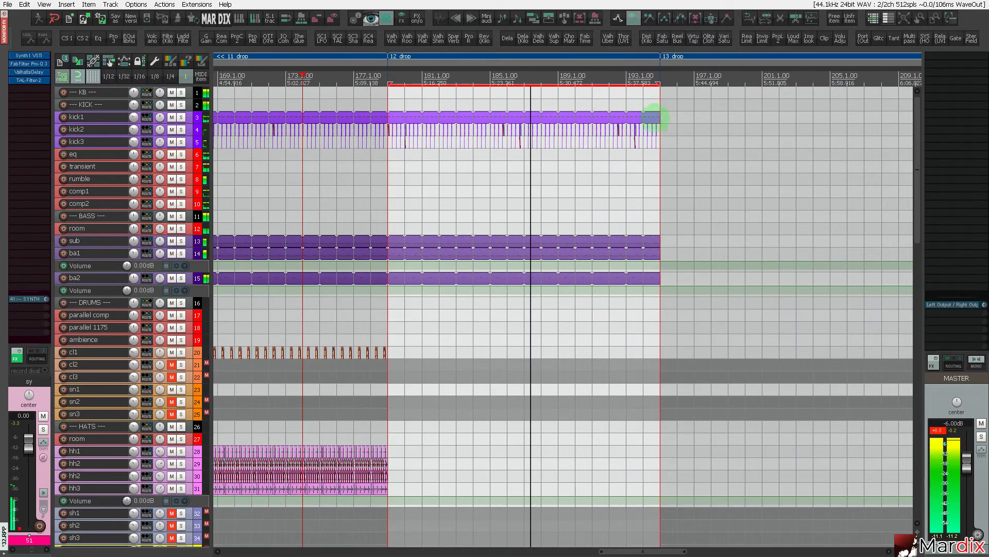
# Check the end of the kick1 items and replay the arrangement from drop 11 and from the second breakdown.
pyautogui.click(645, 118)
pyautogui.scroll(-2, 658, 119)
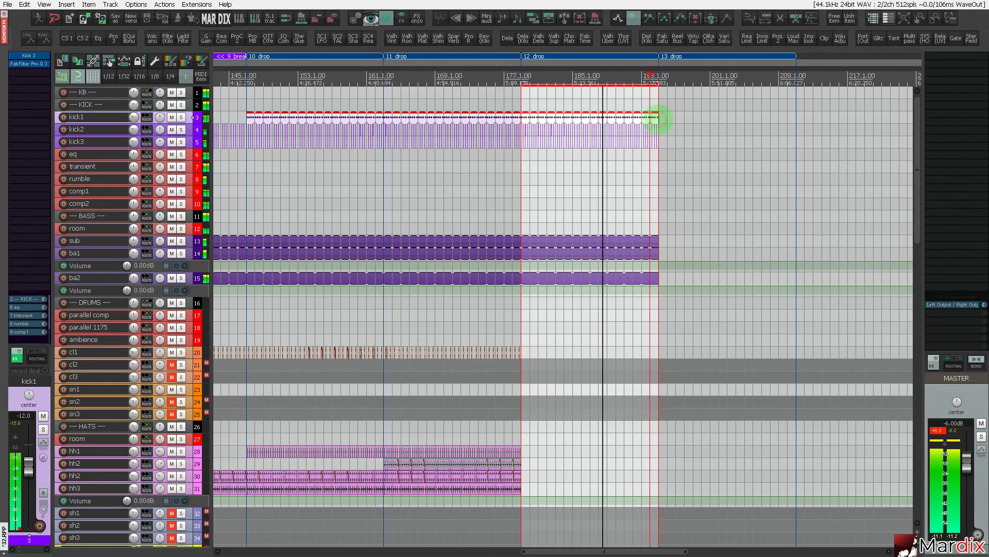
pyautogui.click(659, 118)
pyautogui.click(400, 94)
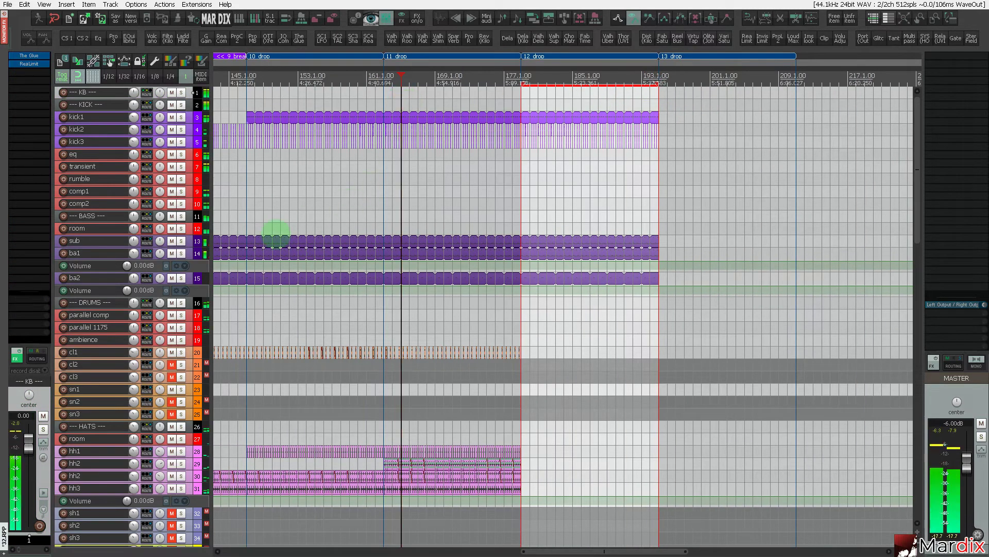
pyautogui.hotkey('ctrl', 'pagedown')
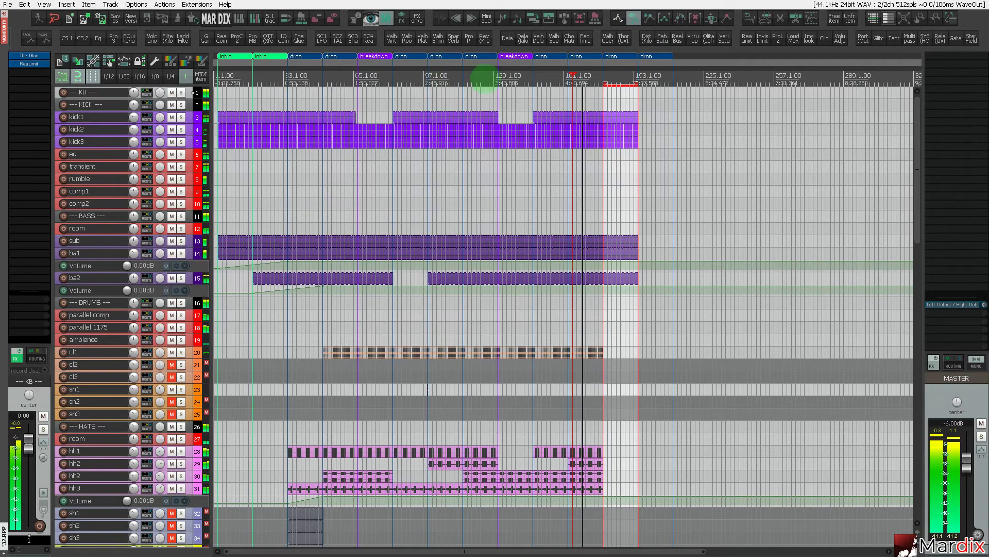
pyautogui.click(514, 77)
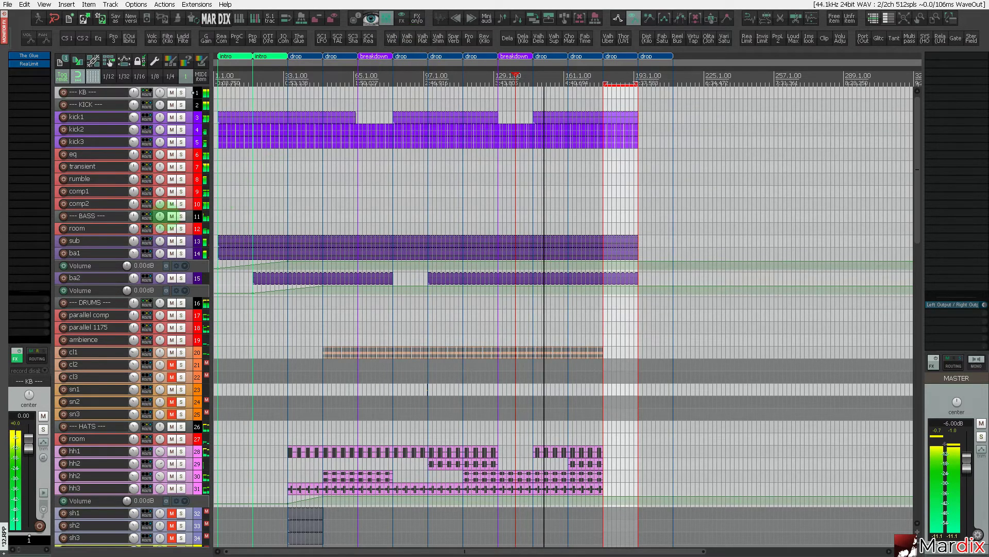
# Enlarge the hh1 track, select the time range of drop 11 and duplicate hh1's items from it into drops 12 and 13.
pyautogui.scroll(-8, 126, 228)
pyautogui.scroll(-4, 127, 227)
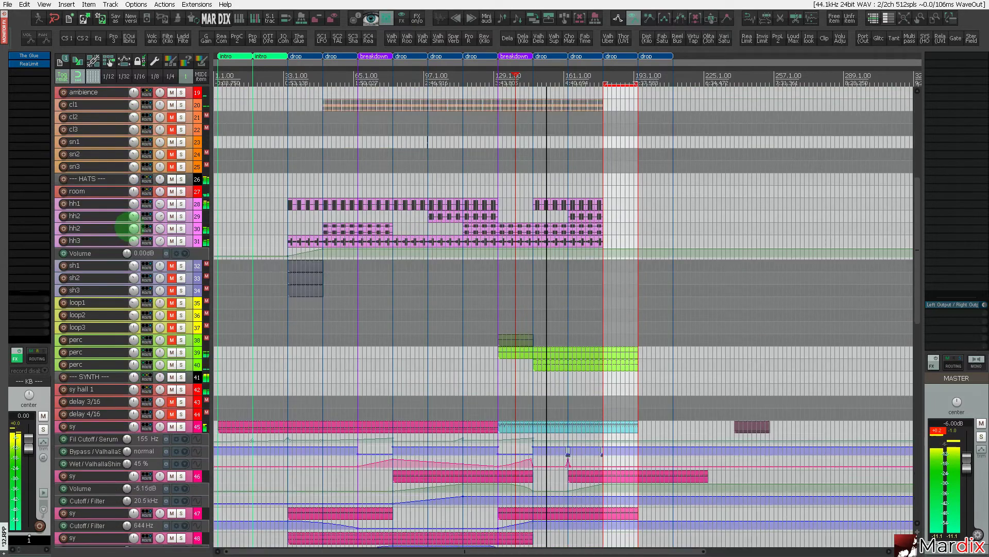
pyautogui.scroll(-1, 130, 228)
pyautogui.scroll(4, 134, 226)
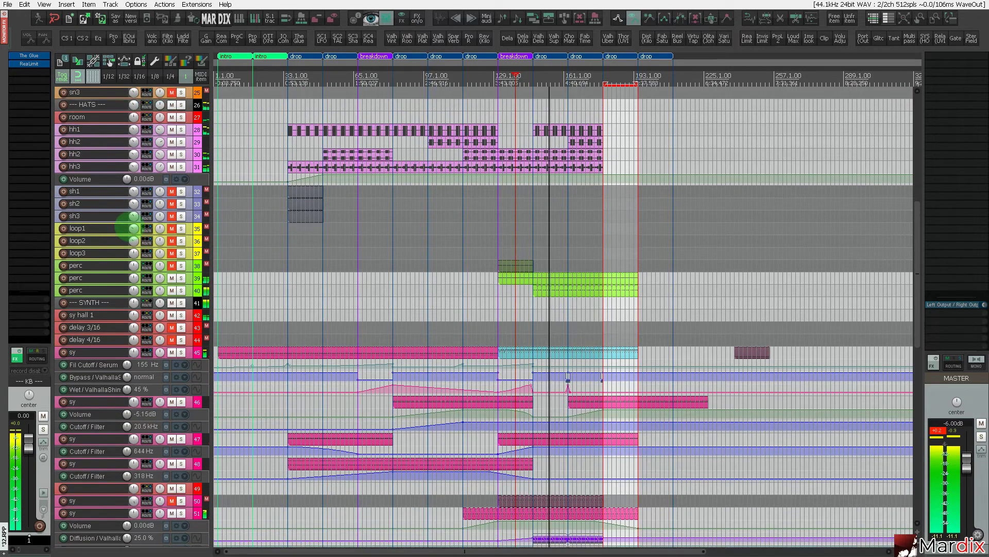
pyautogui.scroll(3, 827, 205)
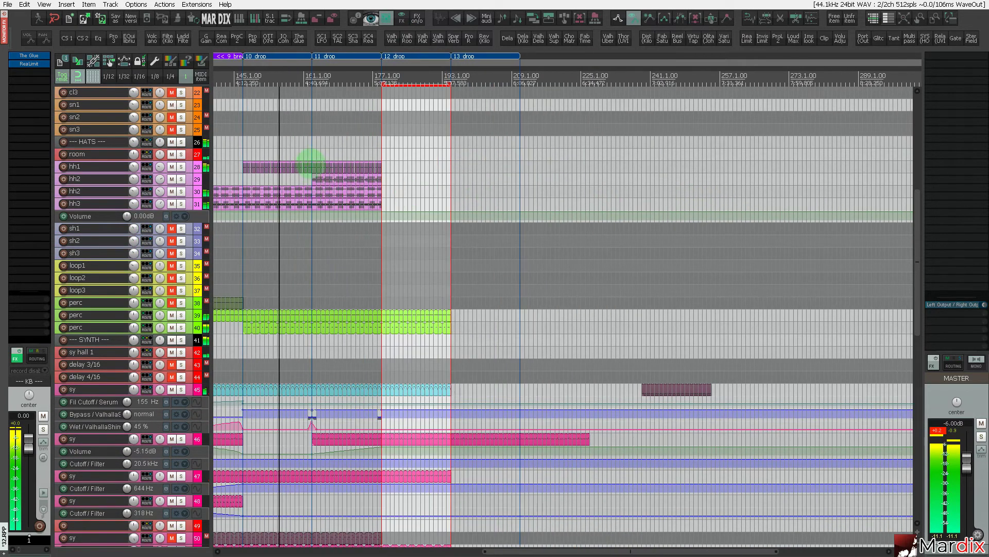
pyautogui.scroll(2, 299, 165)
pyautogui.click(201, 166)
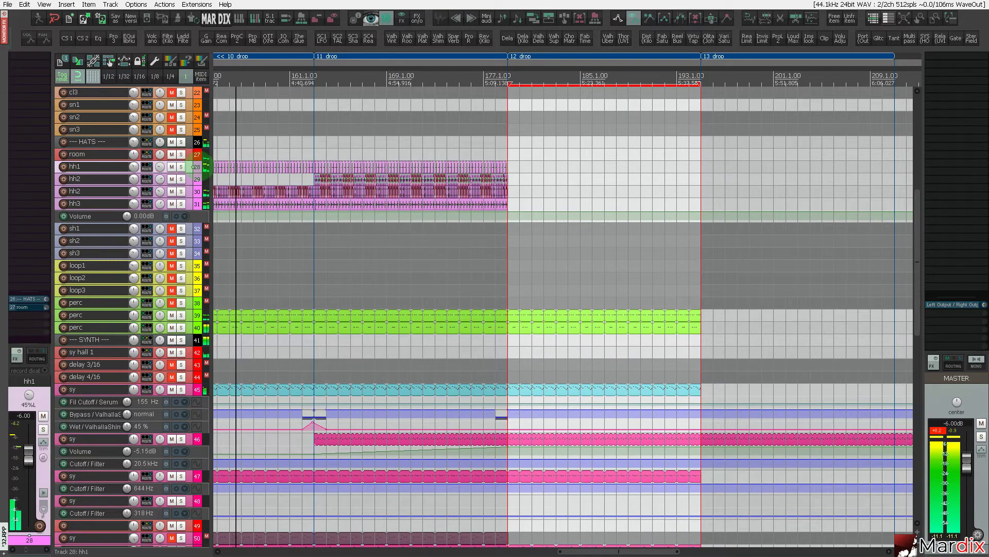
pyautogui.moveTo(199, 173); pyautogui.dragTo(198, 219)
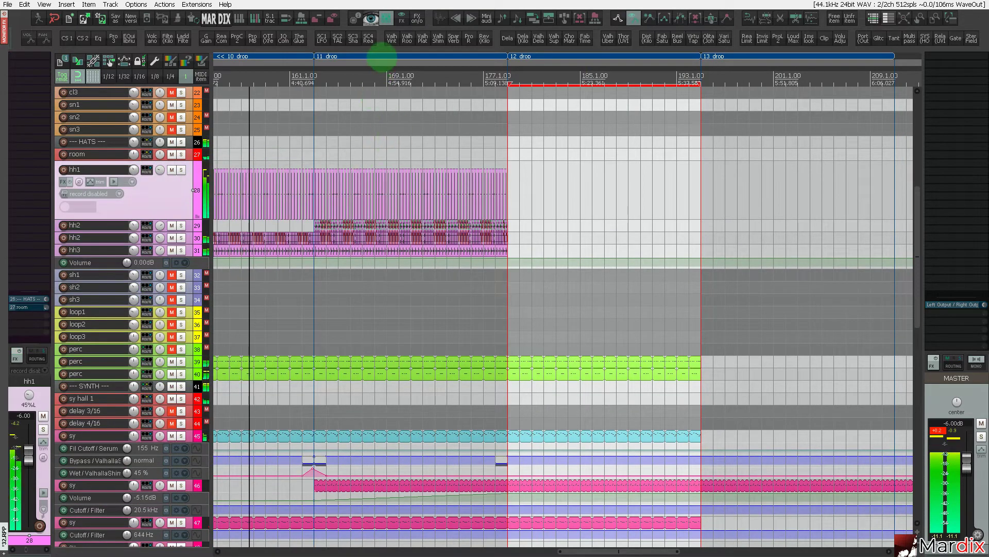
pyautogui.click(382, 56)
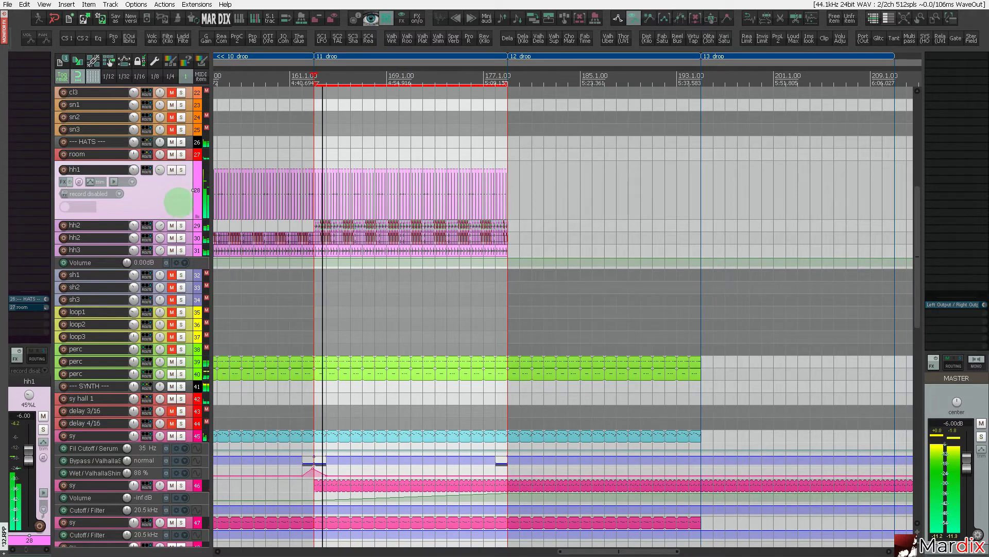
pyautogui.hotkey('ctrl', 'd')
pyautogui.scroll(-2, 445, 188)
pyautogui.hotkey('ctrl', 'd')
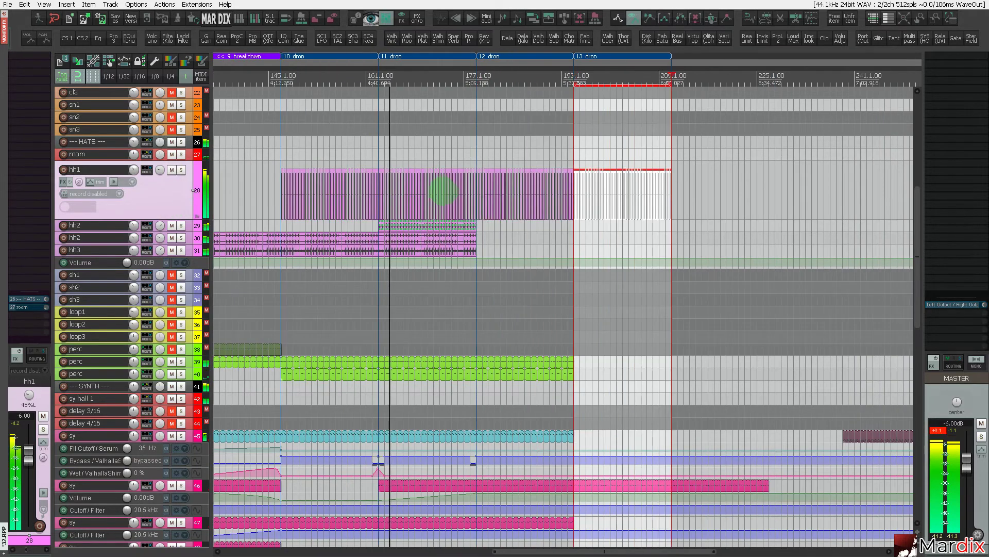
# Copy the drop 11 items of both hh2 tracks and hh3 into drop 12, then clear the item selection.
pyautogui.scroll(2, 436, 209)
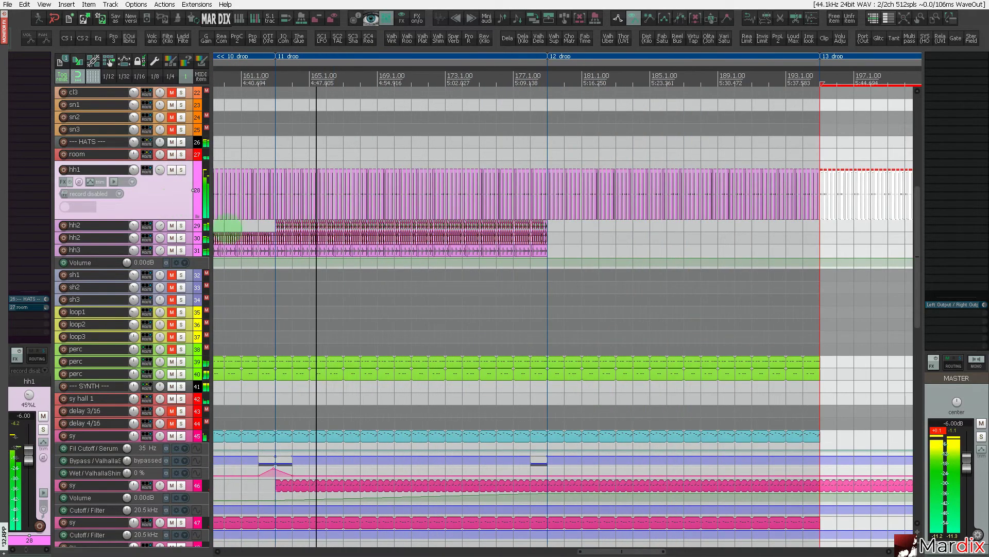
pyautogui.click(197, 227)
pyautogui.scroll(4, 197, 227)
pyautogui.scroll(2, 265, 277)
pyautogui.scroll(8, 264, 276)
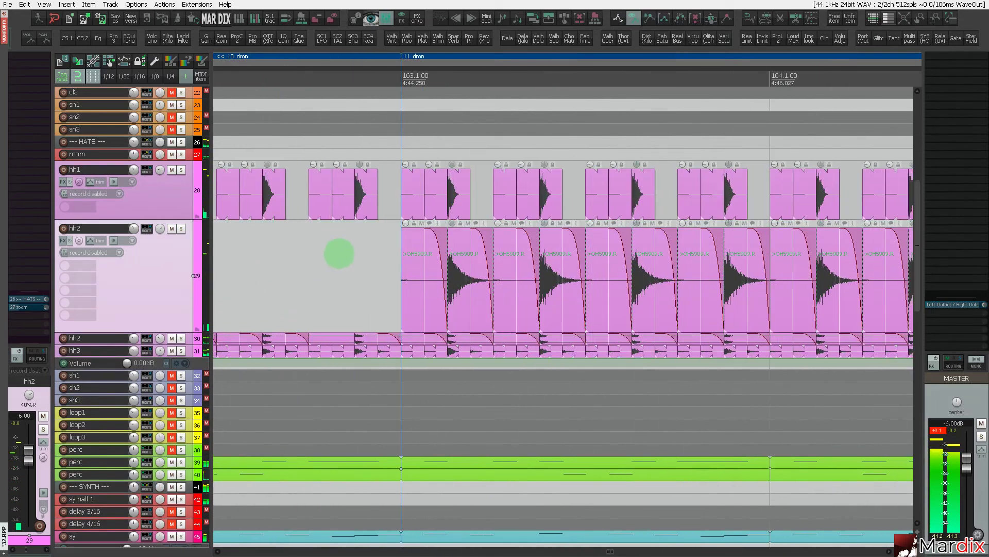
pyautogui.click(408, 252)
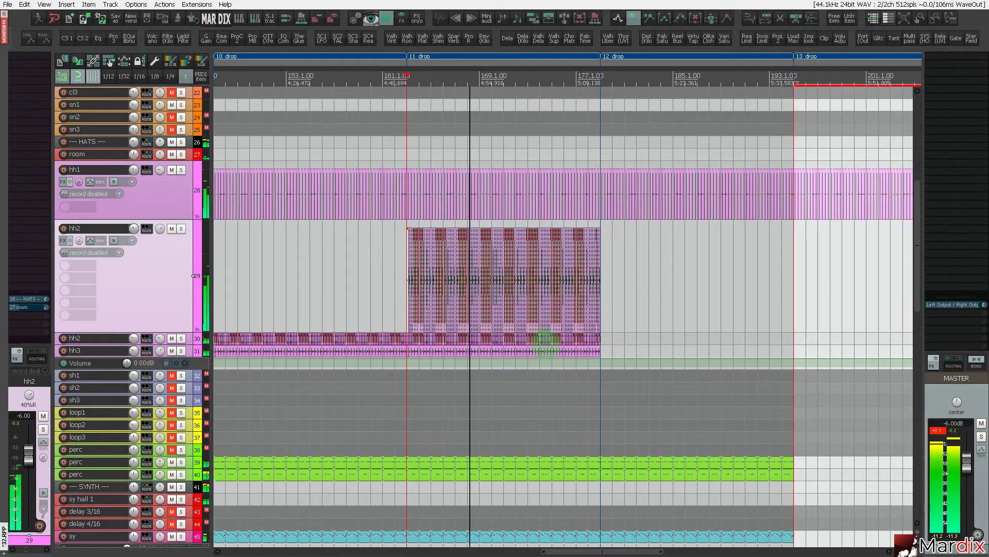
pyautogui.scroll(10, 602, 354)
pyautogui.click(662, 351)
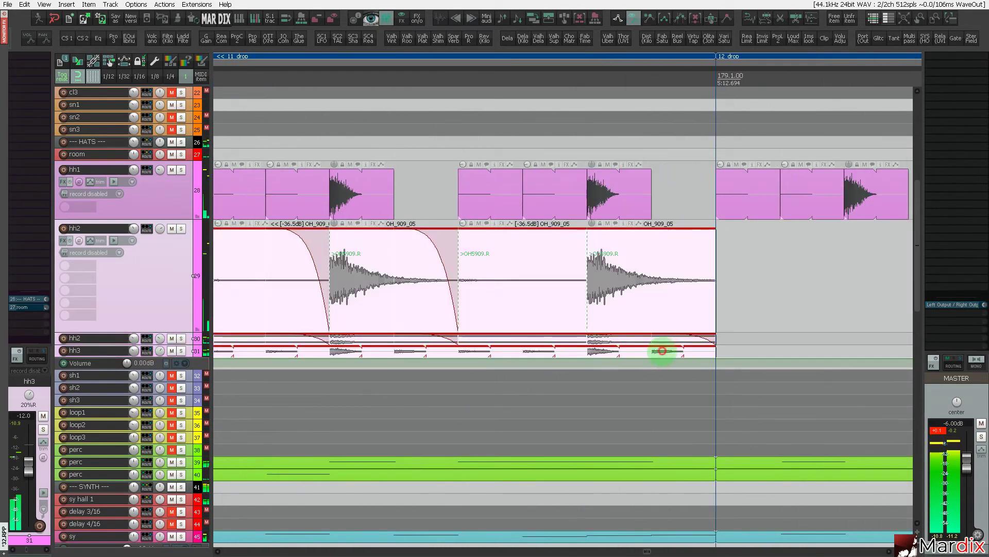
pyautogui.scroll(-10, 560, 338)
pyautogui.moveTo(346, 250); pyautogui.dragTo(707, 267)
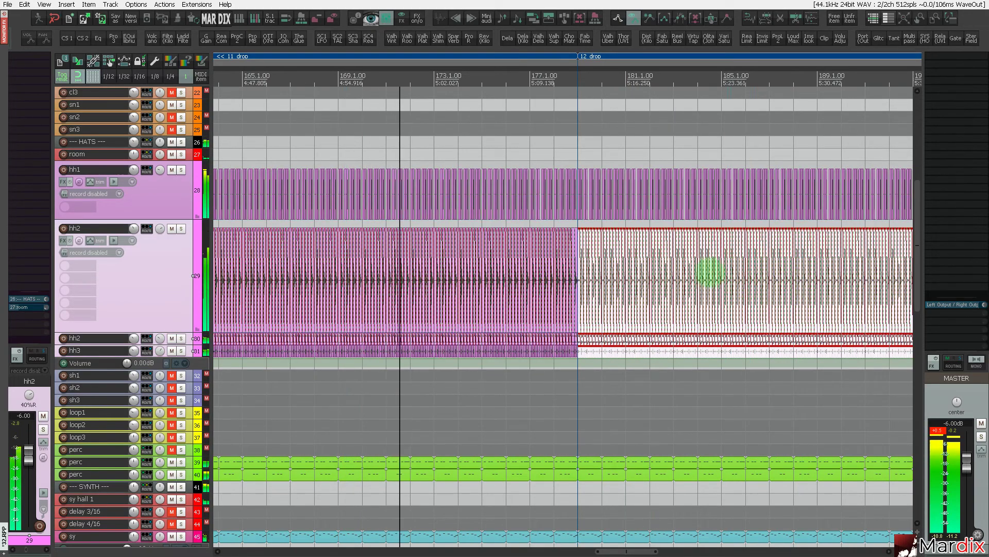
pyautogui.scroll(-6, 698, 267)
pyautogui.scroll(3, 630, 160)
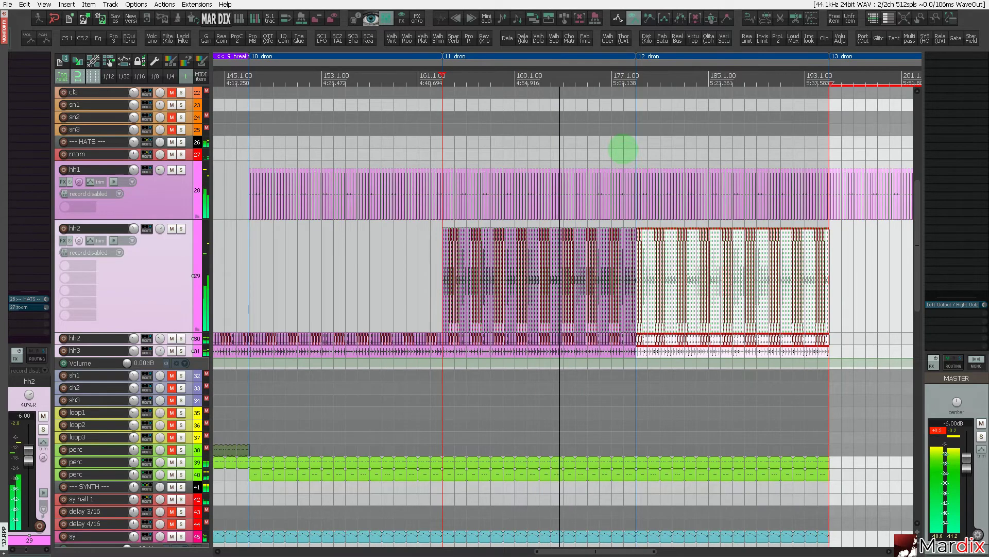
pyautogui.click(623, 150)
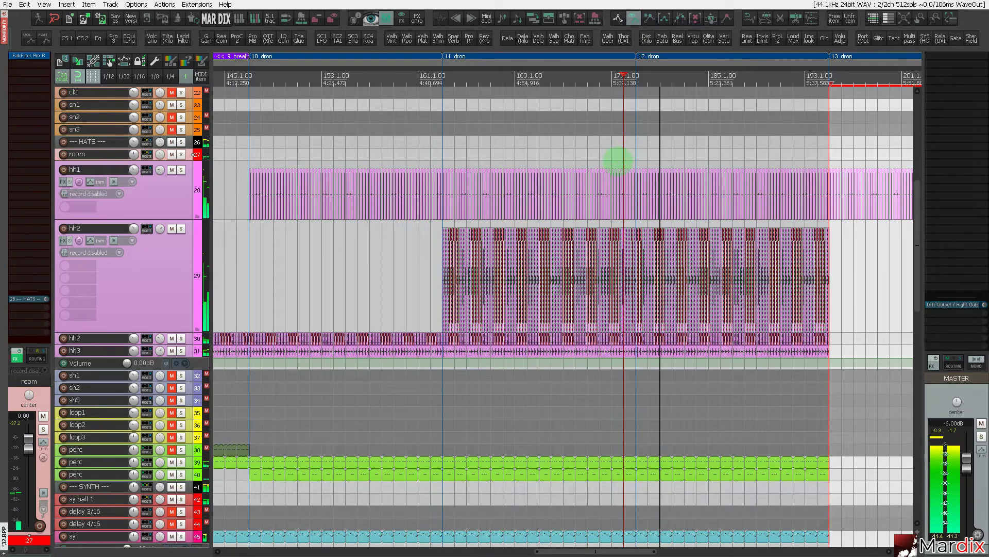
# Solo and unsolo the track 46 synth, then select and enlarge the track.
pyautogui.scroll(-3, 618, 165)
pyautogui.moveTo(676, 67); pyautogui.dragTo(530, 61)
pyautogui.scroll(-10, 148, 296)
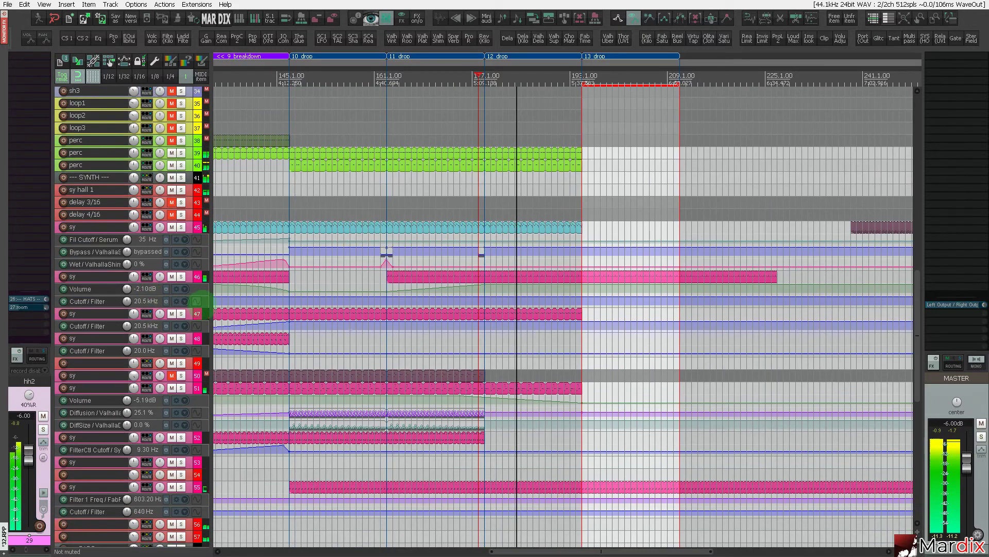
pyautogui.click(181, 276)
pyautogui.click(181, 276)
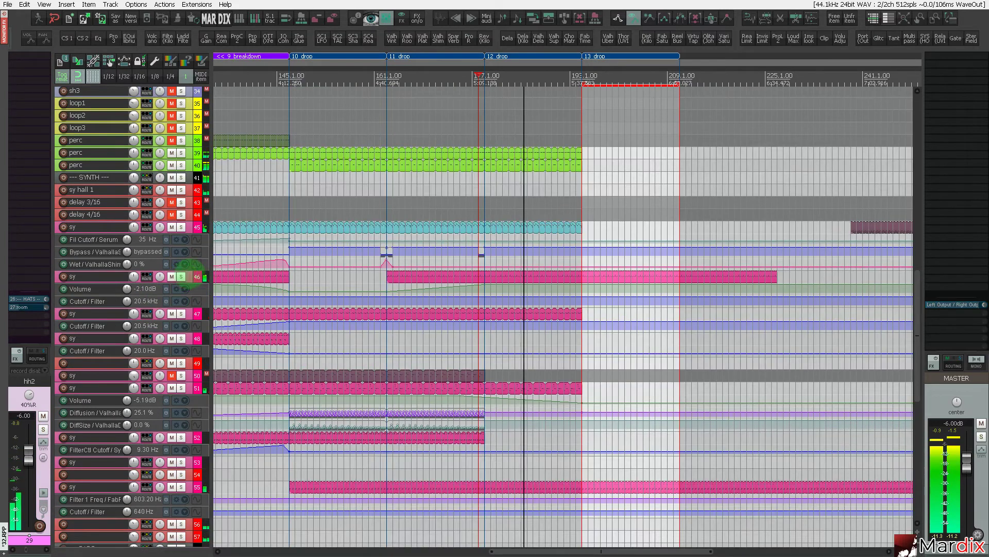
pyautogui.click(195, 277)
pyautogui.scroll(5, 103, 281)
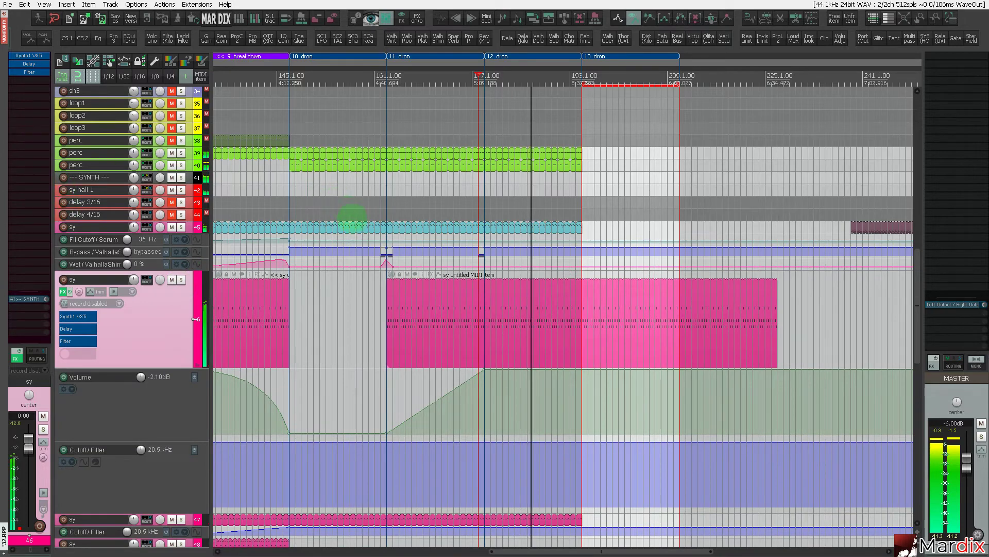
# Add the Modul8 (Sender Spike) effect from the Signal Noise folder to track 46 after its Filter effect.
pyautogui.press('f')
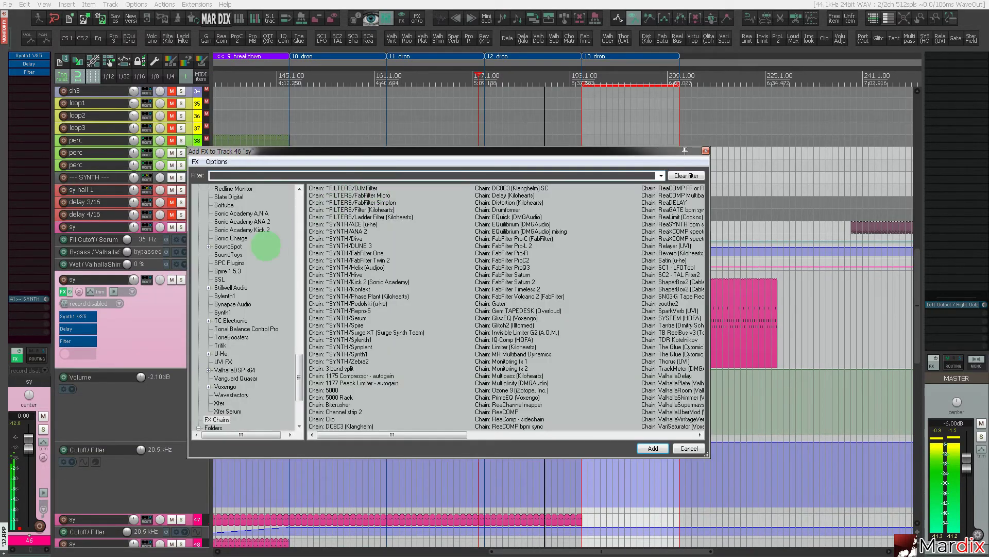
pyautogui.scroll(13, 261, 257)
pyautogui.scroll(8, 261, 258)
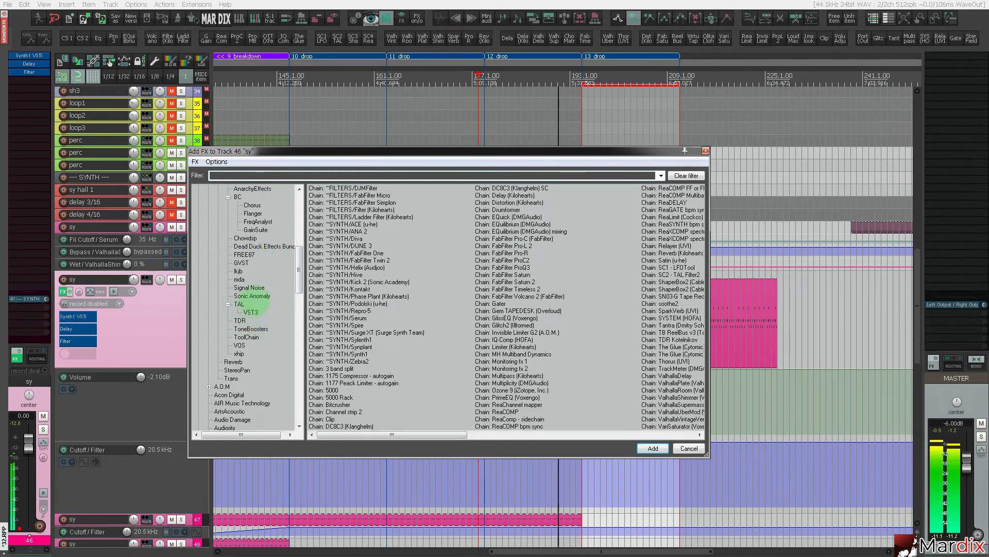
pyautogui.scroll(1, 255, 296)
pyautogui.click(256, 320)
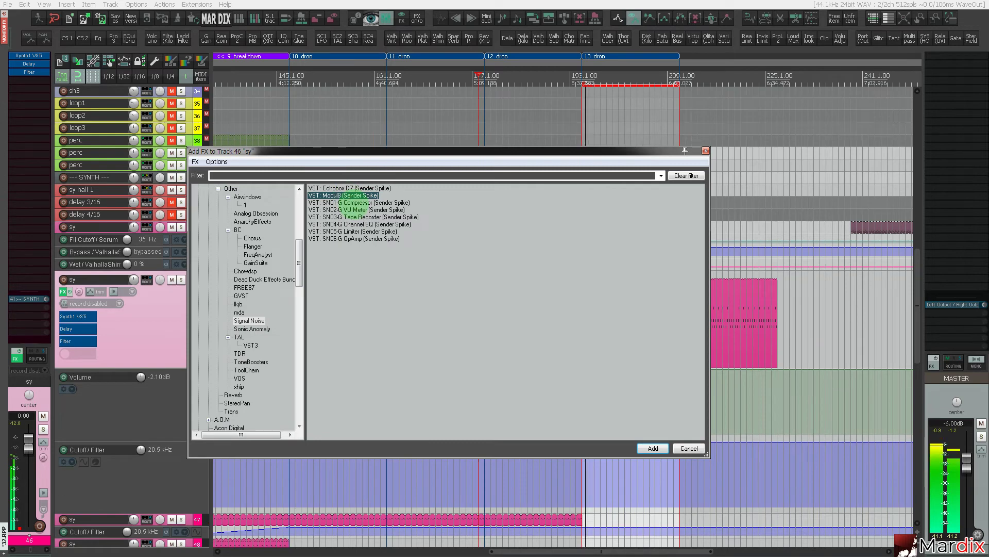
pyautogui.doubleClick(354, 197)
pyautogui.moveTo(274, 38); pyautogui.dragTo(615, 259)
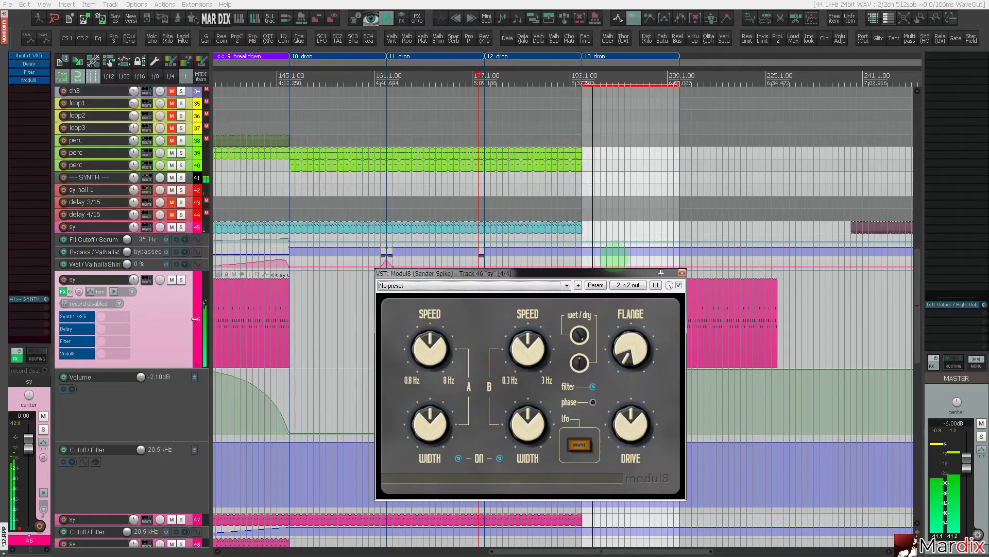
# Replay from around the start of drop 12 and show an automation envelope for Modul8's Feedback, clearing the plug-in window away from track 46.
pyautogui.click(482, 77)
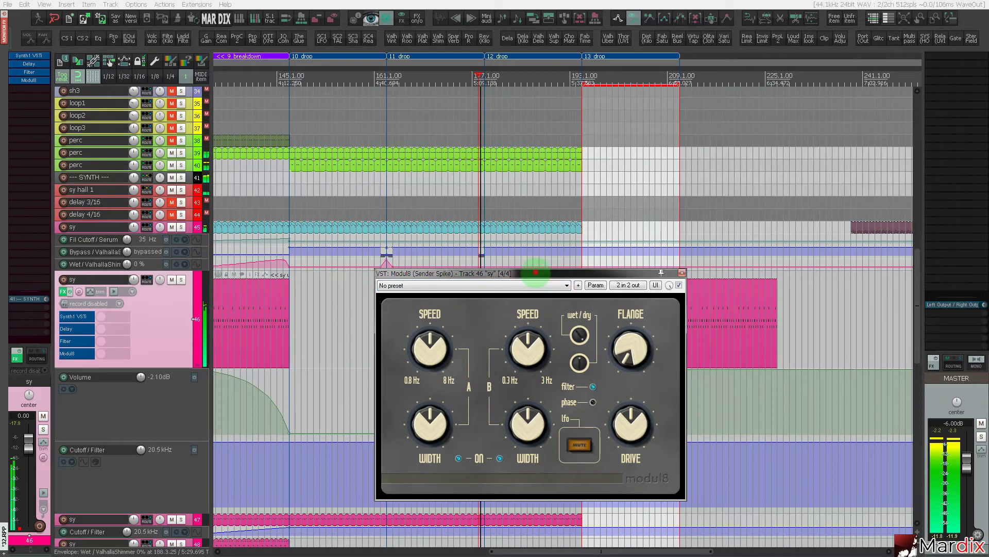
pyautogui.click(536, 423)
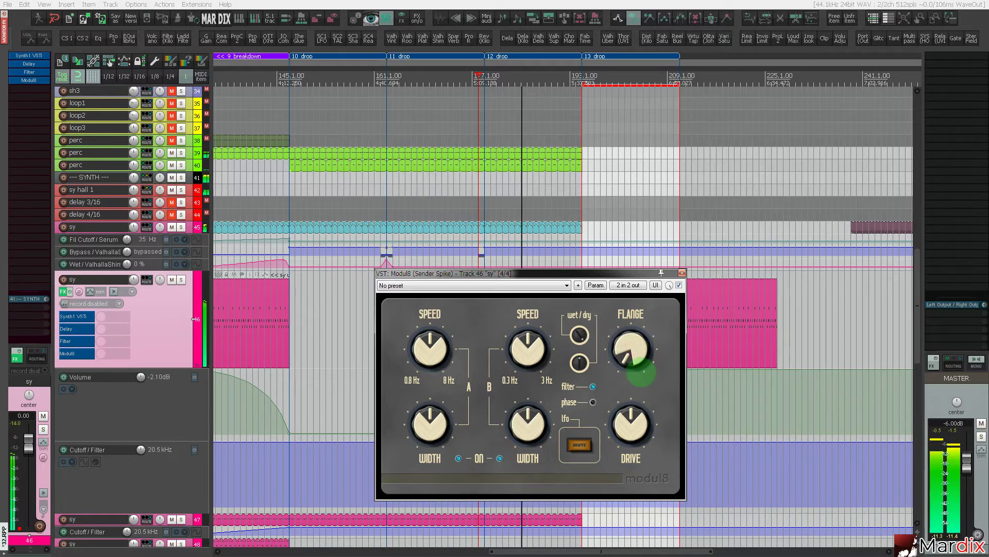
pyautogui.click(667, 288)
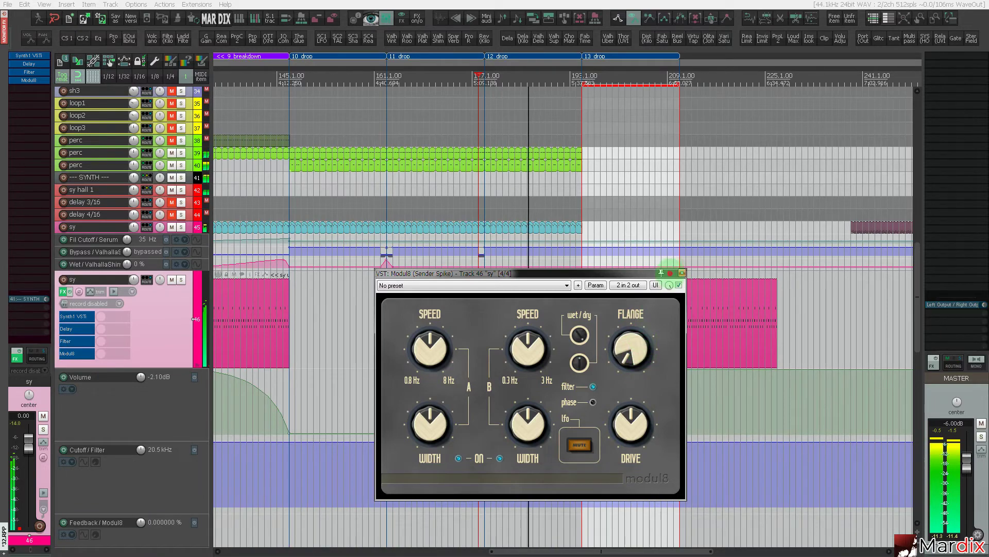
pyautogui.moveTo(670, 273); pyautogui.dragTo(904, 79)
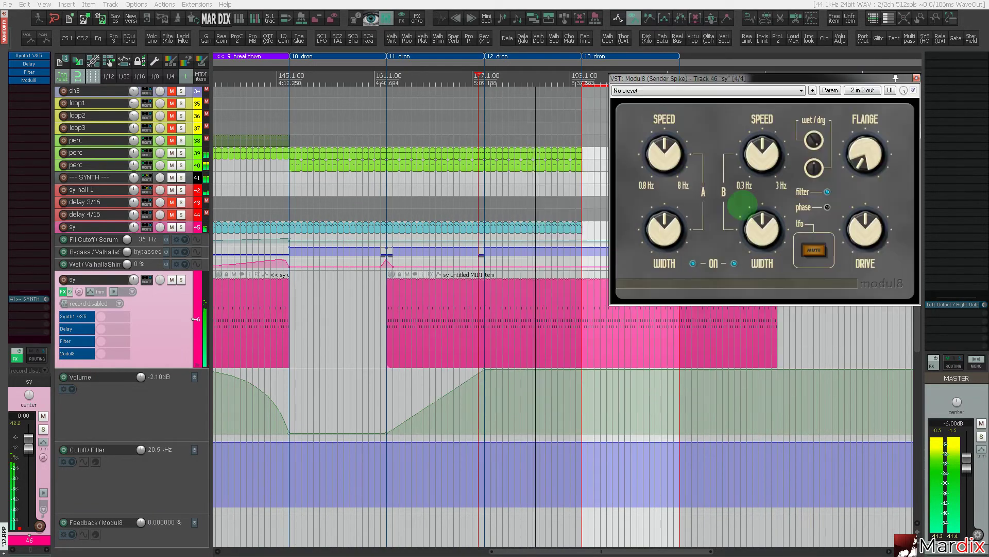
# Draw a Modul8 Feedback ramp from 0% at the start of drop 12 to about half height at the start of drop 13.
pyautogui.scroll(4, 514, 422)
pyautogui.scroll(-5, 114, 433)
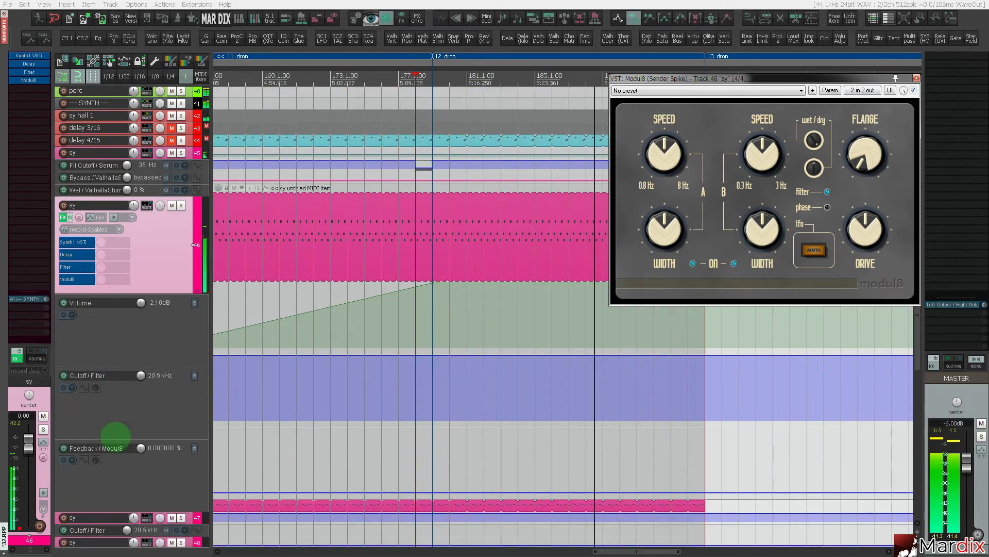
pyautogui.click(449, 430)
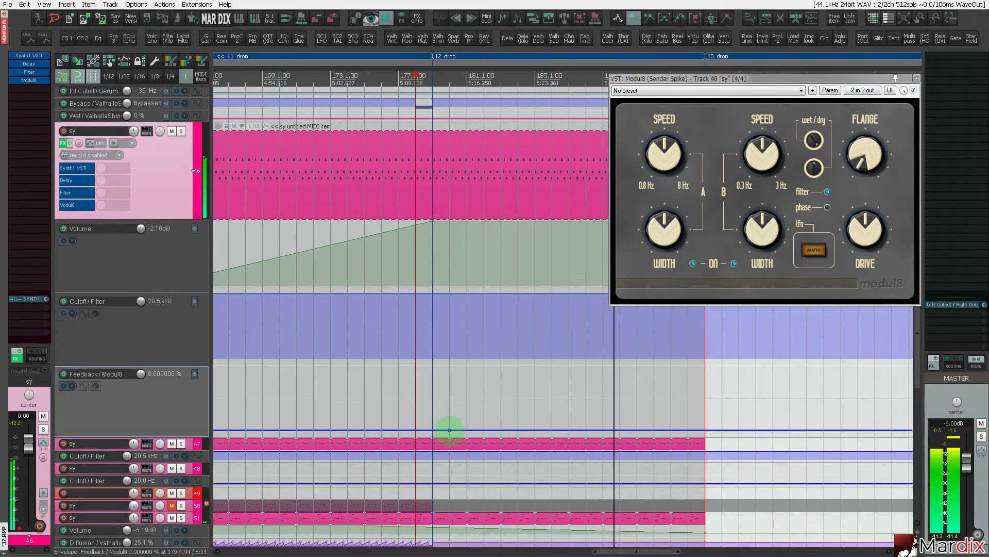
pyautogui.keyDown('shift'); pyautogui.click(705, 396); pyautogui.keyUp('shift')
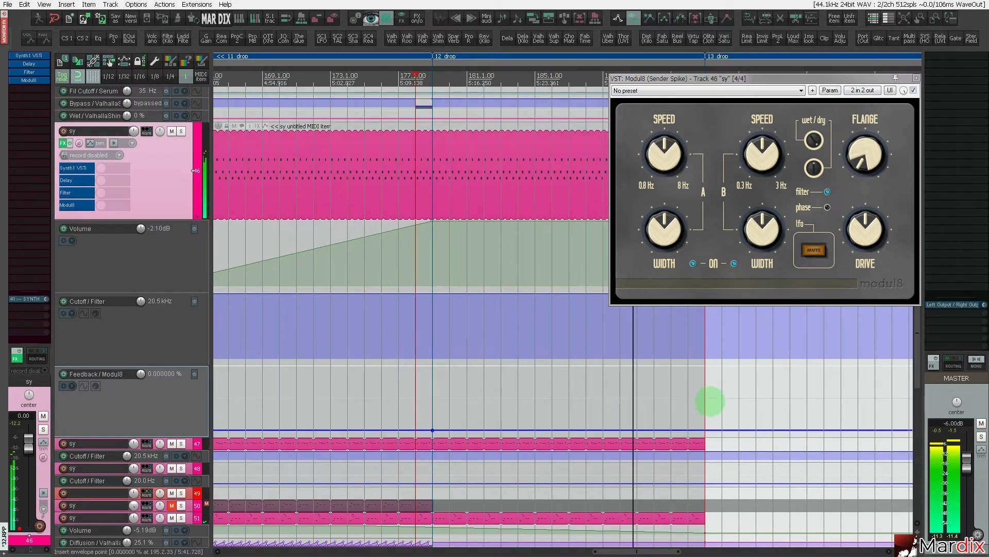
pyautogui.moveTo(705, 395)
pyautogui.mouseDown()
pyautogui.moveTo(704, 355)
pyautogui.moveTo(704, 398)
pyautogui.mouseUp()
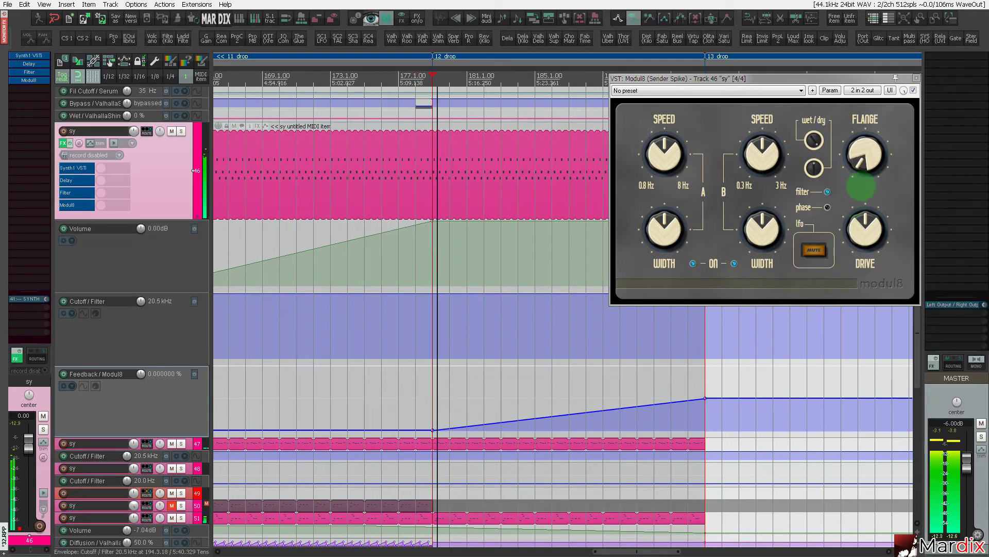
# Raise Modul8's A speed well above its midpoint, turn the B speed slightly below its midpoint and enable phase mode.
pyautogui.moveTo(866, 167); pyautogui.dragTo(843, 154)
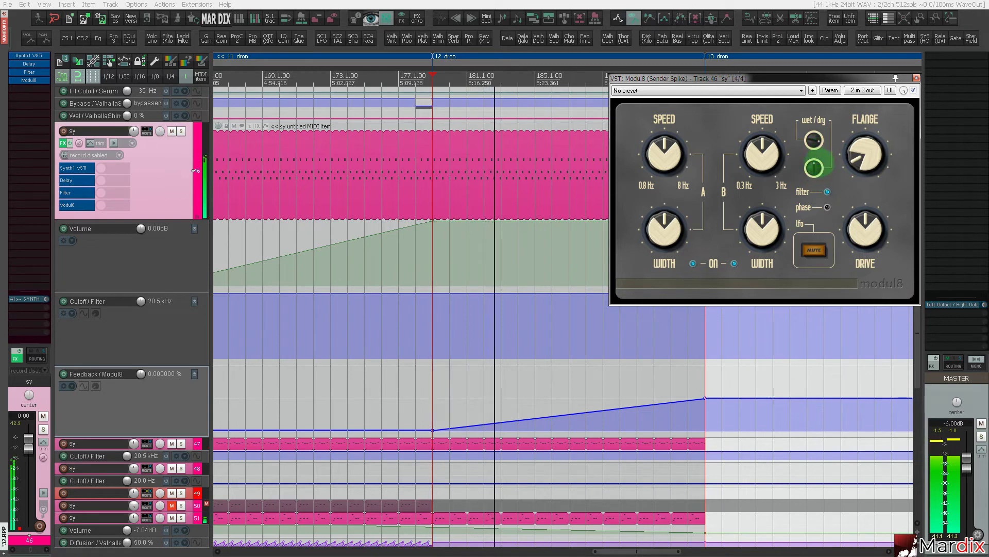
pyautogui.moveTo(773, 162); pyautogui.dragTo(771, 202)
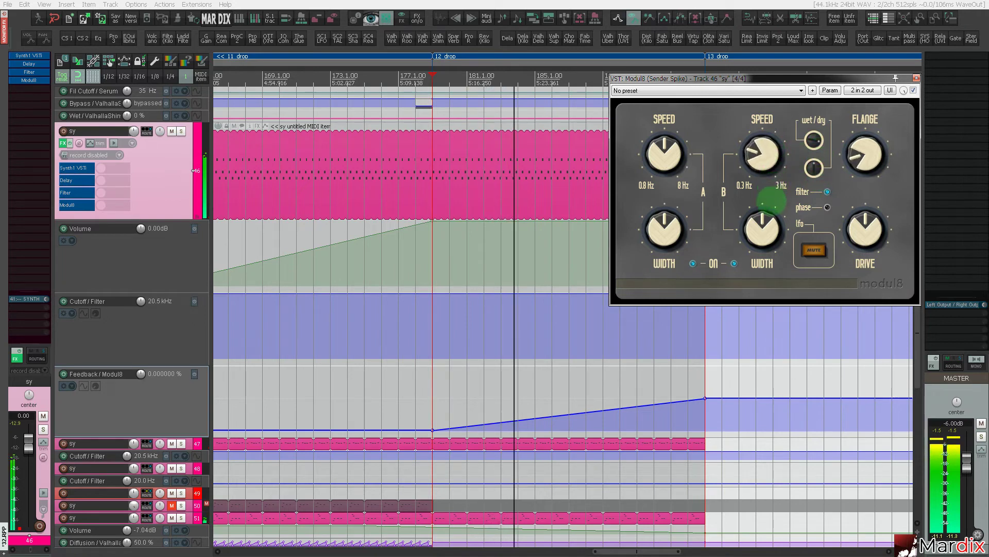
pyautogui.moveTo(777, 150); pyautogui.dragTo(788, 207)
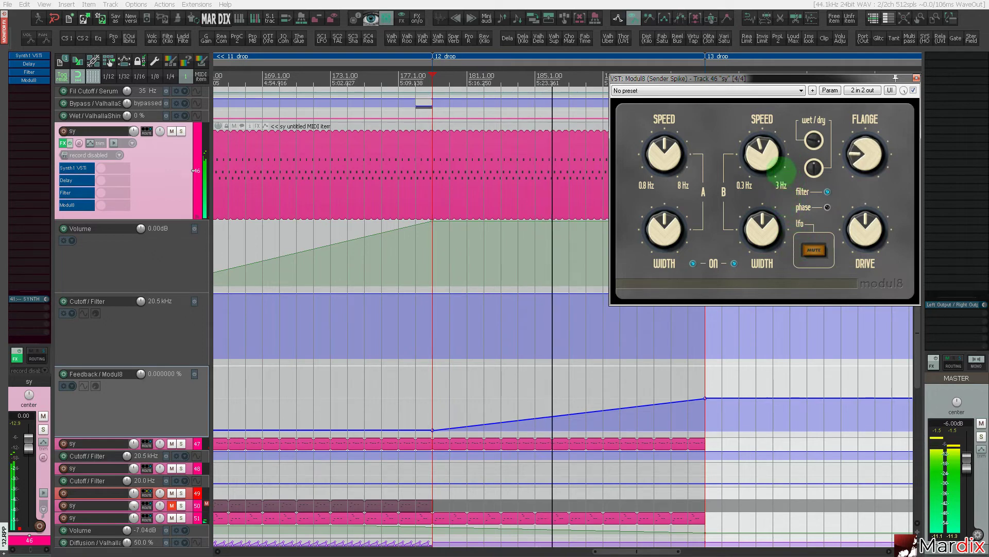
pyautogui.moveTo(776, 165); pyautogui.dragTo(775, 200)
pyautogui.moveTo(672, 159); pyautogui.dragTo(690, 129)
pyautogui.click(827, 207)
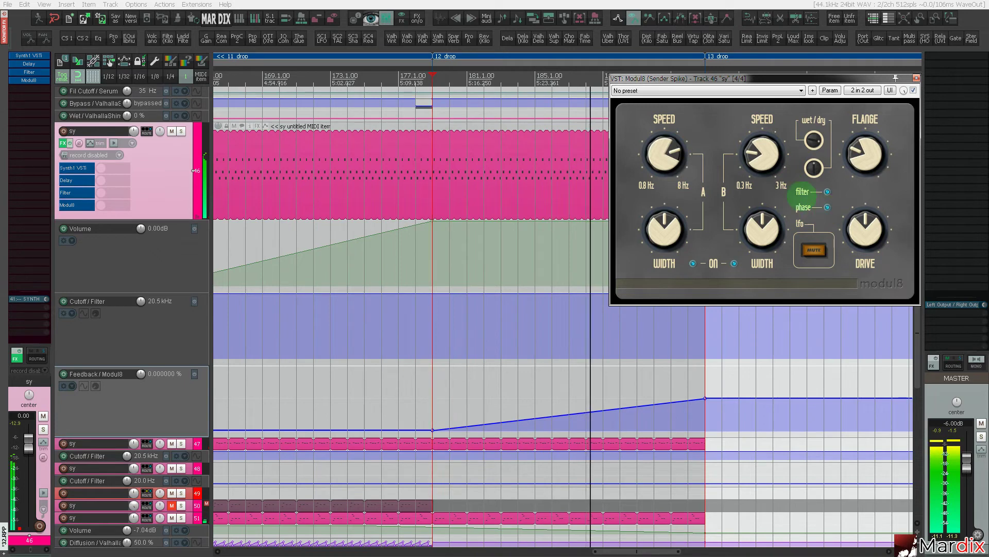
pyautogui.moveTo(759, 152); pyautogui.dragTo(777, 187)
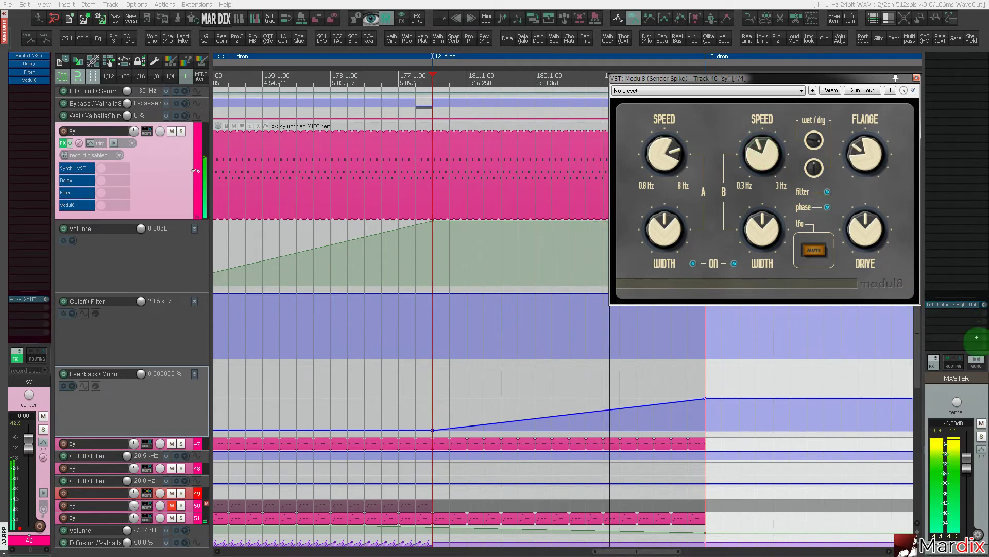
# Audition the master in mono while turning Modul8's phase mode off and raising both width controls, then restore stereo.
pyautogui.click(975, 361)
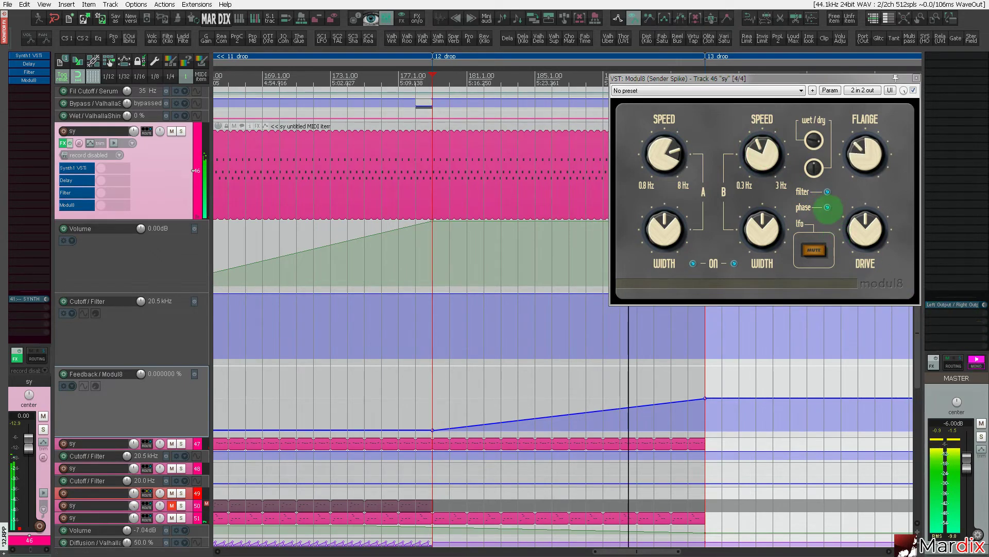
pyautogui.click(828, 209)
pyautogui.click(814, 250)
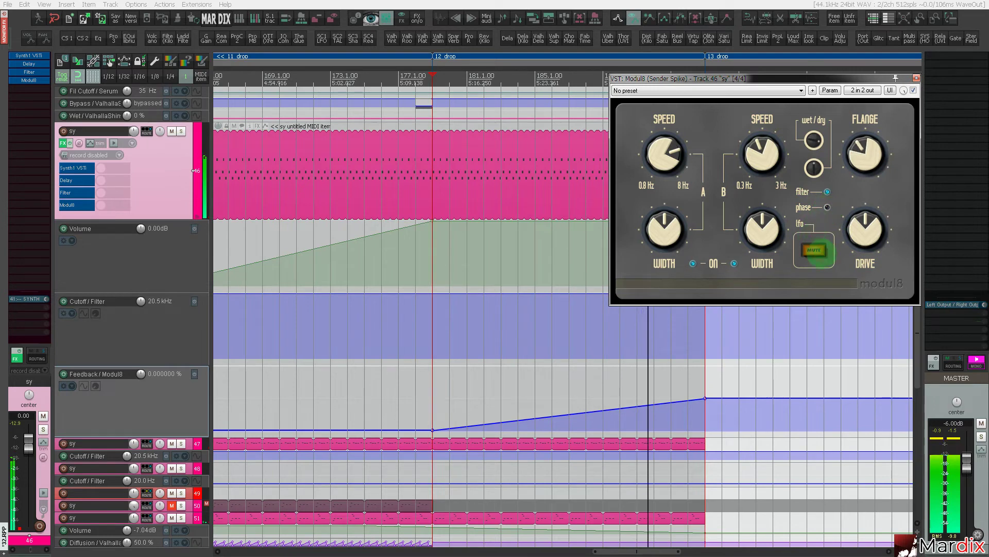
pyautogui.moveTo(763, 231)
pyautogui.mouseDown()
pyautogui.moveTo(777, 216)
pyautogui.moveTo(770, 231)
pyautogui.mouseUp()
pyautogui.click(977, 361)
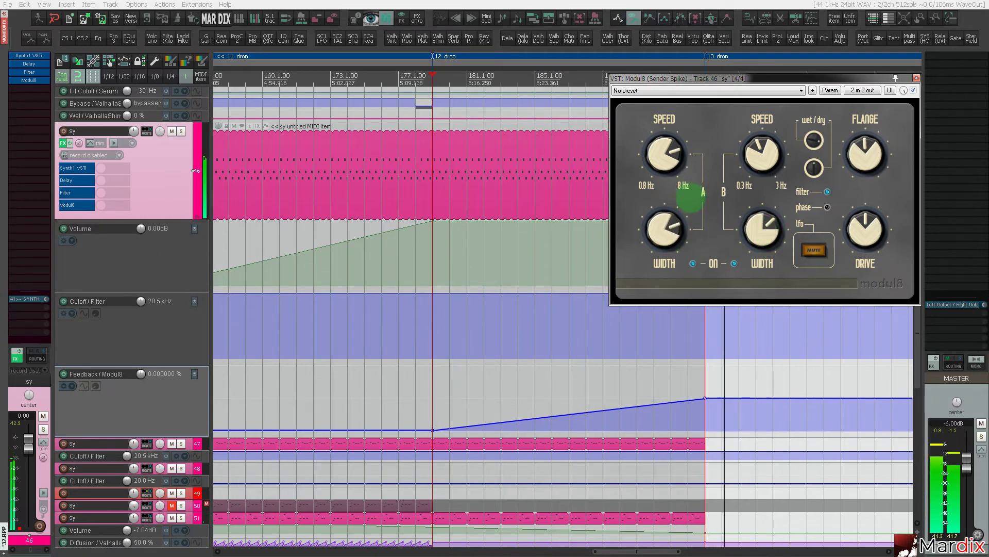
# Return Modul8's A speed to about its midpoint and replay from the start of drop 12.
pyautogui.moveTo(675, 155); pyautogui.dragTo(677, 201)
pyautogui.press('space')
pyautogui.press('space')
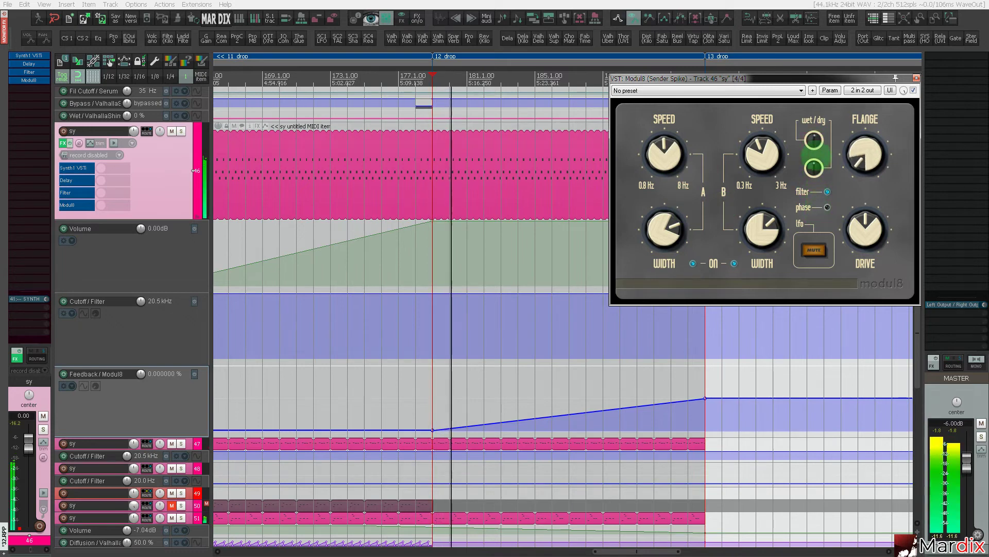
# Bring up Modul8's Wet and Bypass automation envelopes on track 46, leaving the effect bypassed and its window closed.
pyautogui.moveTo(813, 142); pyautogui.dragTo(814, 140)
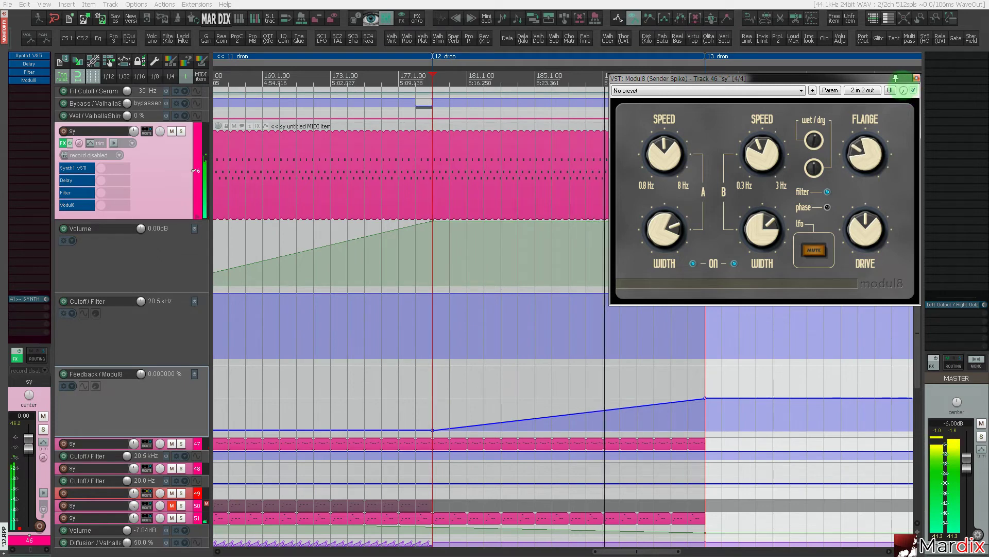
pyautogui.click(914, 90)
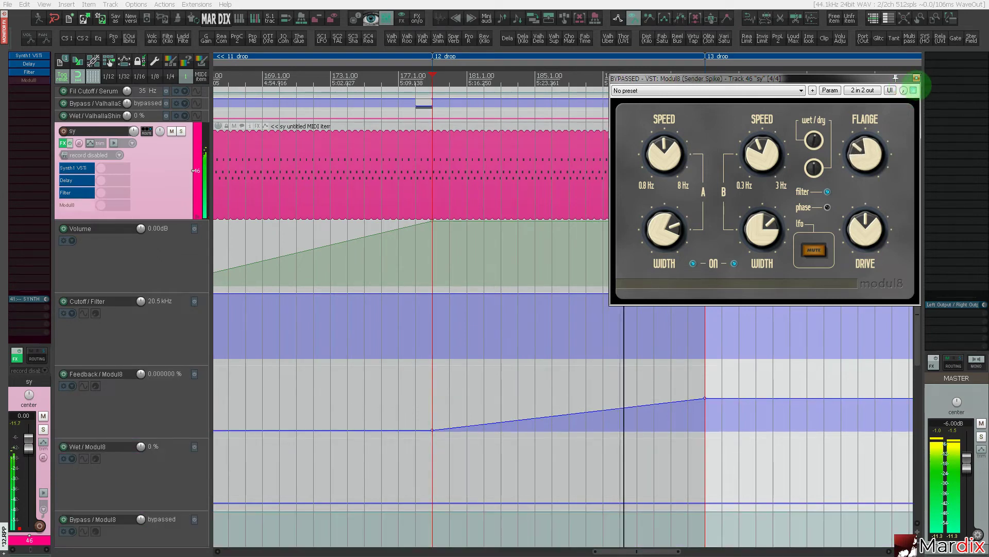
pyautogui.click(916, 78)
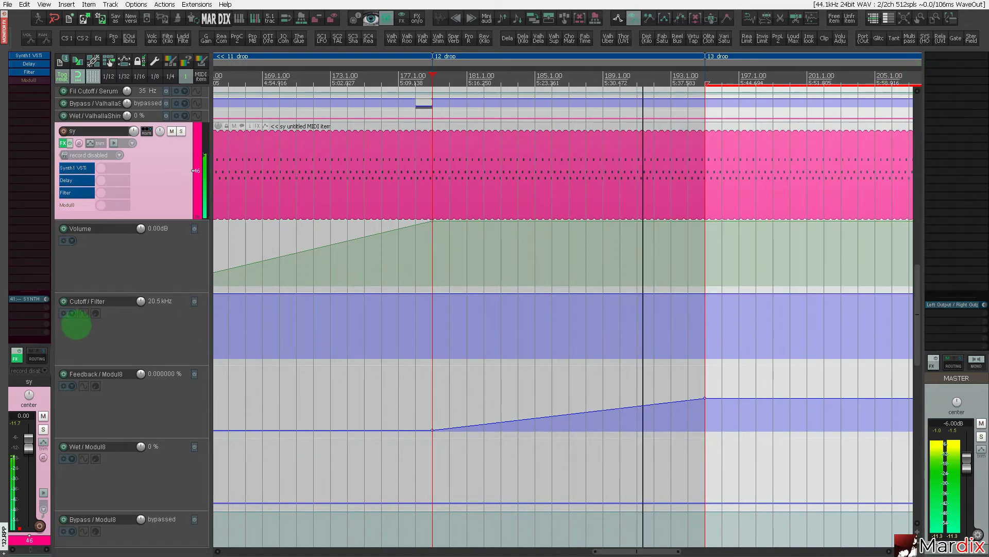
# Automate Modul8's Wet from 0% one bar before drop 12 to full at its start, and end the bypass where that rise begins.
pyautogui.scroll(-3, 88, 323)
pyautogui.scroll(-5, 96, 323)
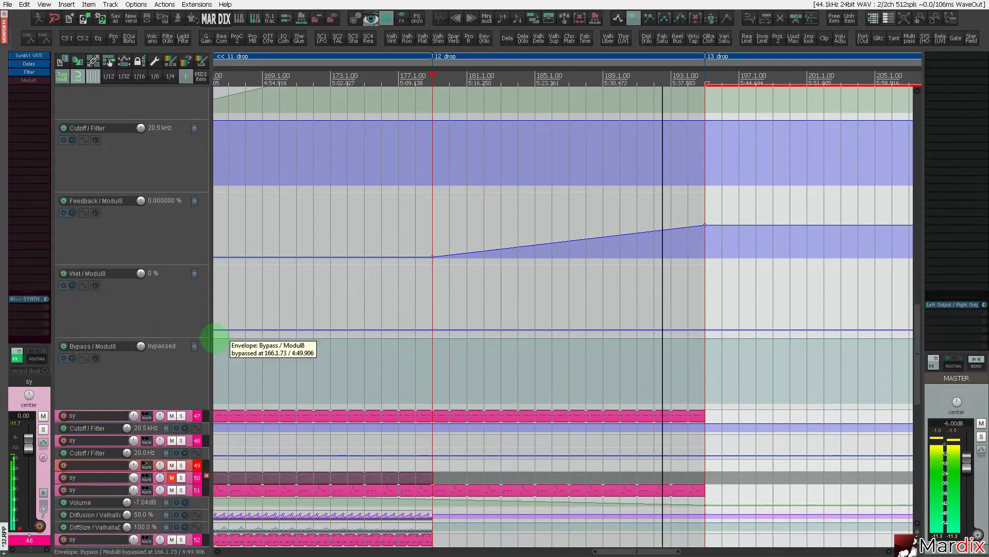
pyautogui.click(434, 329)
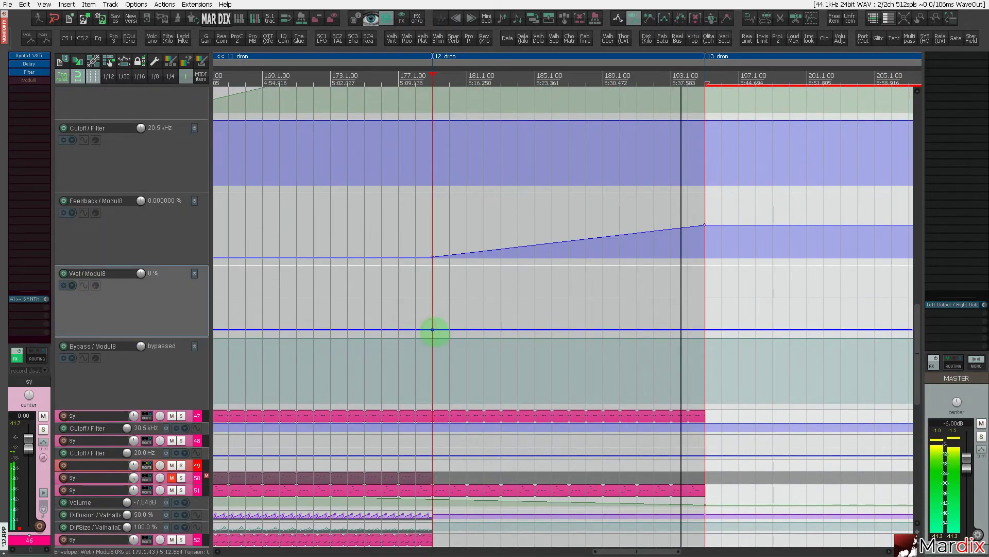
pyautogui.moveTo(434, 329); pyautogui.dragTo(429, 273)
pyautogui.click(416, 378)
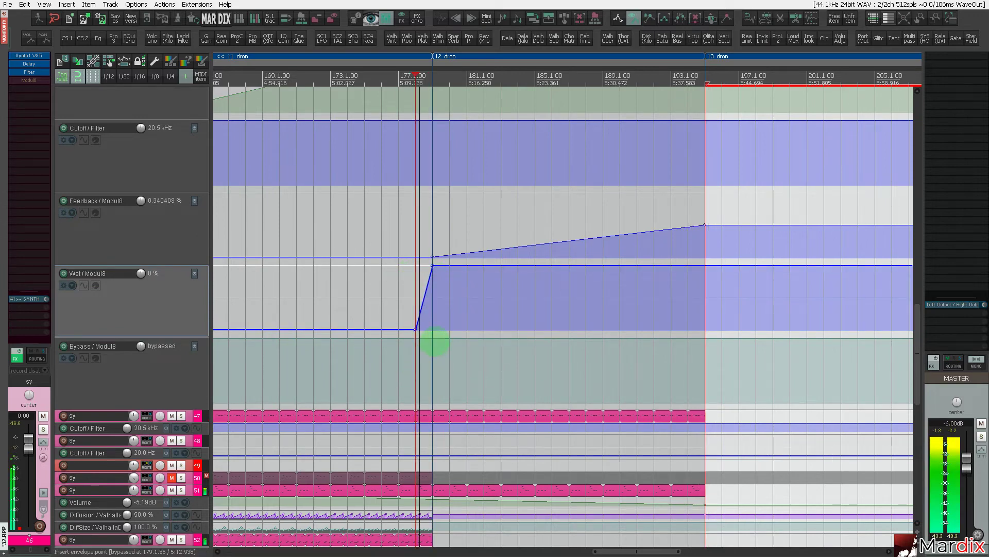
pyautogui.moveTo(434, 341); pyautogui.dragTo(423, 414)
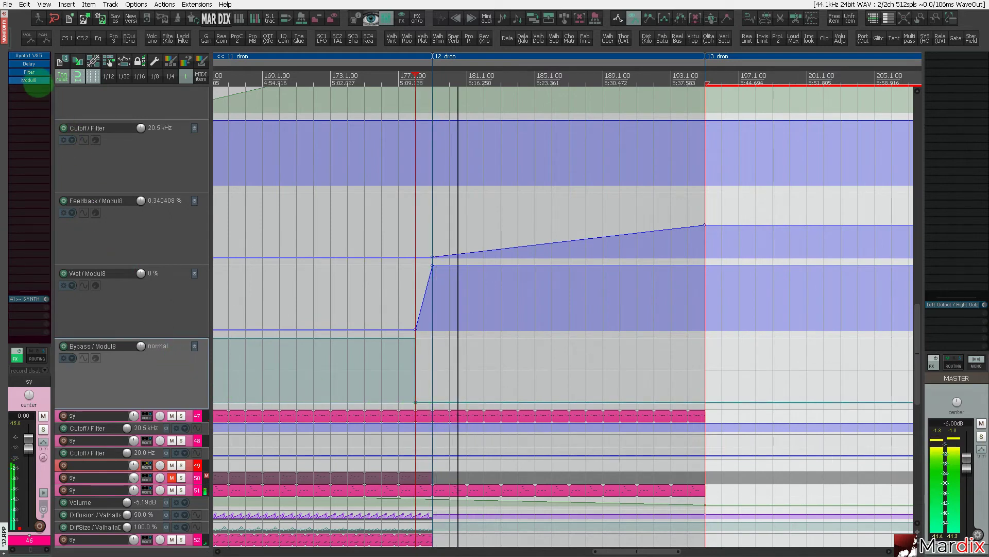
# Reopen Modul8 and replay from one bar before drop 12 to check its automated flange, then close the plug-in window.
pyautogui.click(32, 80)
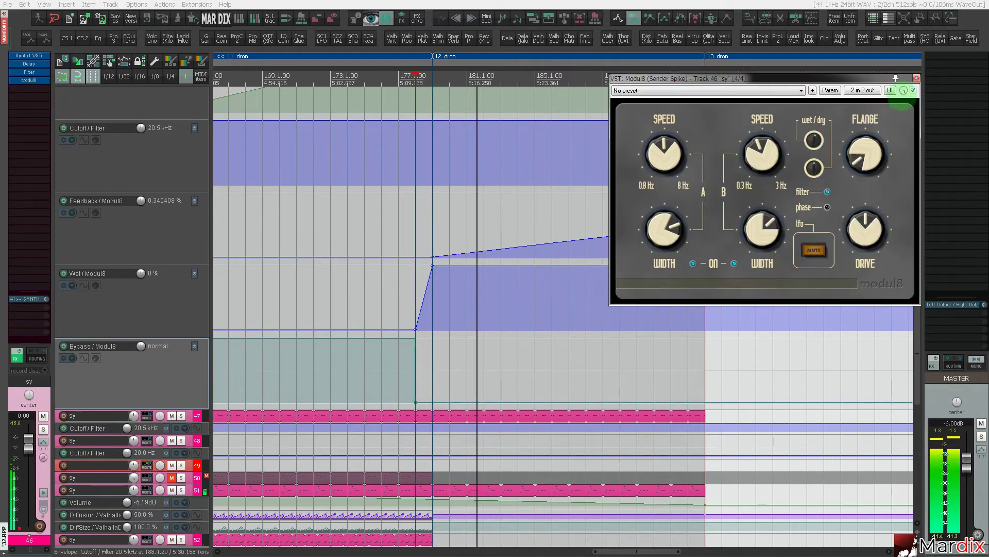
pyautogui.click(417, 216)
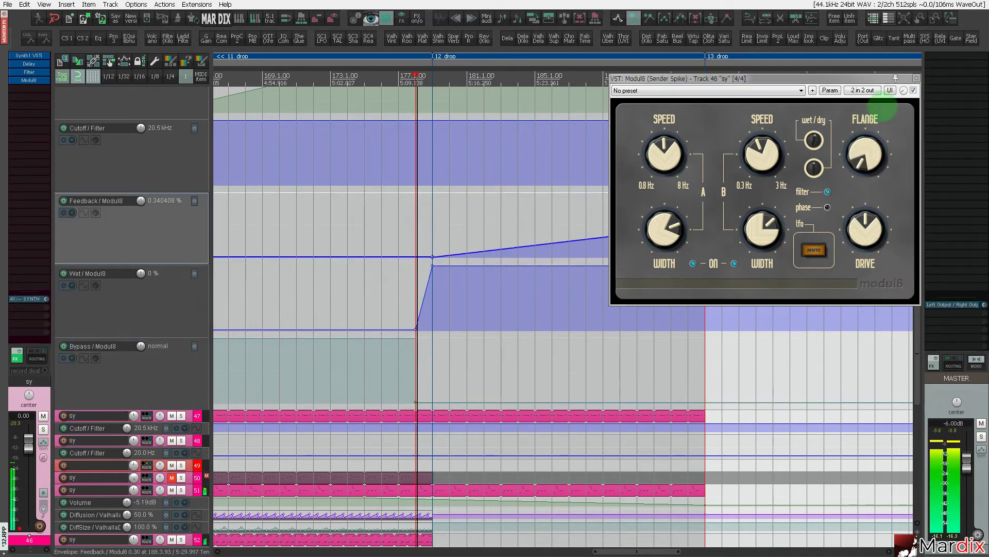
pyautogui.moveTo(876, 69); pyautogui.dragTo(832, 71)
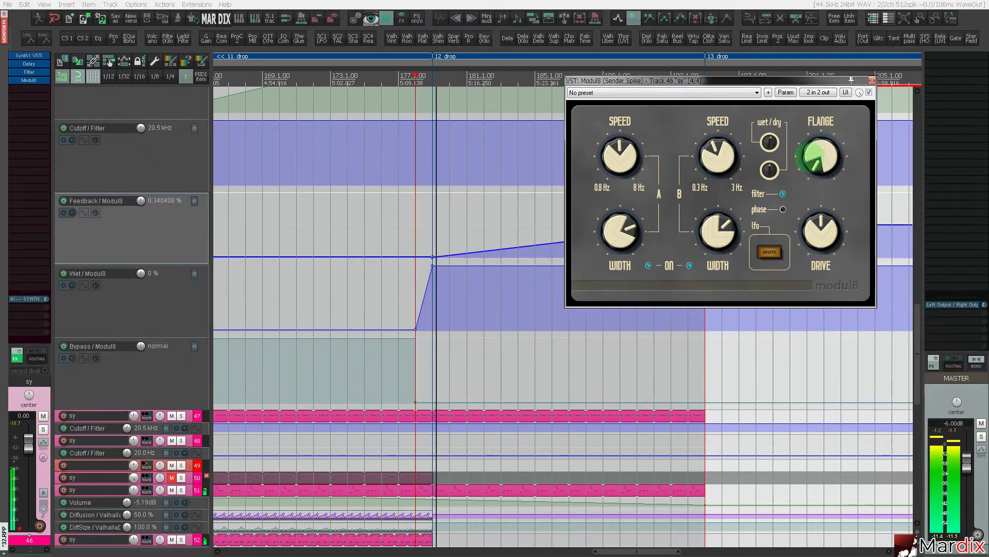
pyautogui.click(29, 80)
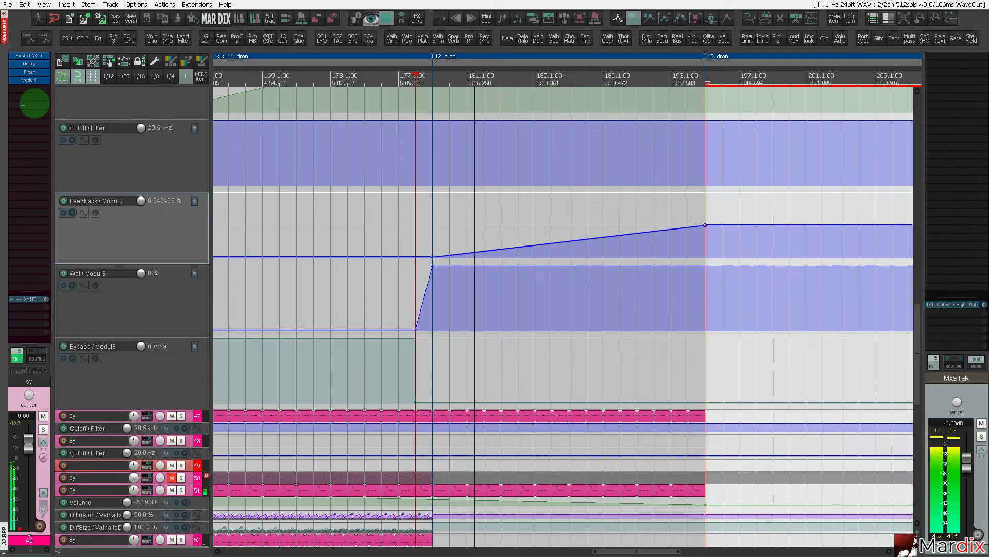
# Stretch the Modul8 Wet rise so it reaches 100% at the start of drop 13, and curve it to climb fast at first.
pyautogui.scroll(1, 126, 342)
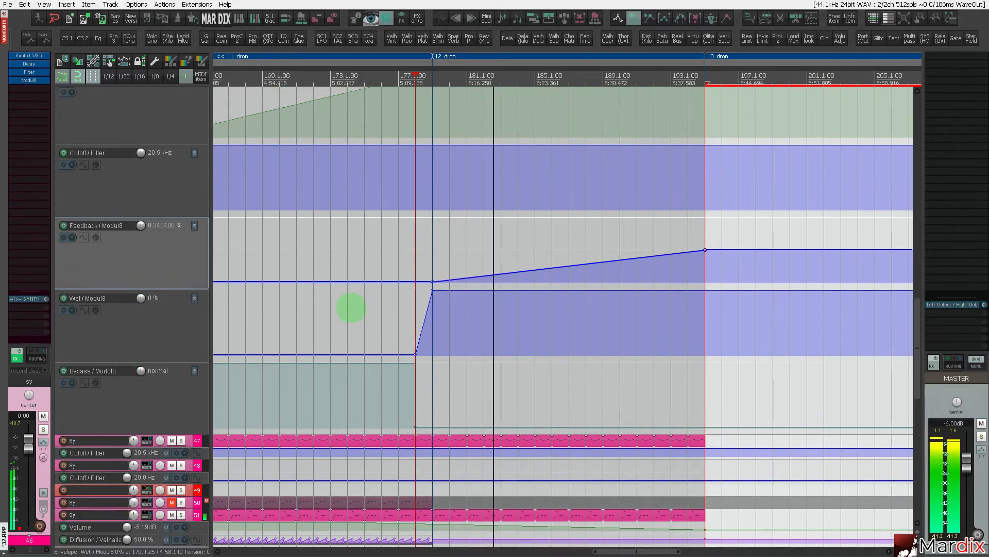
pyautogui.click(432, 290)
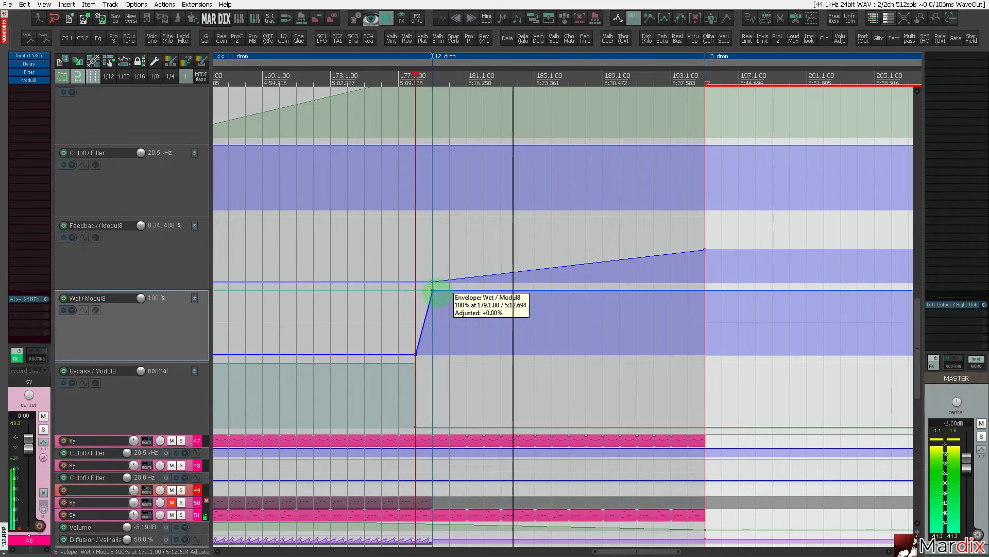
pyautogui.moveTo(432, 290)
pyautogui.mouseDown()
pyautogui.moveTo(620, 290)
pyautogui.moveTo(504, 249)
pyautogui.moveTo(588, 250)
pyautogui.moveTo(704, 221)
pyautogui.mouseUp()
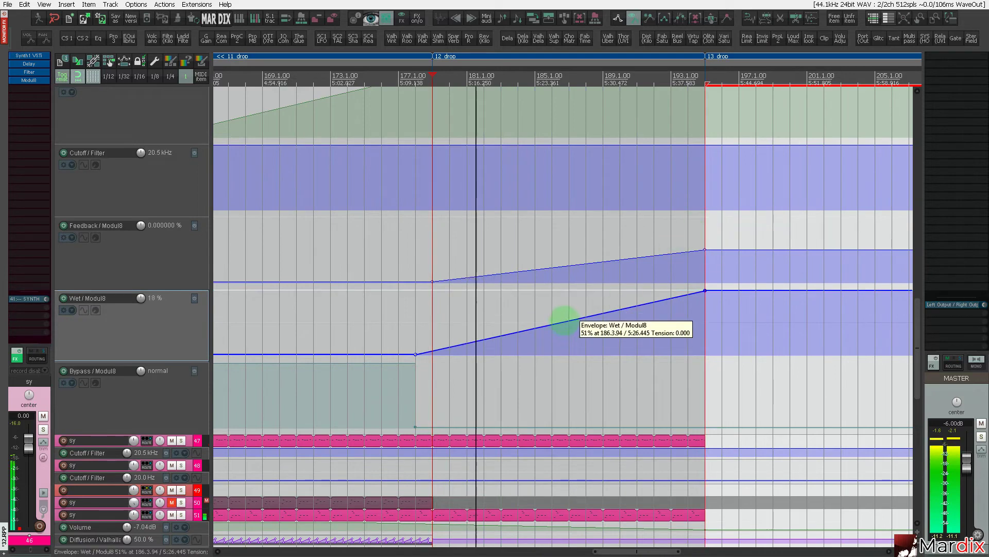
pyautogui.moveTo(565, 321); pyautogui.dragTo(486, 311)
# Open Modul8 on track 46 during playback to check its settings, then close its window.
pyautogui.scroll(-3, 484, 311)
pyautogui.scroll(-2, 152, 399)
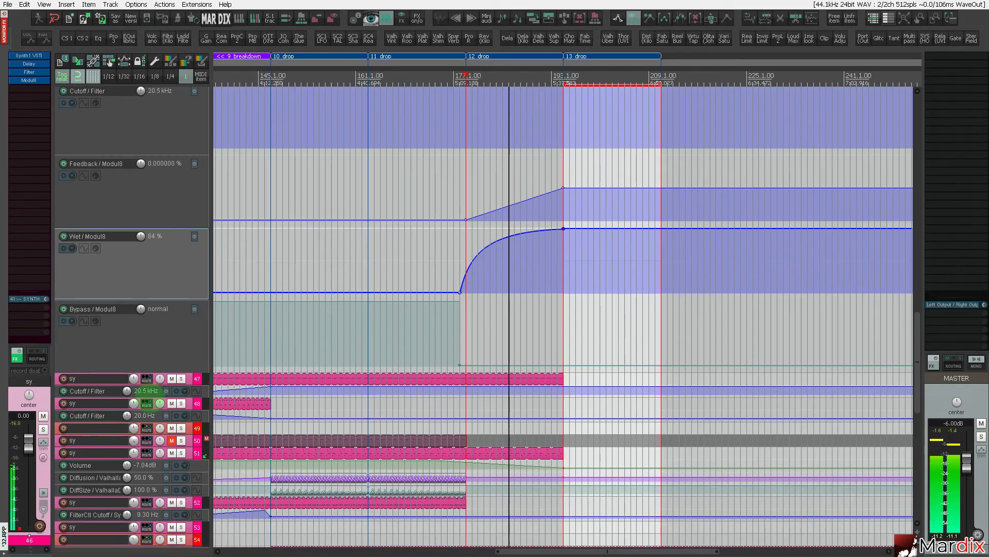
pyautogui.scroll(-1, 149, 404)
pyautogui.scroll(-1, 150, 404)
pyautogui.scroll(1, 149, 404)
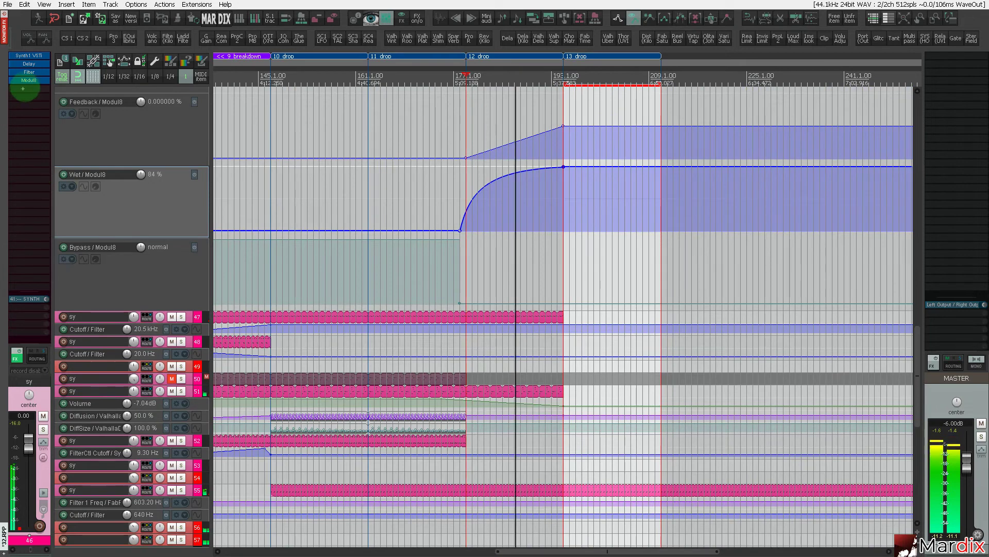
pyautogui.click(29, 81)
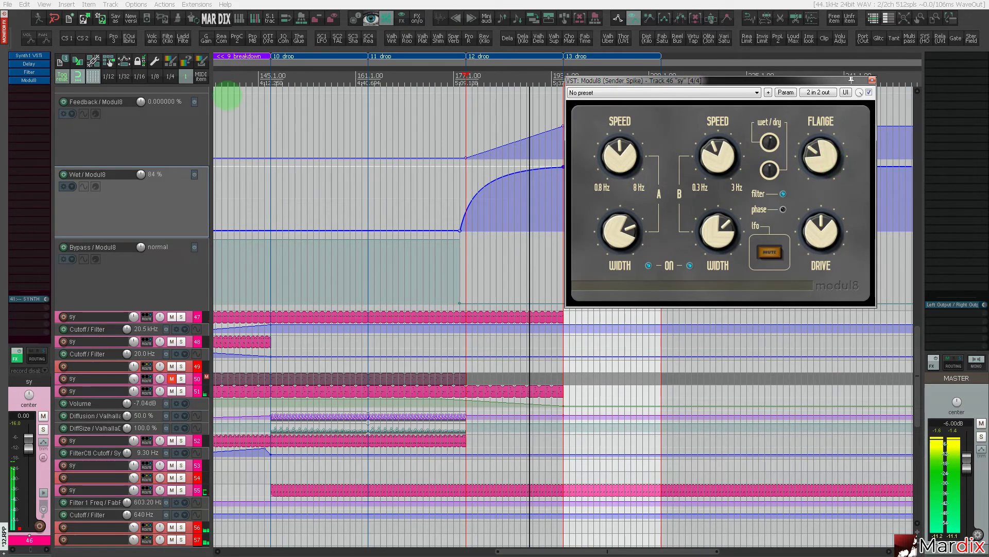
pyautogui.click(29, 80)
# Examine the whole arrangement, from the kick tracks down to the synths, for parts to continue into drop 13.
pyautogui.scroll(-2, 411, 250)
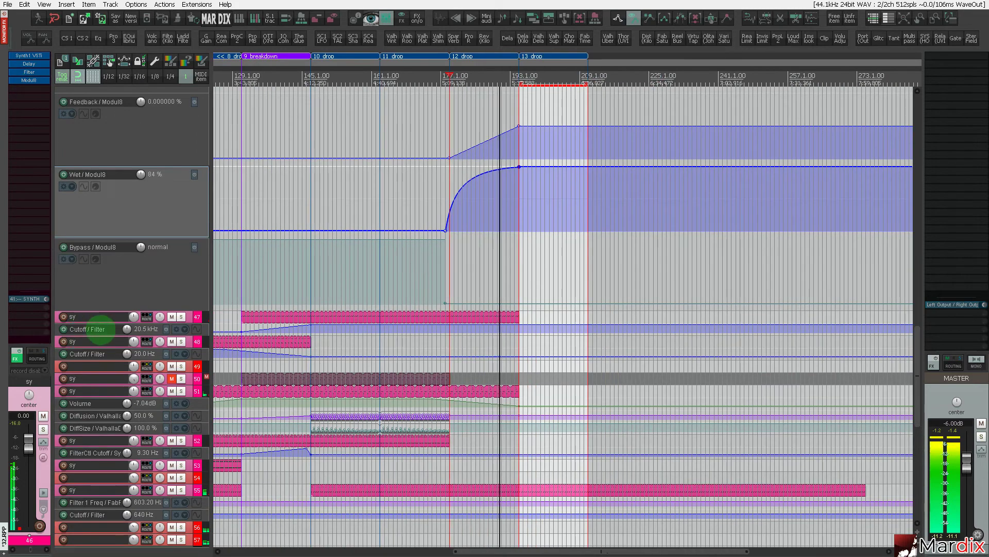
pyautogui.scroll(-5, 105, 330)
pyautogui.hotkey('ctrl', 'pagedown')
pyautogui.scroll(5, 114, 330)
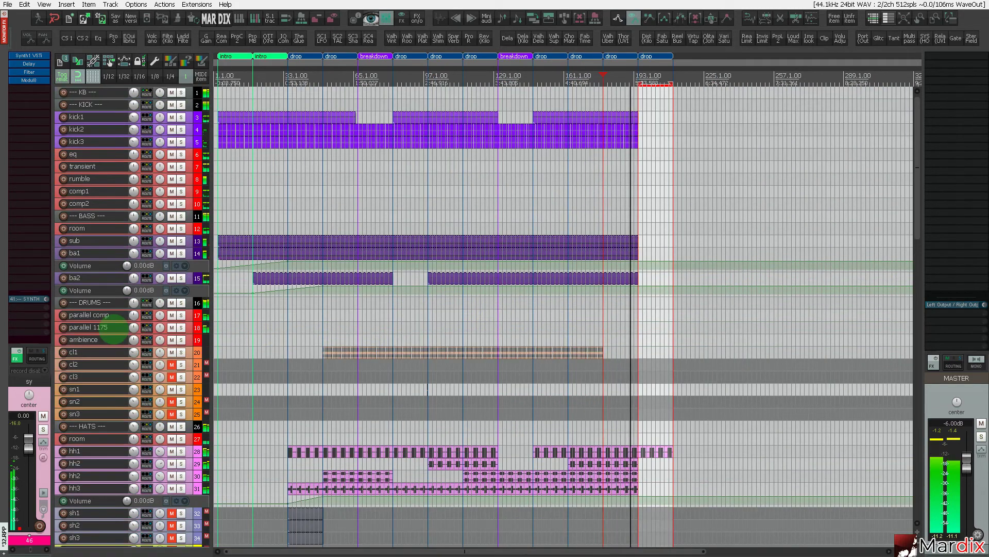
pyautogui.scroll(-5, 114, 329)
pyautogui.scroll(-2, 112, 325)
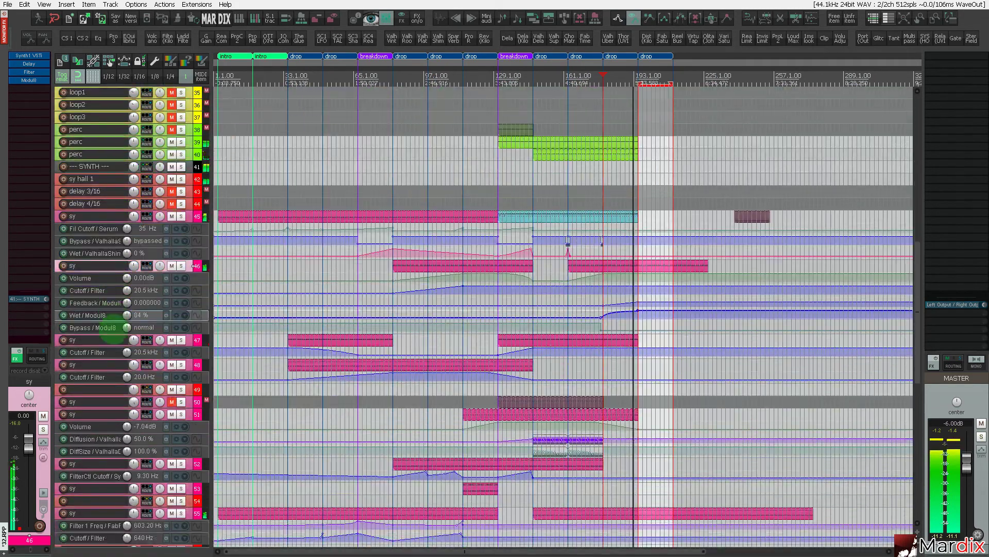
pyautogui.scroll(4, 112, 325)
pyautogui.scroll(5, 675, 225)
pyautogui.scroll(-3, 676, 219)
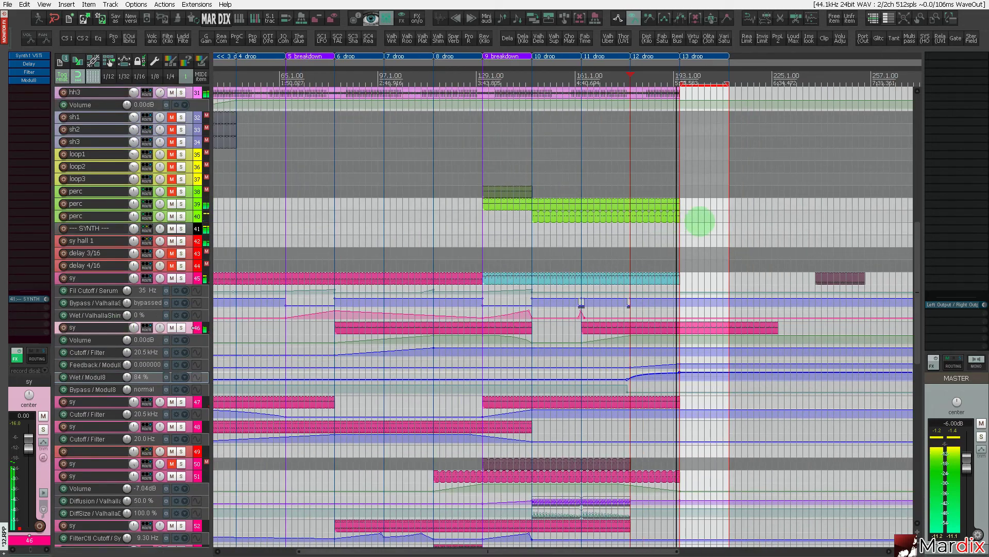
# Extend the perc items on tracks 39 and 40 through the end of drop 13, replaying the lead-in along the way.
pyautogui.scroll(5, 700, 221)
pyautogui.click(413, 204)
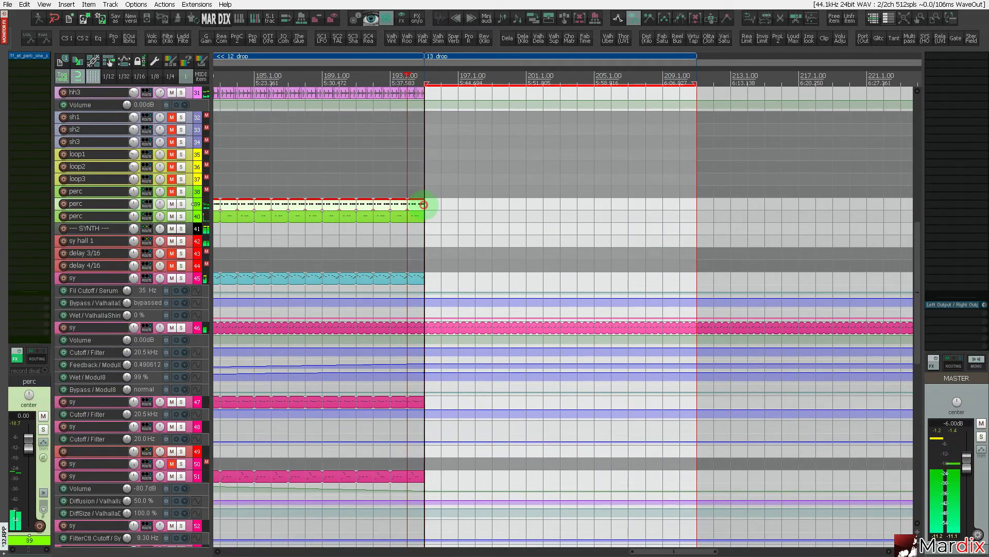
pyautogui.moveTo(423, 204); pyautogui.dragTo(691, 213)
pyautogui.click(352, 75)
pyautogui.click(378, 217)
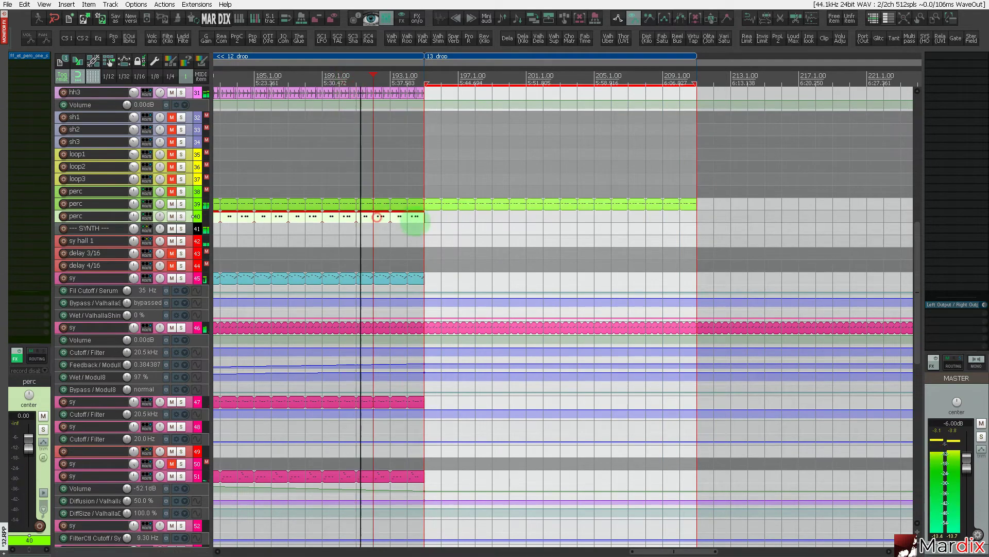
pyautogui.click(424, 218)
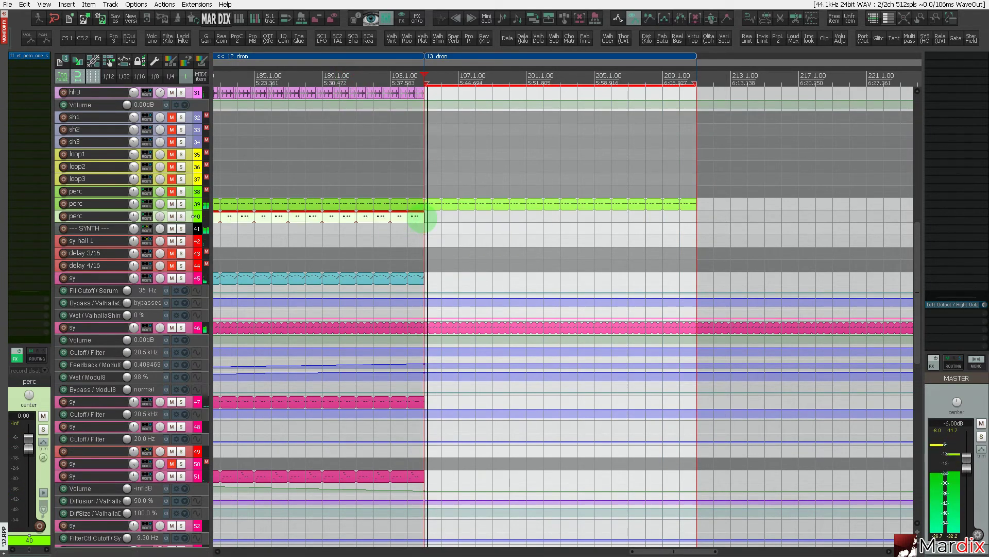
pyautogui.moveTo(424, 218); pyautogui.dragTo(697, 218)
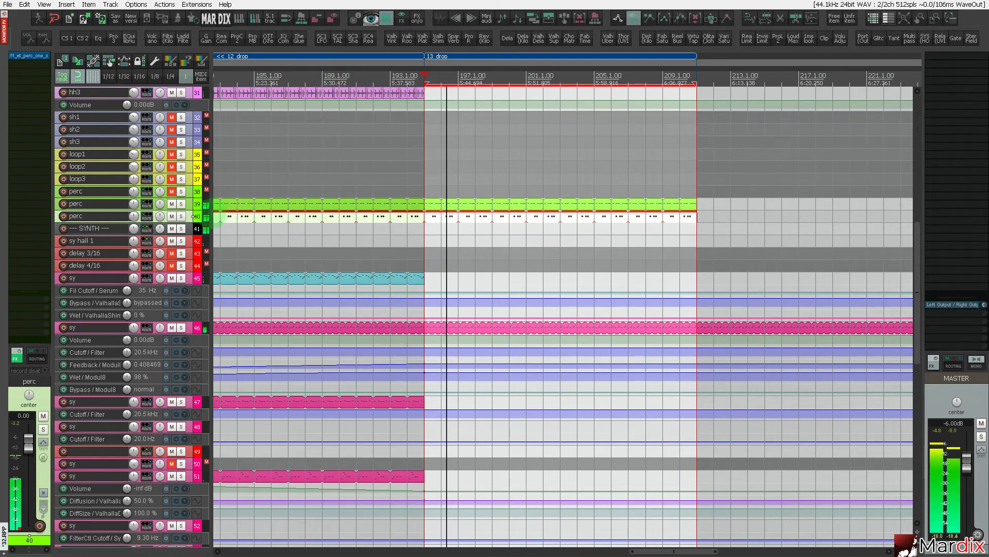
# Add a volume envelope to perc track 40 that fades from 0 dB four bars before drop 13 to near silence at its end.
pyautogui.scroll(5, 177, 223)
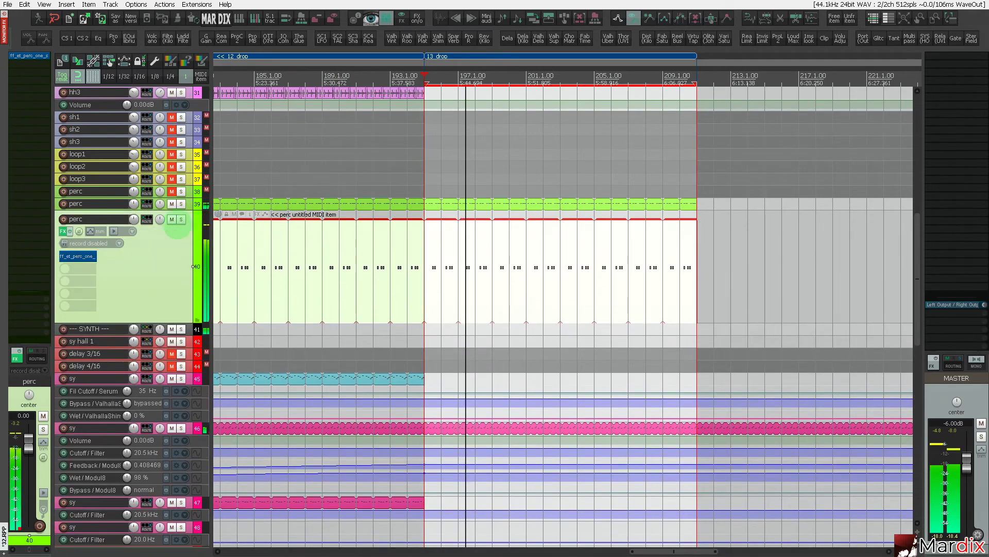
pyautogui.press('v')
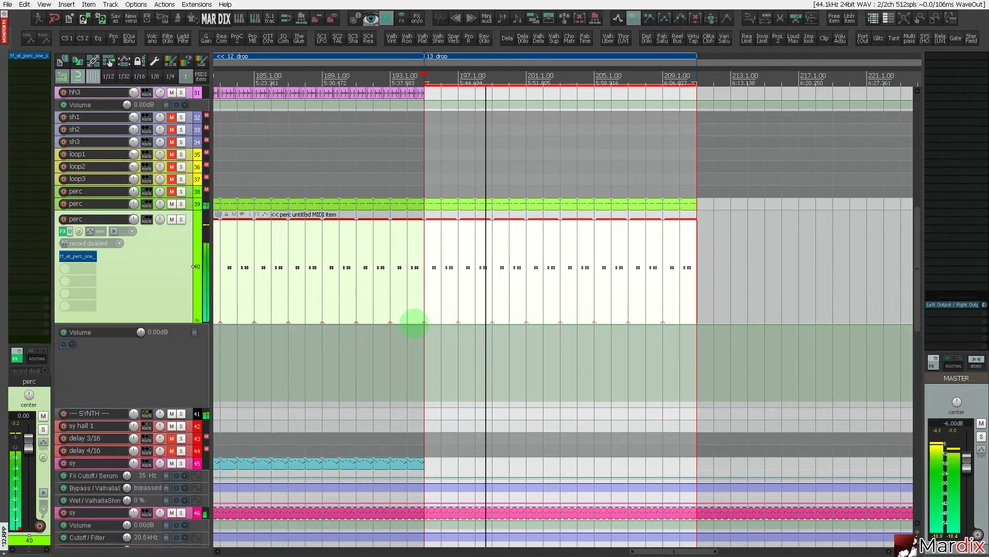
pyautogui.scroll(2, 425, 338)
pyautogui.click(470, 333)
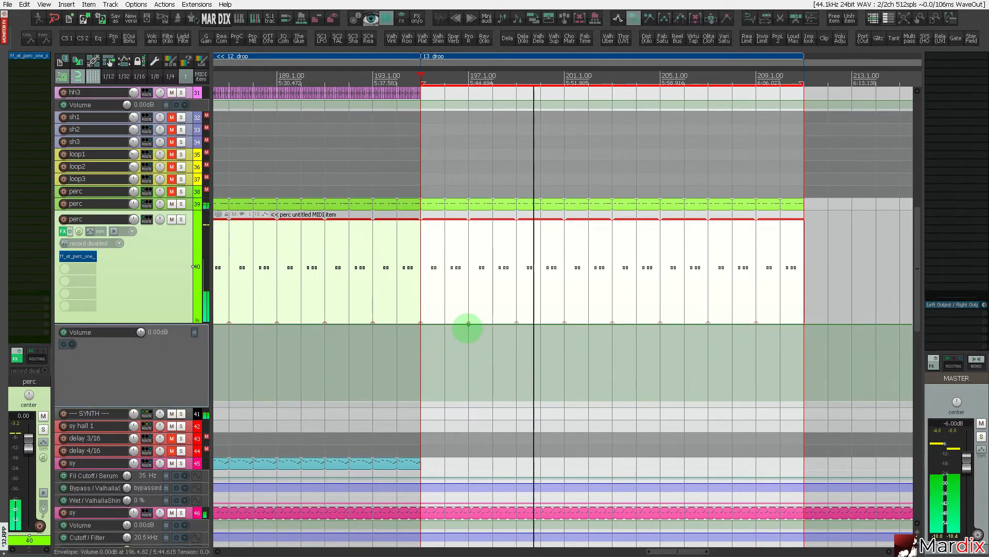
pyautogui.moveTo(468, 325); pyautogui.dragTo(335, 276)
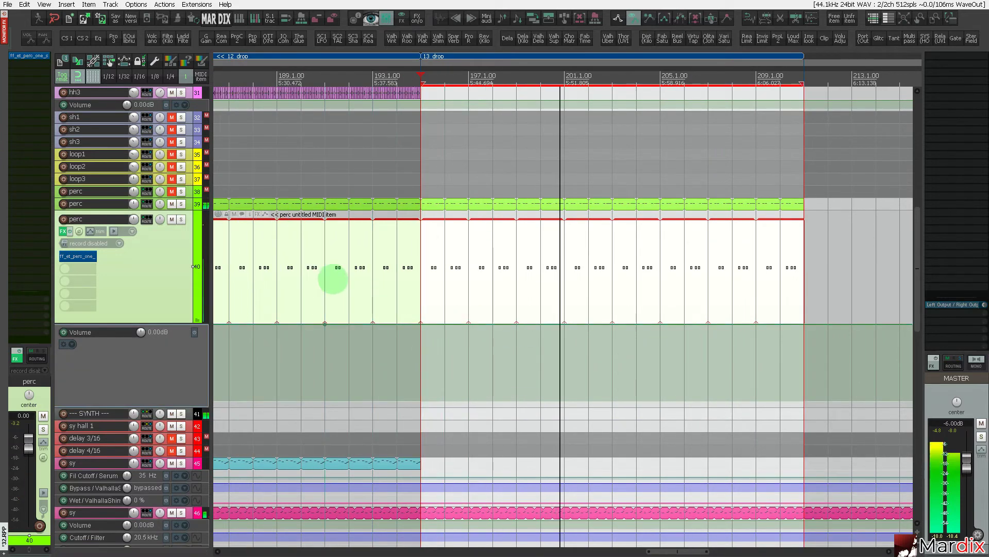
pyautogui.click(780, 396)
pyautogui.moveTo(781, 398); pyautogui.dragTo(804, 400)
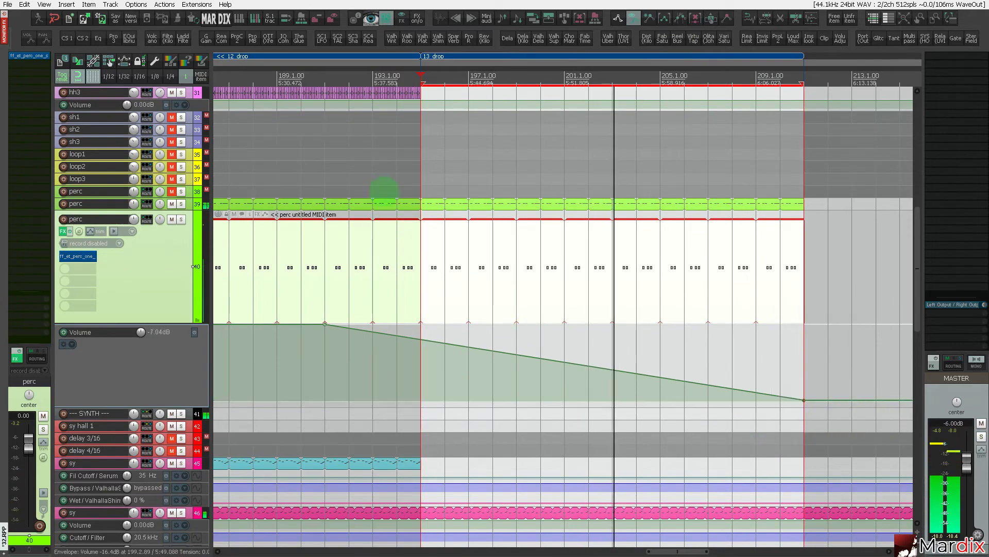
# Replay the transition into drop 13, then select drop 12 and play it from its start.
pyautogui.click(311, 80)
pyautogui.hotkey('ctrl', 'pagedown')
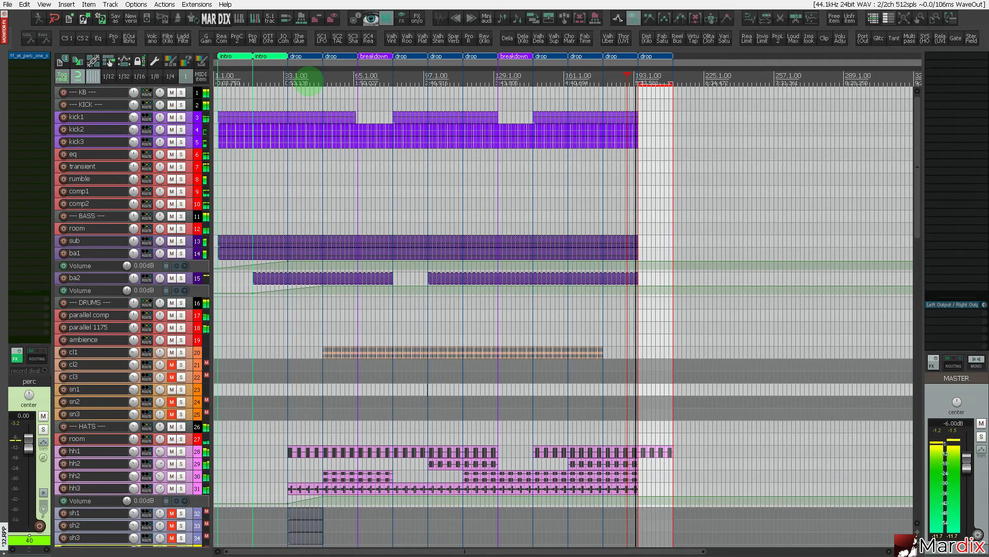
pyautogui.scroll(4, 609, 160)
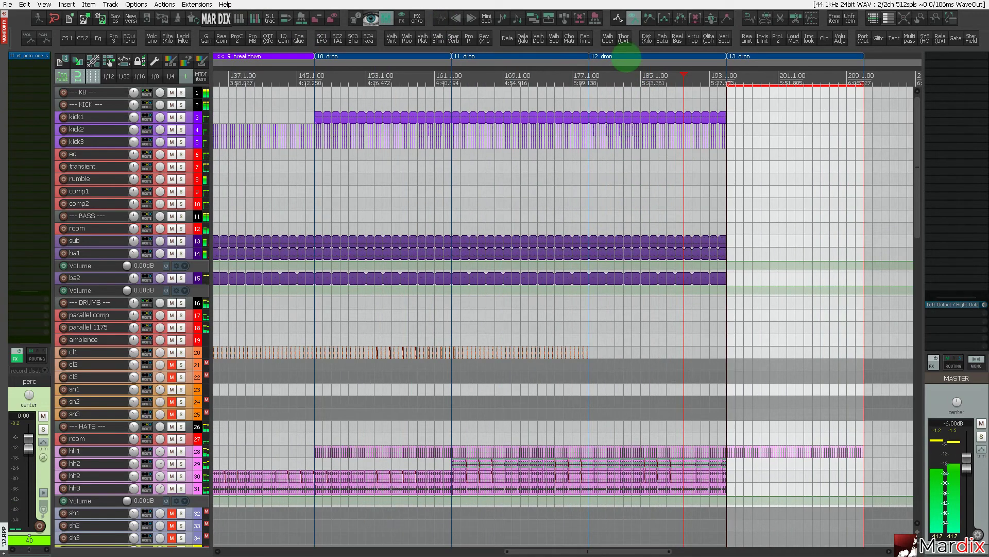
pyautogui.click(626, 57)
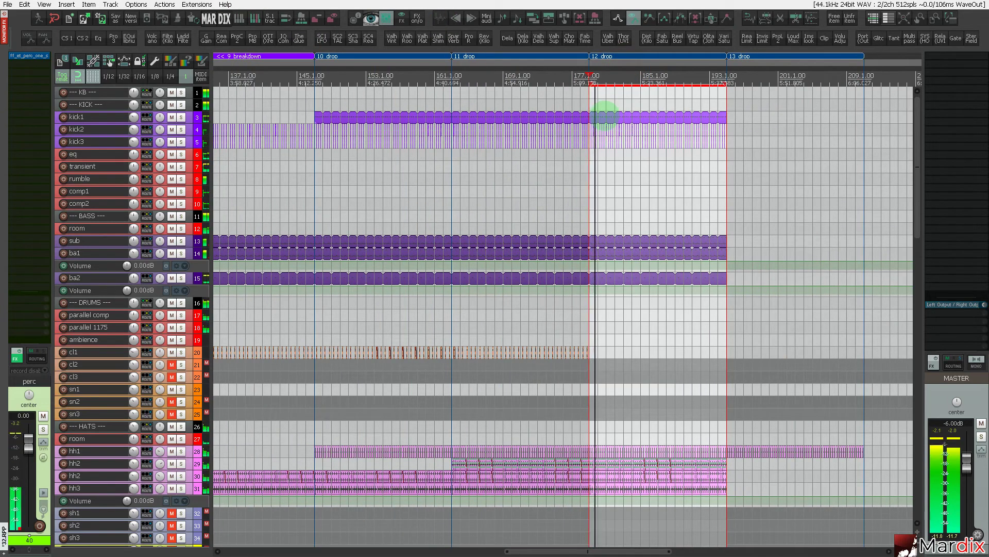
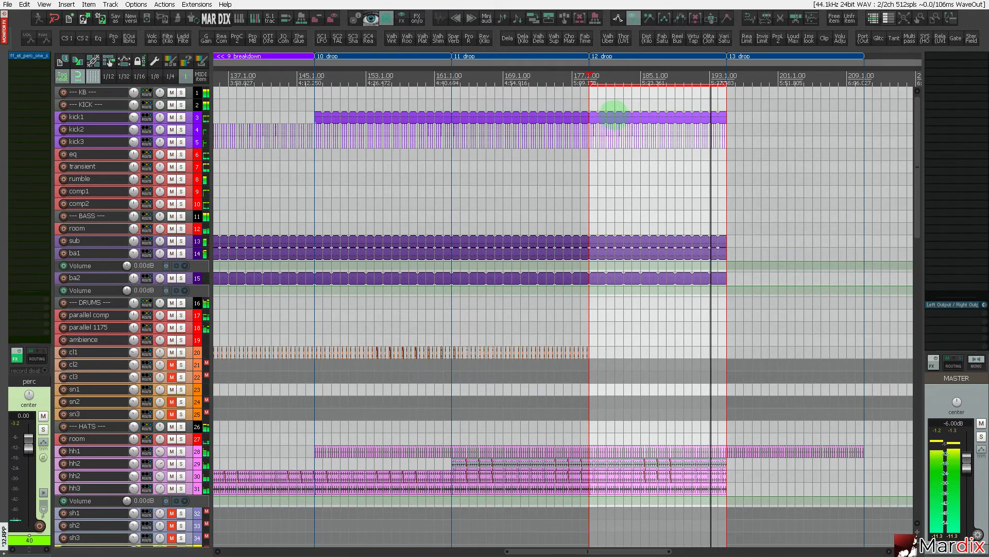
# Extend the sub, ba1, ba2 and kick1 items through the end of drop 13 at bar 211.
pyautogui.moveTo(818, 62); pyautogui.dragTo(602, 253)
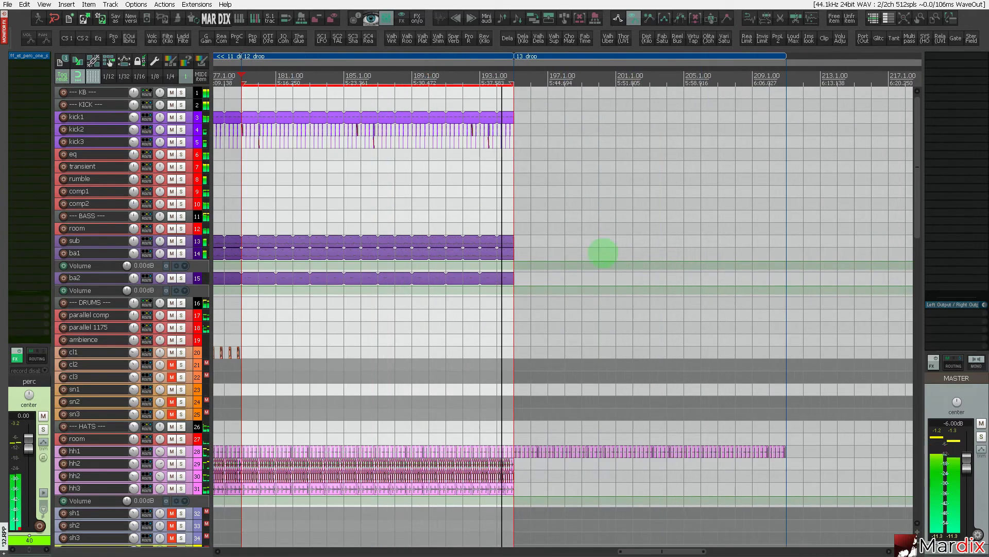
pyautogui.click(499, 252)
pyautogui.keyDown('ctrl'); pyautogui.click(504, 278); pyautogui.keyUp('ctrl')
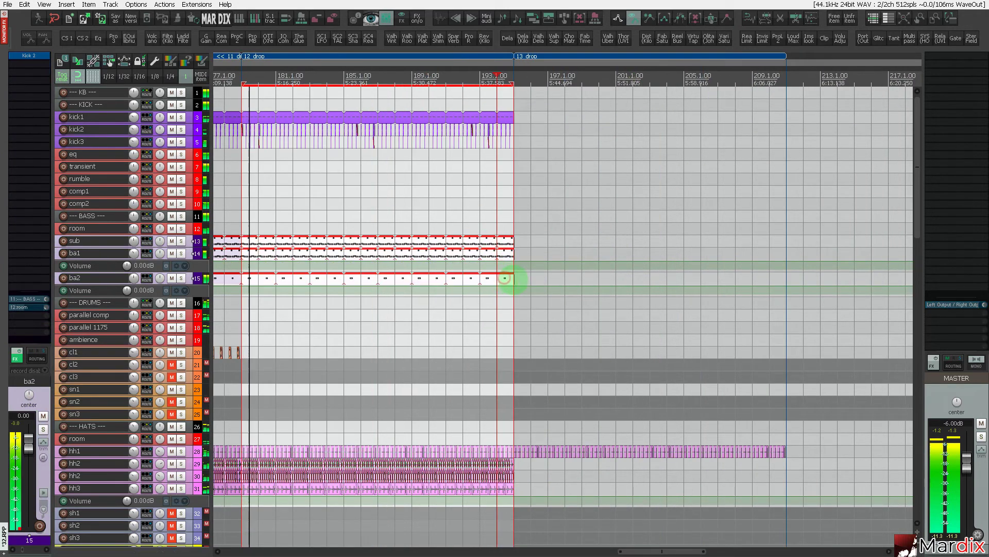
pyautogui.moveTo(512, 278); pyautogui.dragTo(780, 278)
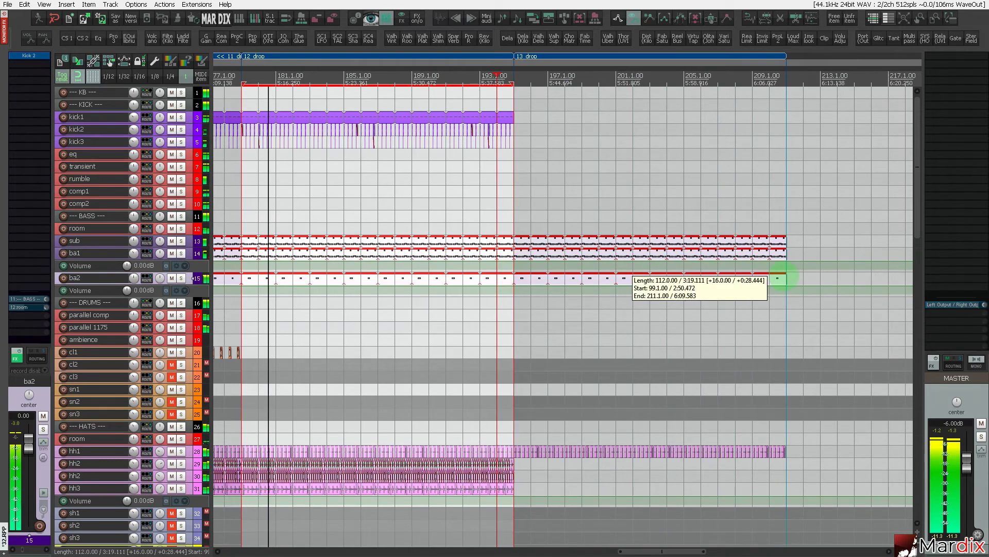
pyautogui.click(509, 117)
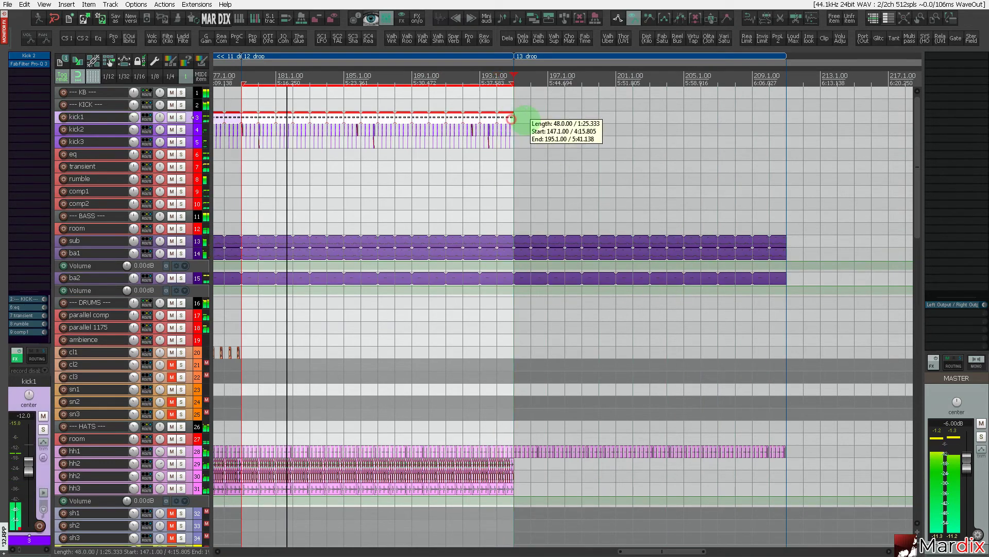
pyautogui.moveTo(511, 119); pyautogui.dragTo(753, 113)
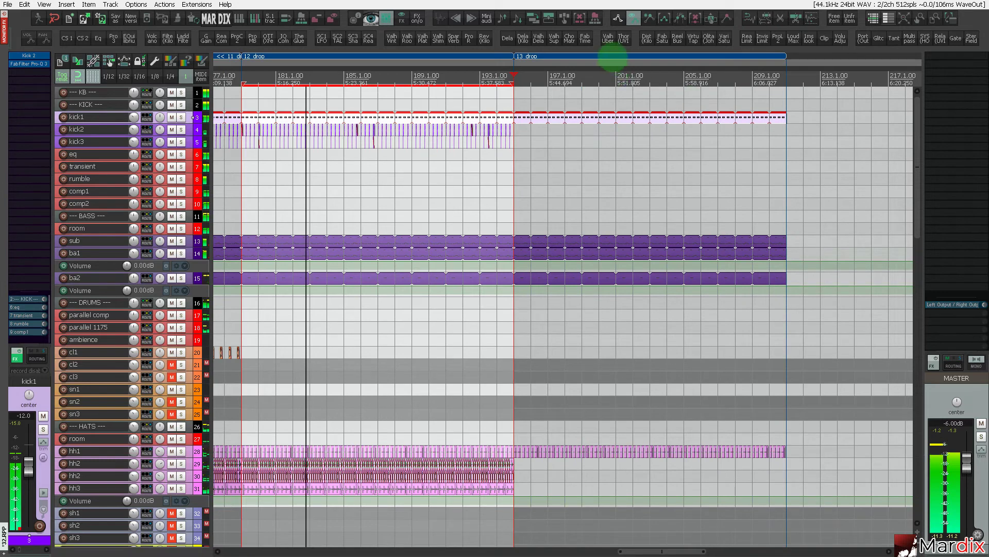
# Rename region 13 as outro and clear the time selection.
pyautogui.doubleClick(613, 56)
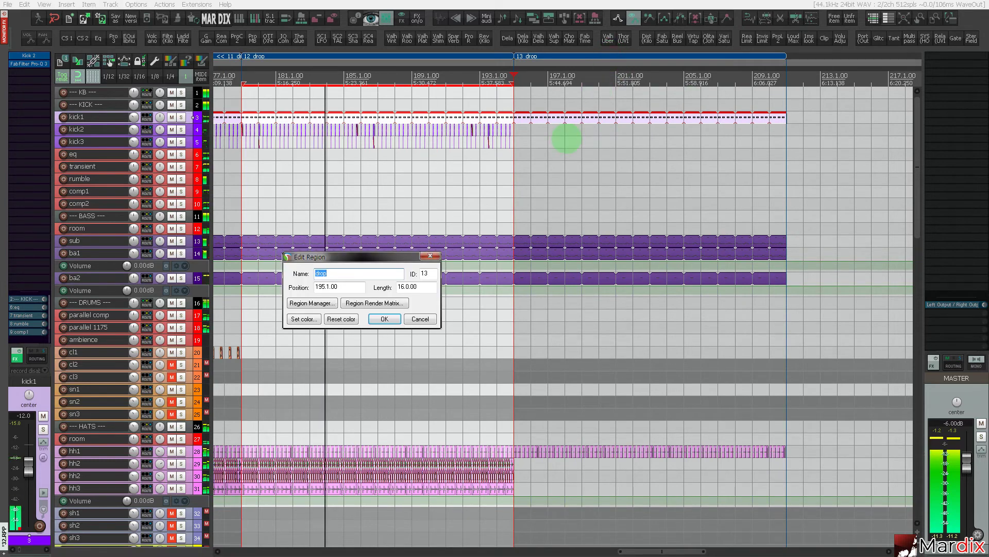
pyautogui.write('out')
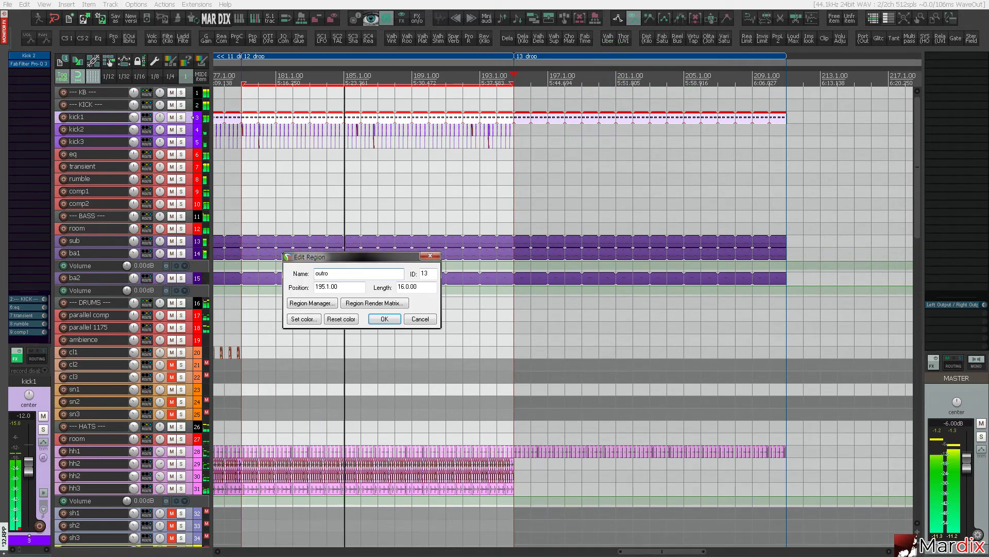
pyautogui.press('Return')
pyautogui.click(481, 186)
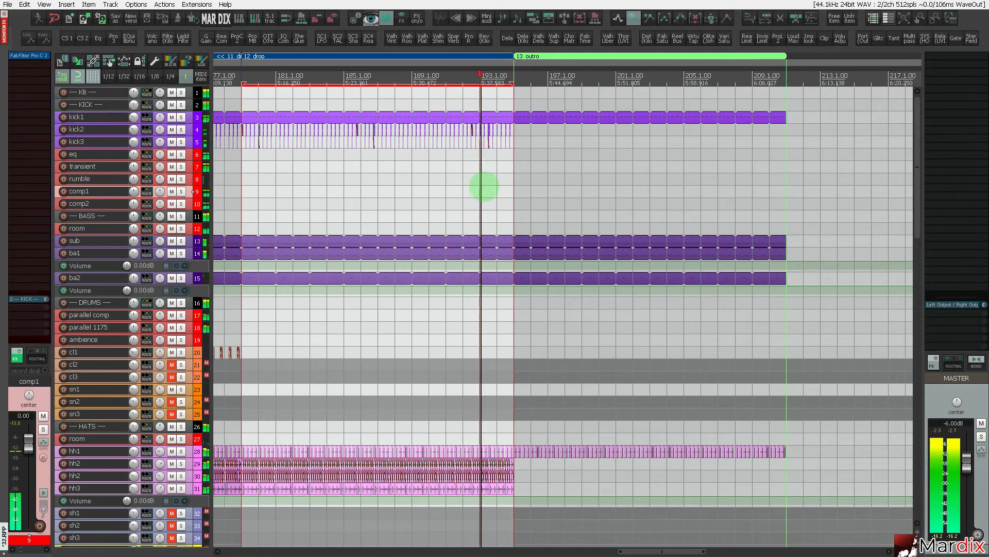
pyautogui.press('Escape')
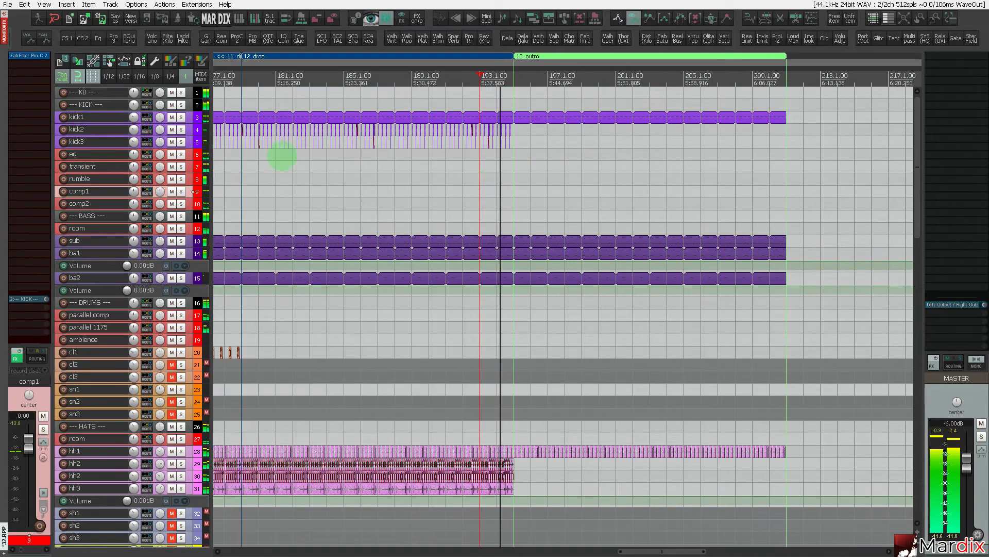
# Duplicate the drop 12 content of kick2 and kick3 into the outro region.
pyautogui.click(190, 129)
pyautogui.scroll(4, 192, 130)
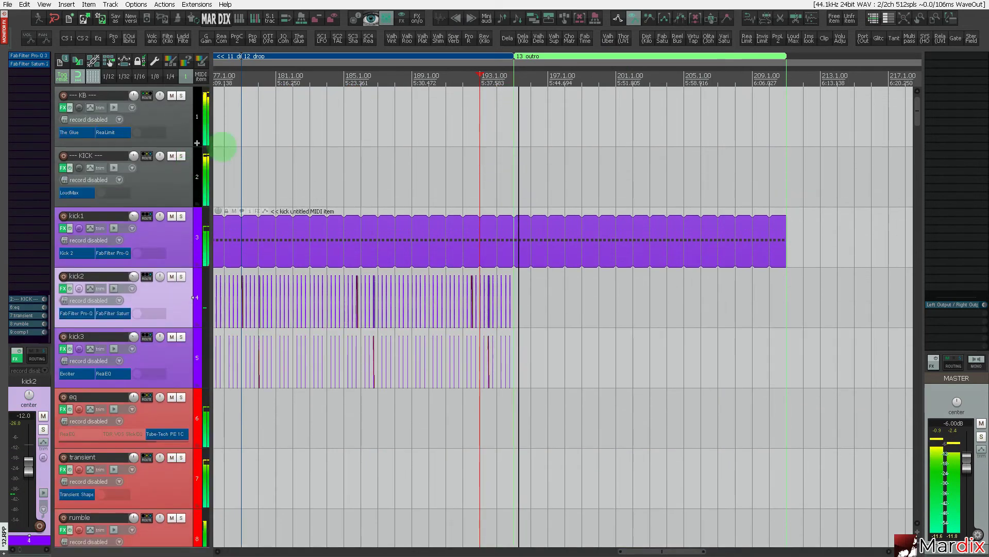
pyautogui.click(370, 56)
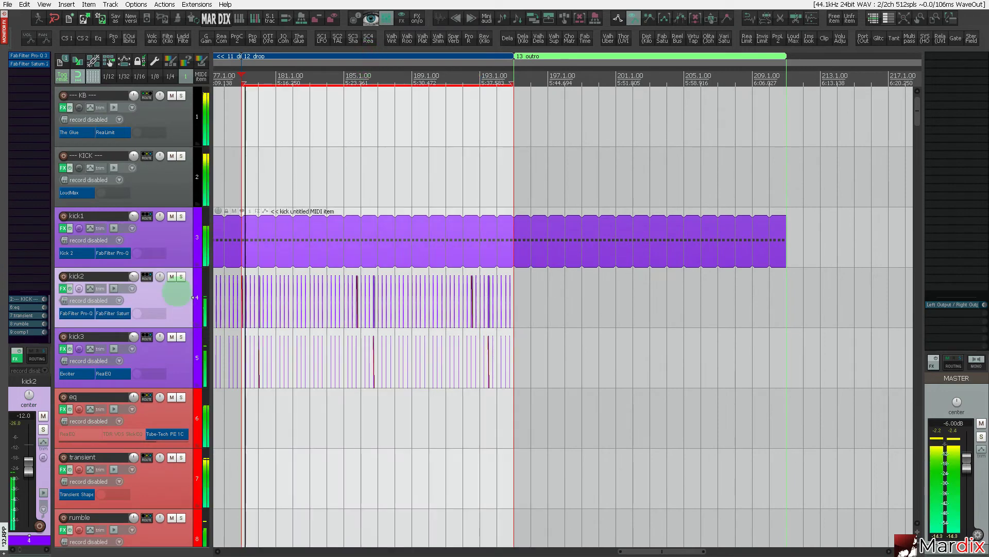
pyautogui.click(180, 357)
pyautogui.hotkey('ctrl', 'd')
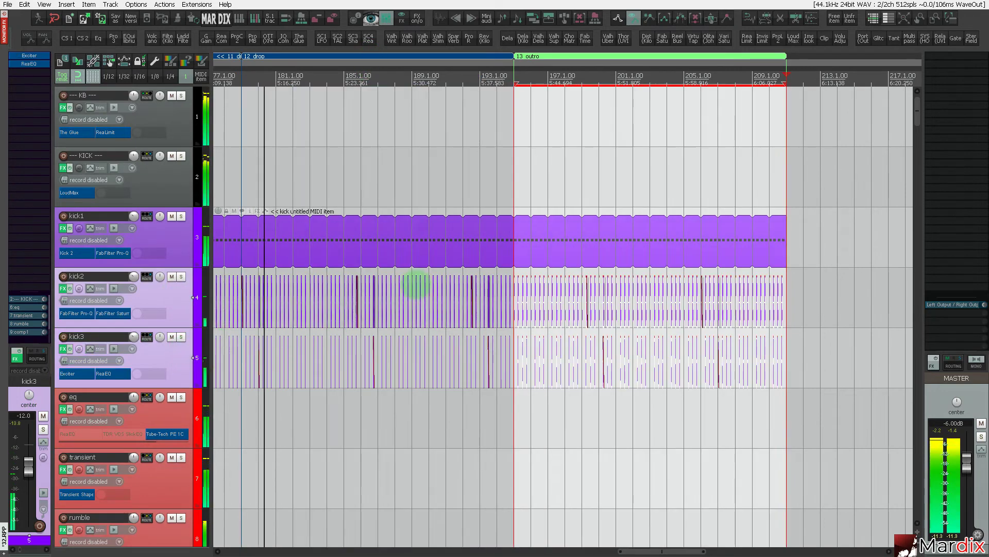
# Extend the sy items on track 45 from the end of drop 12 through the end of the outro.
pyautogui.click(496, 187)
pyautogui.scroll(-15, 90, 315)
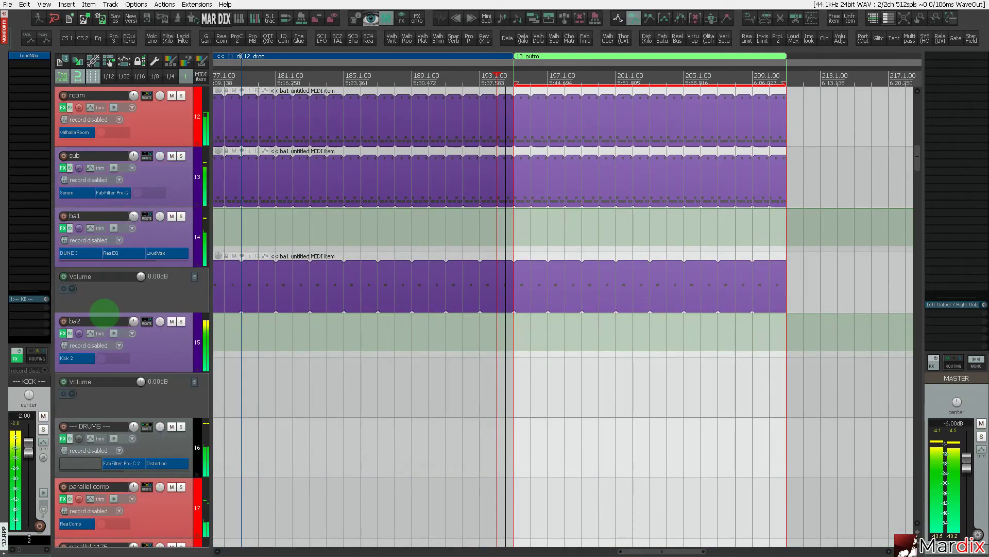
pyautogui.scroll(-2, 106, 315)
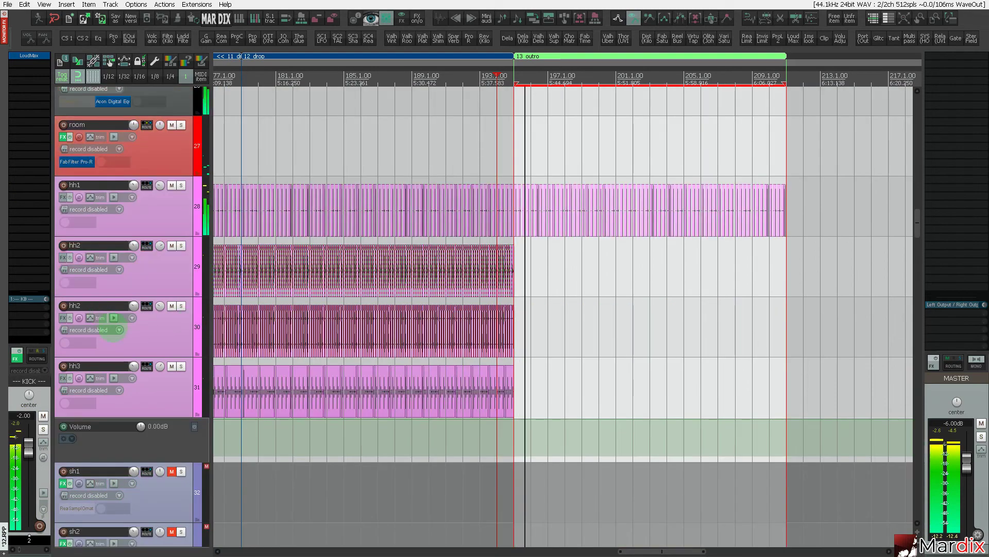
pyautogui.scroll(-15, 106, 317)
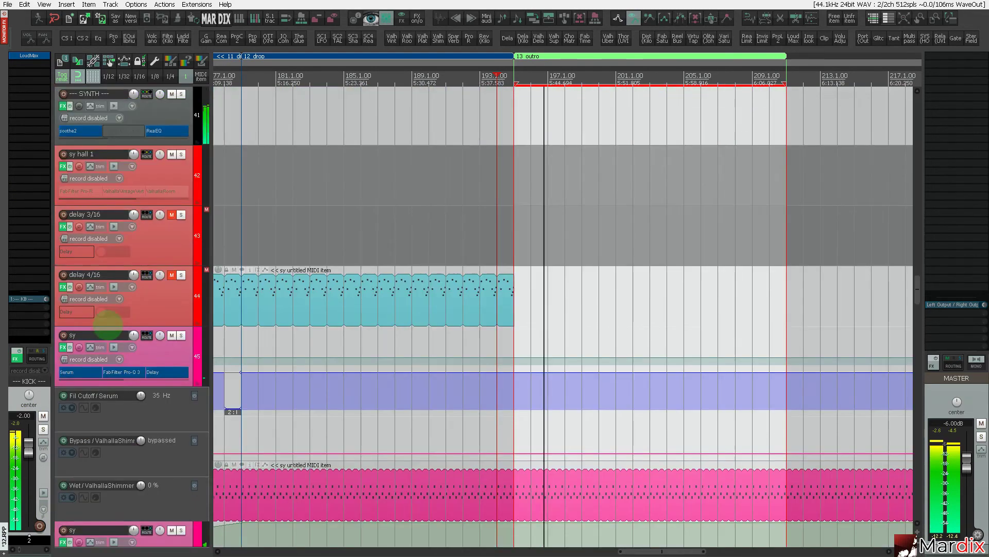
pyautogui.click(403, 321)
pyautogui.moveTo(509, 304); pyautogui.dragTo(787, 304)
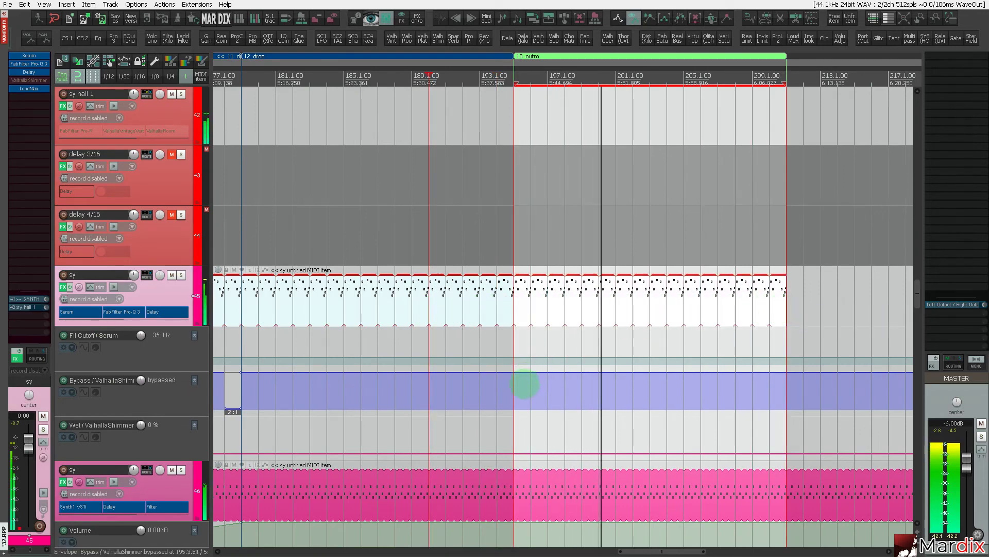
# Copy the ValhallaShimmer bypass automation item preceding drop 12 to bar 194, just before the outro.
pyautogui.scroll(2, 512, 386)
pyautogui.scroll(-2, 431, 390)
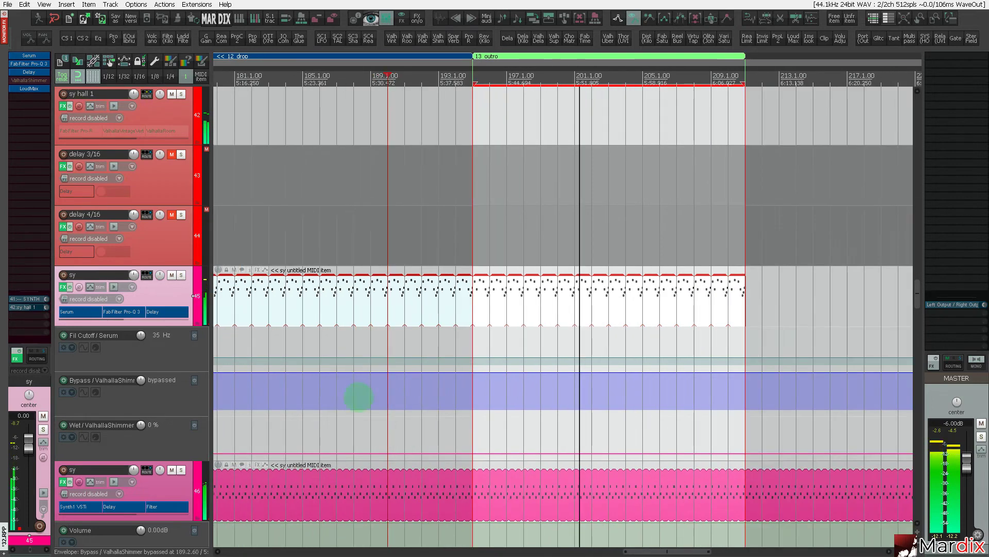
pyautogui.scroll(-2, 358, 397)
pyautogui.moveTo(250, 411); pyautogui.dragTo(387, 413)
pyautogui.scroll(4, 400, 453)
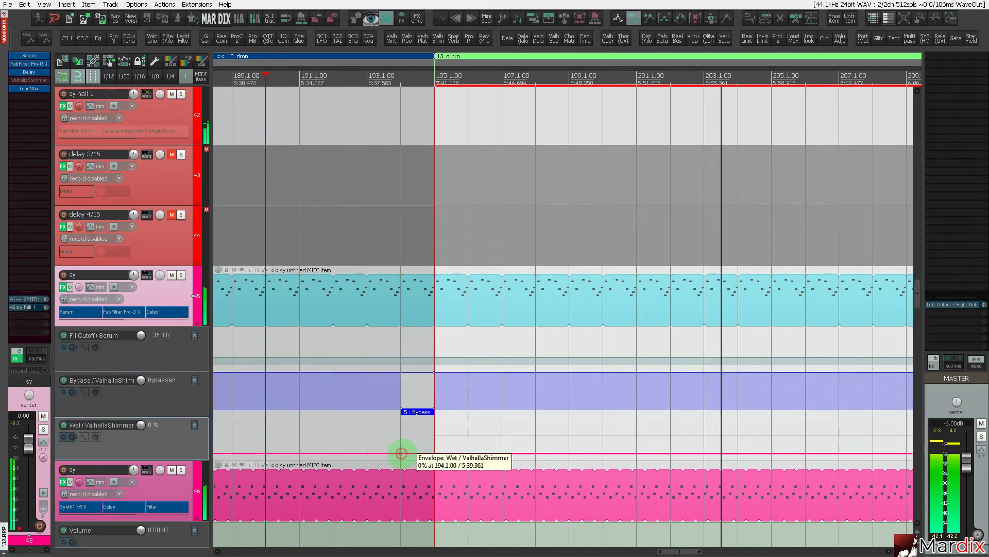
# Automate the ValhallaShimmer Wet envelope to rise from 0% at bar 194 to 100% at bar 195.
pyautogui.keyDown('shift'); pyautogui.click(433, 432); pyautogui.keyUp('shift')
pyautogui.click(404, 436)
pyautogui.scroll(3, 404, 446)
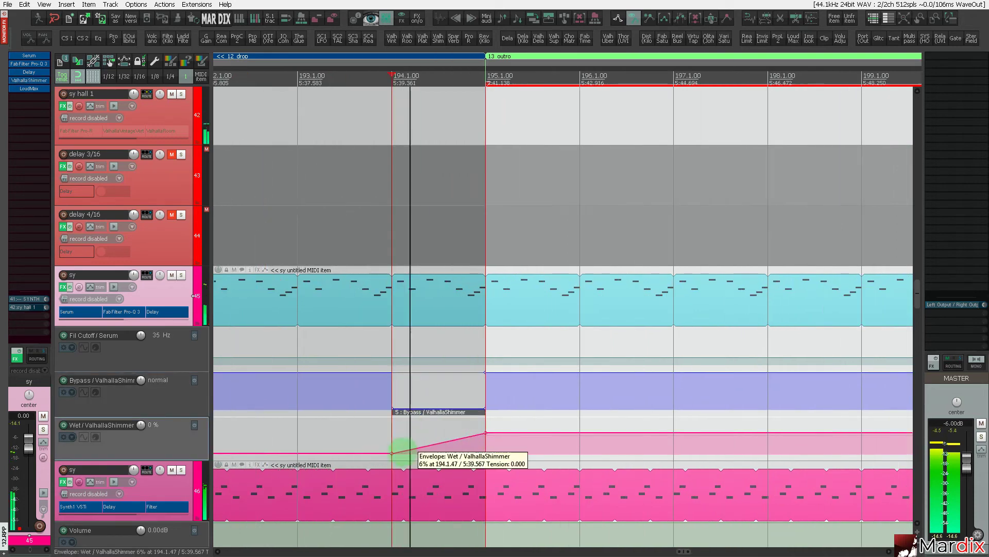
pyautogui.moveTo(489, 437); pyautogui.dragTo(470, 369)
pyautogui.scroll(-4, 408, 430)
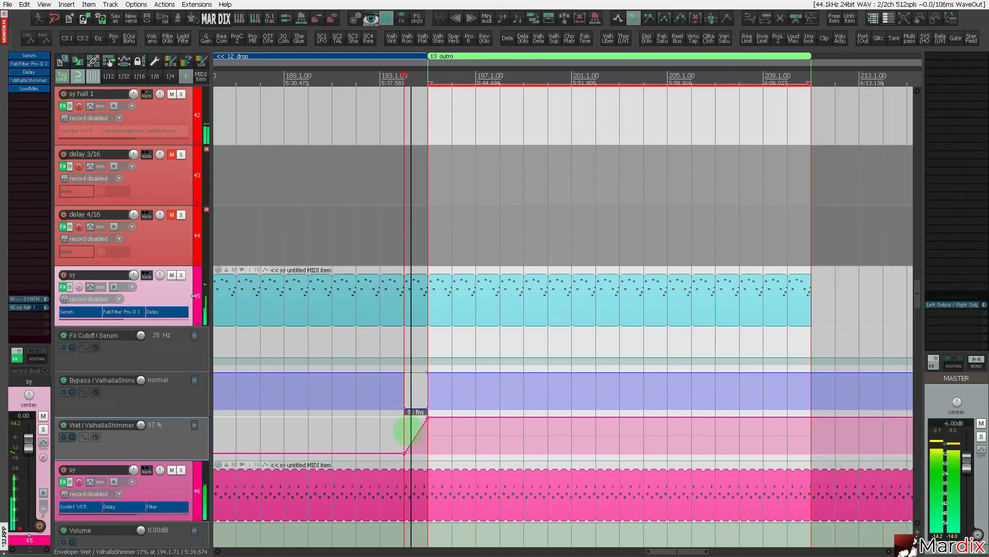
# Try to duplicate the ValhallaShimmer bypass automation item into the first bar of the outro.
pyautogui.scroll(-4, 407, 431)
pyautogui.scroll(4, 397, 393)
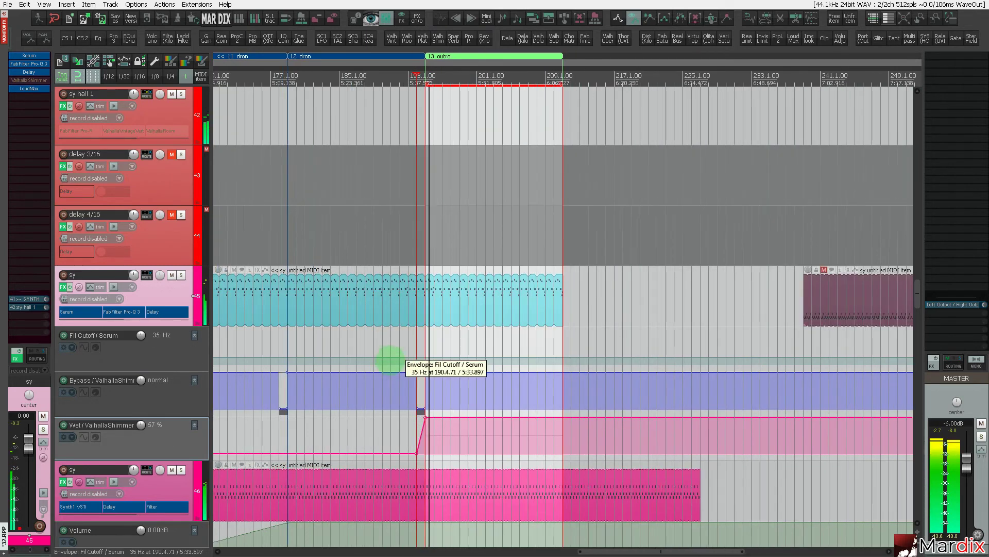
pyautogui.scroll(3, 441, 410)
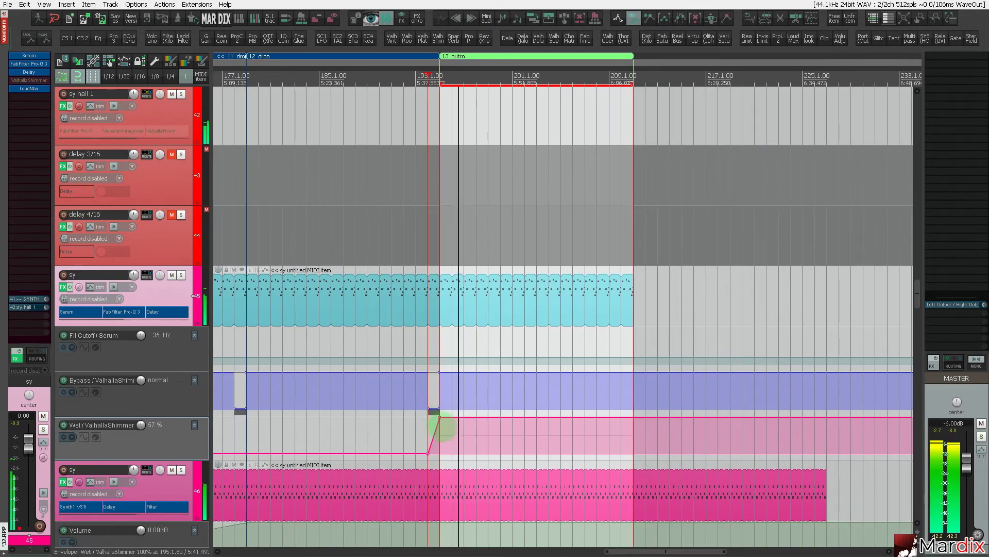
pyautogui.scroll(-4, 419, 410)
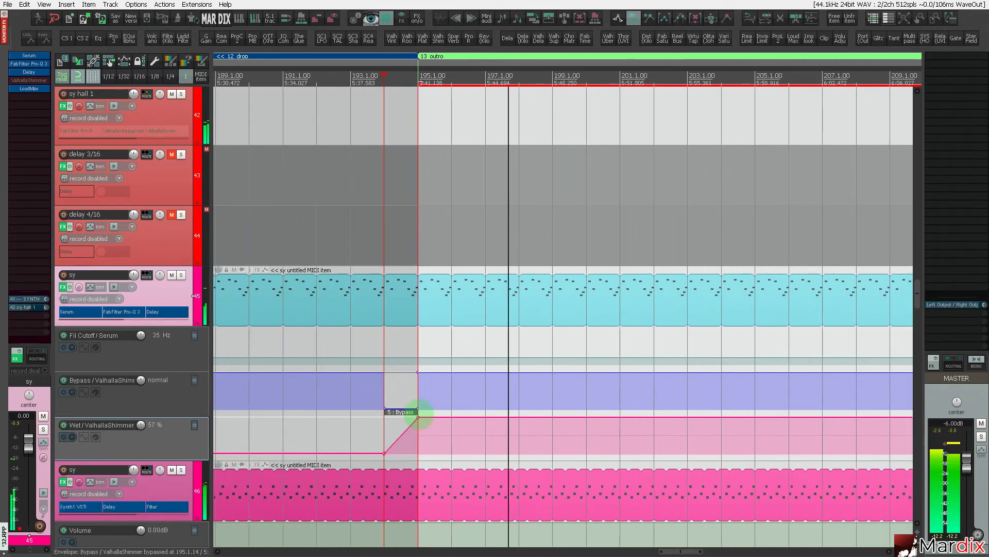
pyautogui.scroll(3, 418, 413)
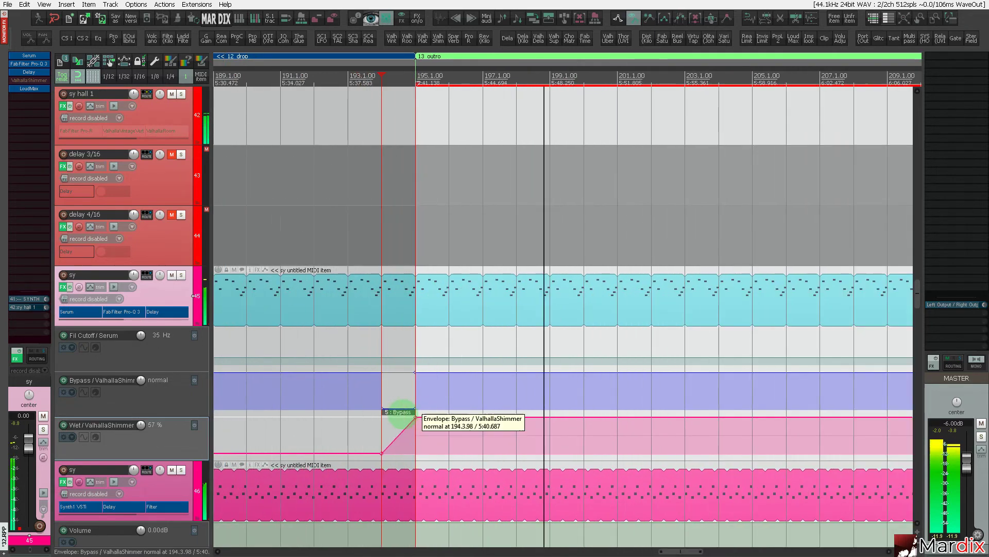
pyautogui.click(414, 412)
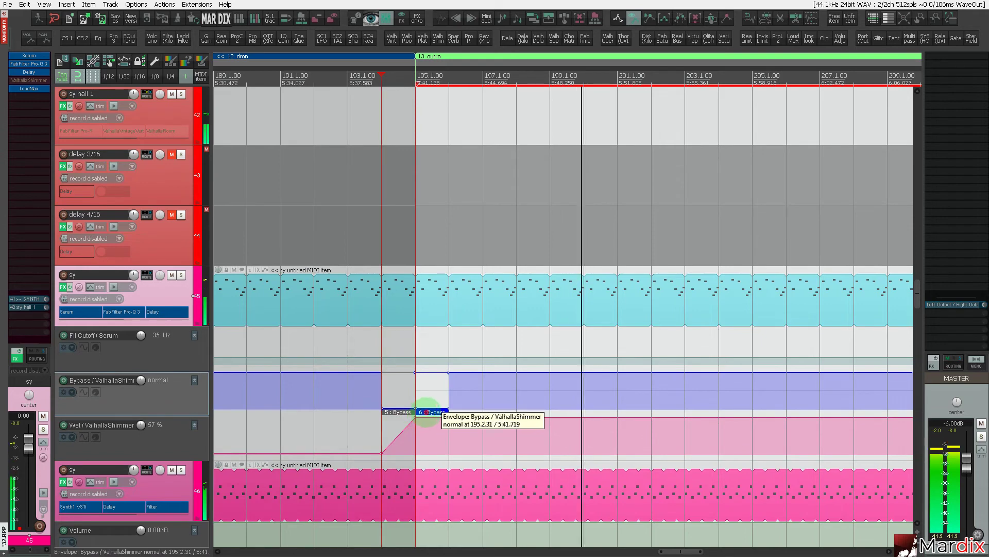
pyautogui.scroll(-5, 425, 412)
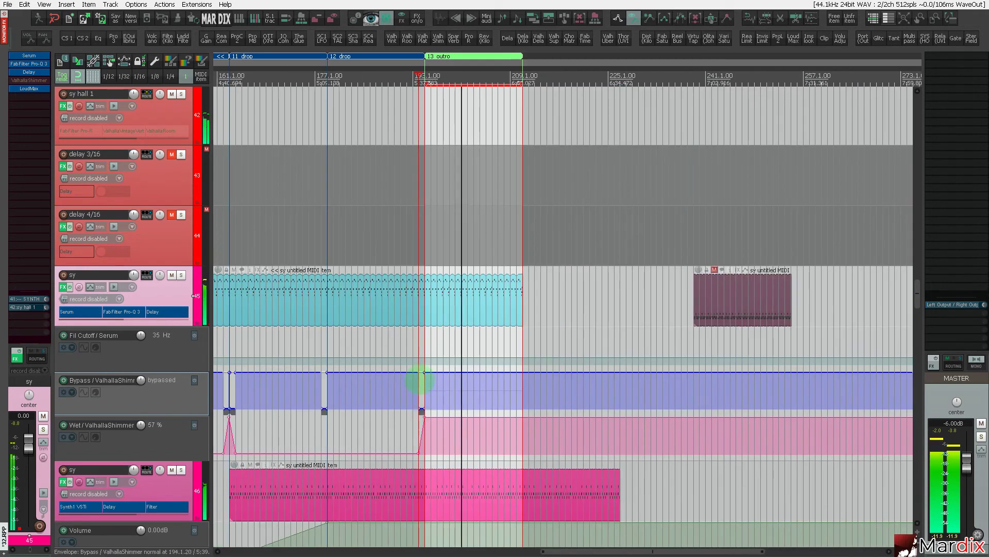
# Add Serum Fil Cutoff envelope points at bars 194 and 195, raising the second to 0.29.
pyautogui.scroll(6, 419, 380)
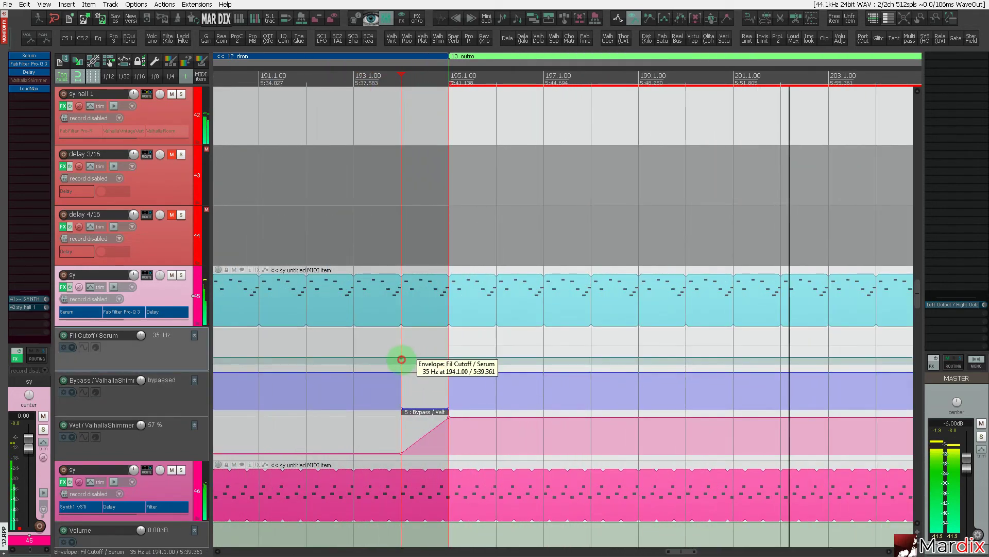
pyautogui.keyDown('shift'); pyautogui.click(401, 360); pyautogui.keyUp('shift')
pyautogui.keyDown('shift'); pyautogui.click(448, 359); pyautogui.keyUp('shift')
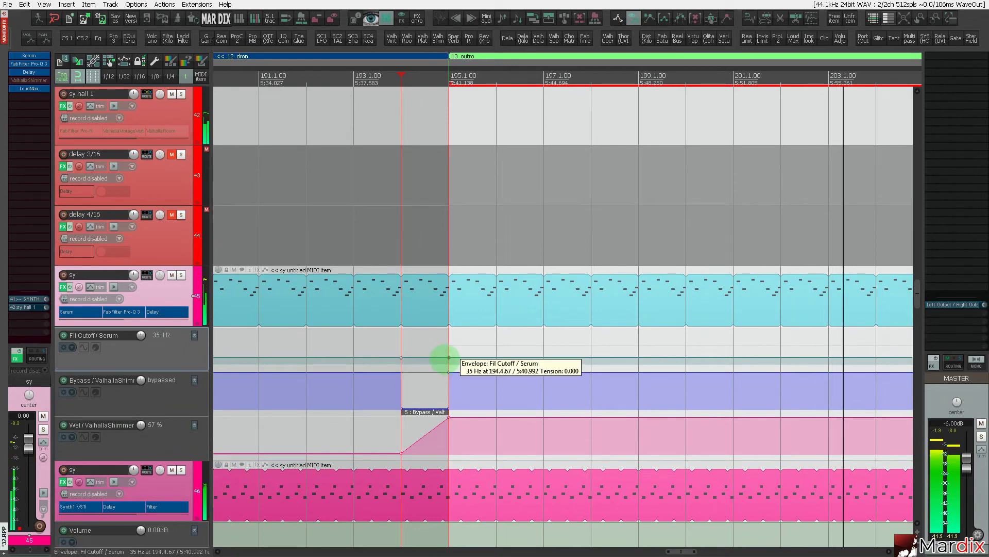
pyautogui.moveTo(448, 358)
pyautogui.mouseDown()
pyautogui.moveTo(438, 346)
pyautogui.moveTo(447, 353)
pyautogui.mouseUp()
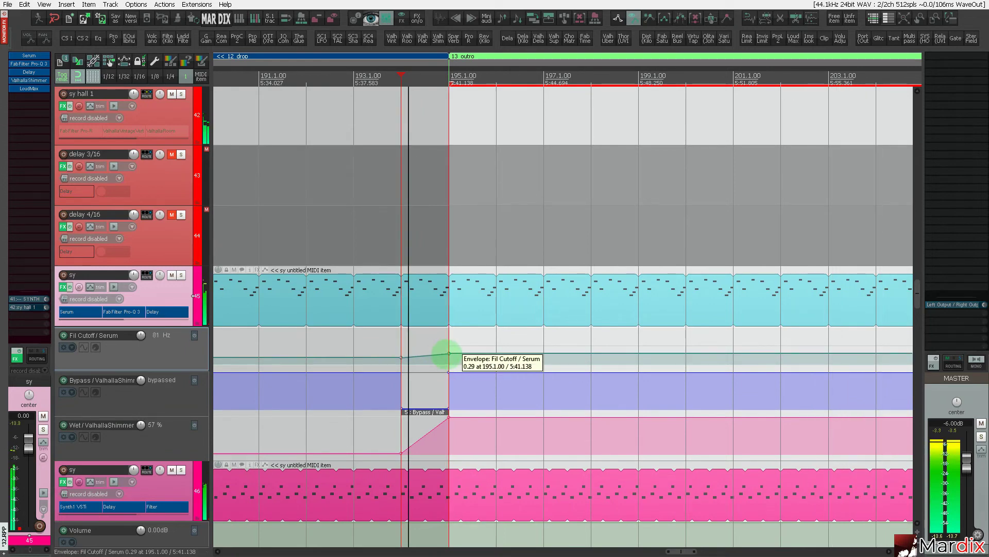
# Add a low Serum Fil Cutoff point at the outro's end so the filter closes gradually across the region.
pyautogui.scroll(-3, 500, 359)
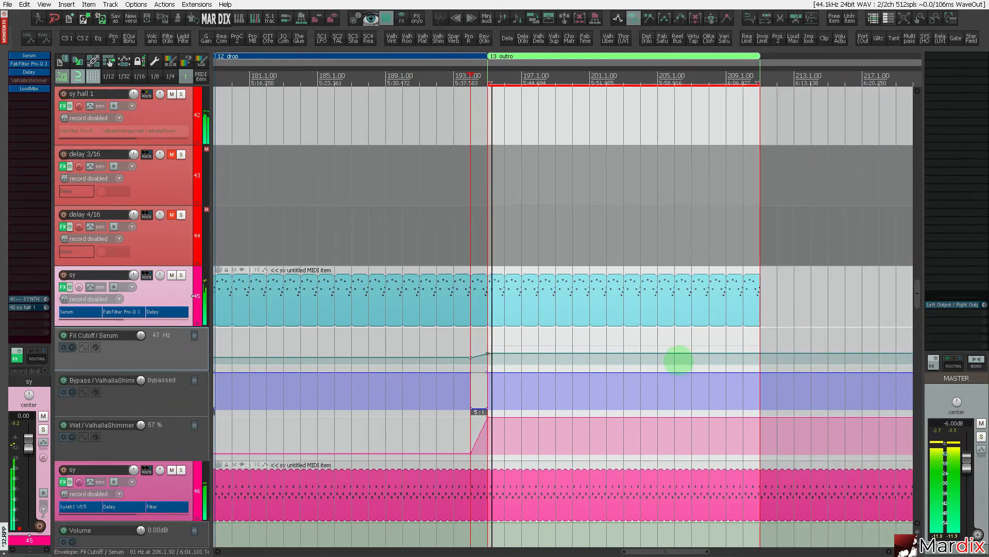
pyautogui.moveTo(725, 350); pyautogui.dragTo(753, 367)
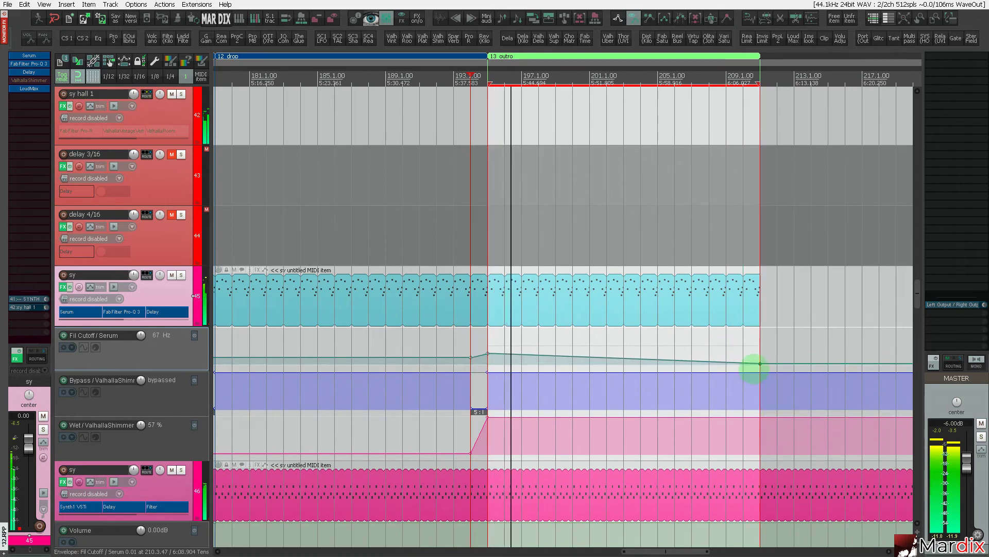
pyautogui.scroll(-3, 670, 361)
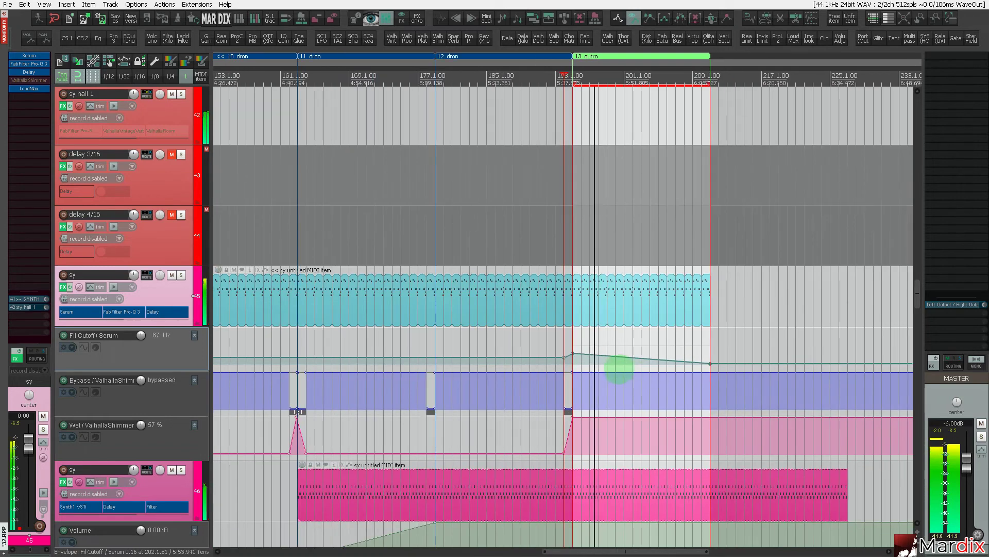
# Lower the Serum Fil Cutoff point at the start of the outro slightly and replay the transition.
pyautogui.scroll(6, 579, 353)
pyautogui.keyDown('ctrl'); pyautogui.scroll(4, 495, 356); pyautogui.keyUp('ctrl')
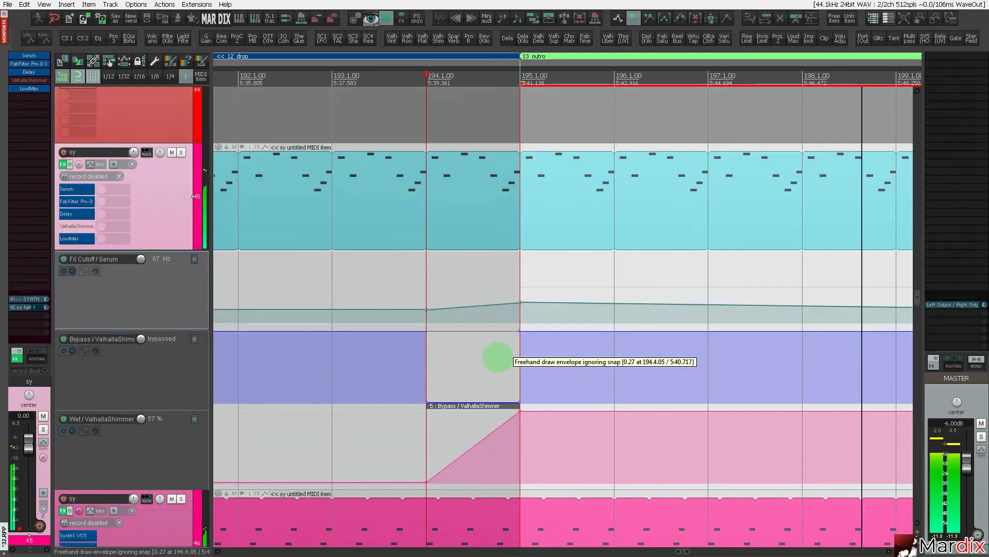
pyautogui.moveTo(519, 386); pyautogui.dragTo(520, 396)
pyautogui.press('space')
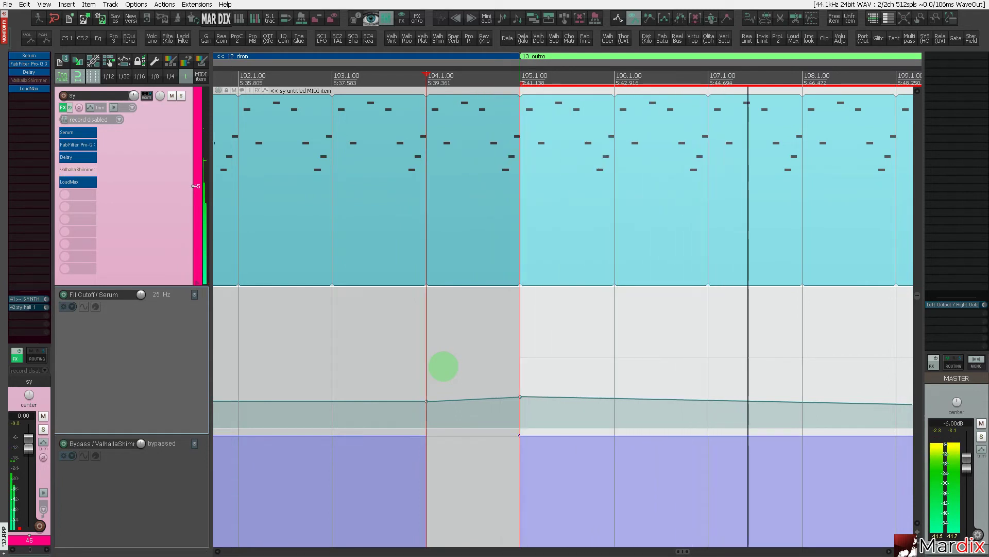
# Audition the muted perc track 38 from near the start of the second breakdown, muting it again when done.
pyautogui.scroll(-5, 421, 347)
pyautogui.hotkey('ctrl', 'pagedown')
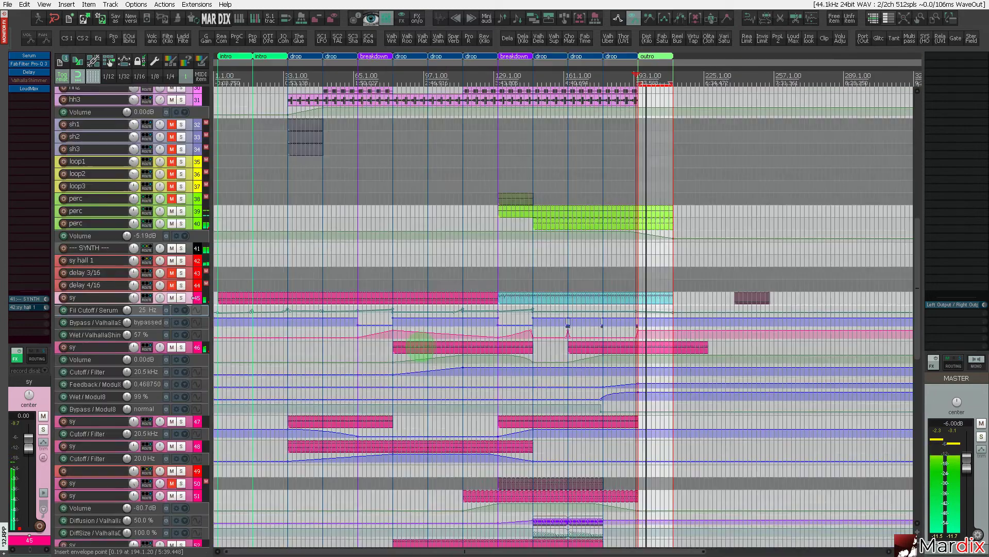
pyautogui.scroll(-10, 563, 314)
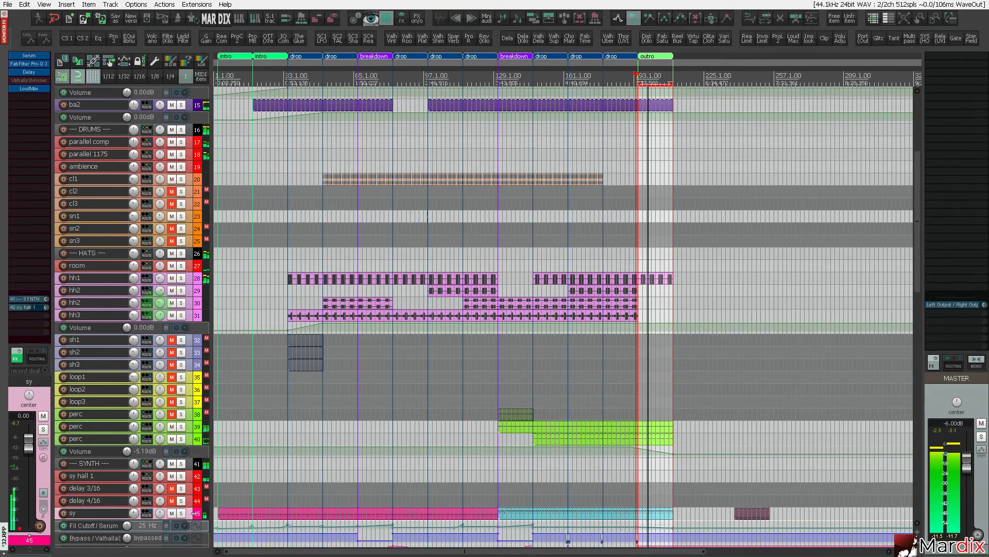
pyautogui.scroll(-1, 563, 315)
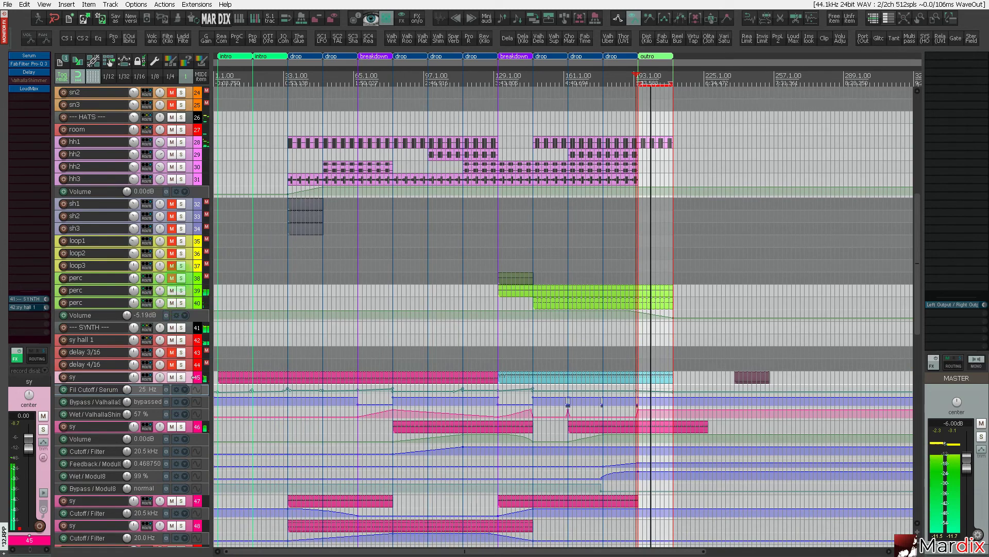
pyautogui.click(189, 276)
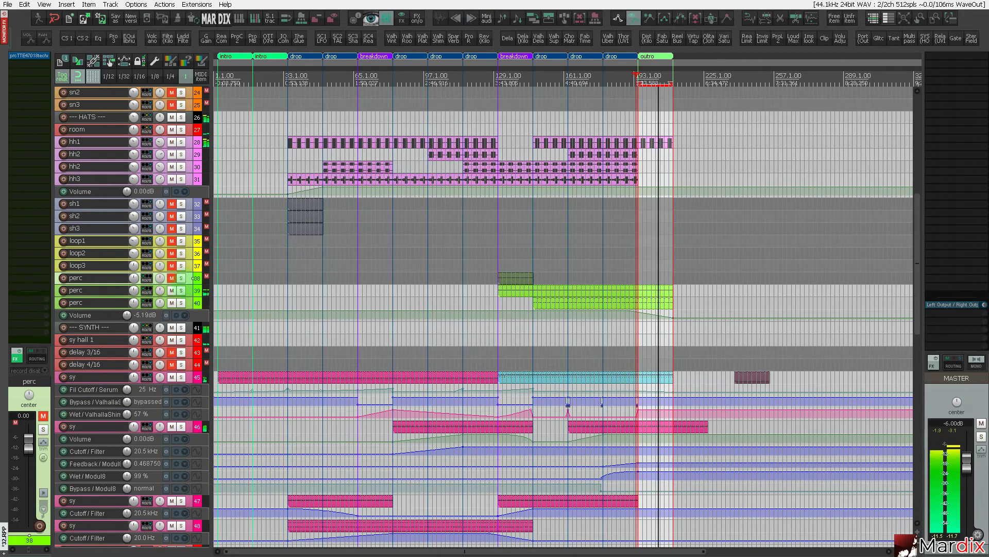
pyautogui.moveTo(187, 284); pyautogui.dragTo(185, 330)
pyautogui.click(173, 280)
pyautogui.scroll(4, 544, 310)
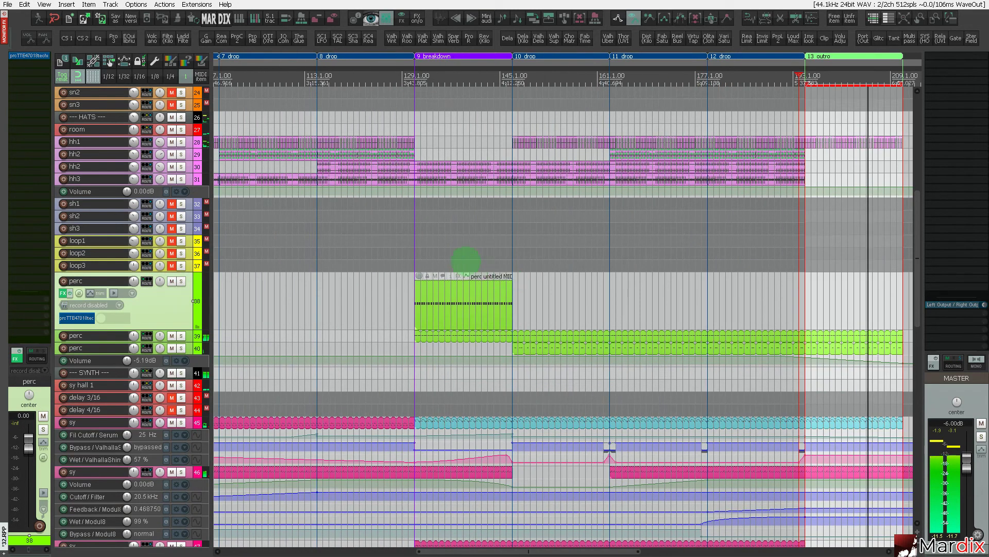
pyautogui.click(421, 242)
pyautogui.click(179, 300)
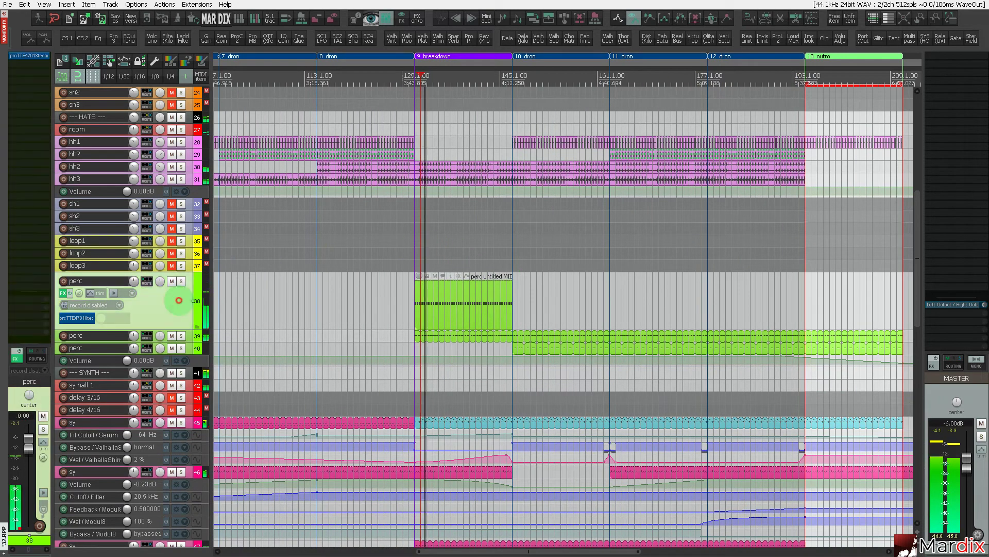
pyautogui.click(277, 304)
pyautogui.scroll(-4, 447, 317)
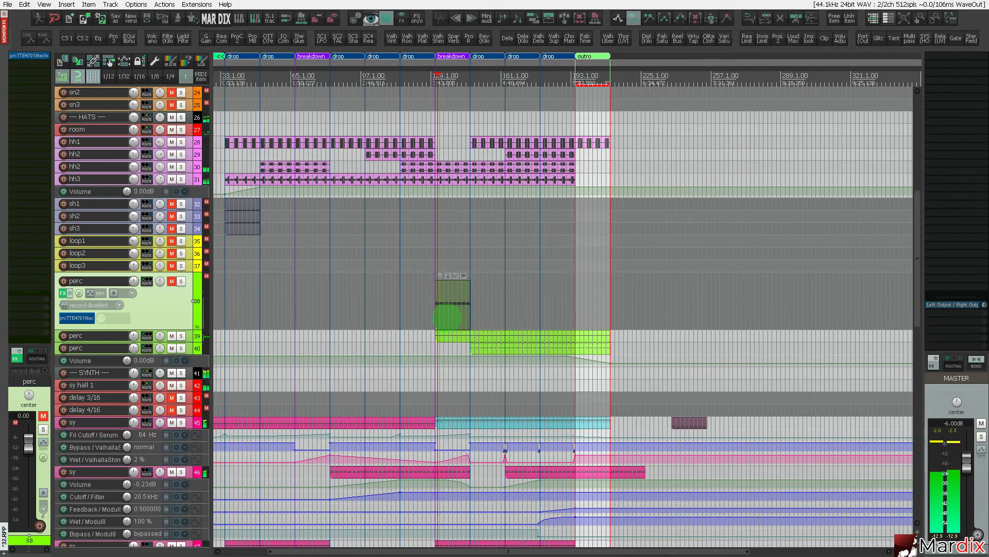
pyautogui.press('F11')
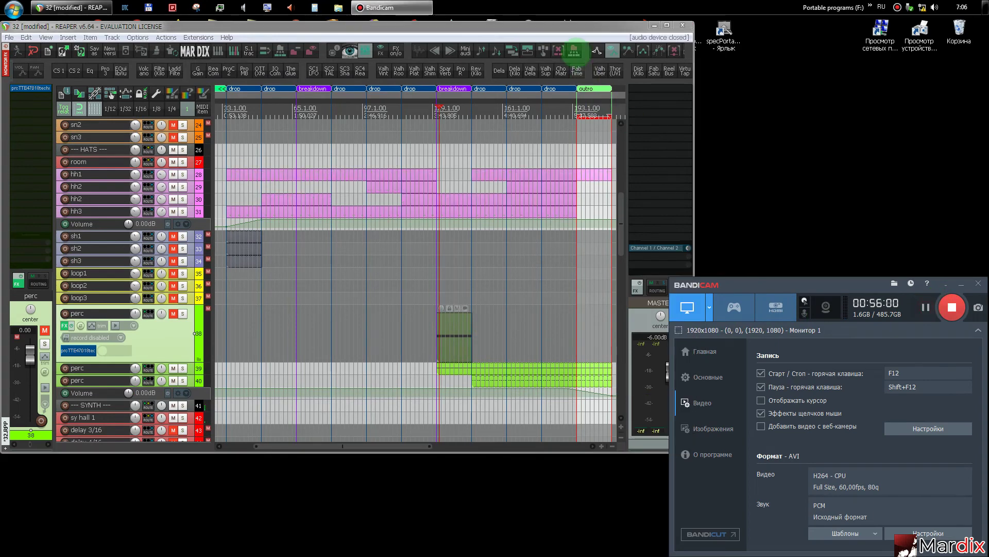
pyautogui.click(571, 27)
pyautogui.press('F11')
# Play the arrangement from the middle of drop 11 and from just before the outro, checking the synth tracks.
pyautogui.click(413, 84)
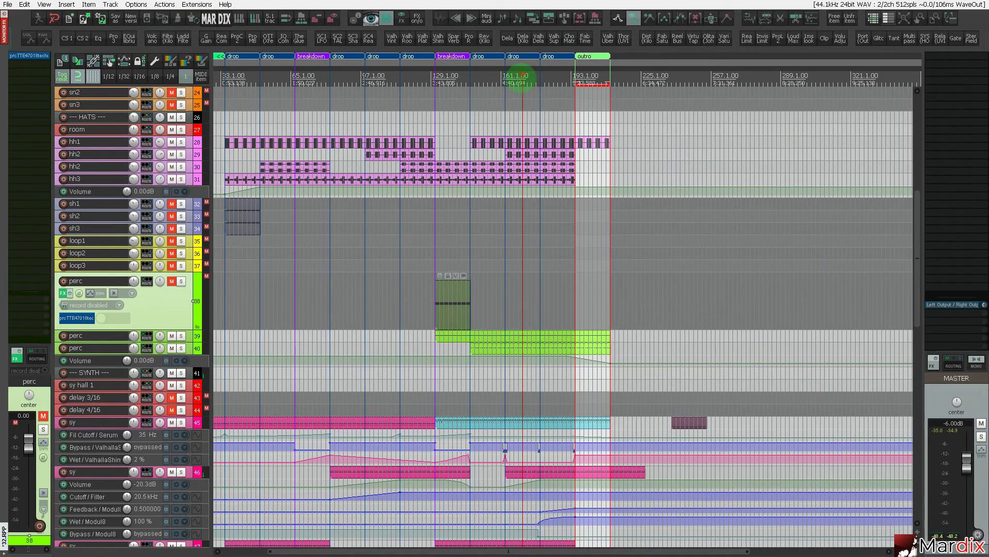
pyautogui.press('space')
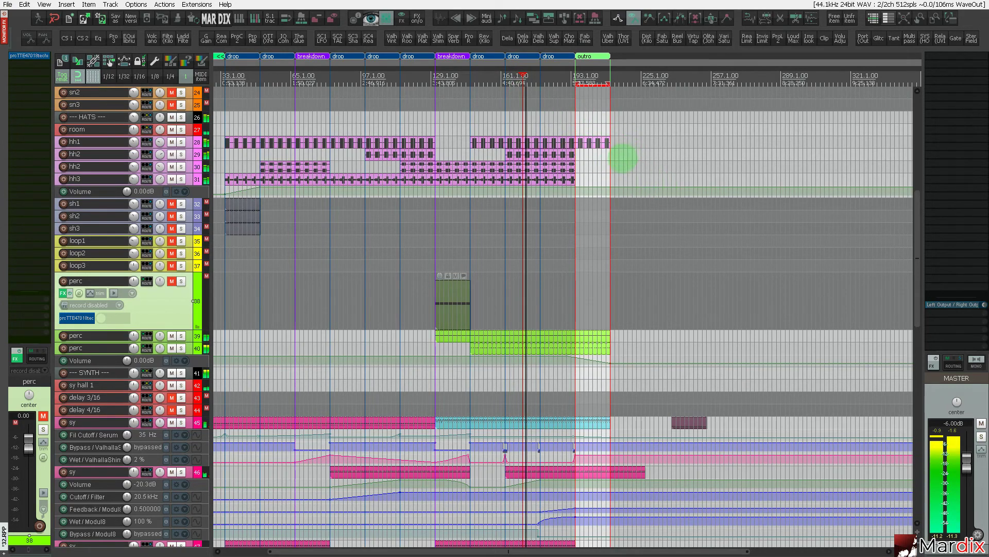
pyautogui.scroll(3, 623, 158)
pyautogui.scroll(2, 485, 118)
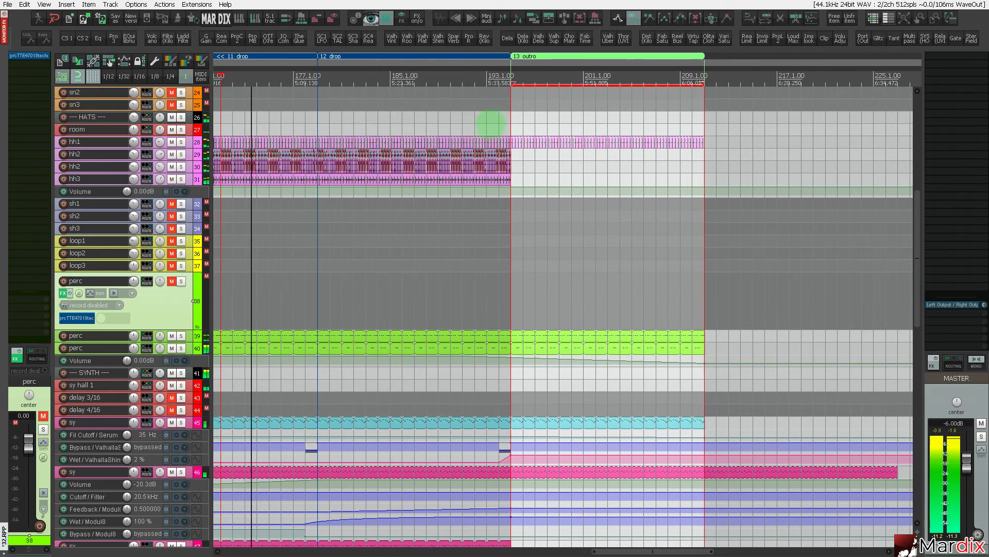
pyautogui.click(484, 114)
pyautogui.scroll(-5, 484, 114)
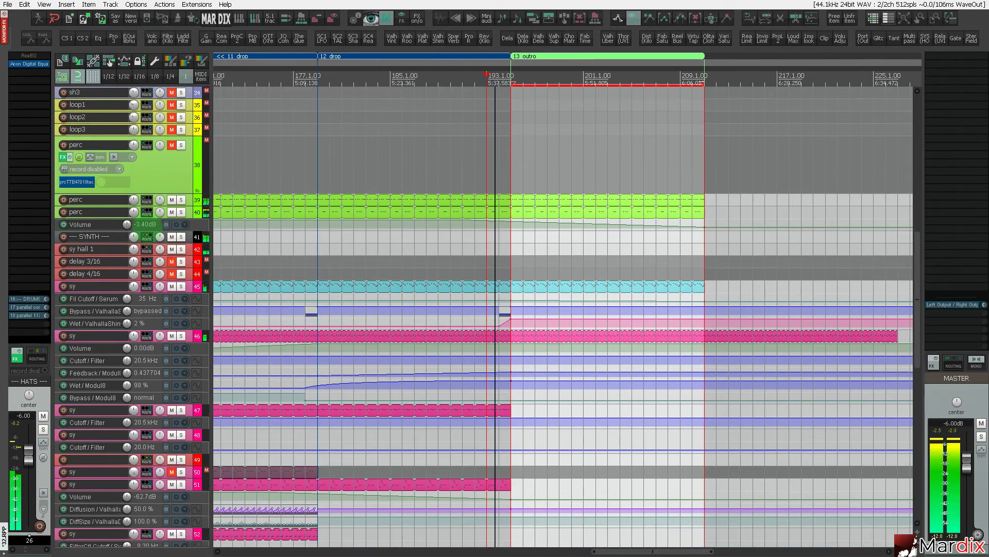
pyautogui.scroll(-3, 484, 114)
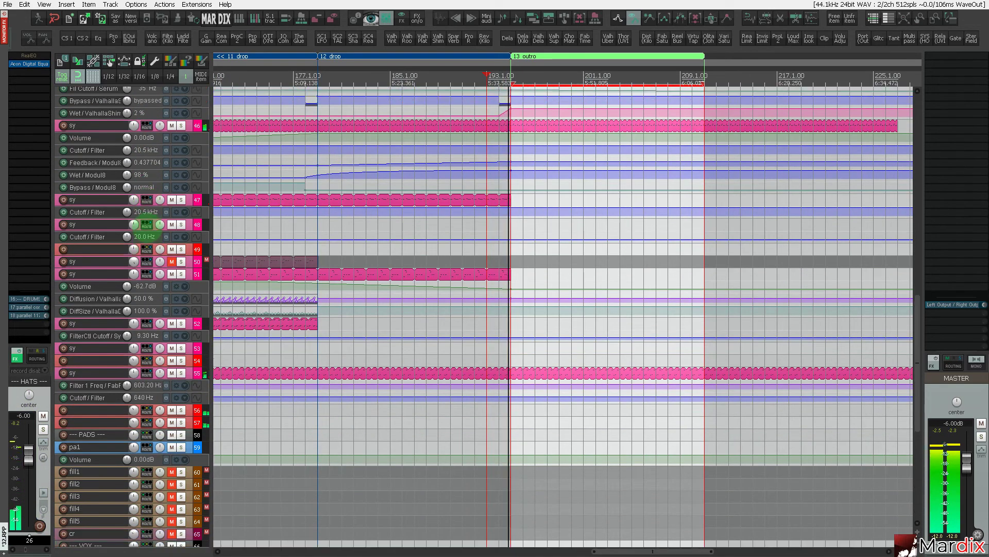
# Solo synth track 46 briefly in the outro to hear its part alone, and clear the solo.
pyautogui.scroll(3, 147, 225)
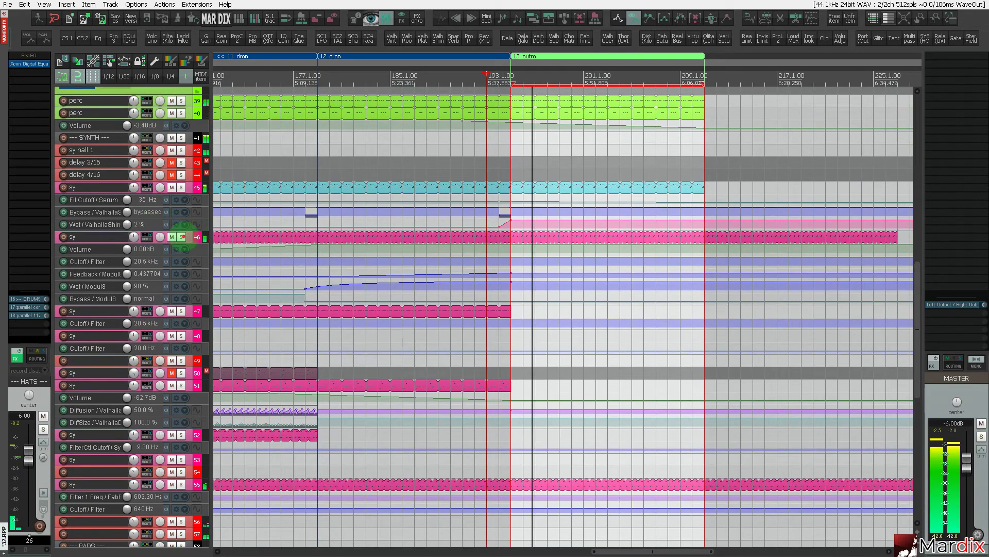
pyautogui.click(181, 237)
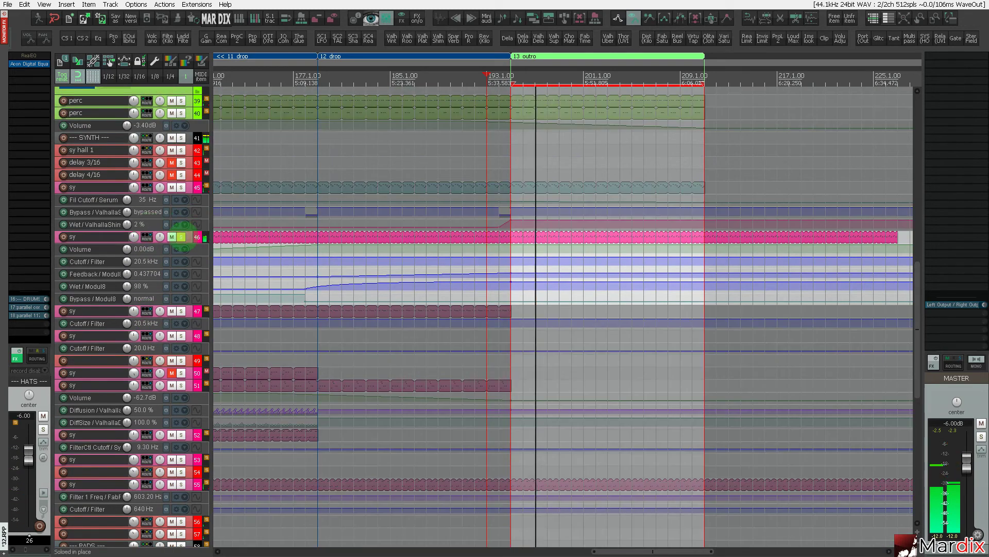
pyautogui.click(181, 236)
# Trim the synth MIDI item on track 46 so that it stops at the outro's end.
pyautogui.scroll(-1, 183, 233)
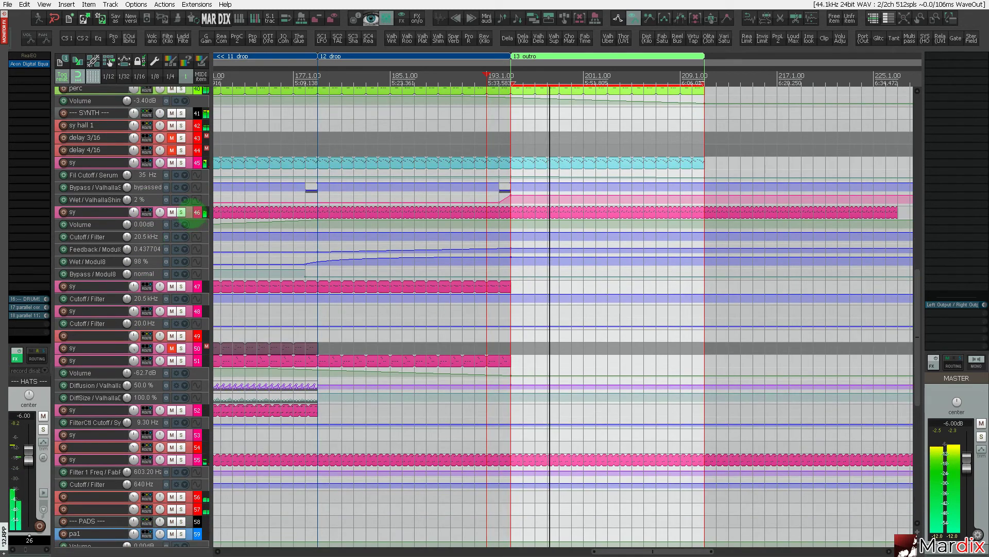
pyautogui.click(192, 212)
pyautogui.press('`')
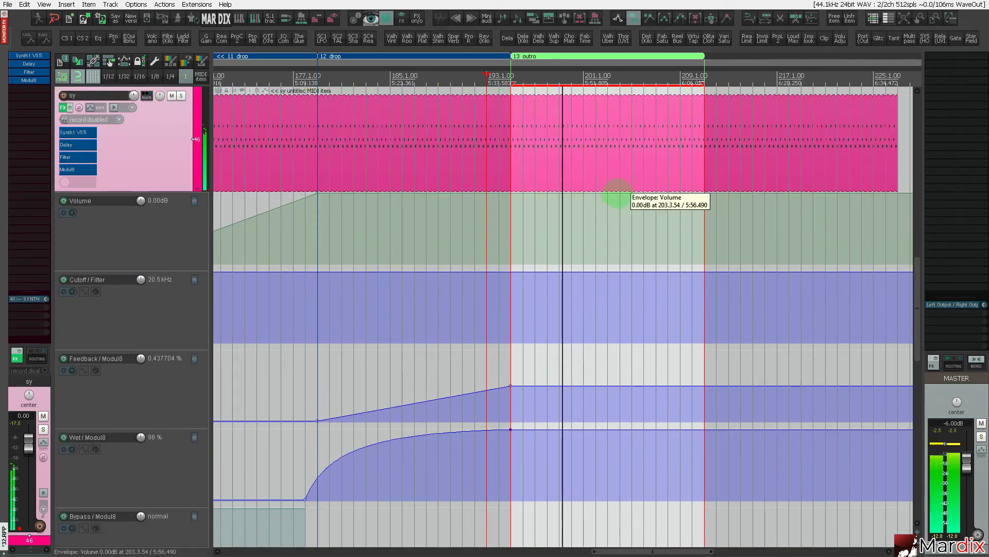
pyautogui.moveTo(894, 139); pyautogui.dragTo(705, 139)
# Add track 46 Volume points at the outro's start and end, fading from 0.00 dB to silence across the region.
pyautogui.scroll(2, 558, 203)
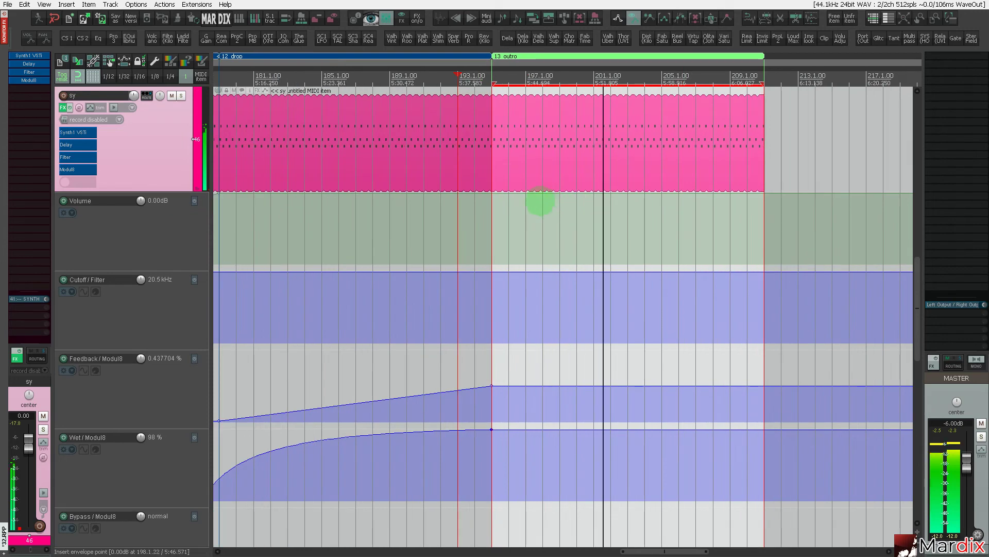
pyautogui.click(541, 195)
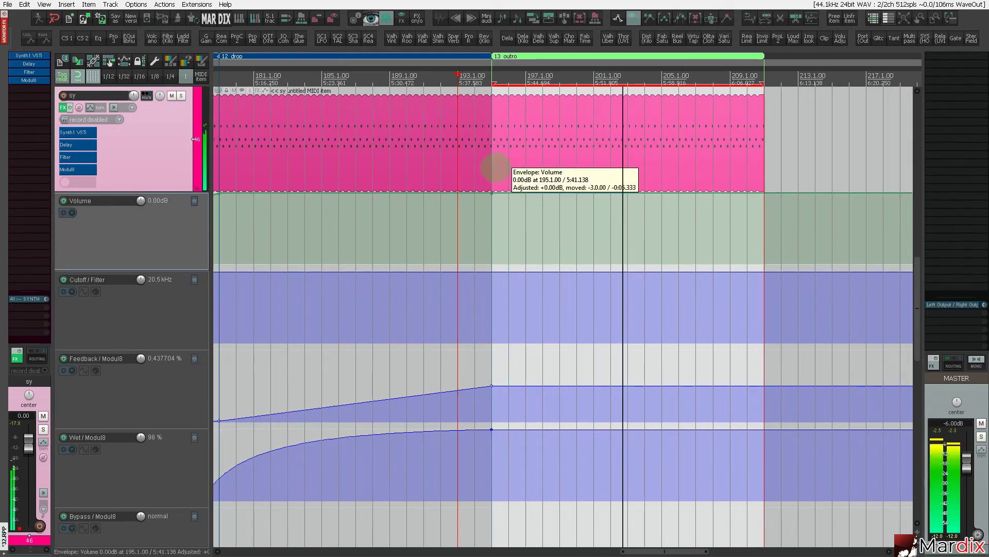
pyautogui.moveTo(766, 251)
pyautogui.mouseDown()
pyautogui.moveTo(763, 283)
pyautogui.moveTo(764, 263)
pyautogui.mouseUp()
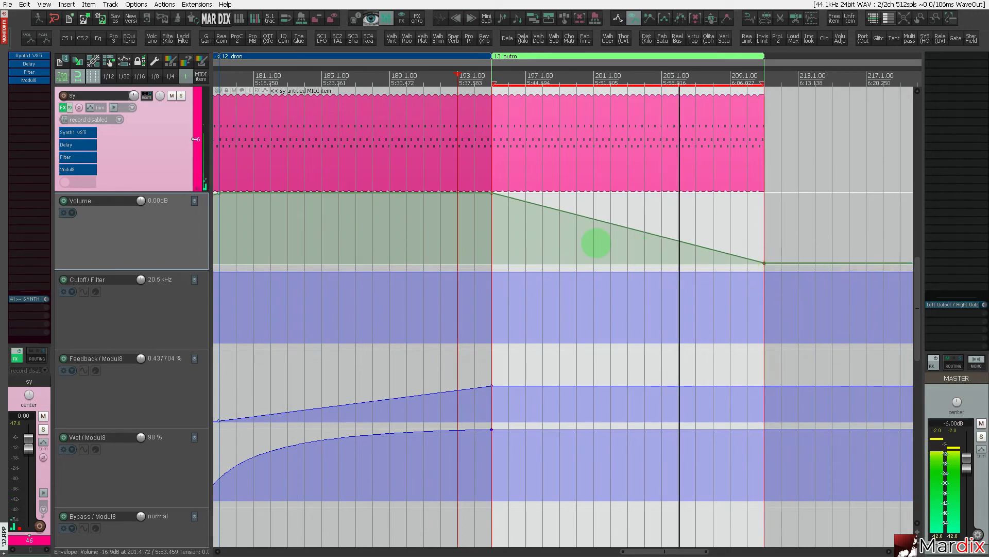
# Copy the perc item on track 39 into the early arrangement, aligned to the start of intro 1, and play it from there.
pyautogui.scroll(-6, 592, 239)
pyautogui.scroll(2, 137, 255)
pyautogui.scroll(5, 137, 256)
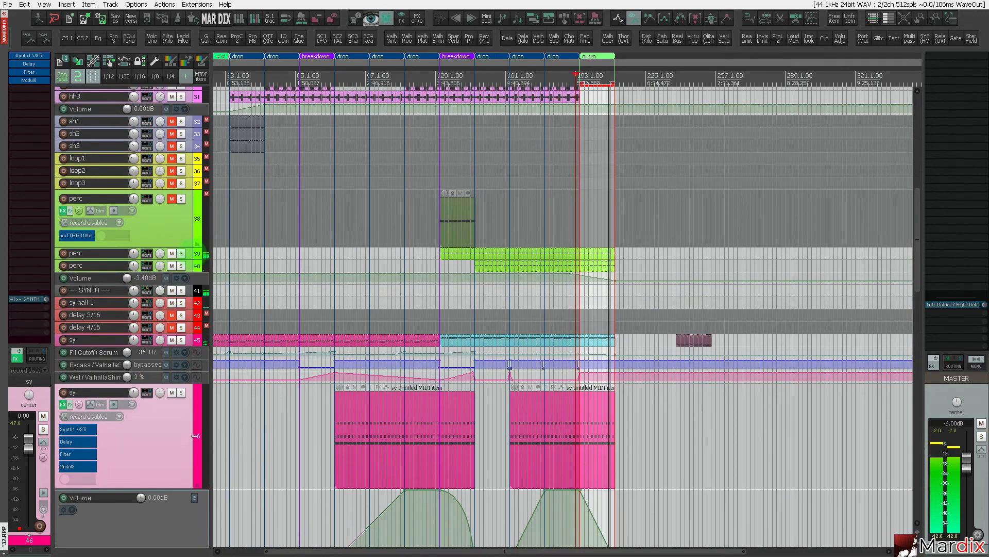
pyautogui.click(231, 255)
pyautogui.moveTo(469, 270); pyautogui.dragTo(267, 273)
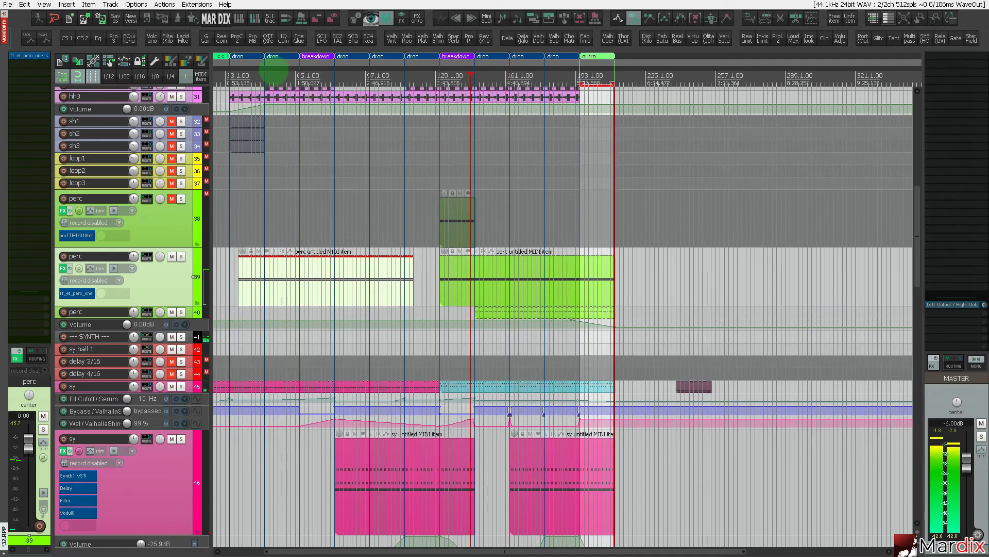
pyautogui.moveTo(323, 72); pyautogui.dragTo(381, 87)
pyautogui.moveTo(314, 254); pyautogui.dragTo(208, 263)
pyautogui.scroll(12, 208, 264)
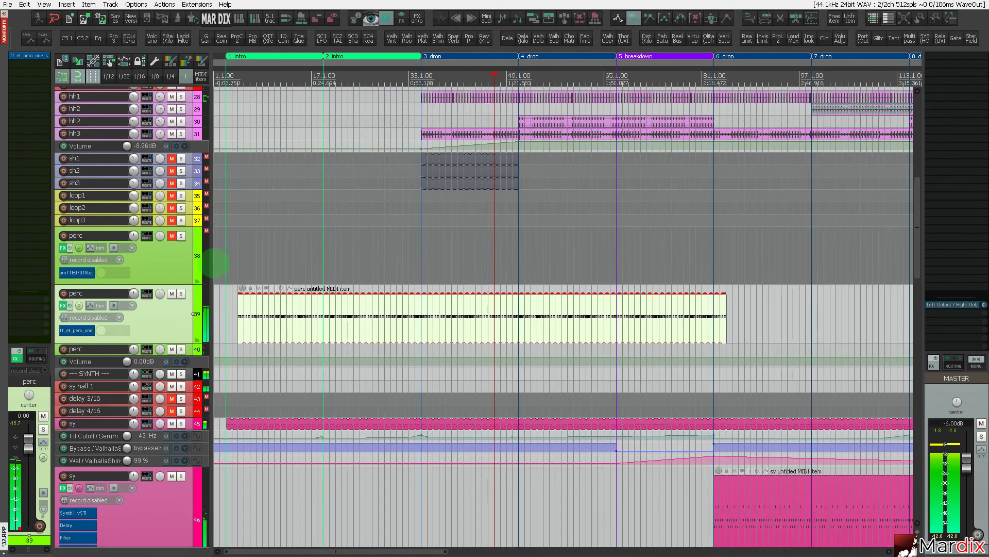
pyautogui.moveTo(366, 317); pyautogui.dragTo(274, 309)
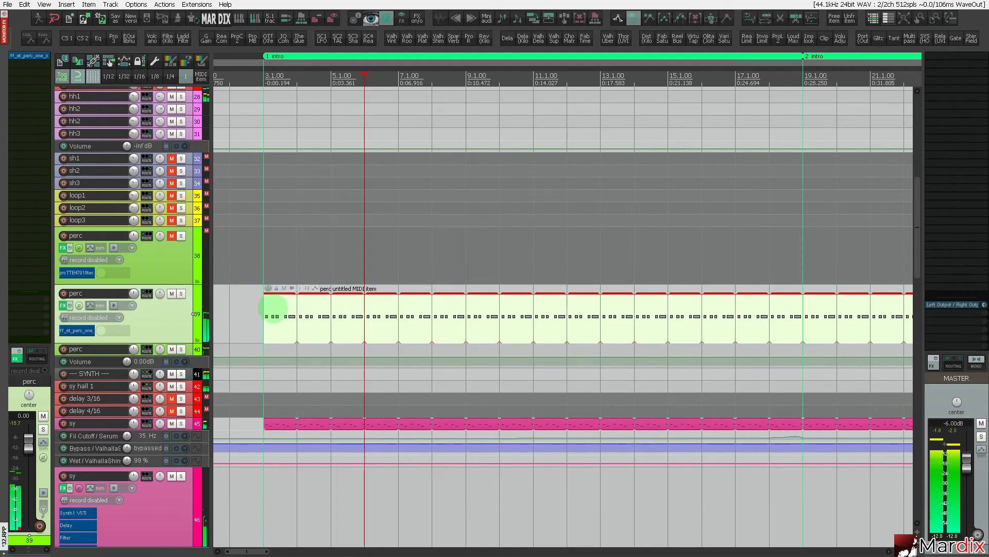
pyautogui.click(259, 311)
# Move the copied perc item on track 39 from intro 1 to the start of drop 3.
pyautogui.scroll(-6, 256, 311)
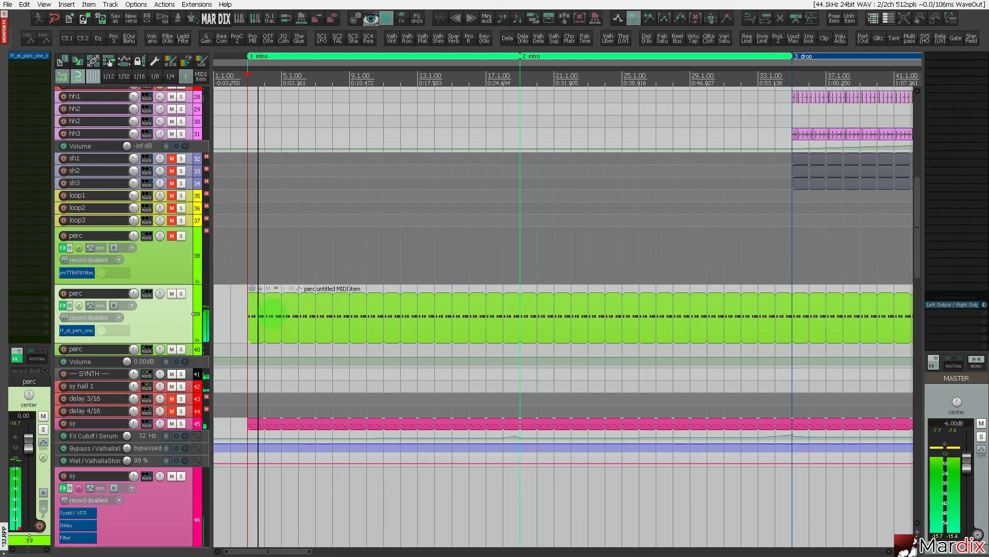
pyautogui.click(278, 315)
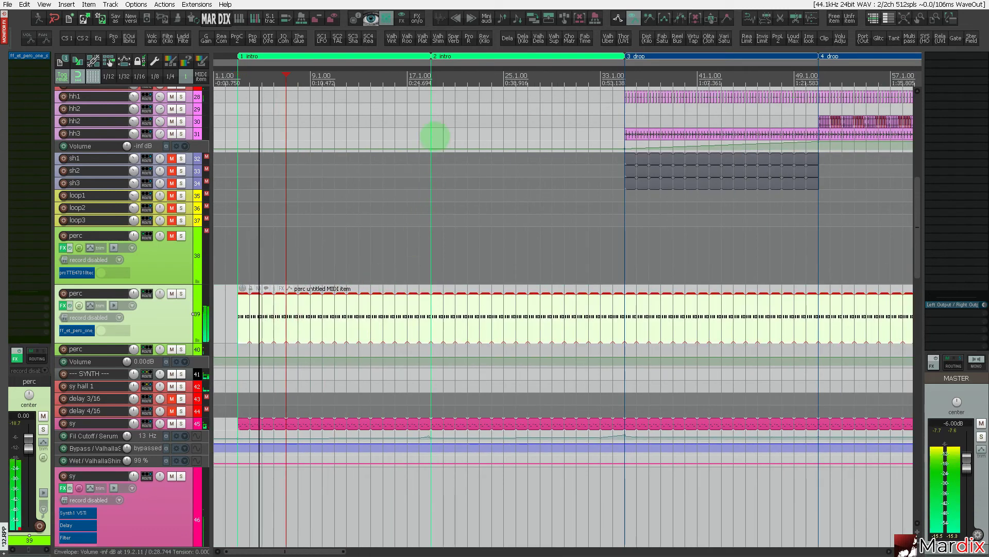
pyautogui.click(432, 135)
pyautogui.click(382, 307)
pyautogui.moveTo(311, 314); pyautogui.dragTo(700, 315)
pyautogui.click(613, 296)
# Play the relocated perc part around drop 3 and check its span against the whole arrangement.
pyautogui.scroll(-5, 609, 298)
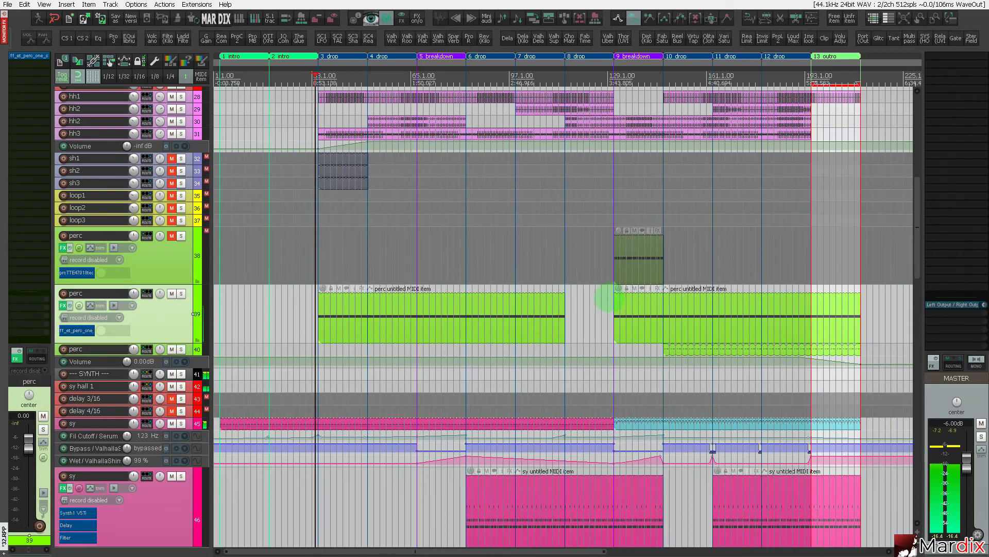
pyautogui.scroll(3, 361, 309)
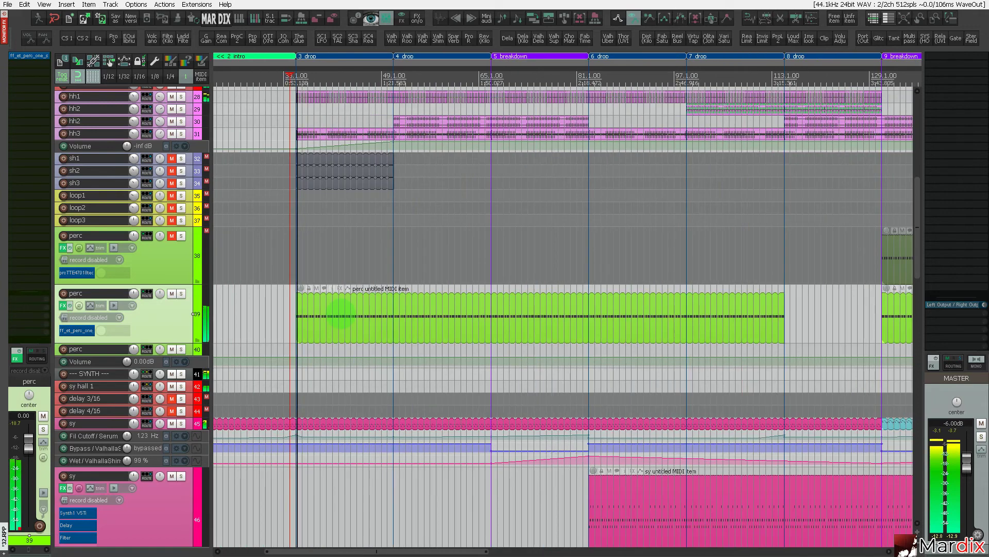
pyautogui.click(339, 313)
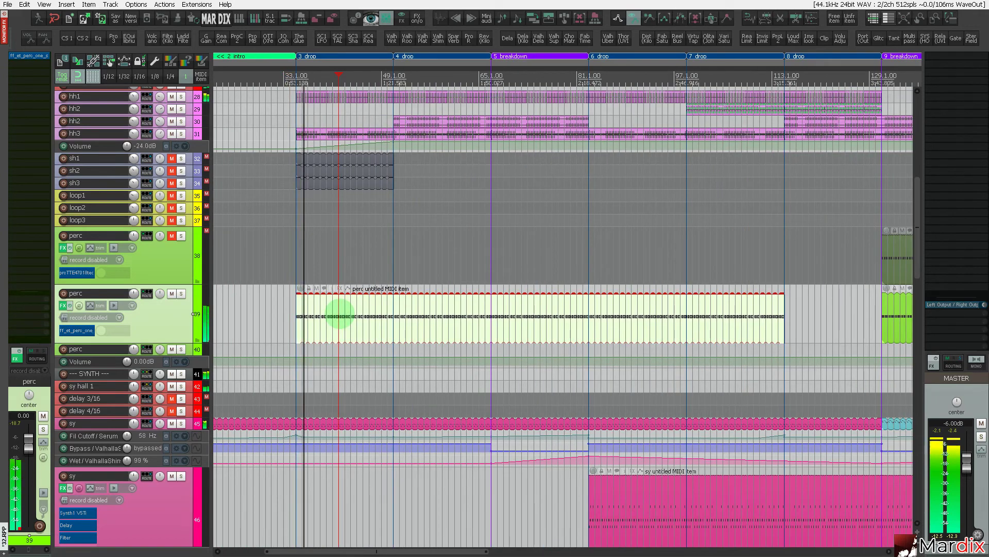
pyautogui.scroll(-2, 338, 313)
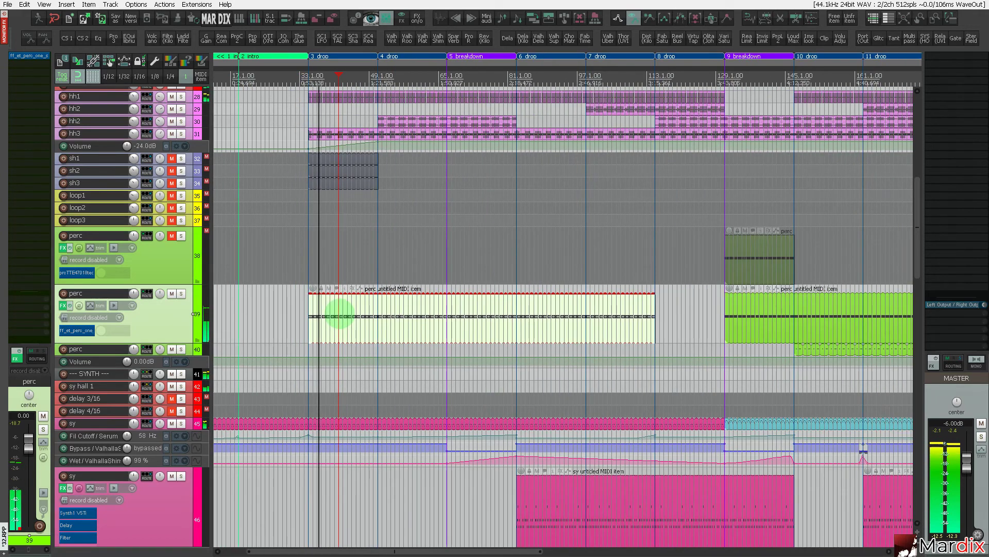
pyautogui.scroll(-2, 339, 313)
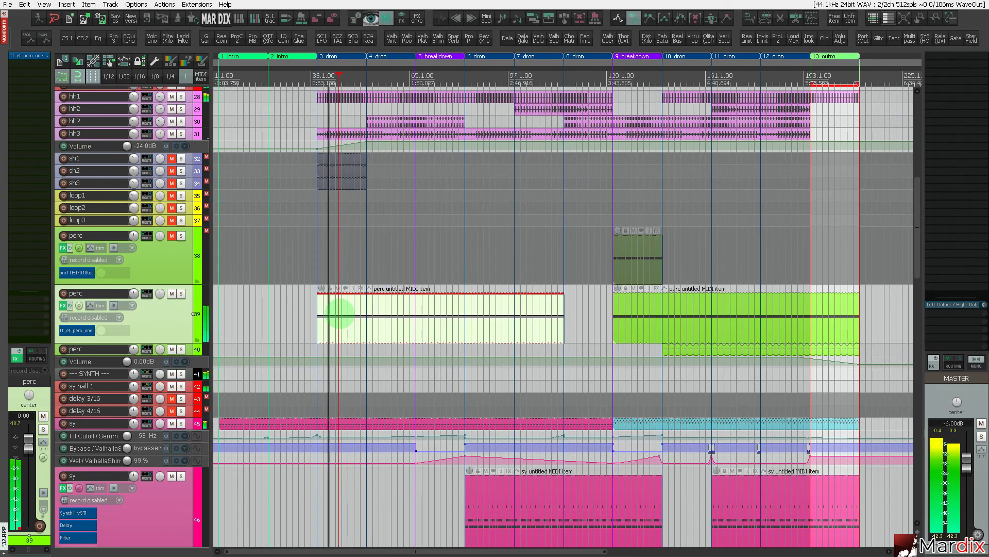
pyautogui.scroll(3, 332, 315)
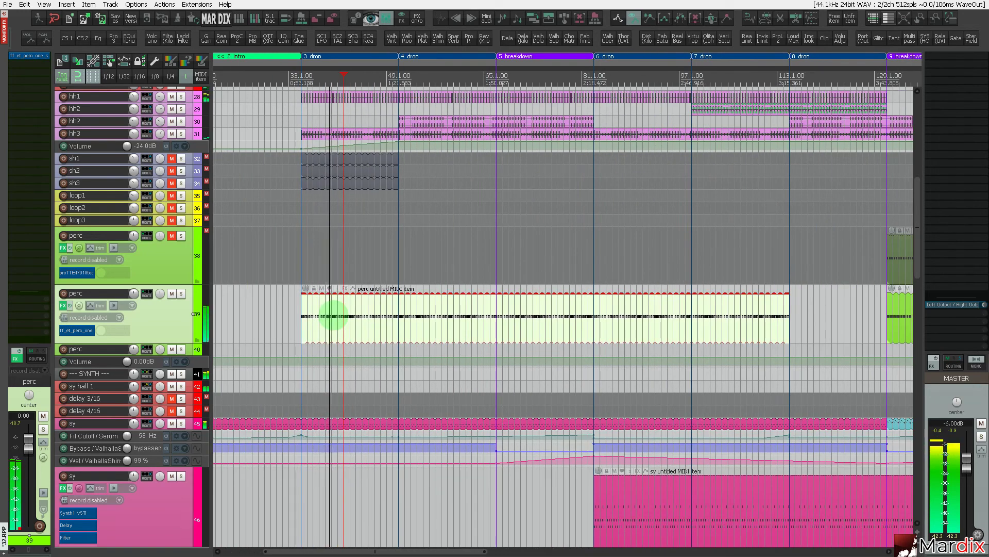
pyautogui.scroll(2, 332, 315)
# Unmute the sh1, sh2 and sh3 tracks for a quick listen, and delete all three tracks.
pyautogui.click(171, 160)
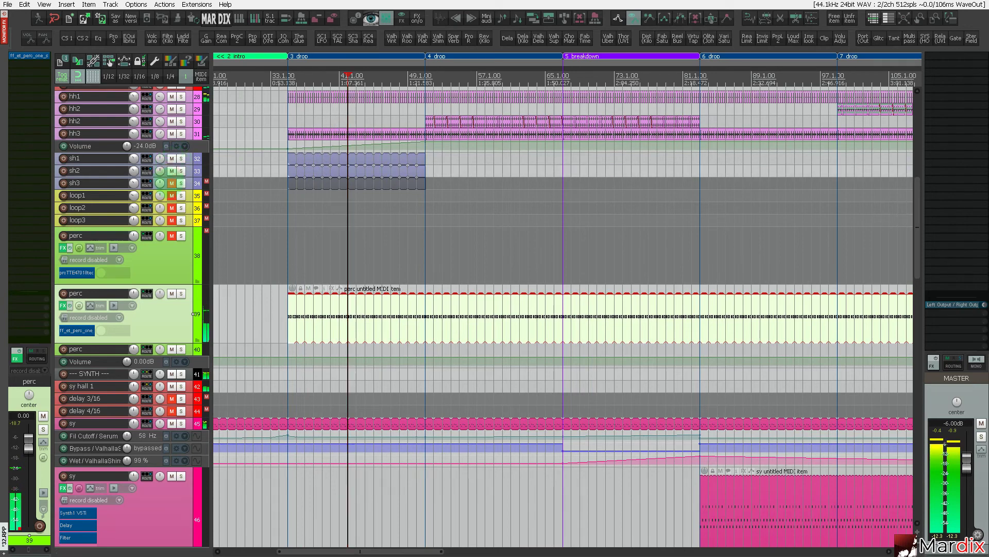
pyautogui.click(193, 158)
pyautogui.press('Delete')
pyautogui.press('Return')
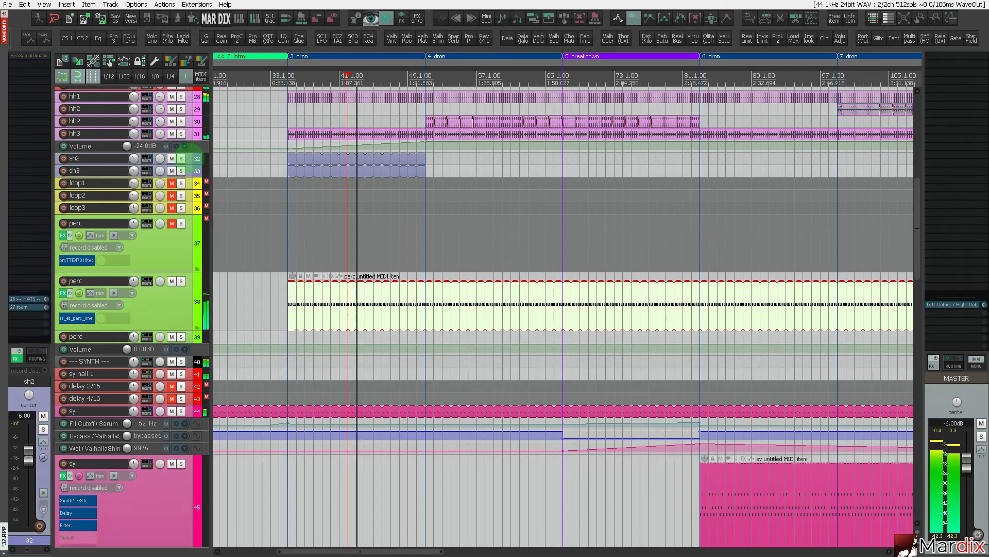
pyautogui.click(195, 158)
pyautogui.press('Delete')
pyautogui.press('Return')
pyautogui.click(195, 158)
pyautogui.press('Delete')
pyautogui.press('Return')
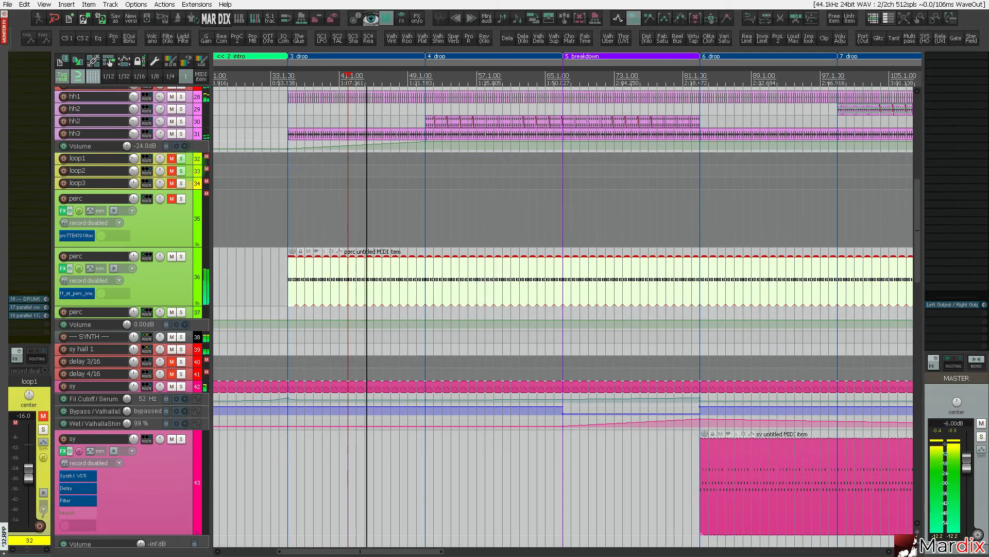
# Unmute perc track 35 and try its breakdown 9 item at the start of drop 4.
pyautogui.scroll(-2, 275, 184)
pyautogui.scroll(3, 155, 217)
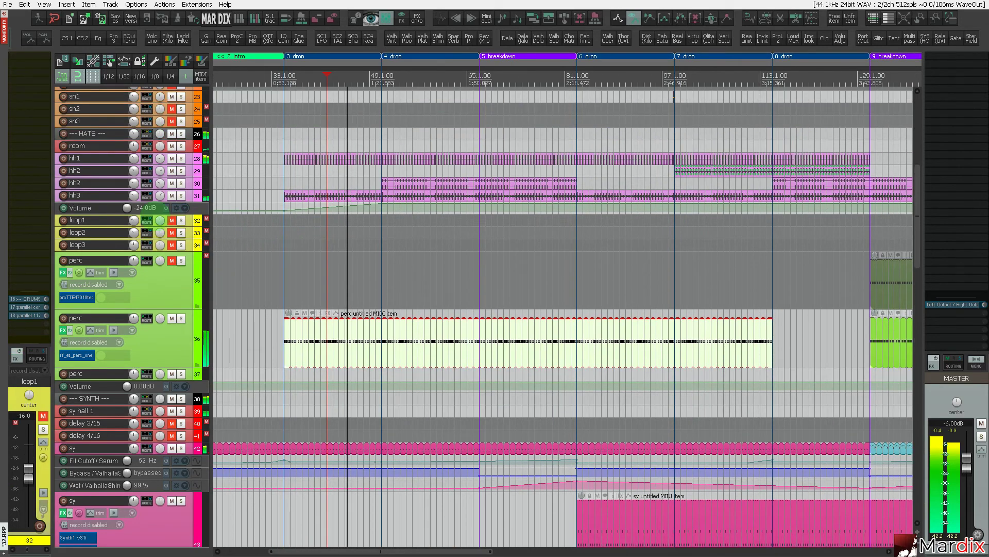
pyautogui.scroll(-2, 423, 294)
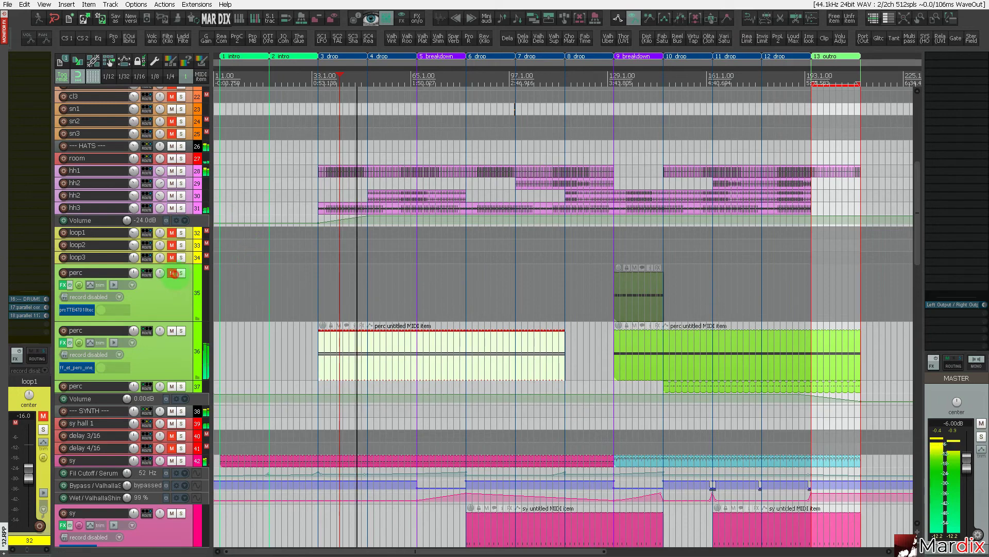
pyautogui.click(173, 273)
pyautogui.moveTo(640, 287); pyautogui.dragTo(423, 296)
pyautogui.scroll(3, 370, 300)
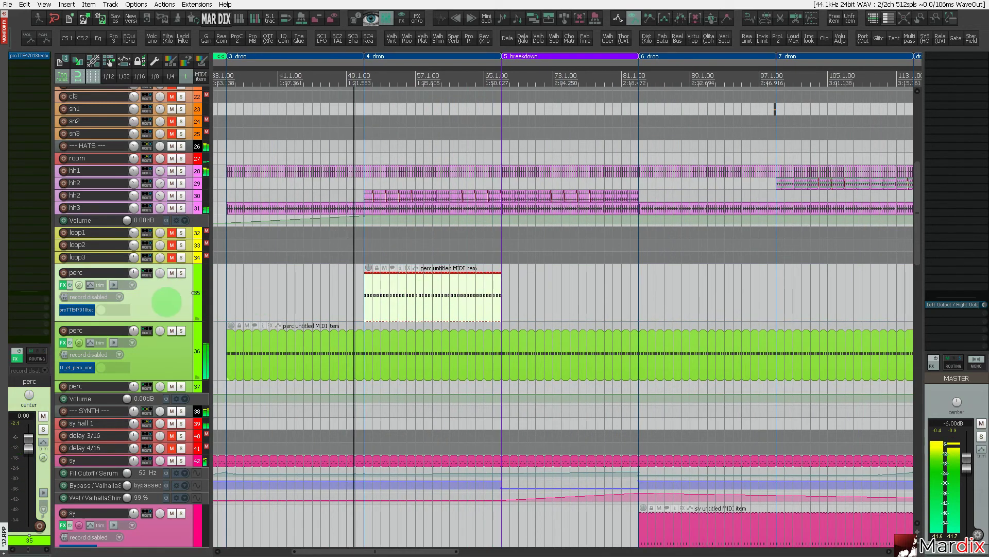
# Delete the auditioned perc track 35 from the project.
pyautogui.press('Delete')
pyautogui.press('Return')
pyautogui.scroll(-4, 260, 302)
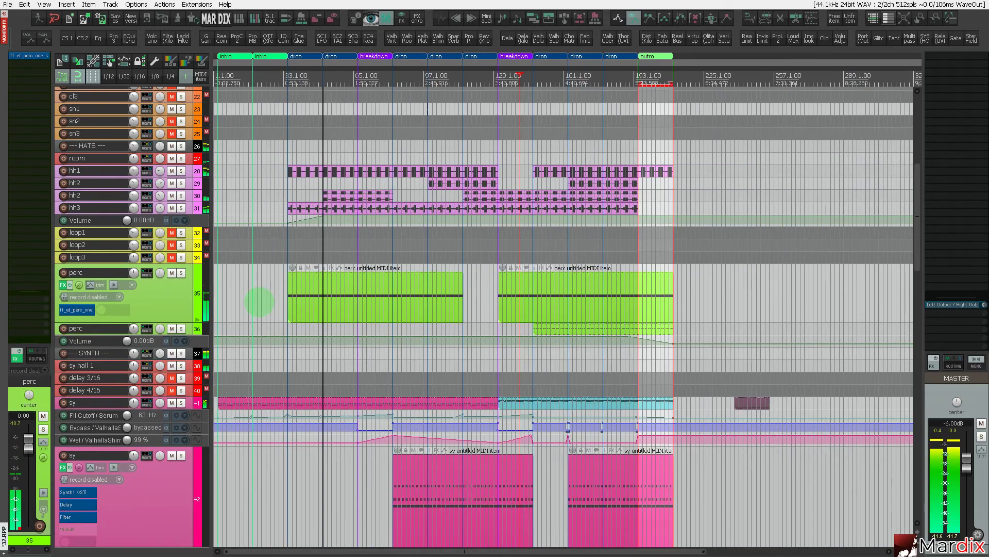
# Copy the pa1 pad item so it starts at drop 8, and play from just before that drop.
pyautogui.scroll(-1, 562, 319)
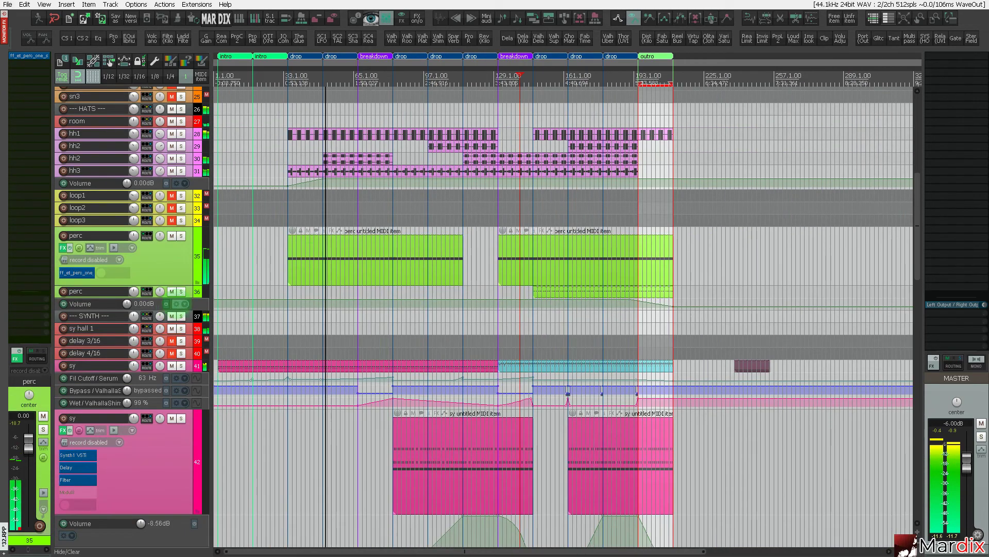
pyautogui.scroll(-6, 176, 304)
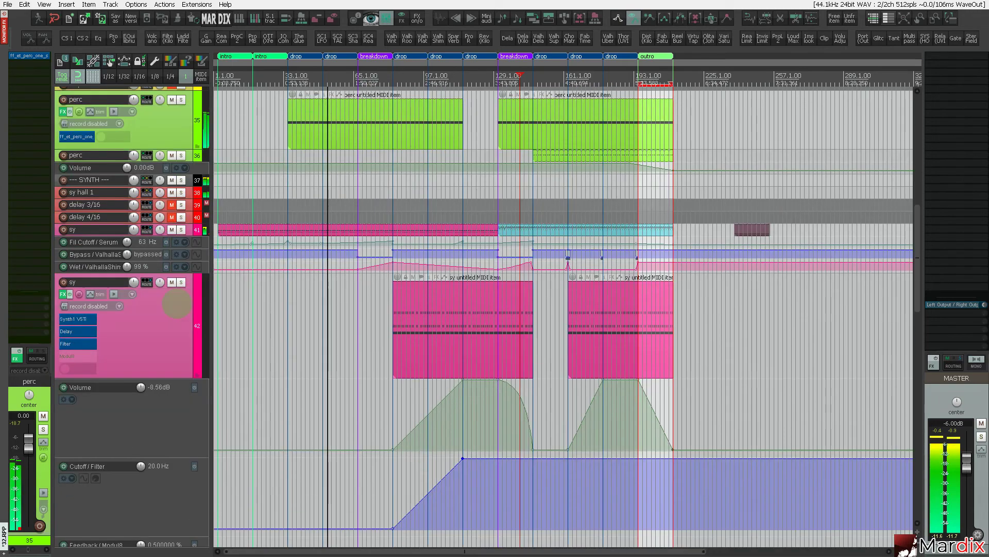
pyautogui.scroll(-15, 177, 304)
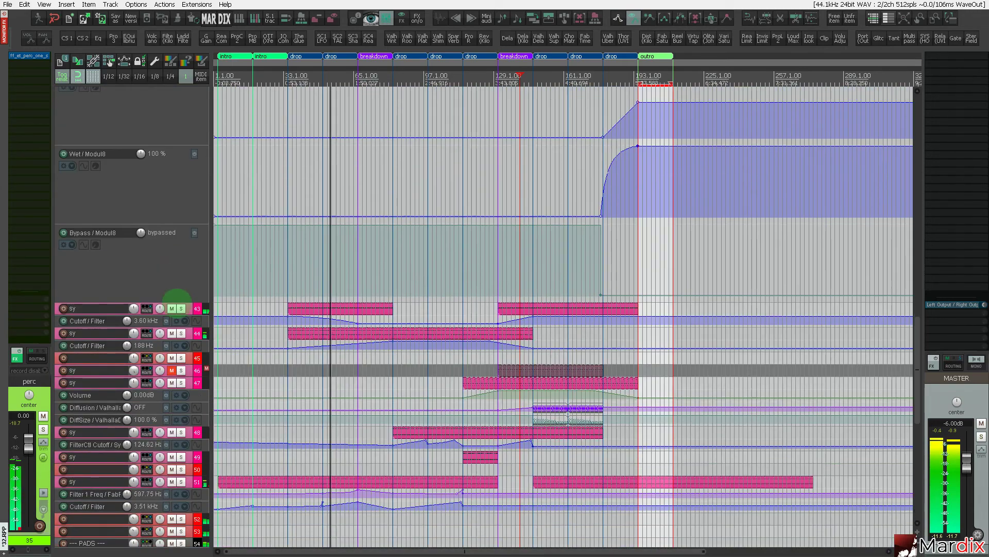
pyautogui.scroll(-6, 177, 300)
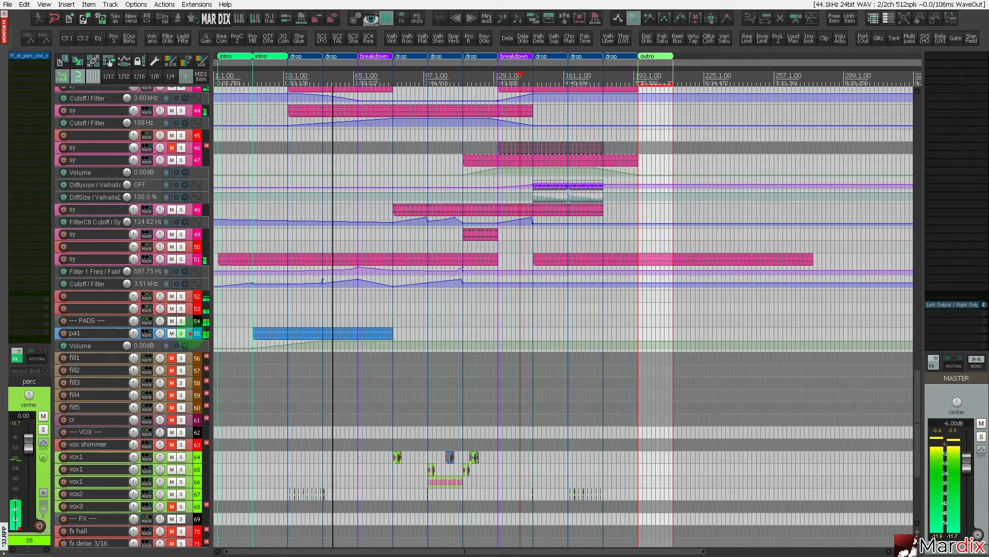
pyautogui.click(190, 333)
pyautogui.moveTo(190, 339); pyautogui.dragTo(189, 416)
pyautogui.click(302, 359)
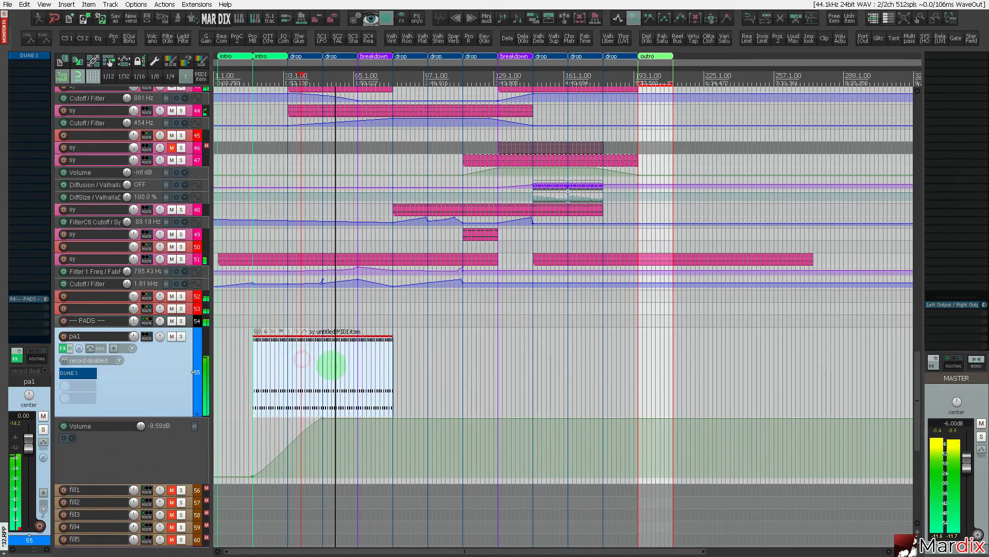
pyautogui.moveTo(312, 372); pyautogui.dragTo(402, 376)
pyautogui.scroll(4, 515, 375)
pyautogui.click(248, 372)
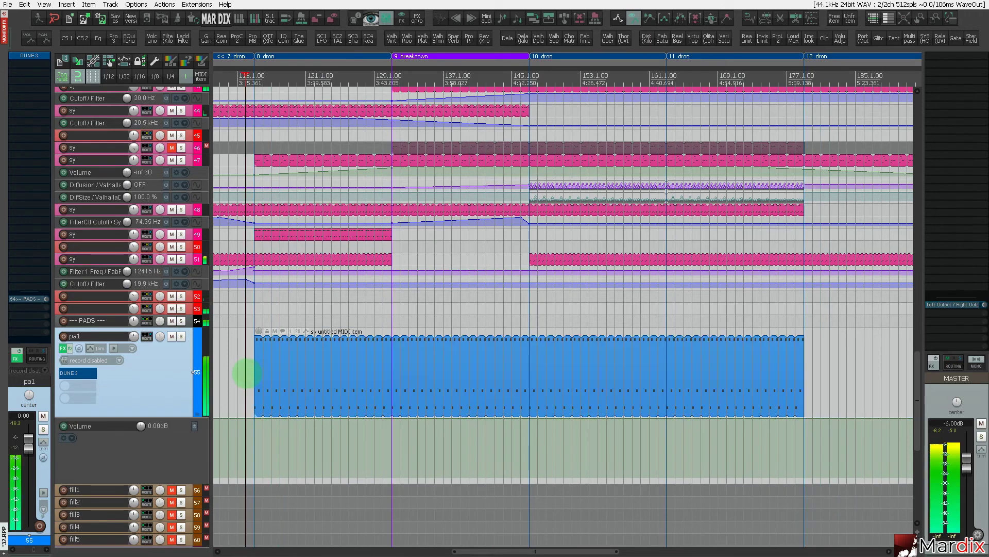
# Add pa1 Volume points that drop to -inf dB at the start of drop 8 and rise to full level at breakdown 9.
pyautogui.scroll(3, 248, 372)
pyautogui.click(244, 418)
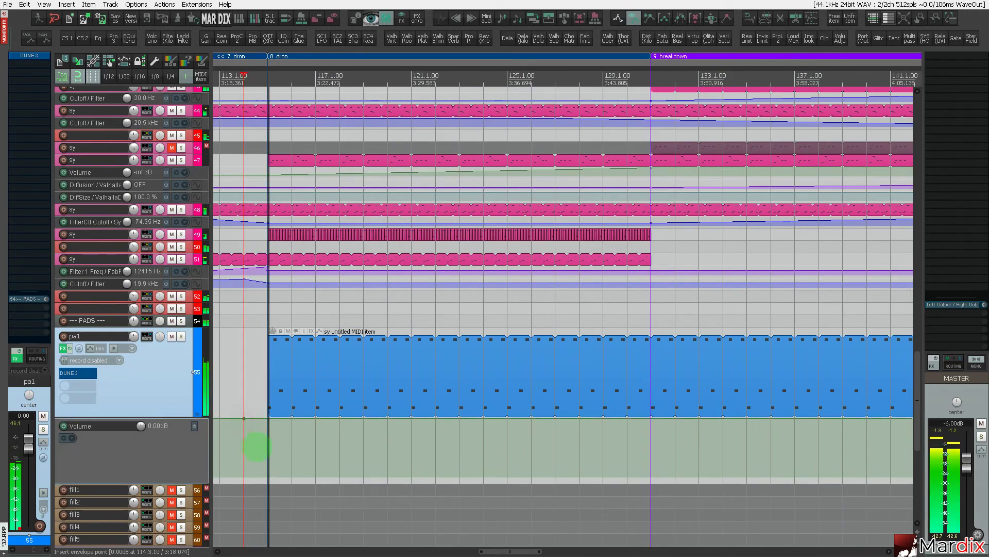
pyautogui.click(267, 466)
pyautogui.click(650, 434)
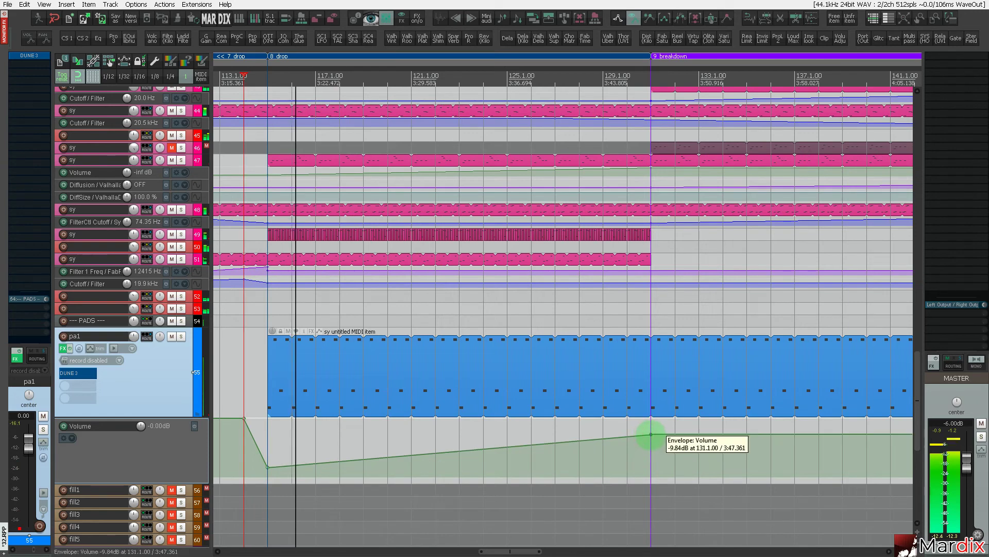
pyautogui.moveTo(267, 466)
pyautogui.mouseDown()
pyautogui.moveTo(268, 492)
pyautogui.moveTo(267, 475)
pyautogui.mouseUp()
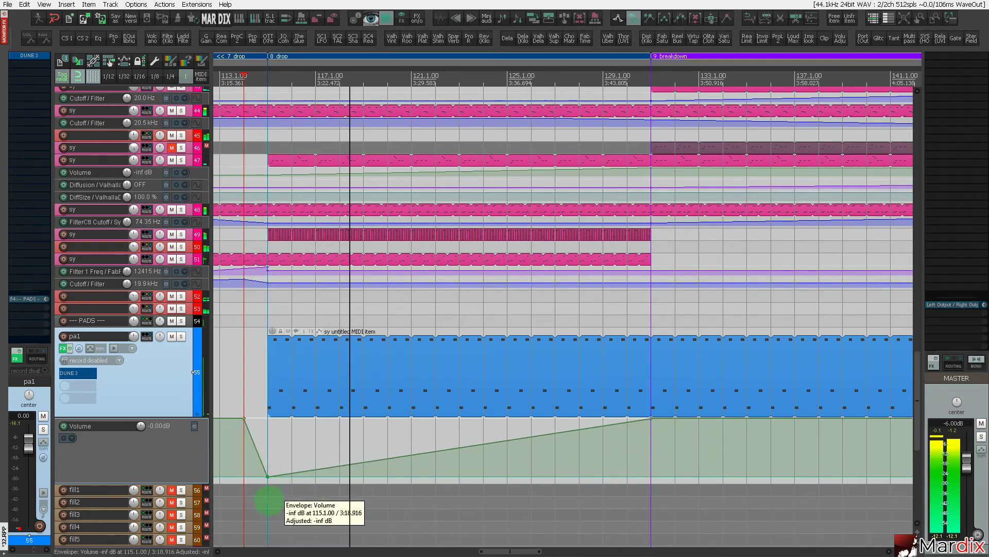
# Play the arrangement from just before drop 10 to hear how the pa1 pad leads into it.
pyautogui.scroll(-4, 270, 450)
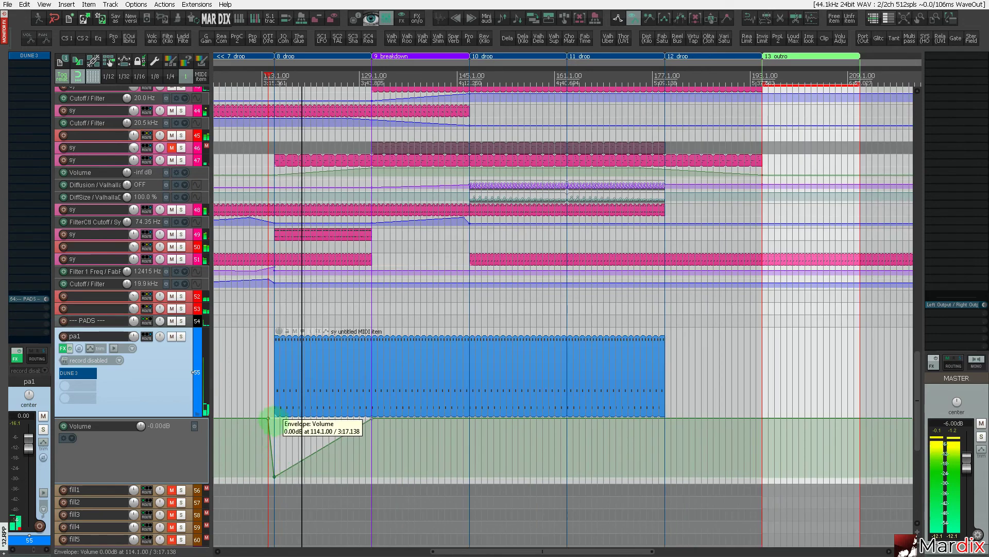
pyautogui.scroll(3, 366, 423)
pyautogui.scroll(-2, 487, 442)
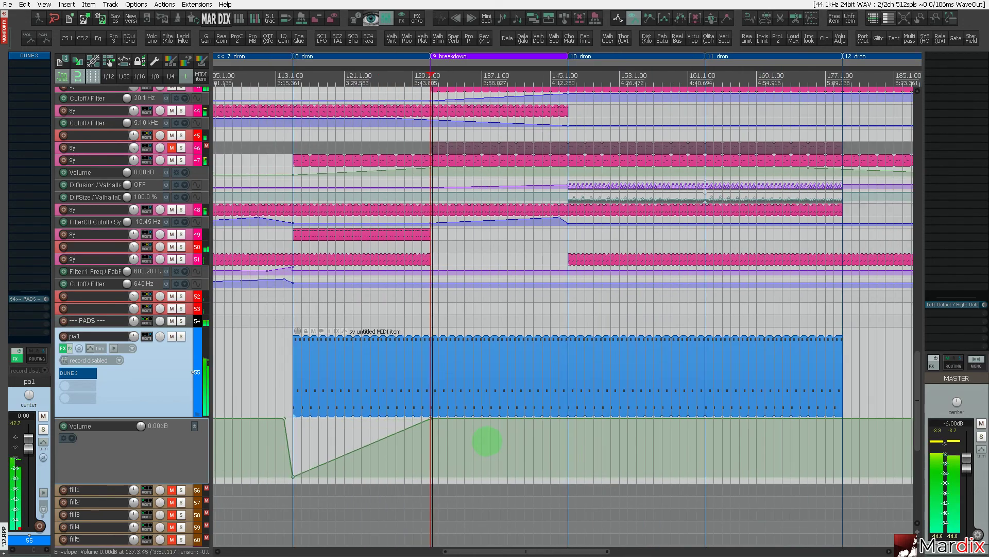
pyautogui.scroll(3, 497, 439)
pyautogui.click(622, 320)
pyautogui.scroll(-3, 619, 376)
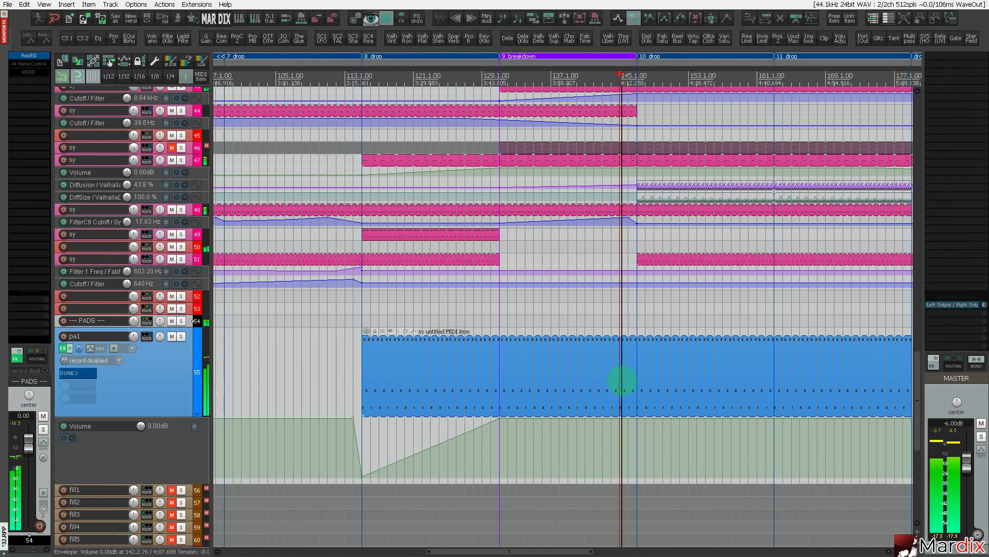
# Extend the pa1 pad item to the end of the outro.
pyautogui.hscroll(6, 532, 61)
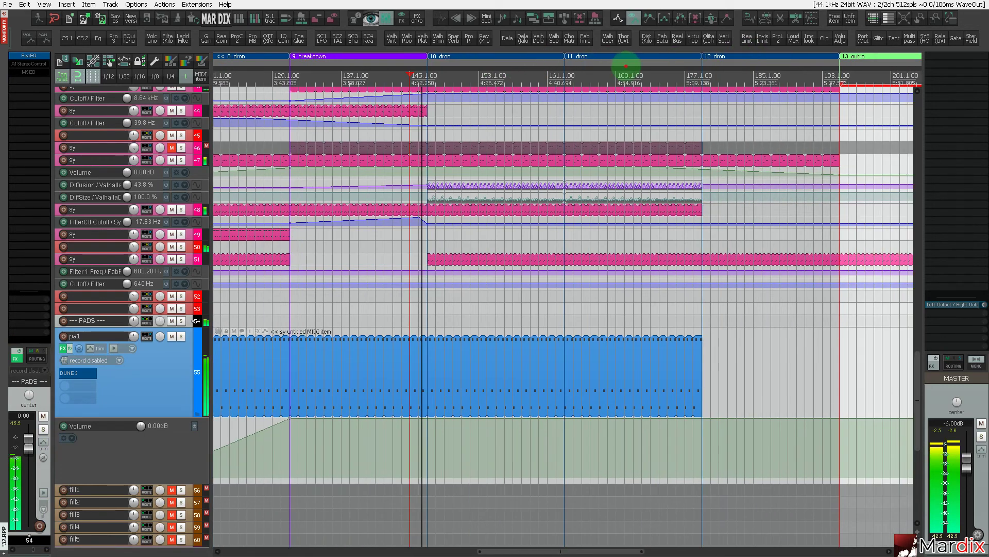
pyautogui.click(595, 352)
pyautogui.moveTo(611, 358); pyautogui.dragTo(878, 372)
pyautogui.scroll(-2, 876, 370)
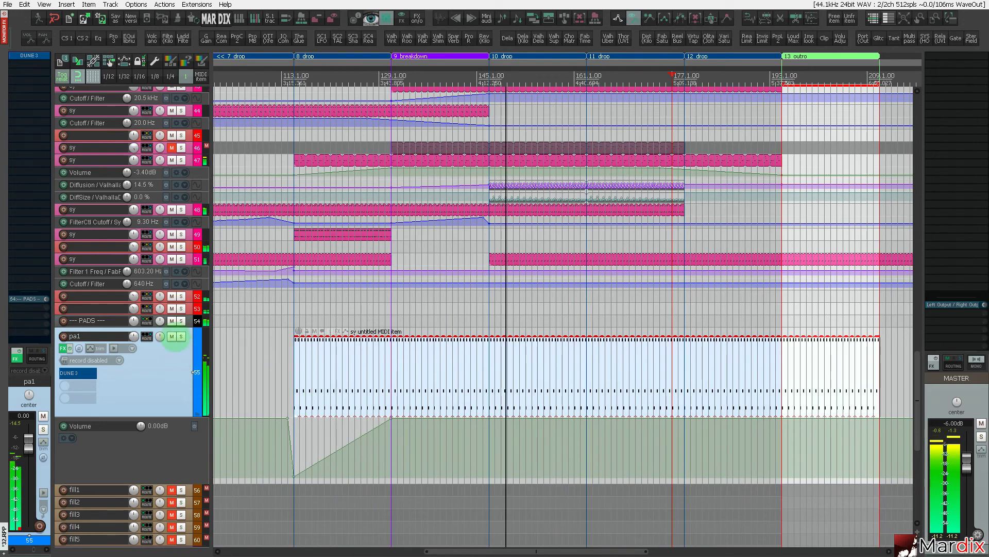
# Briefly mute and unmute pa1, sy track 48 and sy track 47 in turn to compare their contributions during playback.
pyautogui.click(172, 336)
pyautogui.click(172, 336)
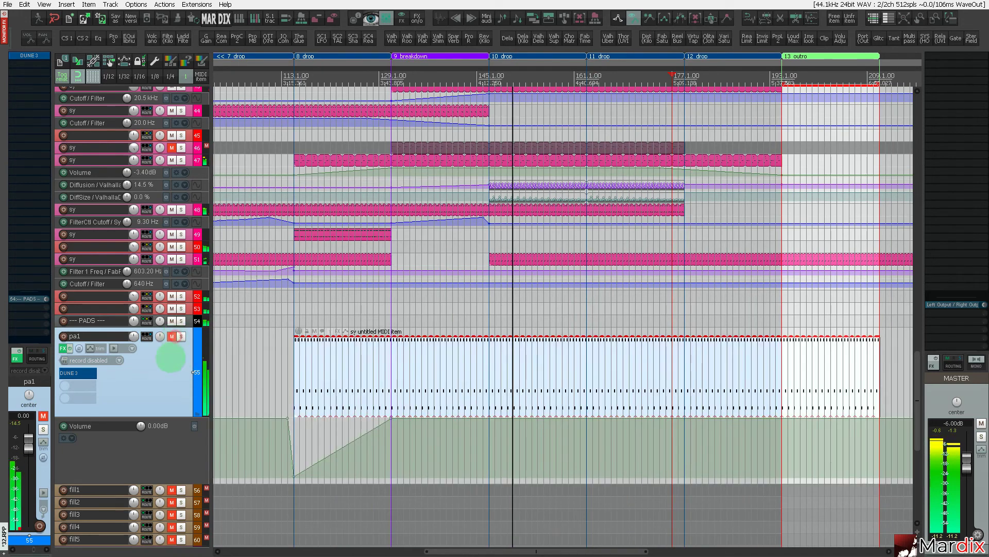
pyautogui.scroll(3, 170, 361)
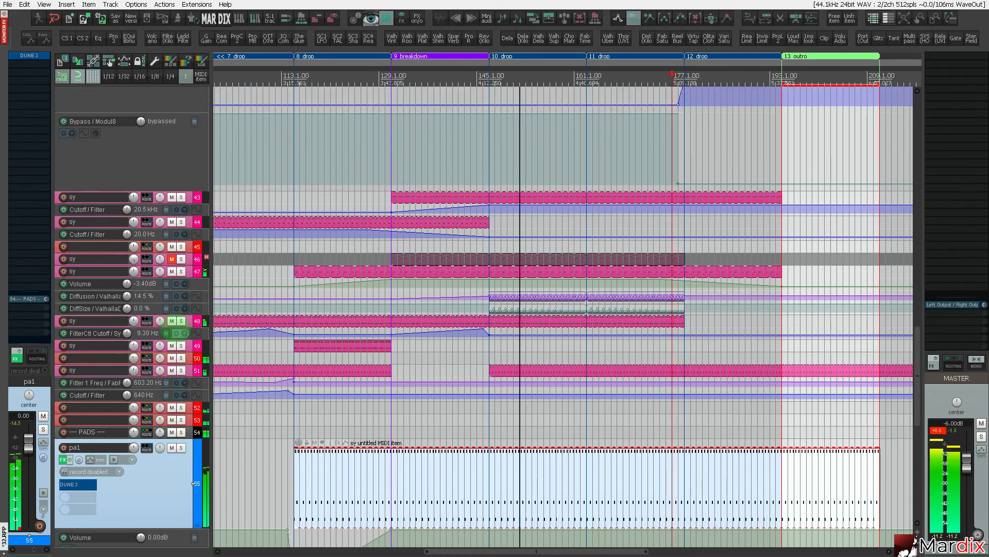
pyautogui.click(172, 320)
pyautogui.click(172, 321)
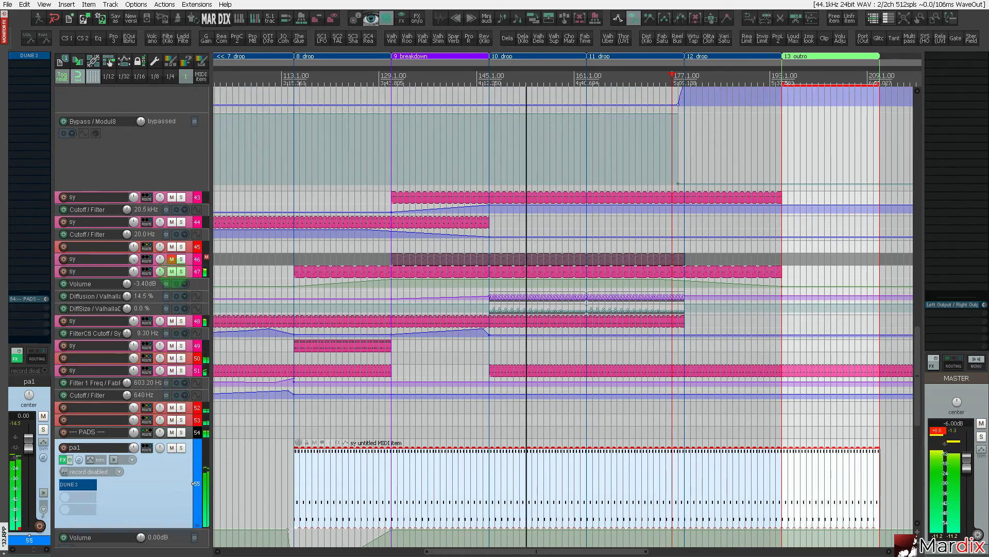
pyautogui.click(173, 272)
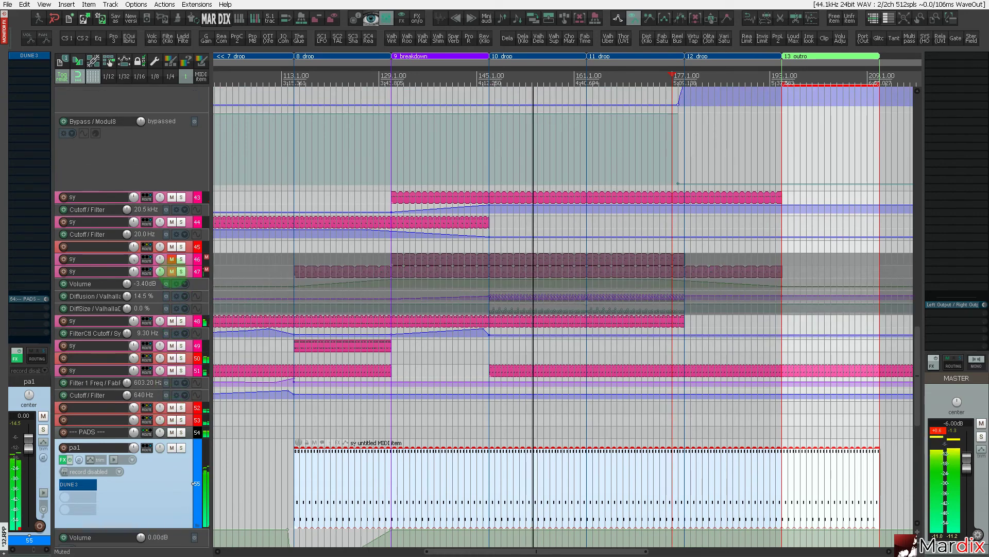
pyautogui.click(172, 271)
pyautogui.scroll(-1, 168, 361)
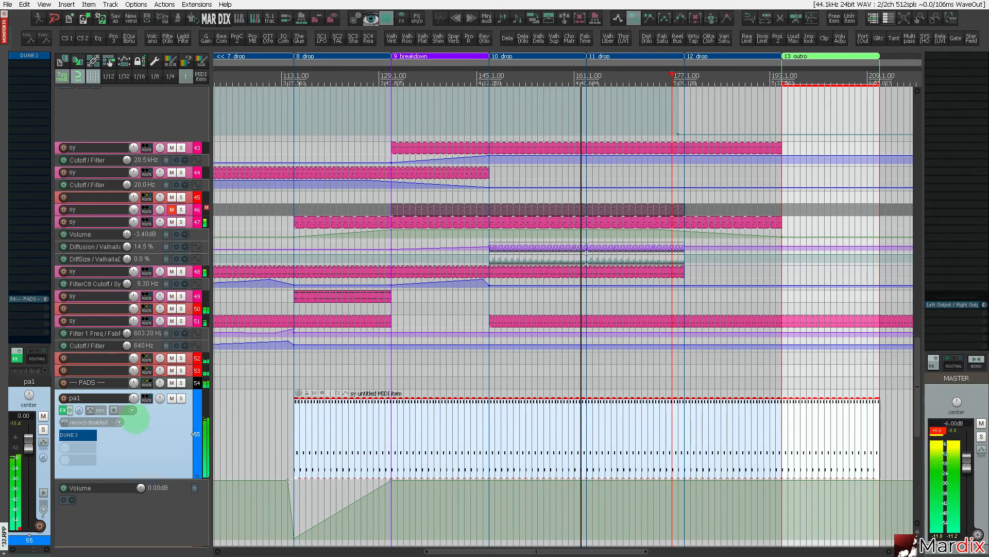
pyautogui.click(173, 398)
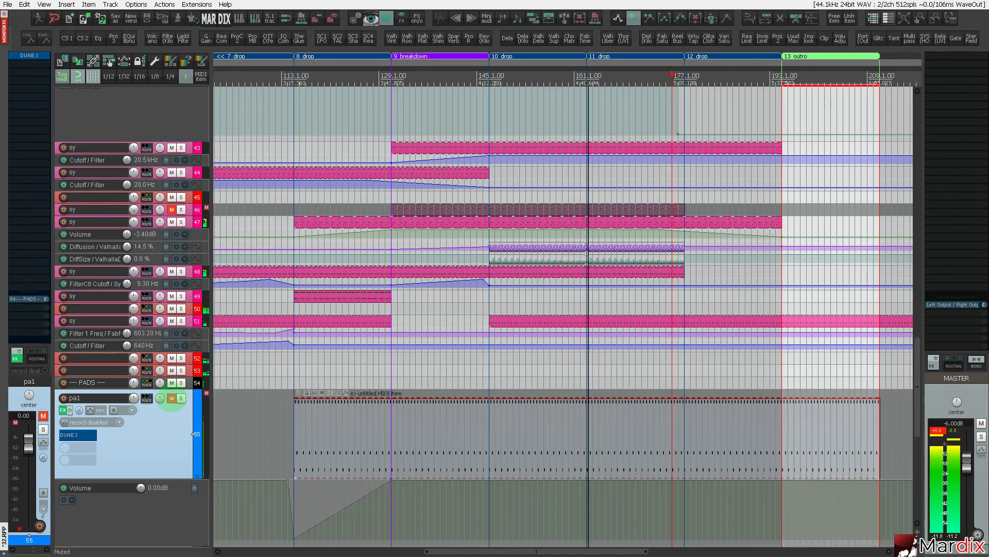
pyautogui.click(172, 398)
# Add pa1 Volume points that hold full level until bar 143 and fall steeply to the start of drop 10.
pyautogui.scroll(2, 490, 515)
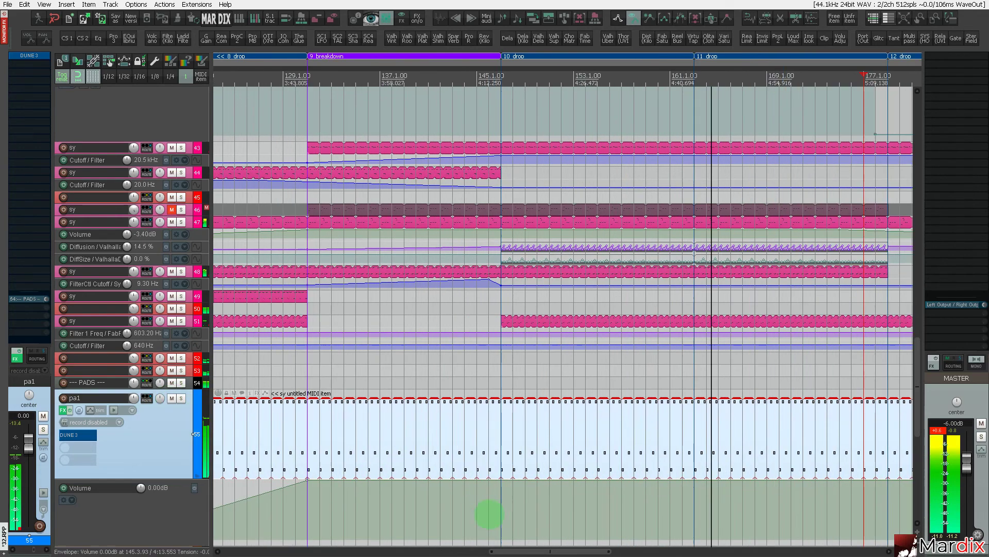
pyautogui.click(511, 479)
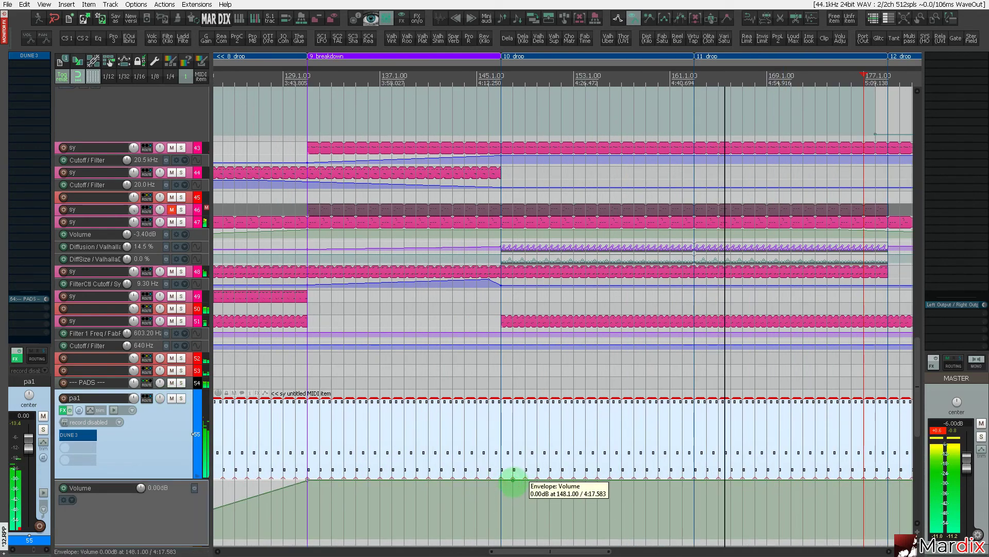
pyautogui.moveTo(513, 481); pyautogui.dragTo(448, 435)
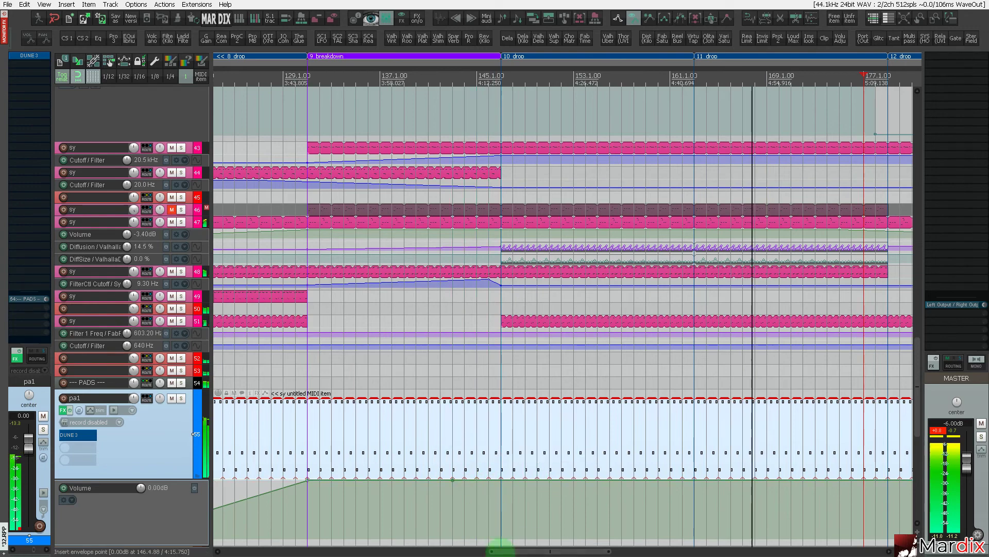
pyautogui.click(504, 533)
pyautogui.scroll(-3, 216, 493)
pyautogui.scroll(3, 238, 471)
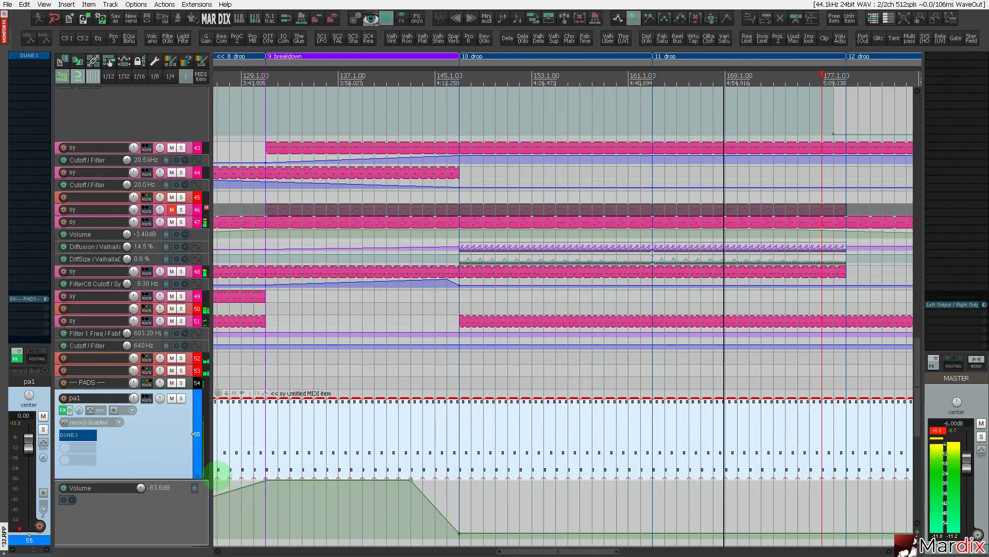
# Lower the pa1 Volume point at the start of drop 10 to -inf dB and curve the fade leading into it.
pyautogui.scroll(-2, 178, 474)
pyautogui.scroll(3, 390, 487)
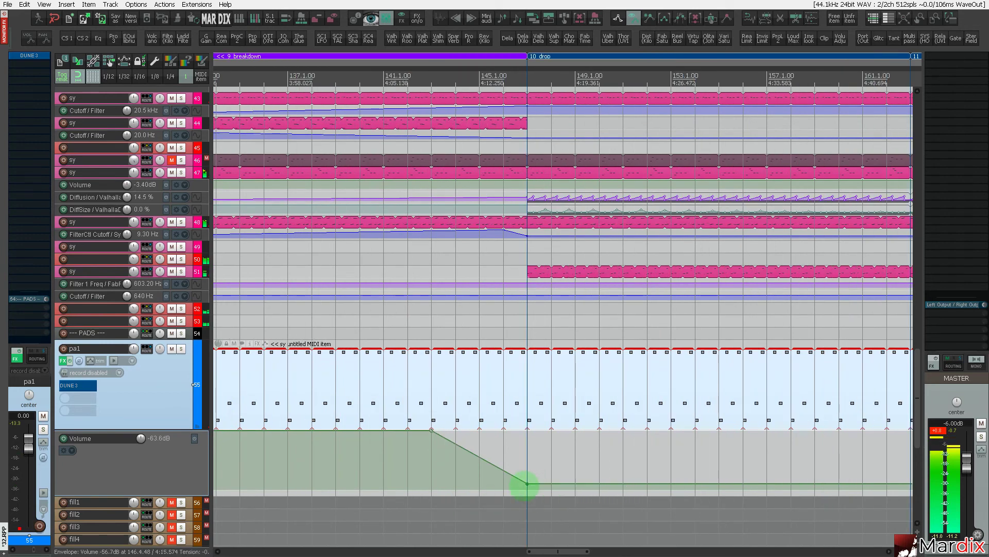
pyautogui.moveTo(526, 483); pyautogui.dragTo(527, 490)
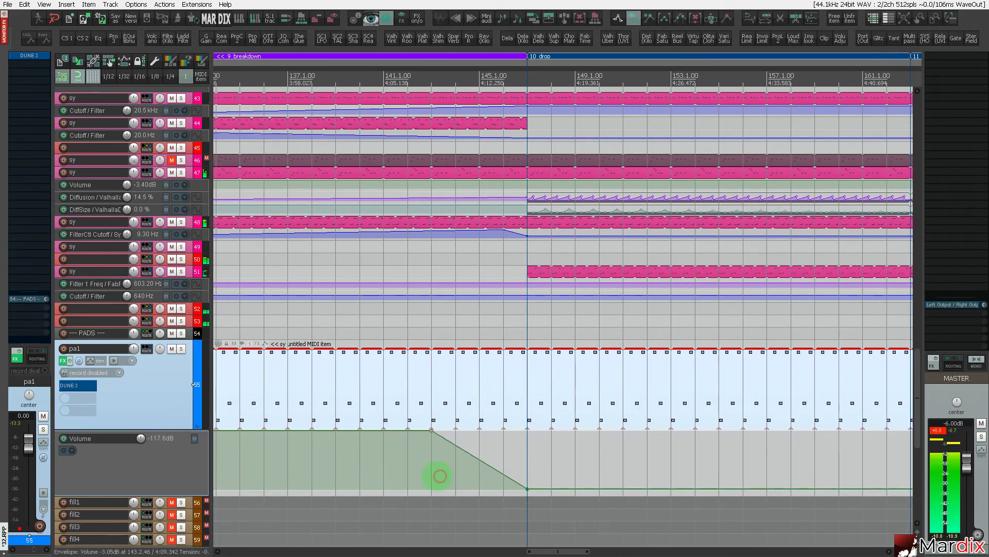
pyautogui.moveTo(439, 476); pyautogui.dragTo(527, 515)
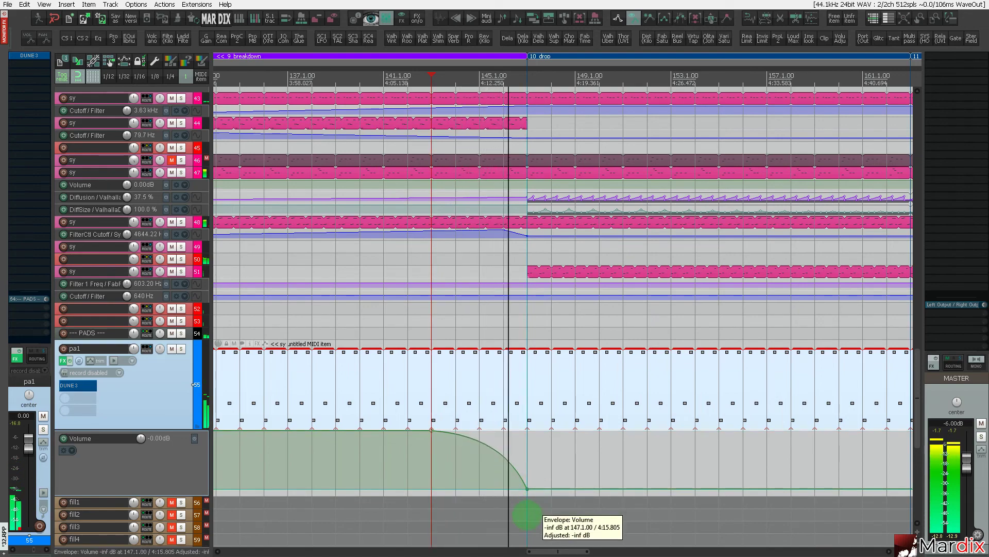
# Add a pa1 Volume point at full level at the start of drop 12 so the pad rises from drop 10.
pyautogui.scroll(-2, 528, 511)
pyautogui.scroll(2, 685, 481)
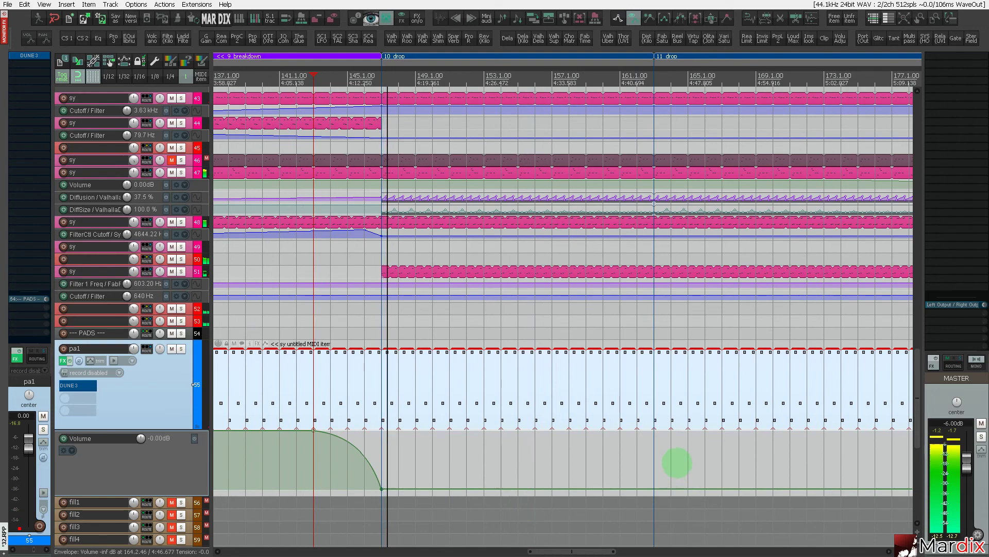
pyautogui.scroll(-2, 677, 463)
pyautogui.scroll(4, 798, 457)
pyautogui.click(823, 451)
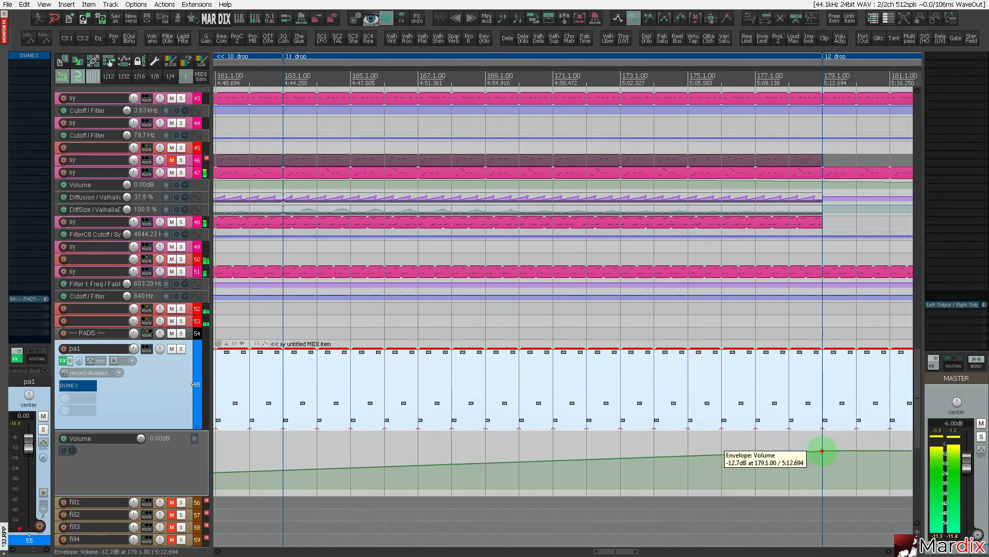
pyautogui.scroll(-6, 793, 454)
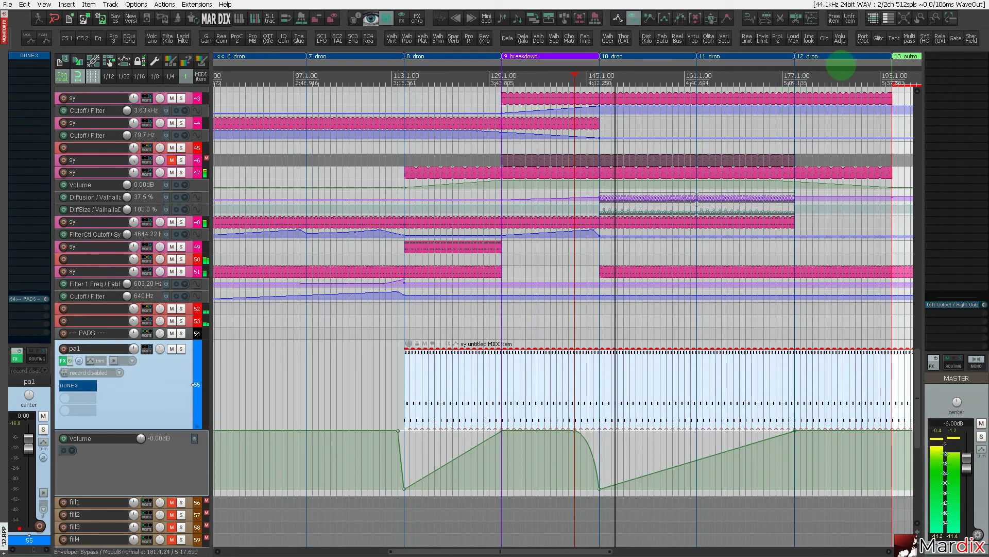
# Play from the start of drop 12 and review the synth, percussion, hat and drum tracks through to the outro.
pyautogui.moveTo(841, 64); pyautogui.dragTo(543, 78)
pyautogui.scroll(2, 525, 160)
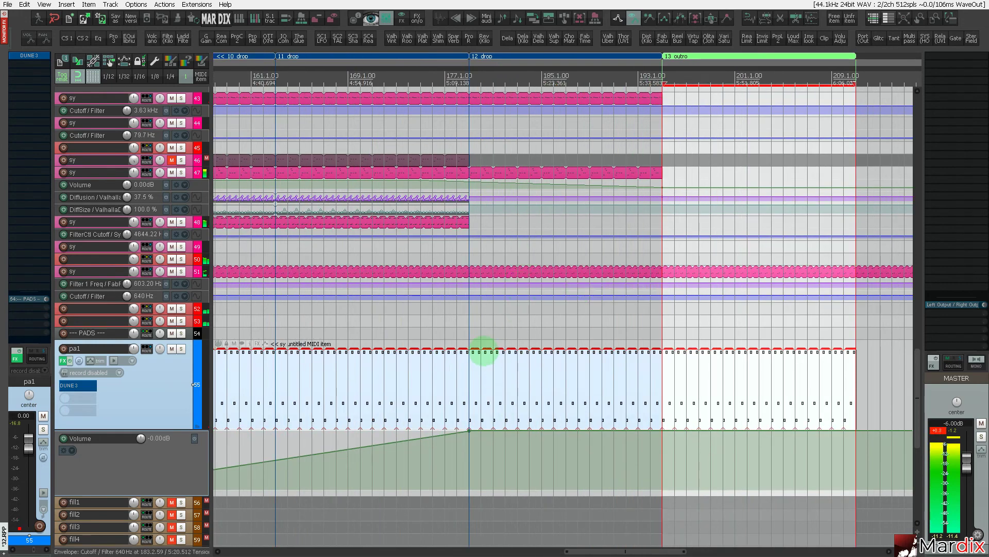
pyautogui.click(475, 360)
pyautogui.scroll(3, 180, 342)
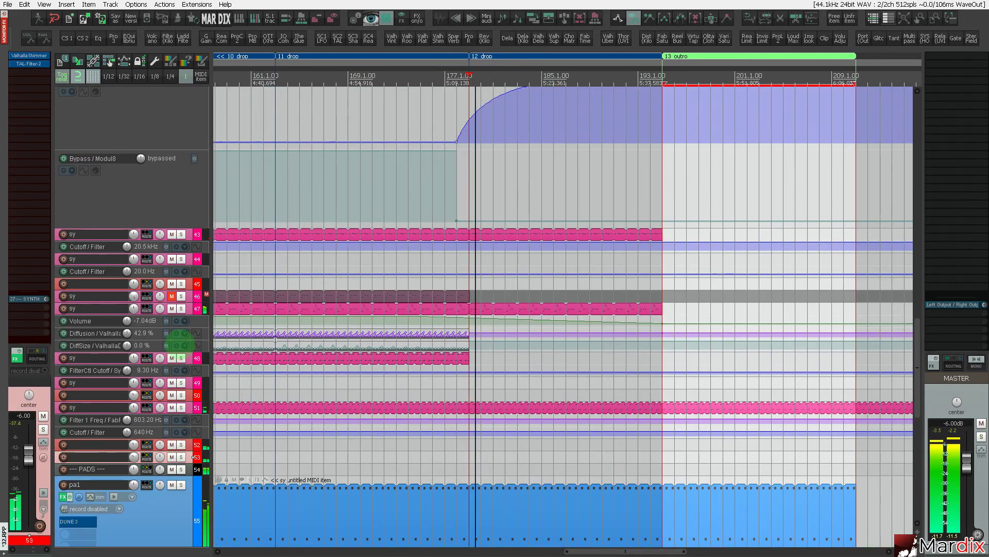
pyautogui.scroll(6, 180, 341)
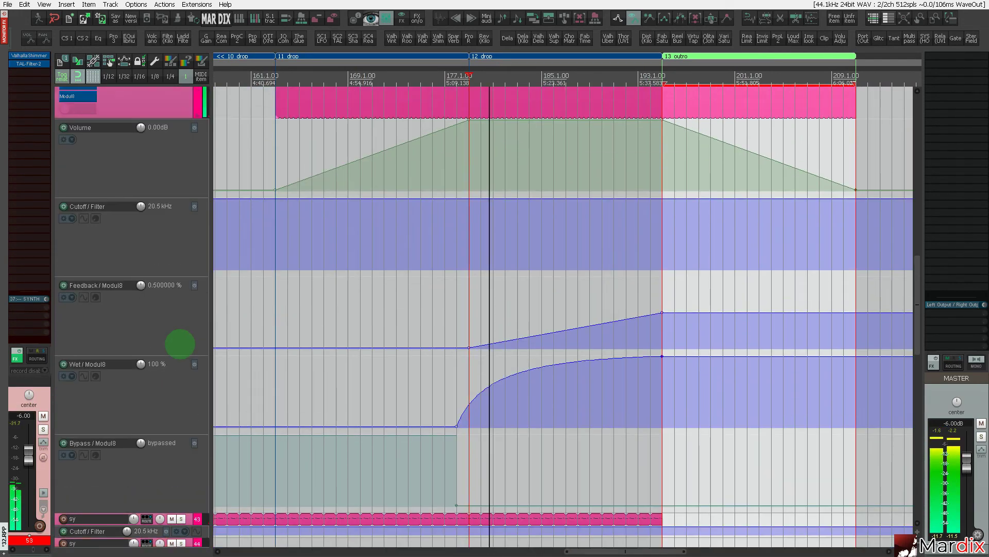
pyautogui.scroll(8, 180, 344)
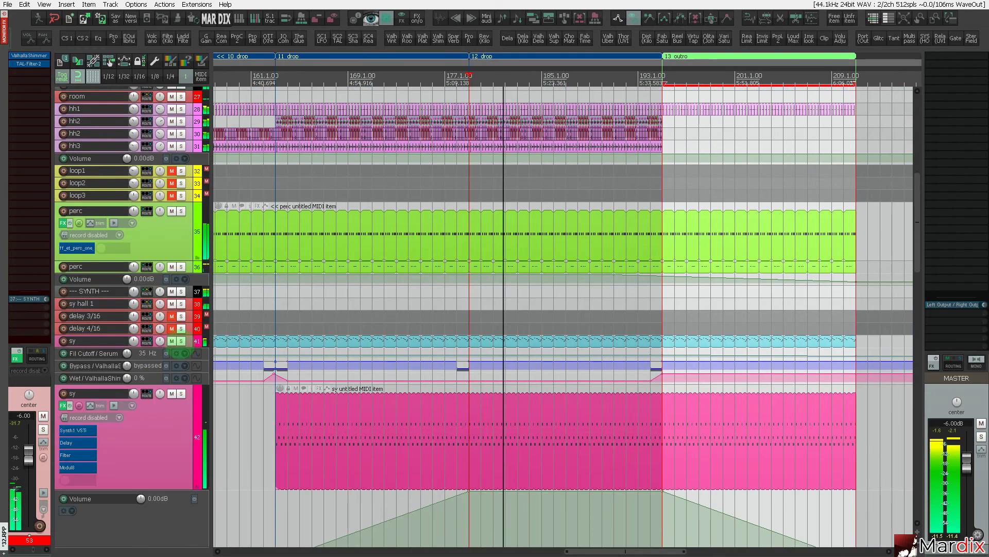
pyautogui.scroll(2, 337, 262)
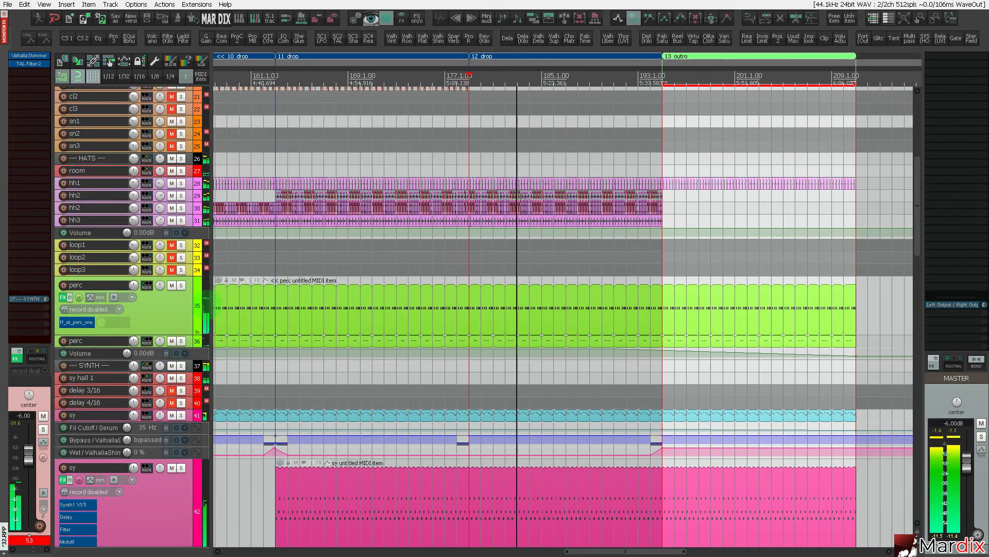
pyautogui.scroll(5, 337, 262)
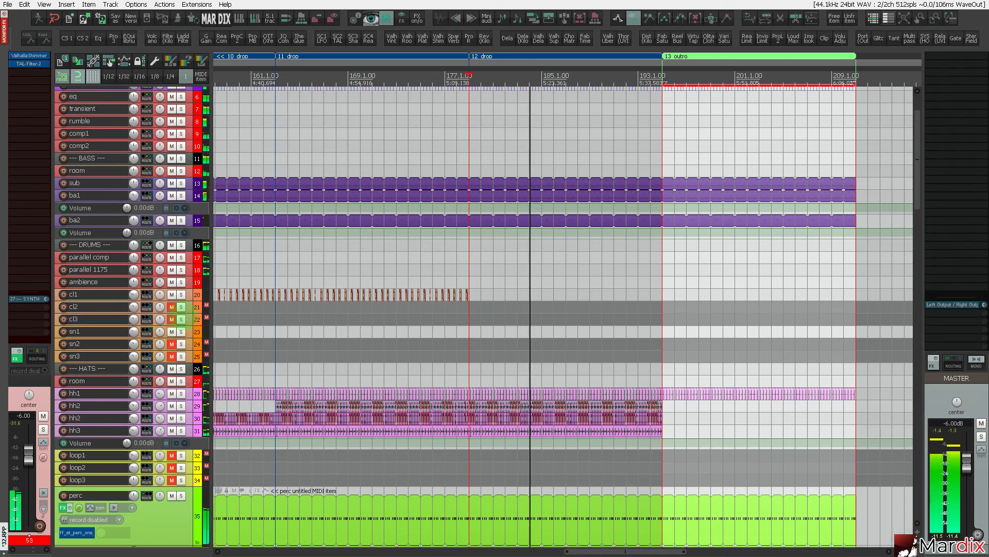
# Play from just before the outro and examine which bass, drum, hat and perc parts continue into it.
pyautogui.scroll(2, 606, 179)
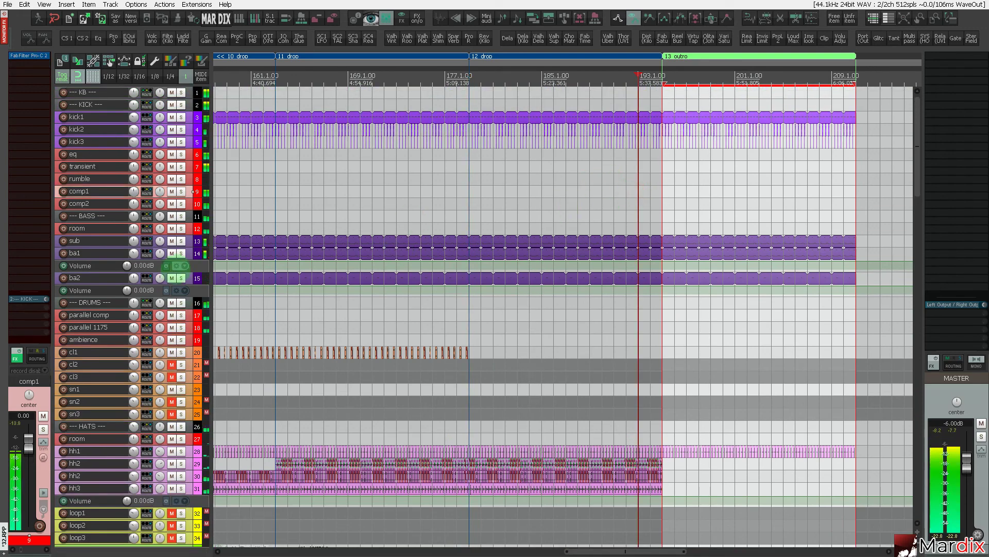
pyautogui.scroll(-2, 392, 180)
pyautogui.scroll(-4, 390, 179)
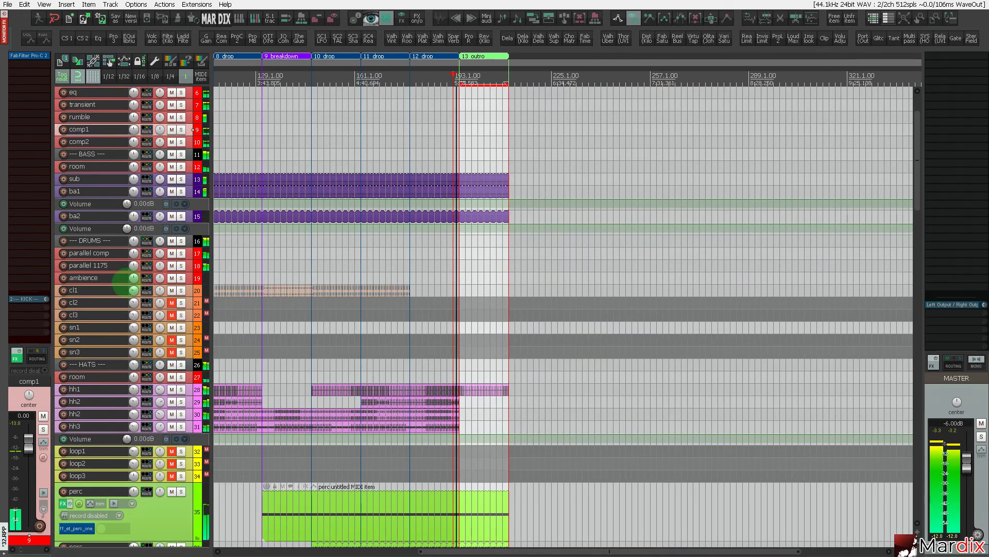
pyautogui.scroll(-2, 127, 286)
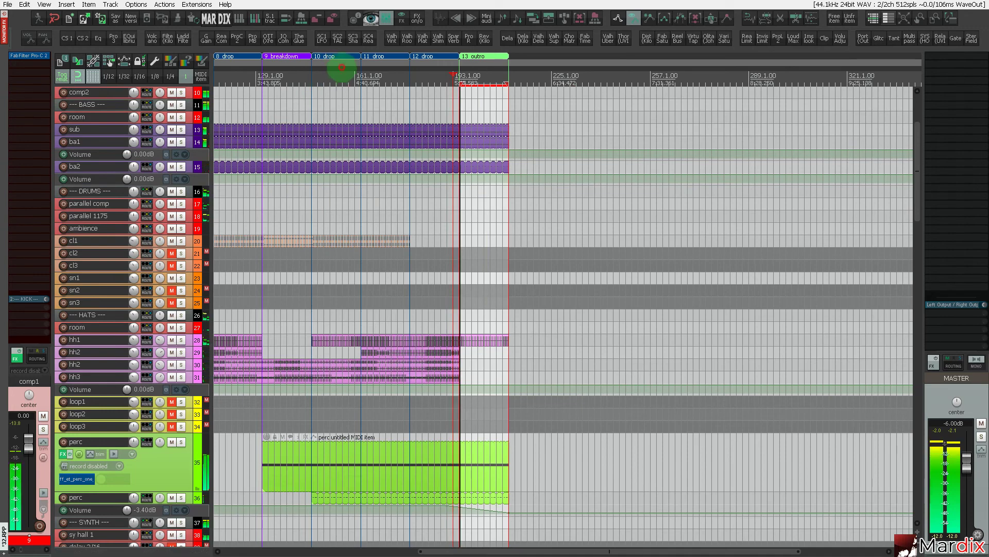
pyautogui.moveTo(342, 68); pyautogui.dragTo(445, 69)
pyautogui.scroll(2, 596, 171)
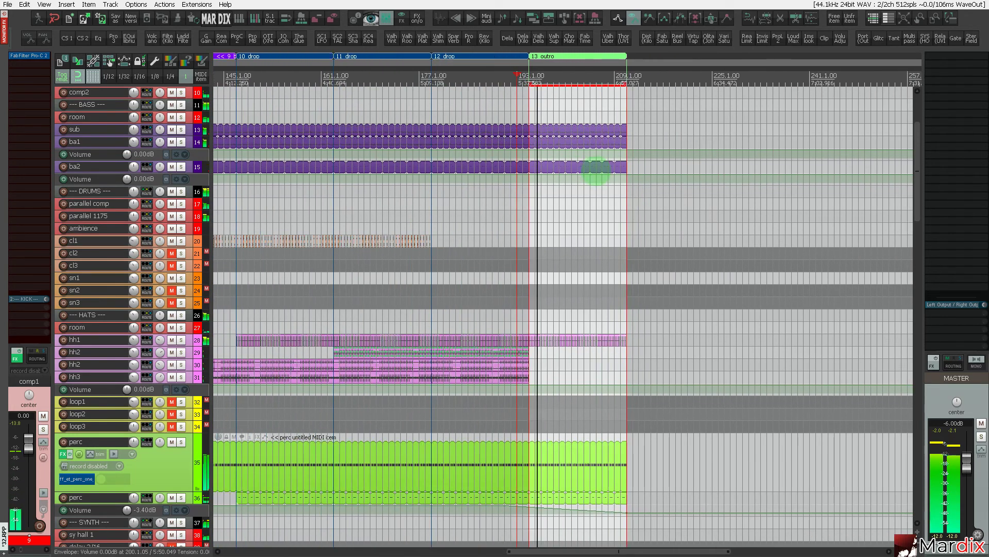
# Show the Volume envelope of perc track 35 and enlarge its lane around the start of the outro.
pyautogui.scroll(-4, 596, 170)
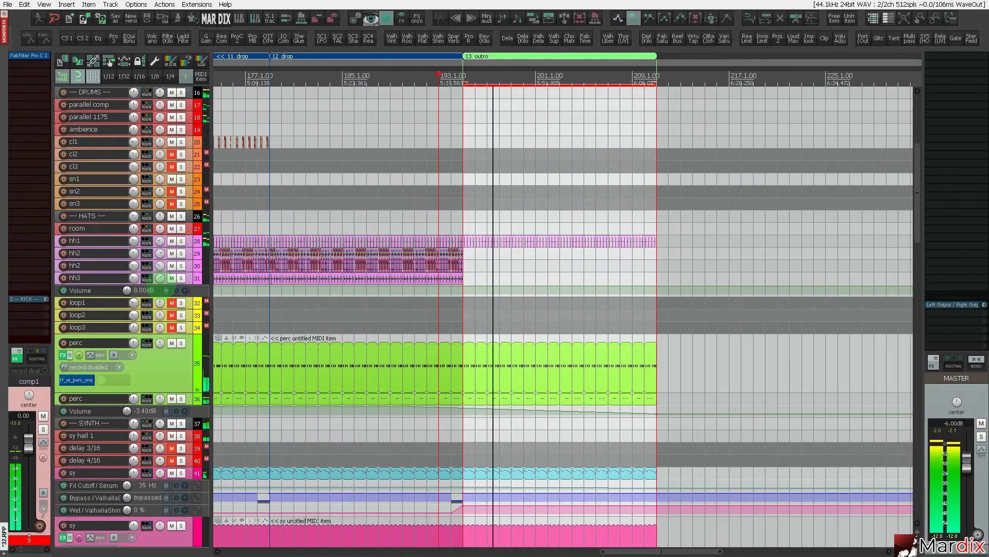
pyautogui.scroll(-3, 161, 288)
pyautogui.click(160, 286)
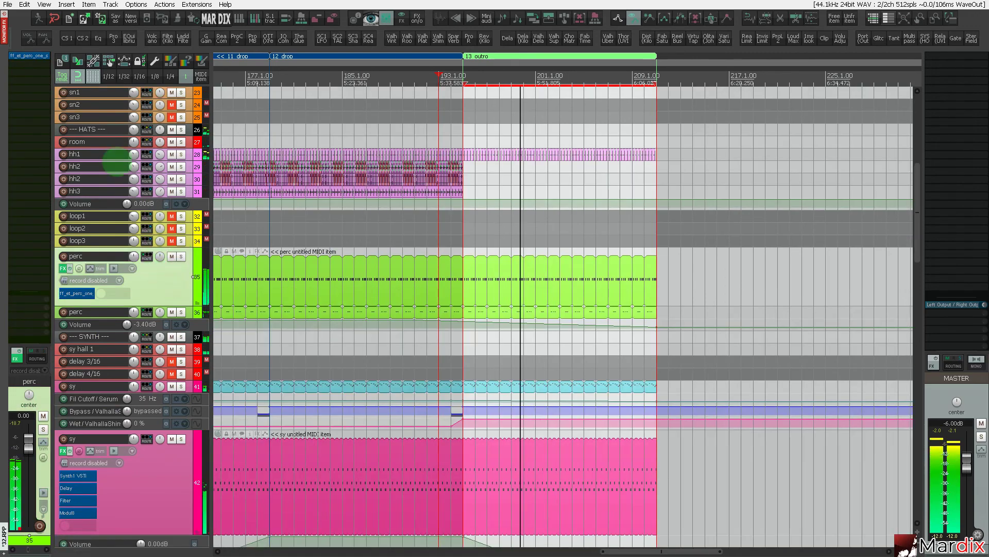
pyautogui.click(29, 38)
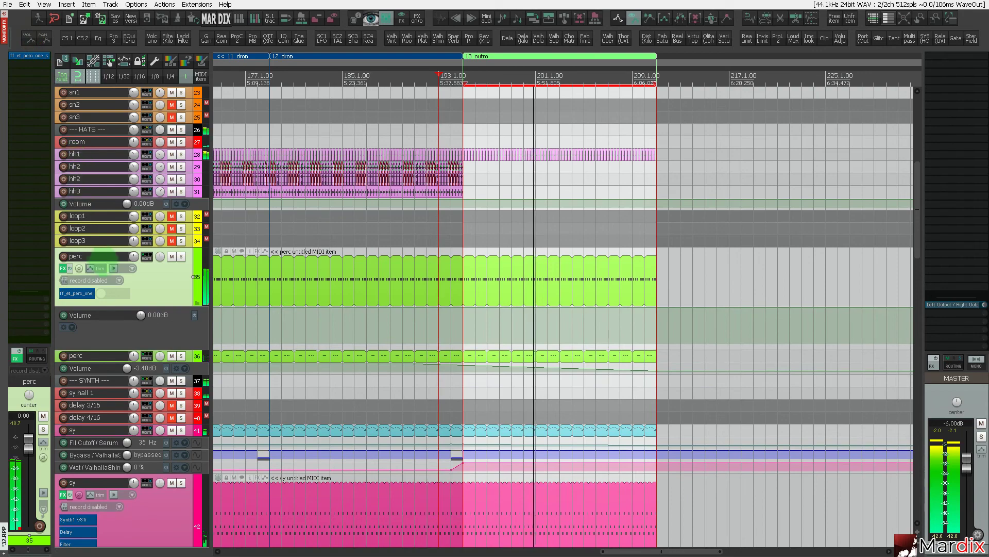
pyautogui.scroll(2, 114, 286)
pyautogui.scroll(4, 392, 370)
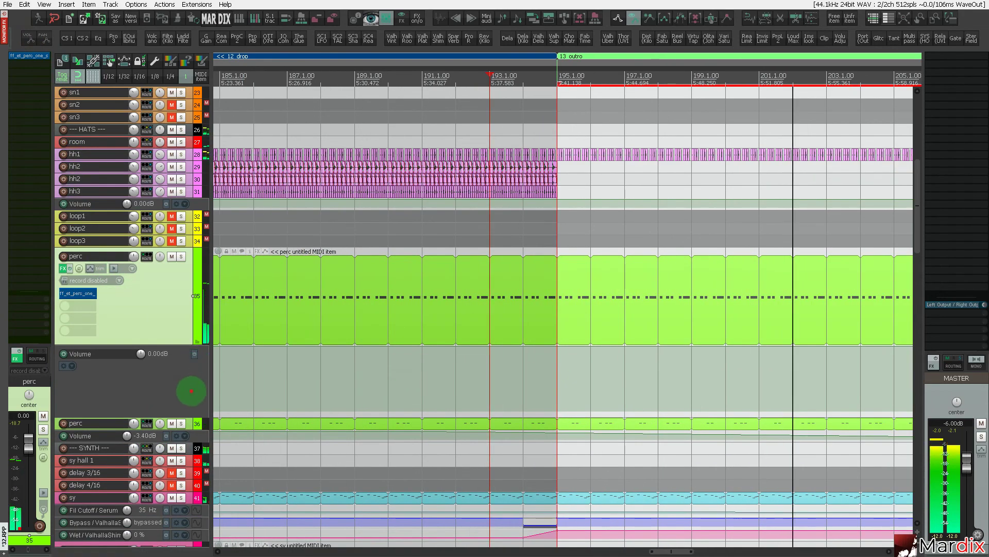
# Fade the Volume envelope of perc track 35 from full level at bar 193 down to silence at the outro's end.
pyautogui.click(190, 390)
pyautogui.scroll(-3, 637, 364)
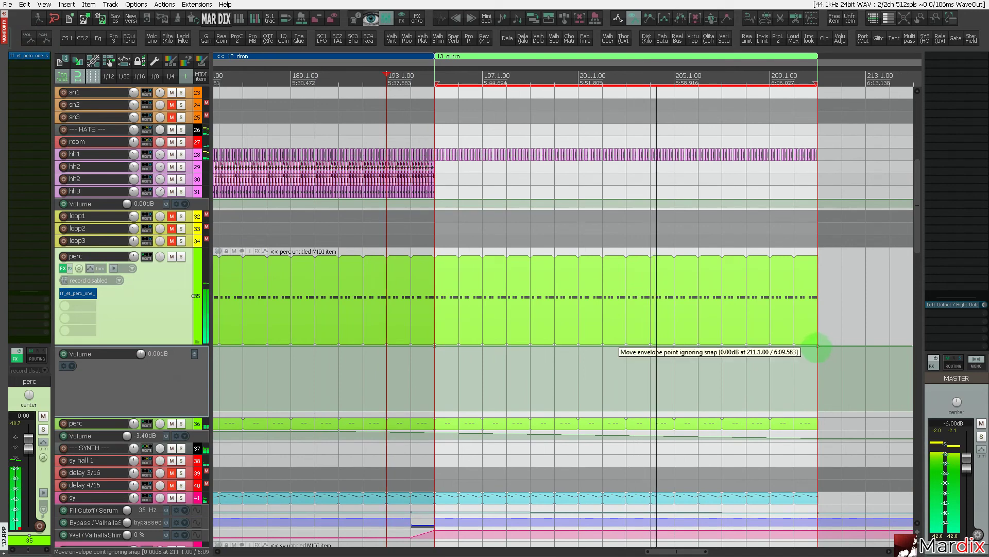
pyautogui.moveTo(817, 347); pyautogui.dragTo(818, 410)
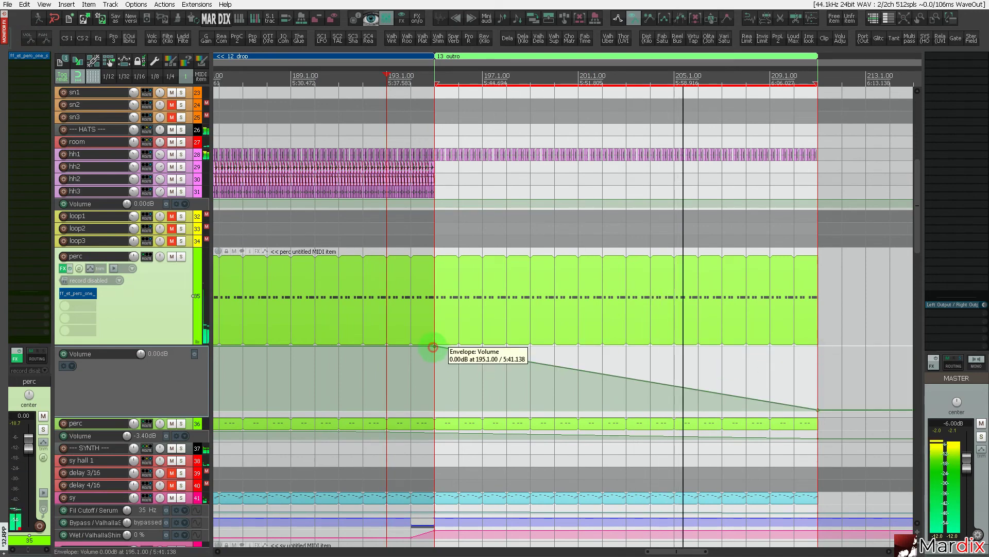
pyautogui.moveTo(433, 347); pyautogui.dragTo(385, 365)
pyautogui.scroll(3, 459, 380)
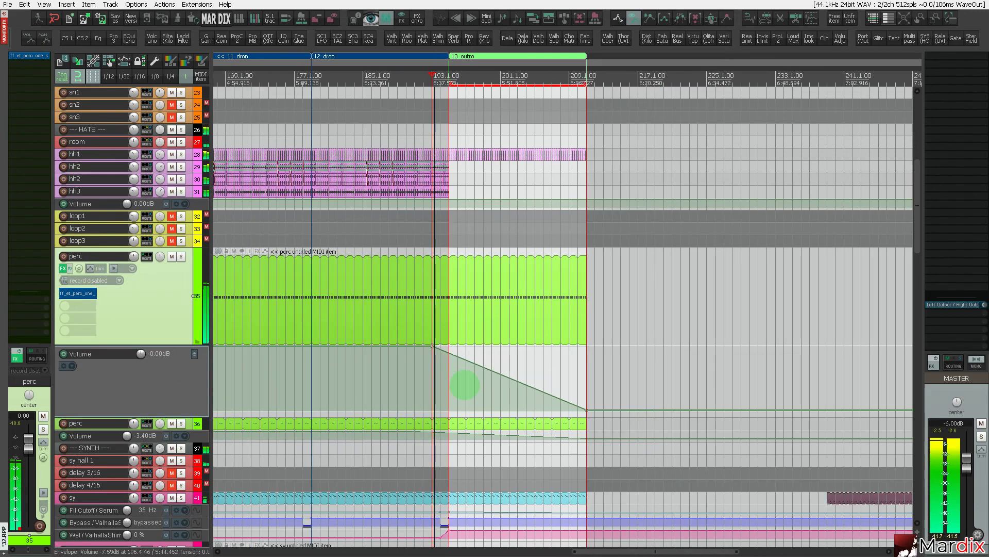
# Play from the middle of the outro and review the perc, synth, hat, bass and kick tracks that continue there.
pyautogui.scroll(-8, 465, 385)
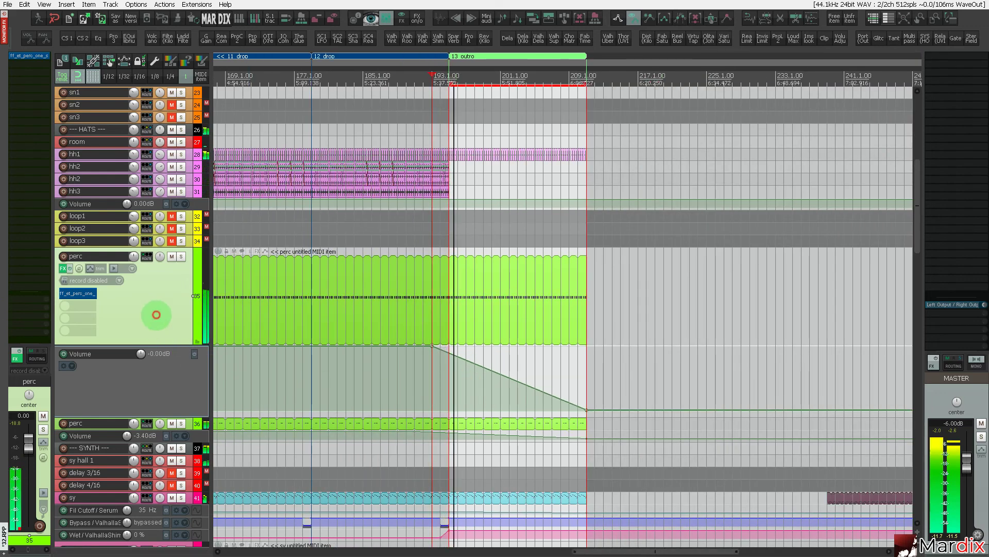
pyautogui.scroll(-2, 154, 311)
pyautogui.scroll(-1, 156, 315)
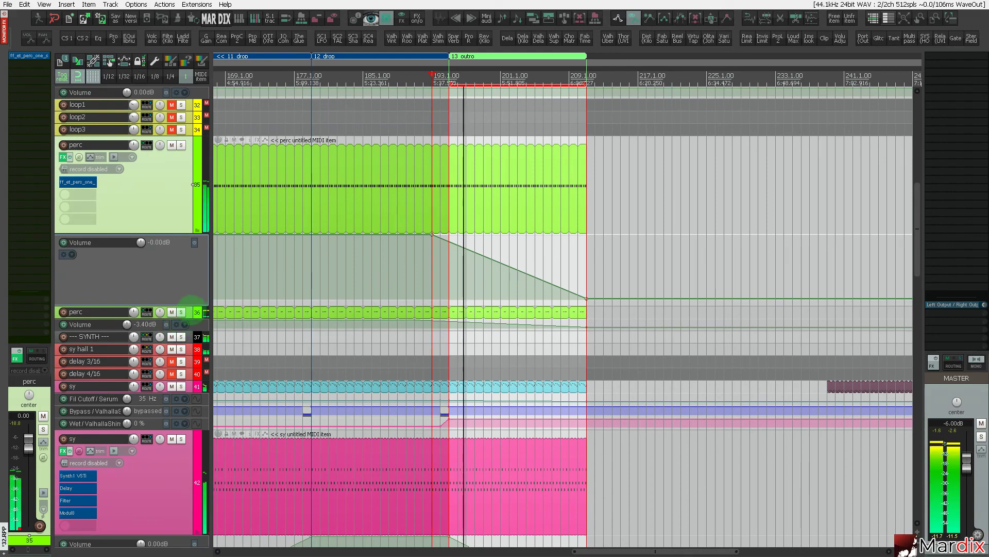
pyautogui.scroll(-2, 156, 315)
pyautogui.scroll(-1, 156, 315)
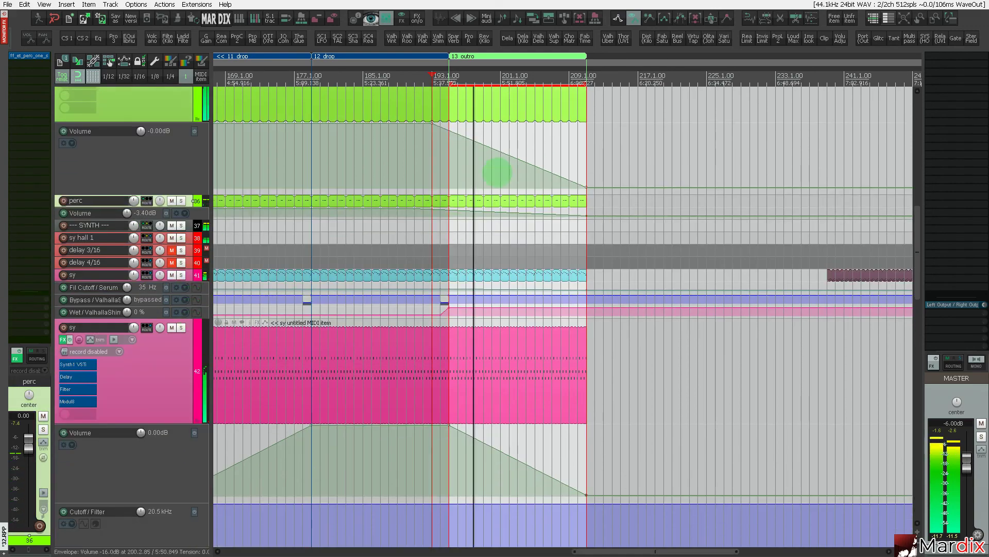
pyautogui.click(517, 71)
pyautogui.scroll(-5, 178, 273)
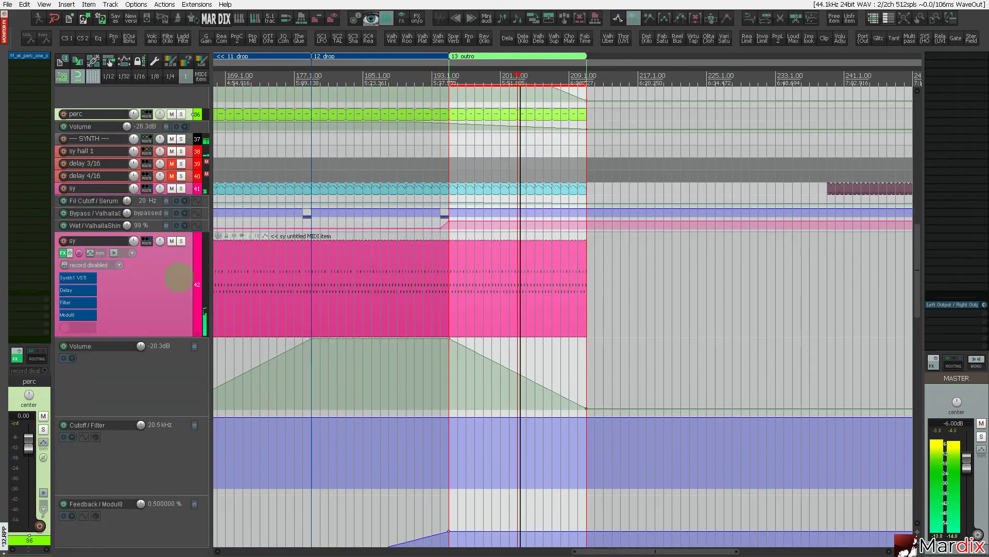
pyautogui.scroll(6, 179, 276)
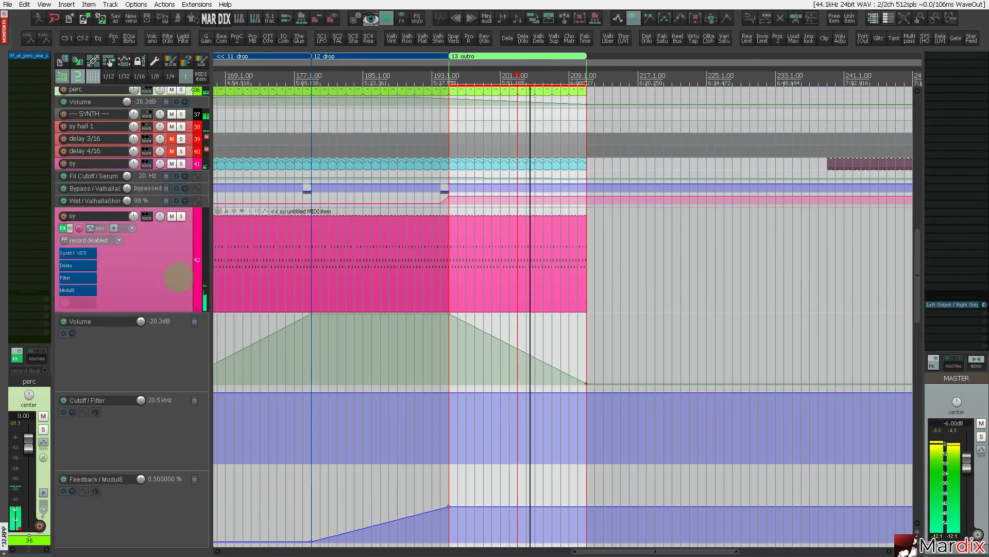
pyautogui.scroll(5, 172, 292)
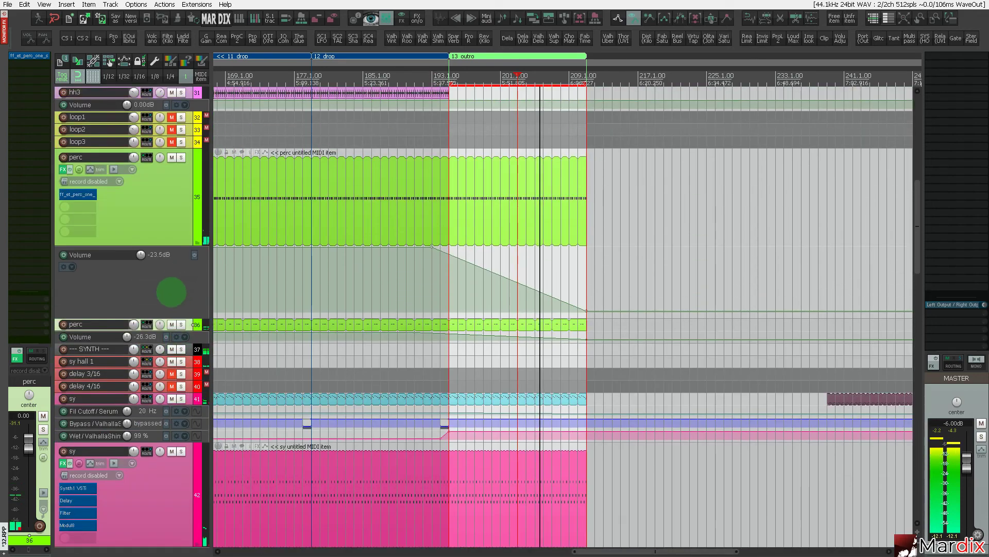
pyautogui.scroll(6, 172, 296)
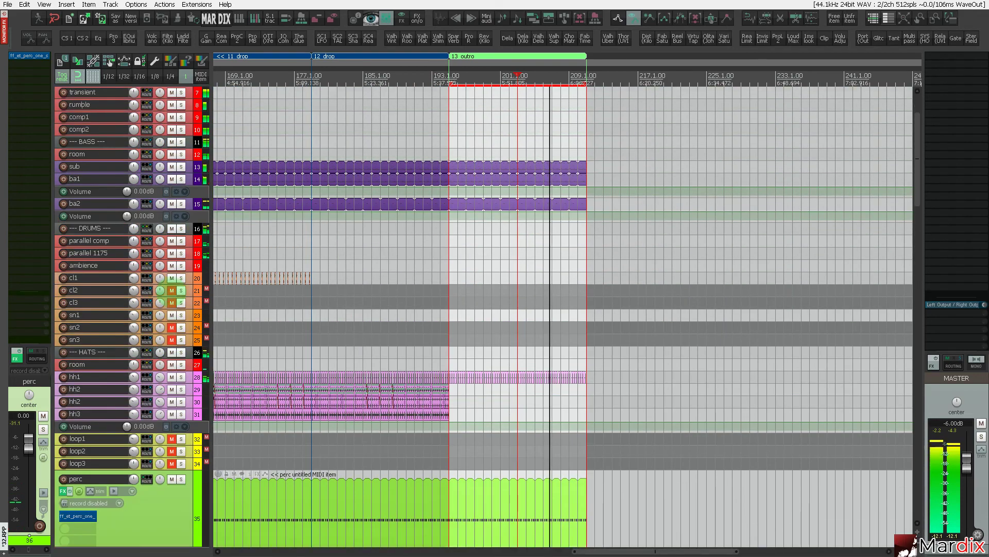
pyautogui.scroll(1, 398, 265)
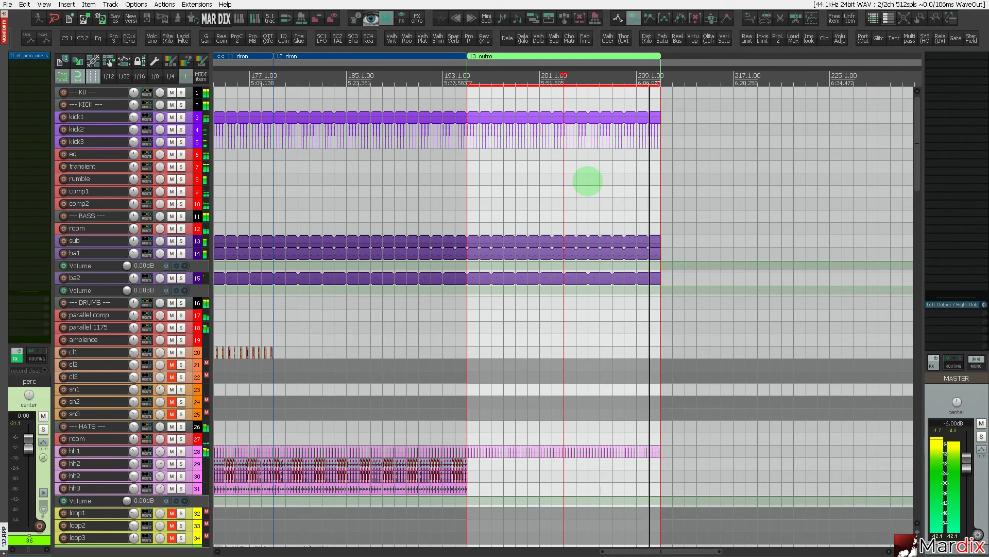
# Shorten the kick1 part to end at bar 203, halfway through the outro, and play the transition.
pyautogui.click(617, 121)
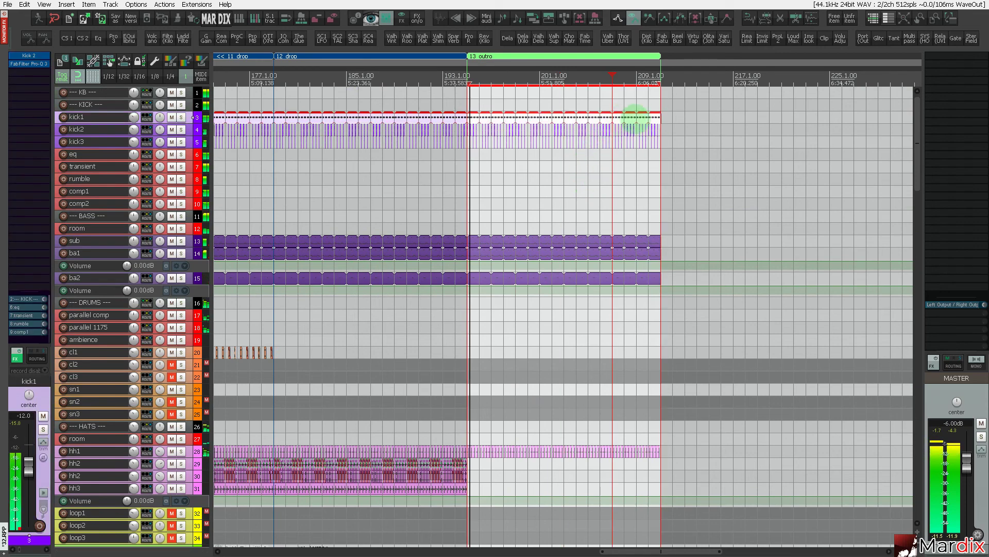
pyautogui.click(654, 118)
pyautogui.moveTo(657, 118); pyautogui.dragTo(612, 118)
pyautogui.click(414, 92)
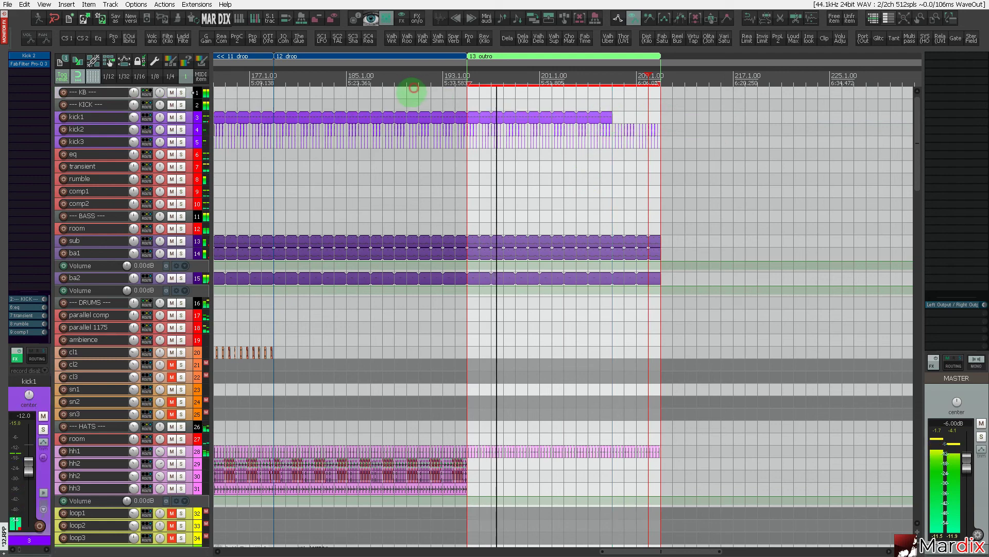
pyautogui.click(550, 118)
pyautogui.moveTo(607, 116); pyautogui.dragTo(565, 116)
pyautogui.click(552, 102)
pyautogui.press('space')
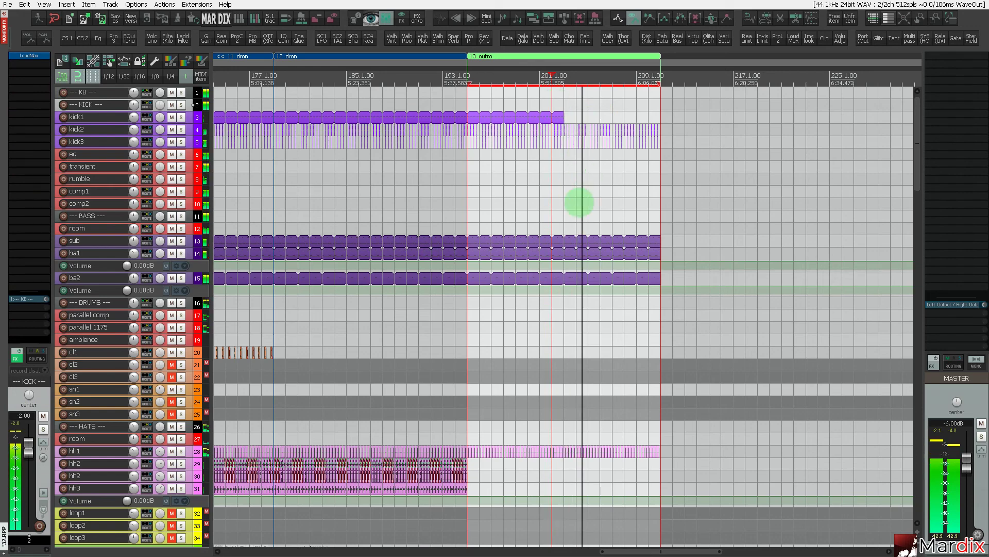
# Review the whole arrangement from the bass and drum tracks down to the synth, pad, vox and FX tracks.
pyautogui.scroll(-3, 578, 203)
pyautogui.scroll(-3, 579, 203)
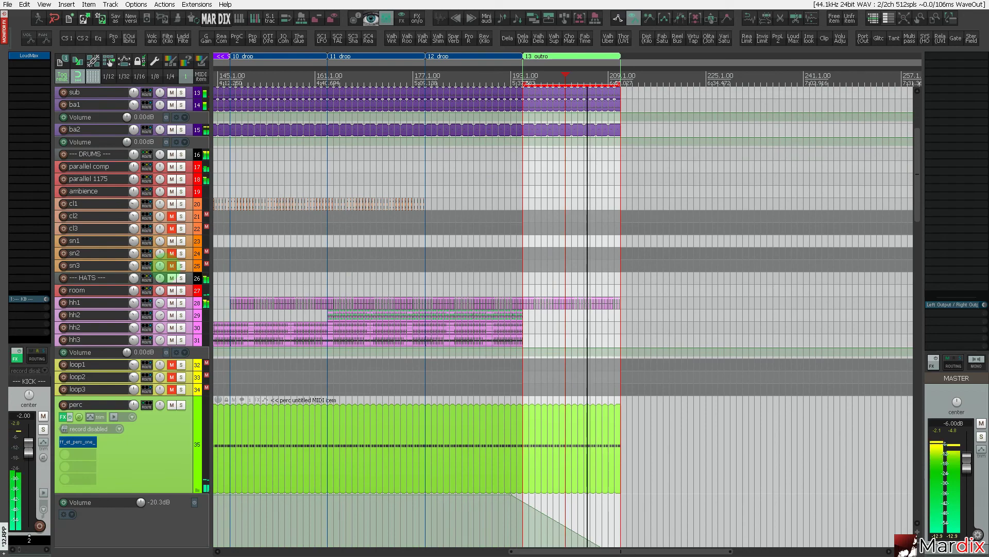
pyautogui.hotkey('ctrl', 'pagedown')
pyautogui.scroll(-10, 563, 317)
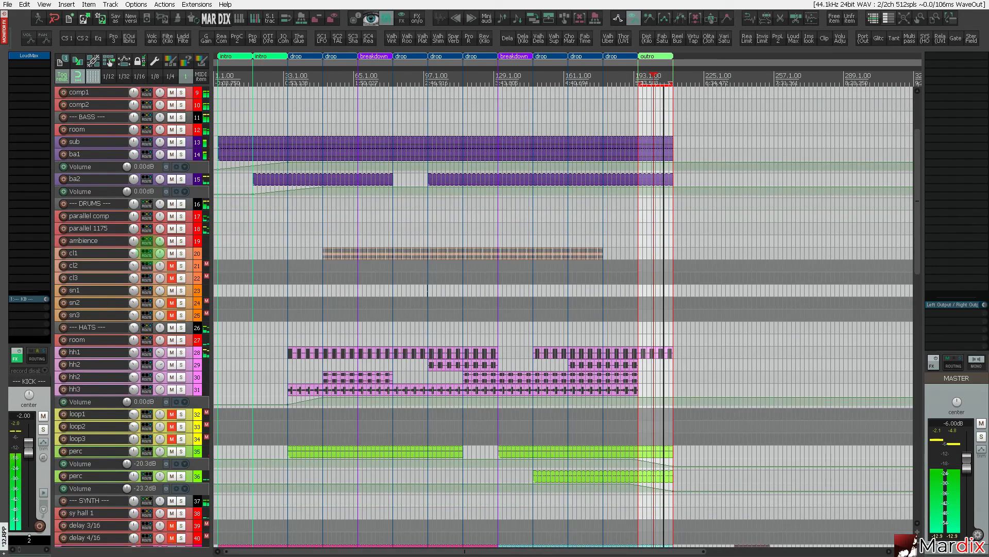
pyautogui.scroll(-8, 563, 317)
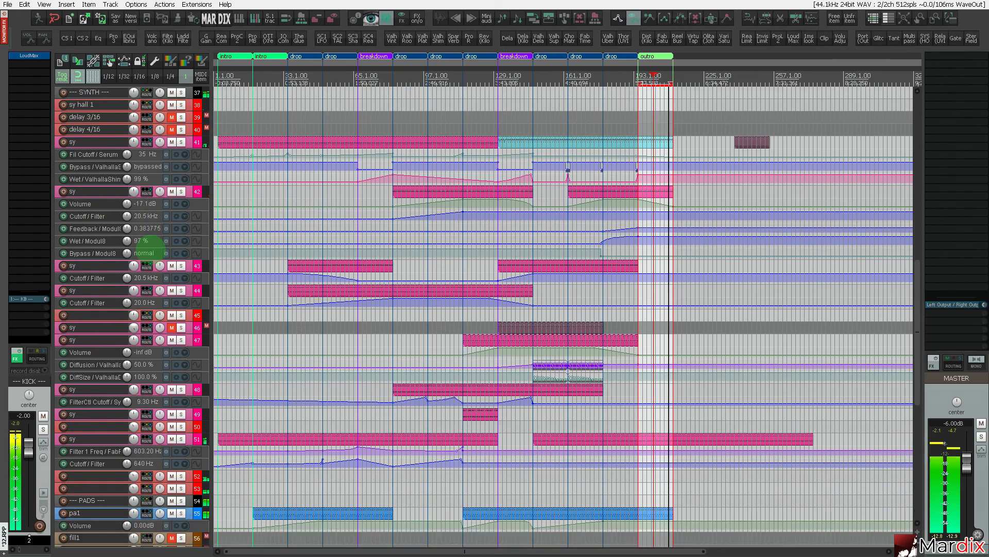
pyautogui.scroll(-10, 155, 247)
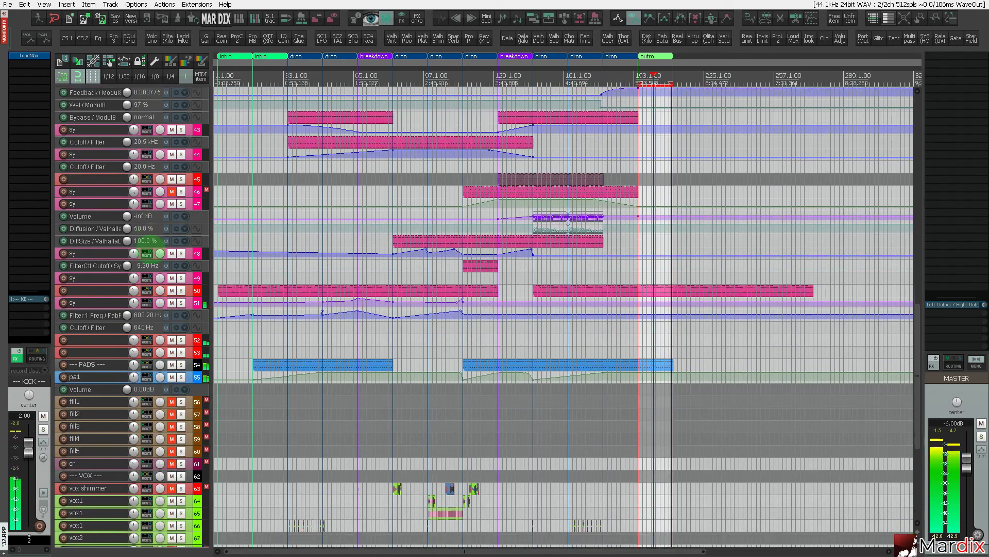
pyautogui.scroll(-4, 487, 317)
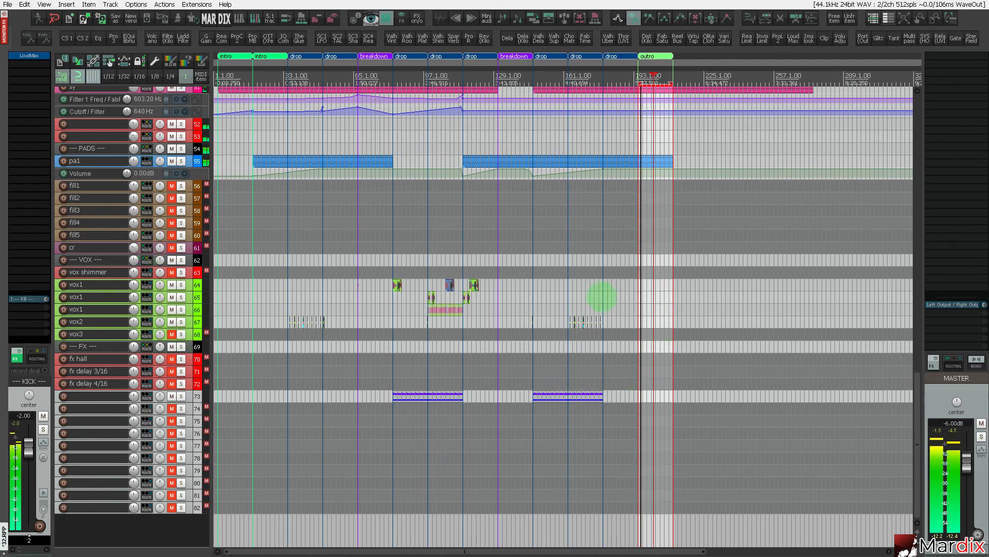
# Play from drop 11 and enlarge the unnamed FX track 73 around its clips in drops 10 and 11.
pyautogui.click(590, 297)
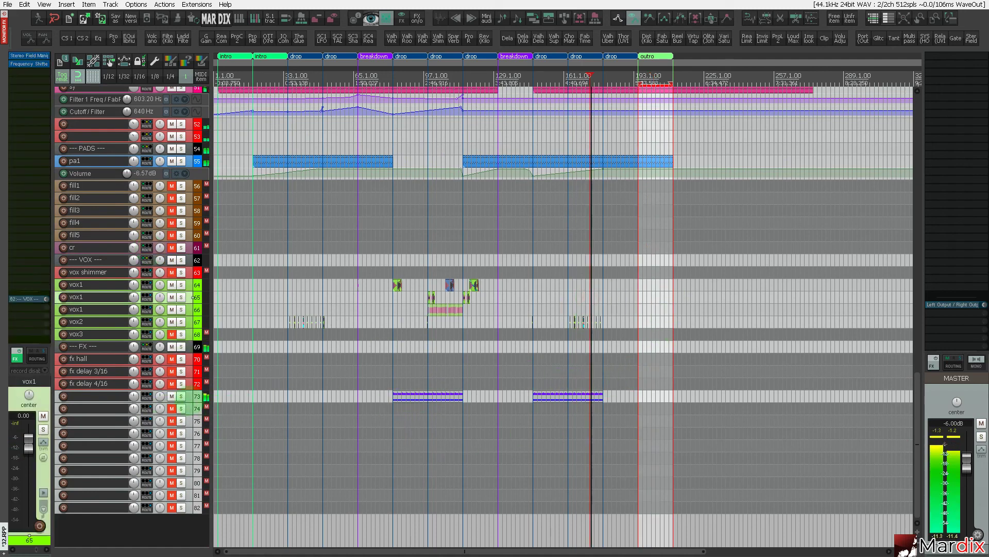
pyautogui.moveTo(191, 402); pyautogui.dragTo(192, 432)
pyautogui.scroll(4, 595, 436)
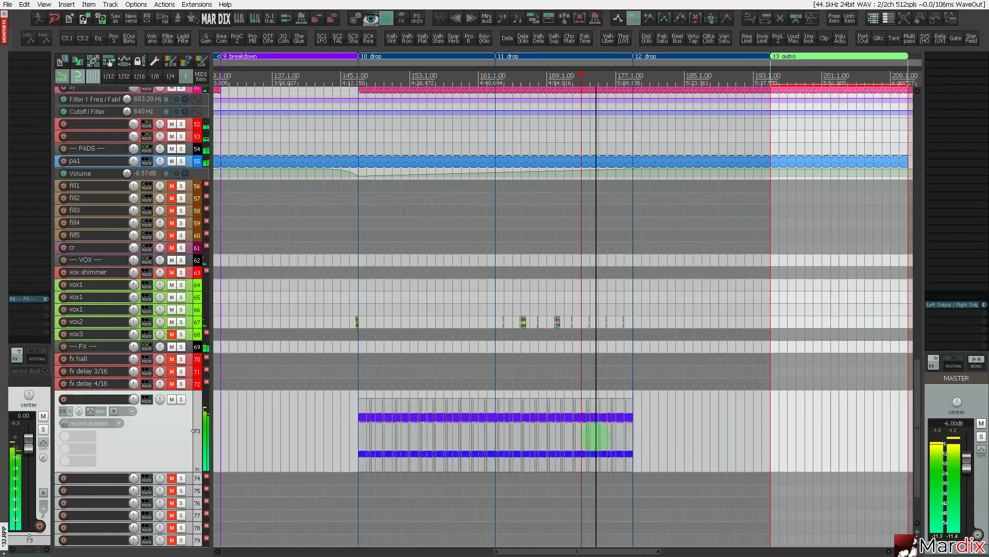
pyautogui.scroll(2, 595, 435)
# Try to copy the track 73 clips from drops 10 and 11 into drop 12 and the outro.
pyautogui.scroll(8, 258, 418)
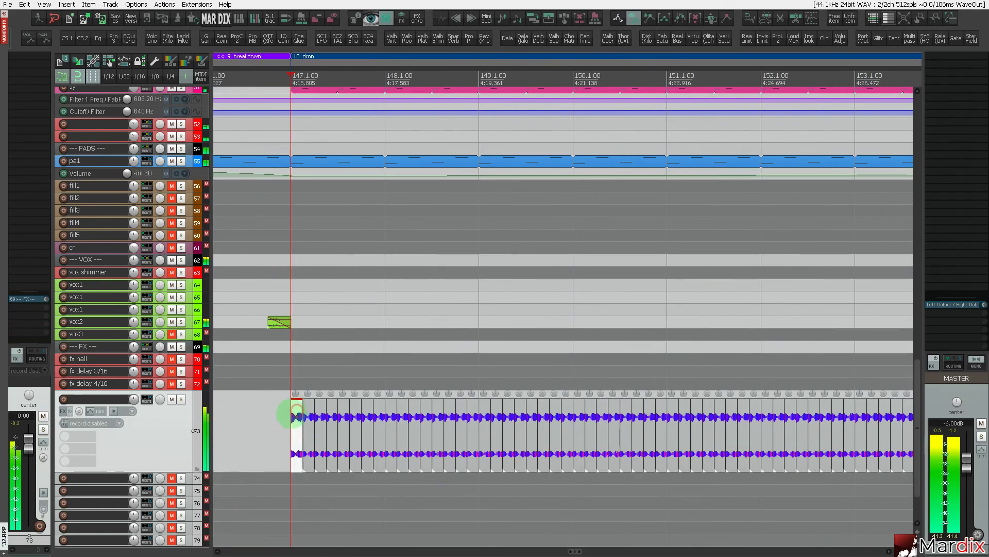
pyautogui.scroll(-9, 452, 419)
pyautogui.scroll(8, 512, 413)
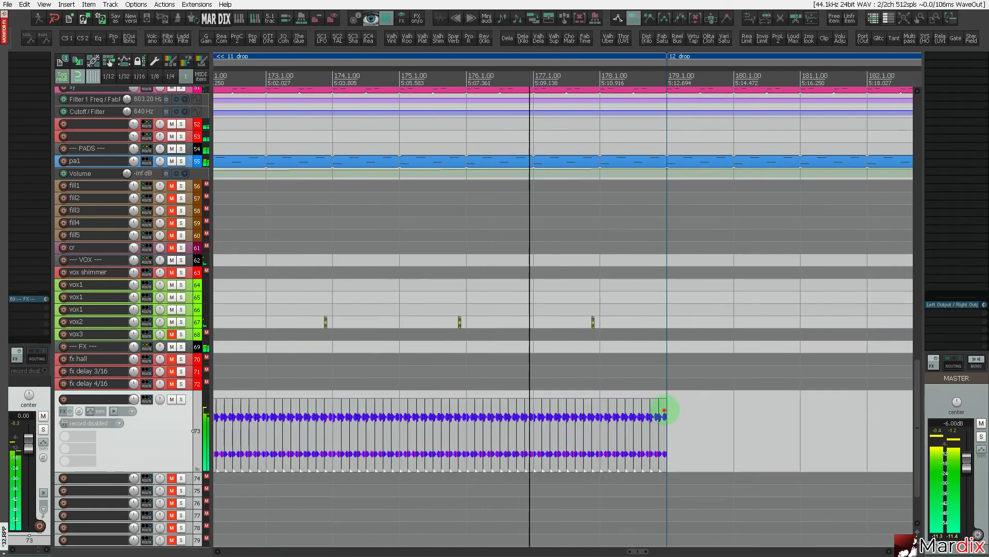
pyautogui.scroll(-7, 664, 410)
pyautogui.moveTo(313, 423)
pyautogui.mouseDown()
pyautogui.moveTo(736, 429)
pyautogui.moveTo(687, 430)
pyautogui.mouseUp()
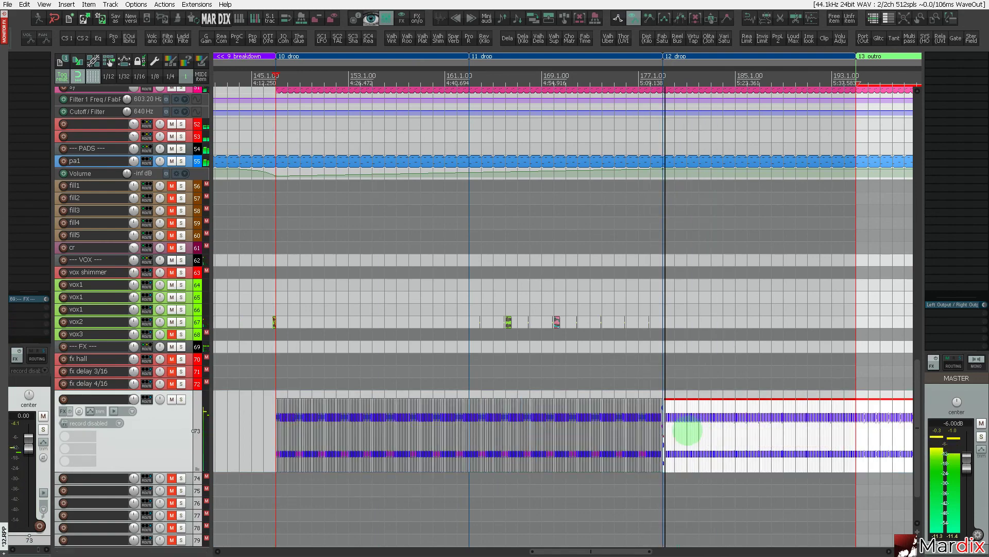
pyautogui.scroll(9, 671, 434)
pyautogui.moveTo(565, 448); pyautogui.dragTo(578, 447)
pyautogui.scroll(-5, 576, 446)
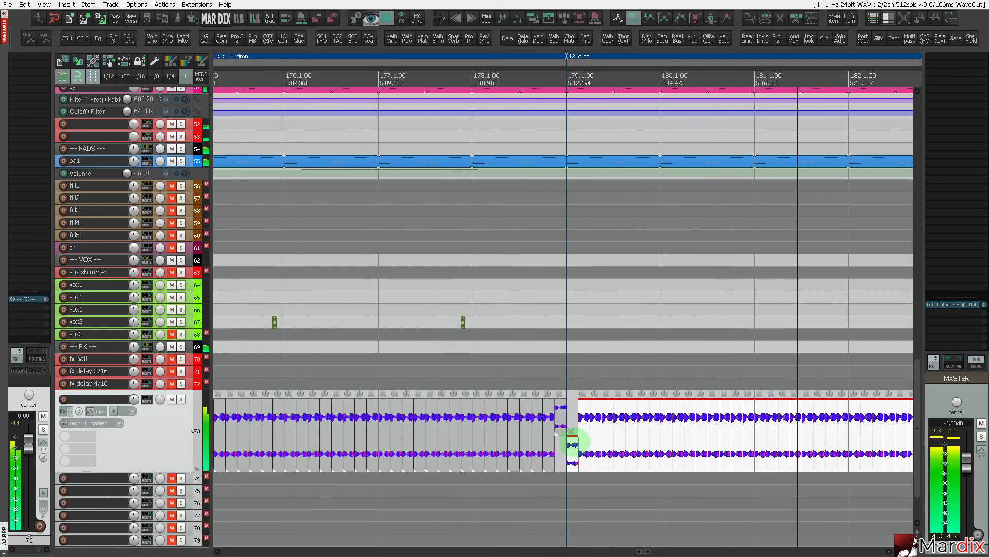
# Discard the copied track 73 clips in drop 12 and the outro, keeping the track and its original clips.
pyautogui.scroll(6, 575, 443)
pyautogui.scroll(1, 576, 443)
pyautogui.scroll(-9, 575, 447)
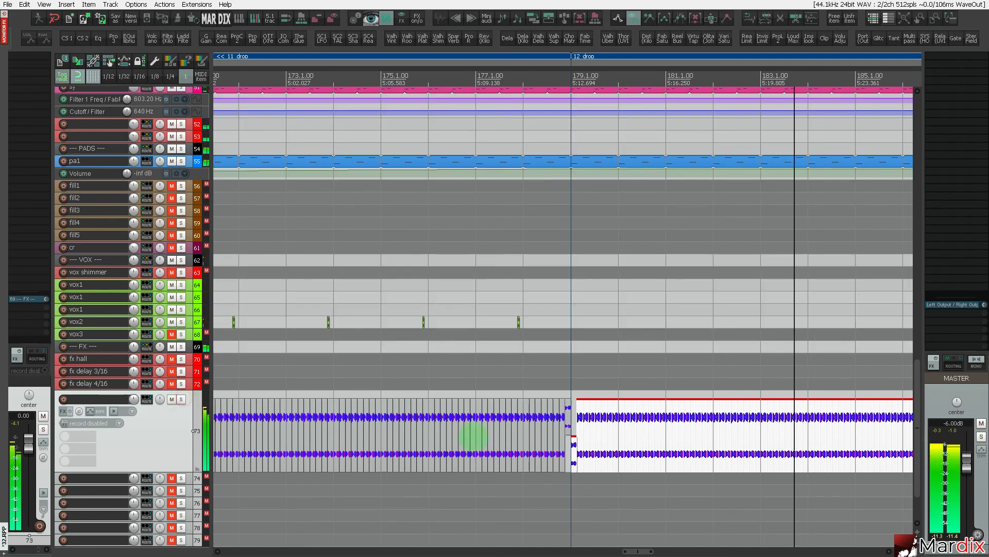
pyautogui.scroll(5, 630, 433)
pyautogui.press('Delete')
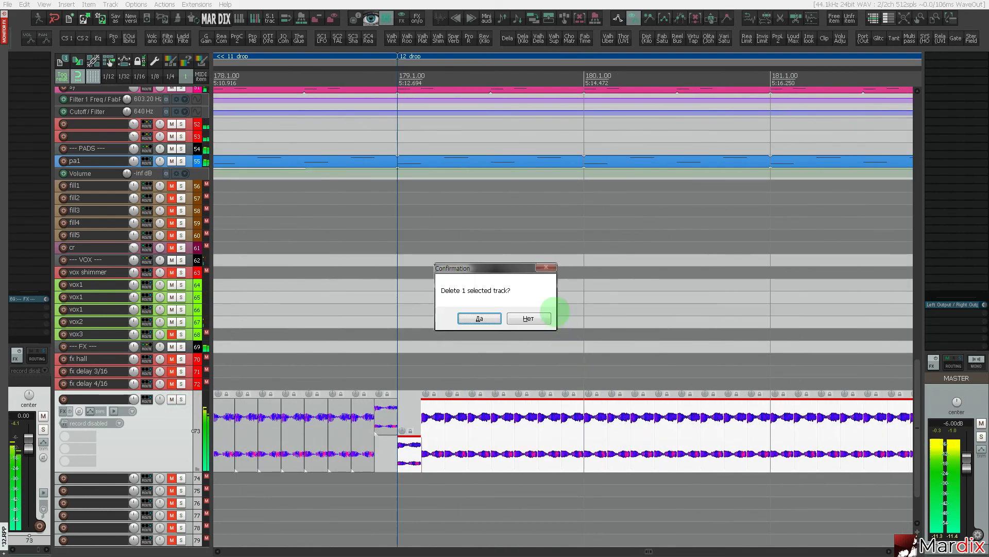
pyautogui.click(536, 317)
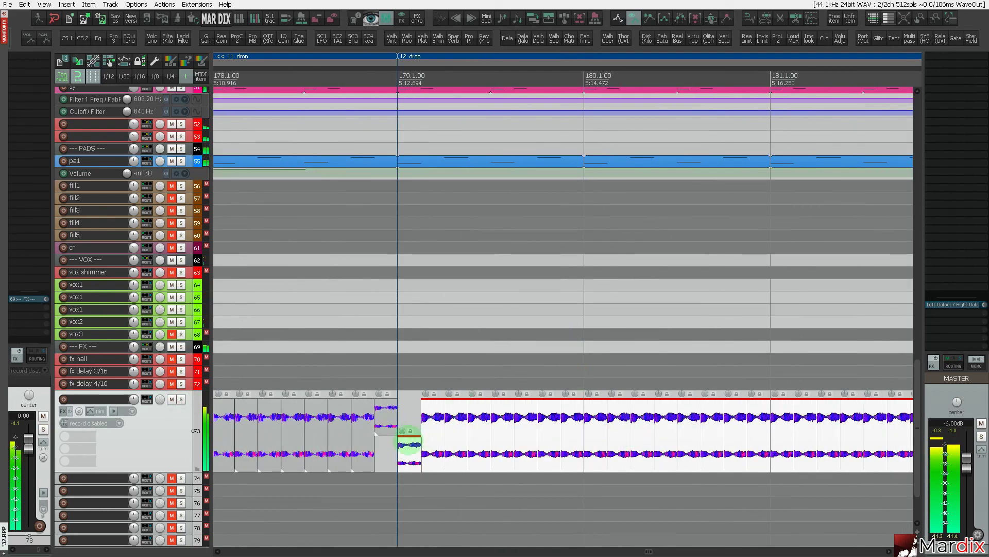
pyautogui.scroll(-12, 412, 442)
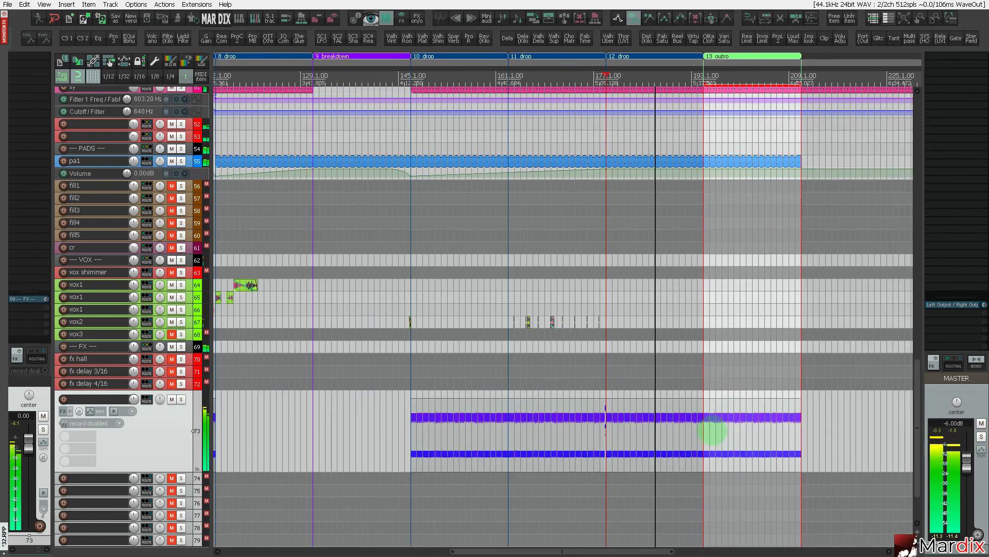
pyautogui.scroll(12, 795, 435)
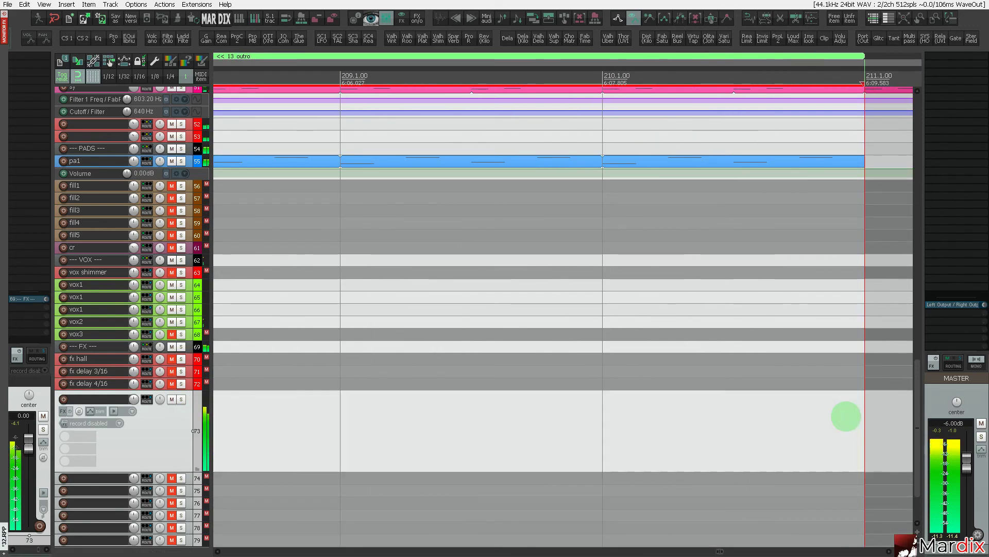
pyautogui.scroll(-11, 810, 431)
pyautogui.scroll(13, 286, 434)
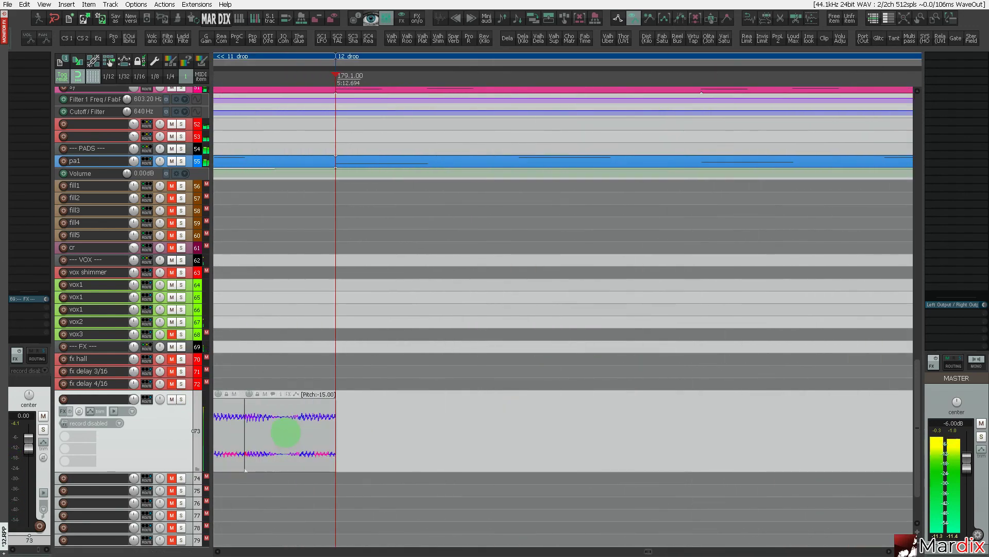
# Examine the clip edges on unnamed FX track 73 at the starts of drops 10, 11 and 12.
pyautogui.click(330, 430)
pyautogui.scroll(4, 416, 428)
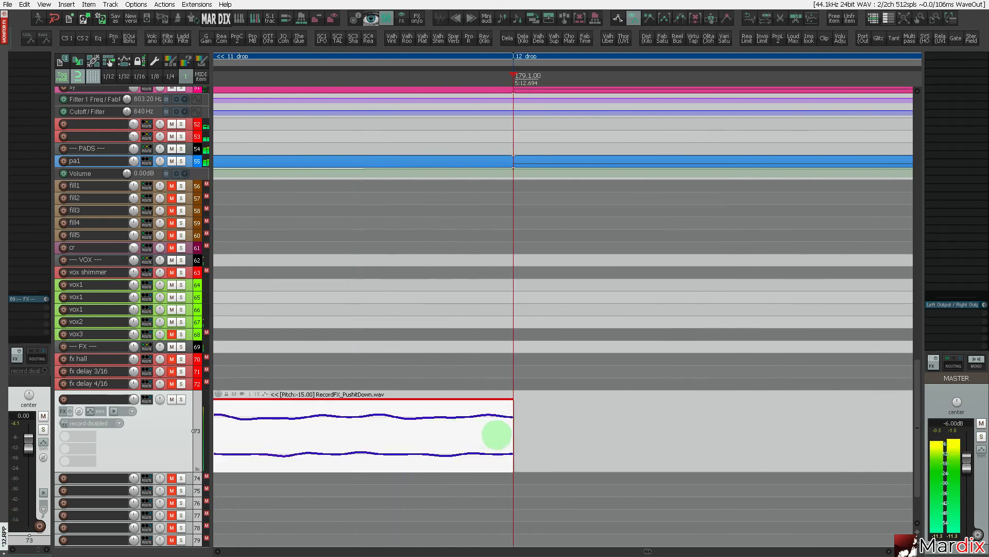
pyautogui.scroll(2, 496, 434)
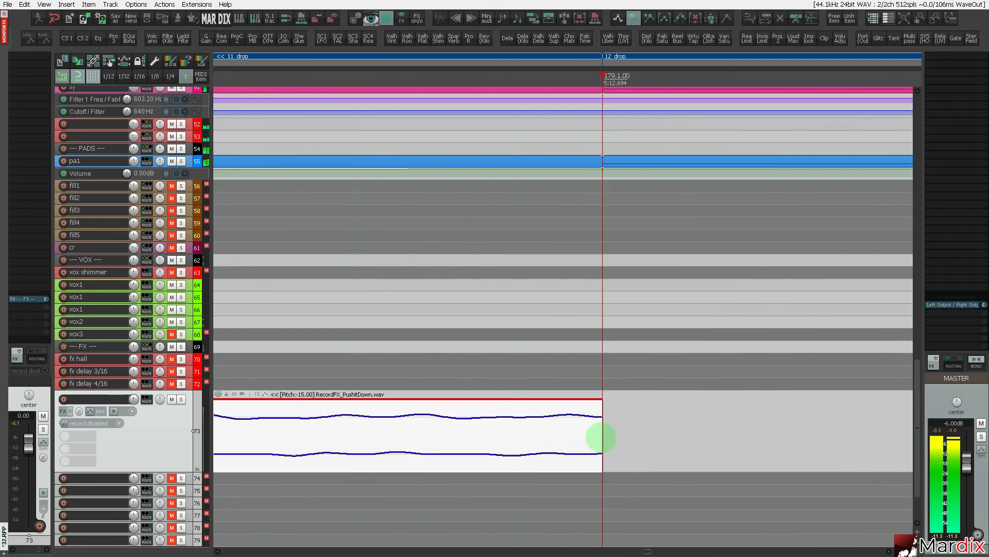
pyautogui.scroll(-5, 601, 437)
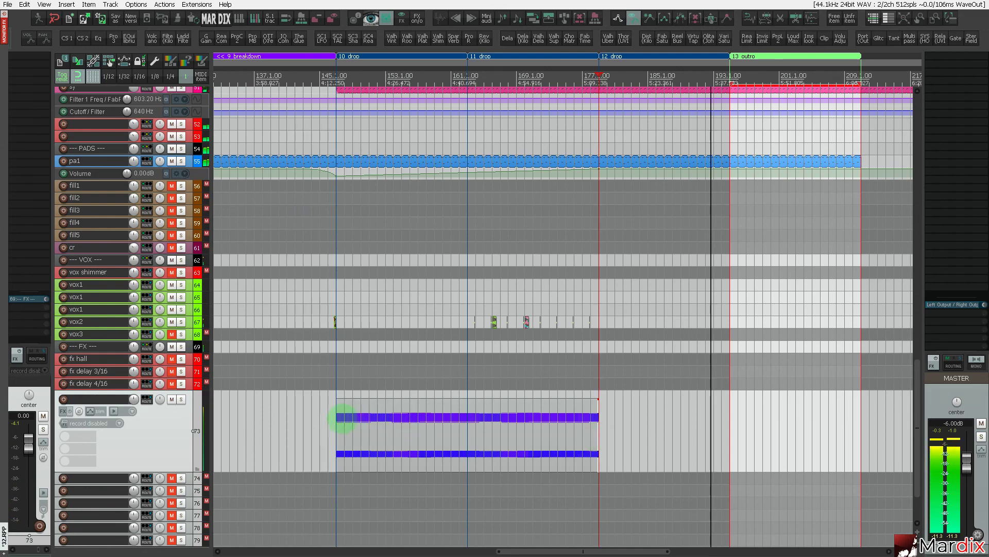
pyautogui.click(337, 423)
pyautogui.scroll(5, 336, 417)
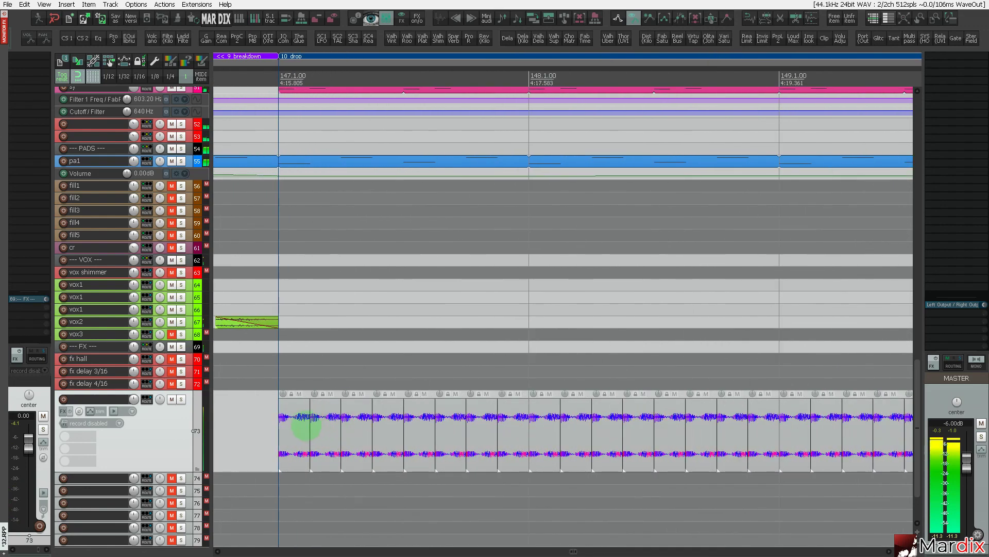
pyautogui.scroll(-5, 303, 425)
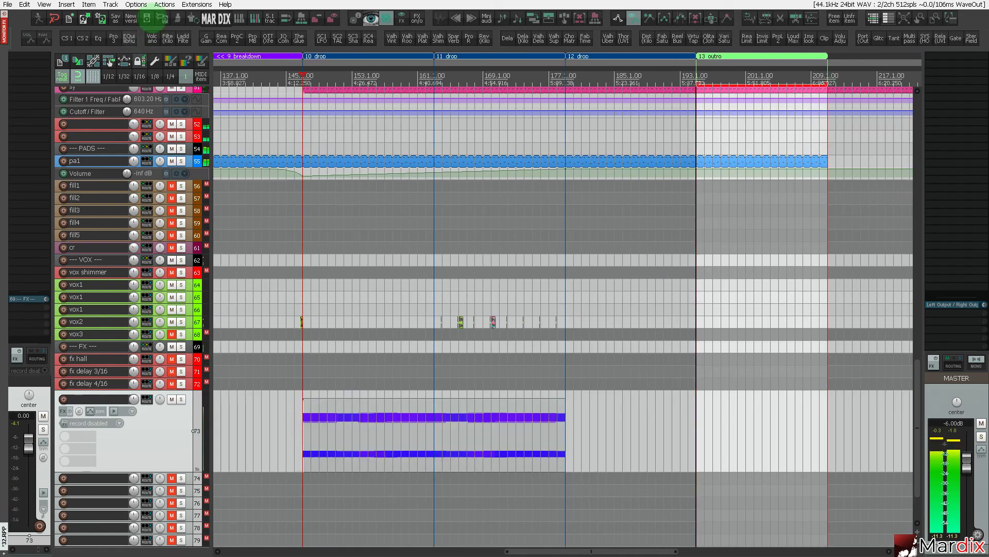
pyautogui.click(209, 19)
pyautogui.click(208, 19)
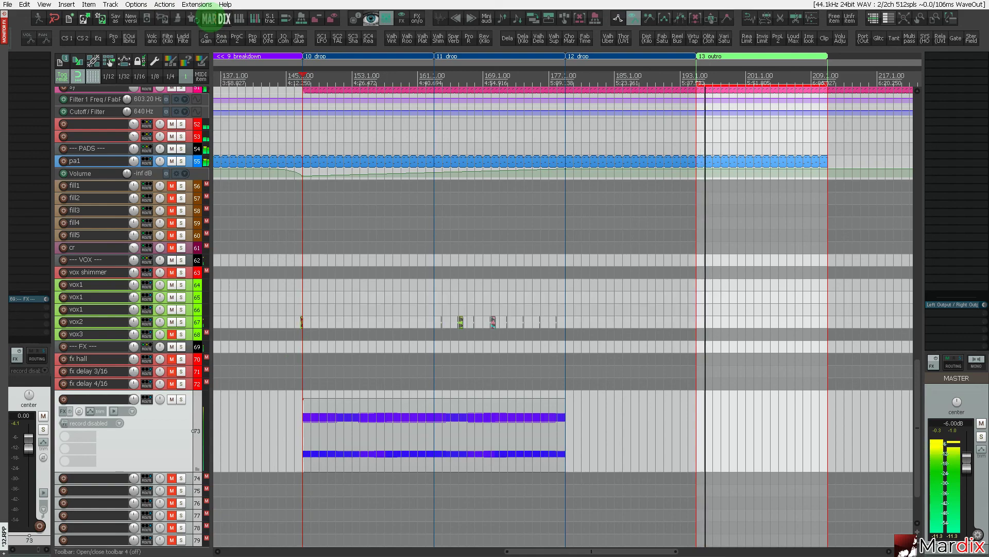
pyautogui.scroll(-3, 542, 299)
pyautogui.scroll(5, 508, 420)
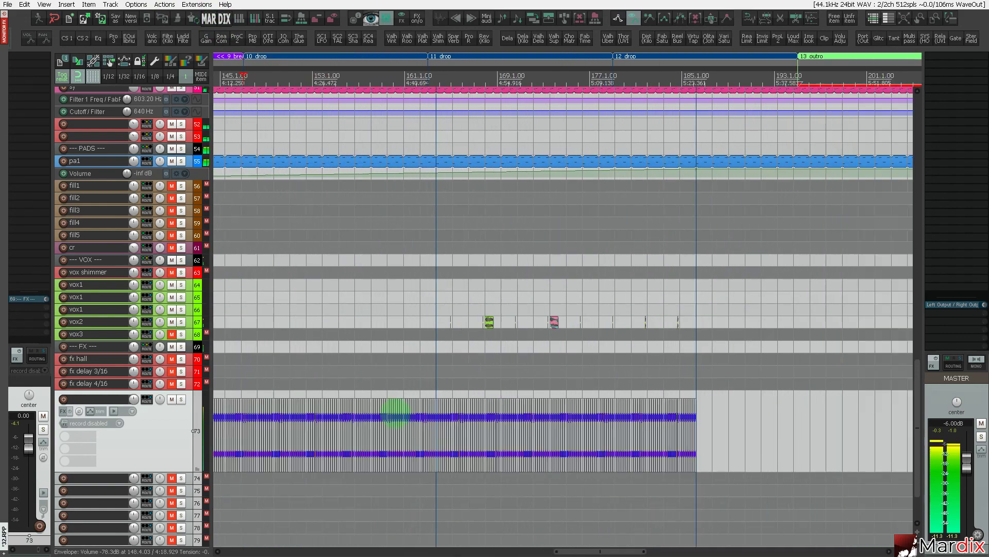
pyautogui.scroll(-5, 225, 406)
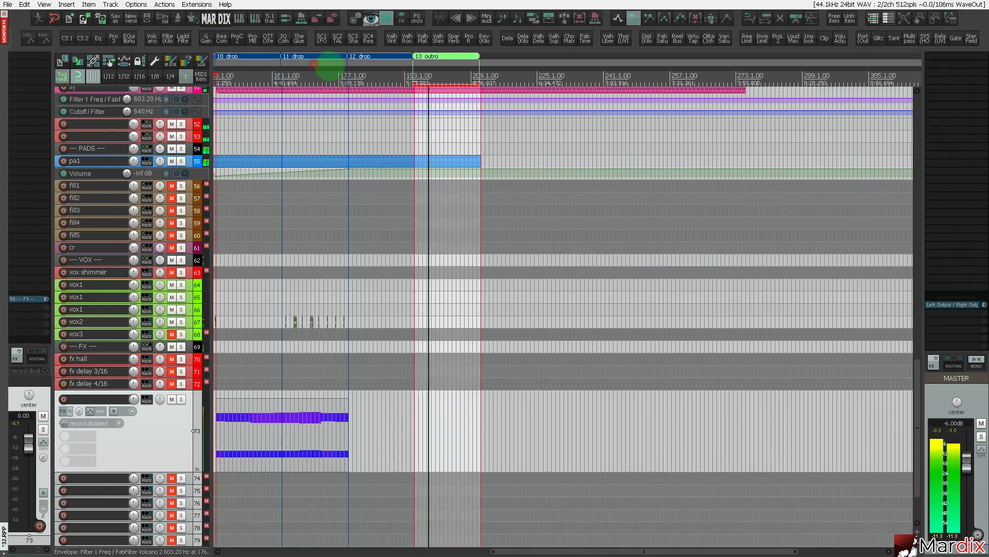
pyautogui.scroll(7, 294, 325)
pyautogui.scroll(4, 402, 430)
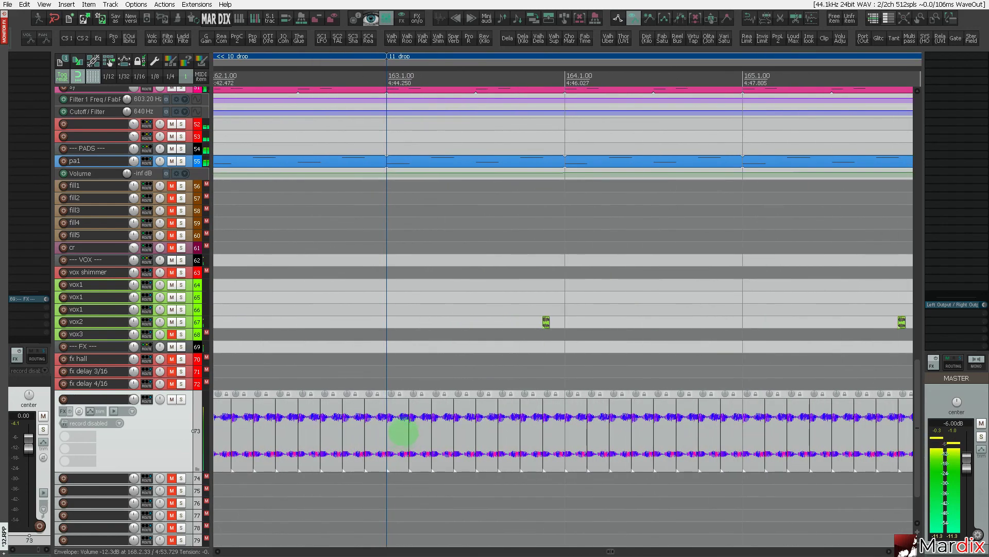
# Select the track 73 clips spanning drop 11 and copy them into drop 12.
pyautogui.click(402, 431)
pyautogui.scroll(-5, 405, 430)
pyautogui.scroll(2, 661, 429)
pyautogui.scroll(2, 660, 430)
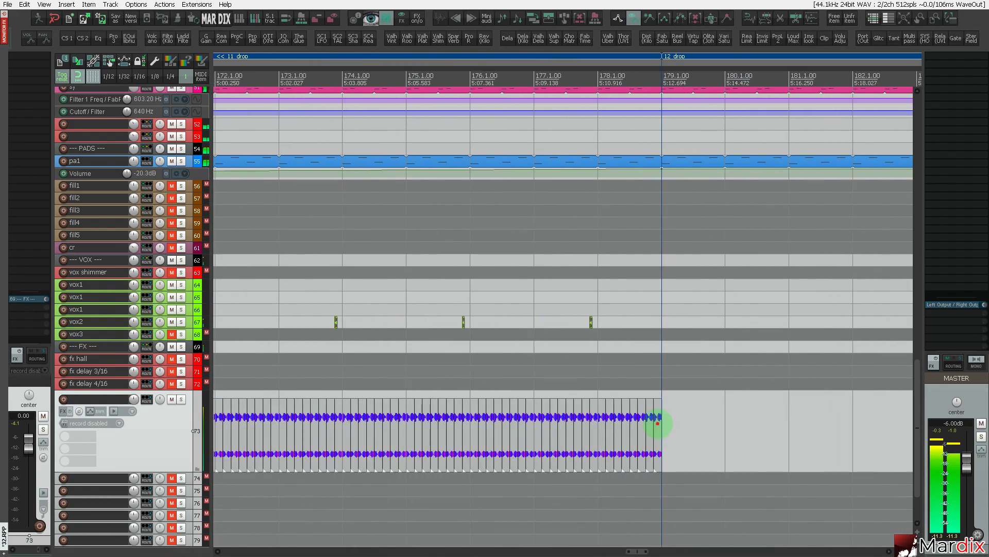
pyautogui.keyDown('shift'); pyautogui.click(656, 428); pyautogui.keyUp('shift')
pyautogui.scroll(-3, 656, 429)
pyautogui.moveTo(293, 417)
pyautogui.mouseDown()
pyautogui.moveTo(689, 420)
pyautogui.moveTo(402, 428)
pyautogui.moveTo(548, 431)
pyautogui.mouseUp()
pyautogui.scroll(5, 689, 420)
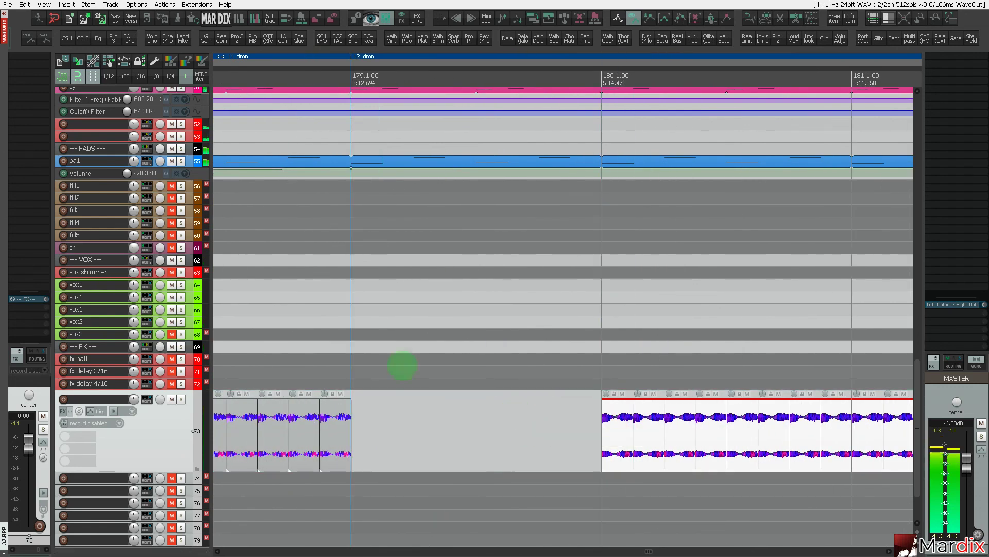
# Set the grid to 1/16 and move the copied track 73 clips to the start of drop 12 at 179.1.00.
pyautogui.click(140, 76)
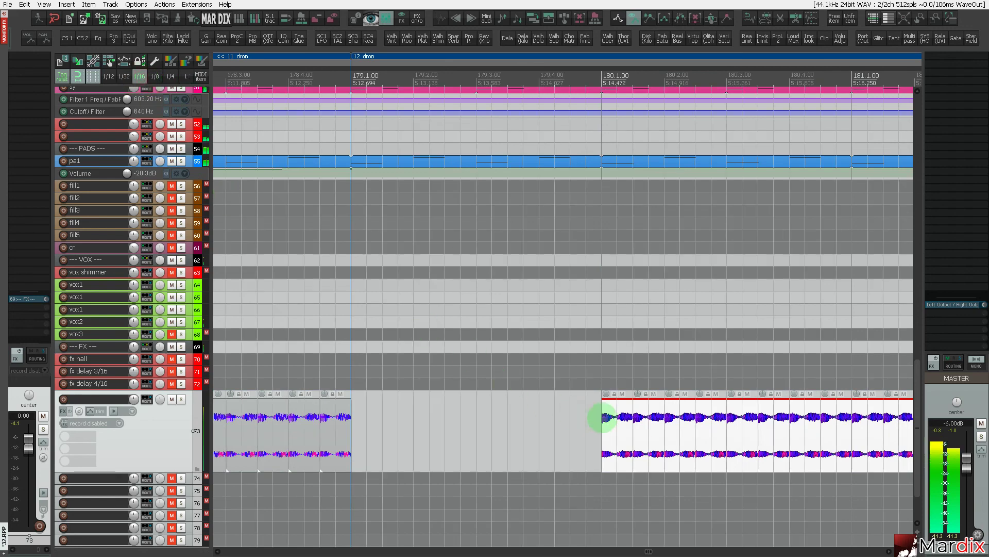
pyautogui.moveTo(608, 417)
pyautogui.mouseDown()
pyautogui.moveTo(342, 413)
pyautogui.moveTo(353, 417)
pyautogui.mouseUp()
pyautogui.scroll(-5, 353, 417)
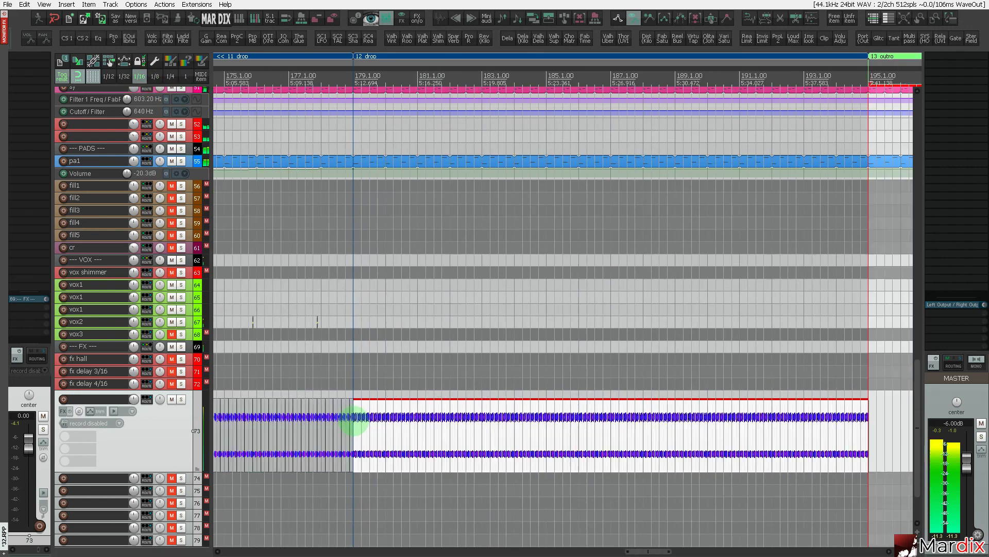
pyautogui.scroll(8, 441, 431)
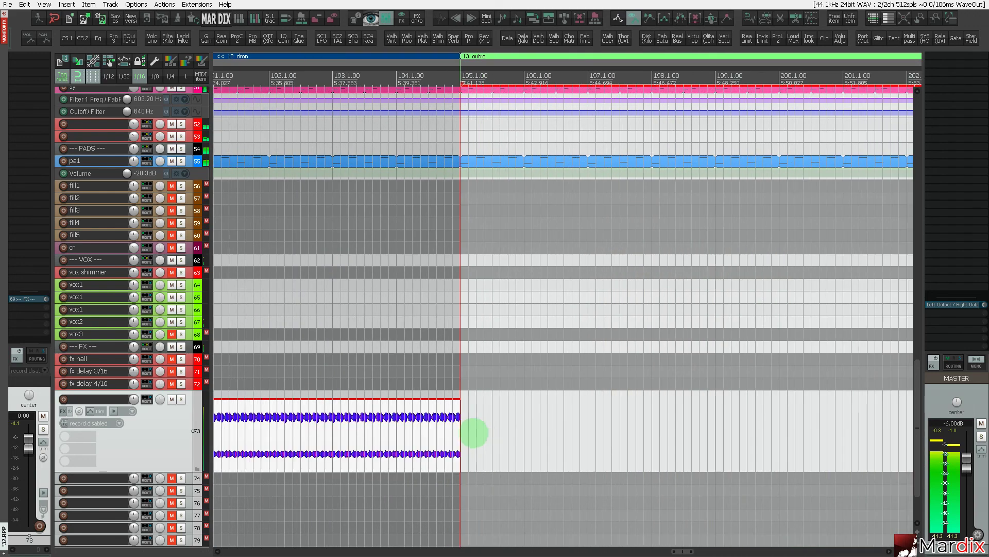
pyautogui.scroll(-10, 442, 430)
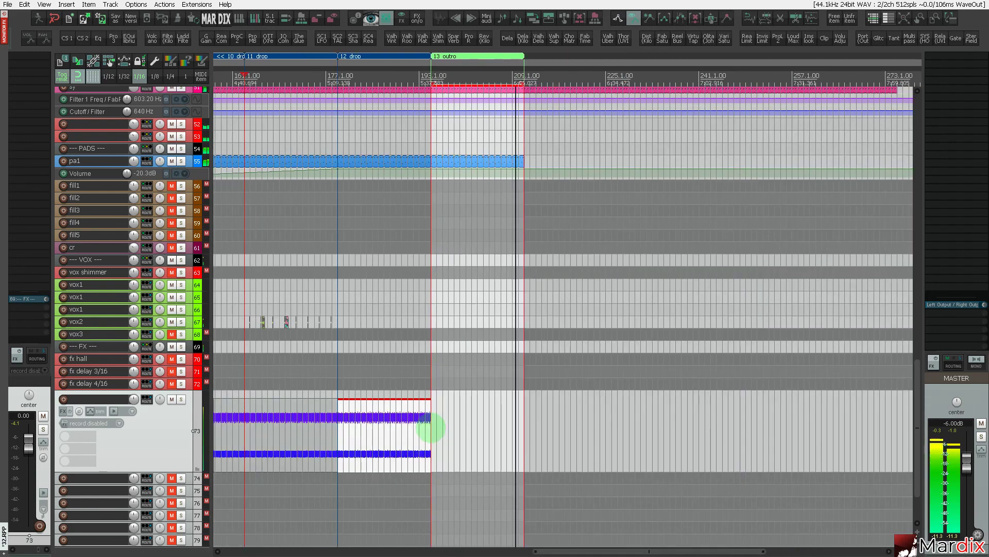
# Show track 73's volume envelope and, with the grid at 1, fade it from 179.1.00 to about -5.93 dB at 195.1.00.
pyautogui.click(336, 334)
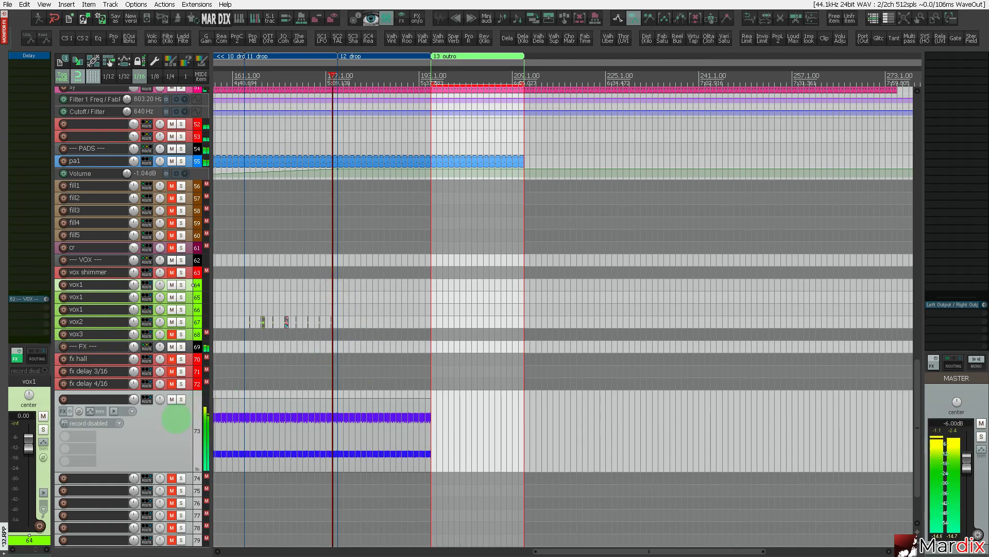
pyautogui.press('v')
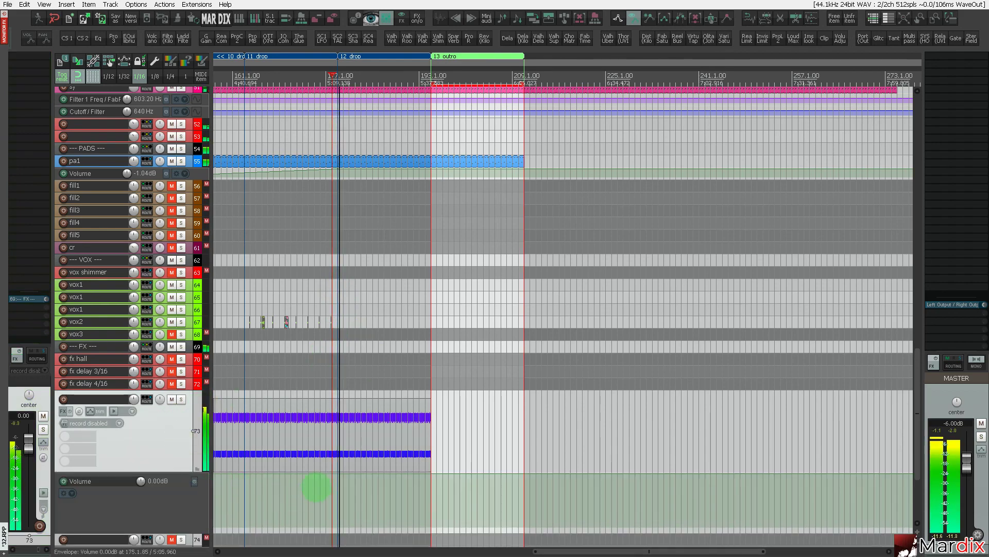
pyautogui.scroll(6, 315, 486)
pyautogui.click(186, 76)
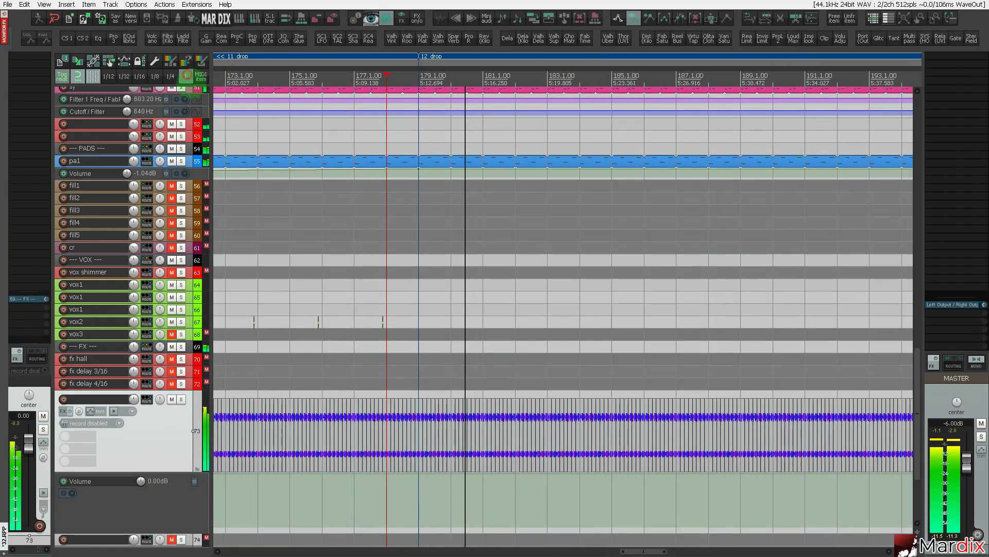
pyautogui.keyDown('shift'); pyautogui.click(451, 475); pyautogui.keyUp('shift')
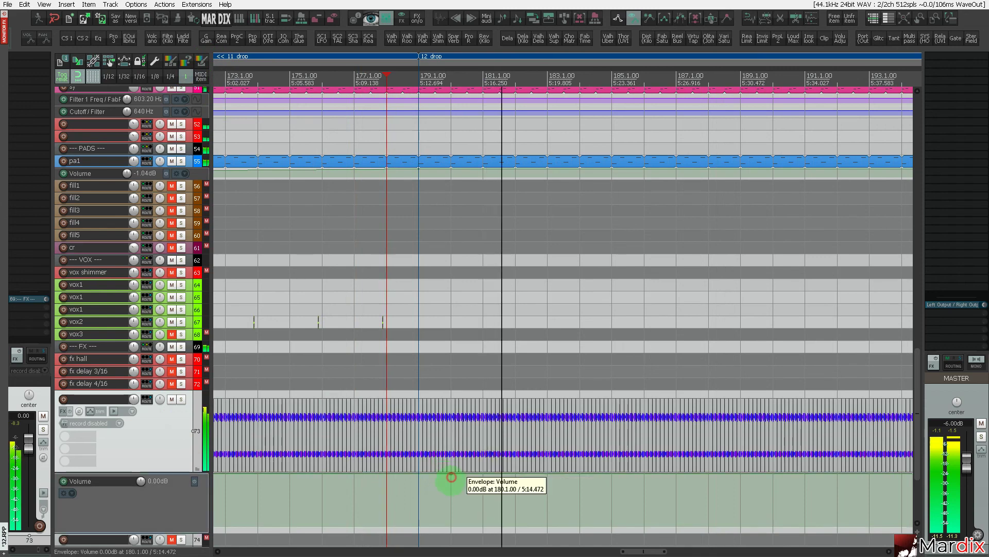
pyautogui.moveTo(451, 474); pyautogui.dragTo(423, 473)
pyautogui.scroll(-5, 427, 463)
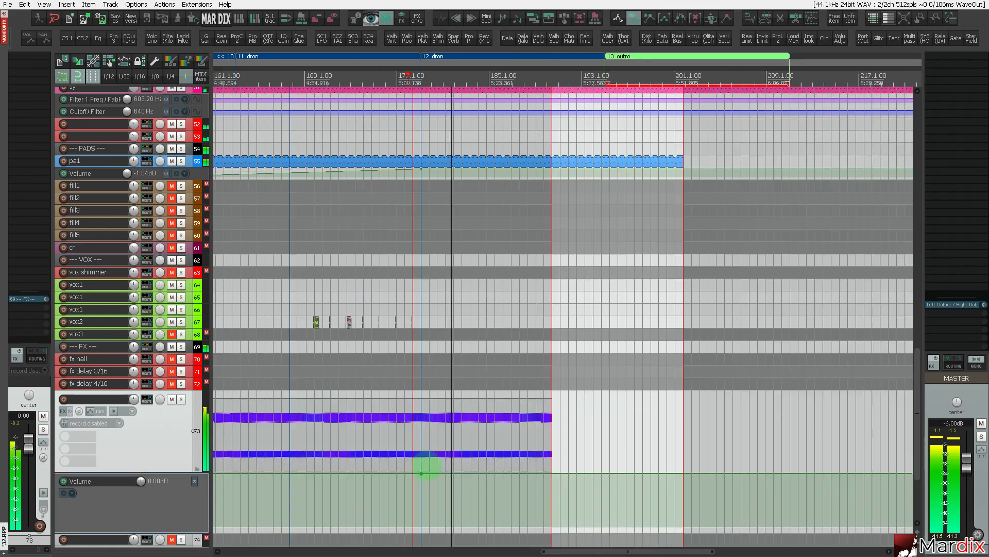
pyautogui.moveTo(582, 517); pyautogui.dragTo(551, 483)
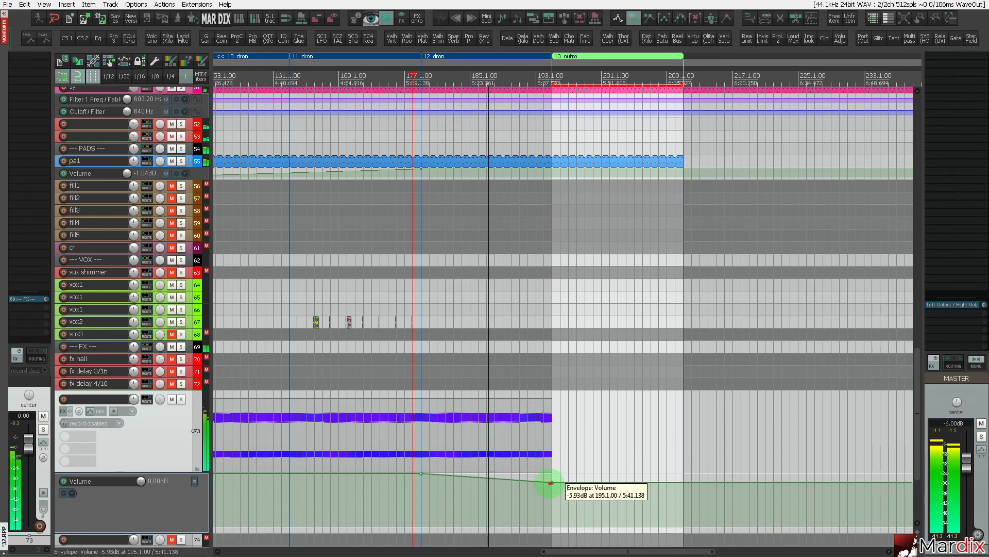
pyautogui.scroll(-2, 552, 482)
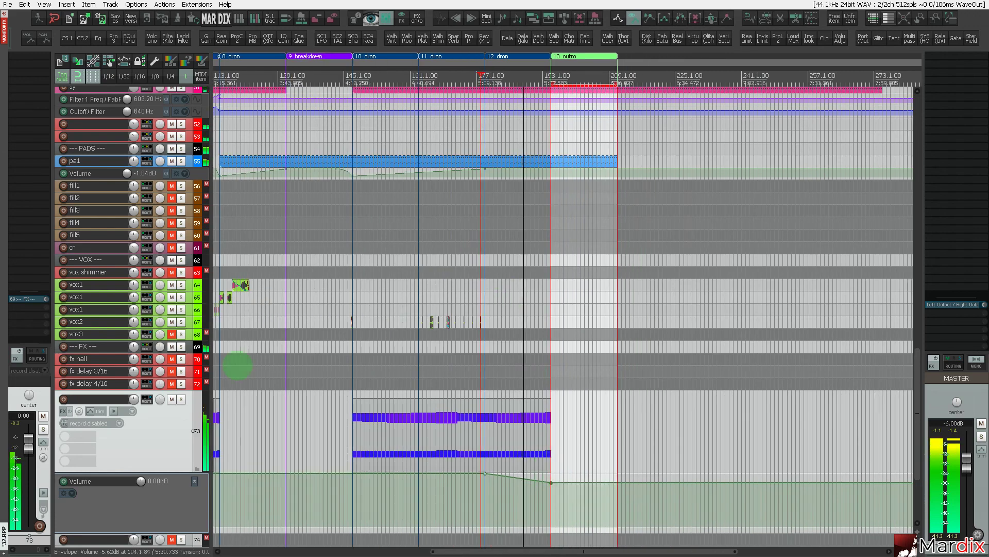
# Display the whole arrangement from the kick tracks down, and play drop 12 as the time selection.
pyautogui.scroll(2, 104, 393)
pyautogui.hotkey('ctrl', 'pagedown')
pyautogui.scroll(15, 118, 394)
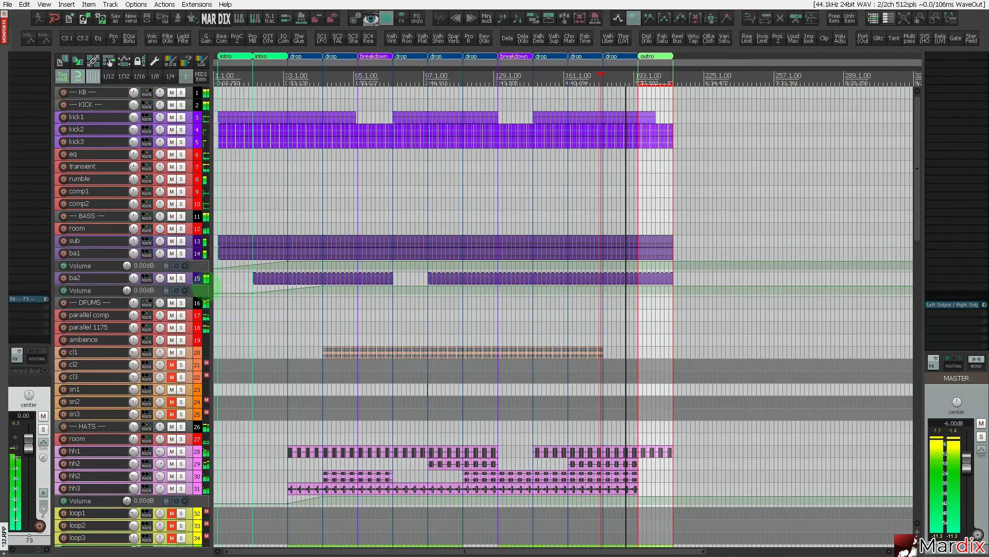
pyautogui.scroll(-3, 142, 343)
pyautogui.scroll(-3, 135, 344)
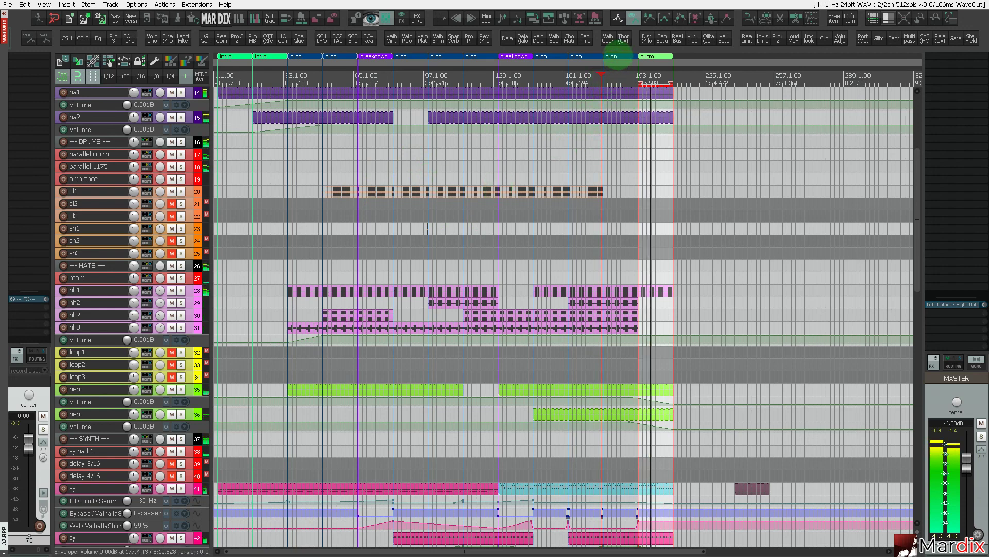
pyautogui.click(618, 56)
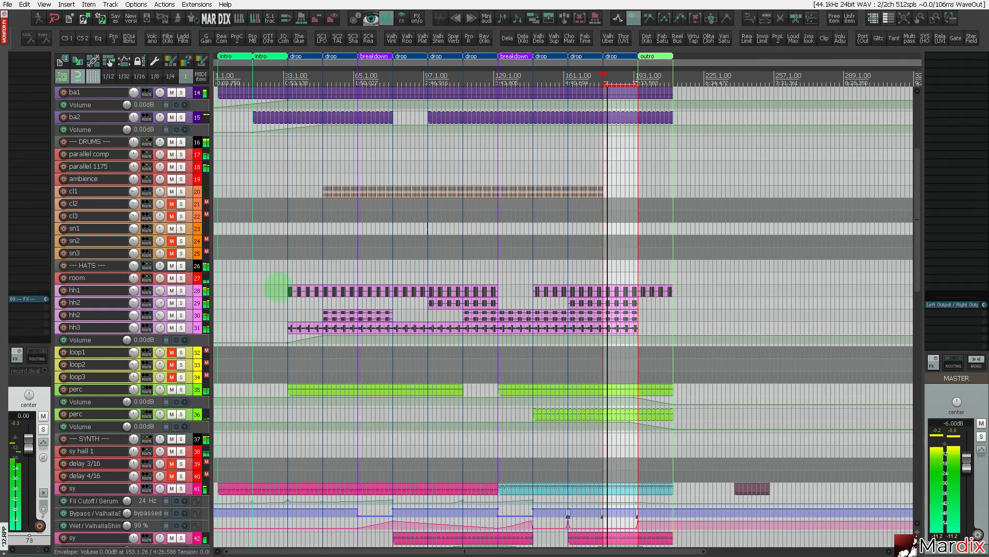
# Examine the hat, perc, synth and pad tracks through drop 12 during playback.
pyautogui.scroll(-1, 126, 297)
pyautogui.scroll(-3, 126, 298)
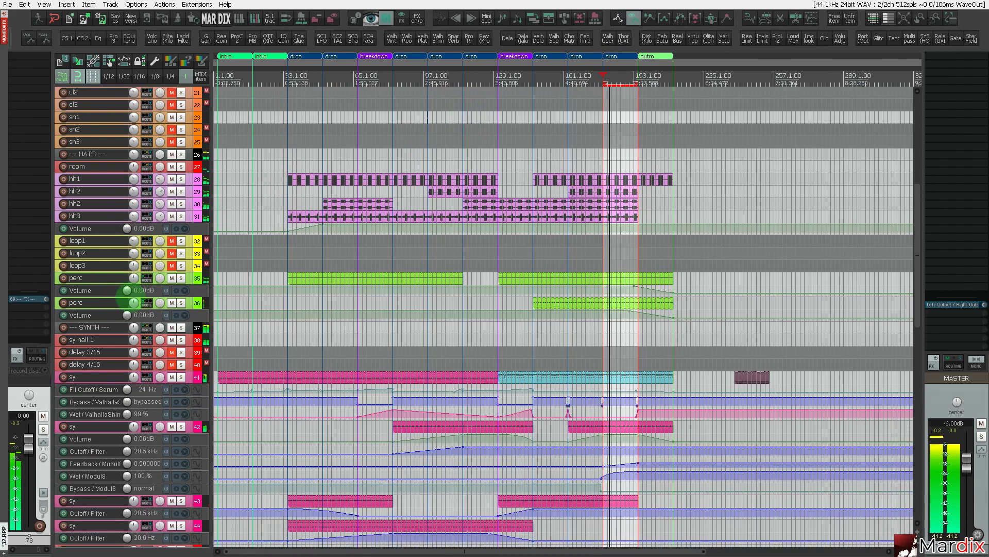
pyautogui.scroll(-2, 128, 296)
pyautogui.click(7, 4)
pyautogui.click(11, 48)
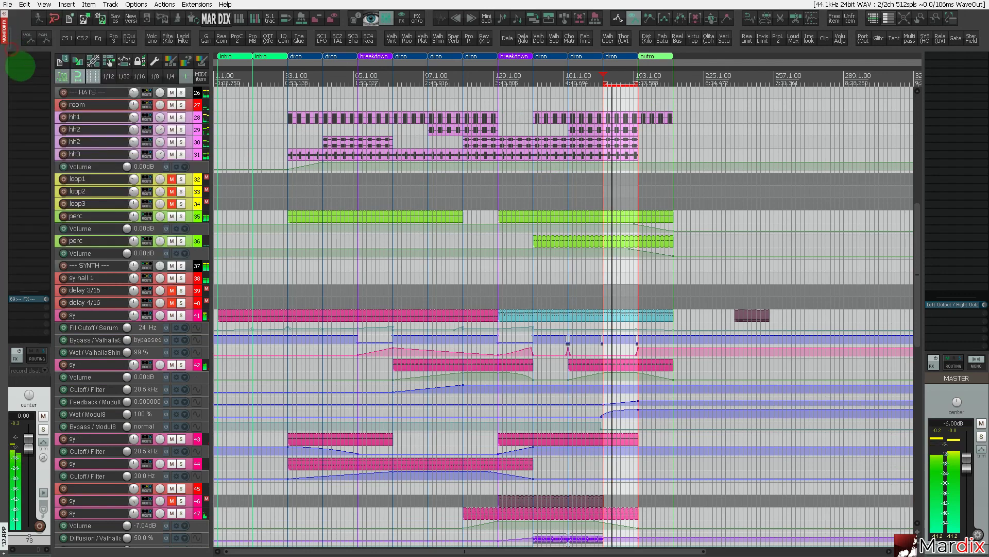
pyautogui.scroll(-2, 95, 214)
pyautogui.scroll(-3, 96, 213)
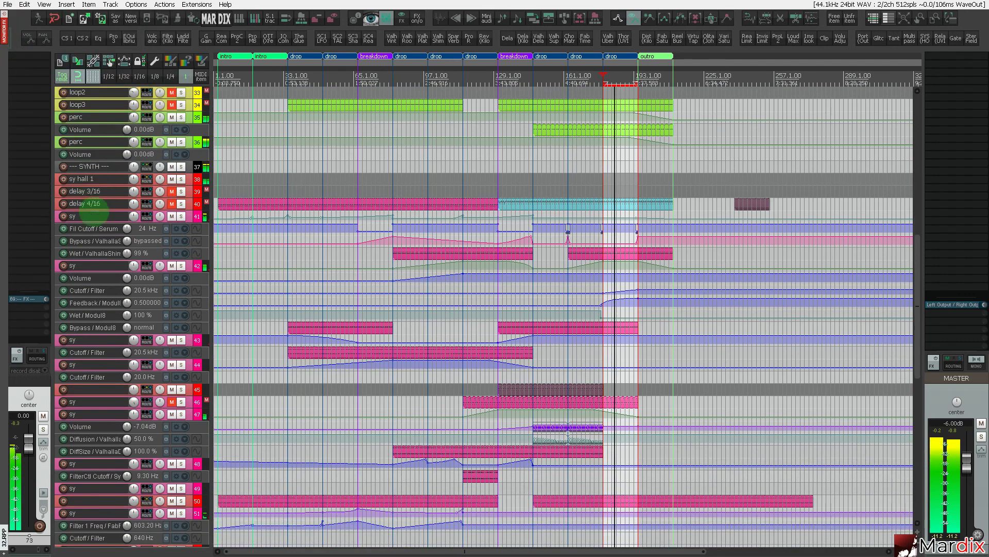
pyautogui.scroll(-2, 94, 210)
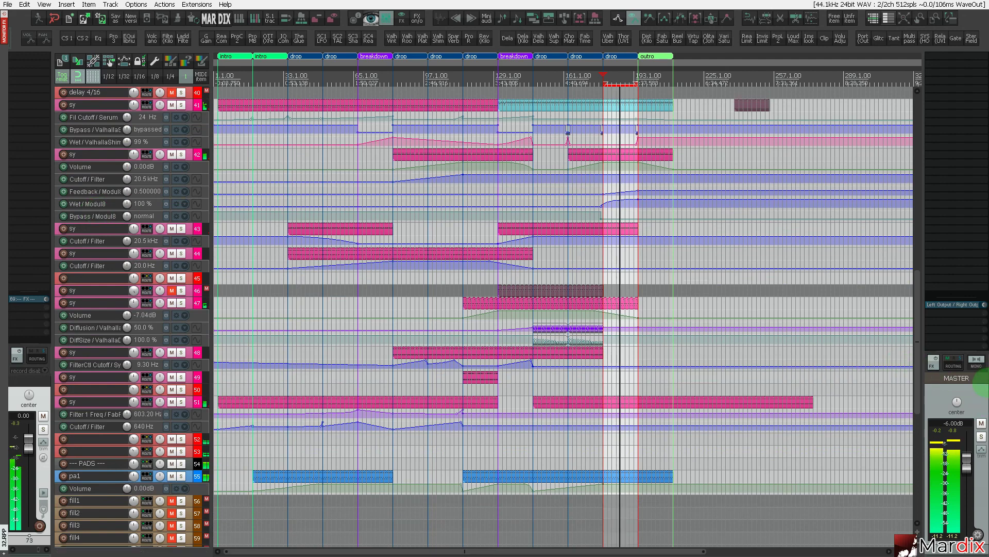
# Lower the master volume to -8.99 dB.
pyautogui.moveTo(967, 460); pyautogui.dragTo(968, 465)
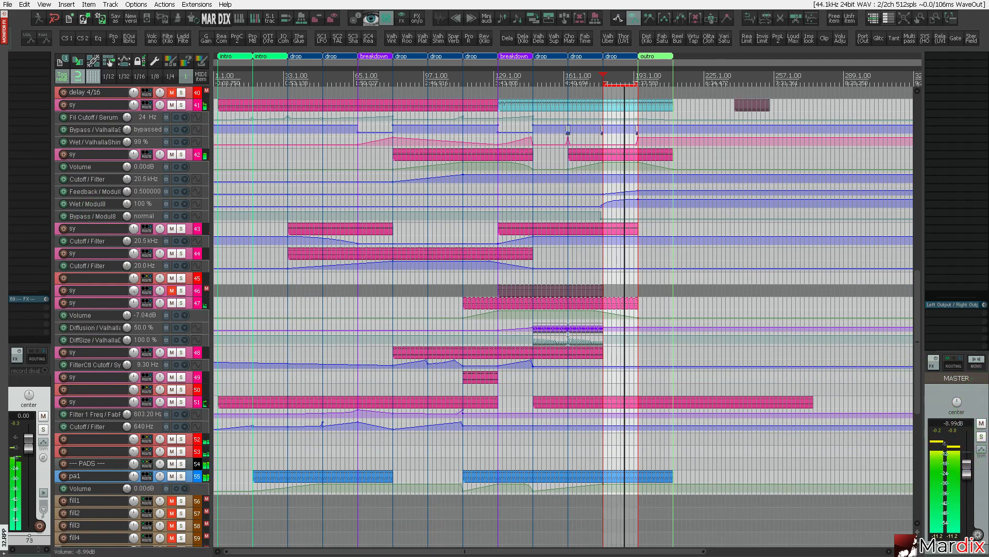